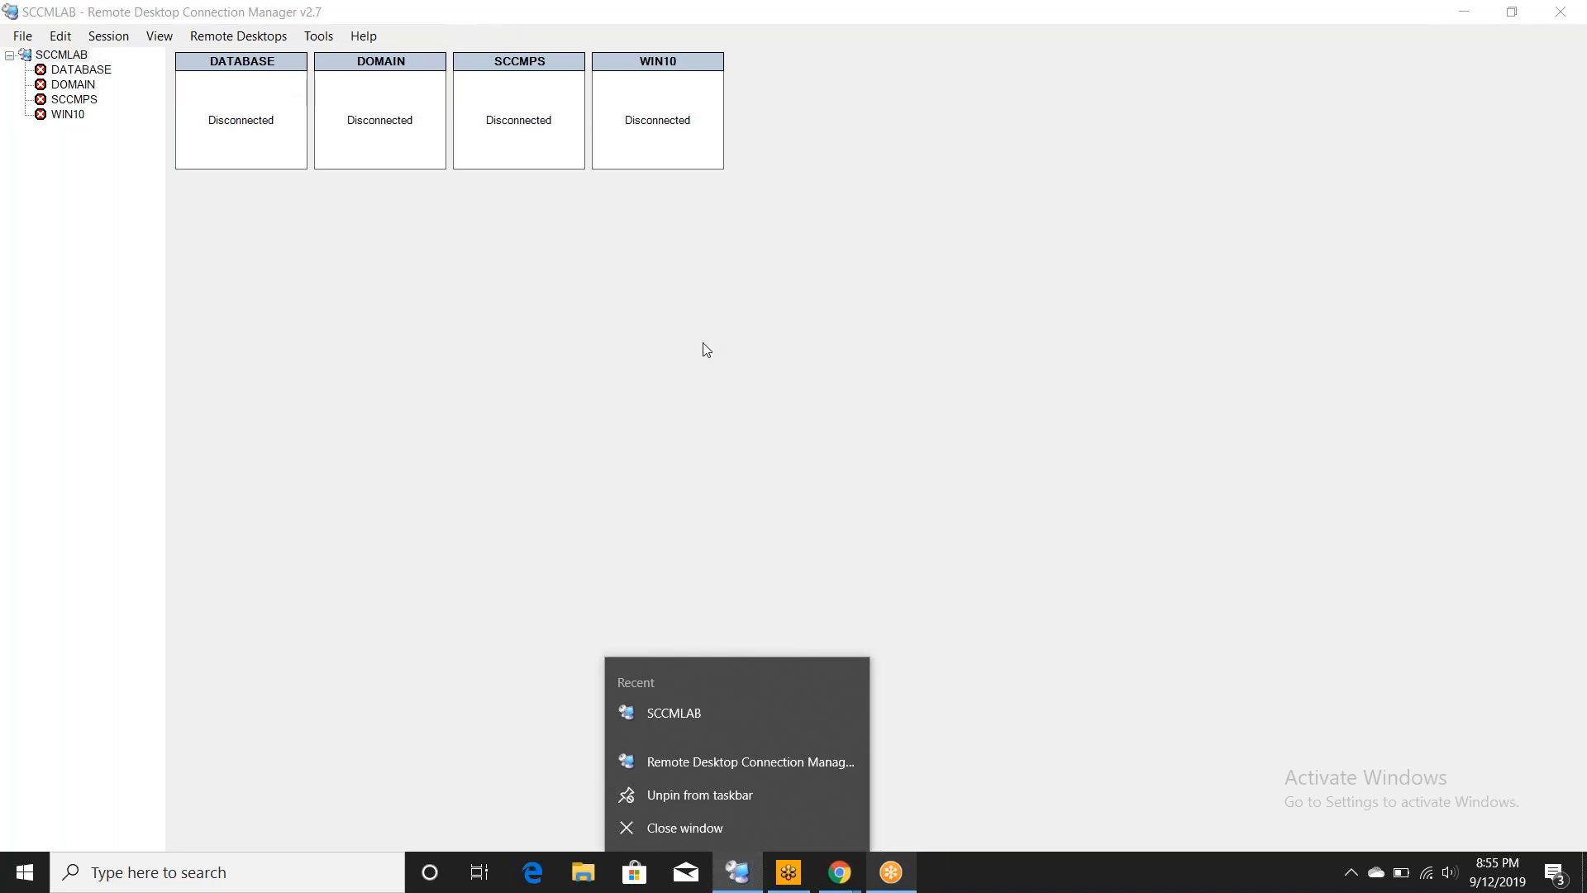
- Bring the Chrome window with the Azure 'Virtual machines' page to the front
left_click(842, 881)
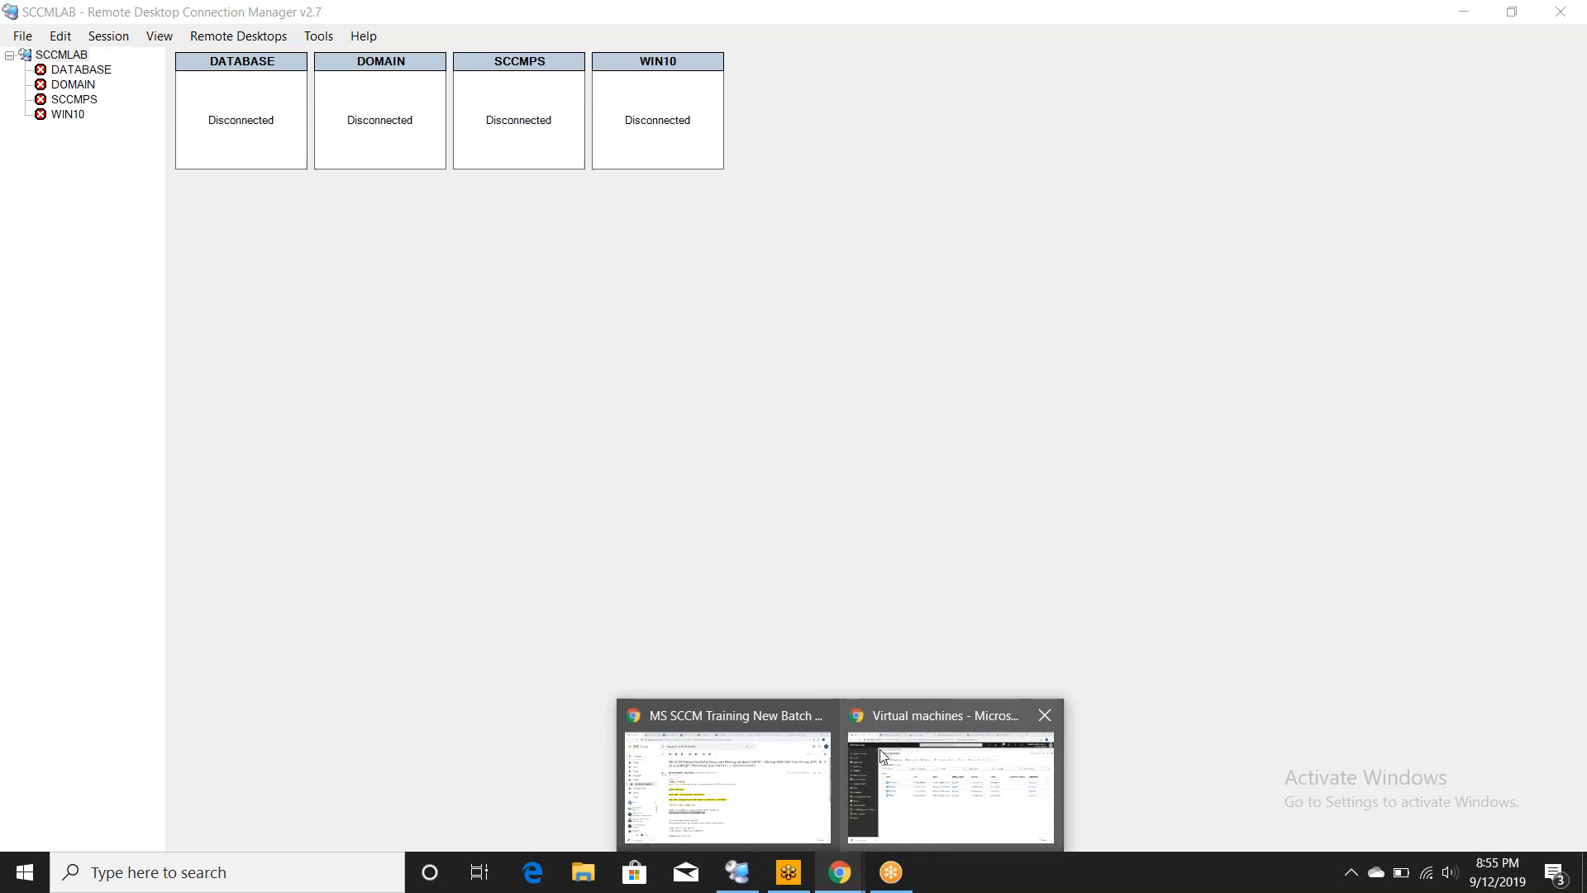
left_click(847, 715)
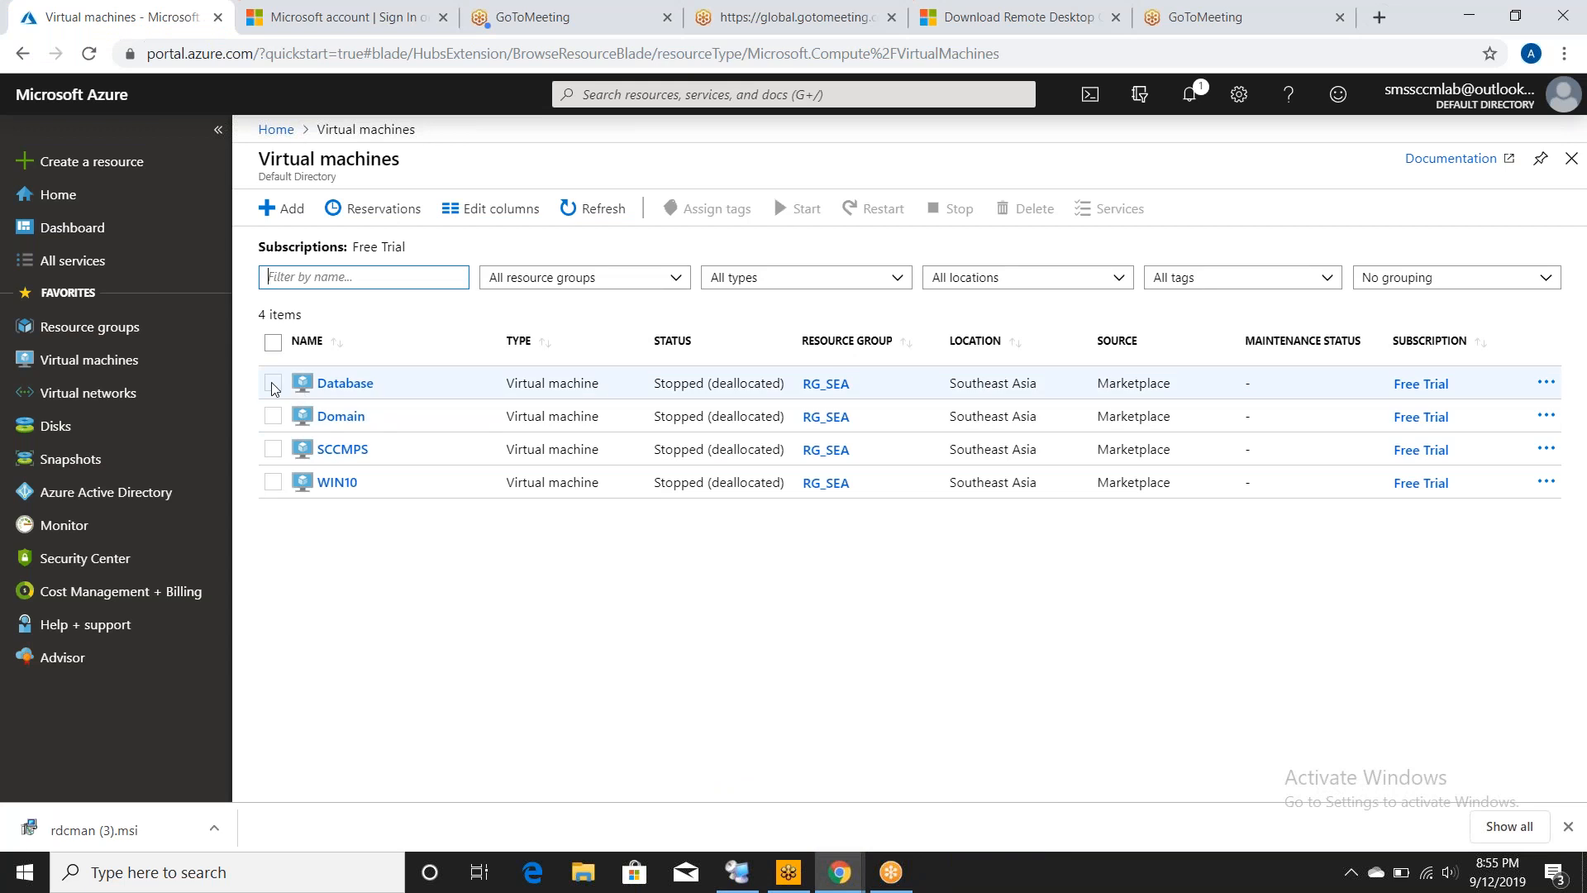
- Start all four lab VMs (Database, Domain, SCCMPS, WIN10) from the Virtual machines list
left_click(273, 342)
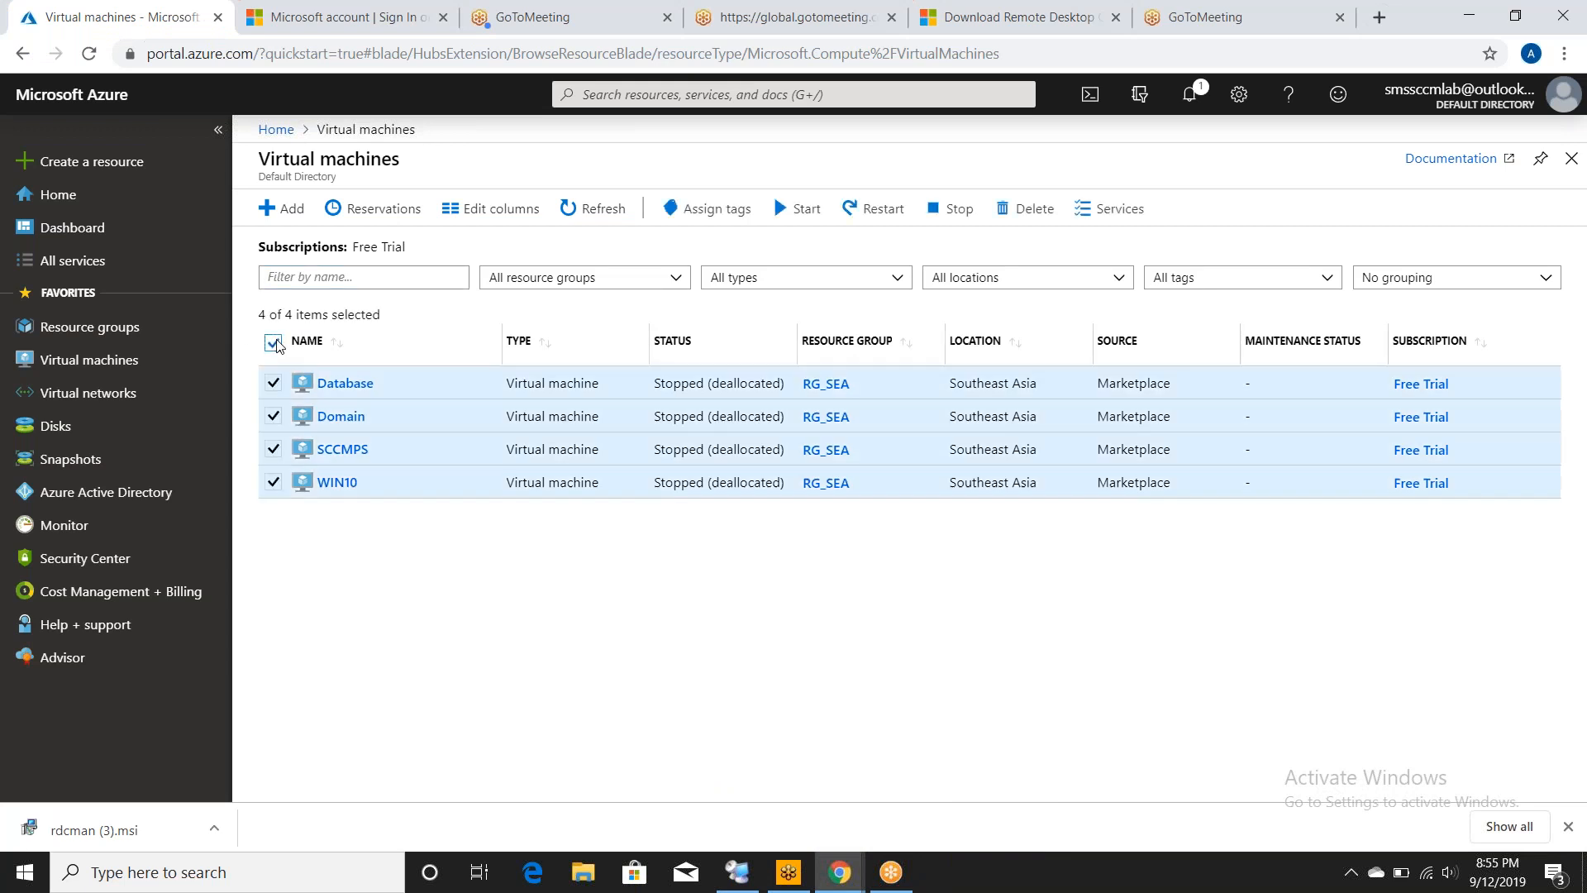
left_click(808, 212)
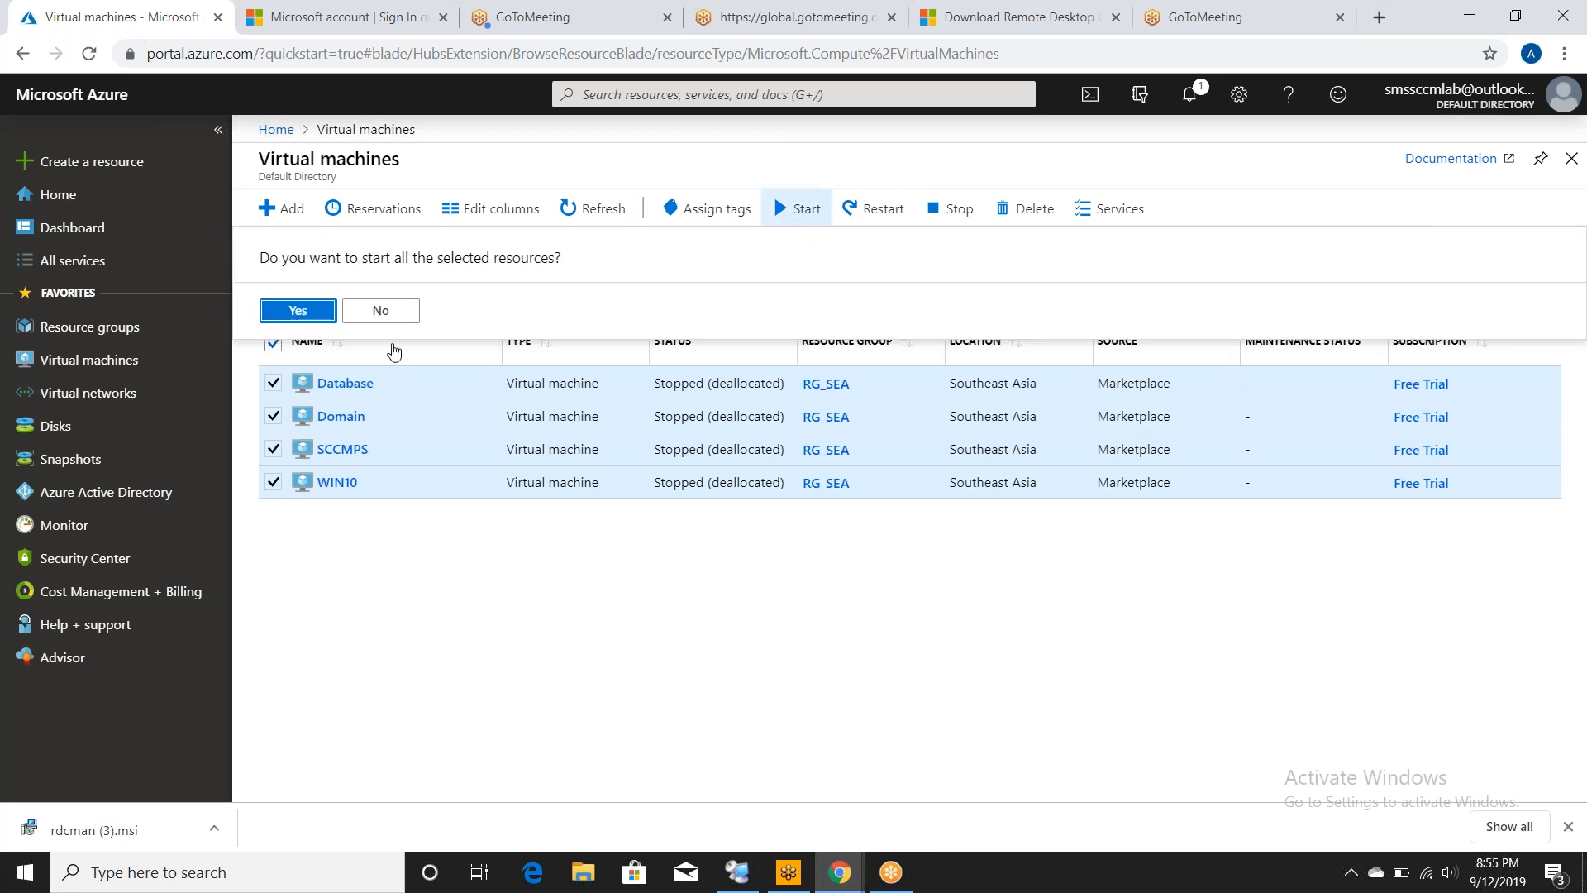
left_click(297, 310)
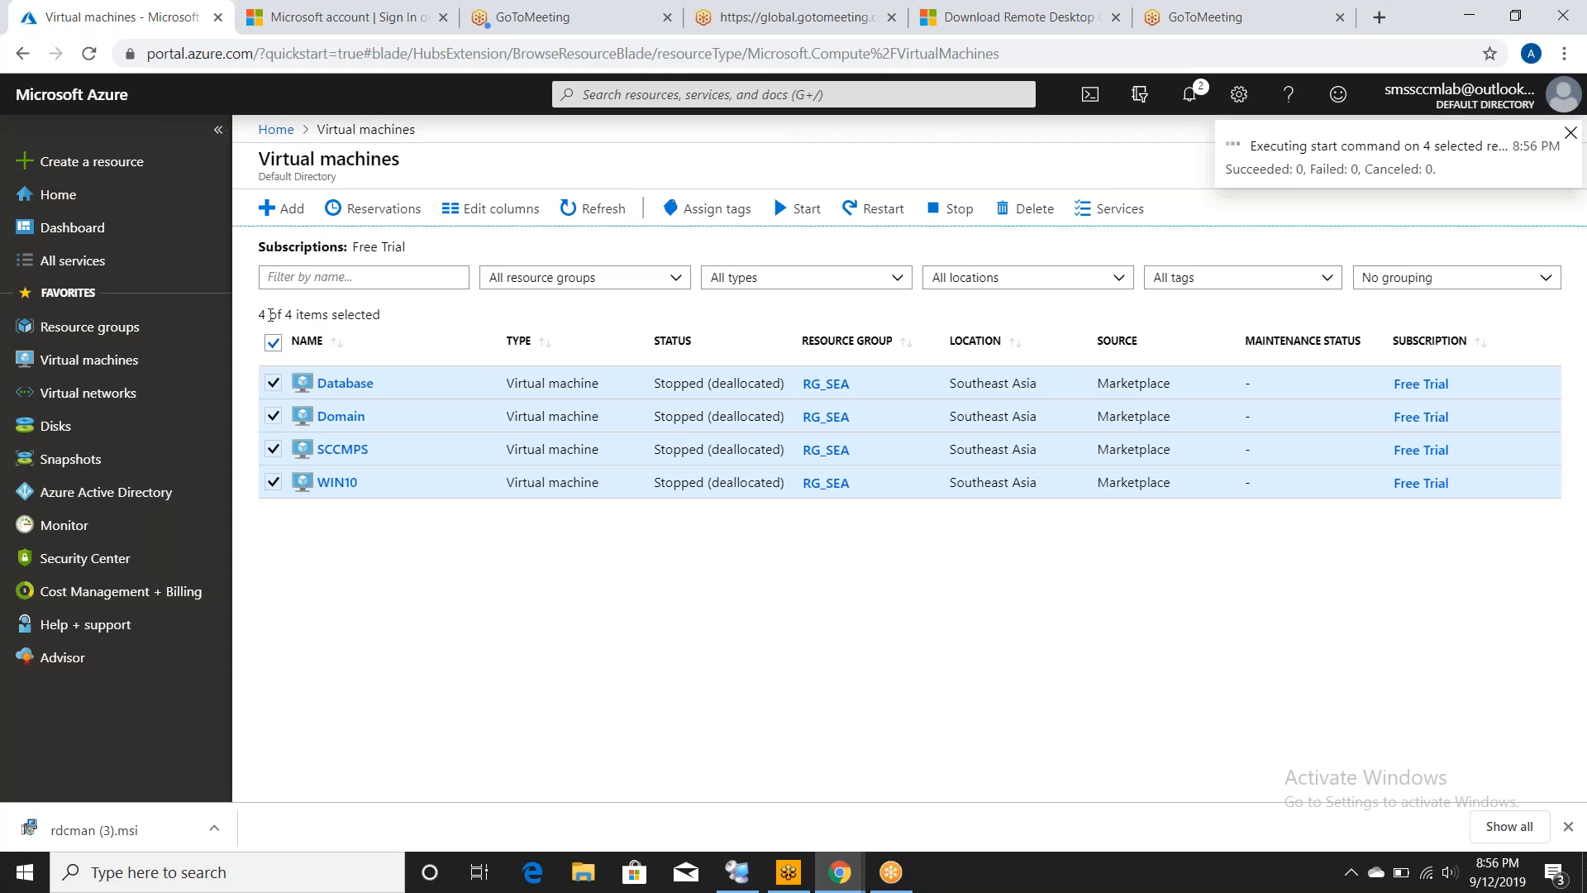
left_click(273, 342)
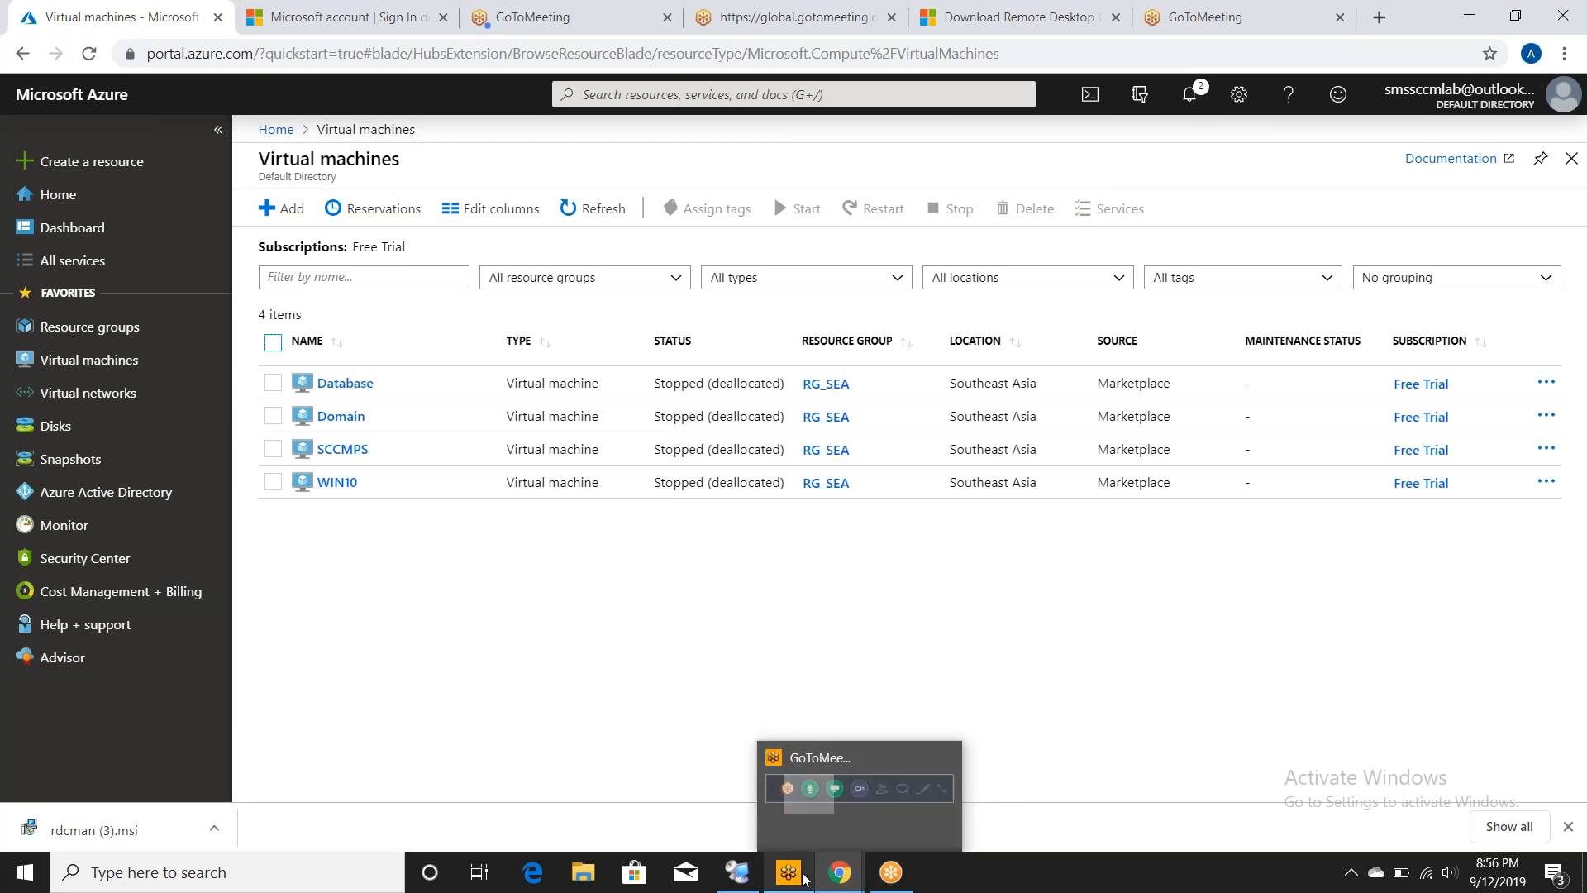
- Refresh the Azure VM list until all four VMs show Running, then return to Remote Desktop Connection Manager
mouse_move(832, 880)
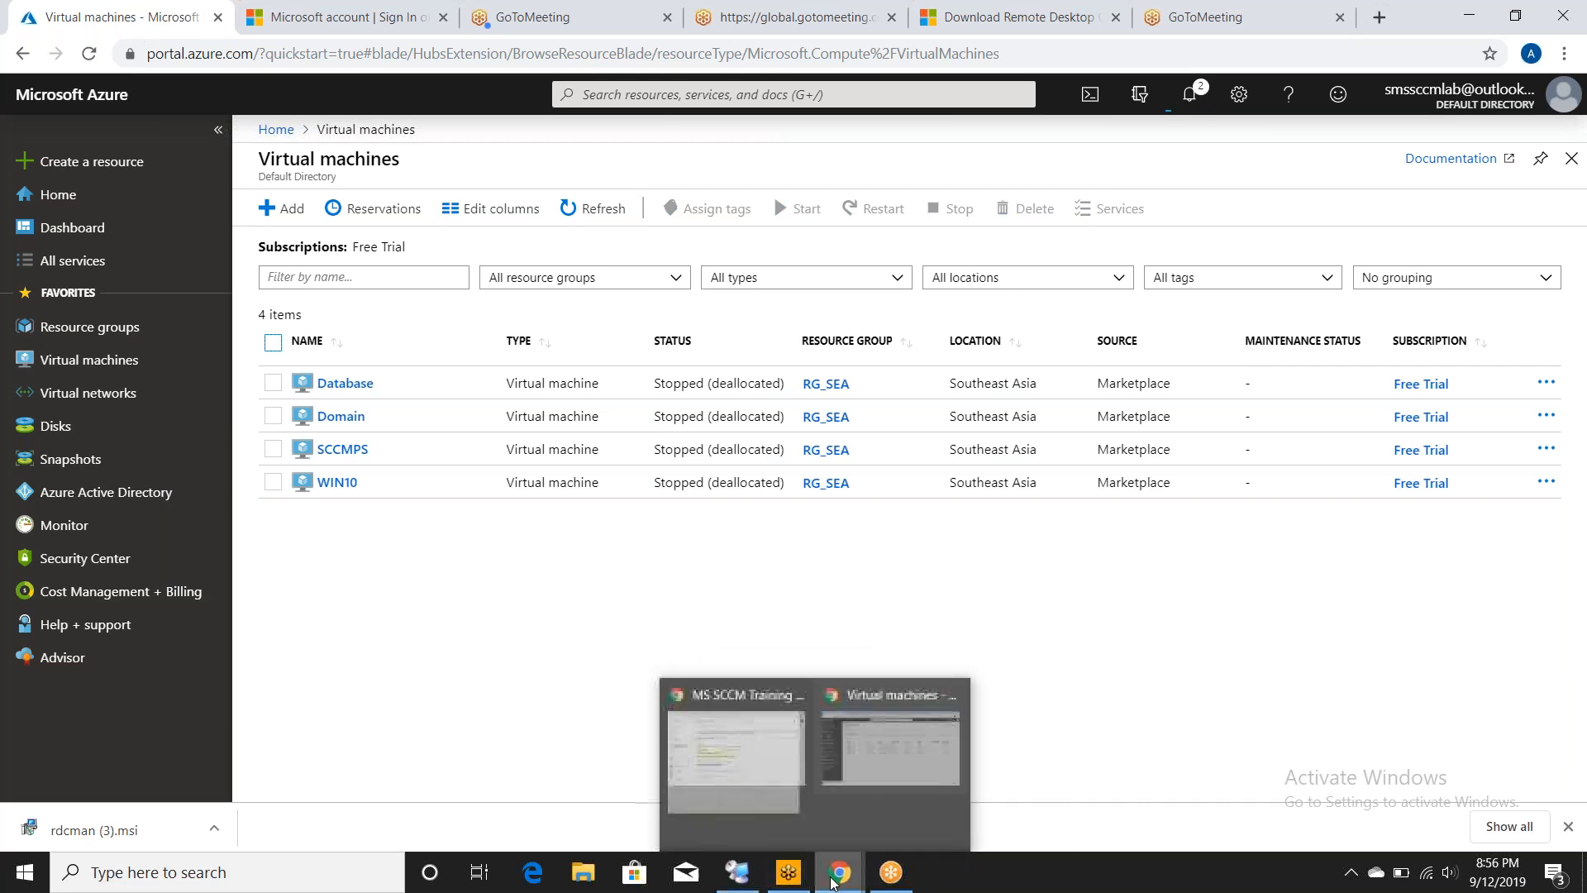
left_click(902, 791)
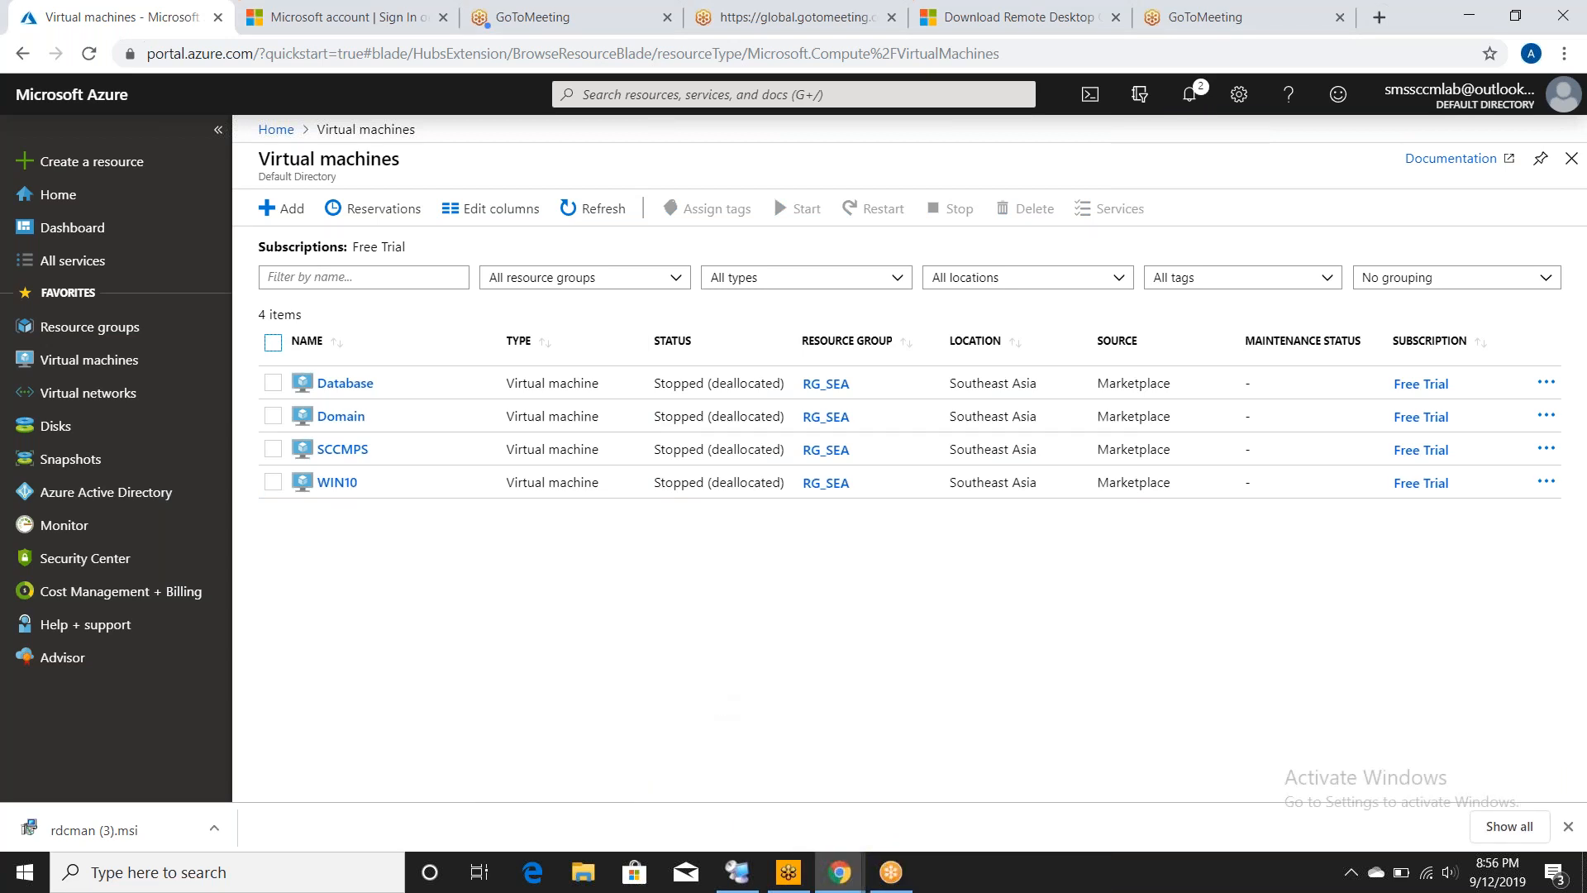
mouse_move(737, 872)
left_click(733, 801)
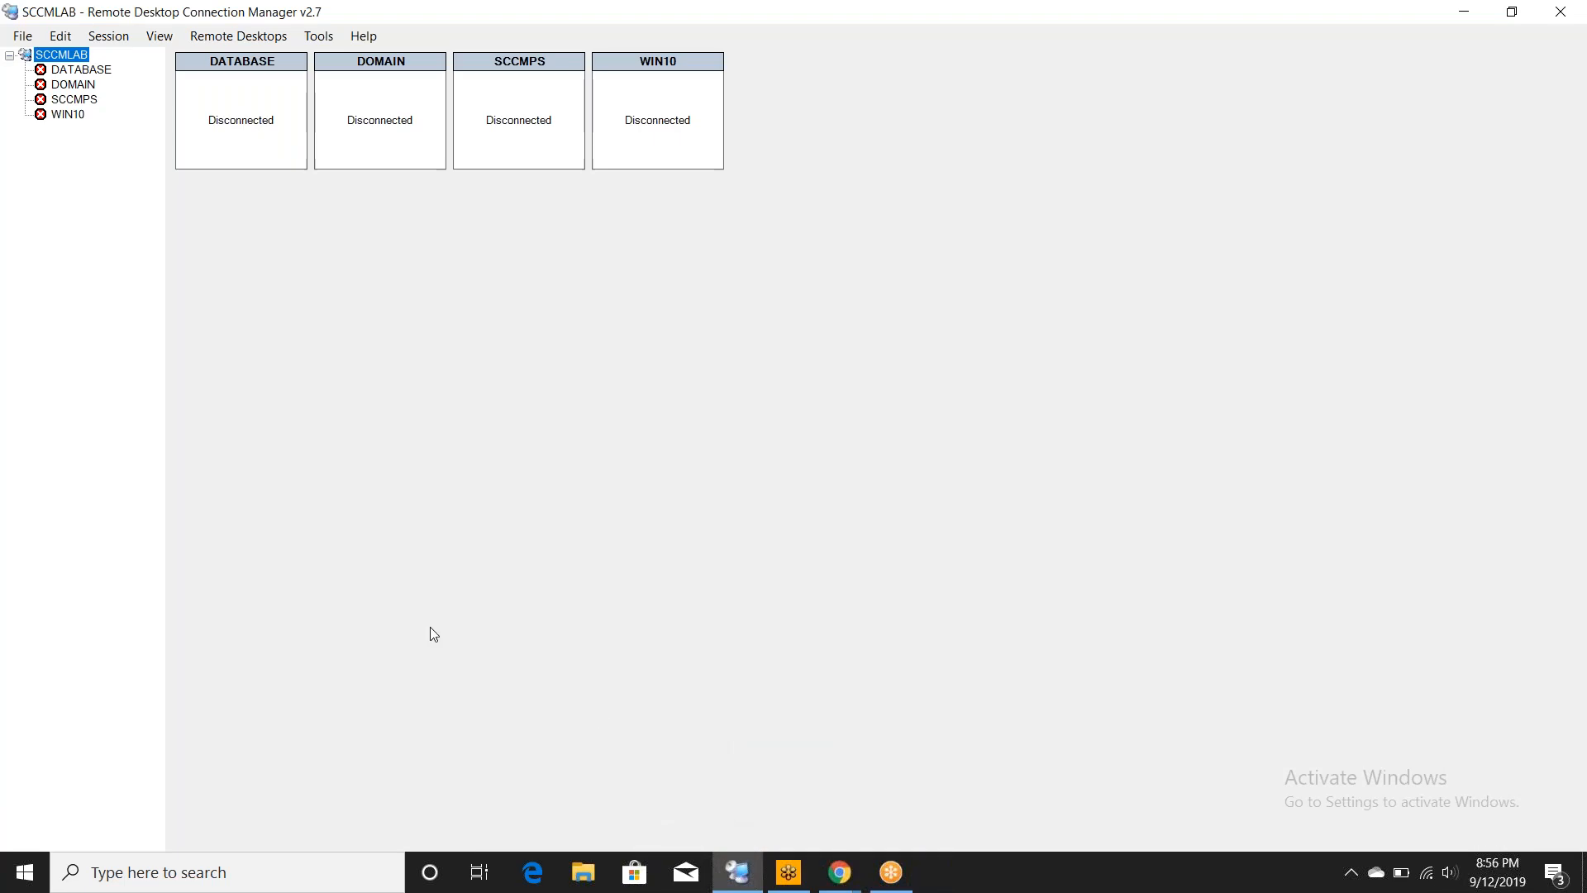
mouse_move(839, 872)
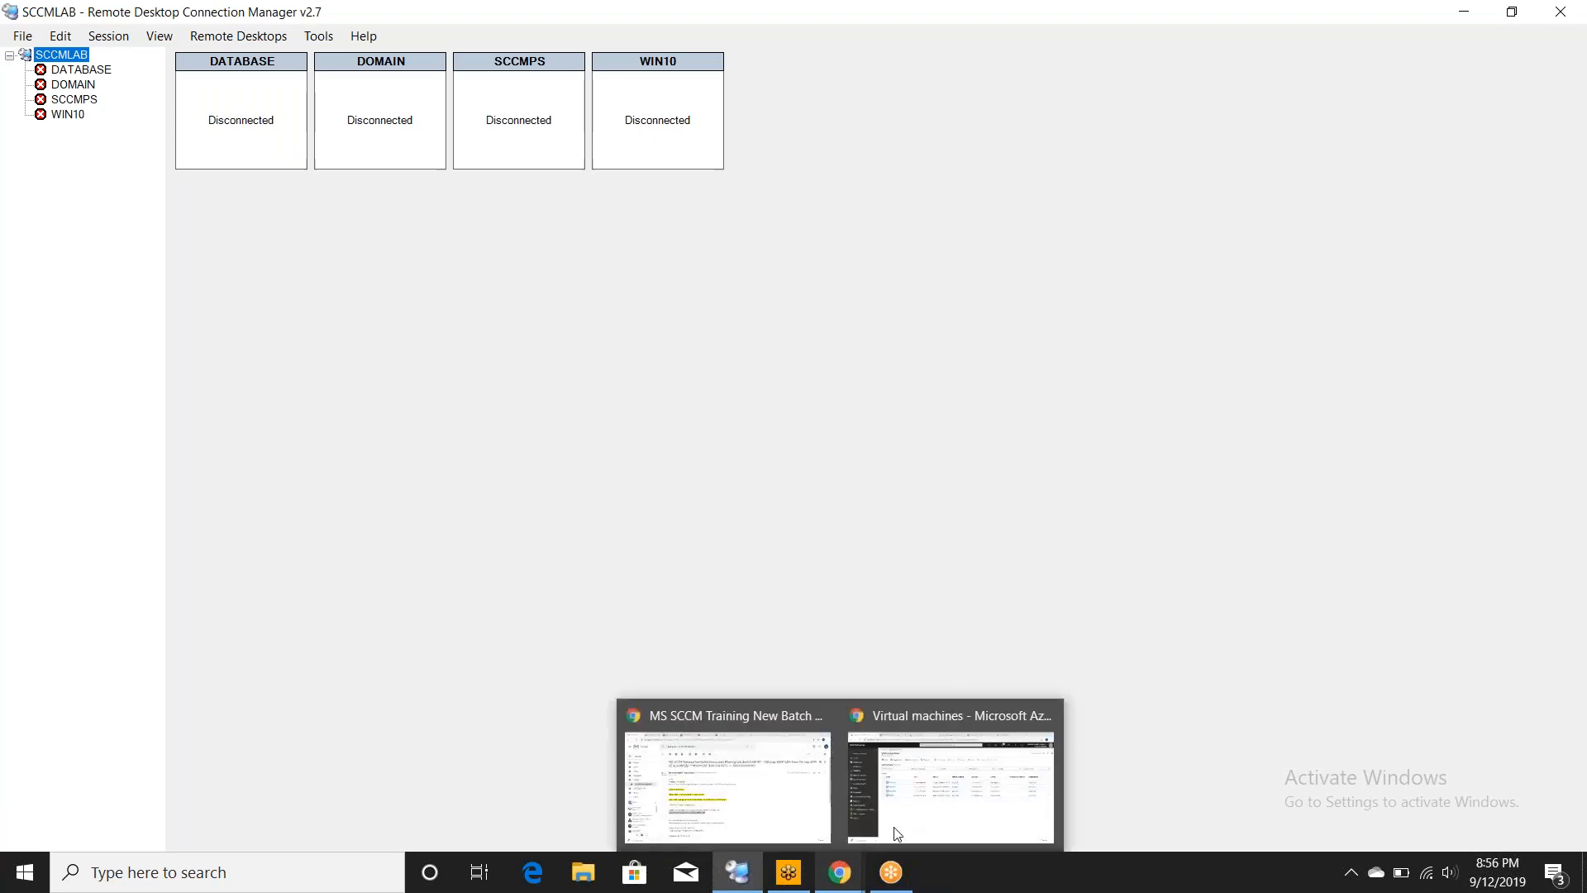
left_click(900, 827)
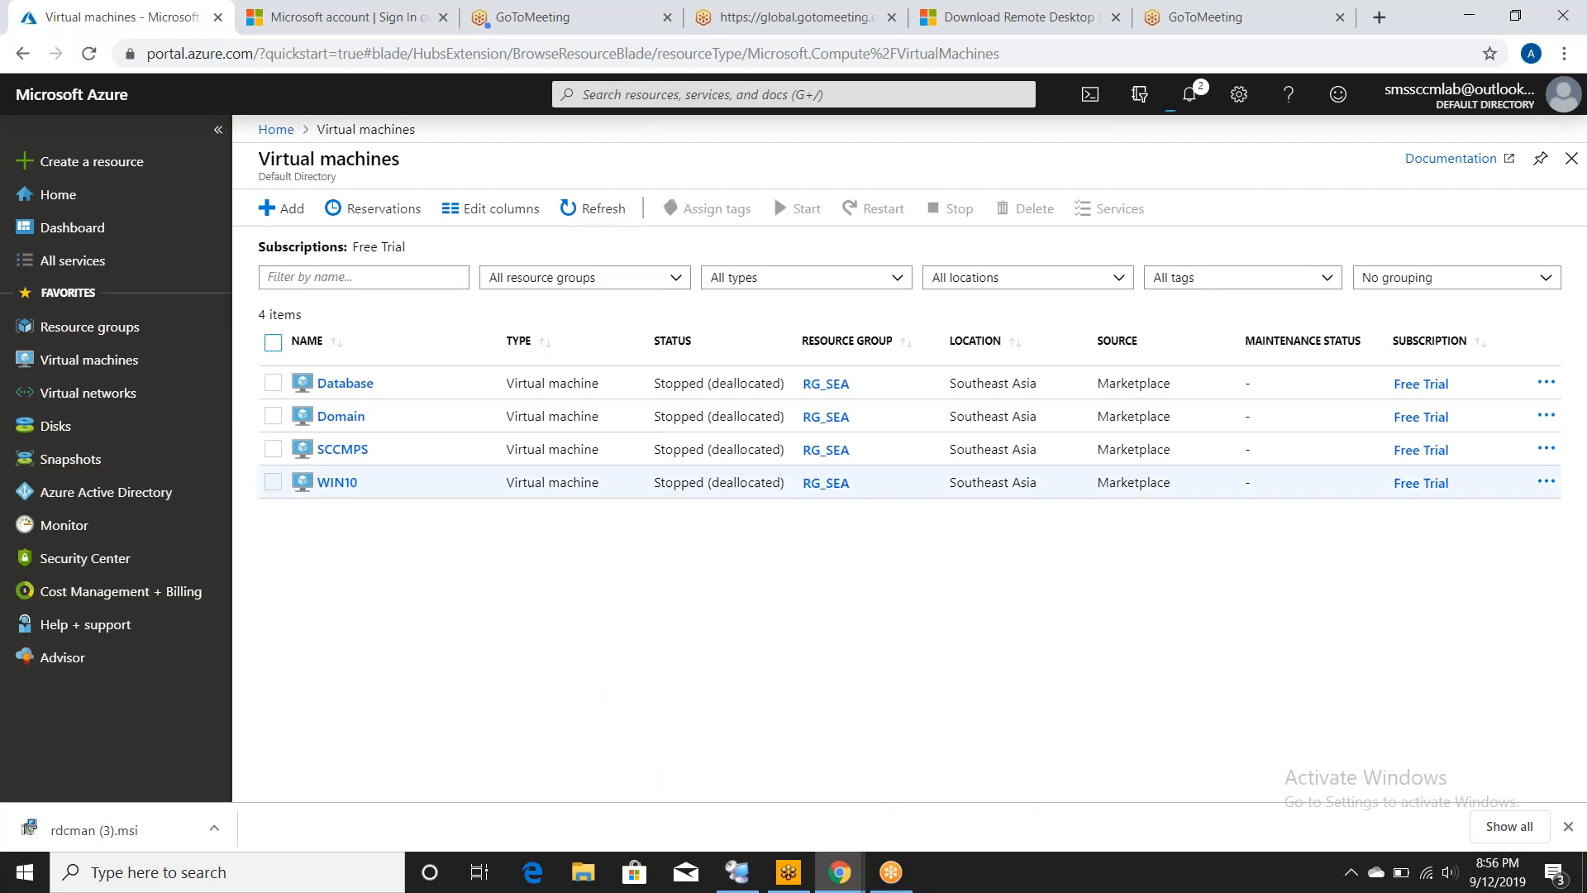
left_click(602, 225)
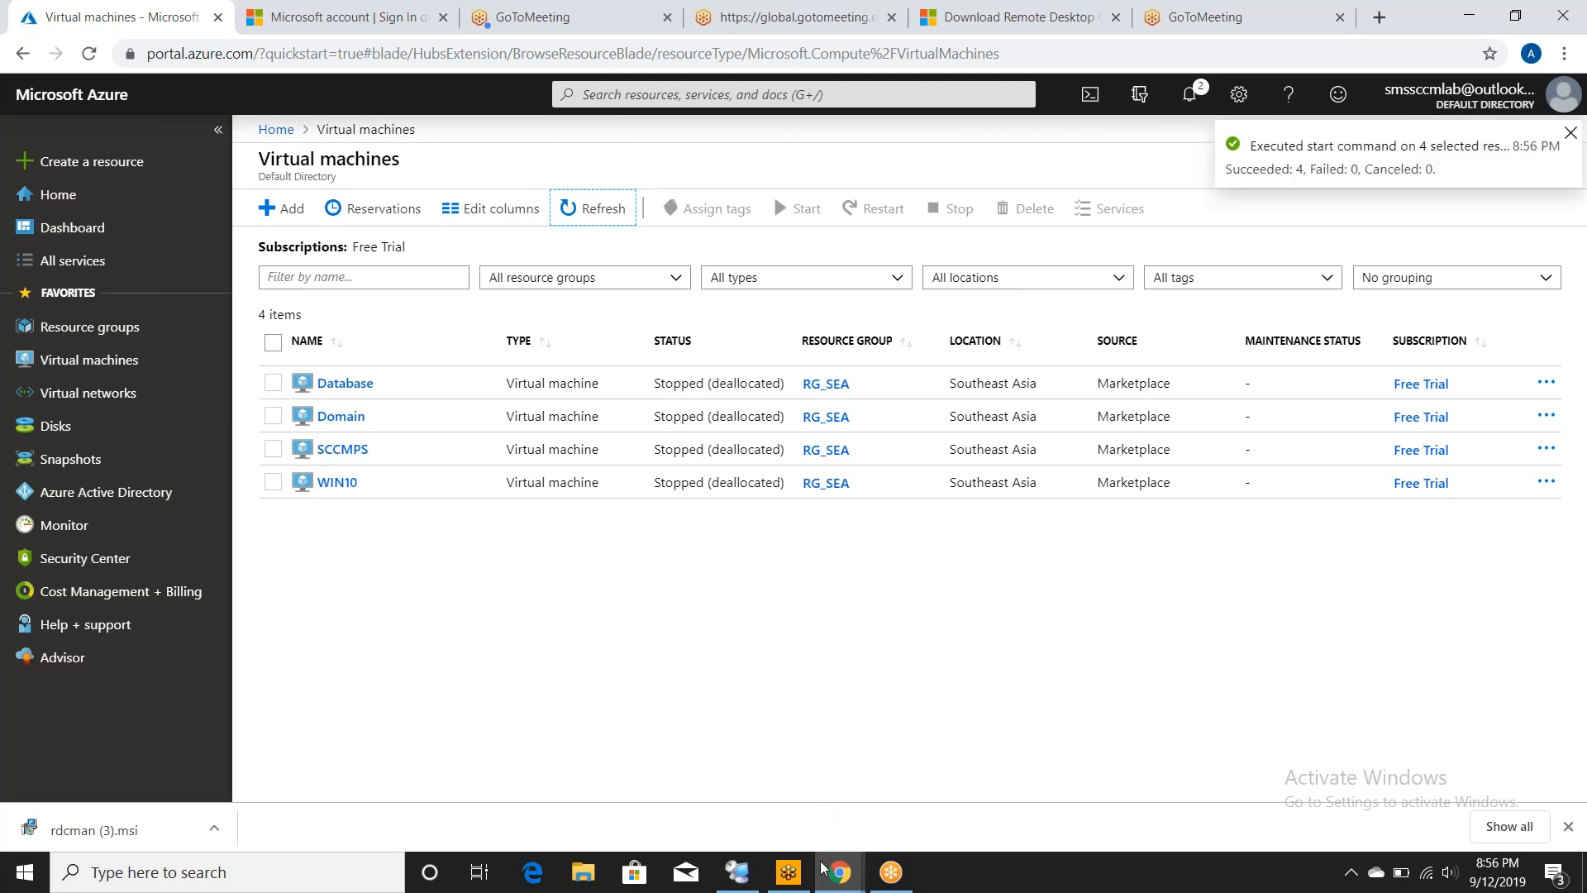
mouse_move(832, 875)
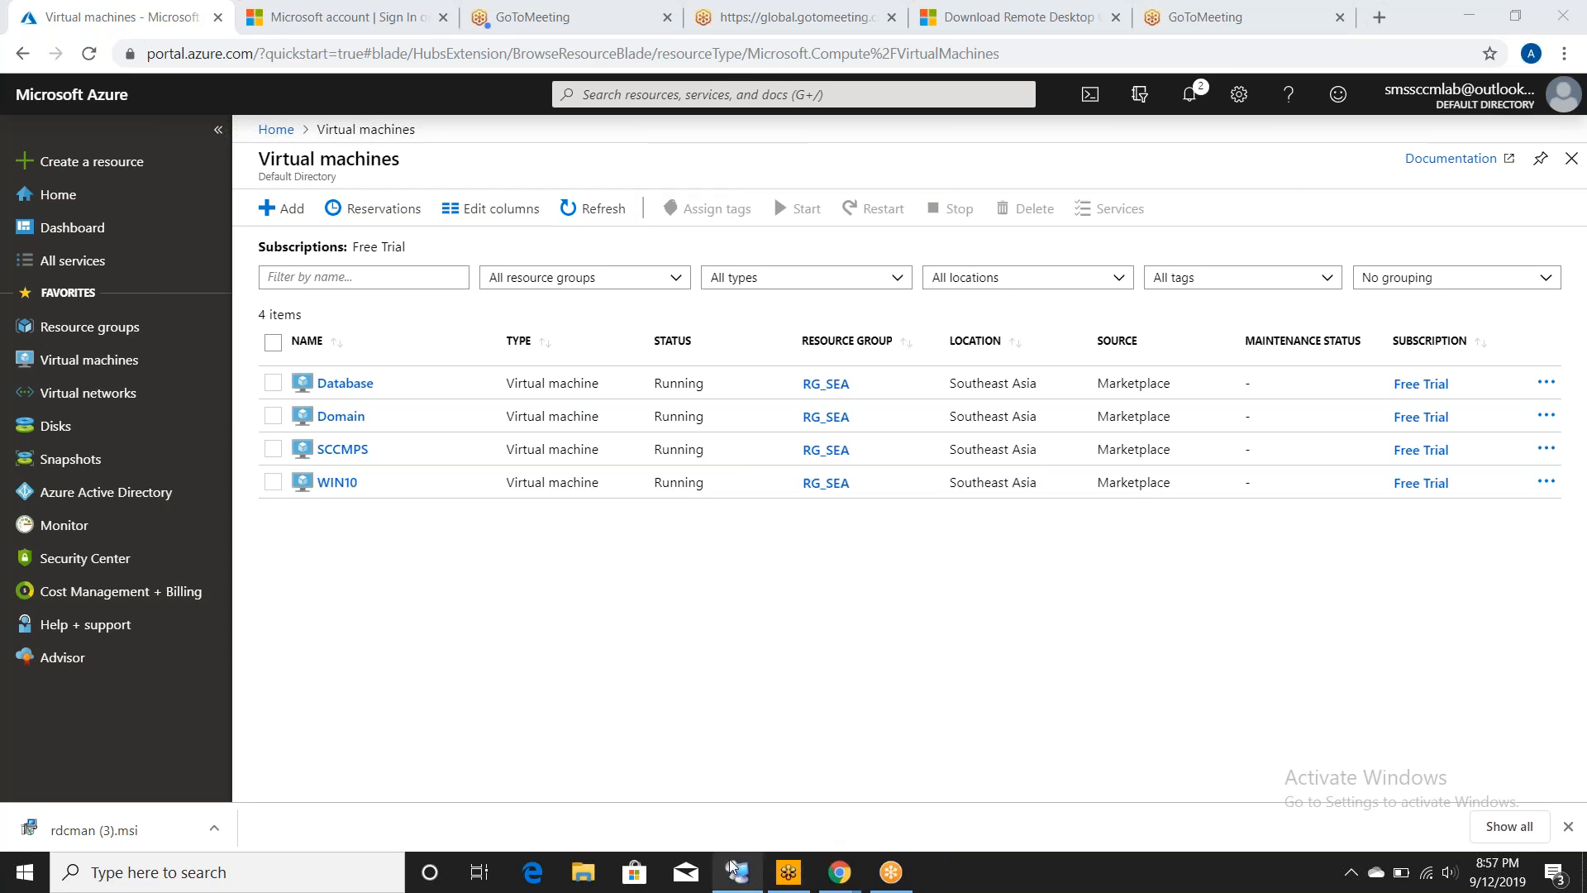
mouse_move(732, 868)
left_click(743, 790)
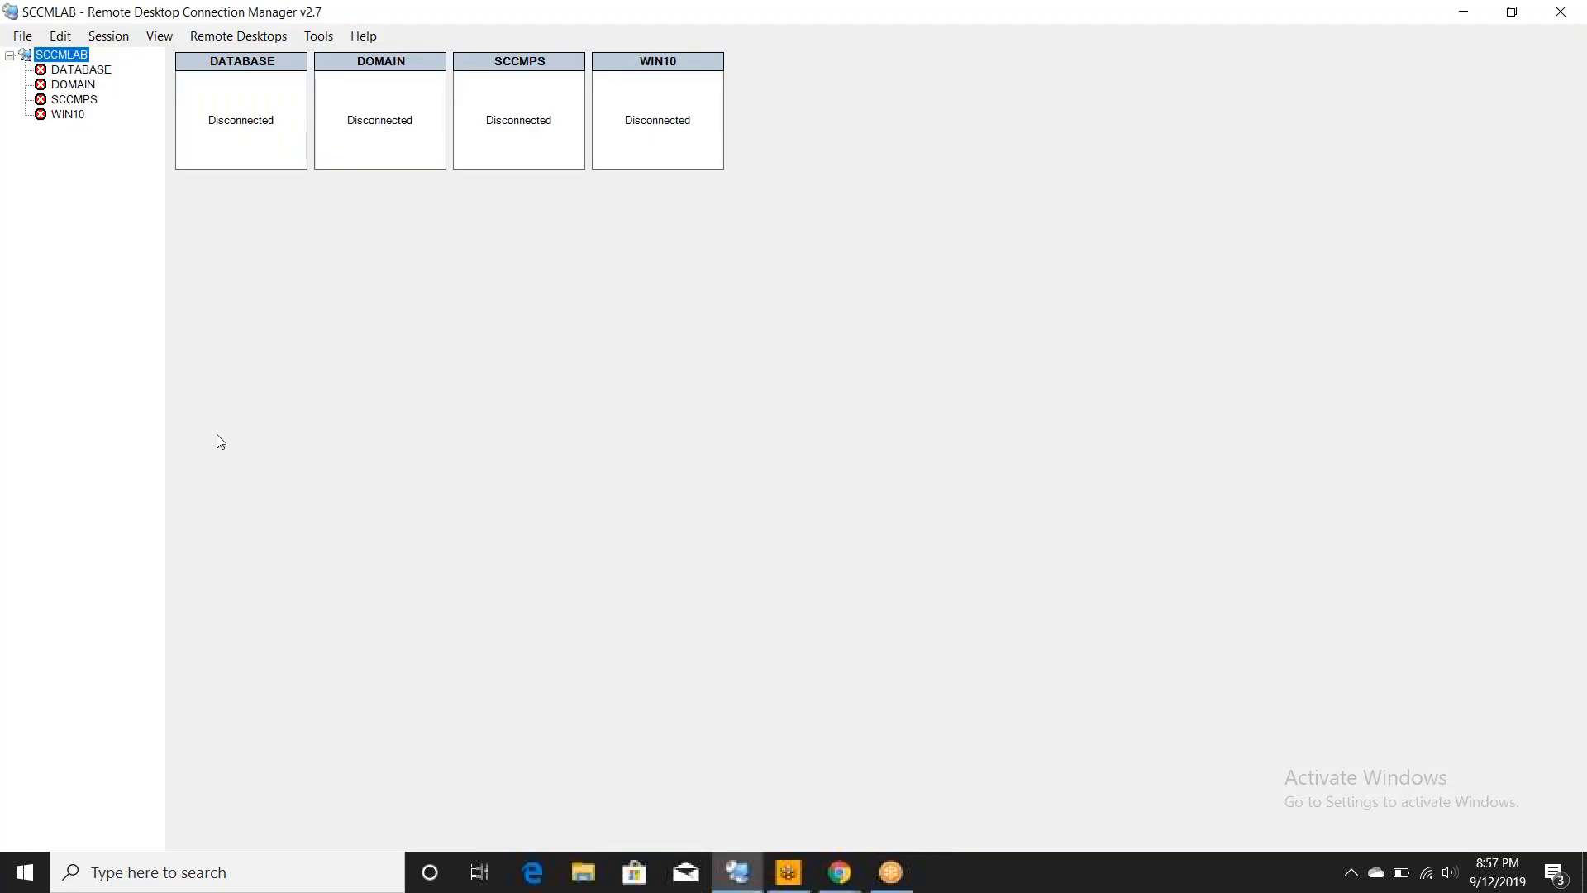
- Connect to the DATABASE server using a different account's user name and password
right_click(233, 58)
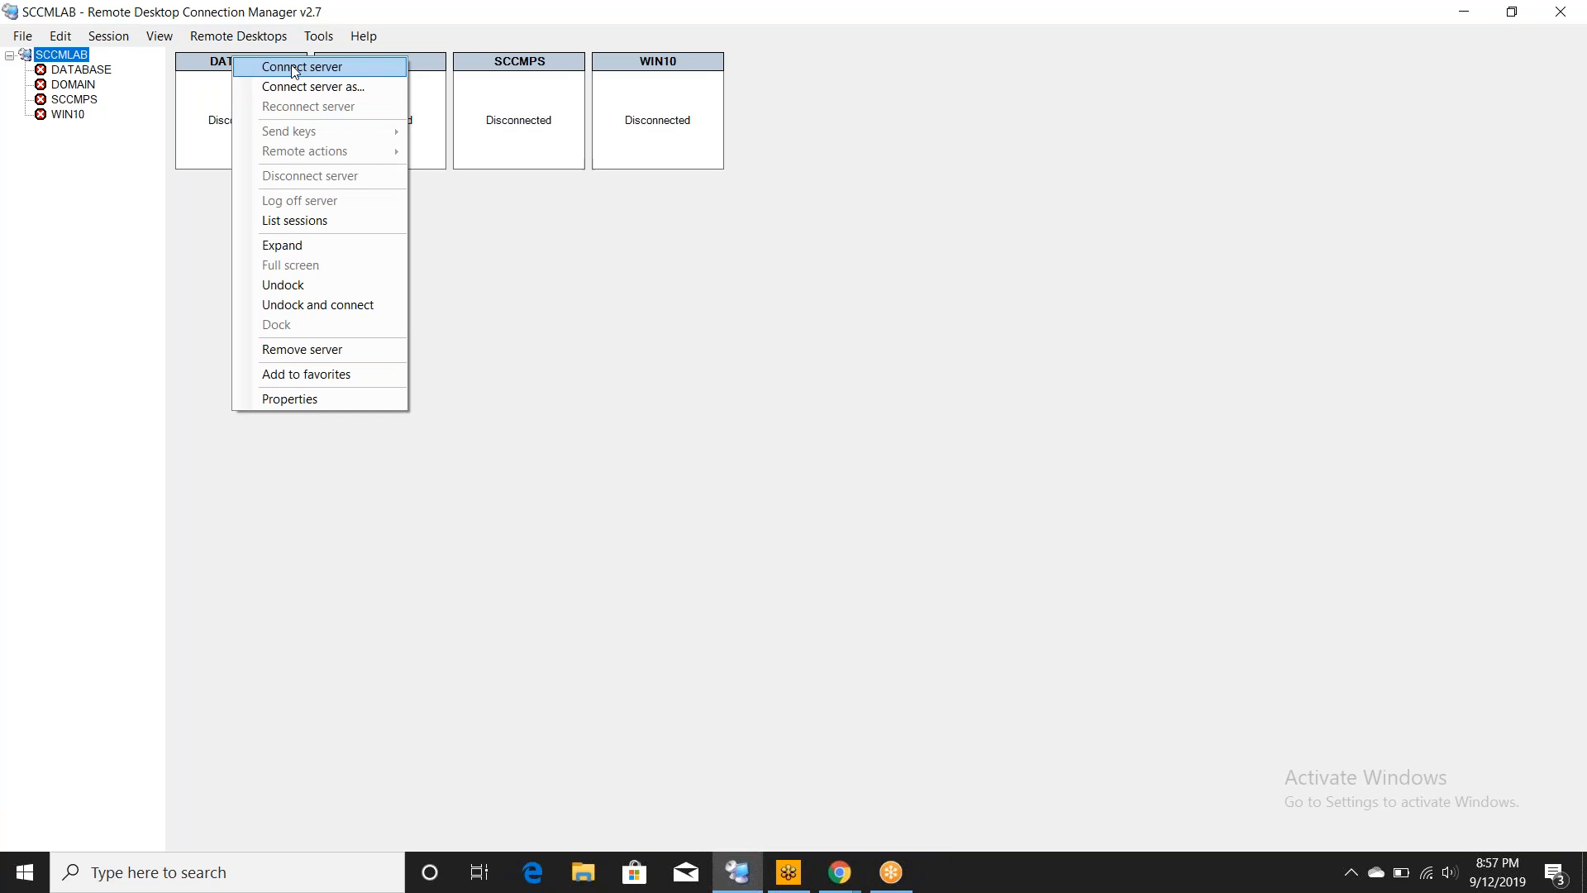
left_click(295, 73)
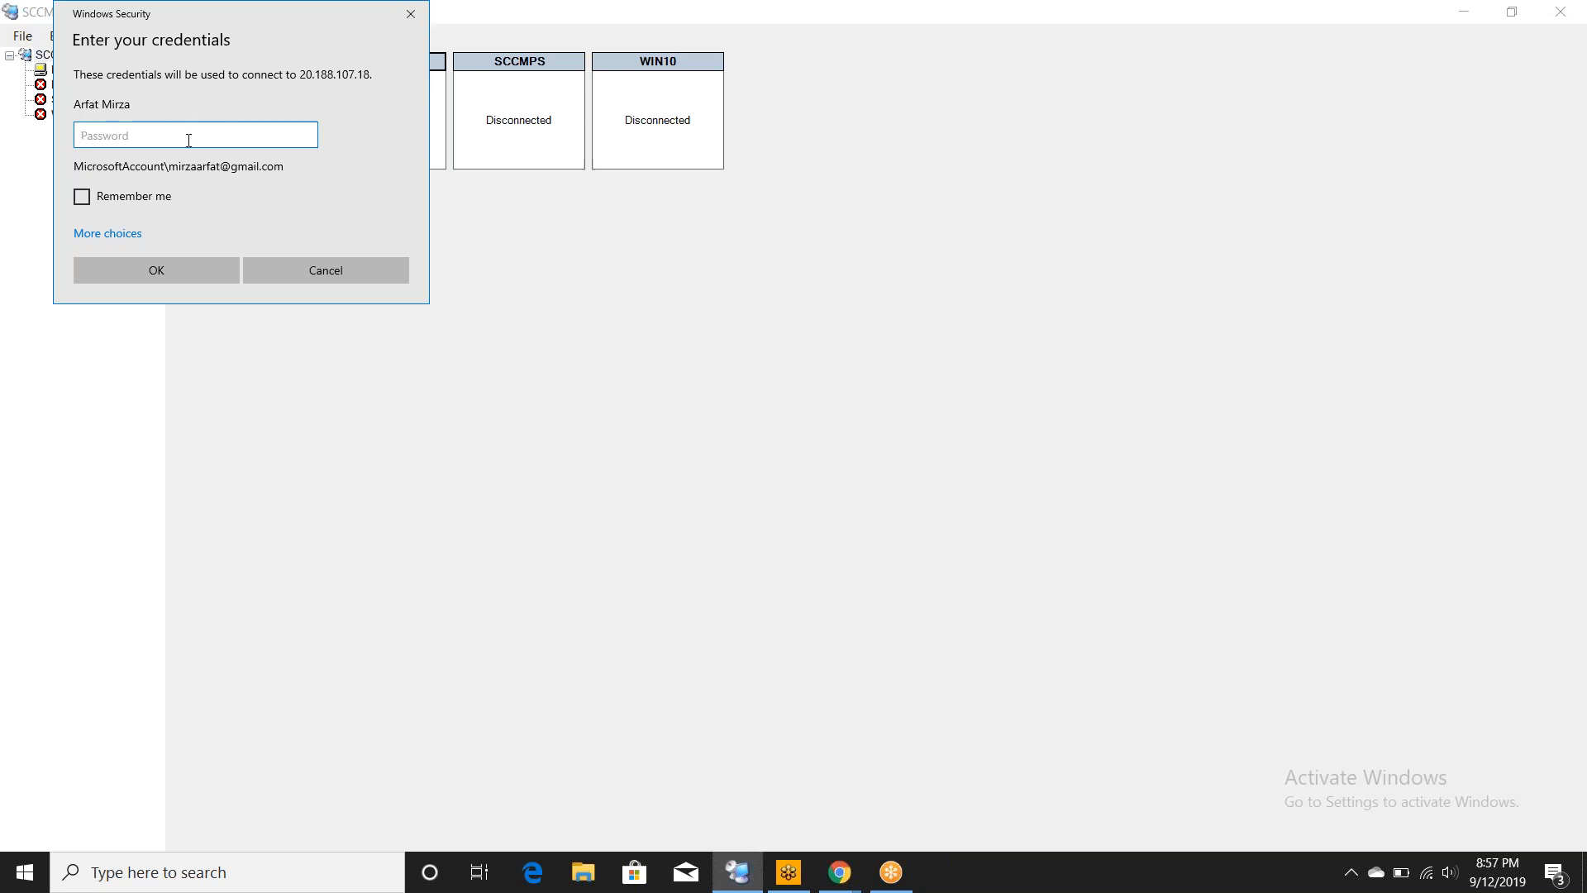
left_click(124, 234)
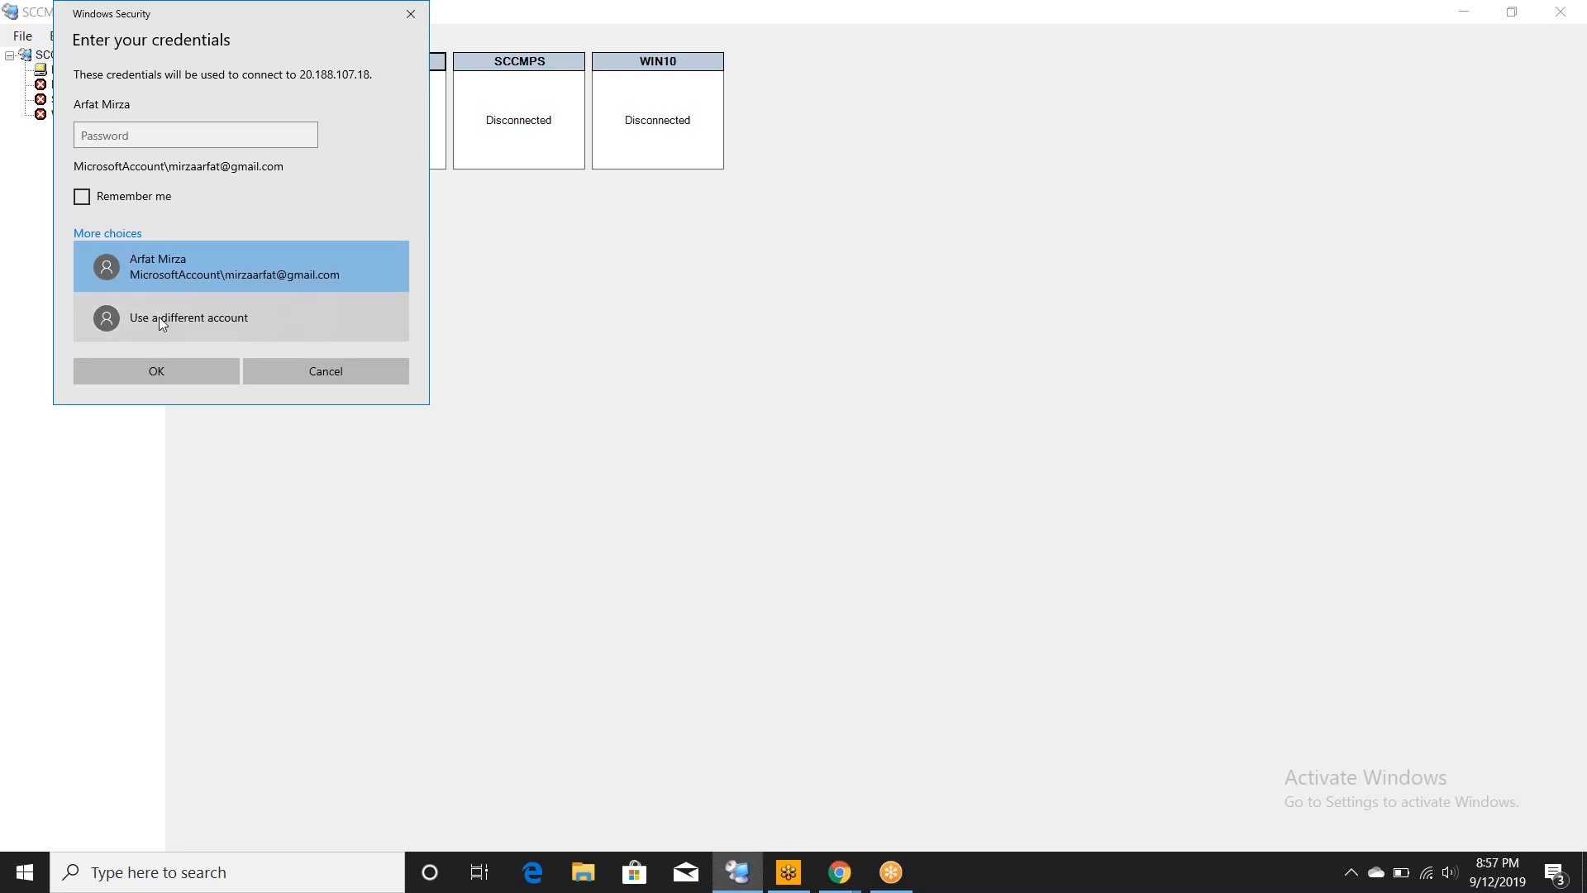
left_click(161, 318)
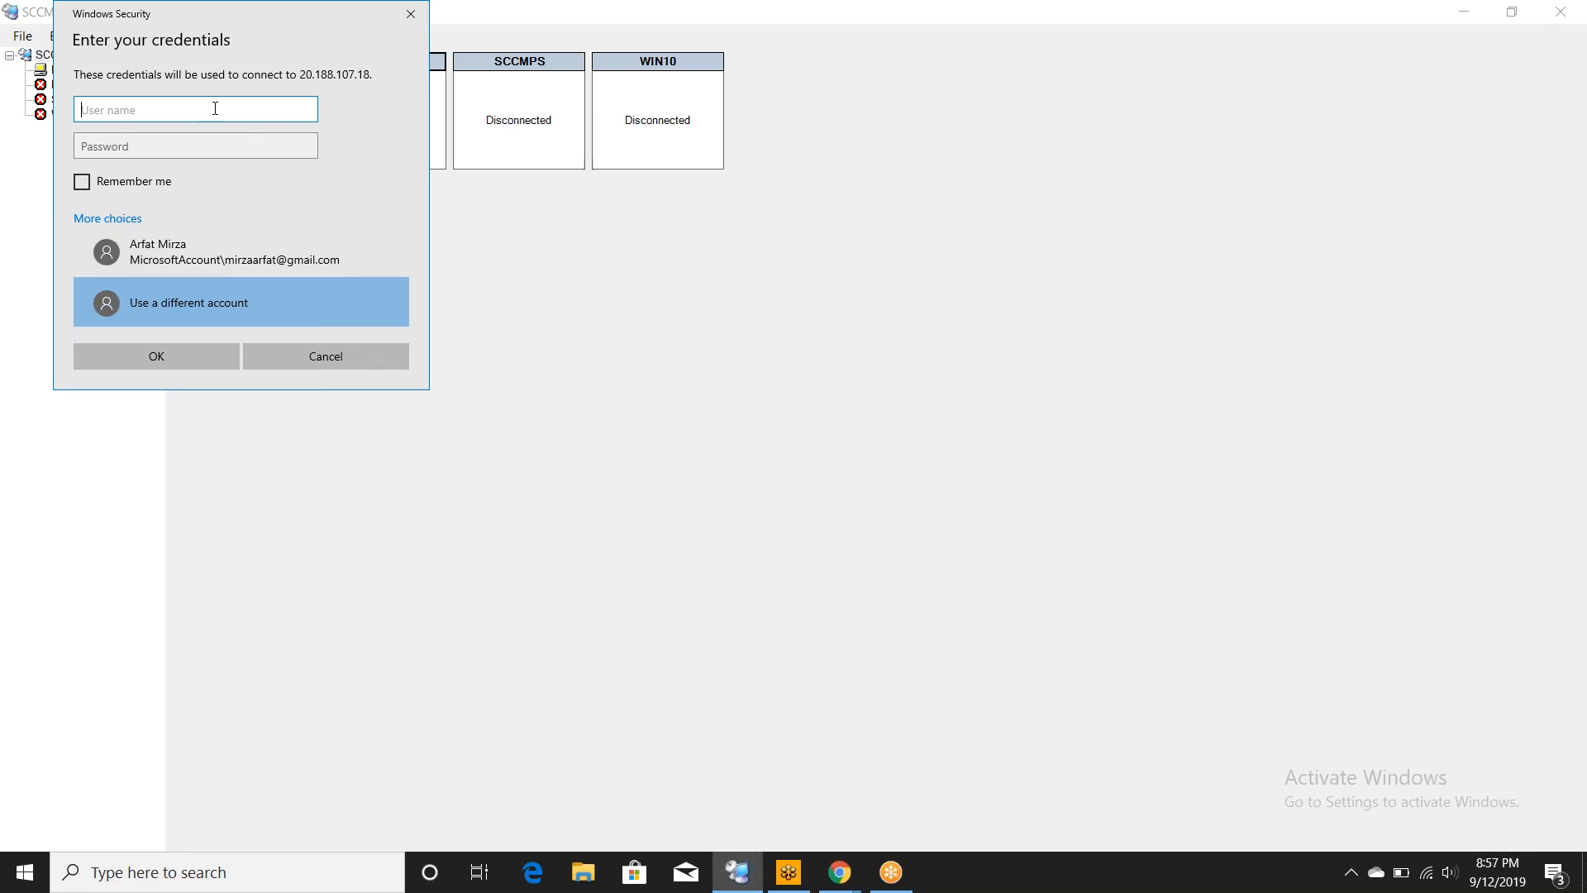
type("arfat")
key("Tab")
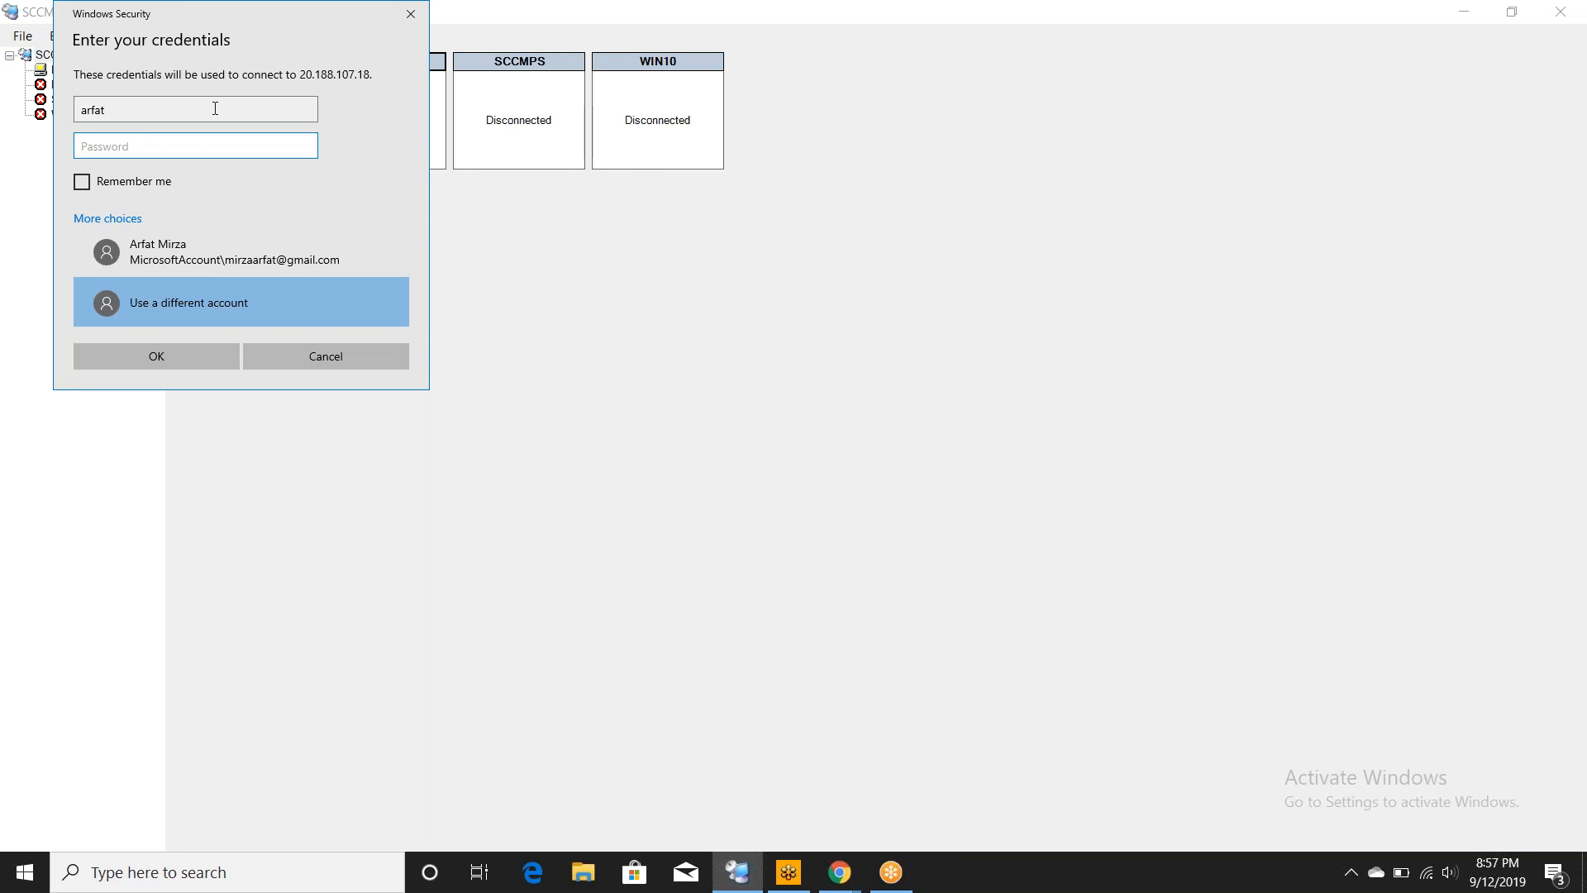
type("•••••••••••••••")
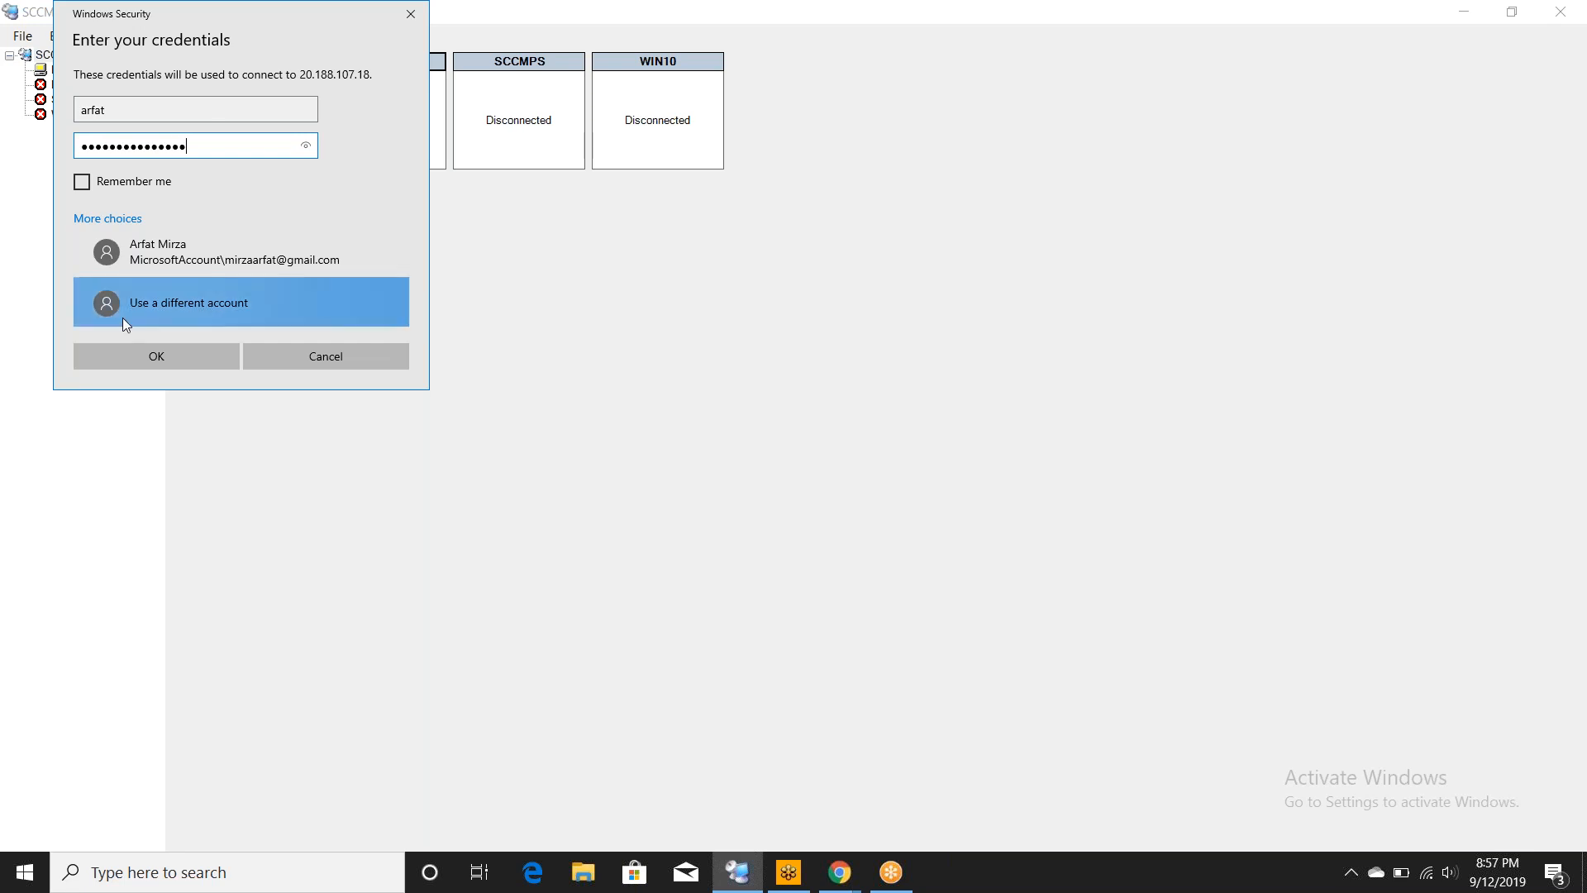
left_click(156, 357)
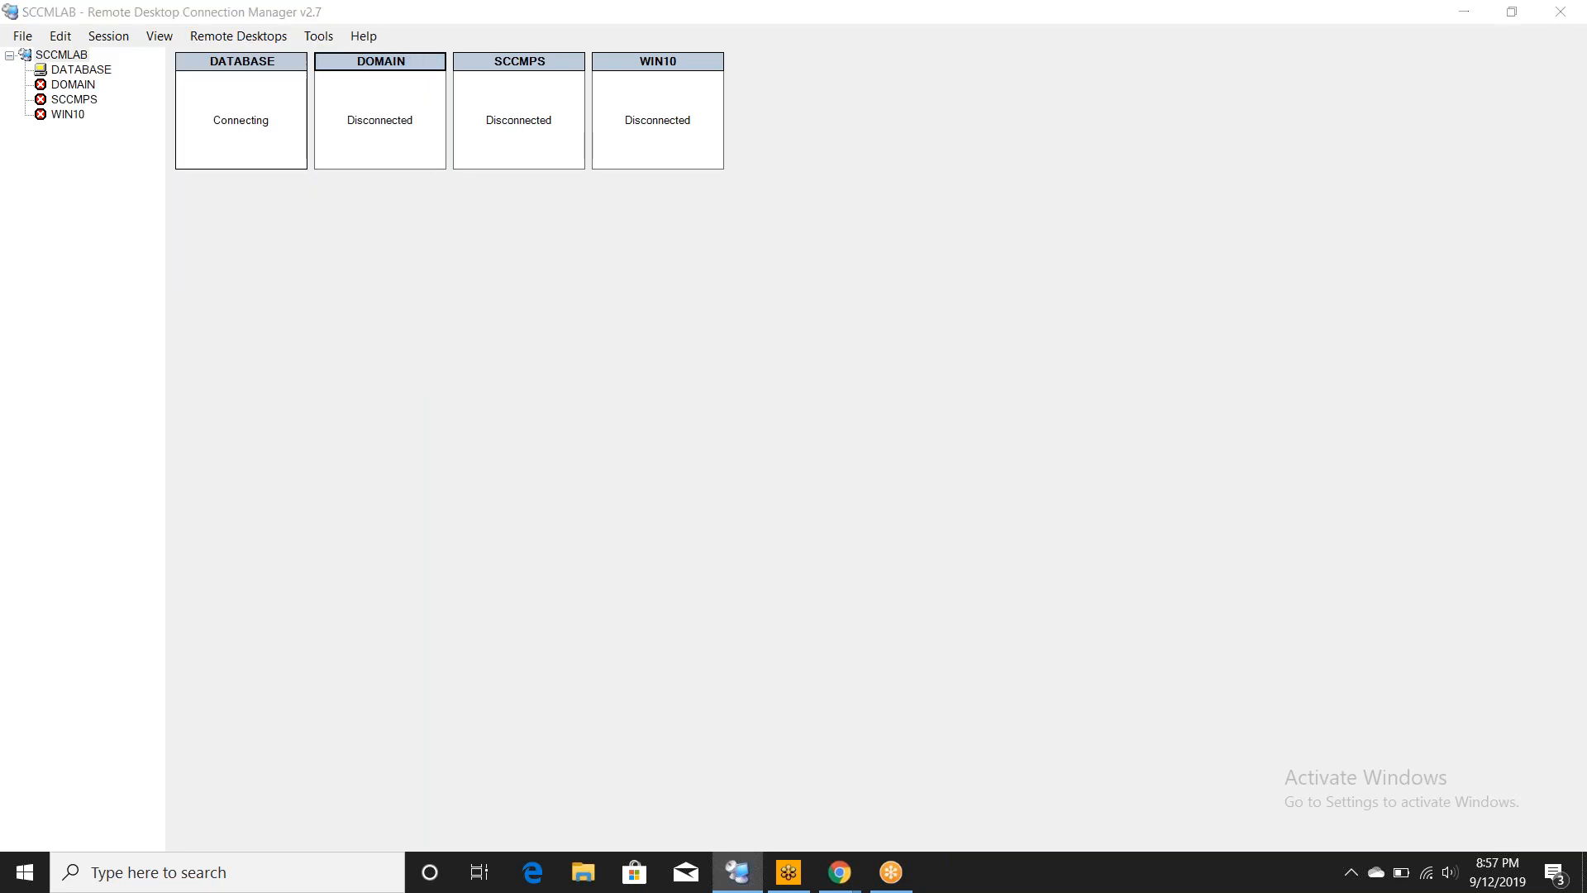
- Accept DATABASE's certificate warning and start connecting to the DOMAIN server
left_click(327, 380)
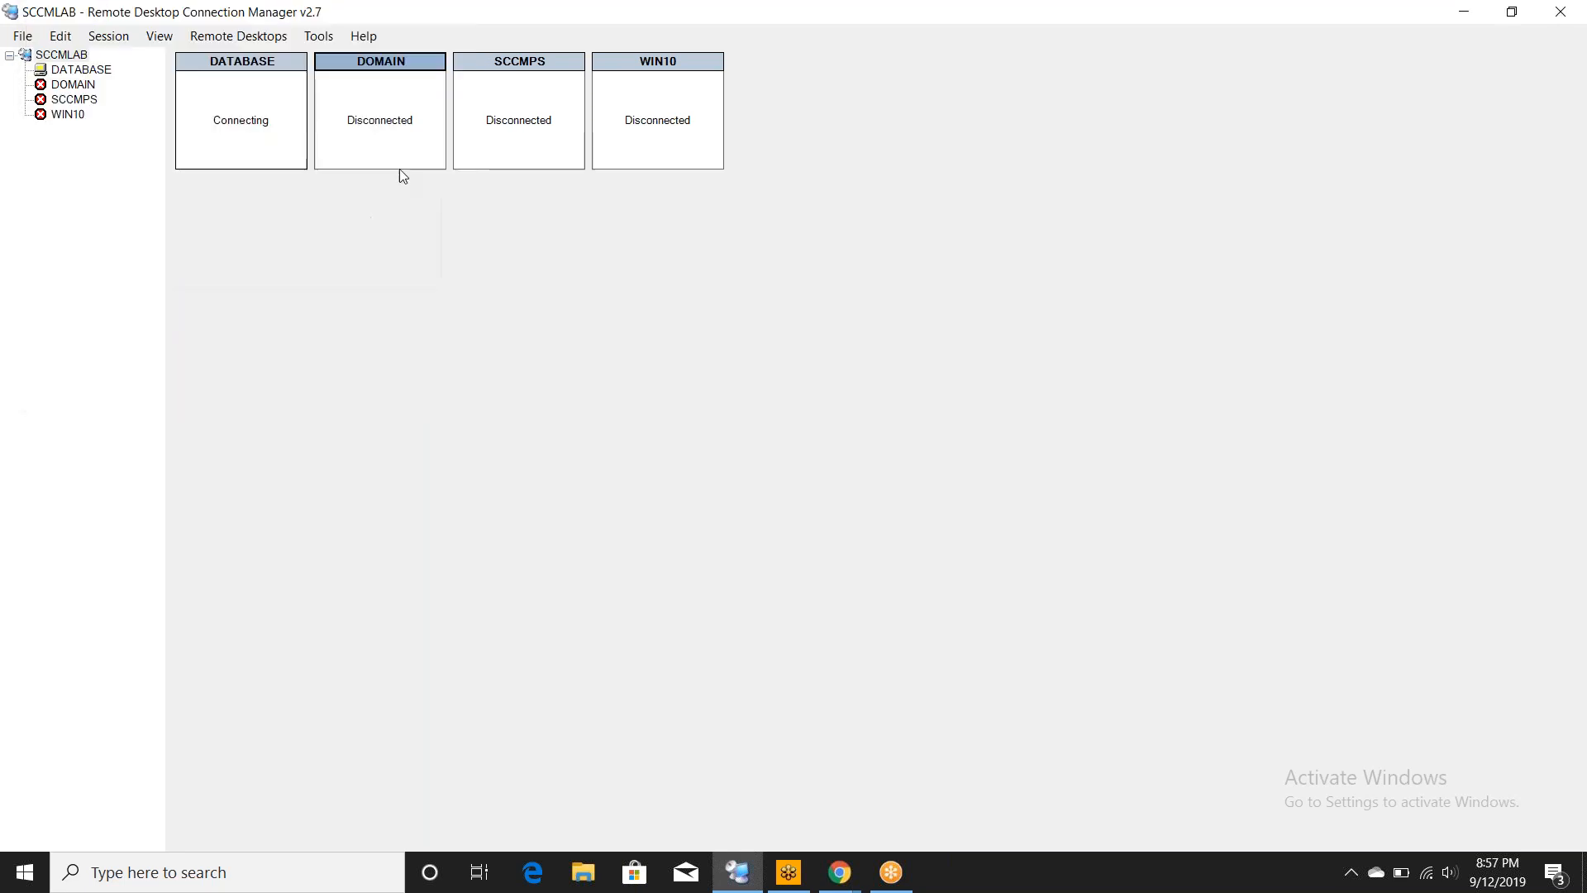
right_click(384, 66)
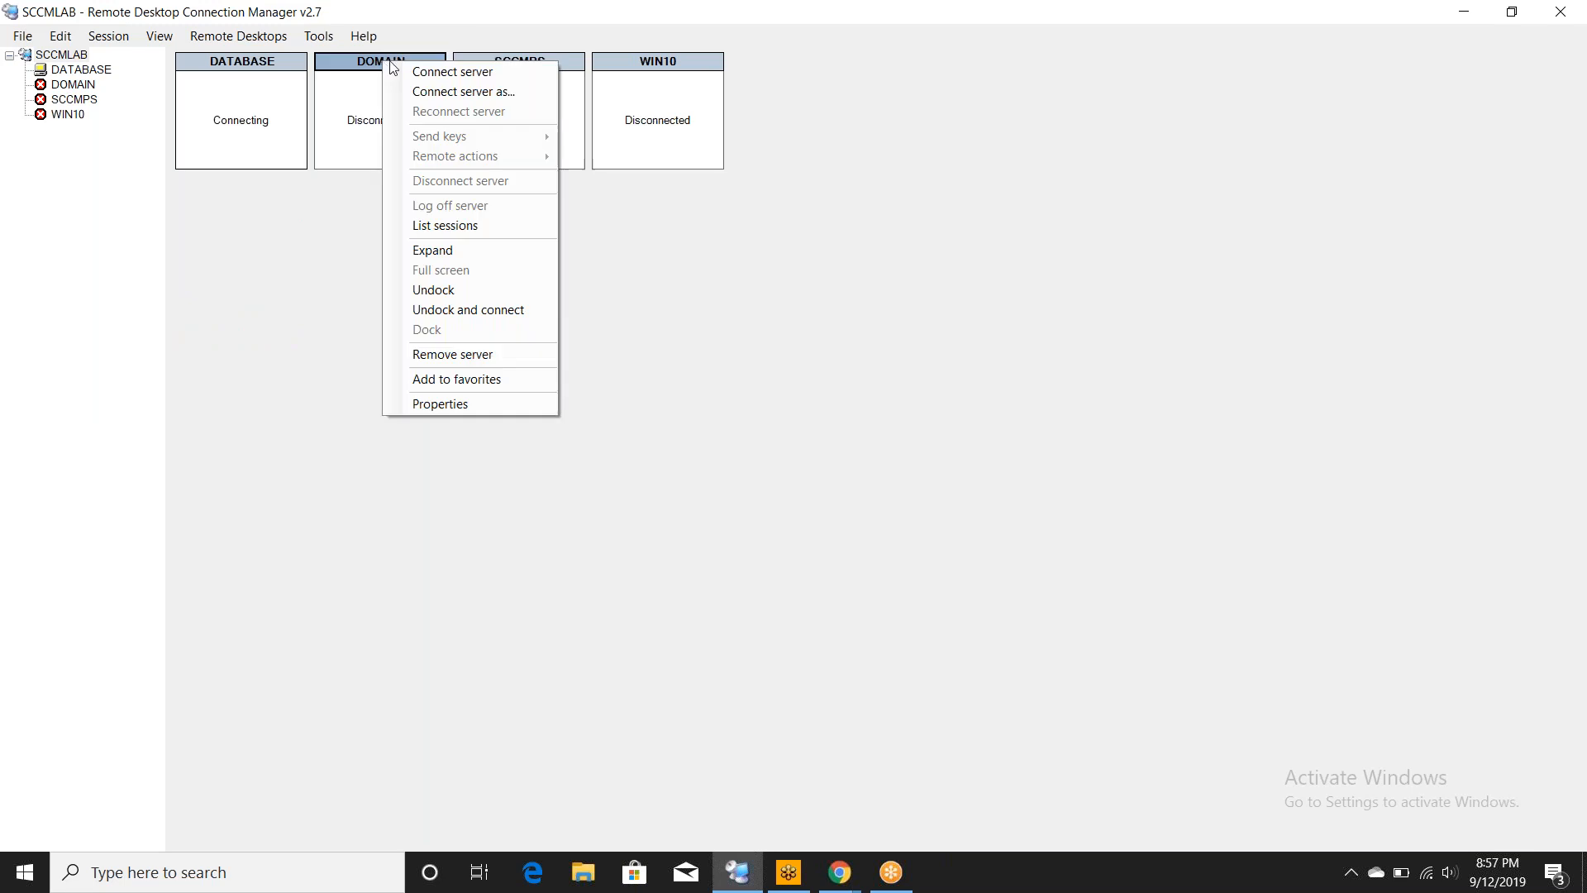
left_click(424, 74)
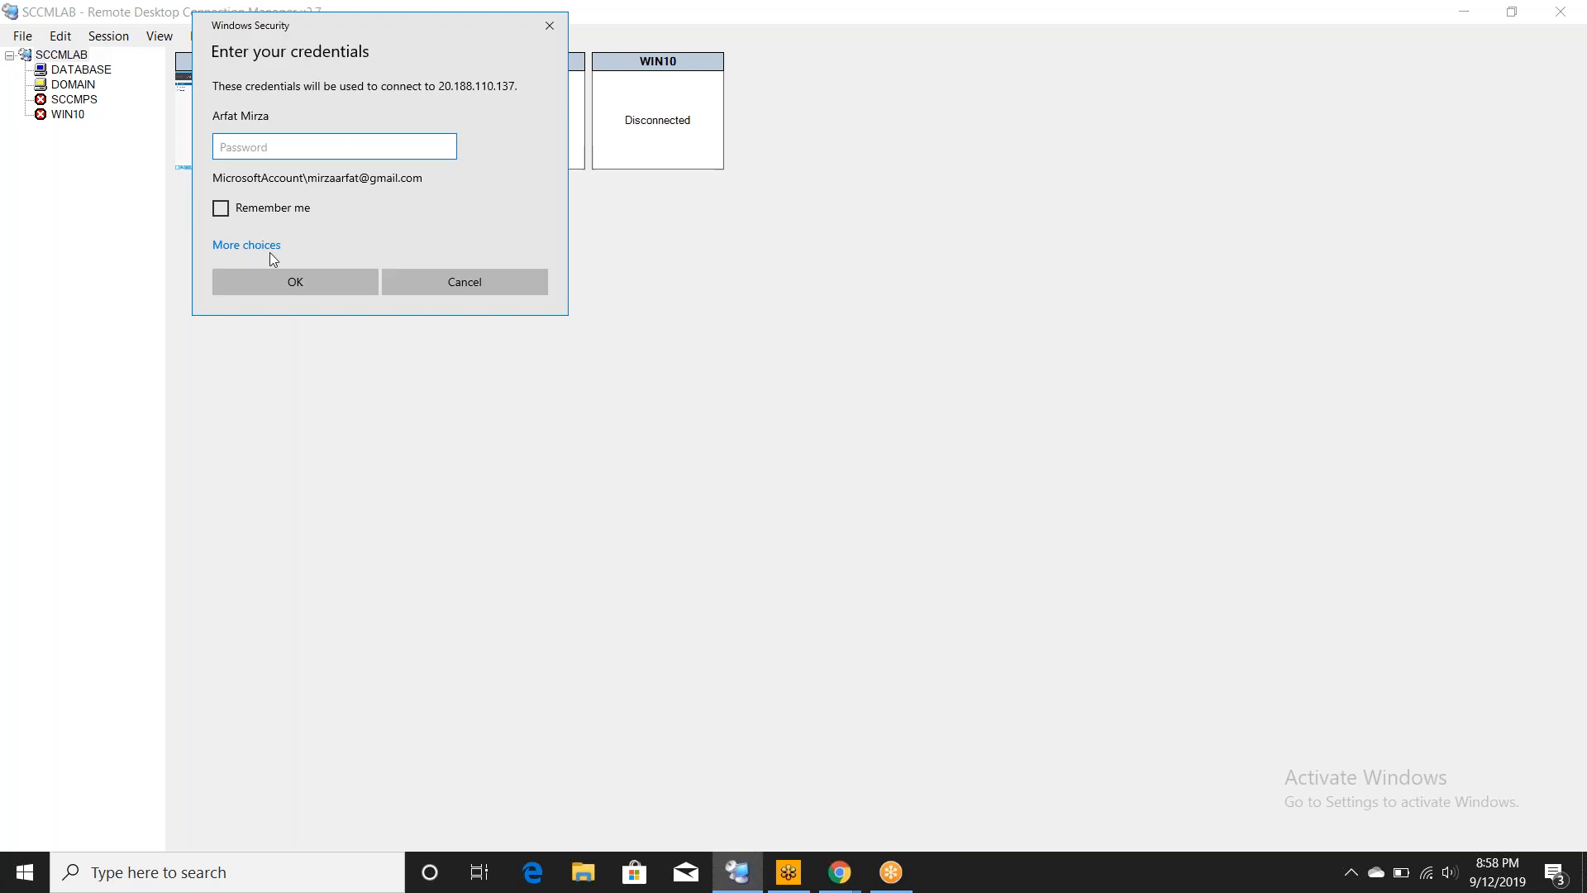
- Sign in to DOMAIN with a different account's credentials and accept its certificate warning
left_click(255, 246)
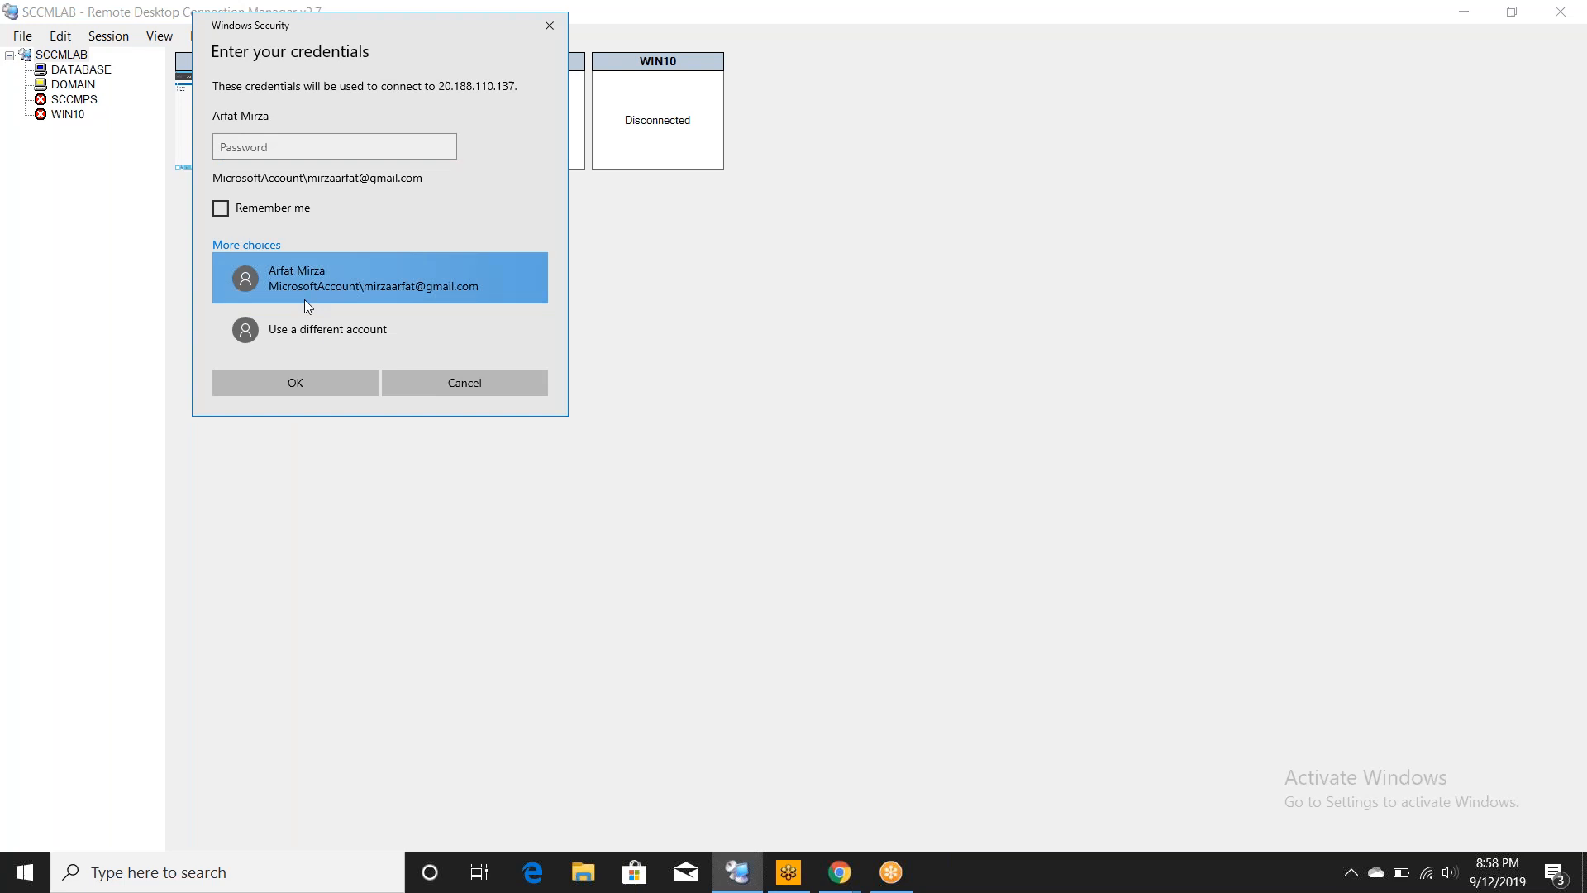
left_click(345, 330)
type("arfat")
key("Tab")
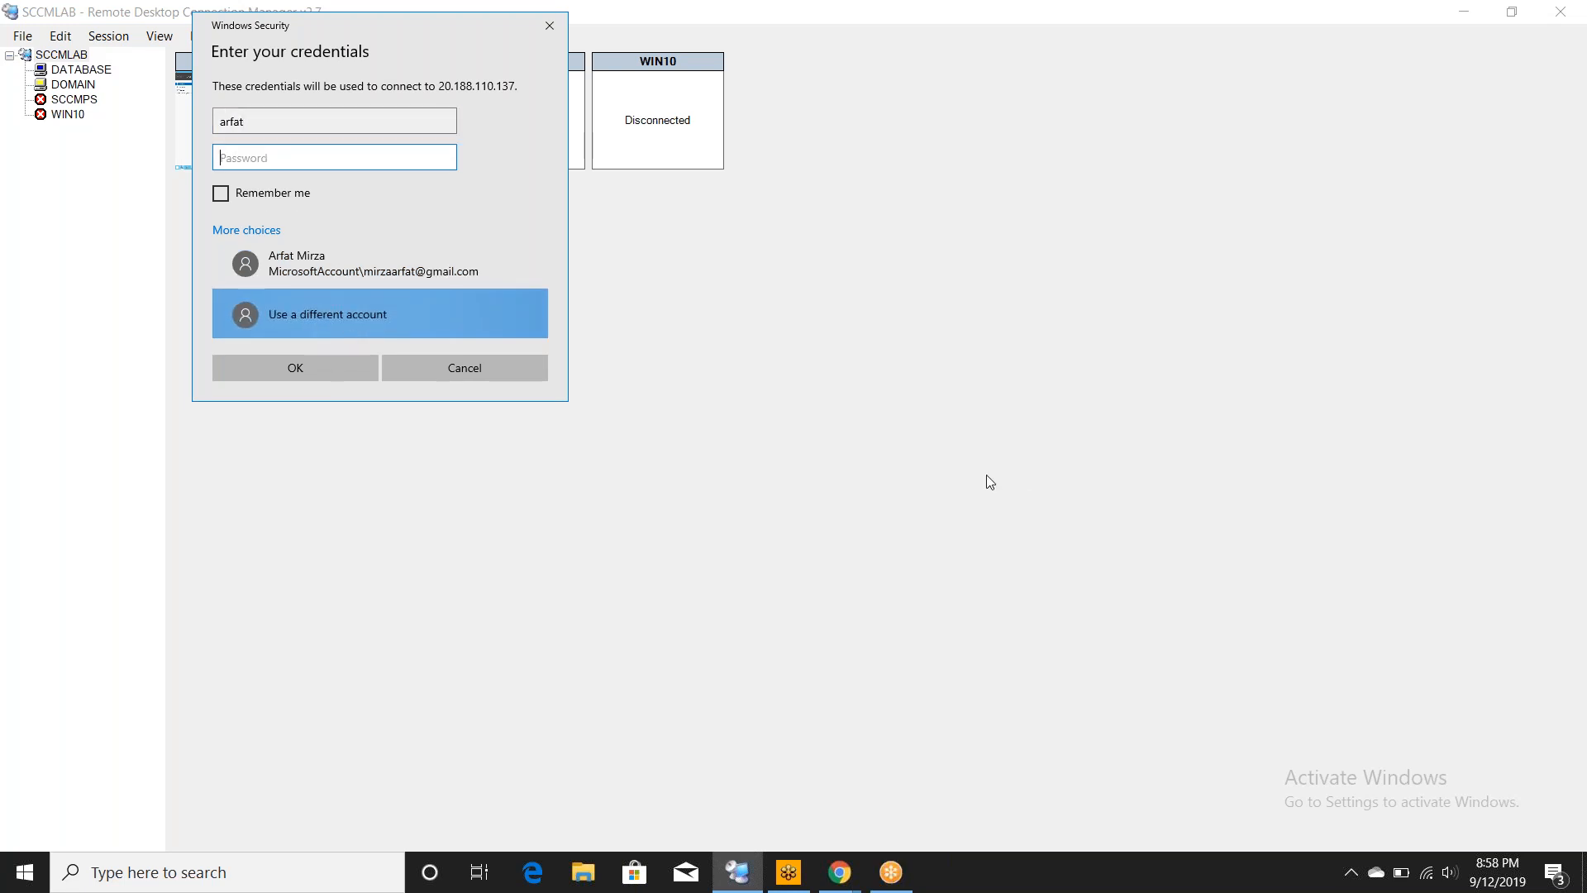
type("***************")
left_click(261, 364)
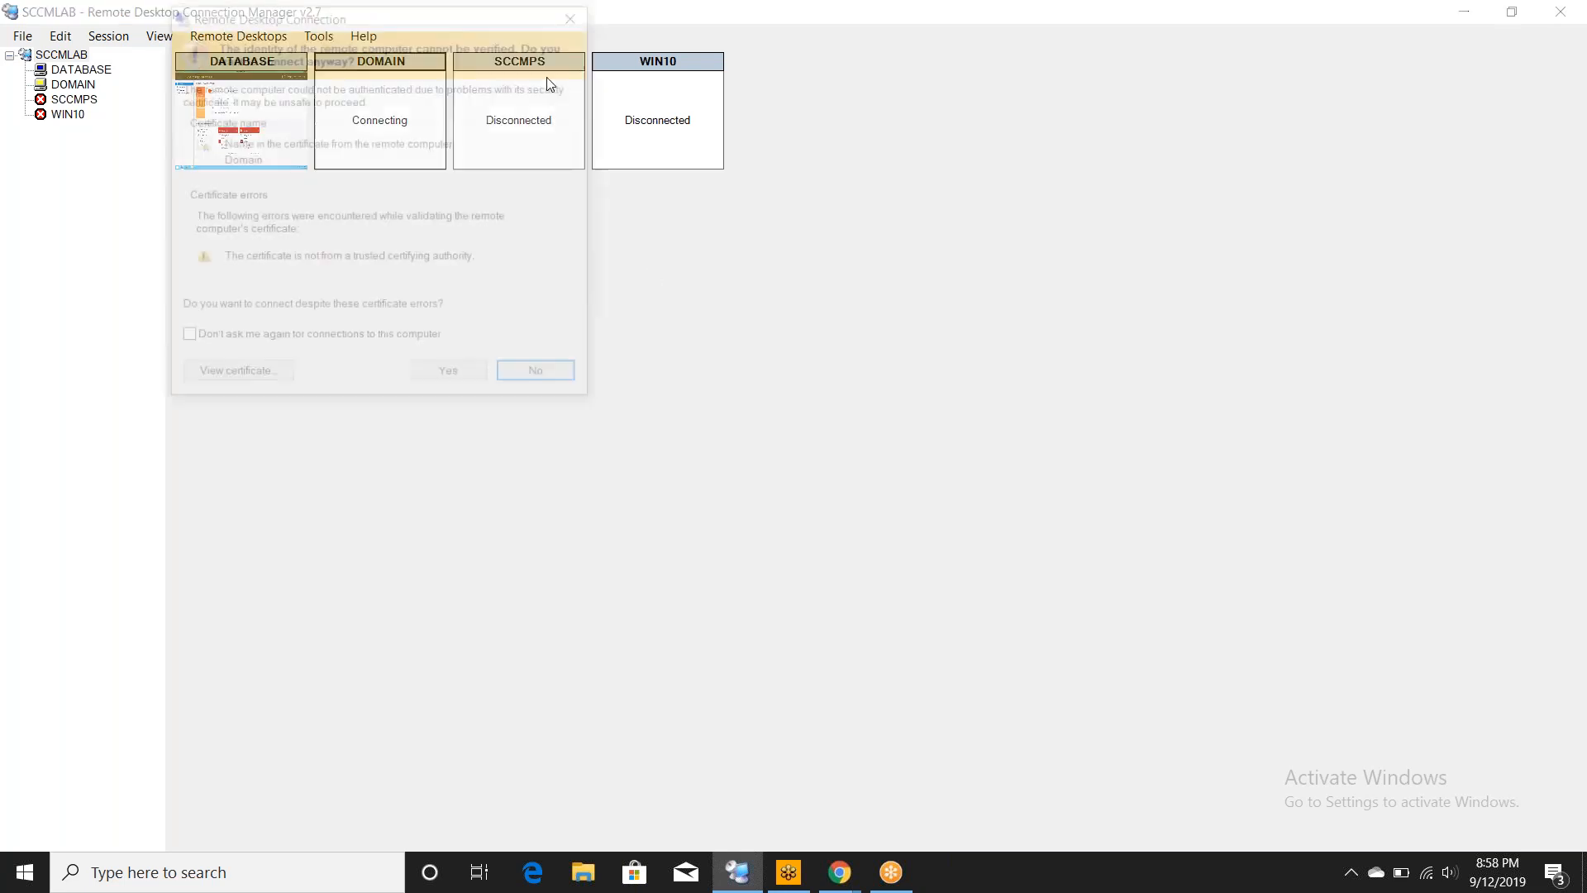
left_click(447, 382)
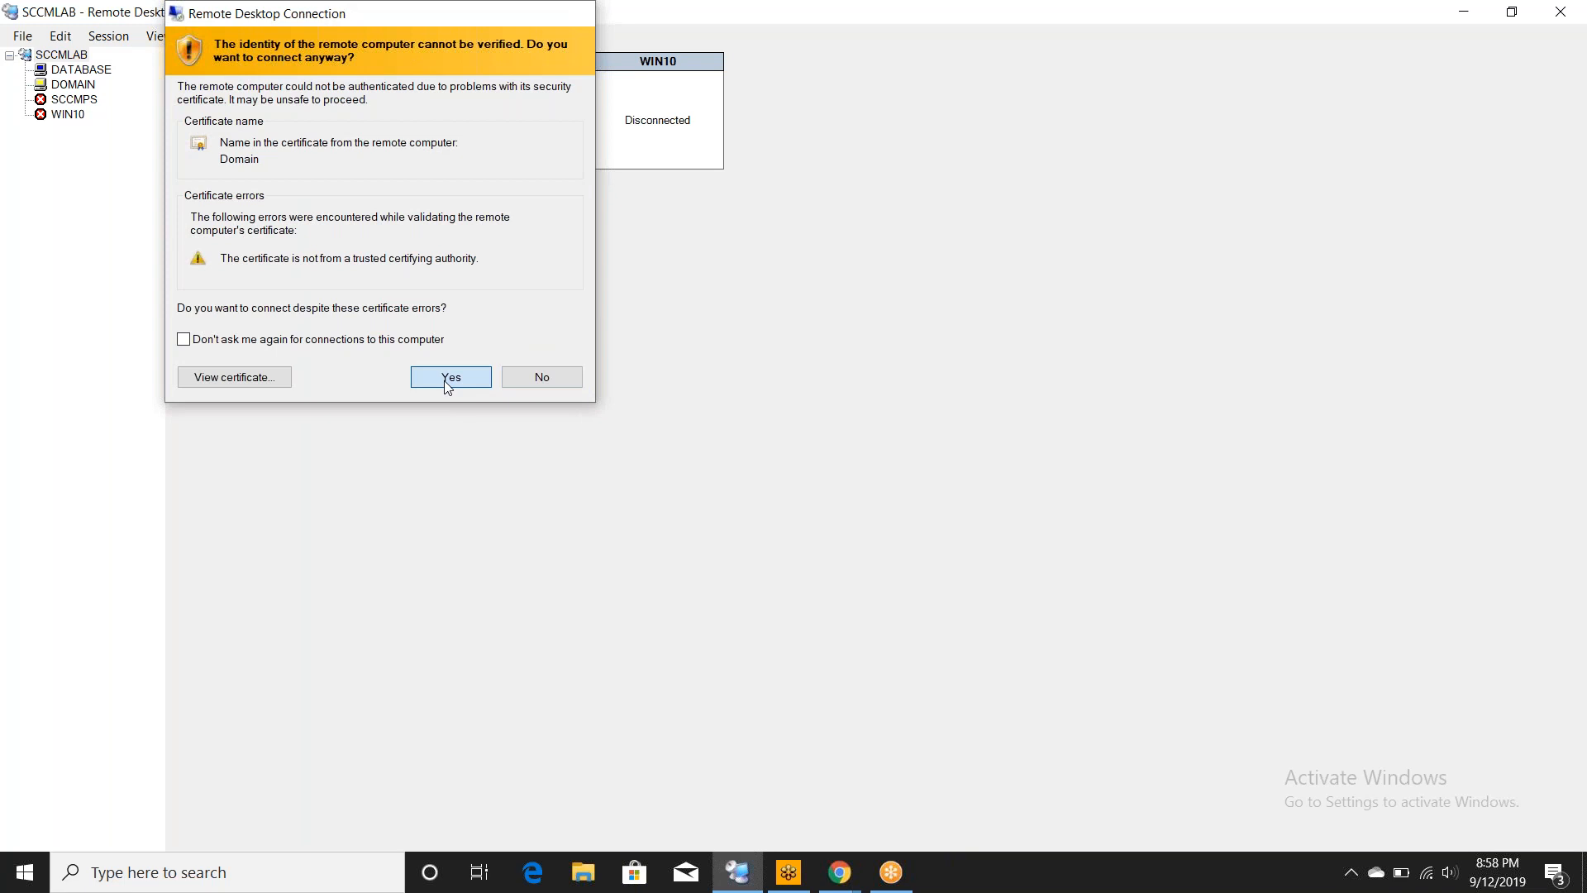
right_click(511, 72)
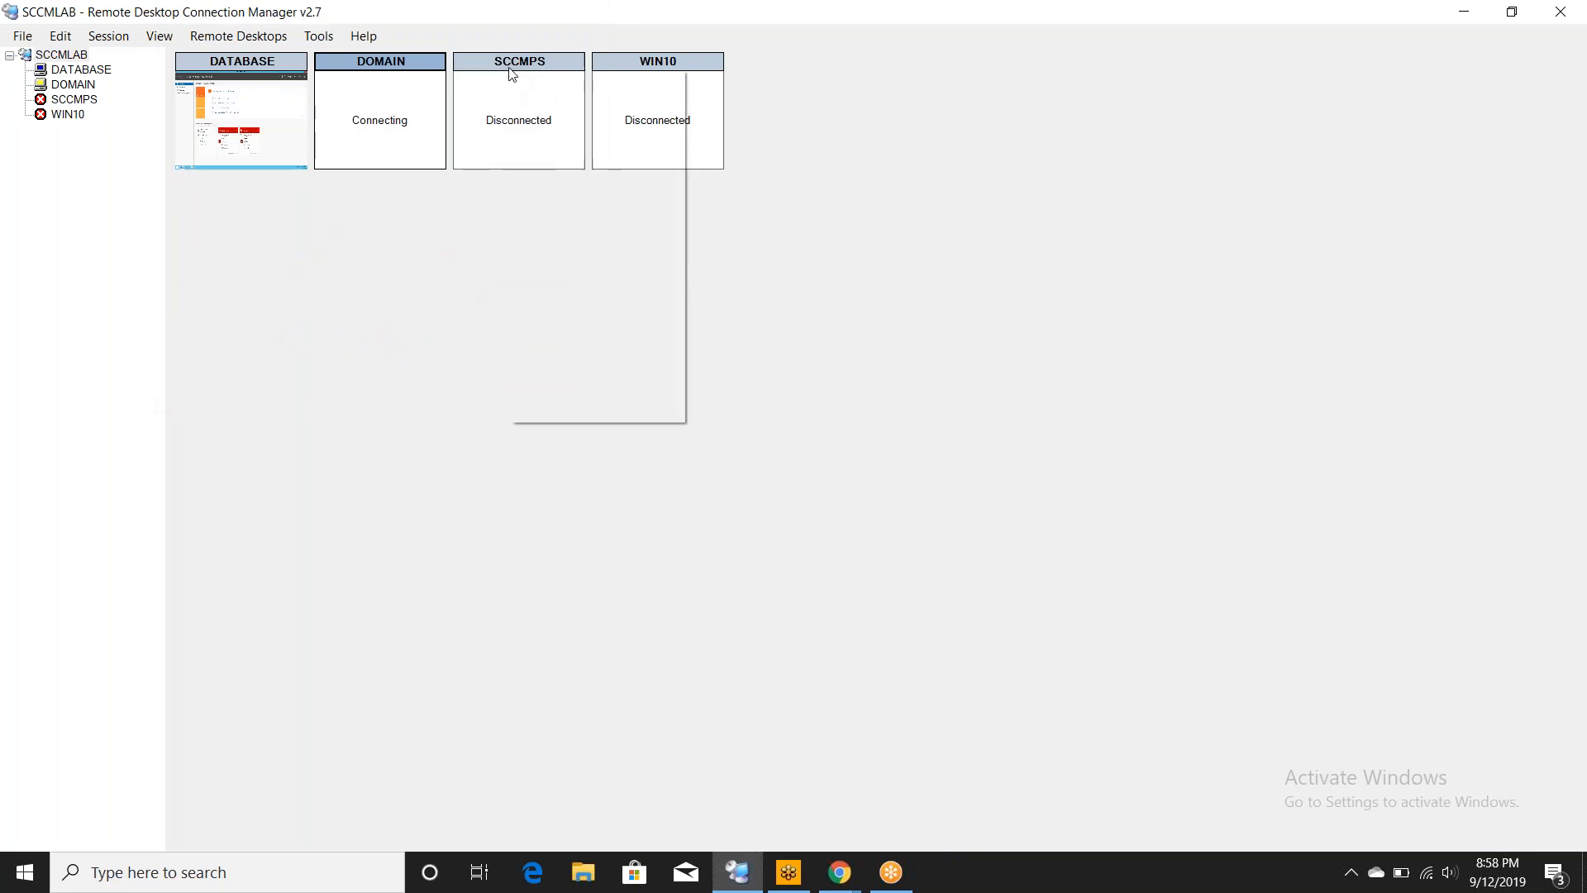
- Connect SCCMPS under a different account, retyping the mistyped password, and accept the untrusted certificate
left_click(538, 80)
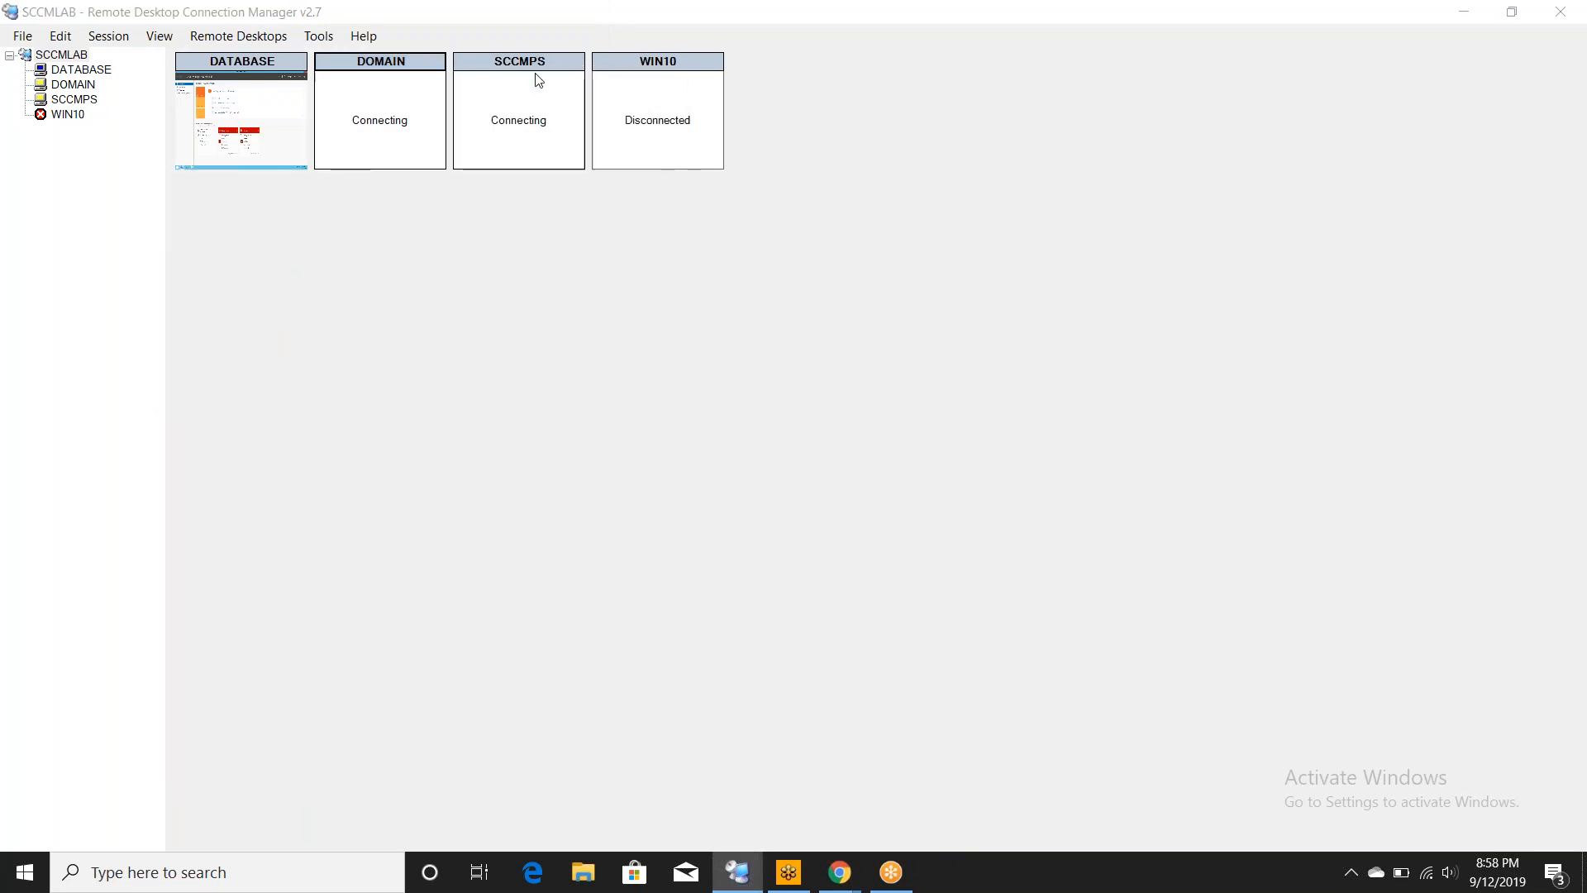
left_click(384, 244)
left_click(462, 334)
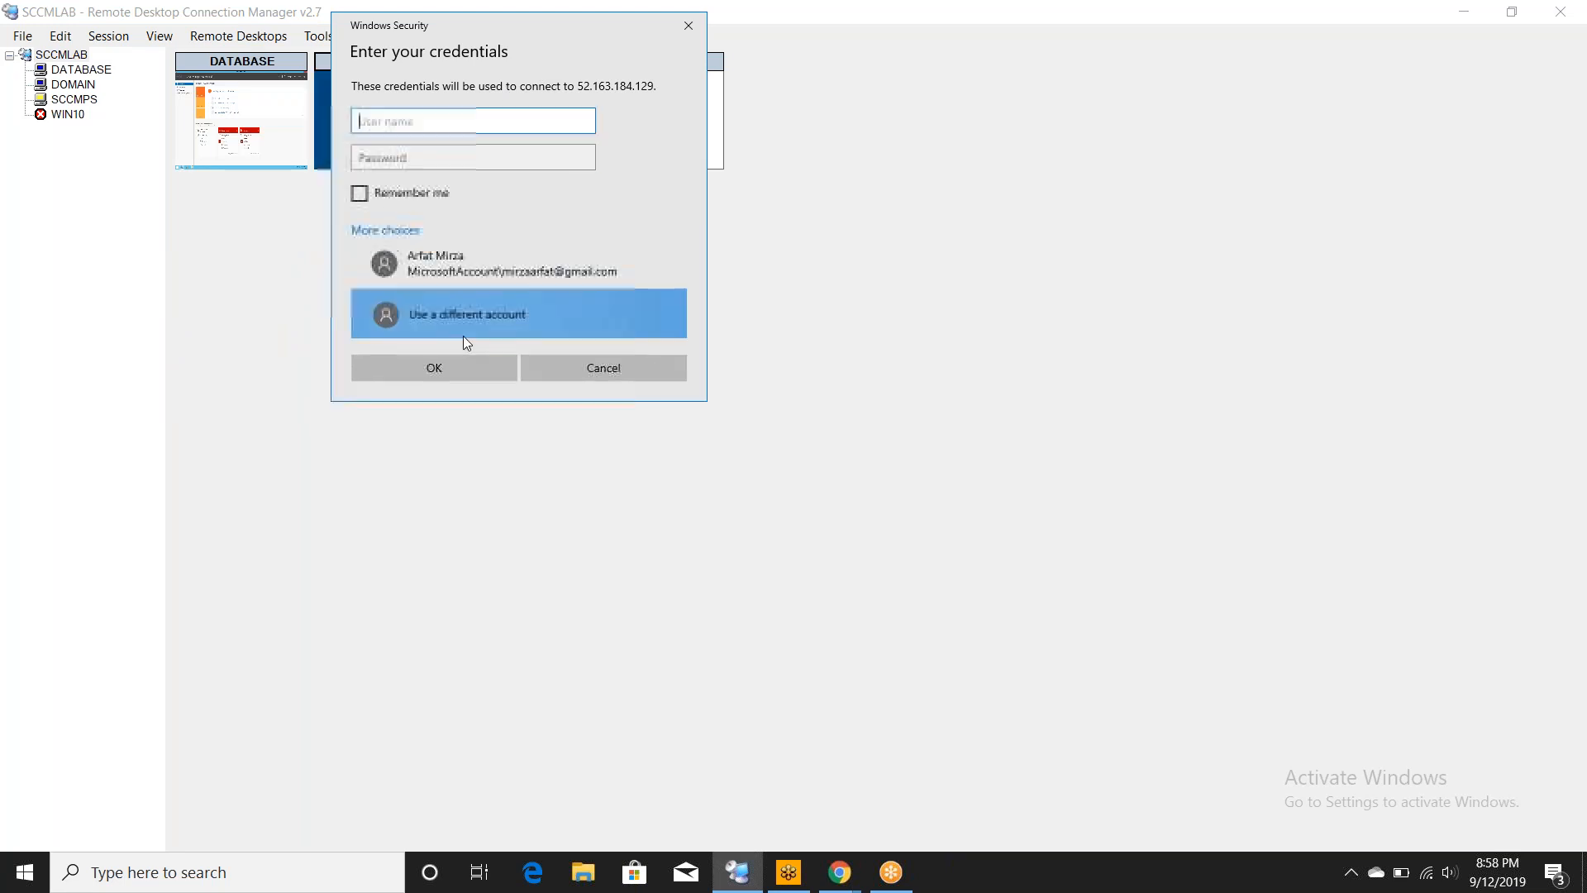
type("arfat")
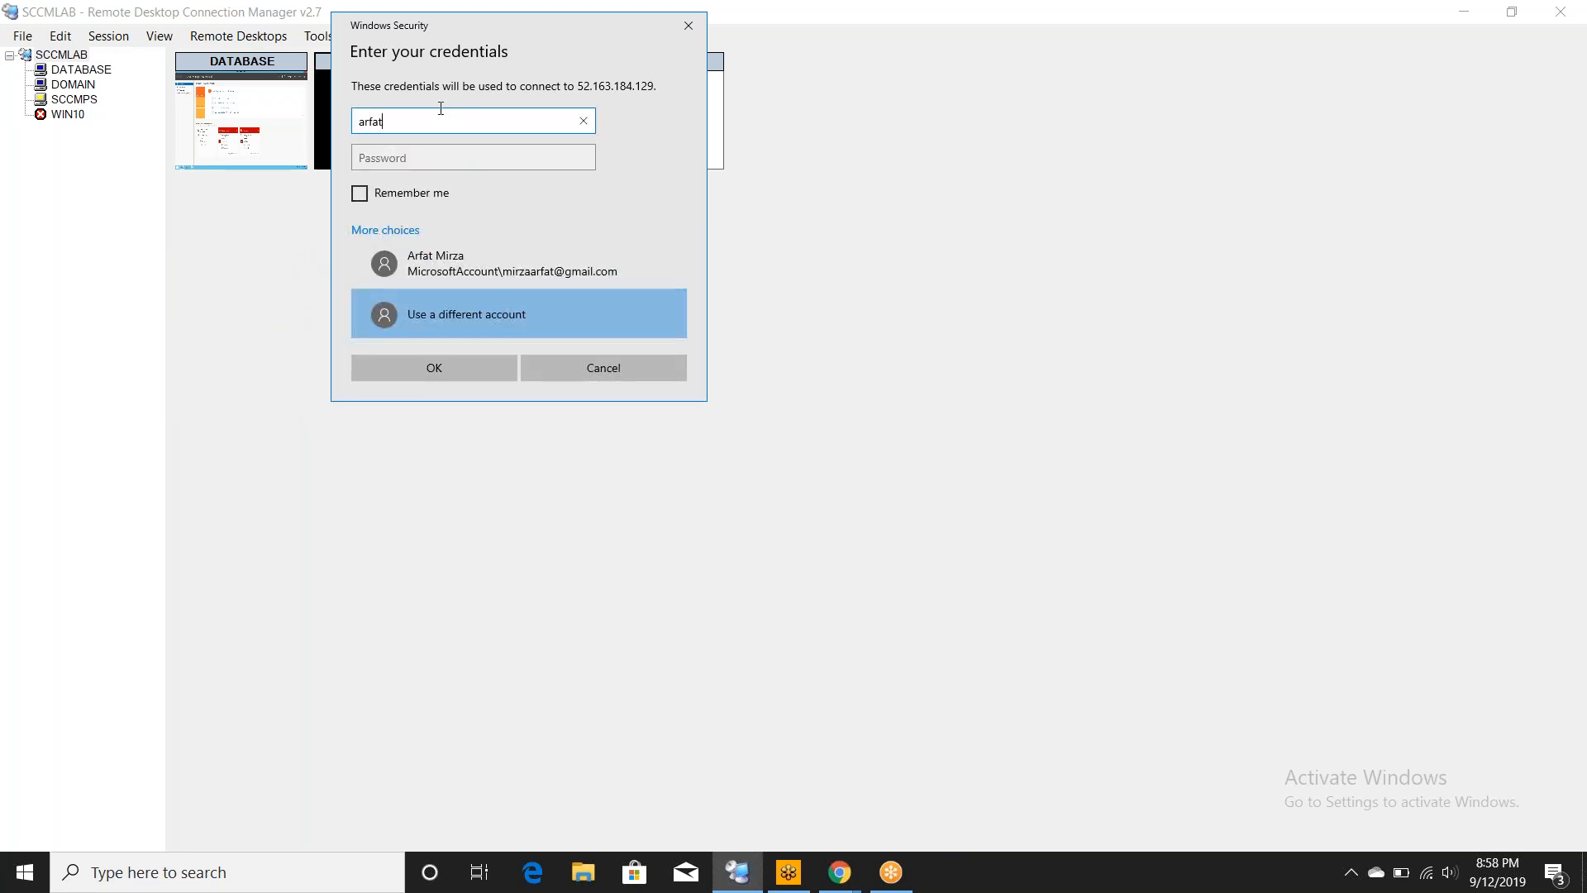
key("Tab")
type("*****")
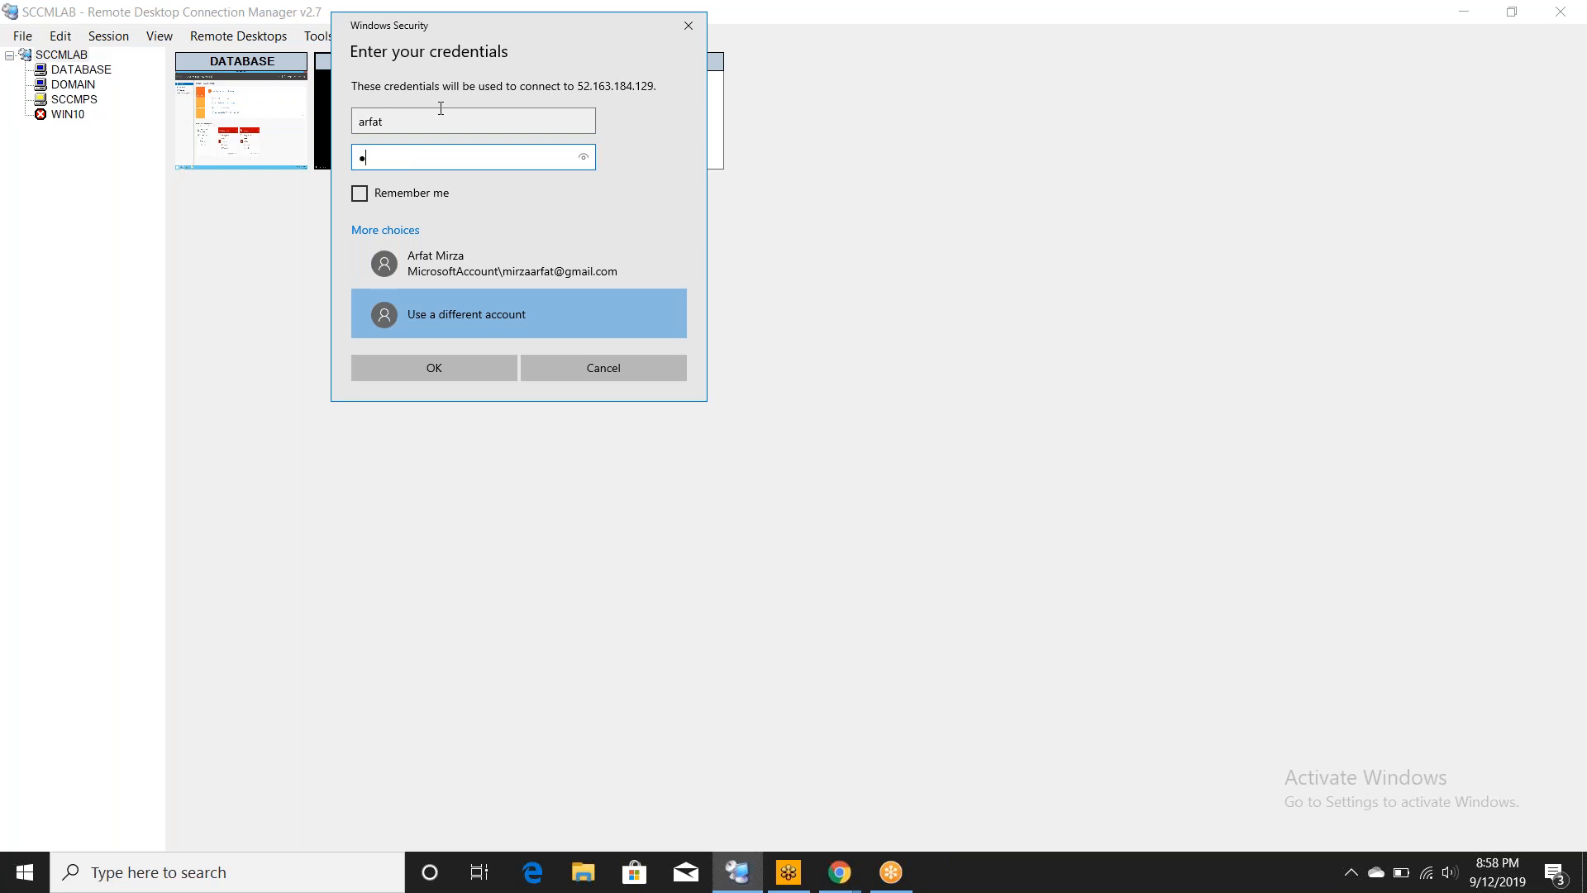
key("BackSpace")
key("BackSpace")
key("BackSpace")
key("BackSpace")
key("BackSpace")
type("*****")
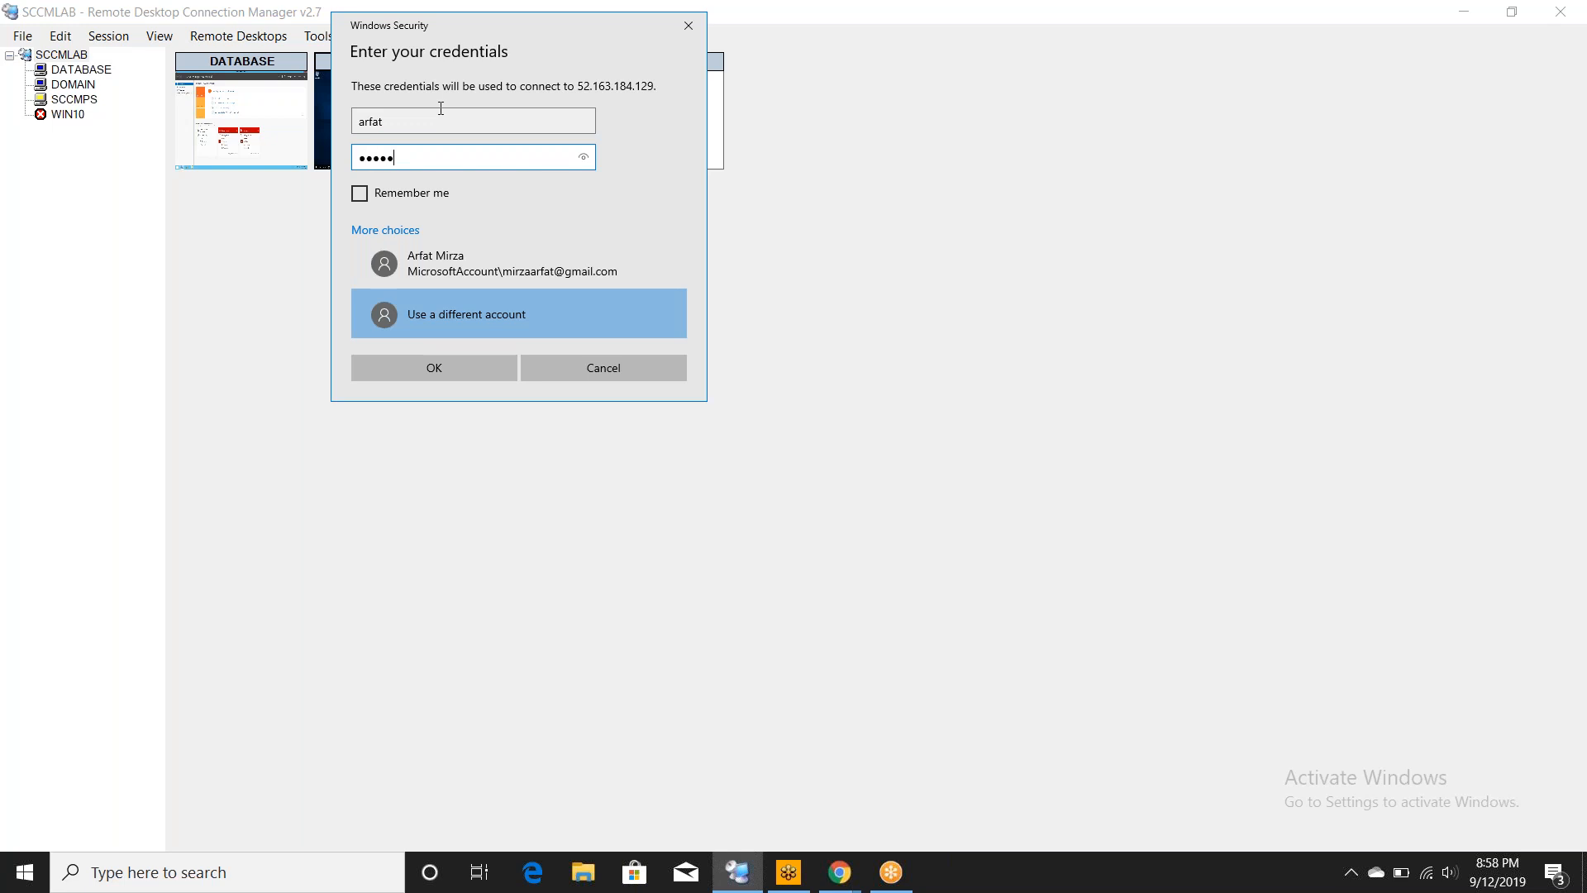
key("BackSpace")
key("BackSpace")
key("BackSpace")
key("BackSpace")
type("•••••")
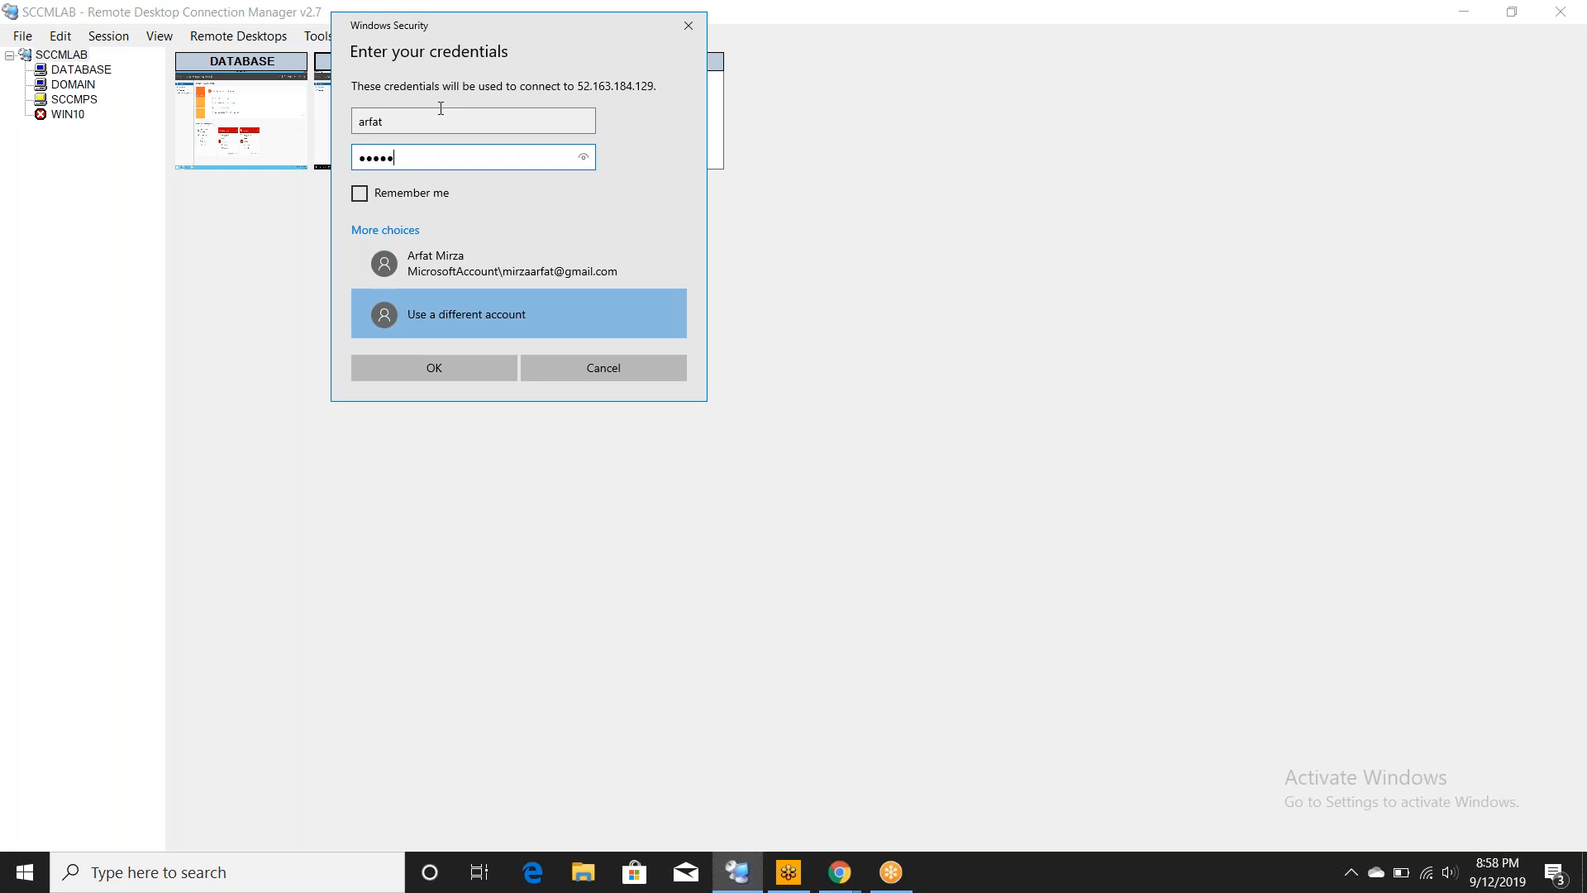
key("BackSpace")
key("BackSpace")
key("BackSpace")
key("BackSpace")
key("BackSpace")
type("•••••••••••••••")
left_click(464, 362)
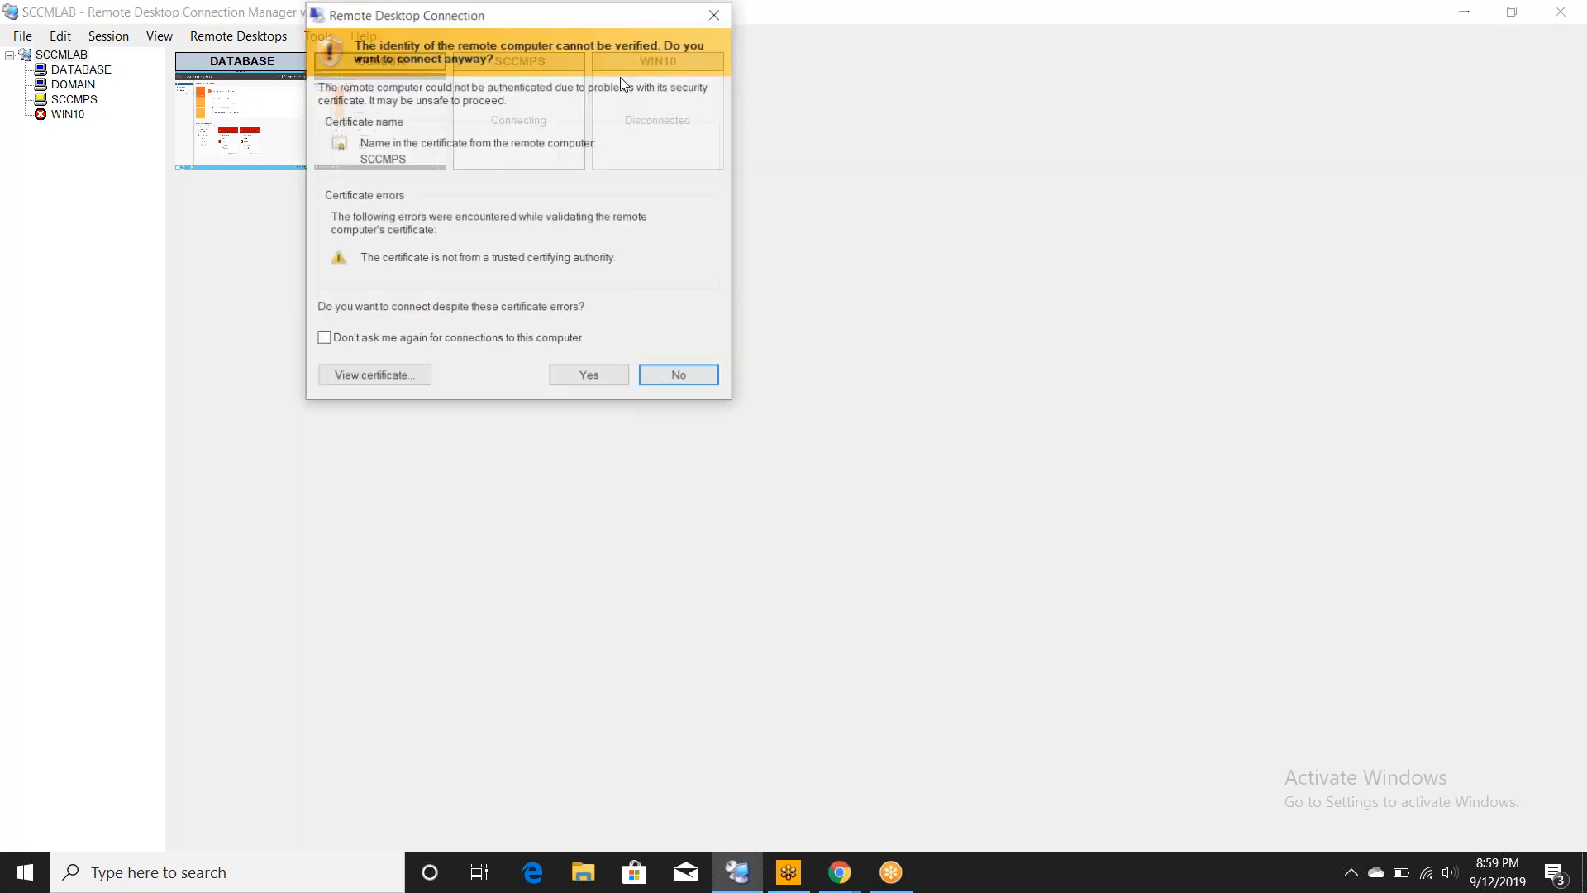
left_click(584, 379)
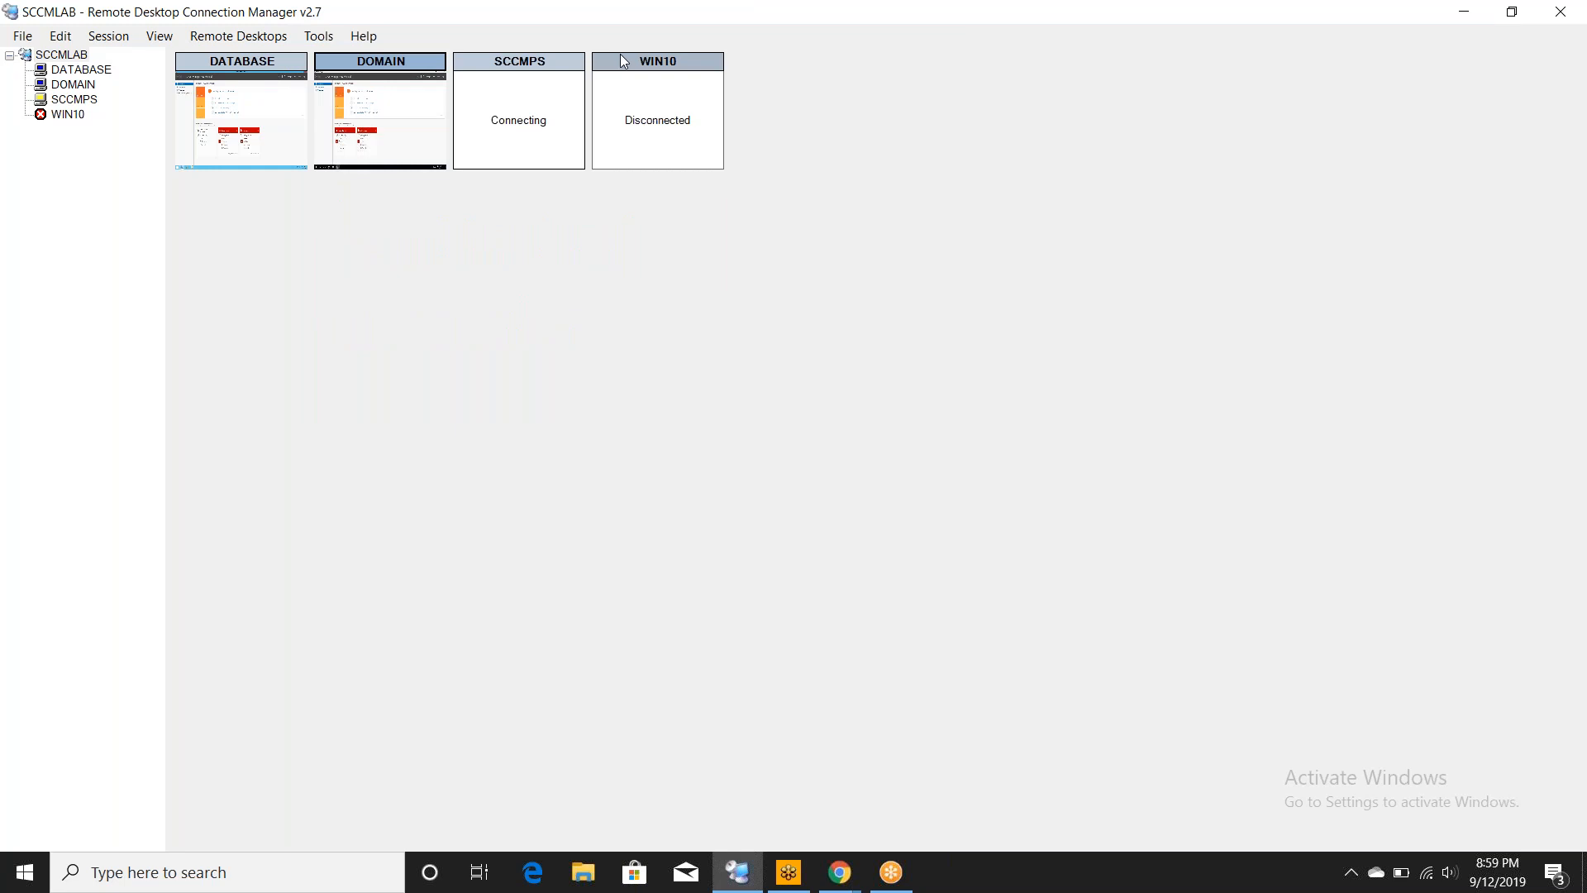
- Connect WIN10 with a different account's user name and password and accept its untrusted certificate
right_click(620, 56)
left_click(654, 66)
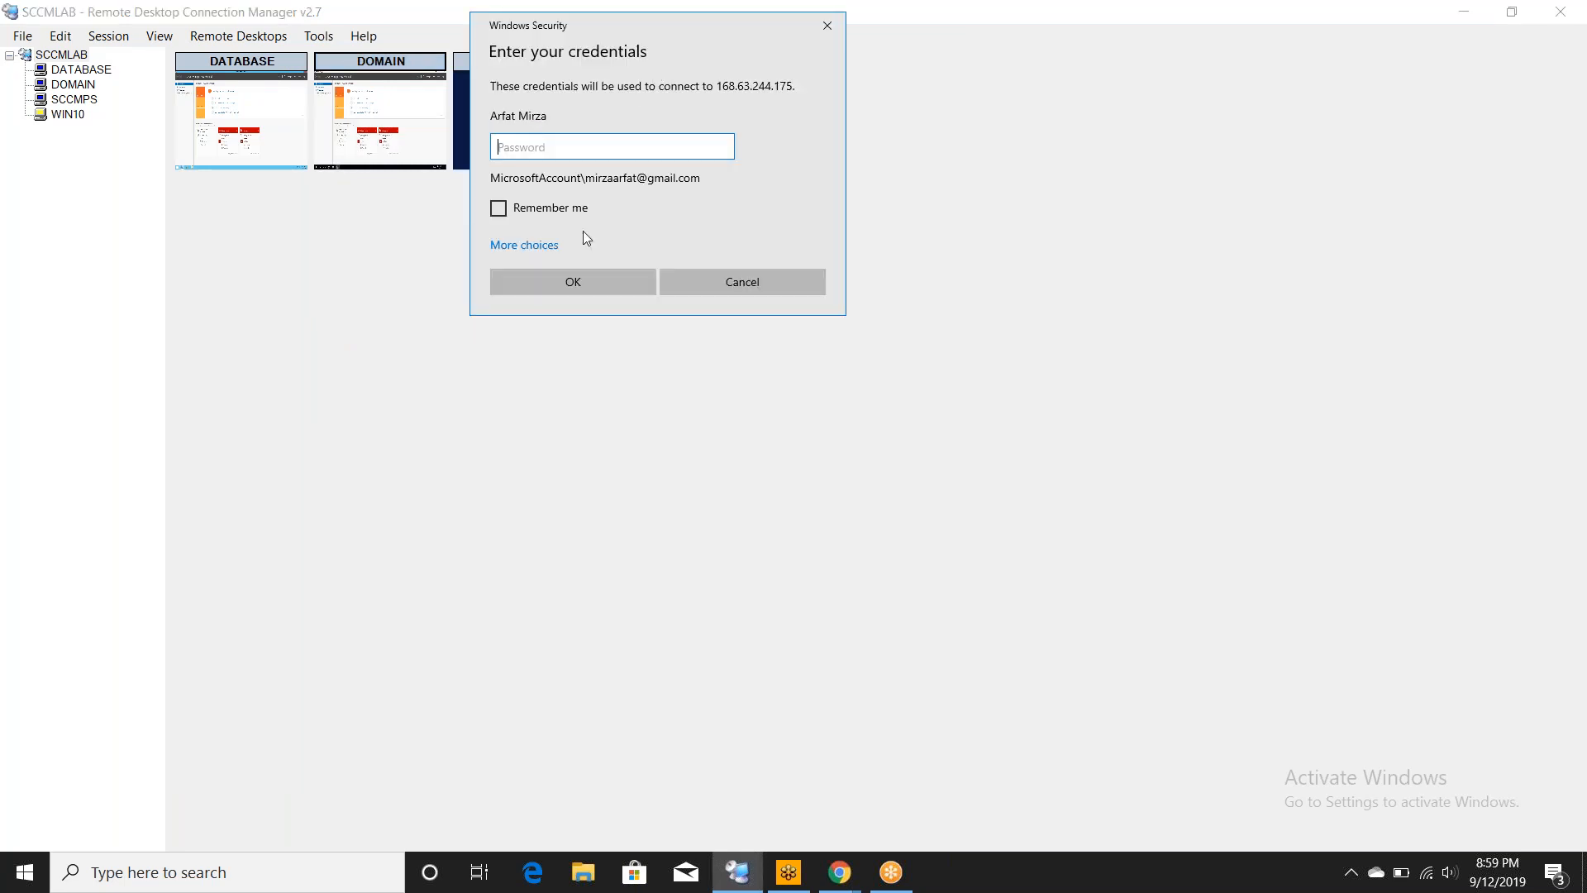
left_click(525, 244)
left_click(577, 329)
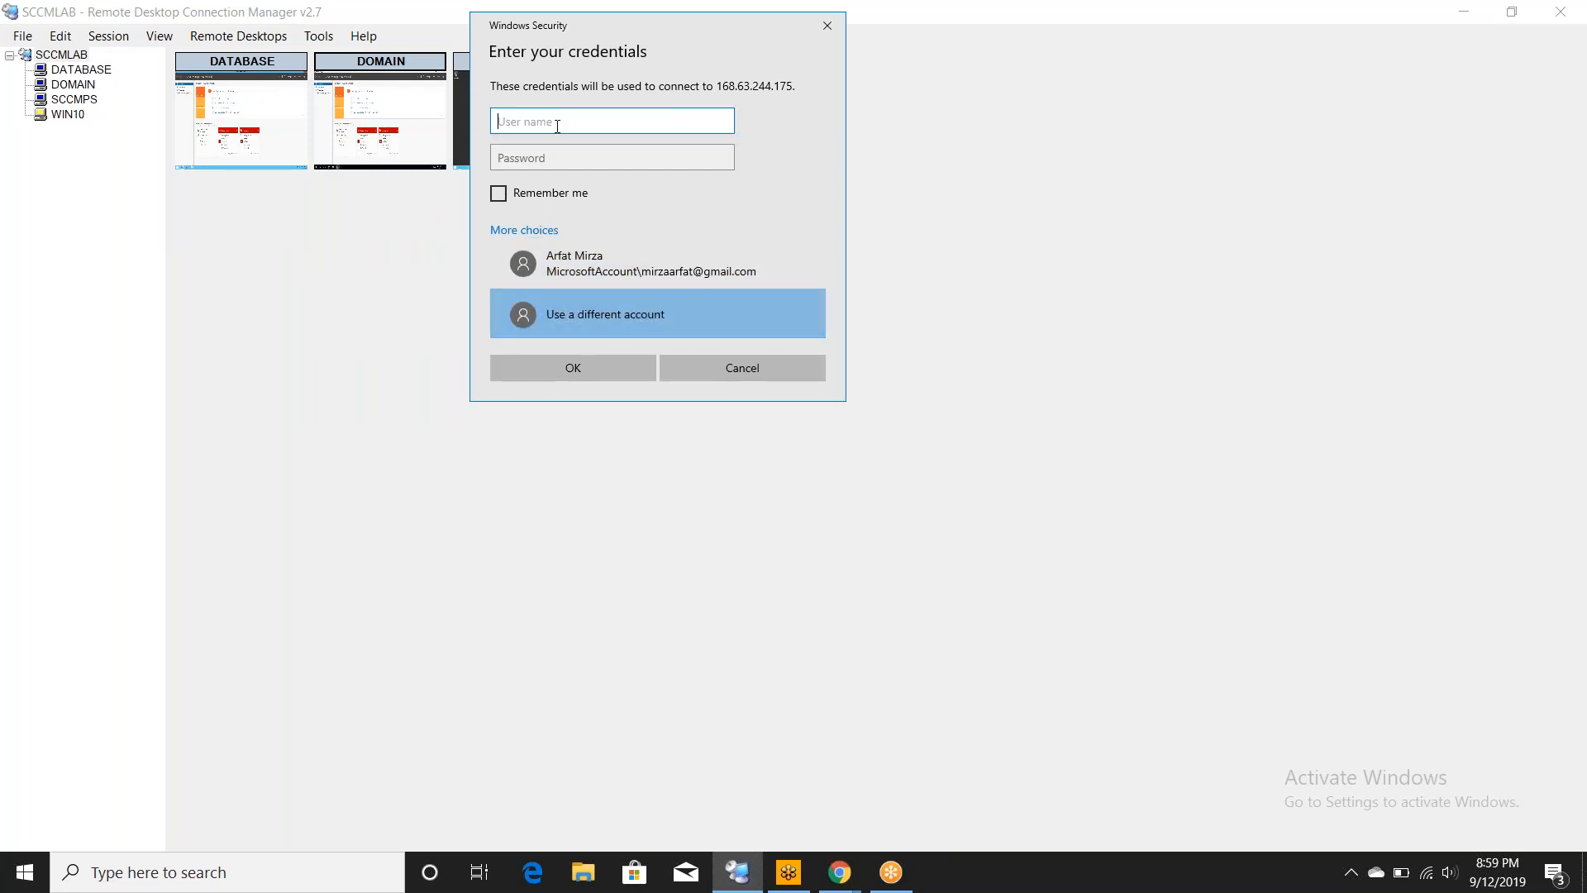
type("arfat")
key("Tab")
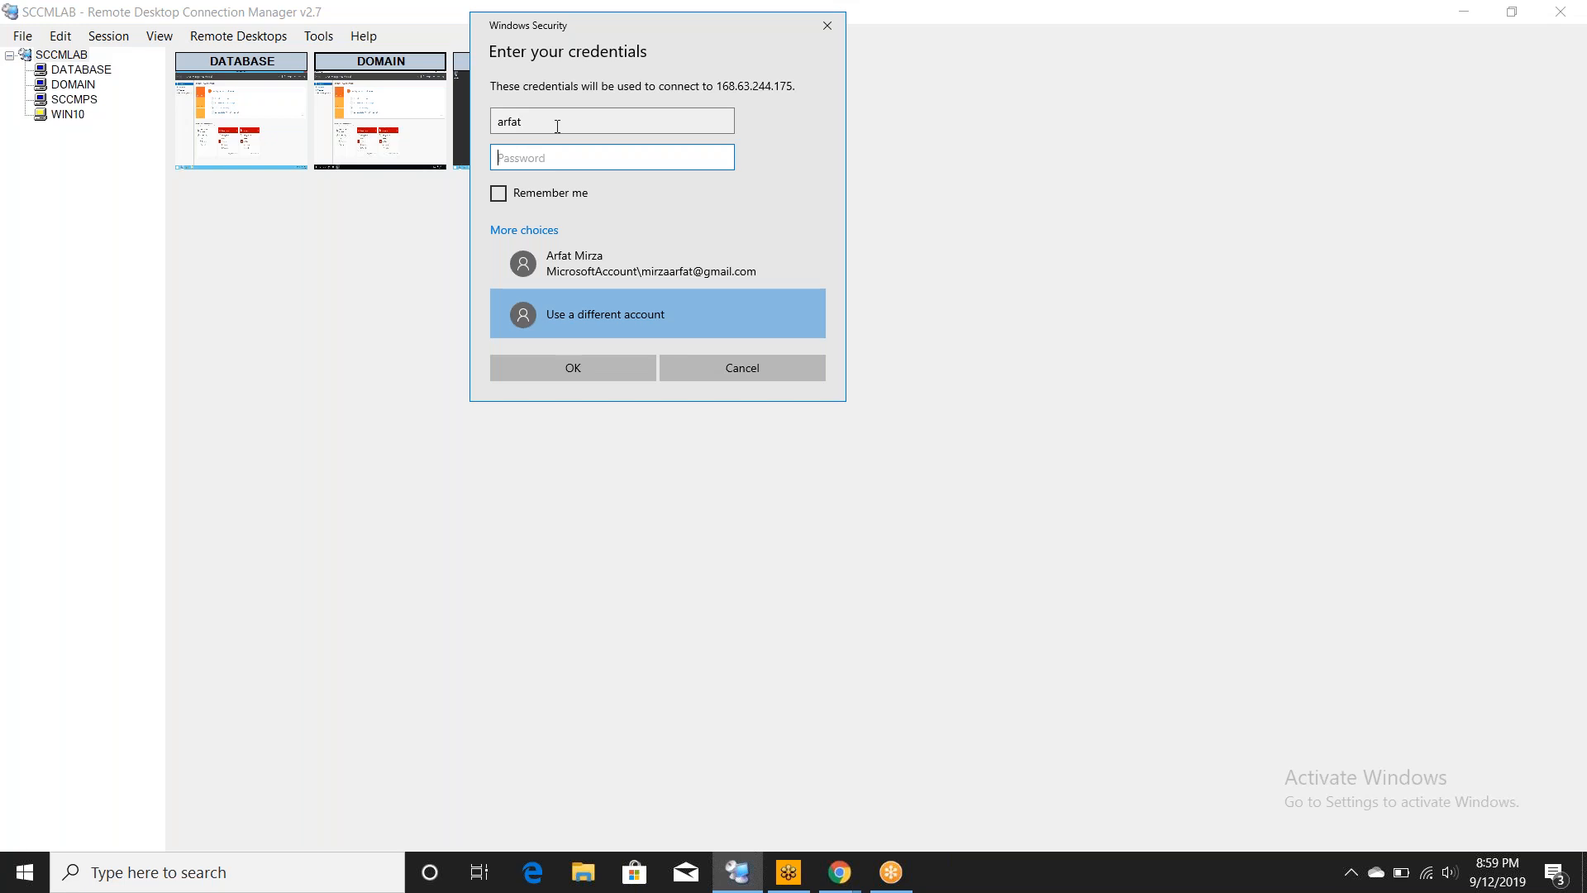
type("**********")
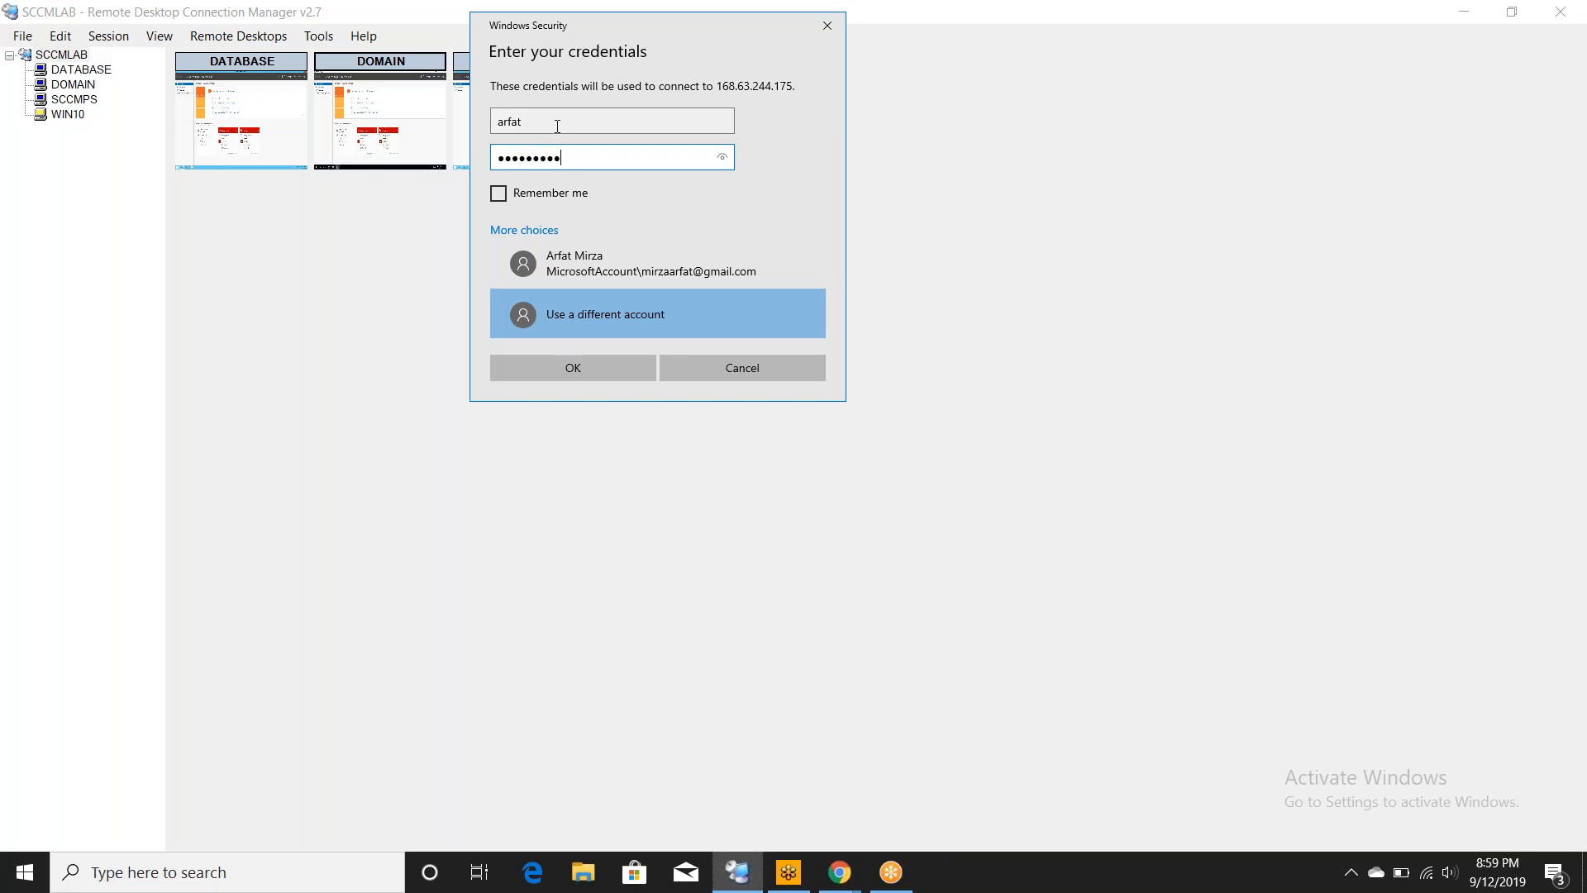
type("*****")
left_click(562, 373)
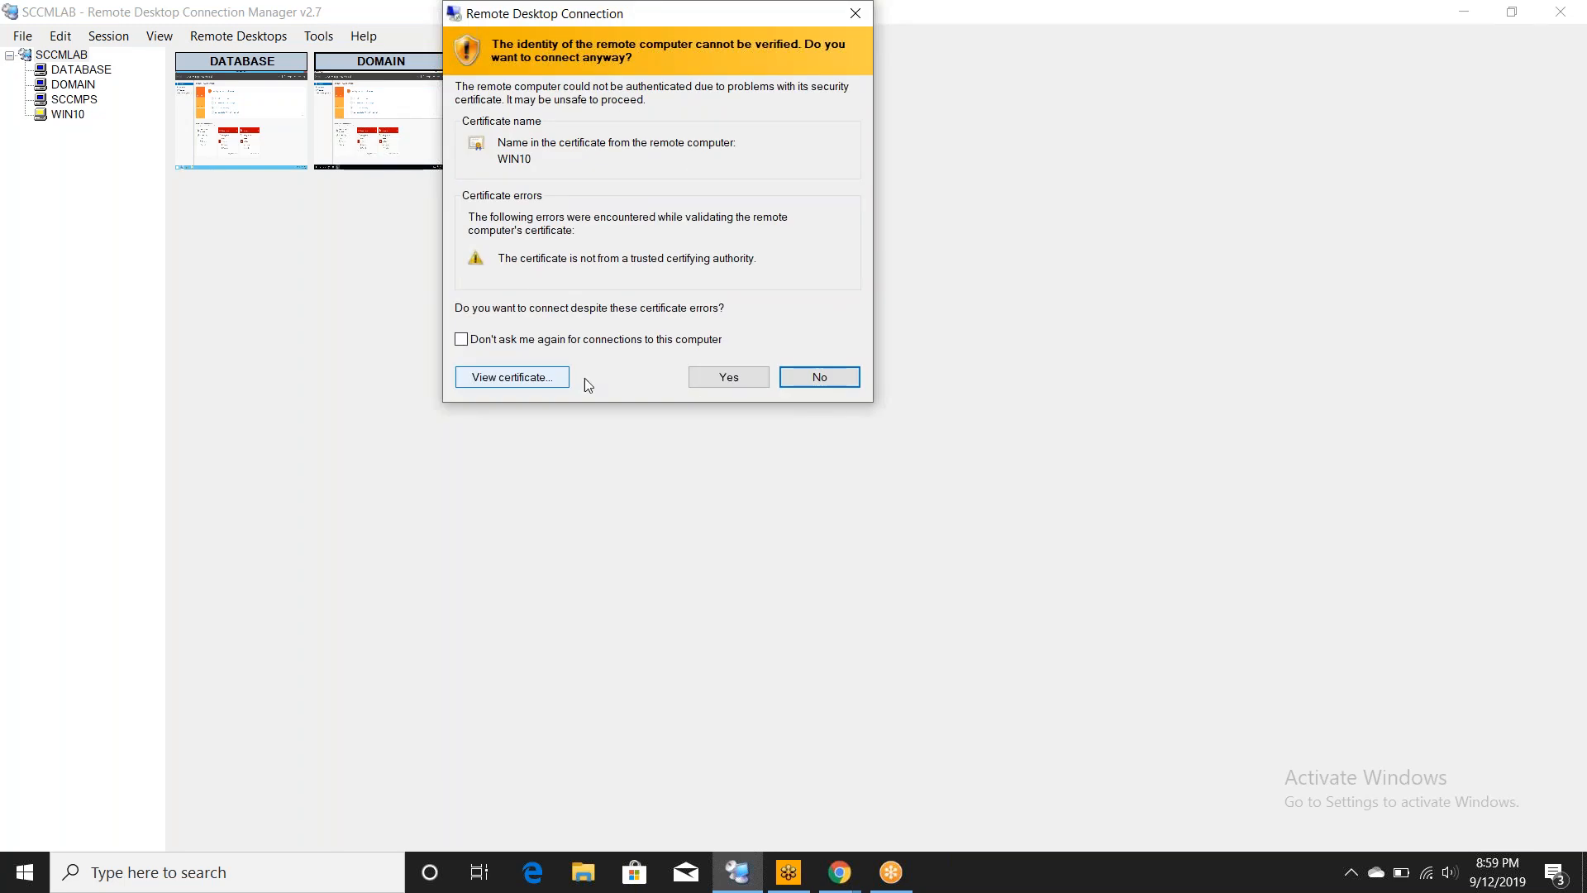
left_click(708, 384)
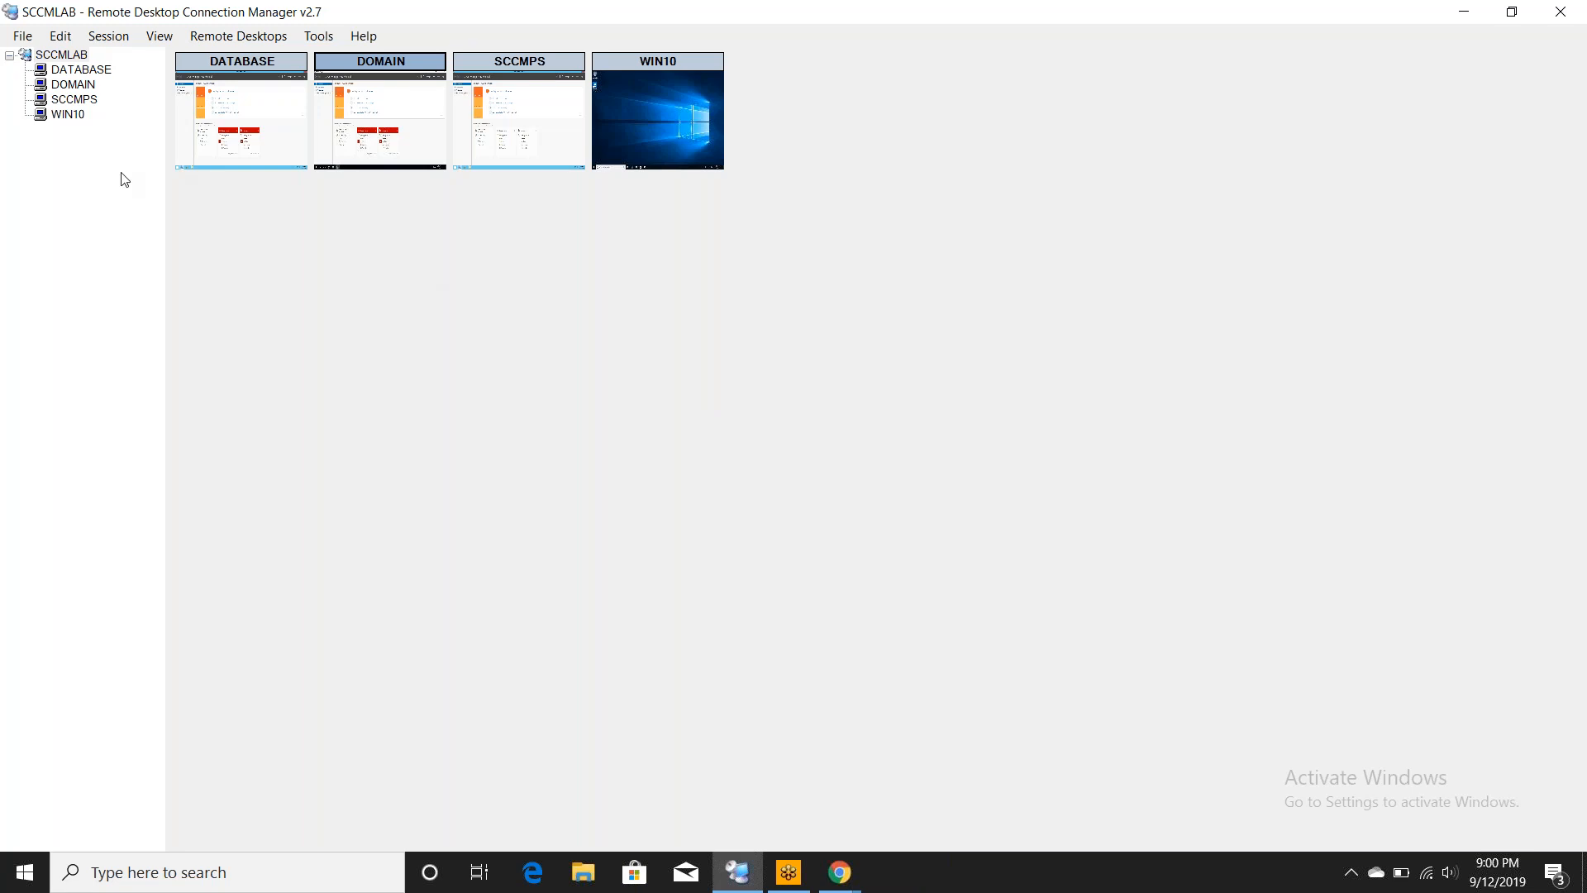
- Select DOMAIN in the server tree and switch its remote session to full screen
left_click(79, 85)
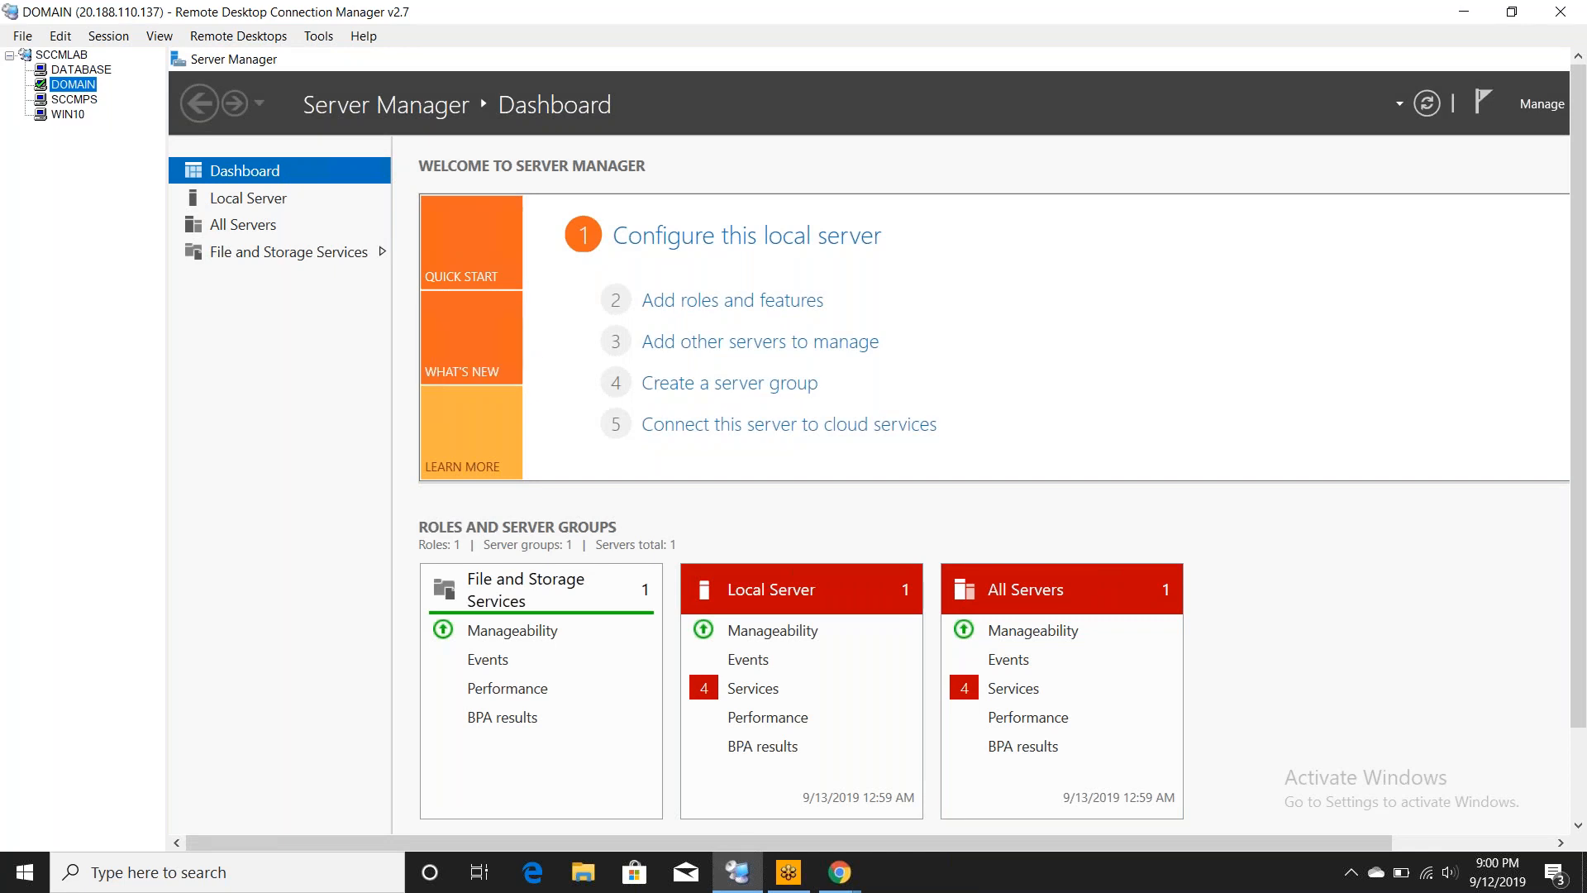
right_click(85, 90)
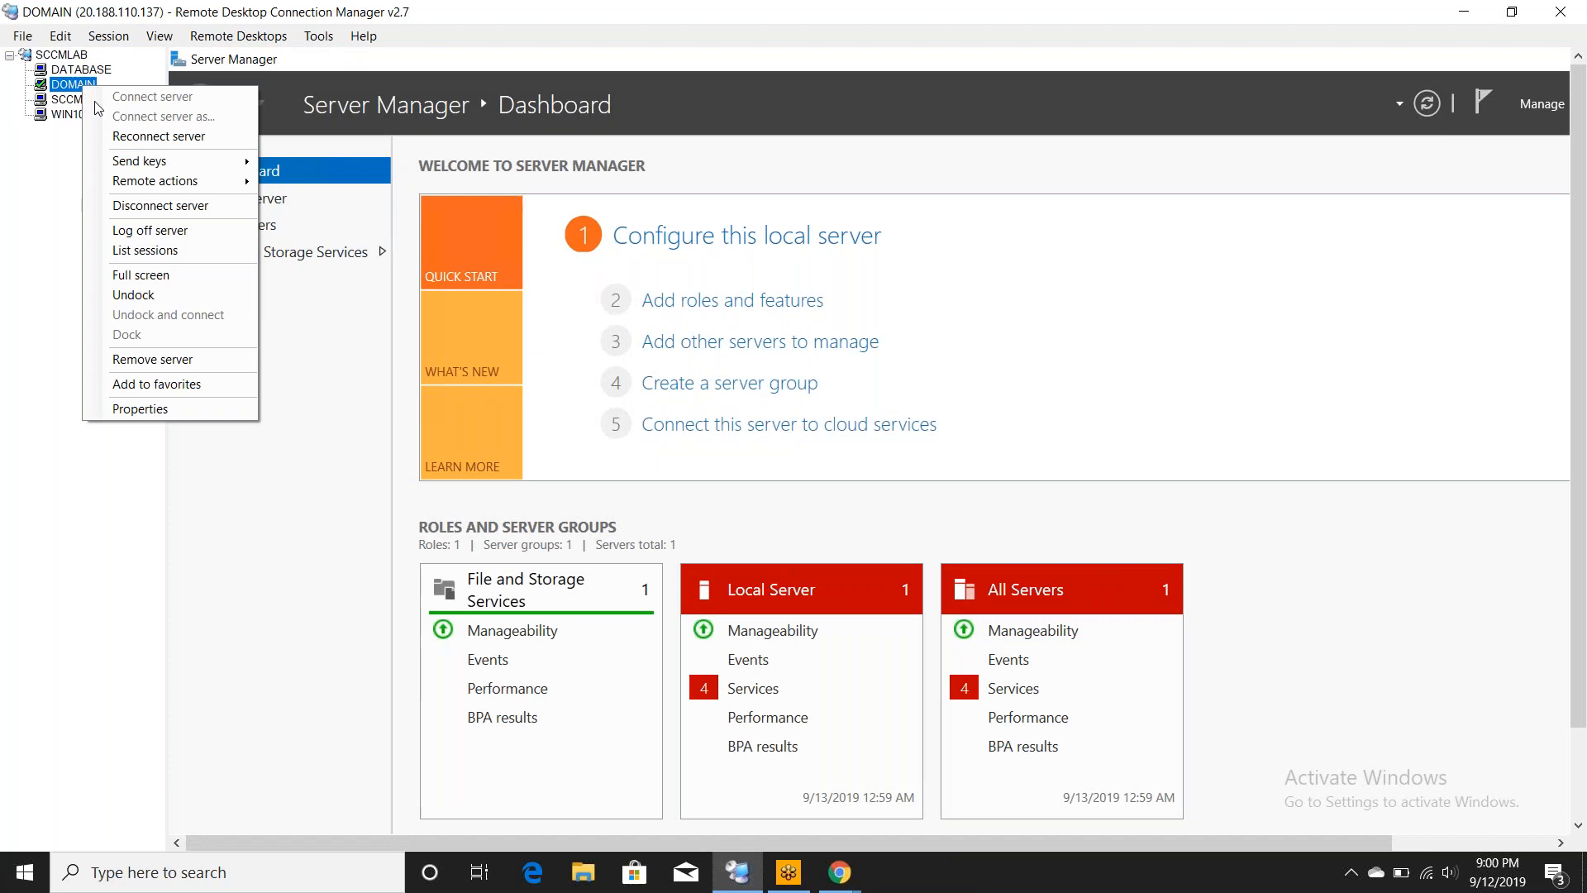
left_click(145, 275)
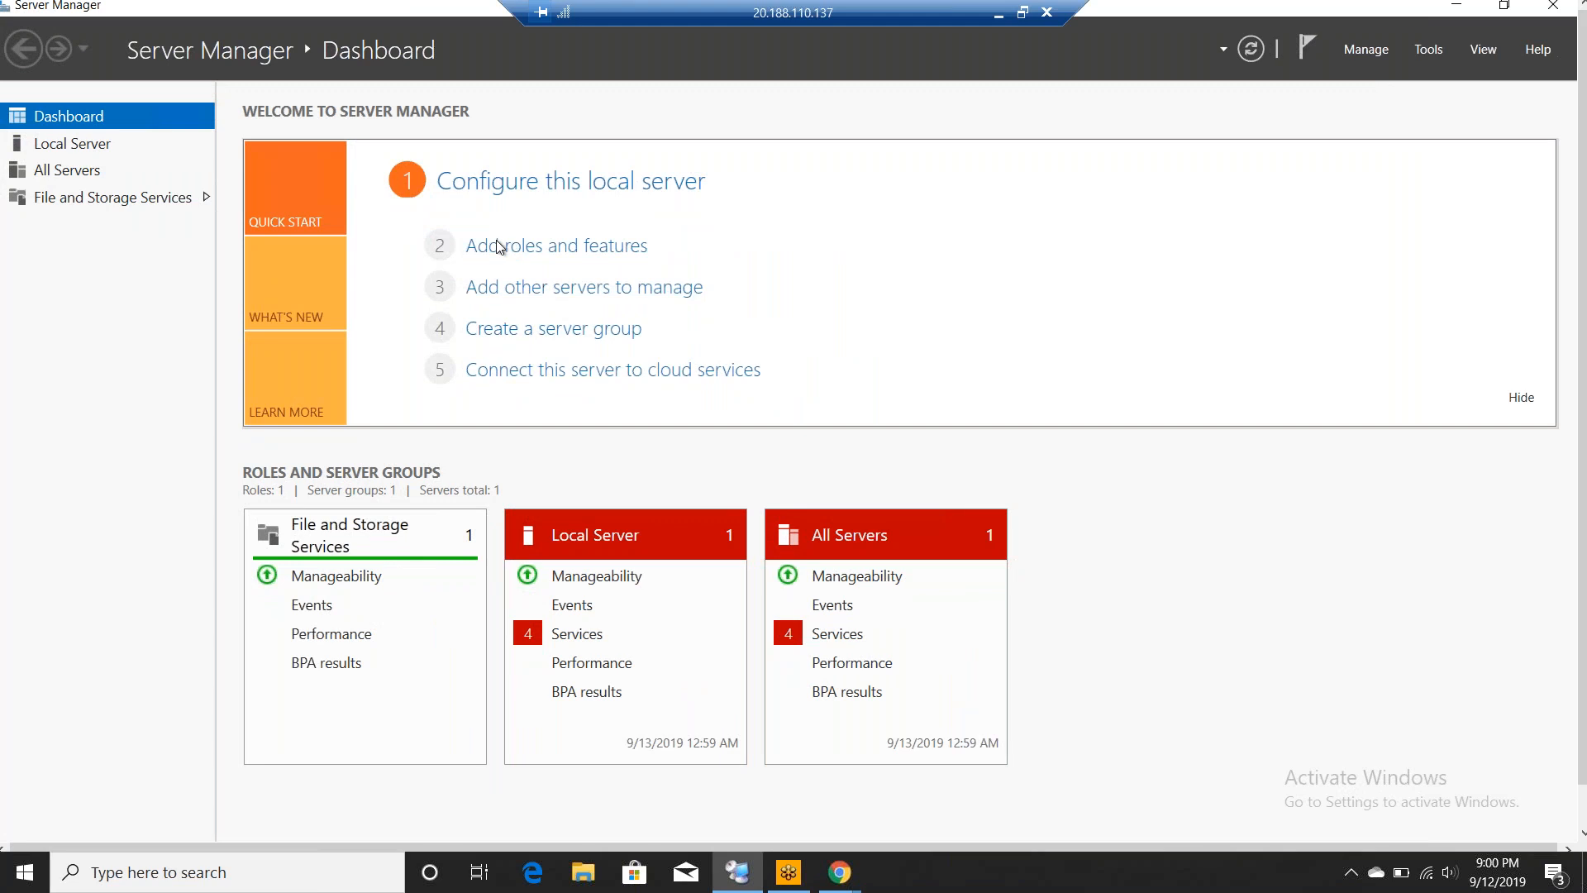
- Open Local Server, check Windows Update on DOMAIN (no updates available), then close Settings
left_click(86, 157)
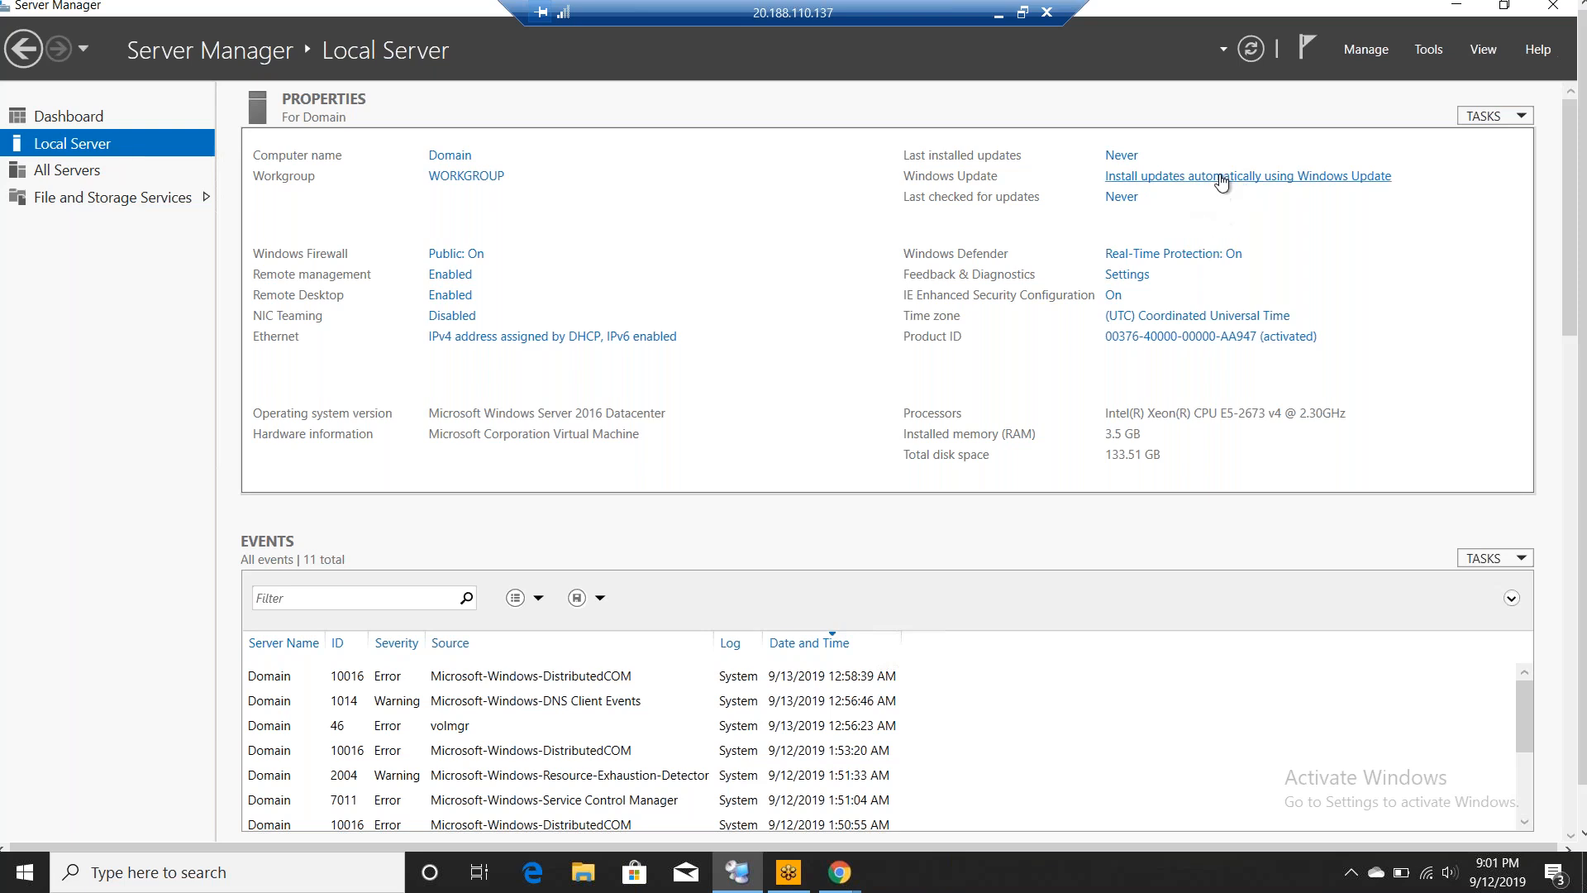
left_click(1222, 177)
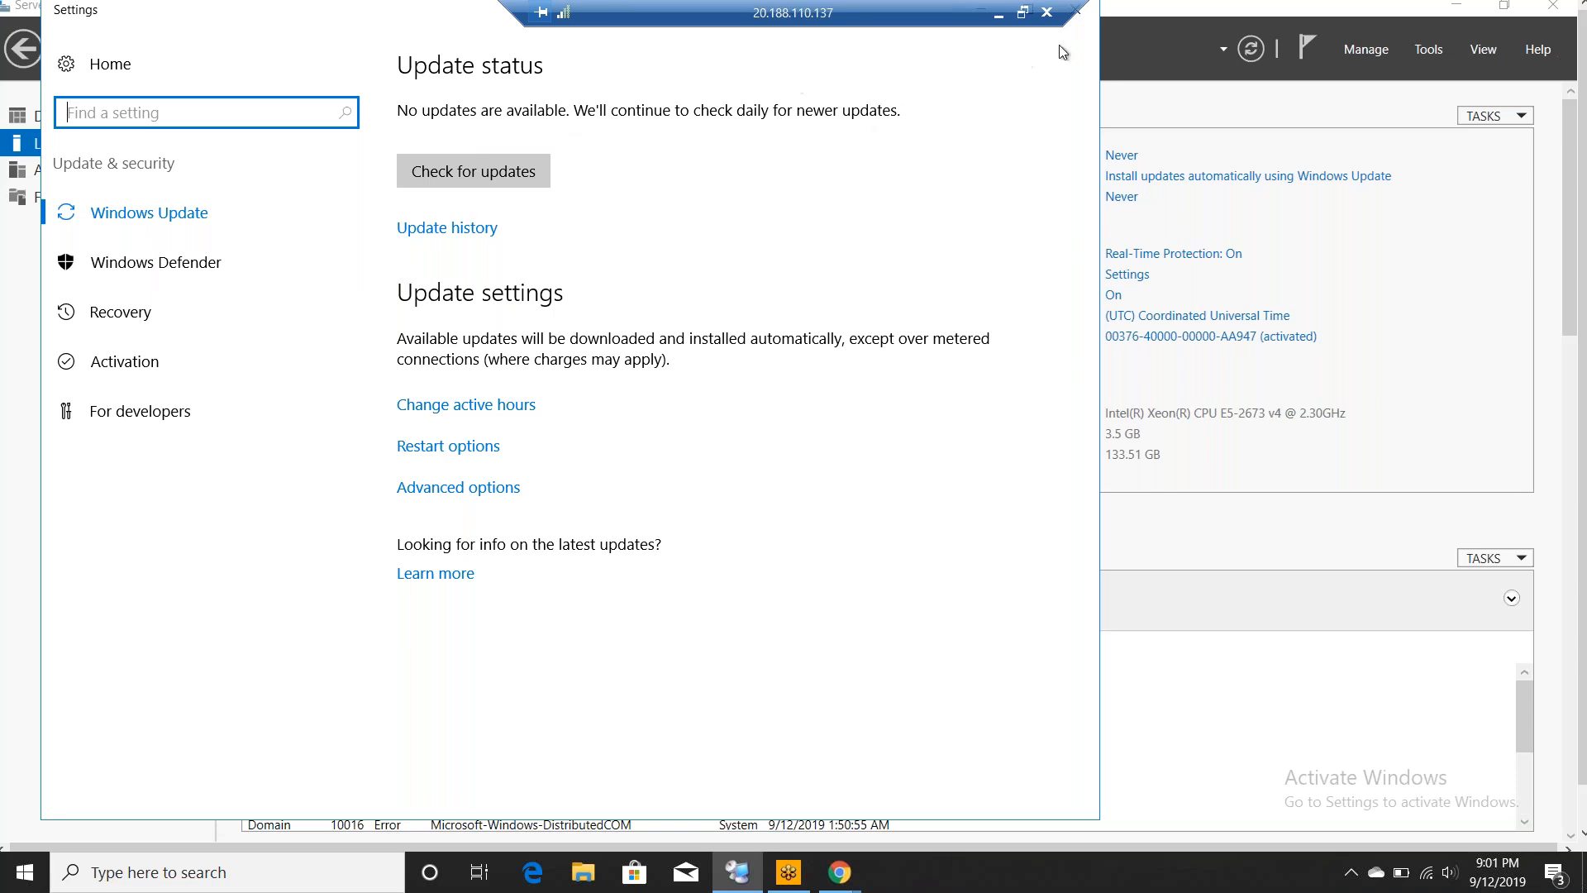
left_click(1082, 9)
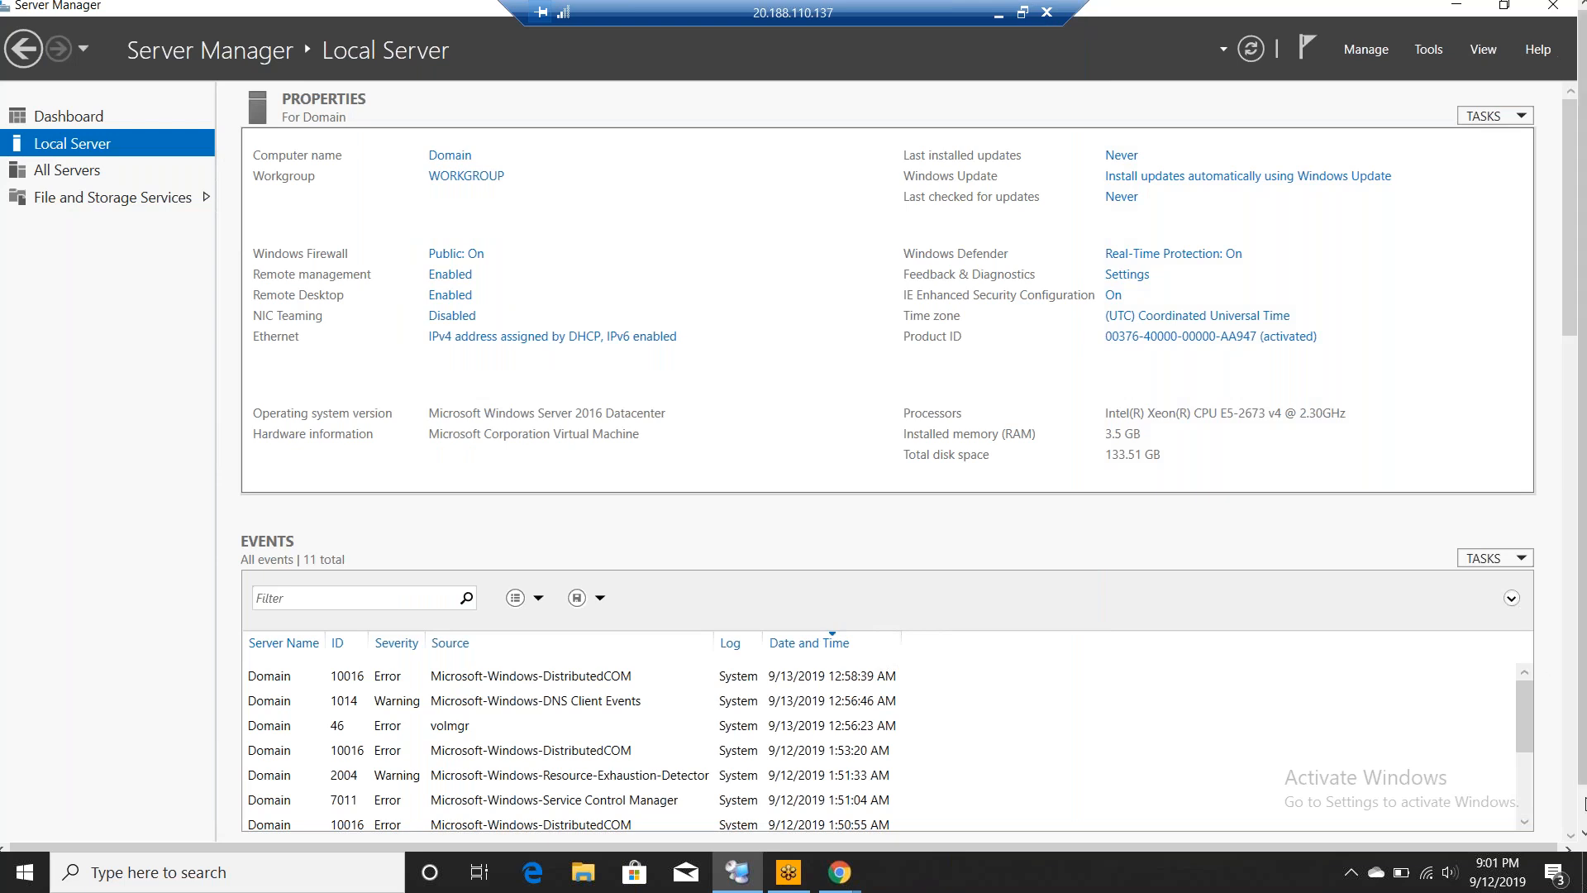
- Dismiss the DOMAIN server's low-memory warning
left_click(1585, 803)
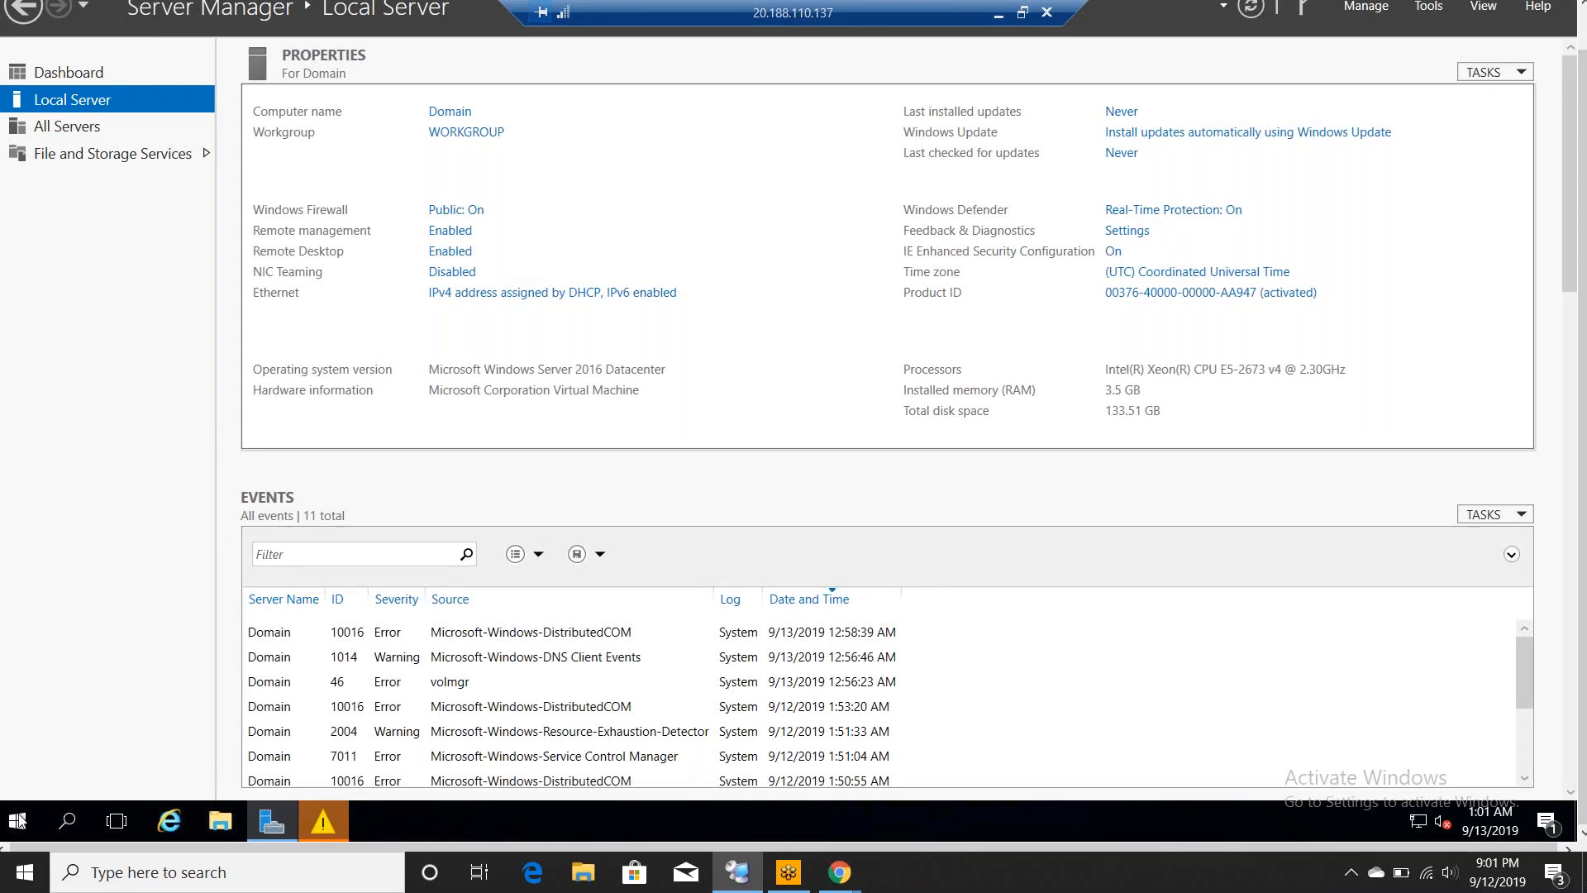
left_click(313, 829)
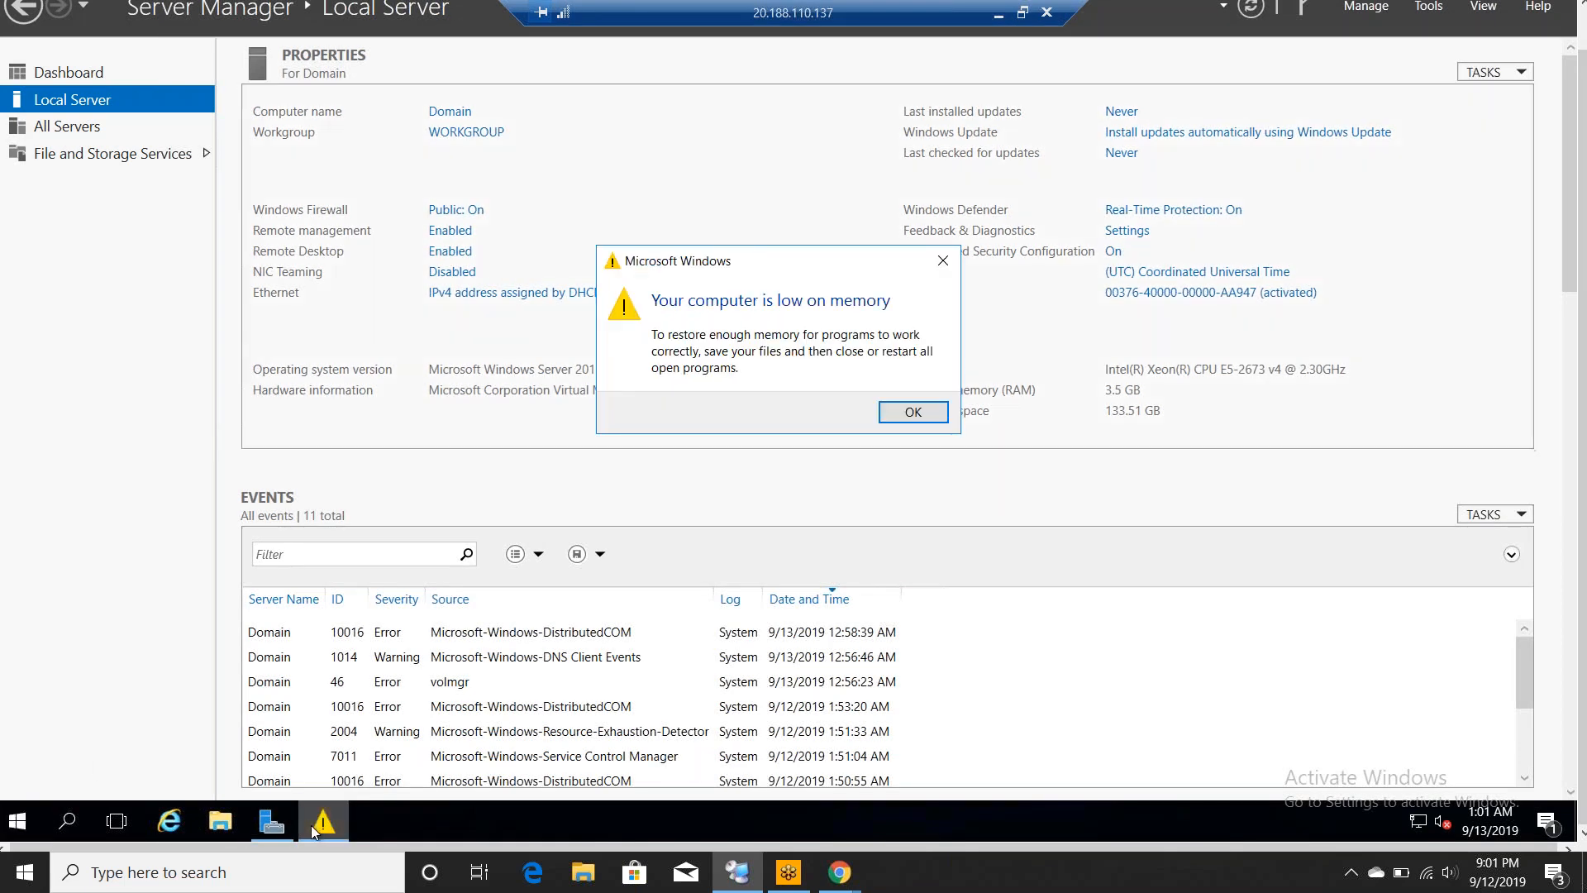
left_click(906, 412)
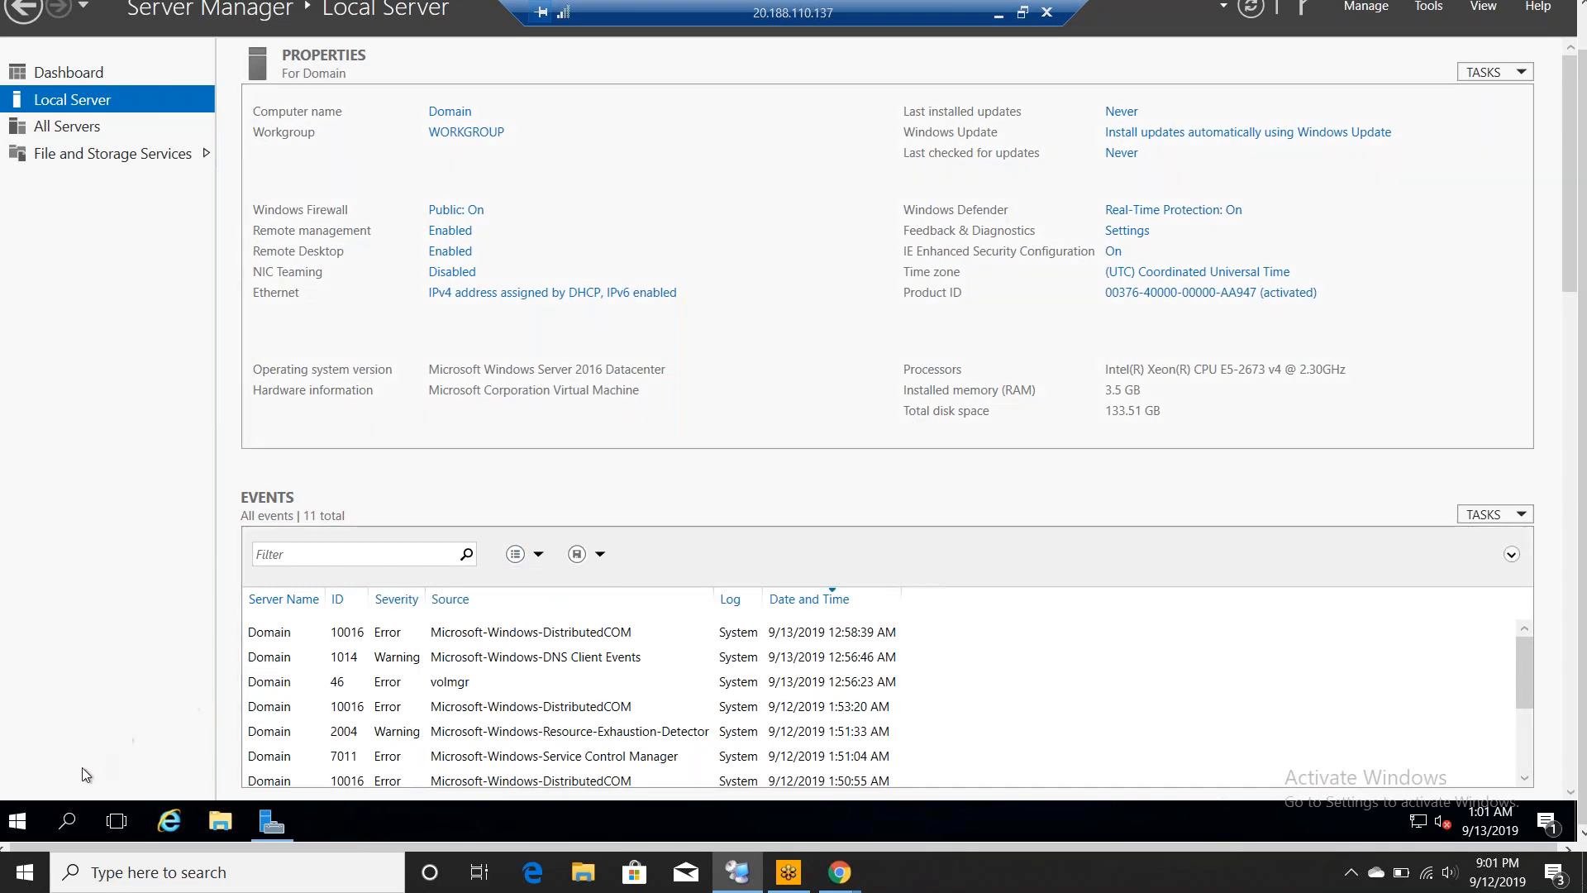
- In an admin Command Prompt, use sconfig option 5 to set Windows Update to Manual
right_click(15, 826)
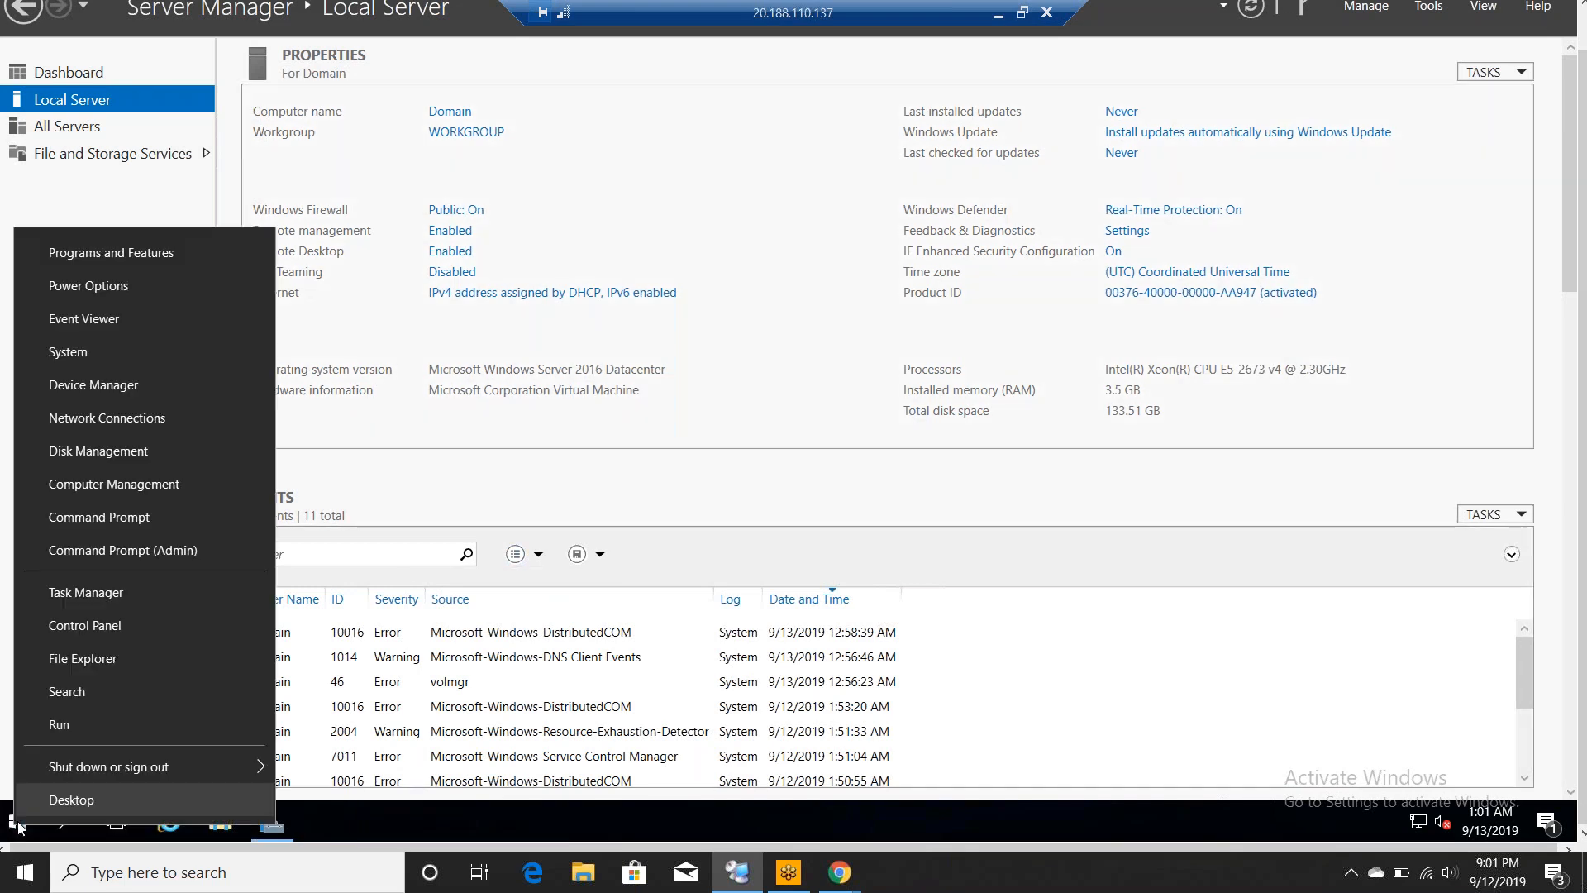
left_click(169, 548)
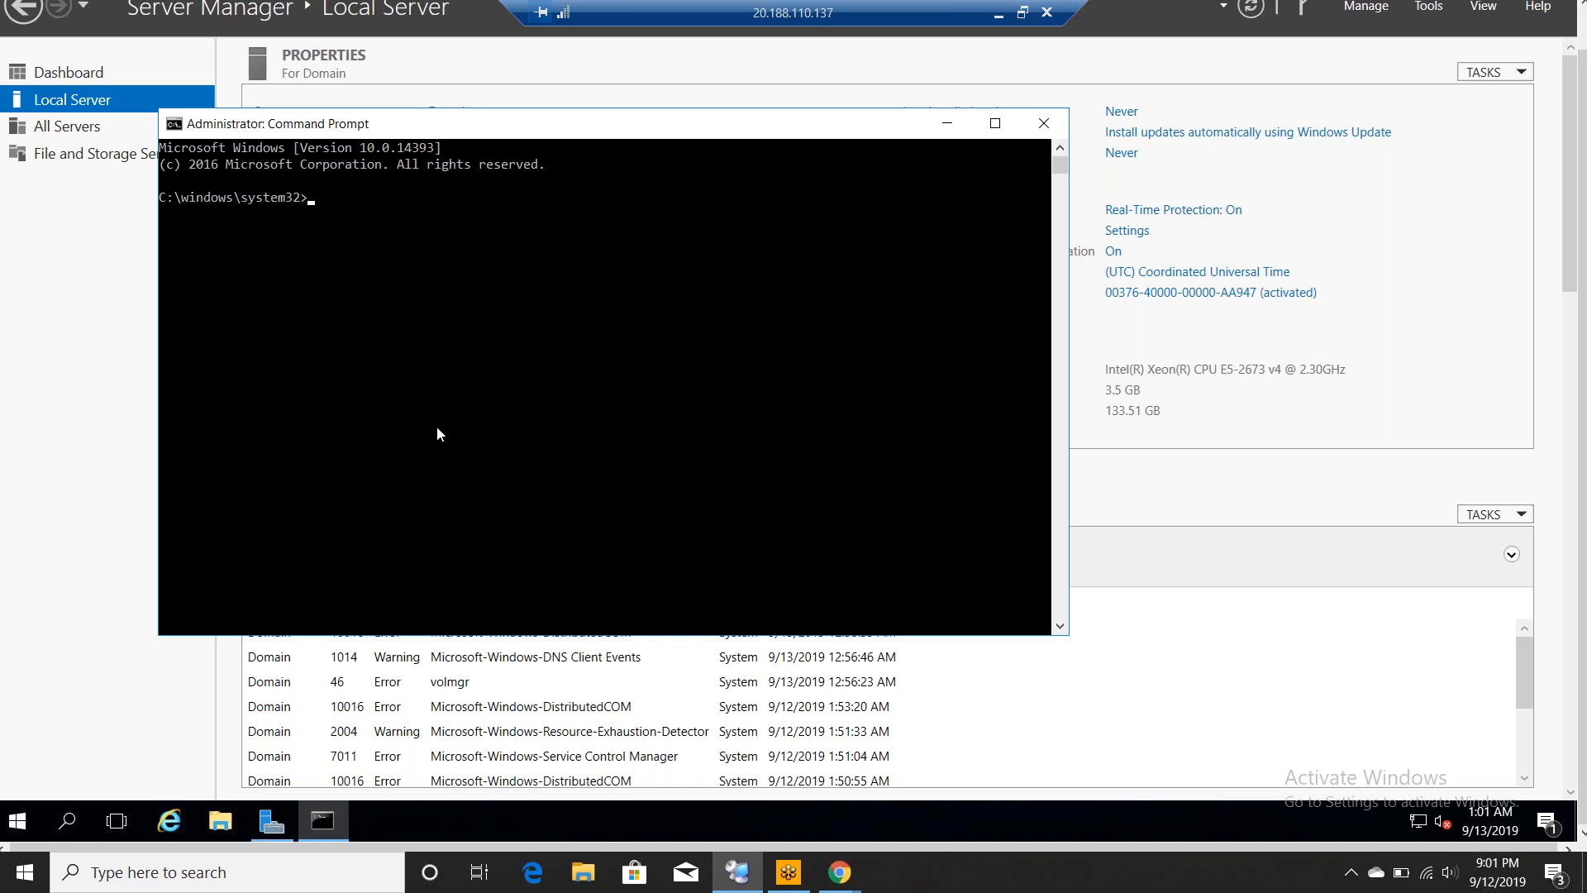
left_click(510, 410)
type("sconfig")
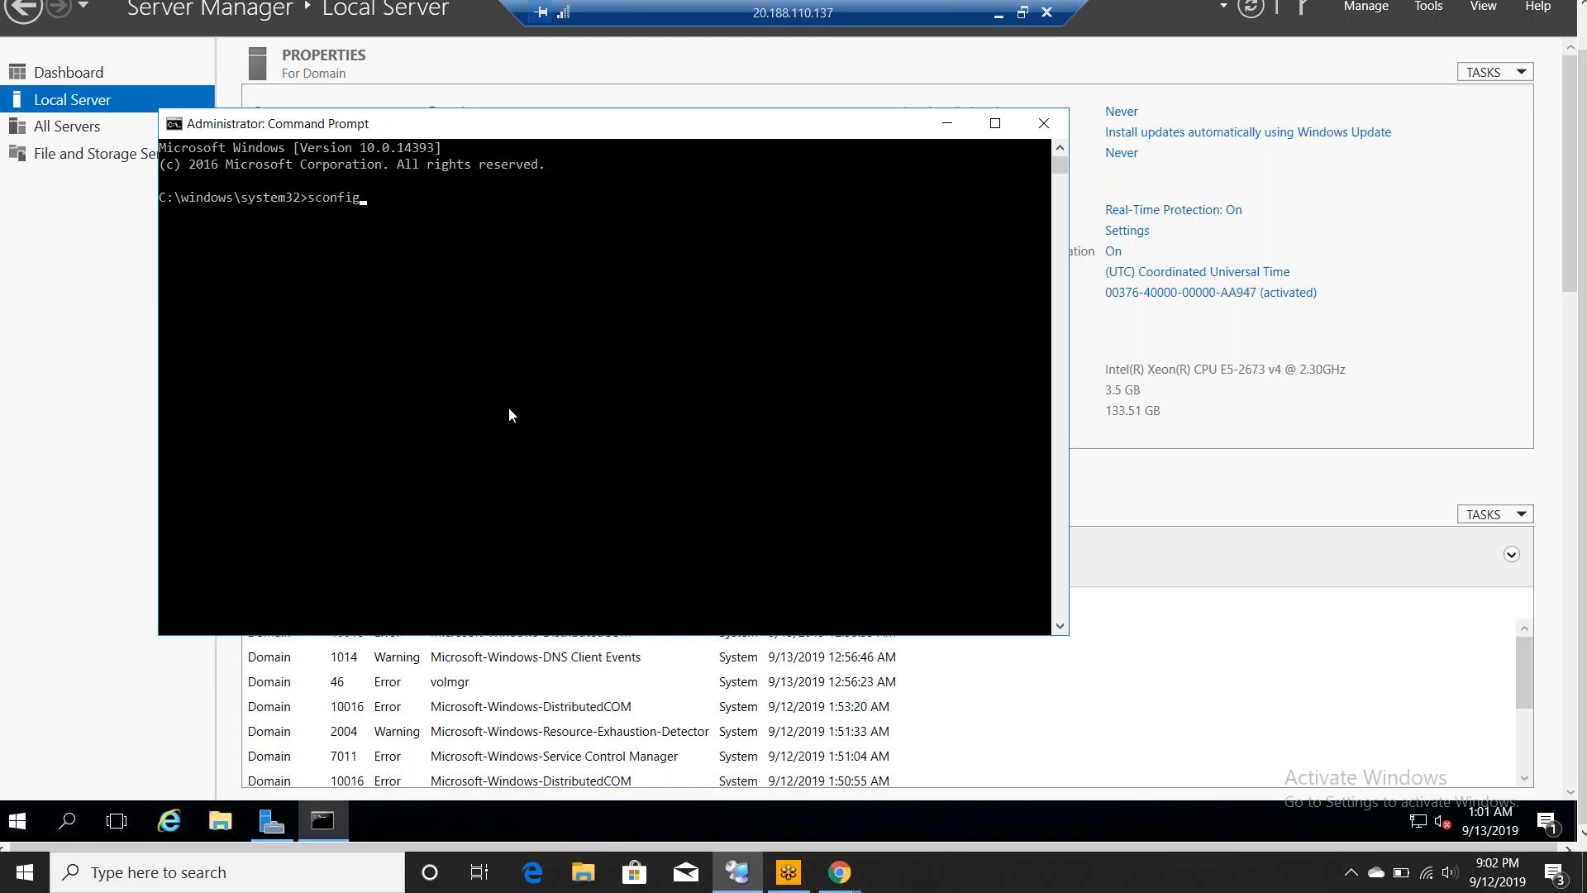
key("Return")
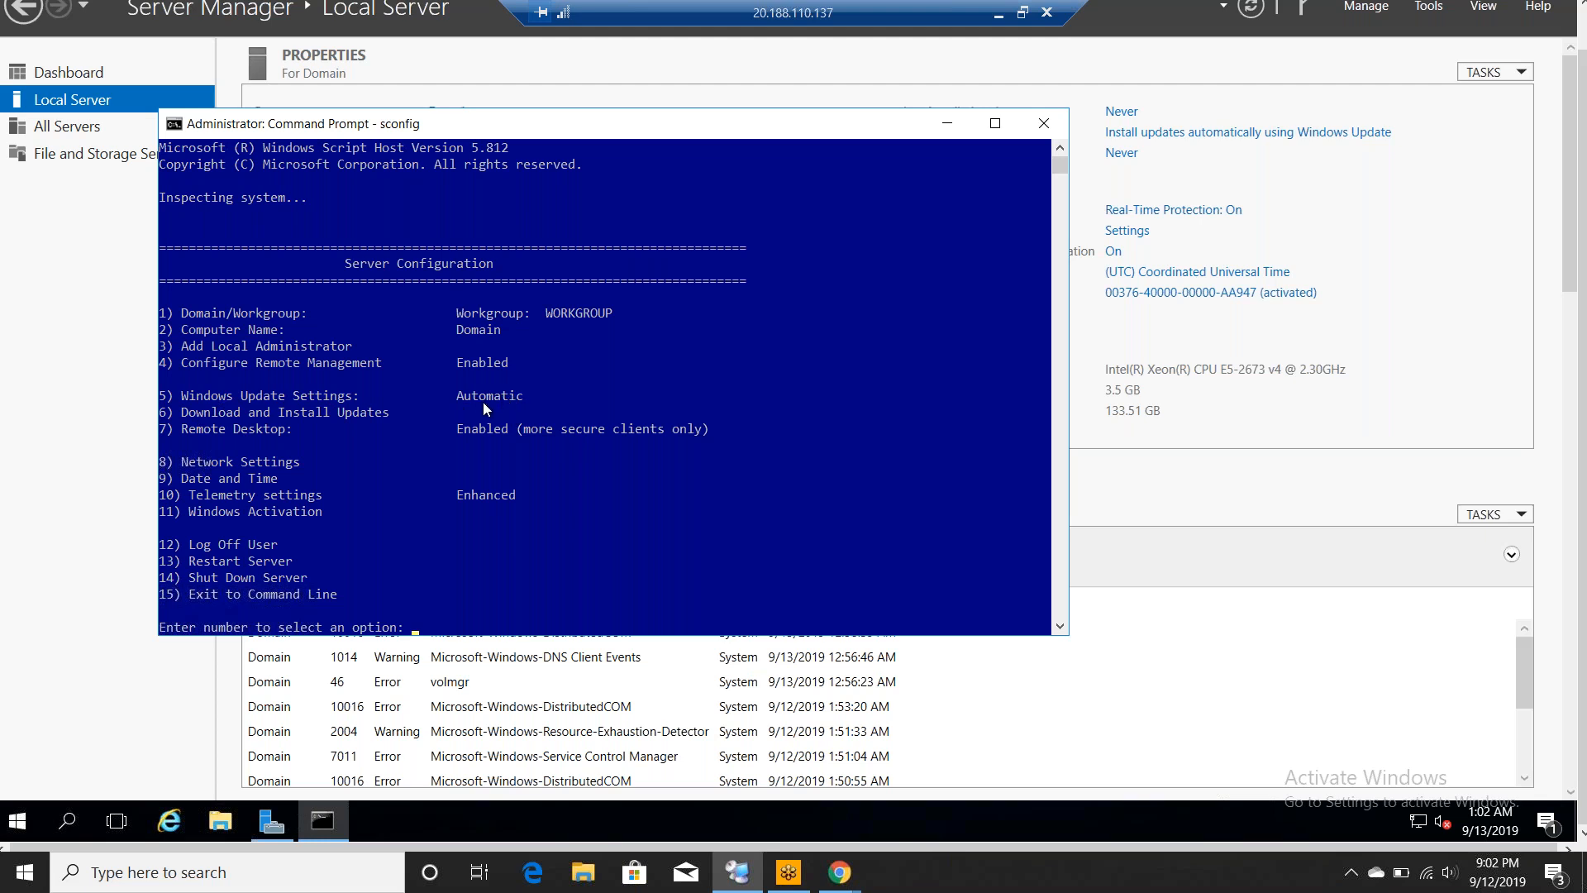
type("5")
key("Return")
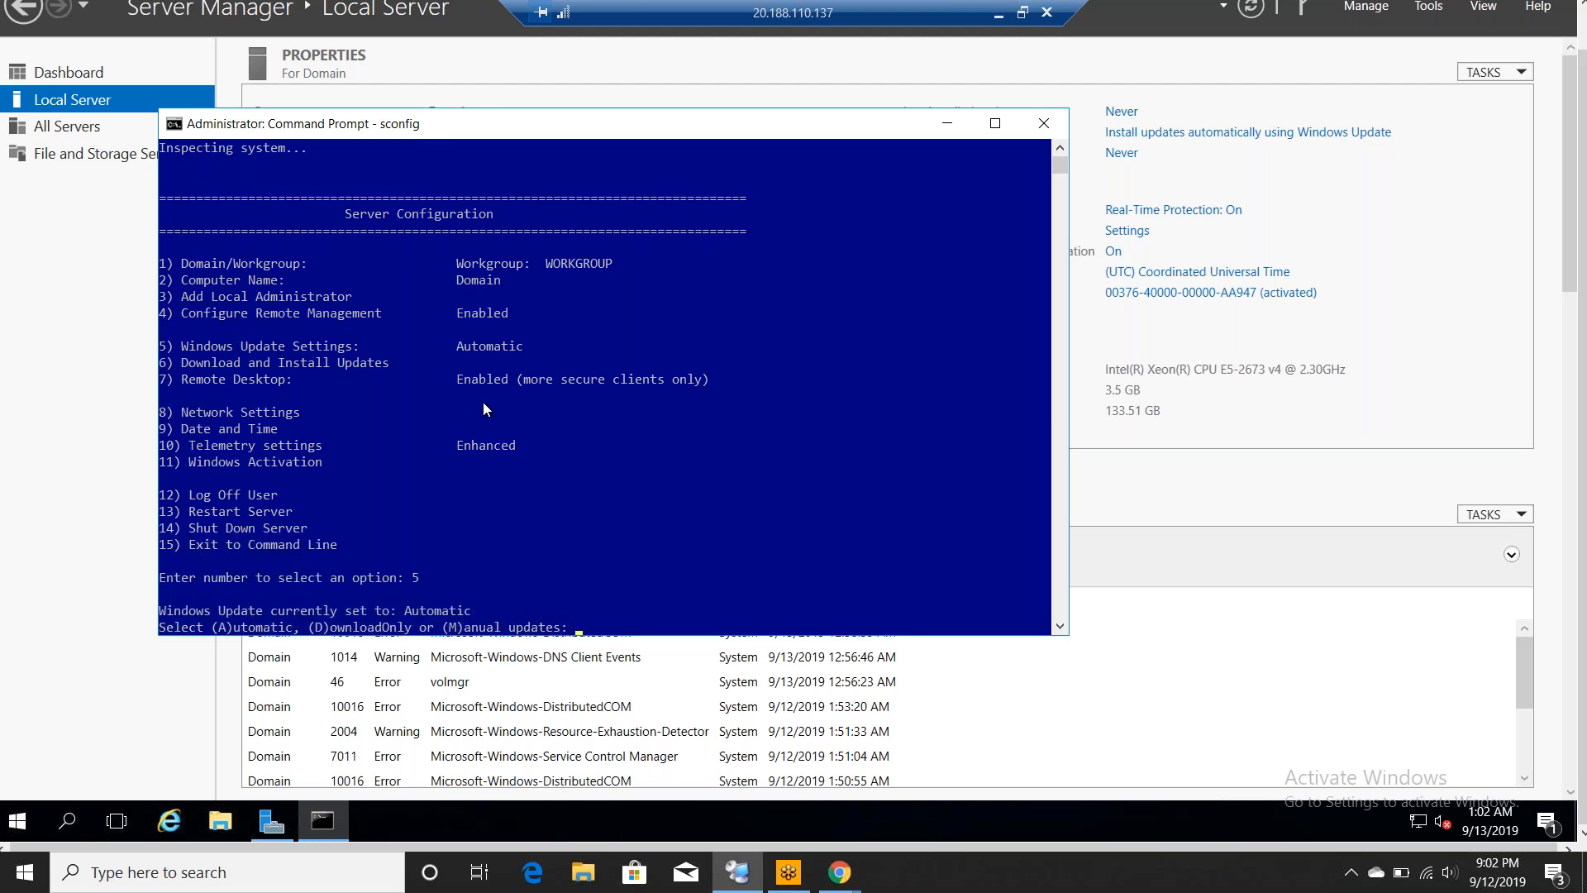
type("m")
key("Return")
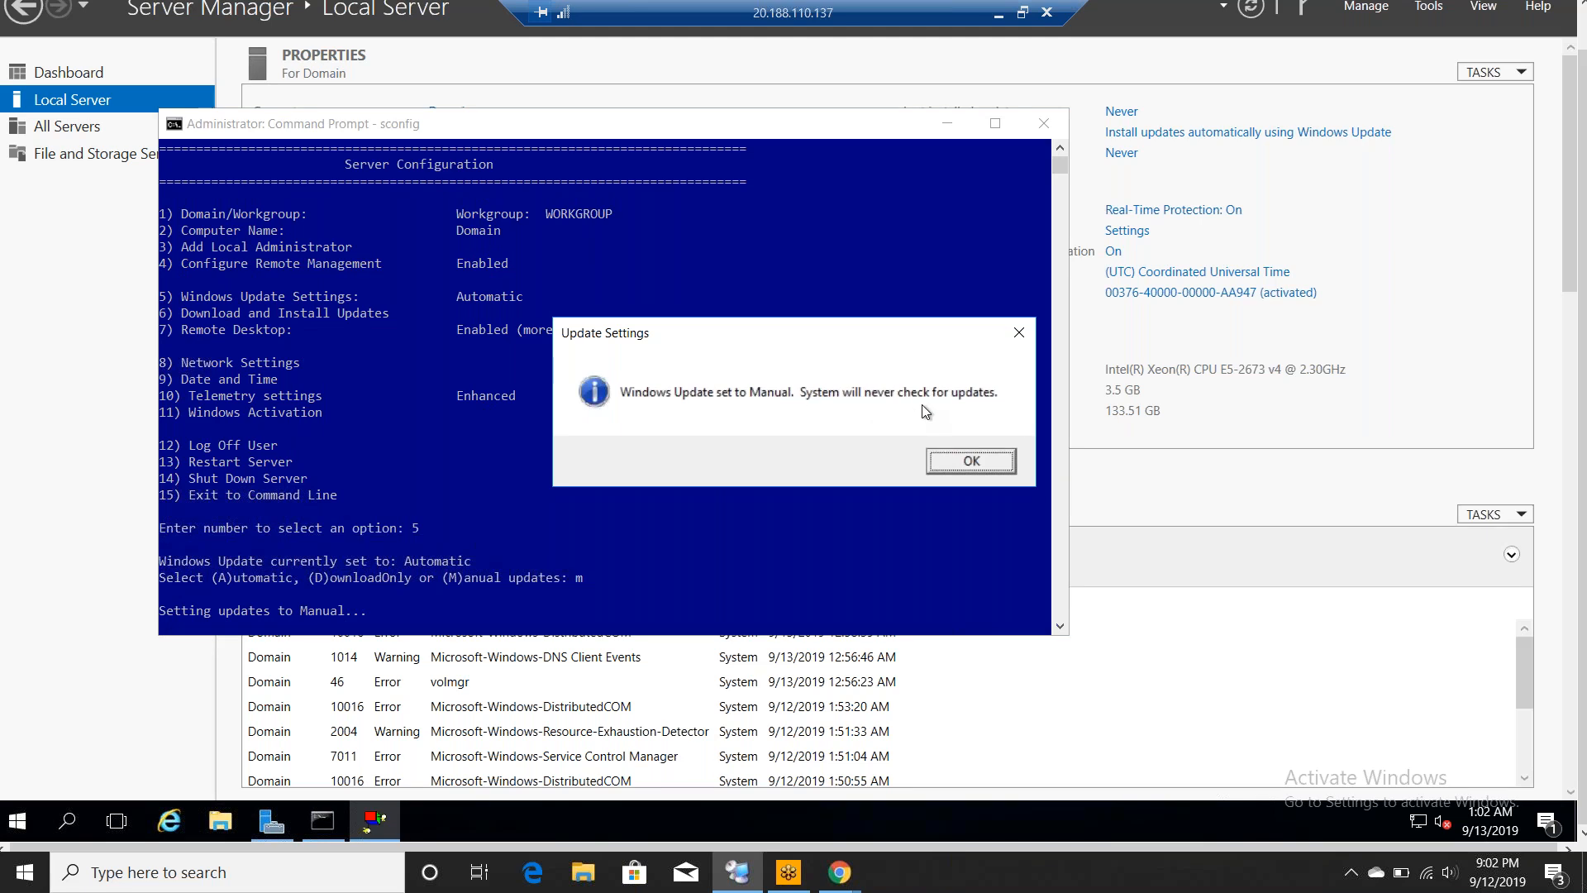
left_click(1003, 468)
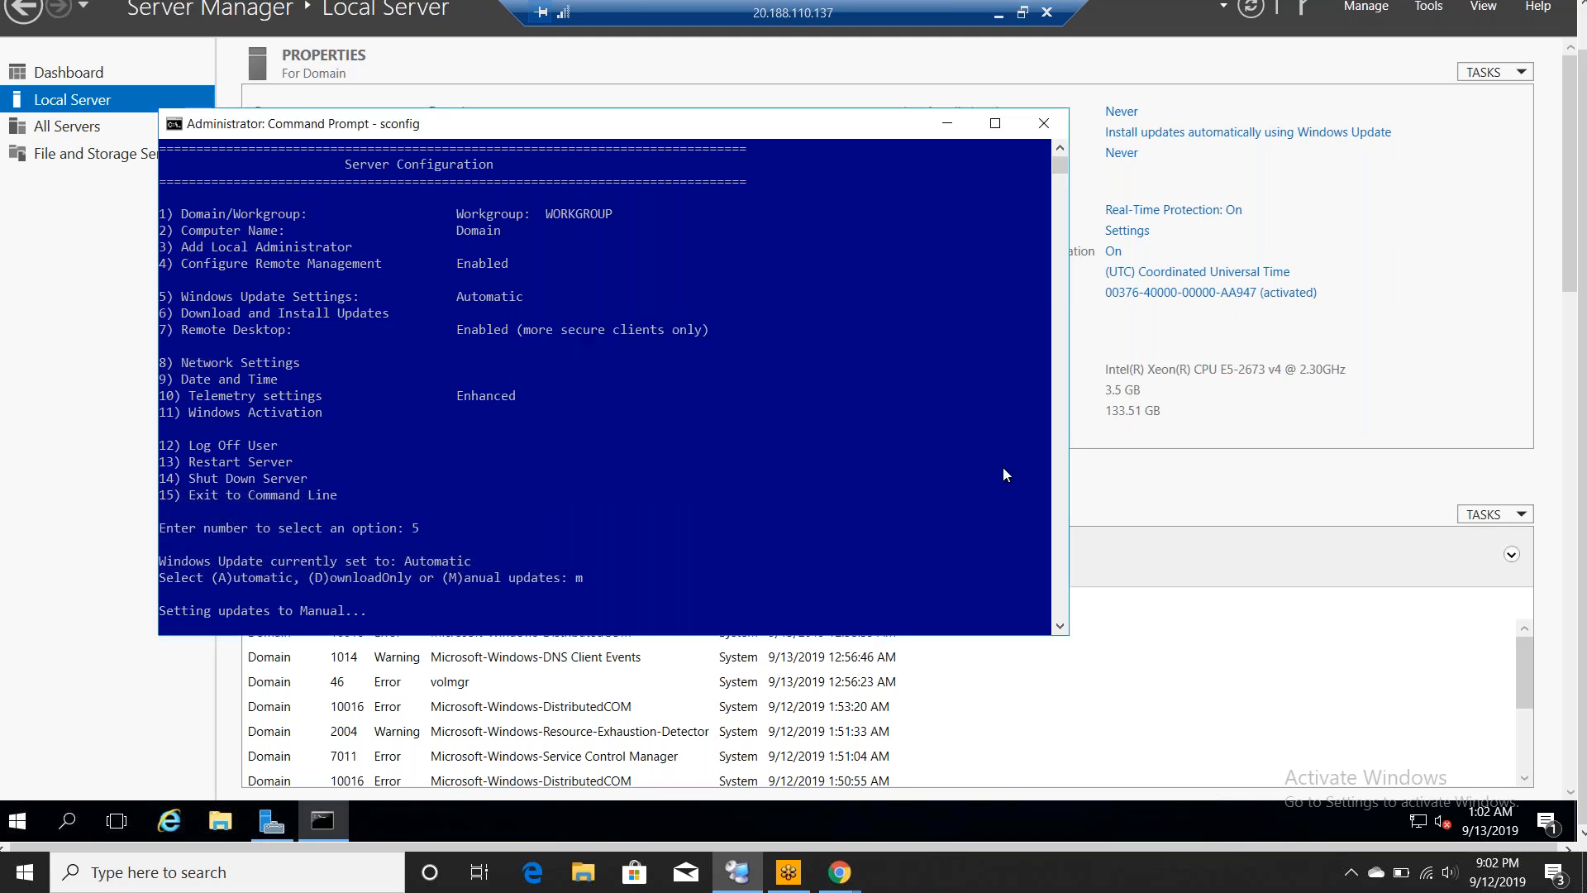
left_click(1041, 133)
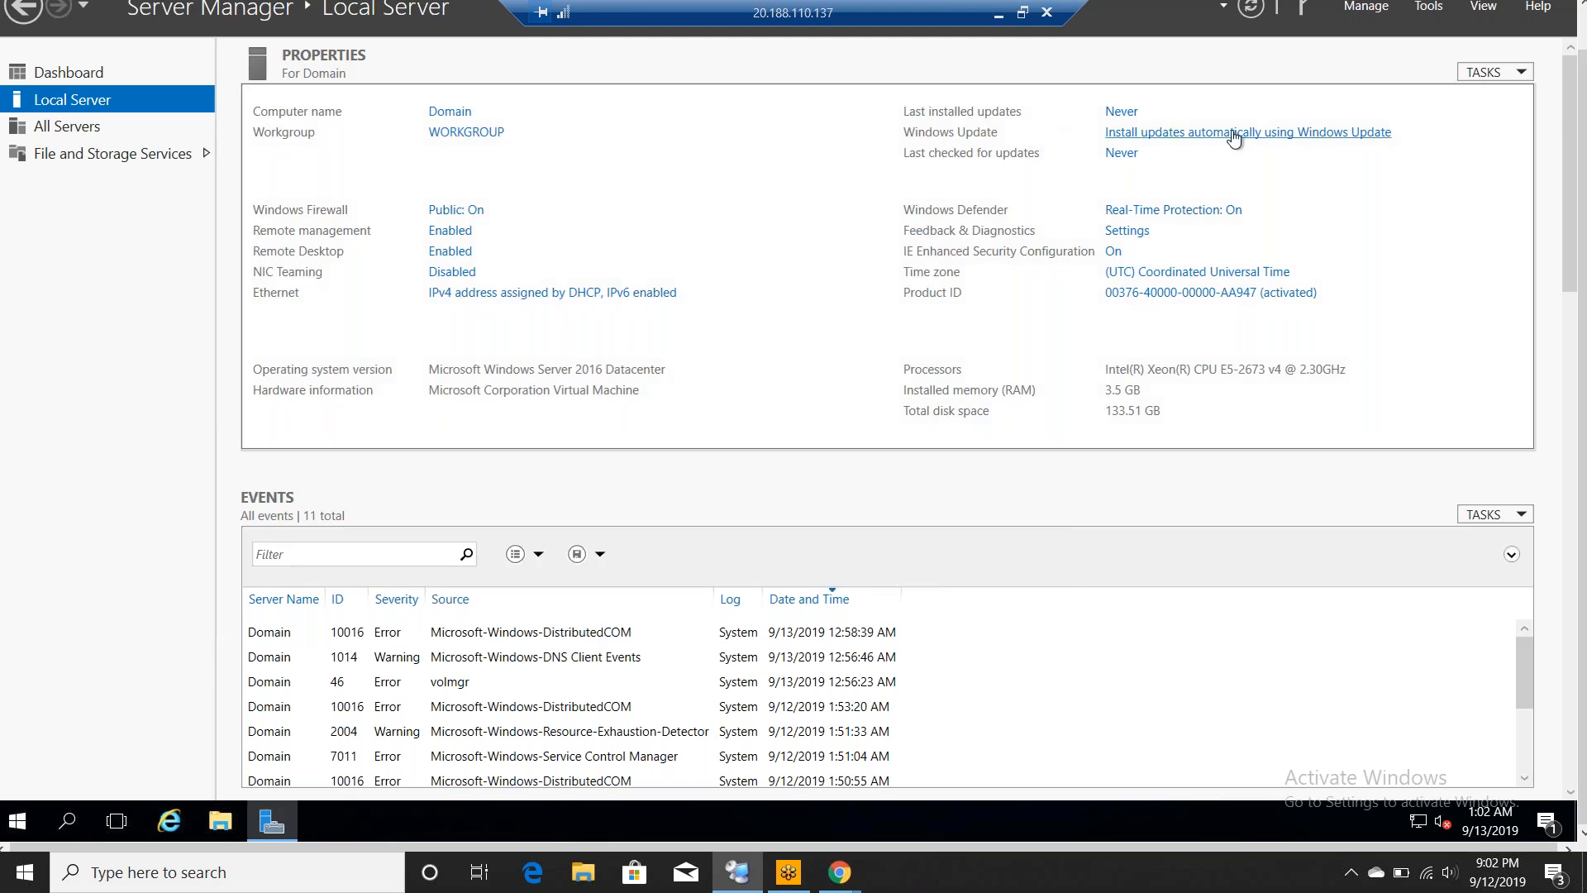
- Set IE Enhanced Security Configuration to Off for Administrators and Users and confirm
left_click(1114, 253)
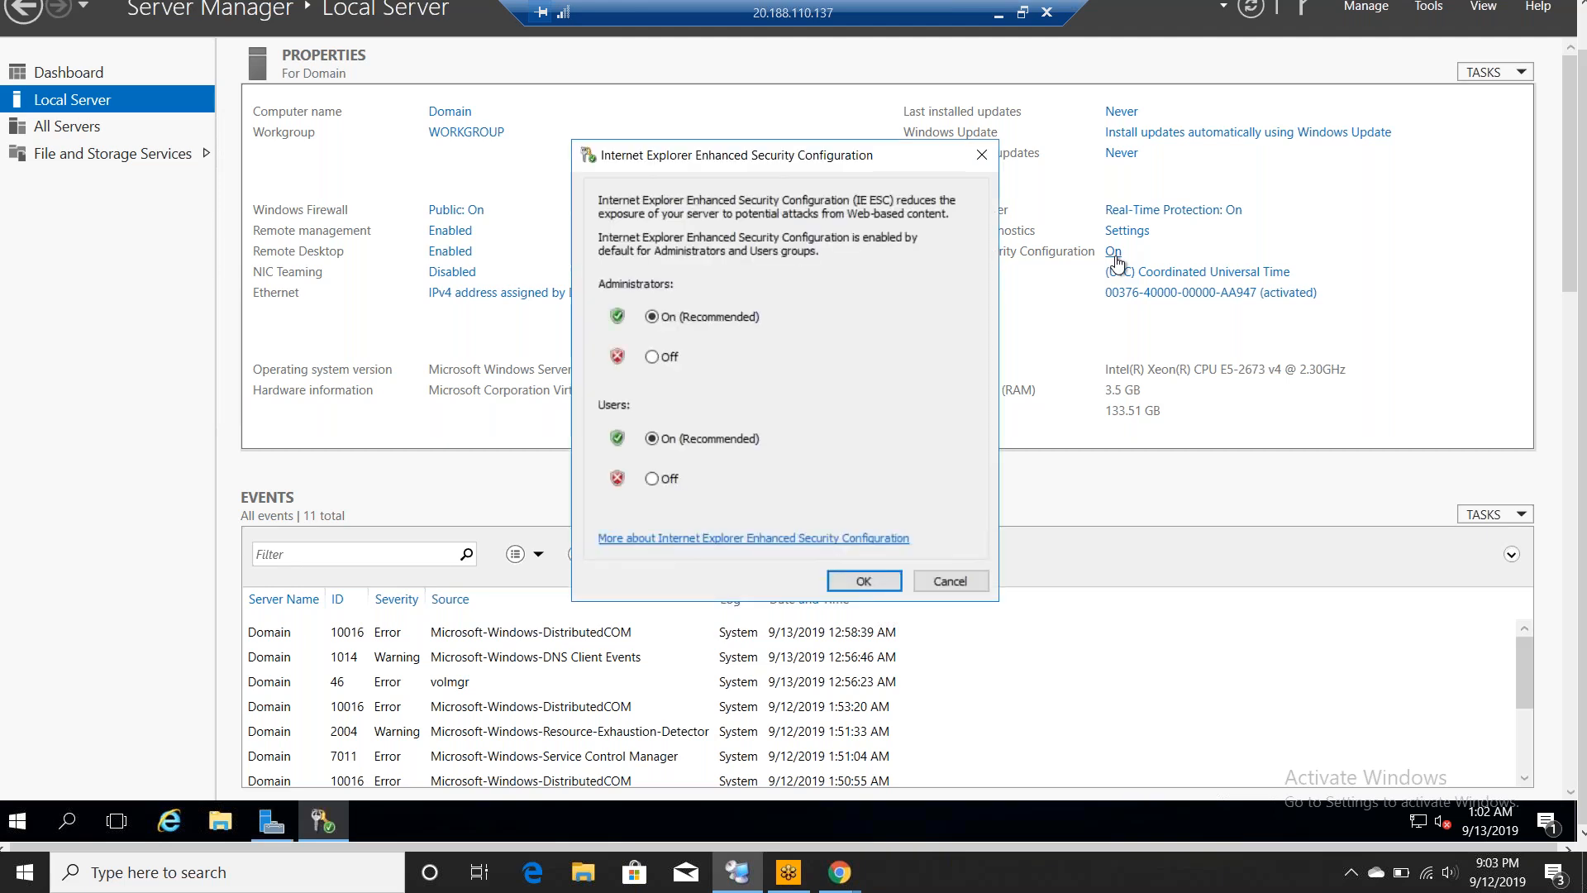
left_click(652, 356)
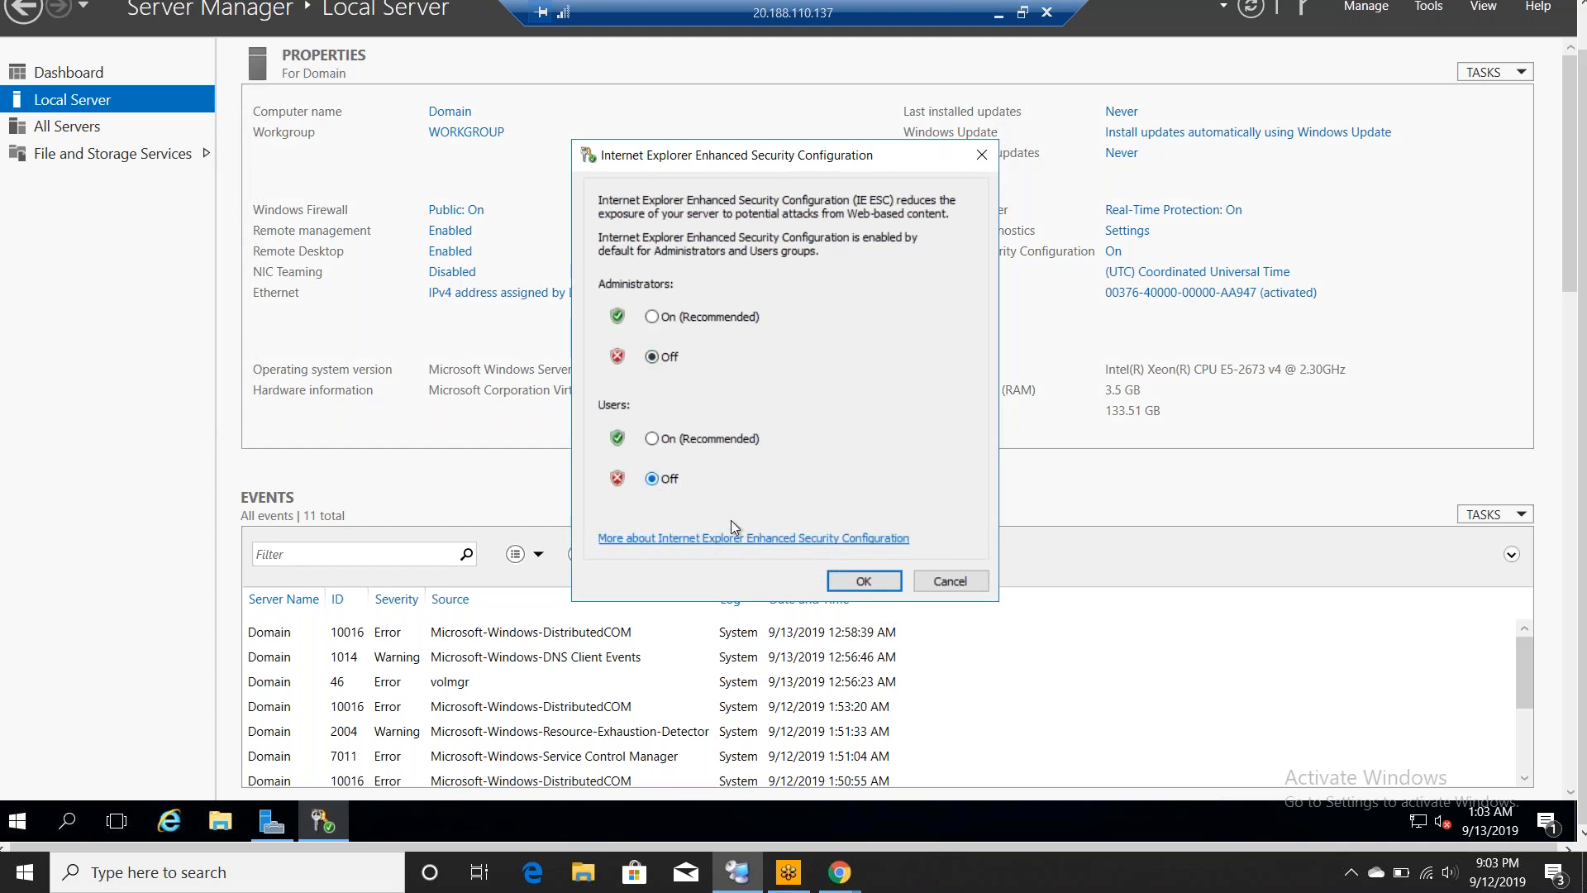
left_click(855, 580)
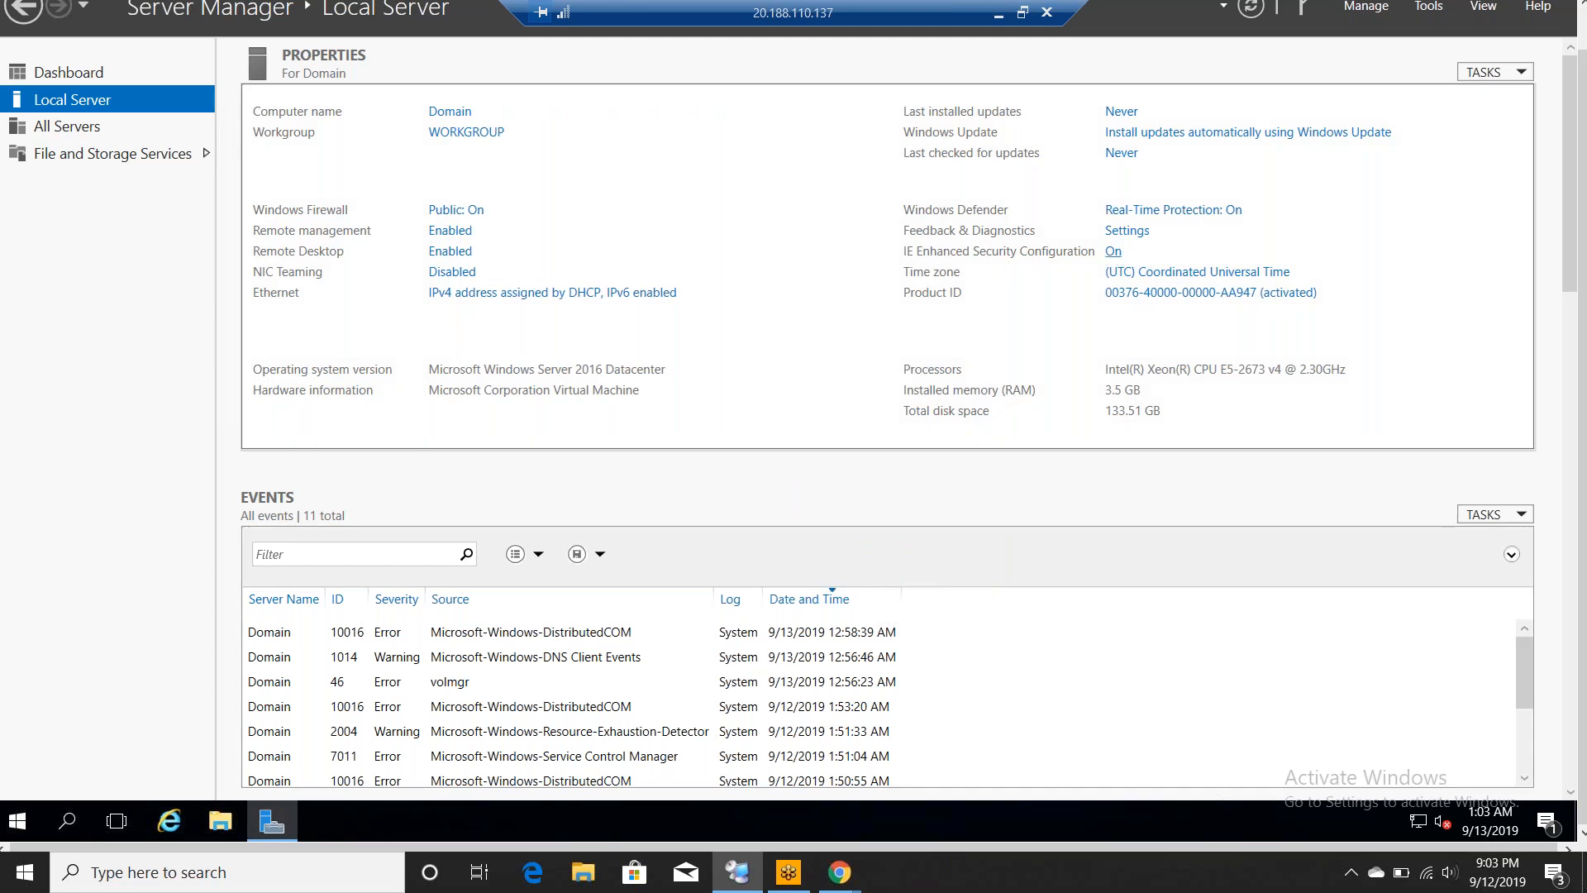
- Uncheck Internet Protocol Version 6 (TCP/IPv6) in the Ethernet adapter's properties, save, and close Network Connections
left_click(502, 298)
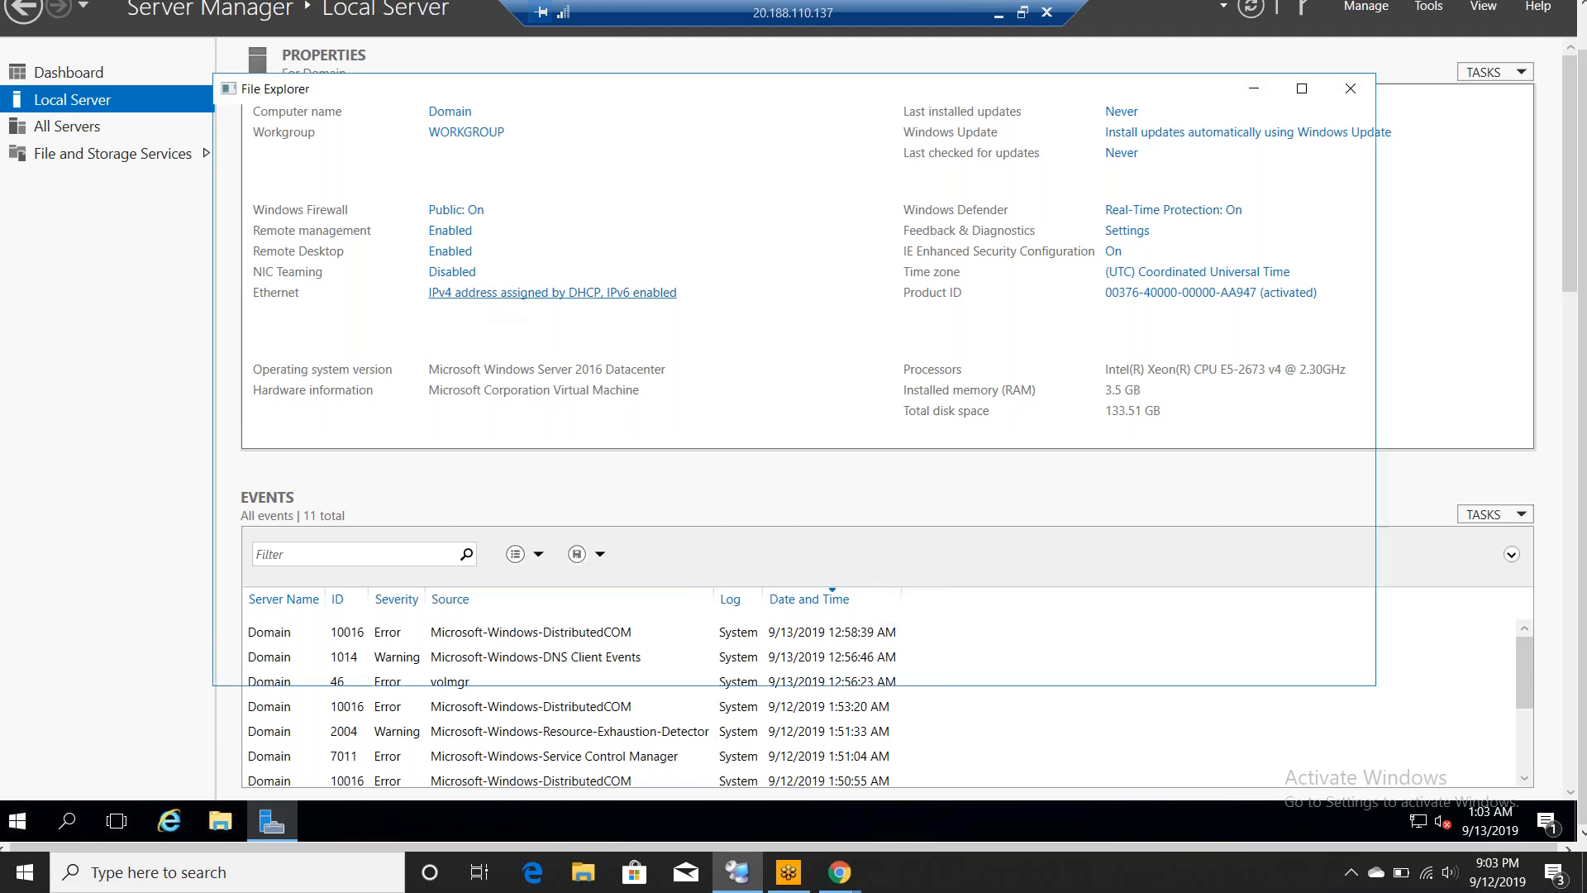
left_click(337, 202)
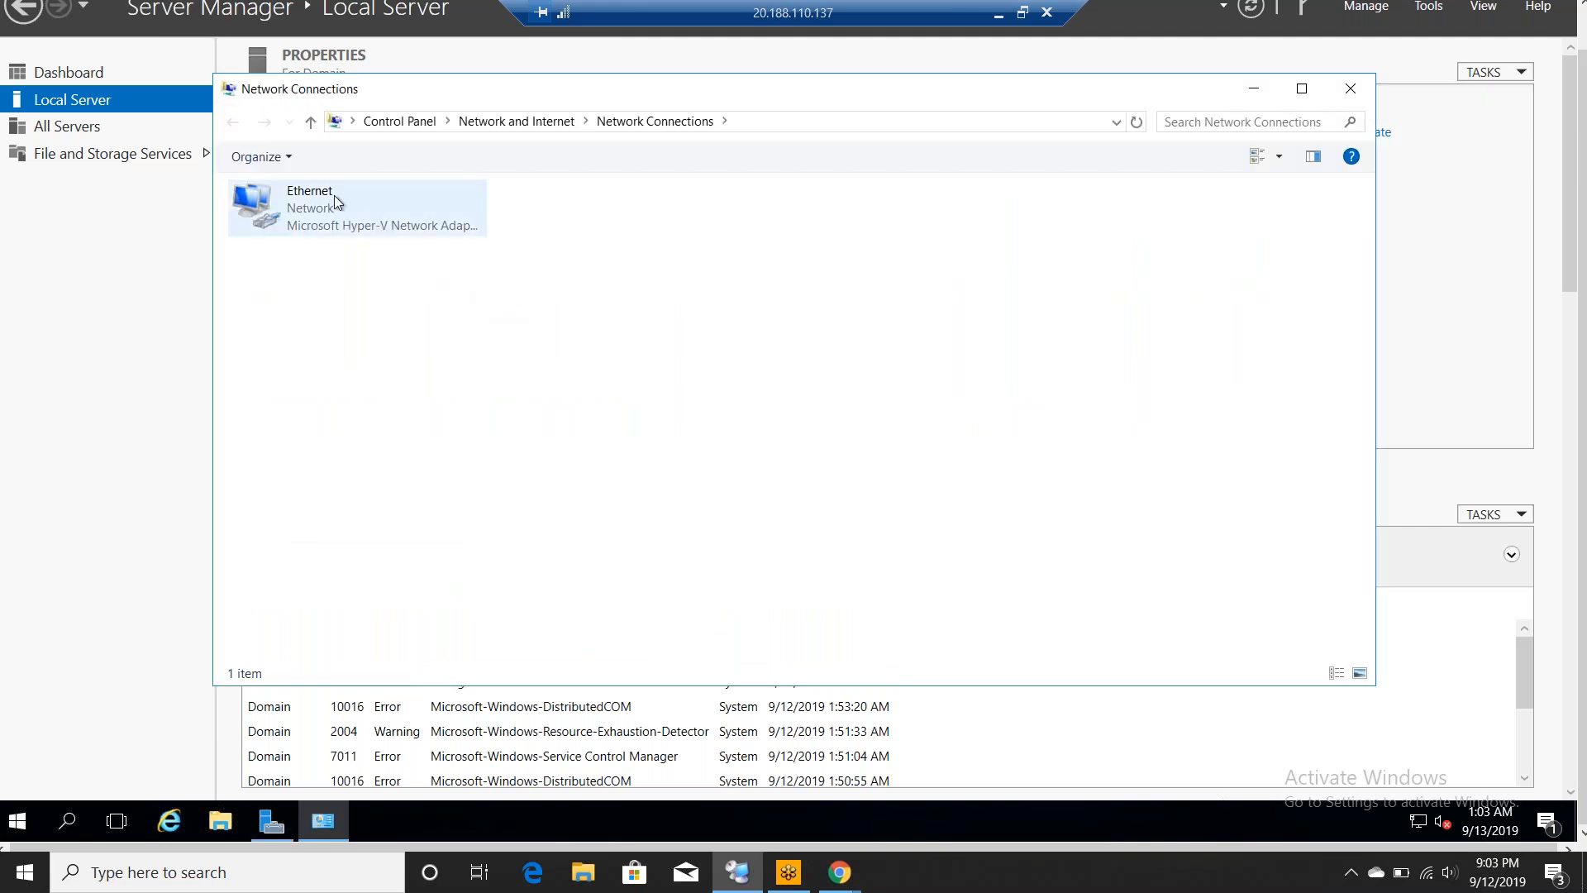
right_click(337, 202)
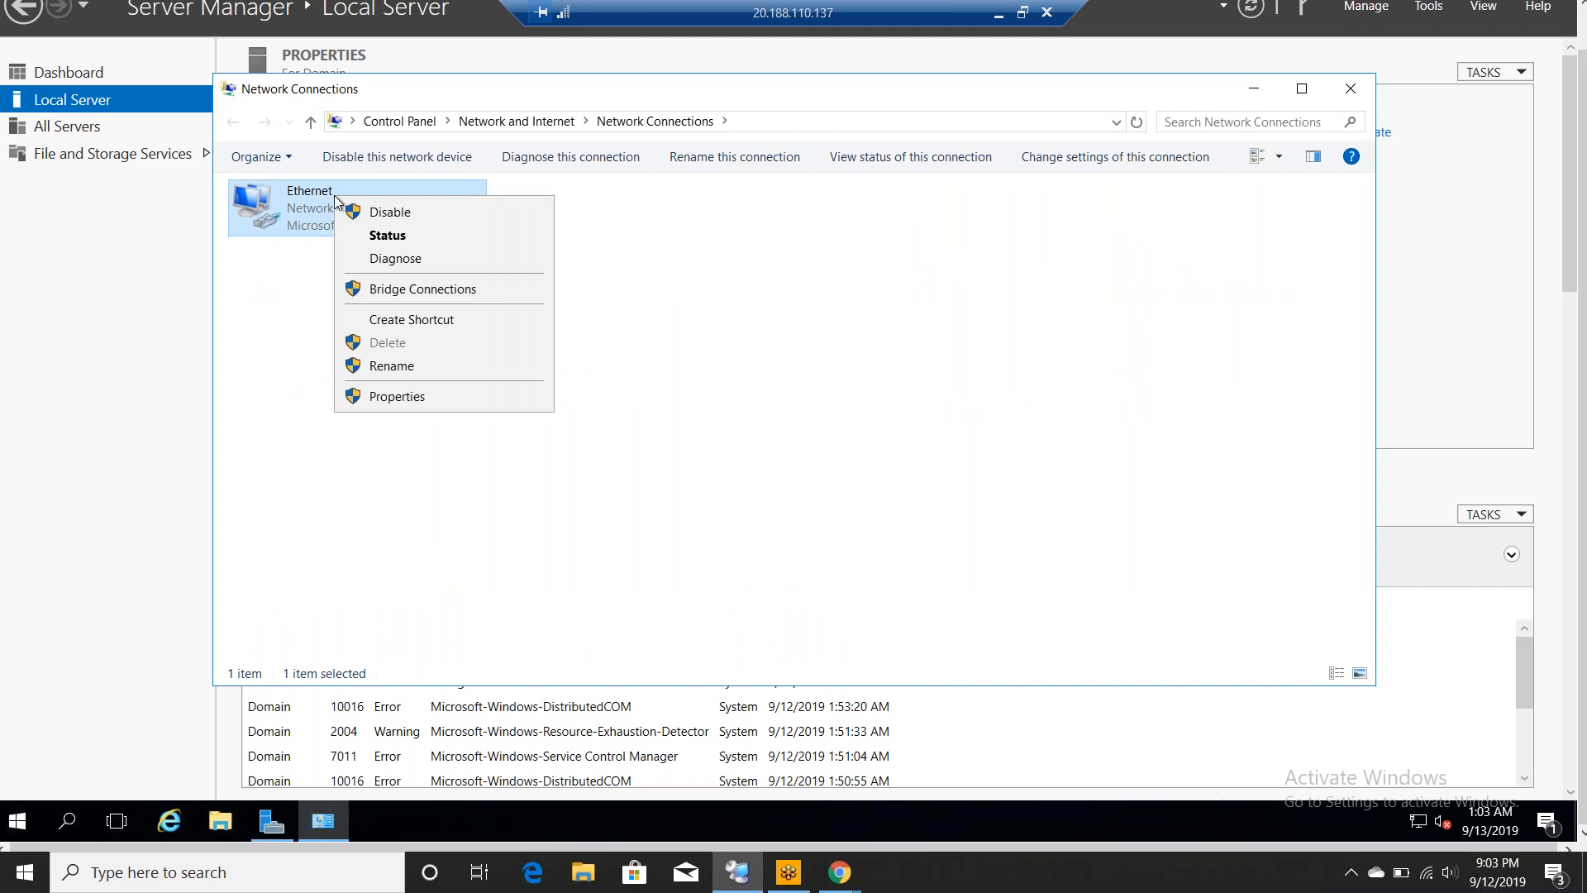
left_click(397, 400)
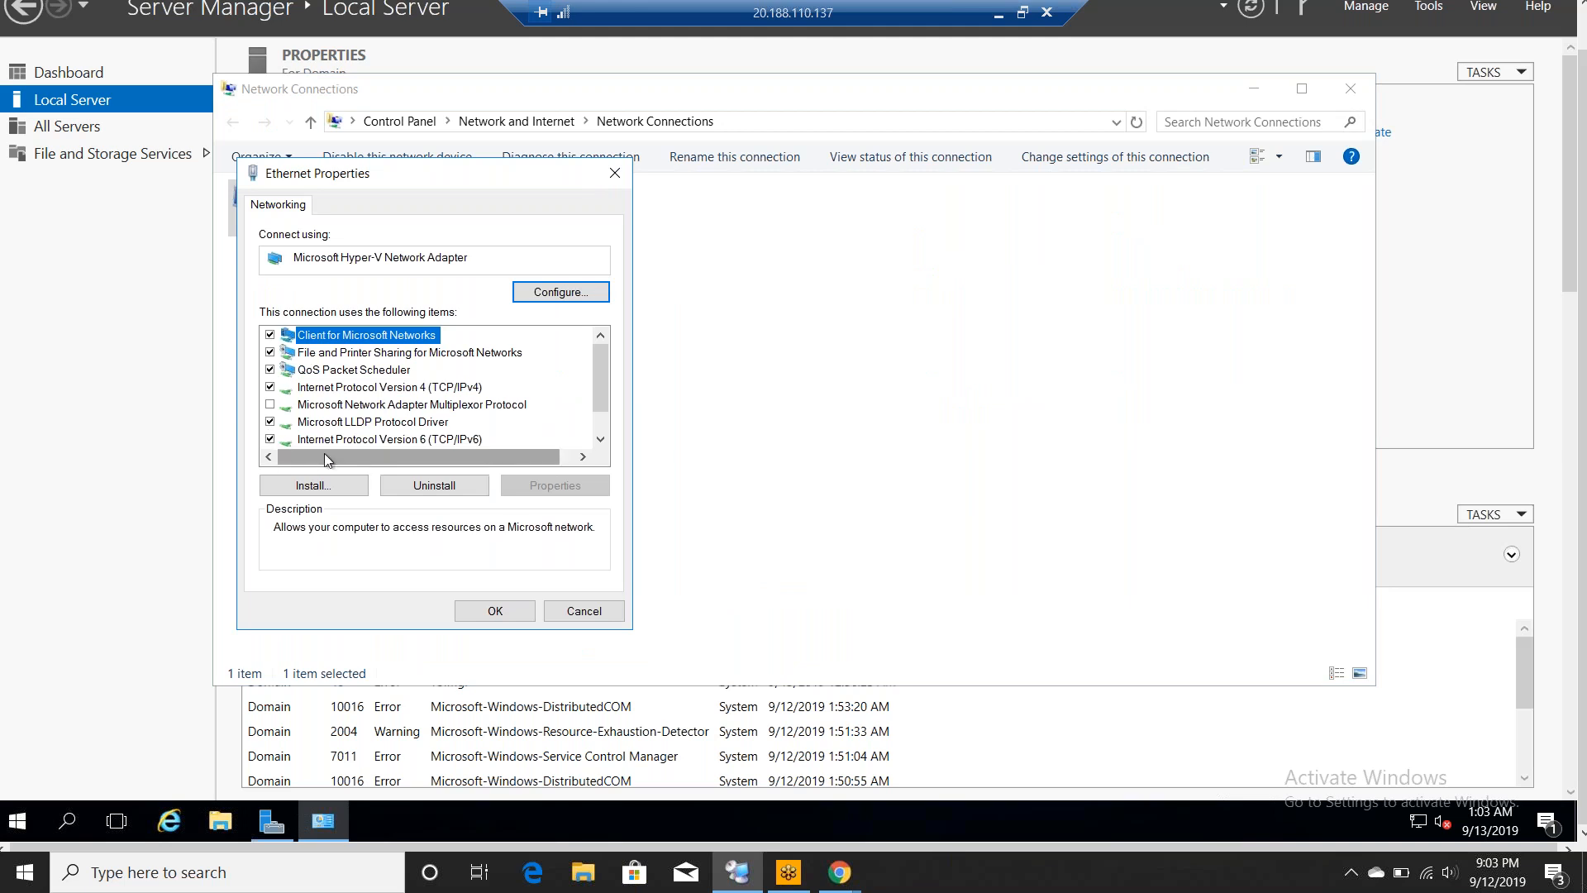
left_click(269, 439)
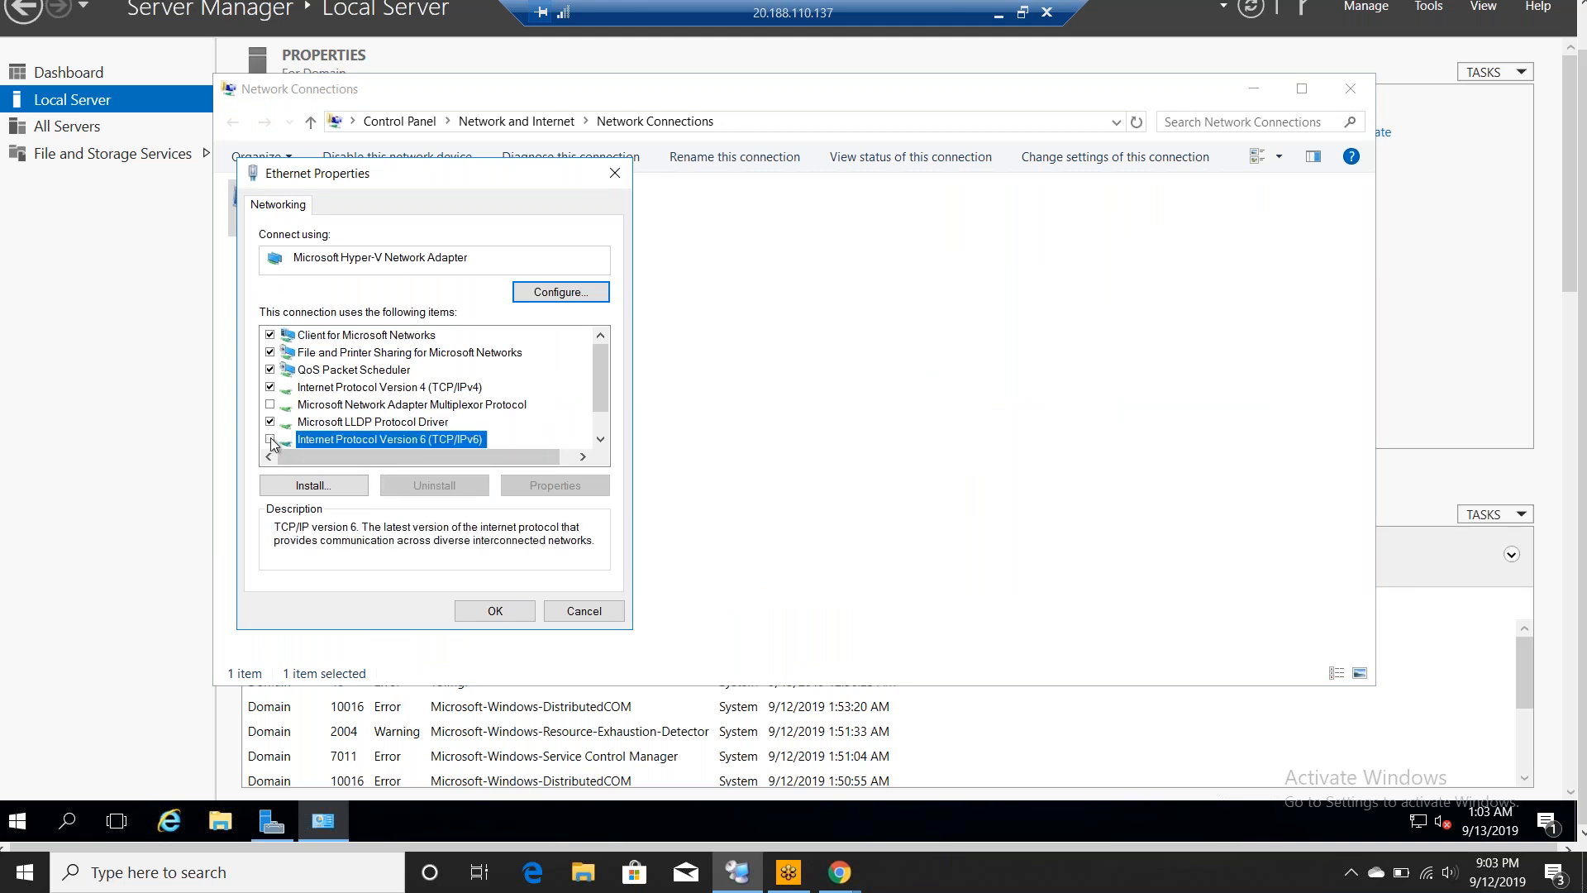
left_click(500, 611)
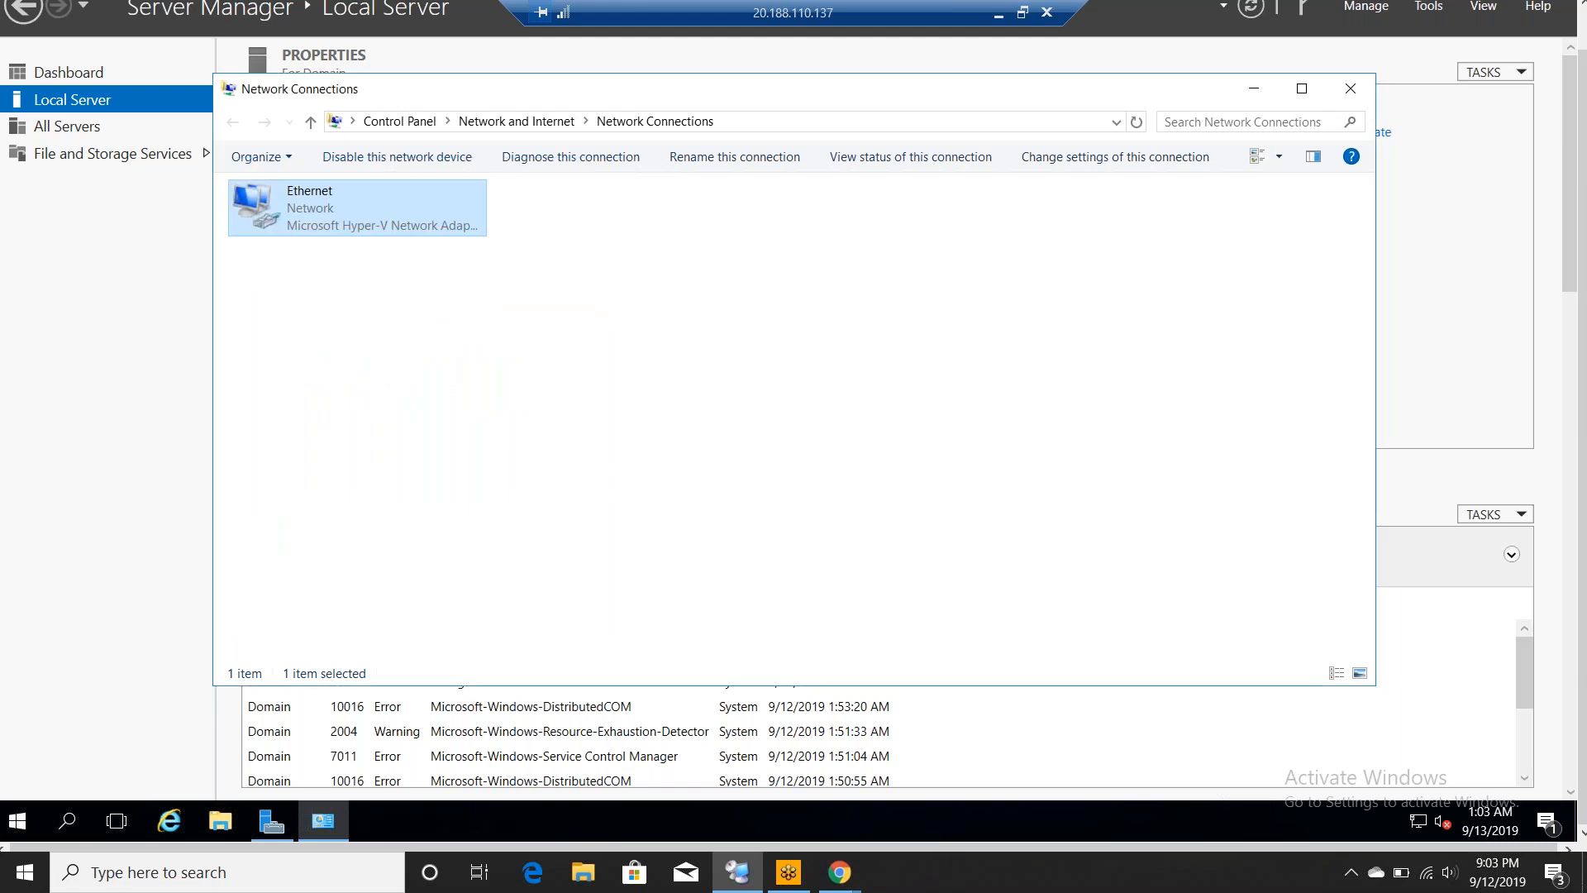
left_click(1350, 89)
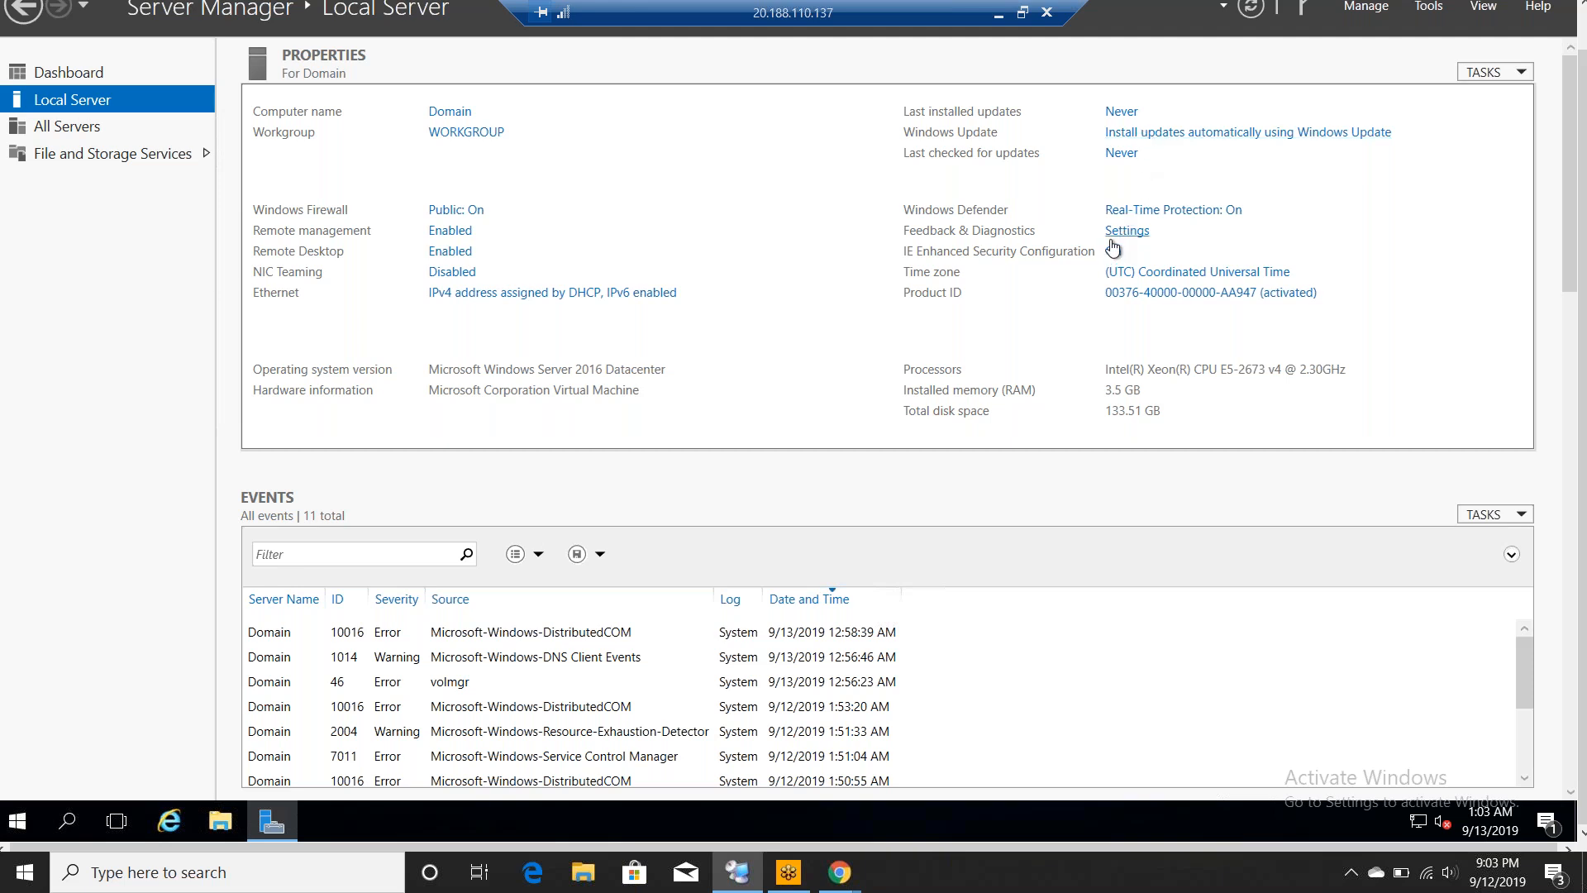
- Refresh the Local Server properties so IE Enhanced Security Configuration shows Off
left_click(1250, 10)
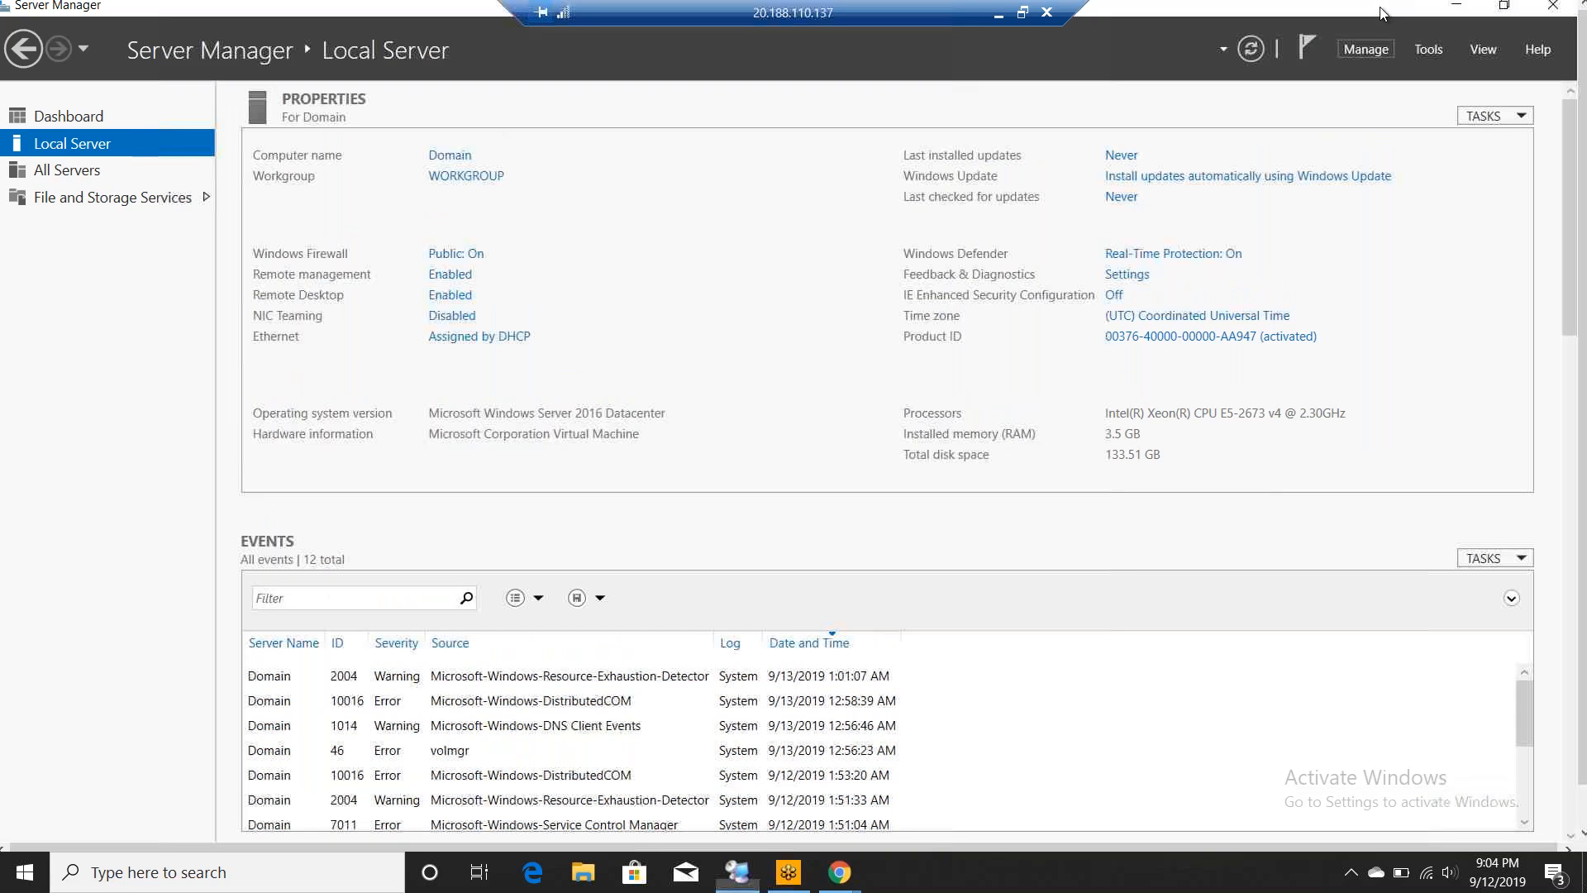
left_click(1360, 52)
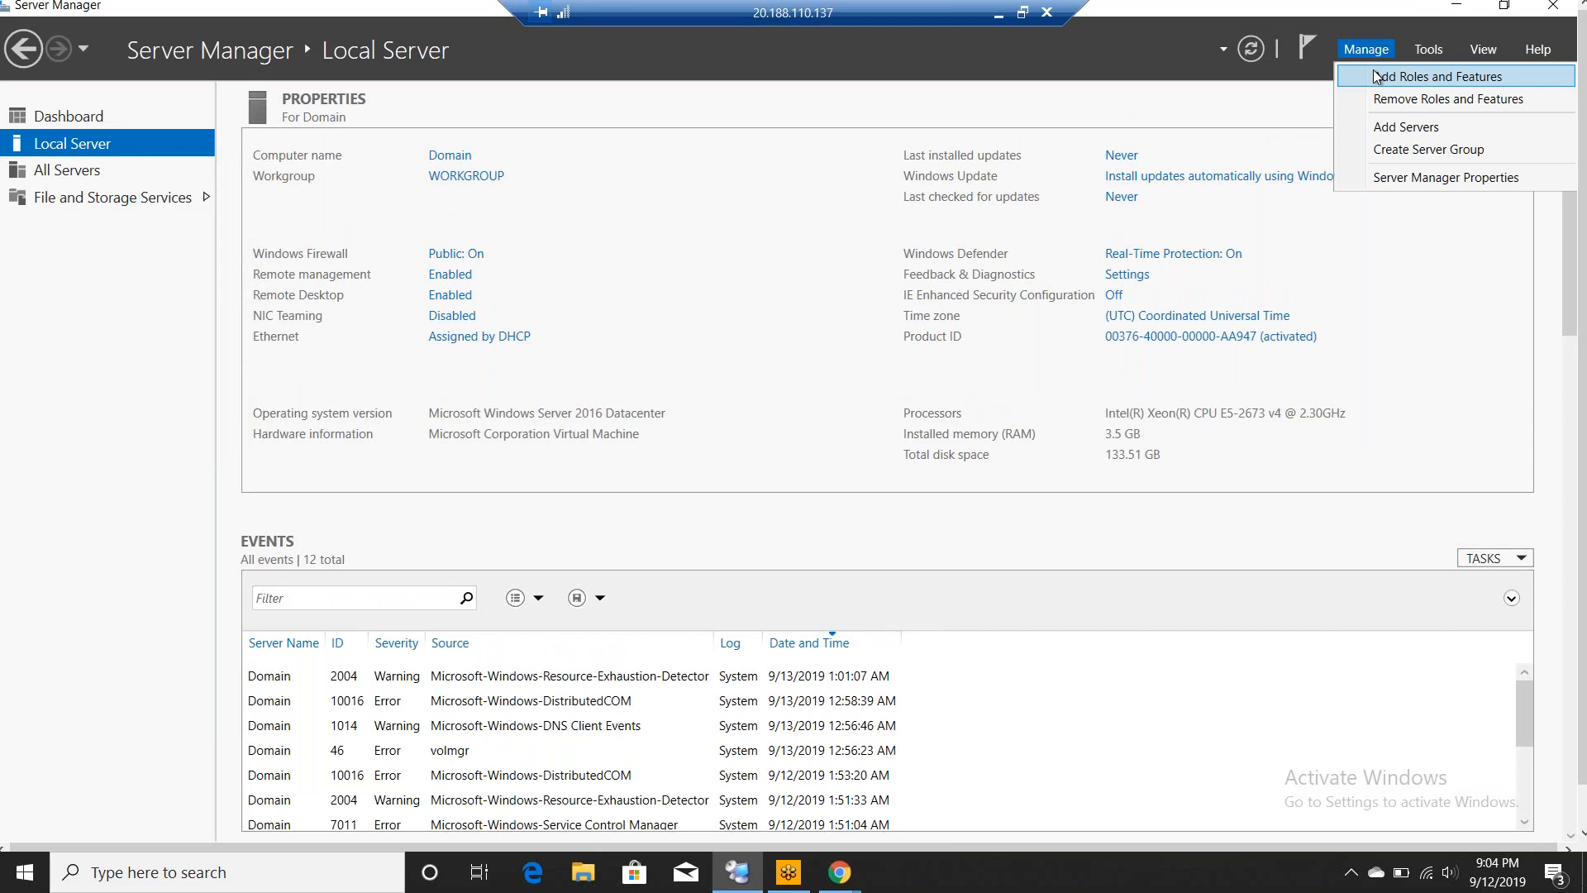
- Start a role-based installation on the Domain server and select Active Directory Domain Services with its management features
left_click(1377, 76)
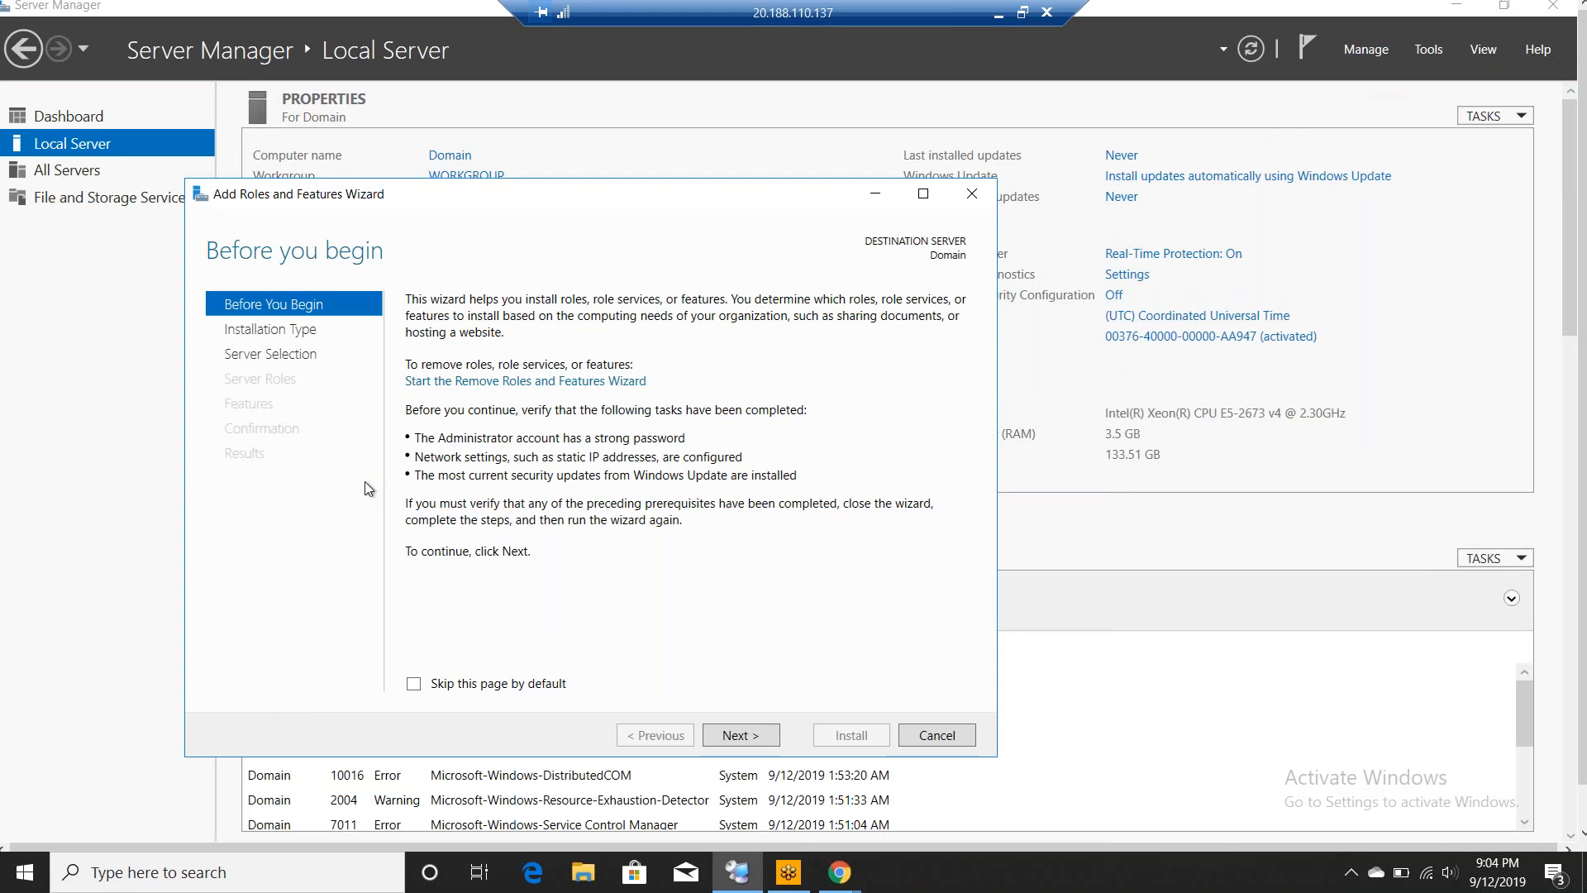
left_click(719, 734)
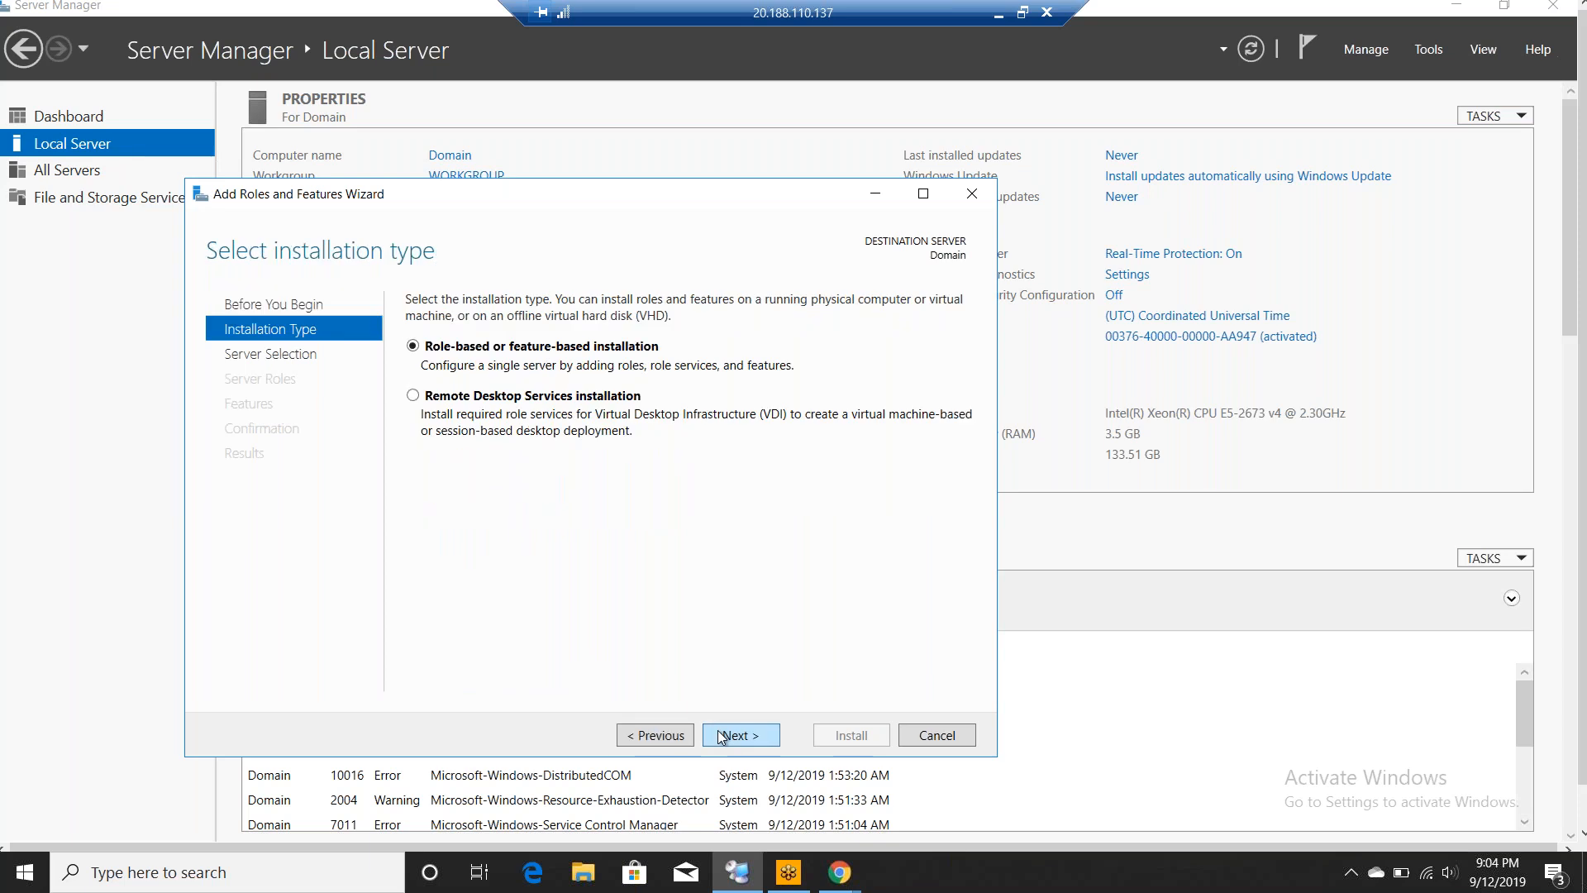
left_click(721, 734)
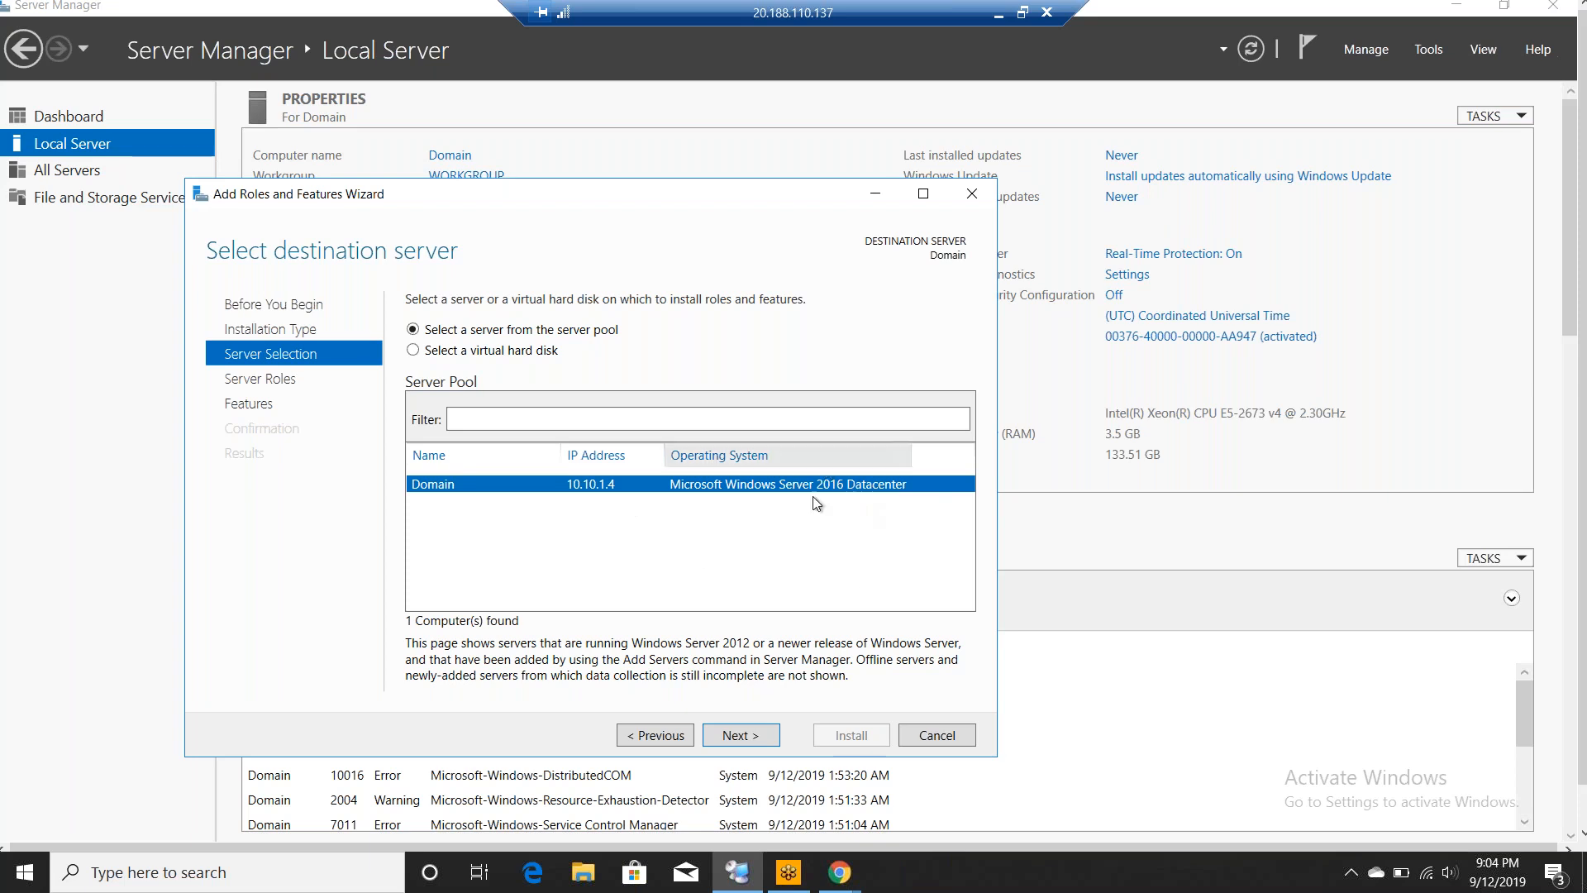
left_click(740, 735)
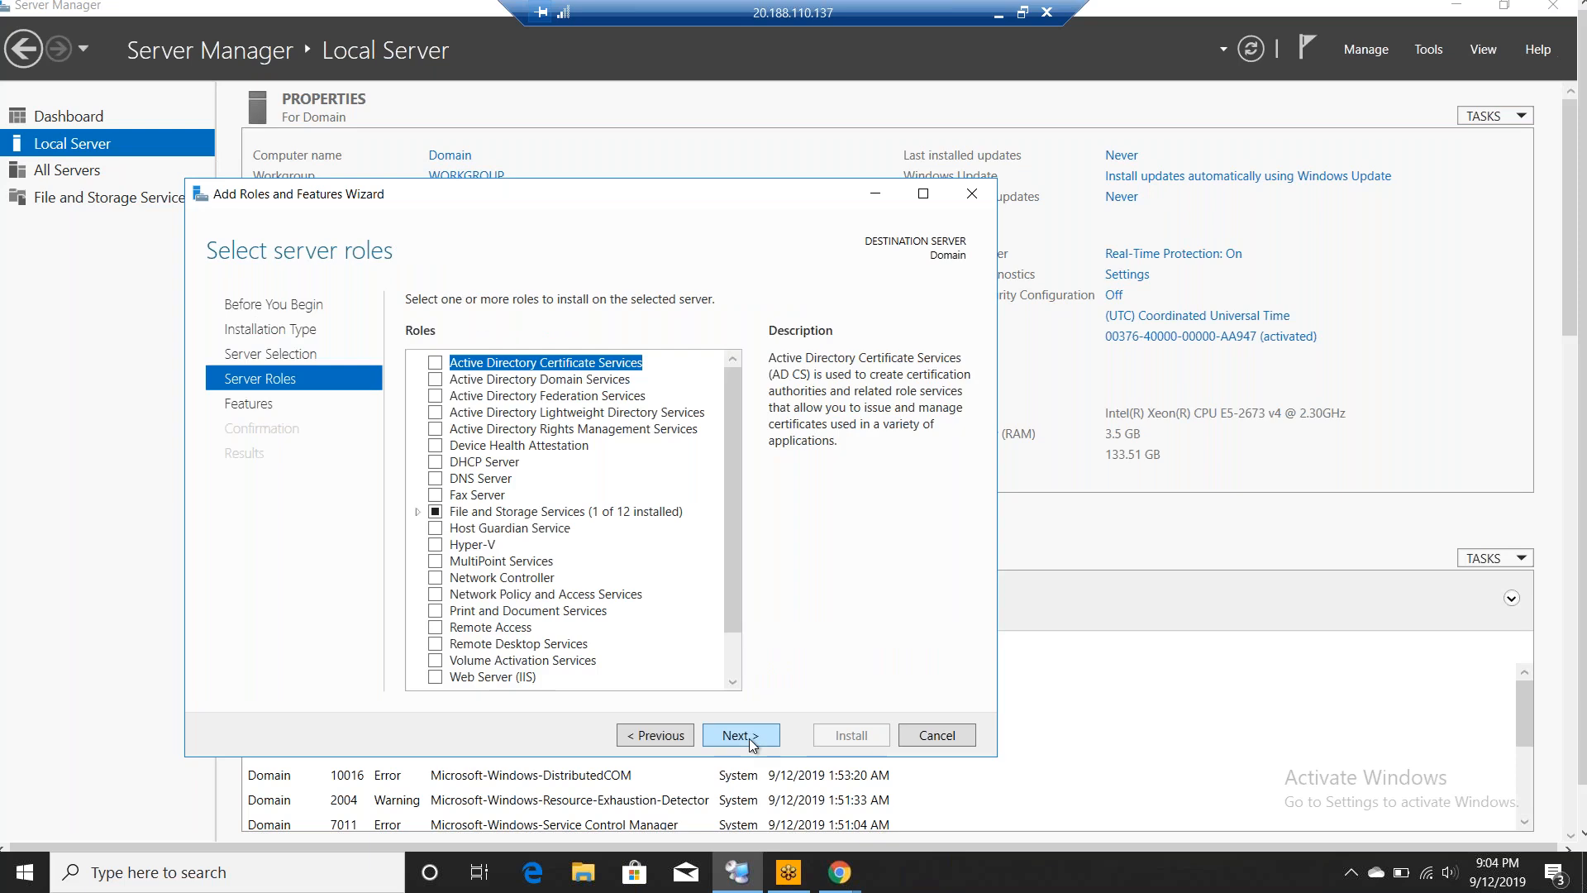
left_click(439, 380)
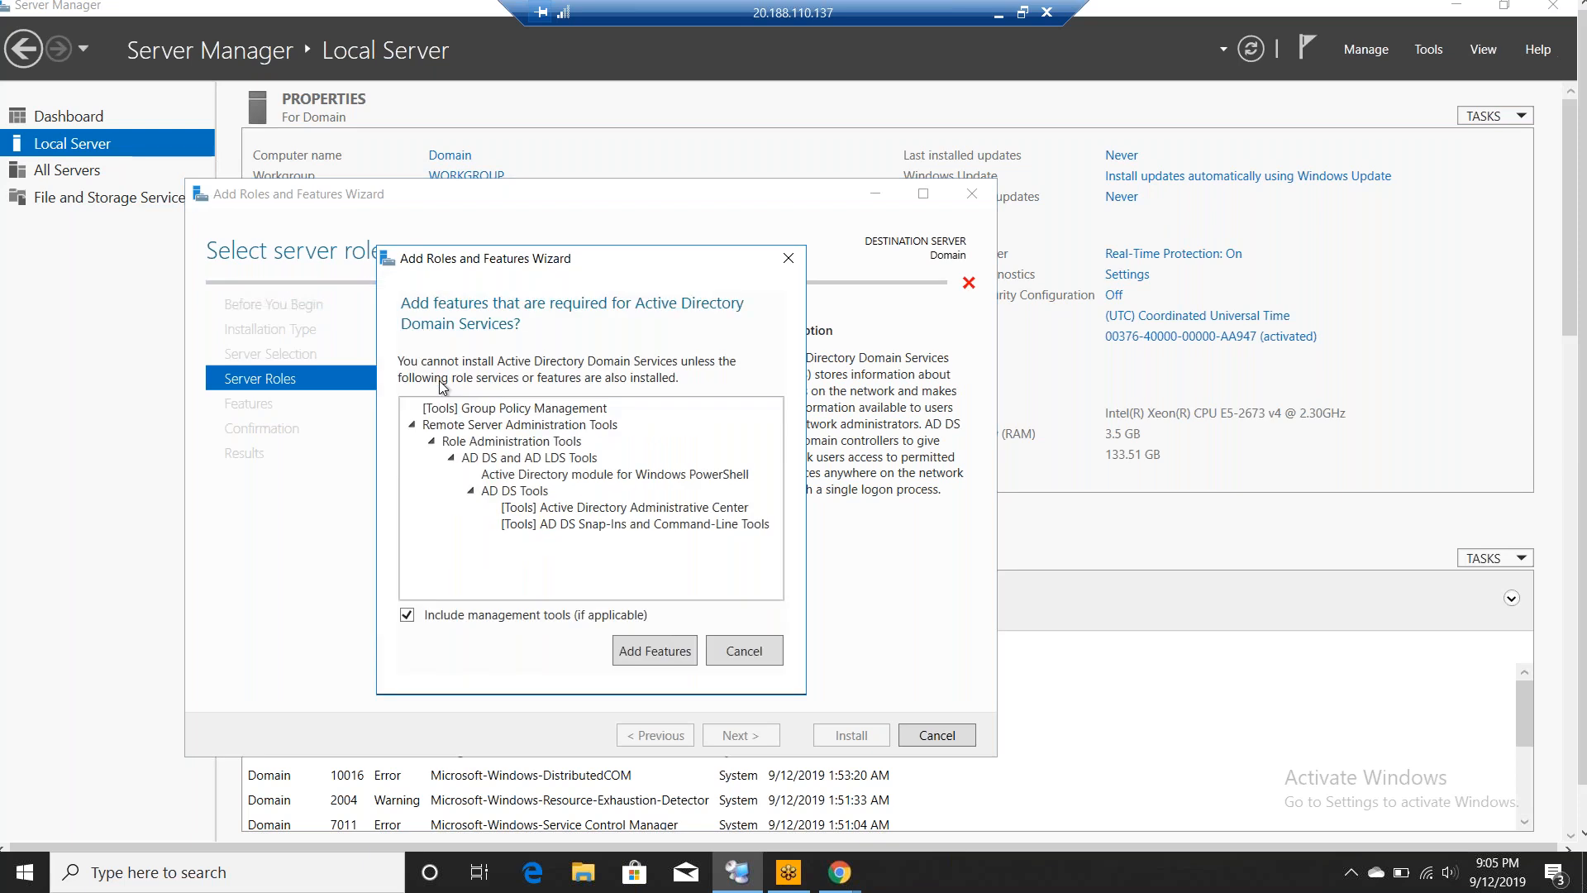
left_click(649, 651)
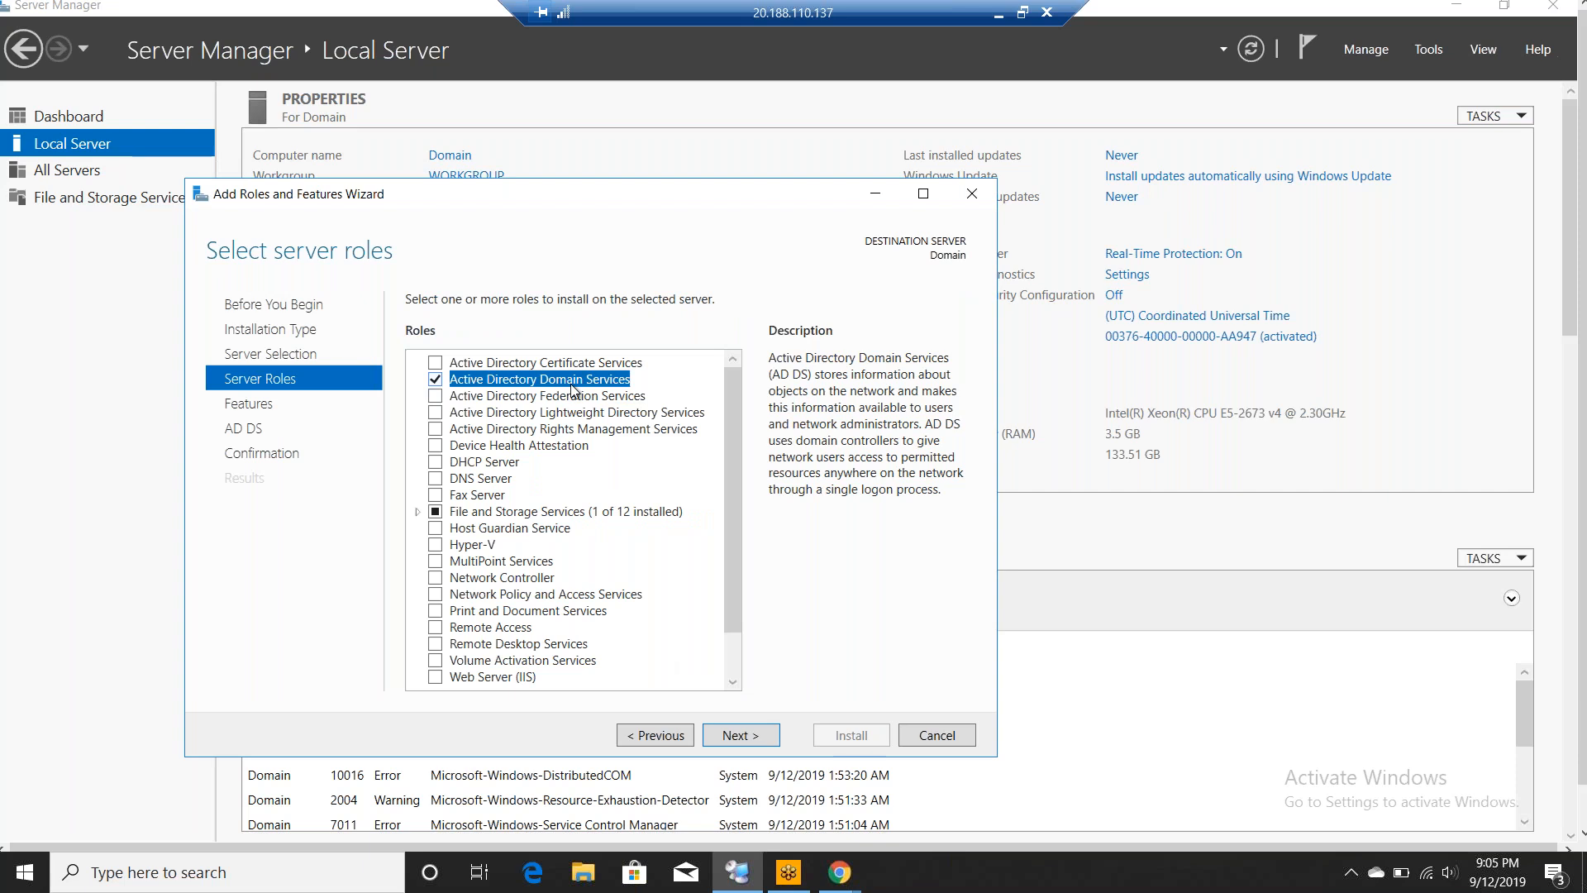
- Continue past the features and AD DS pages and install the role
left_click(743, 734)
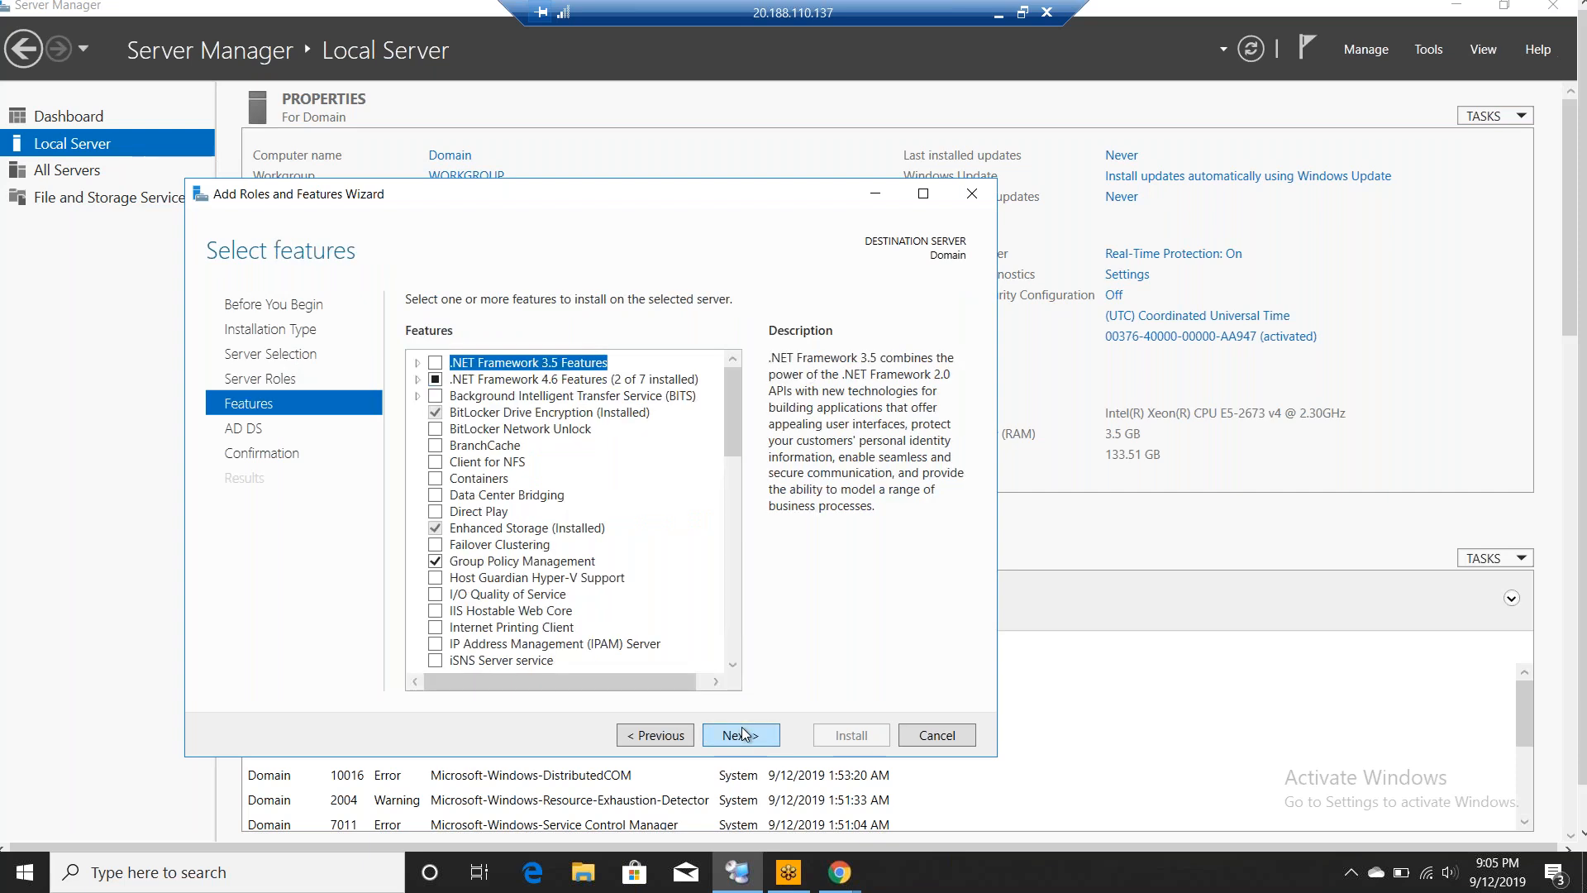
left_click(743, 733)
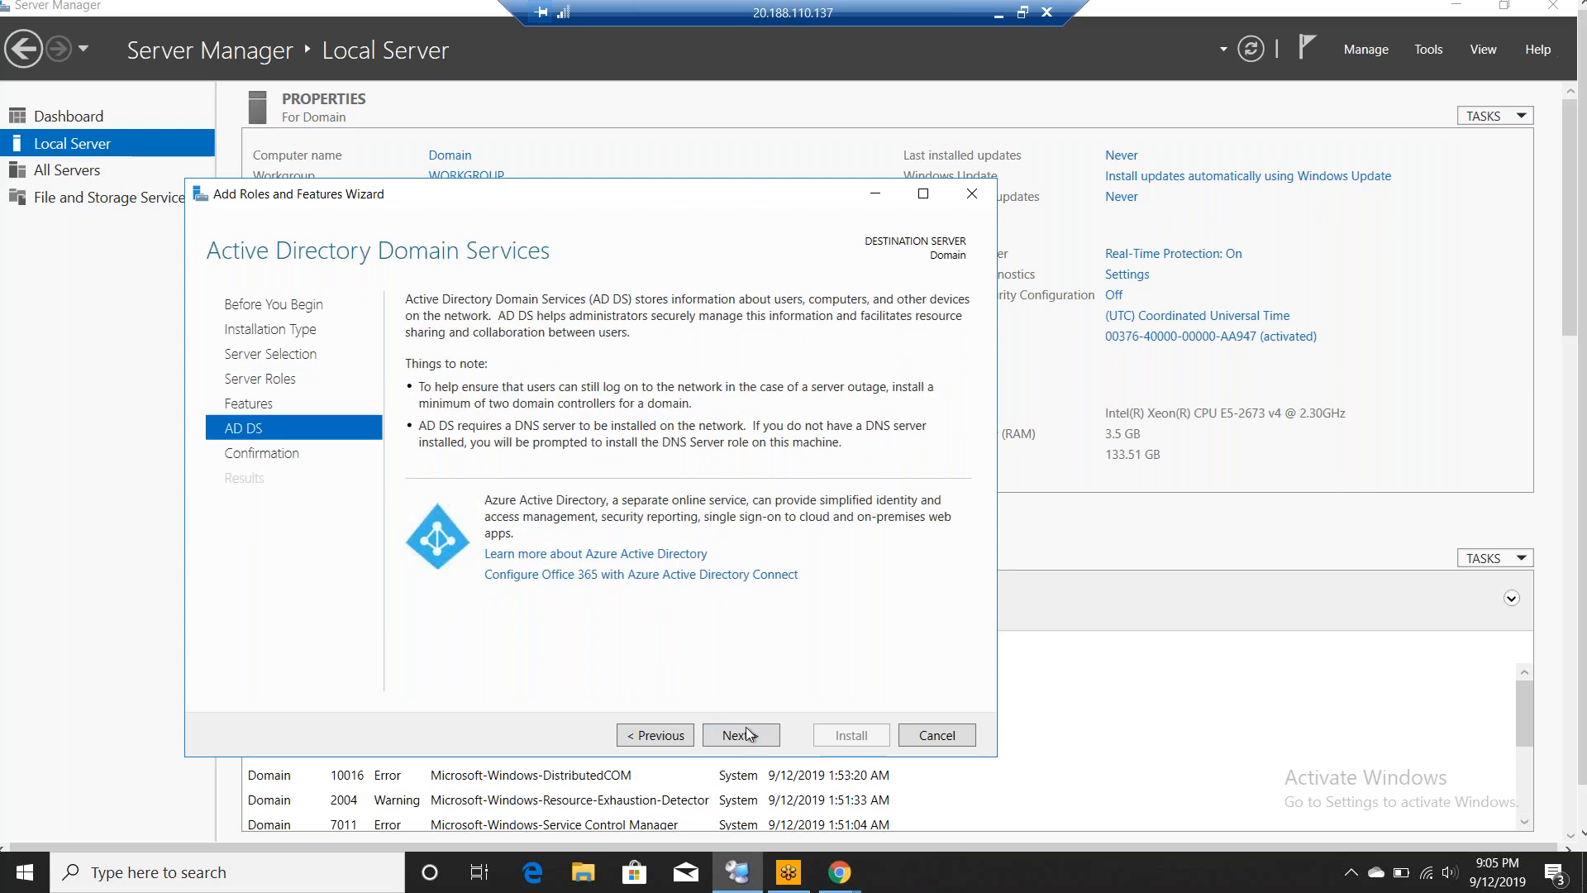
left_click(737, 734)
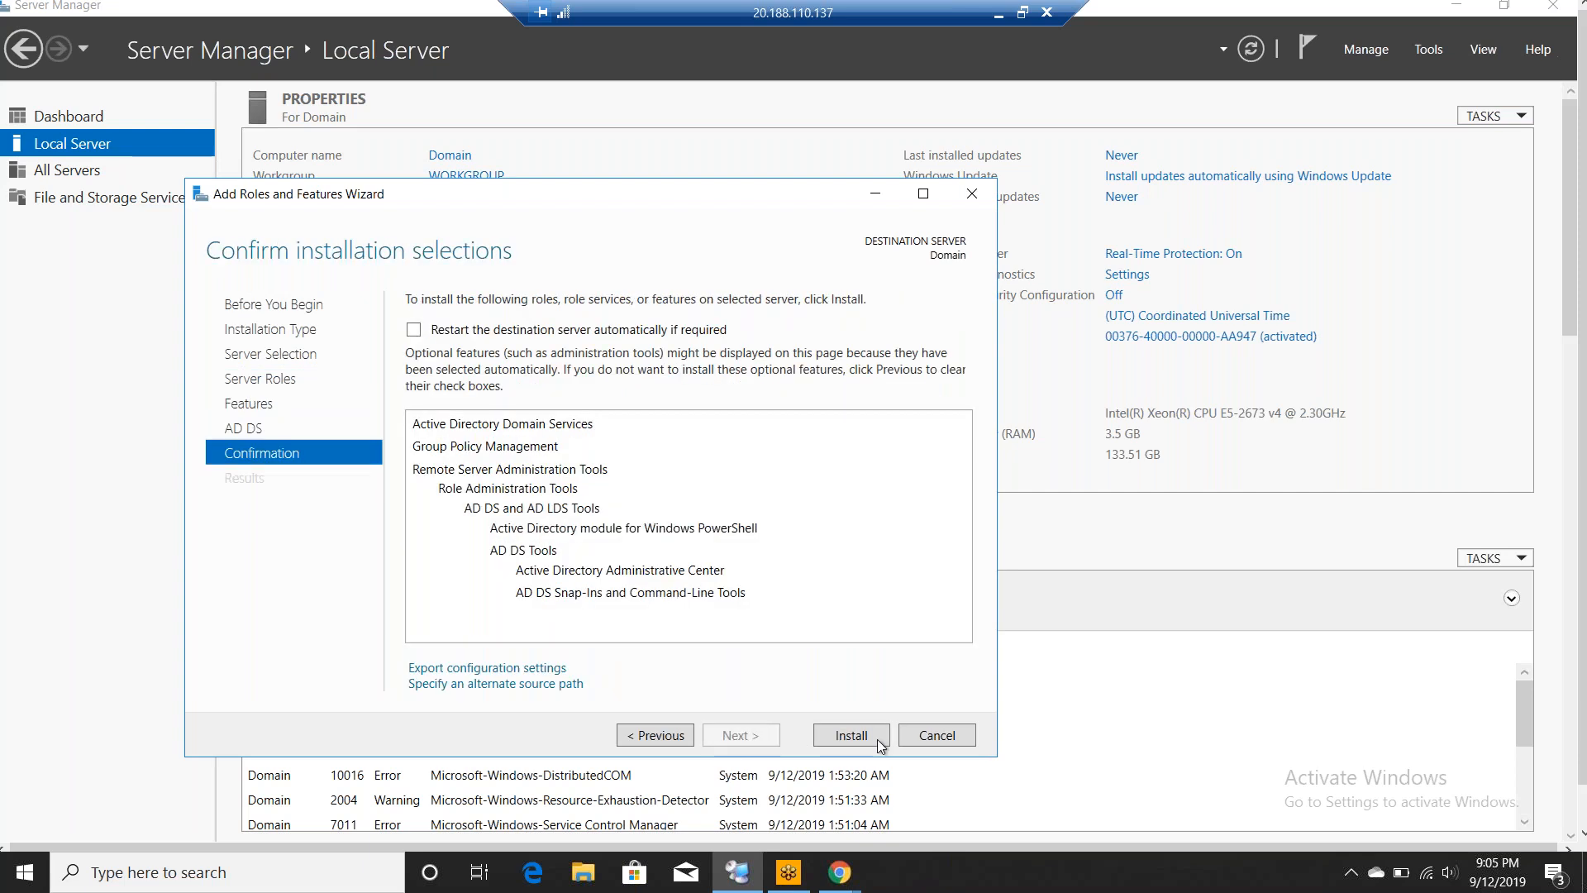
left_click(849, 734)
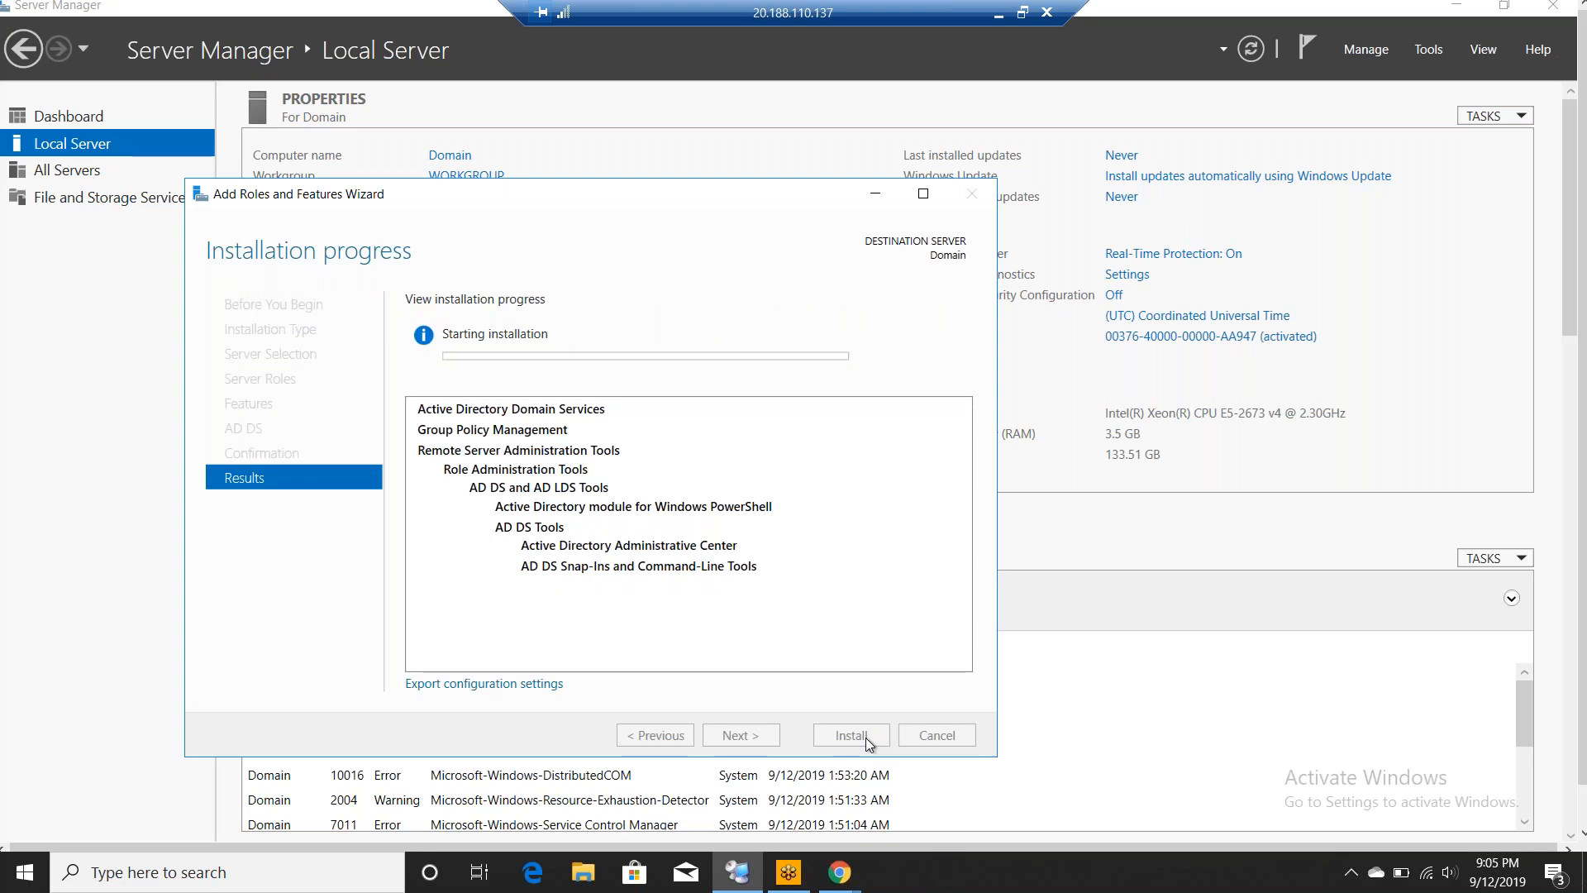
- In a new Notepad note, write '1. Basic configurations on domain server' and '2. Installed ADDS role on domain server'
right_click(36, 871)
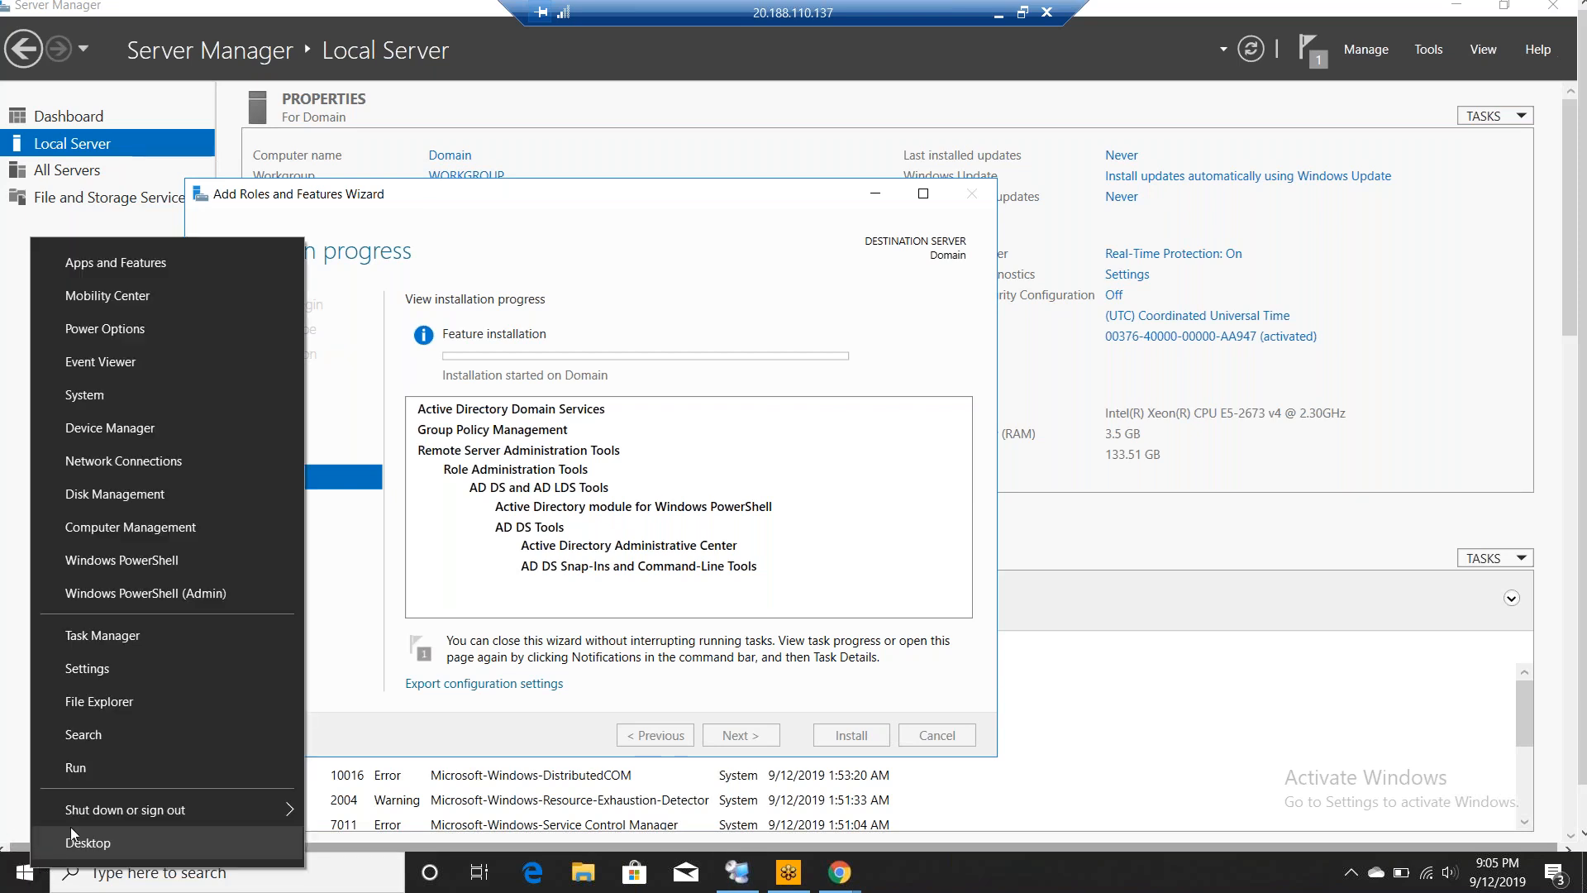
left_click(123, 763)
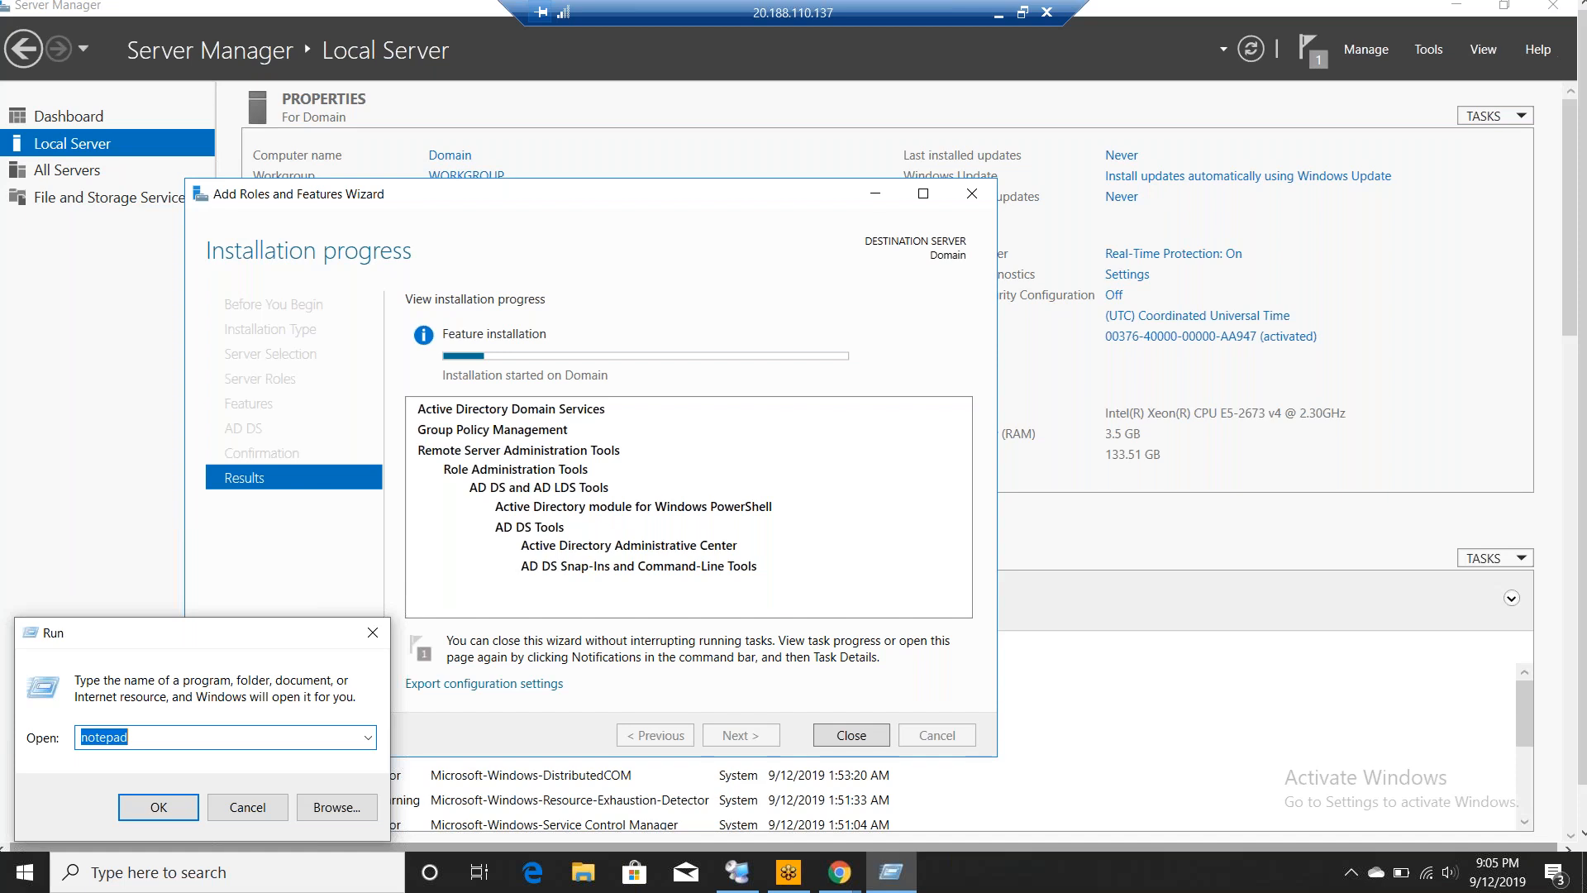
key("Escape")
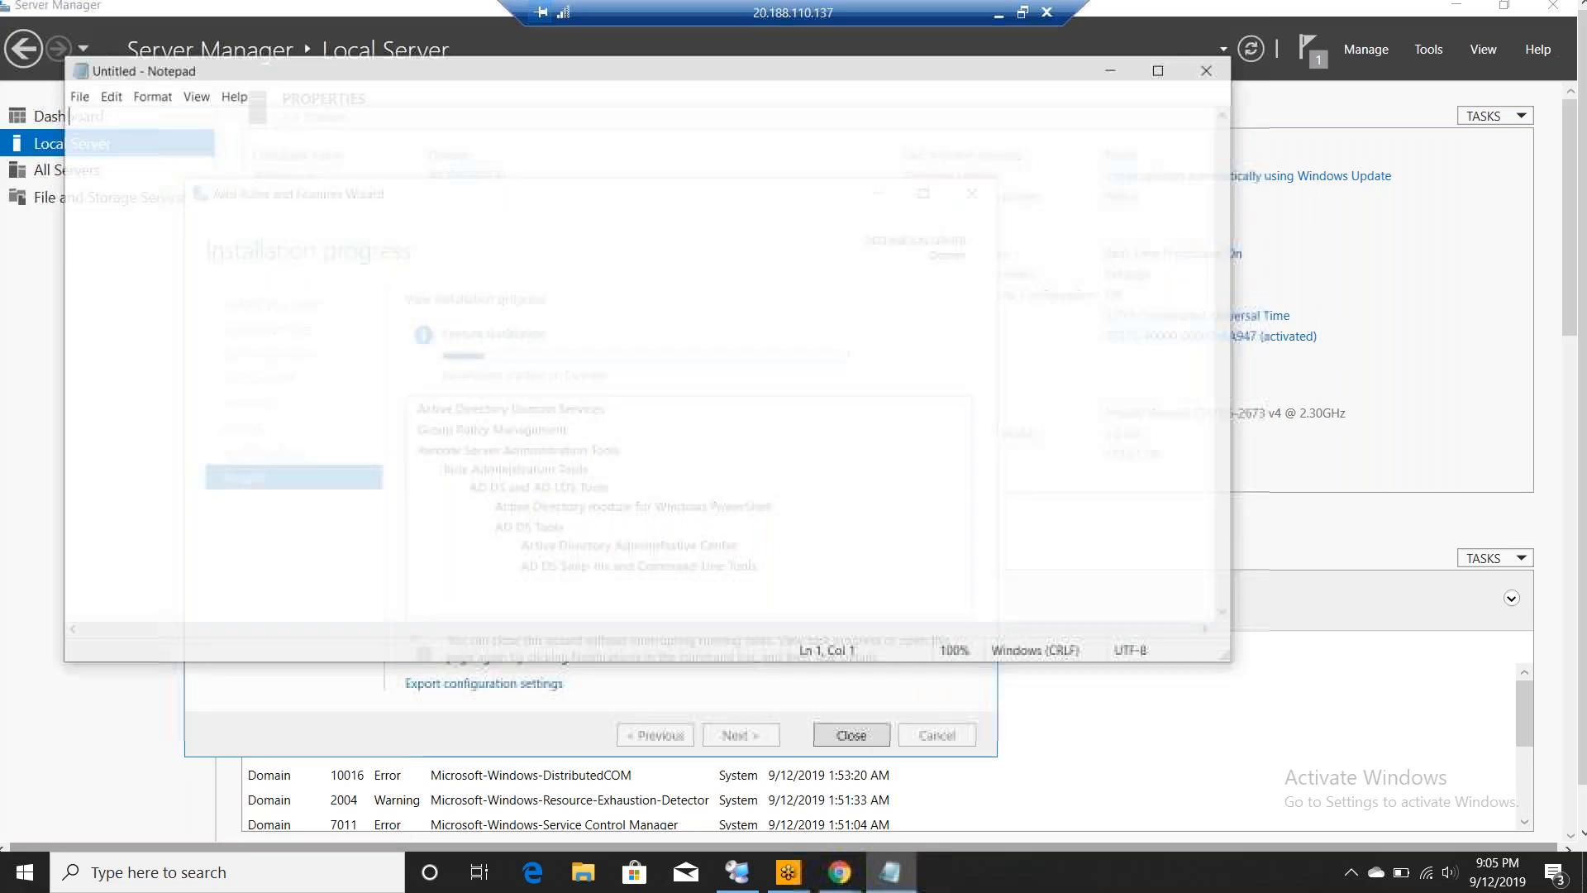
type("1.")
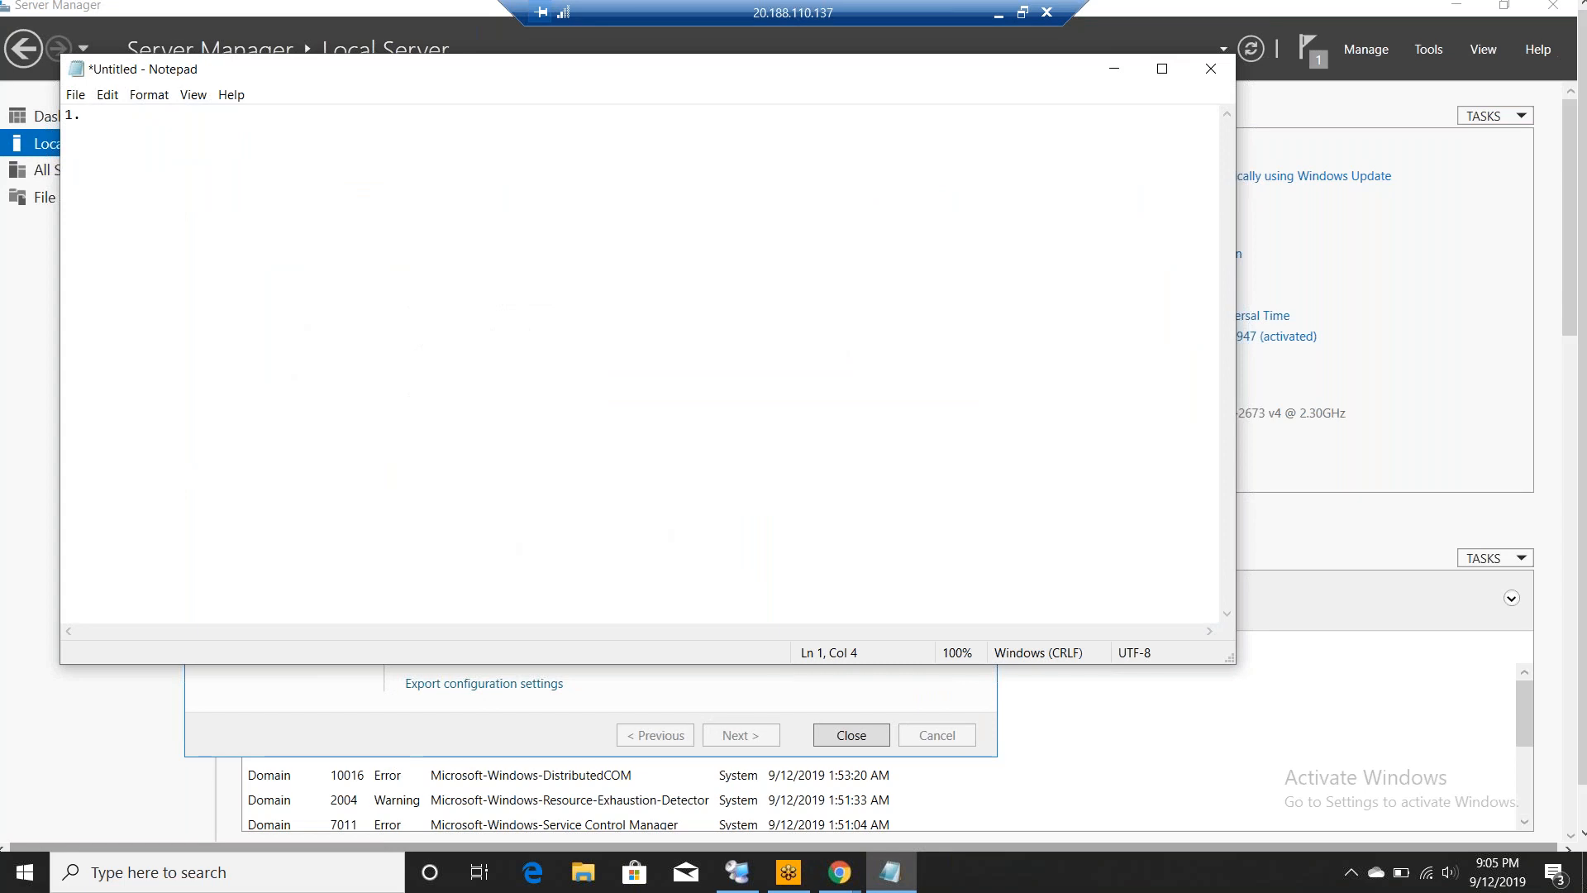
type("Basic co")
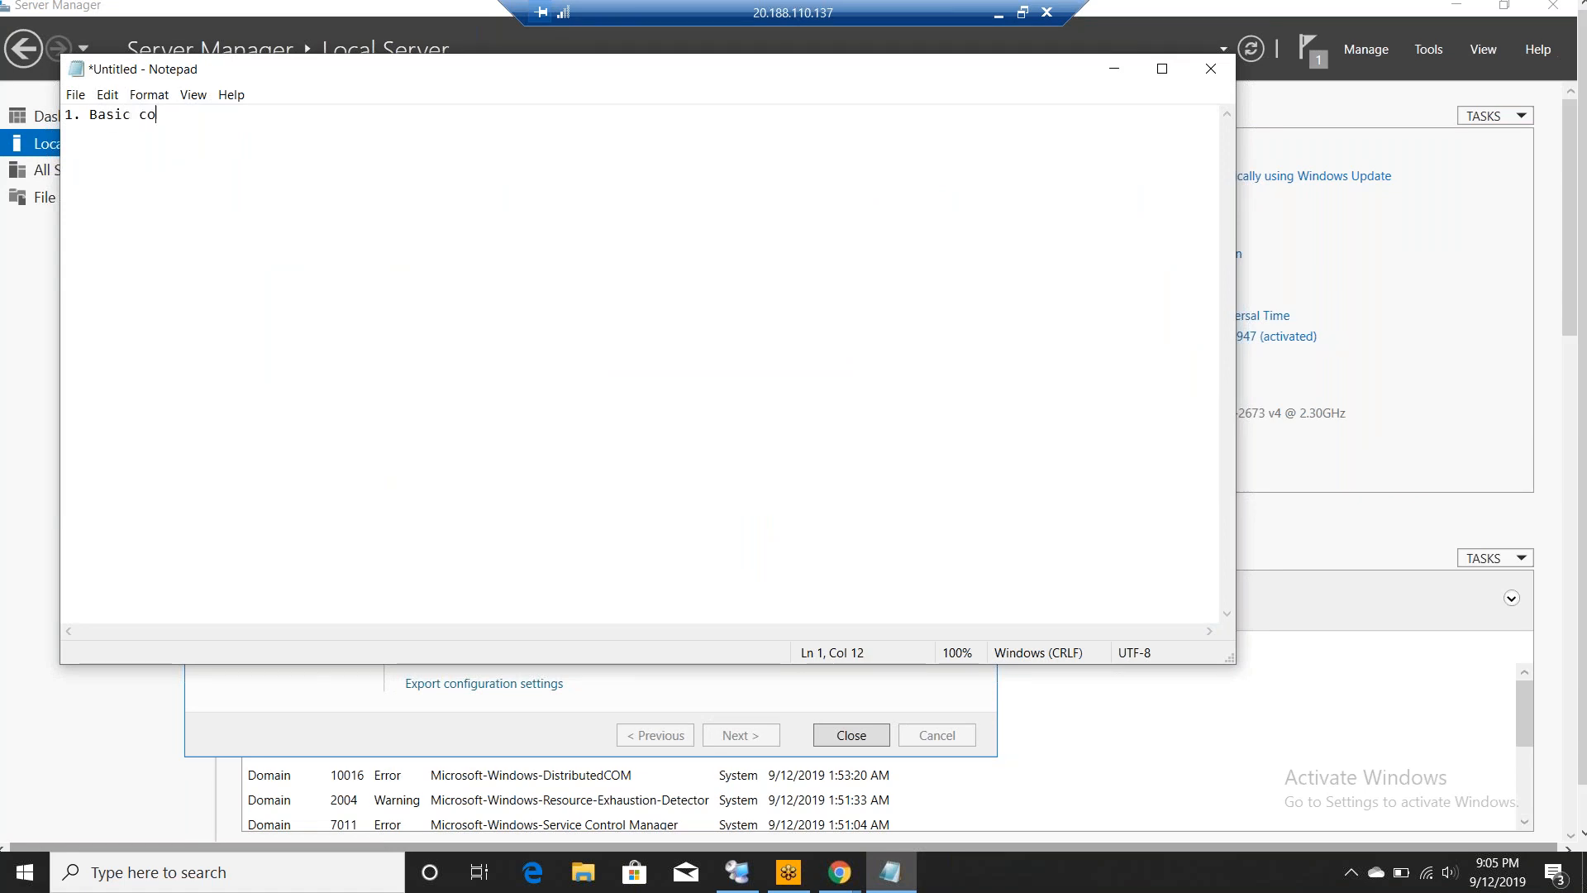
type("nfigurations on ")
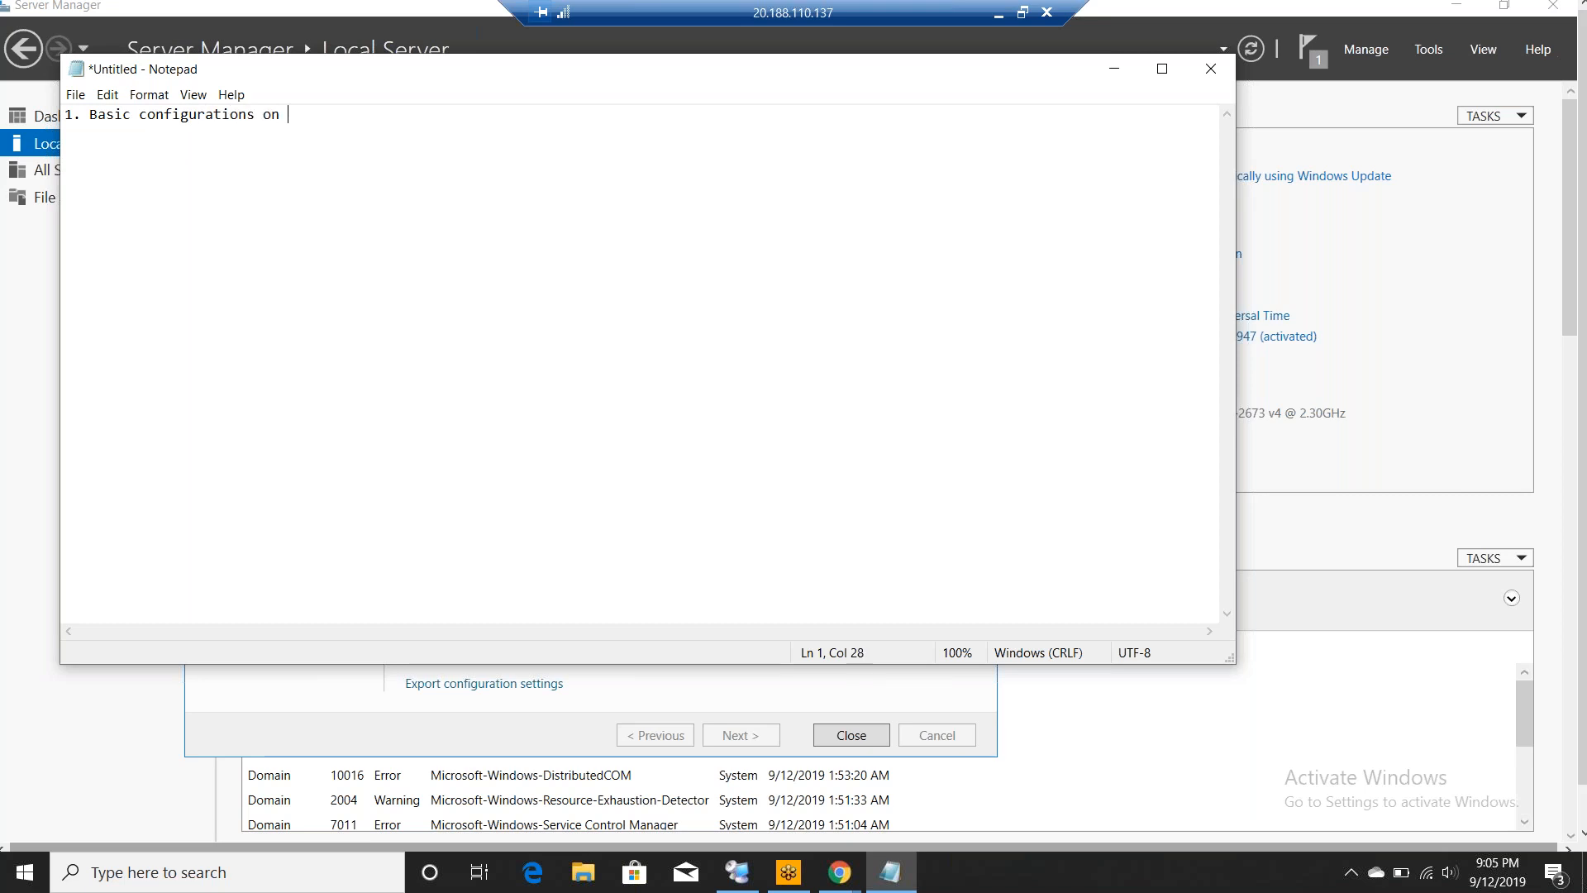
type("domain server")
key("Return")
type("2. Installed ADDS ")
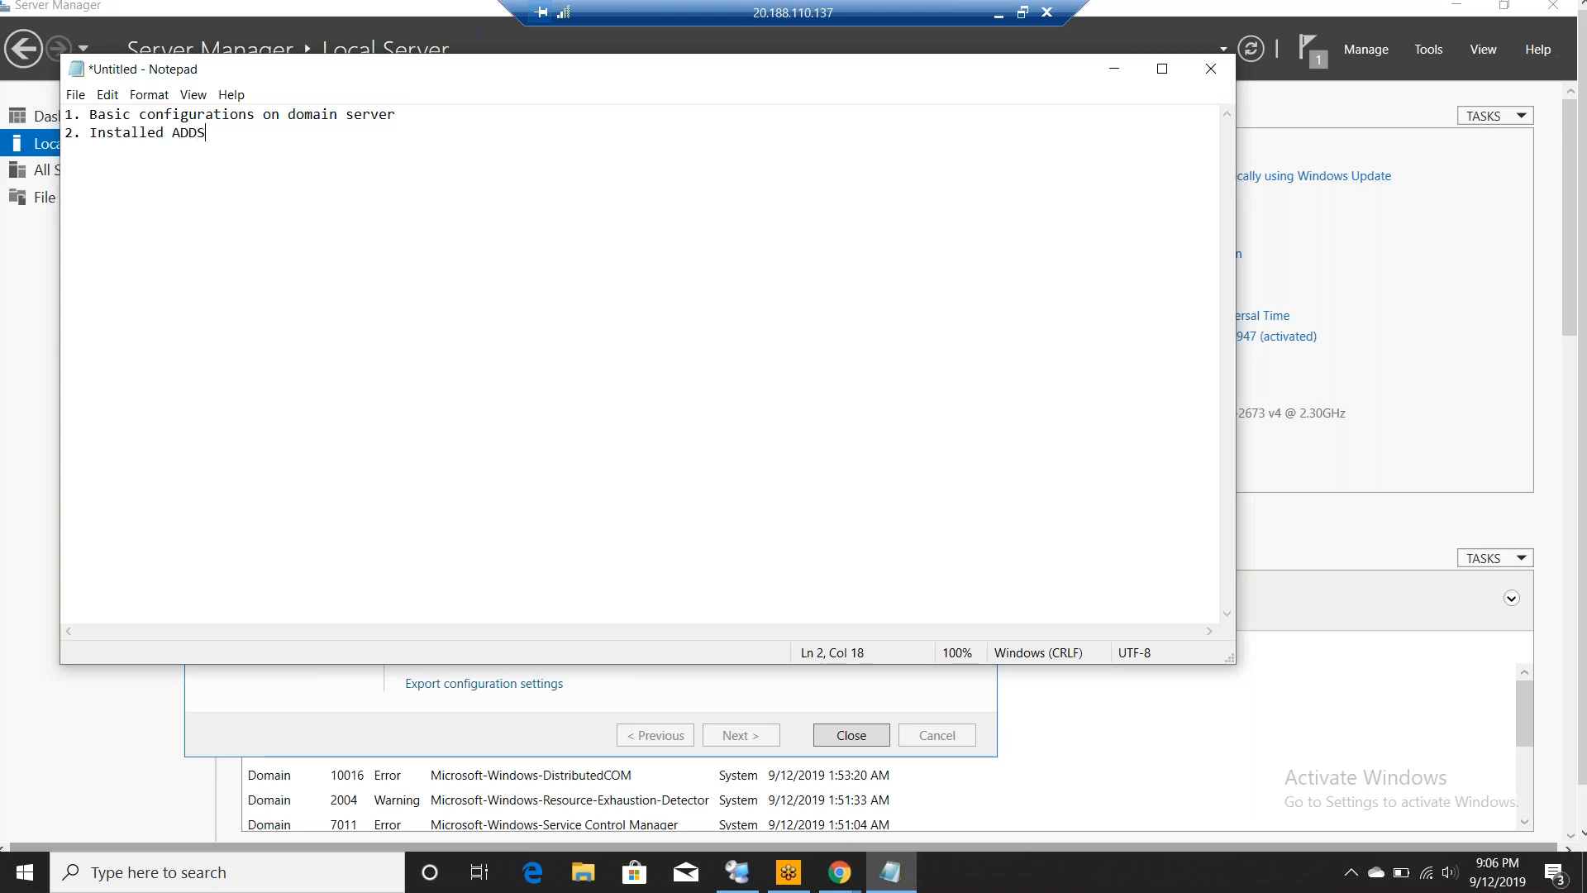
type("role on domain server")
- Set the note's font size to 18 and start a third line
left_click(156, 96)
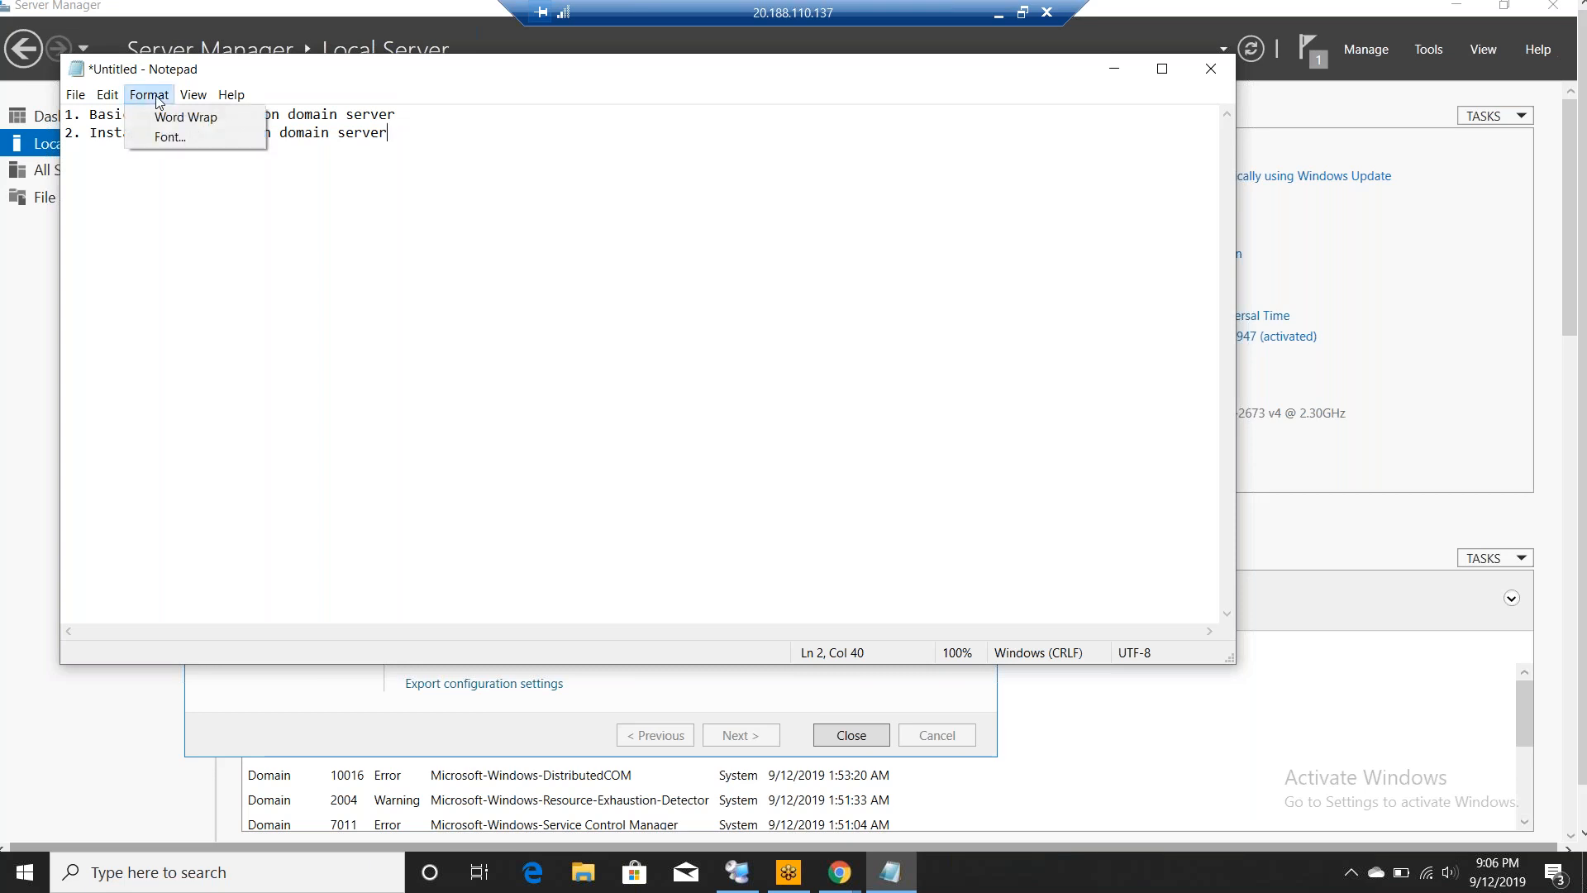
left_click(176, 138)
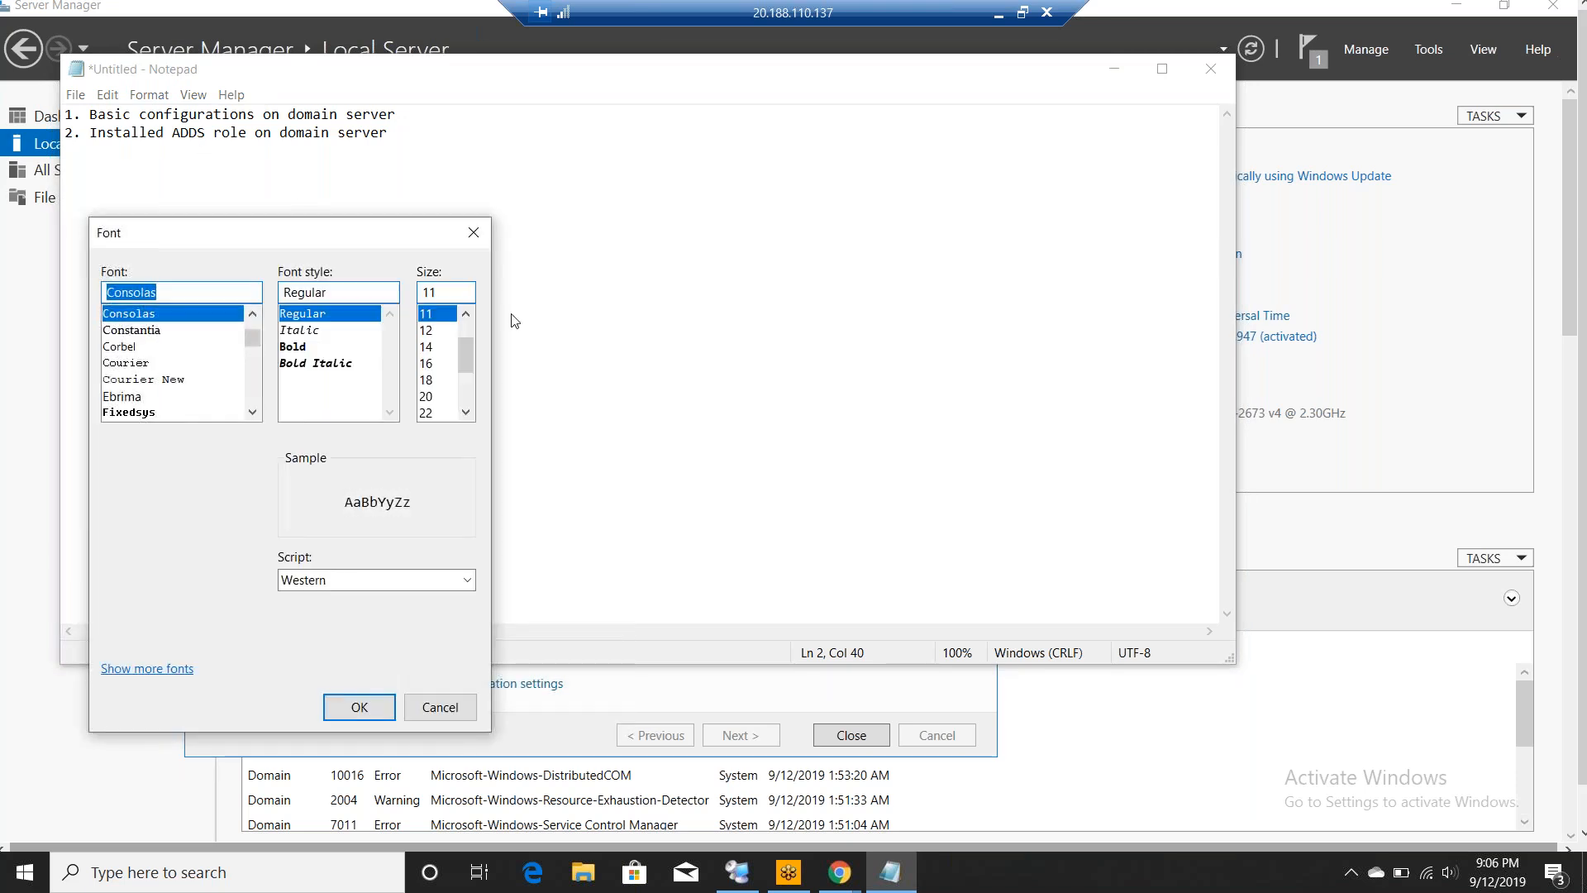
left_click(427, 379)
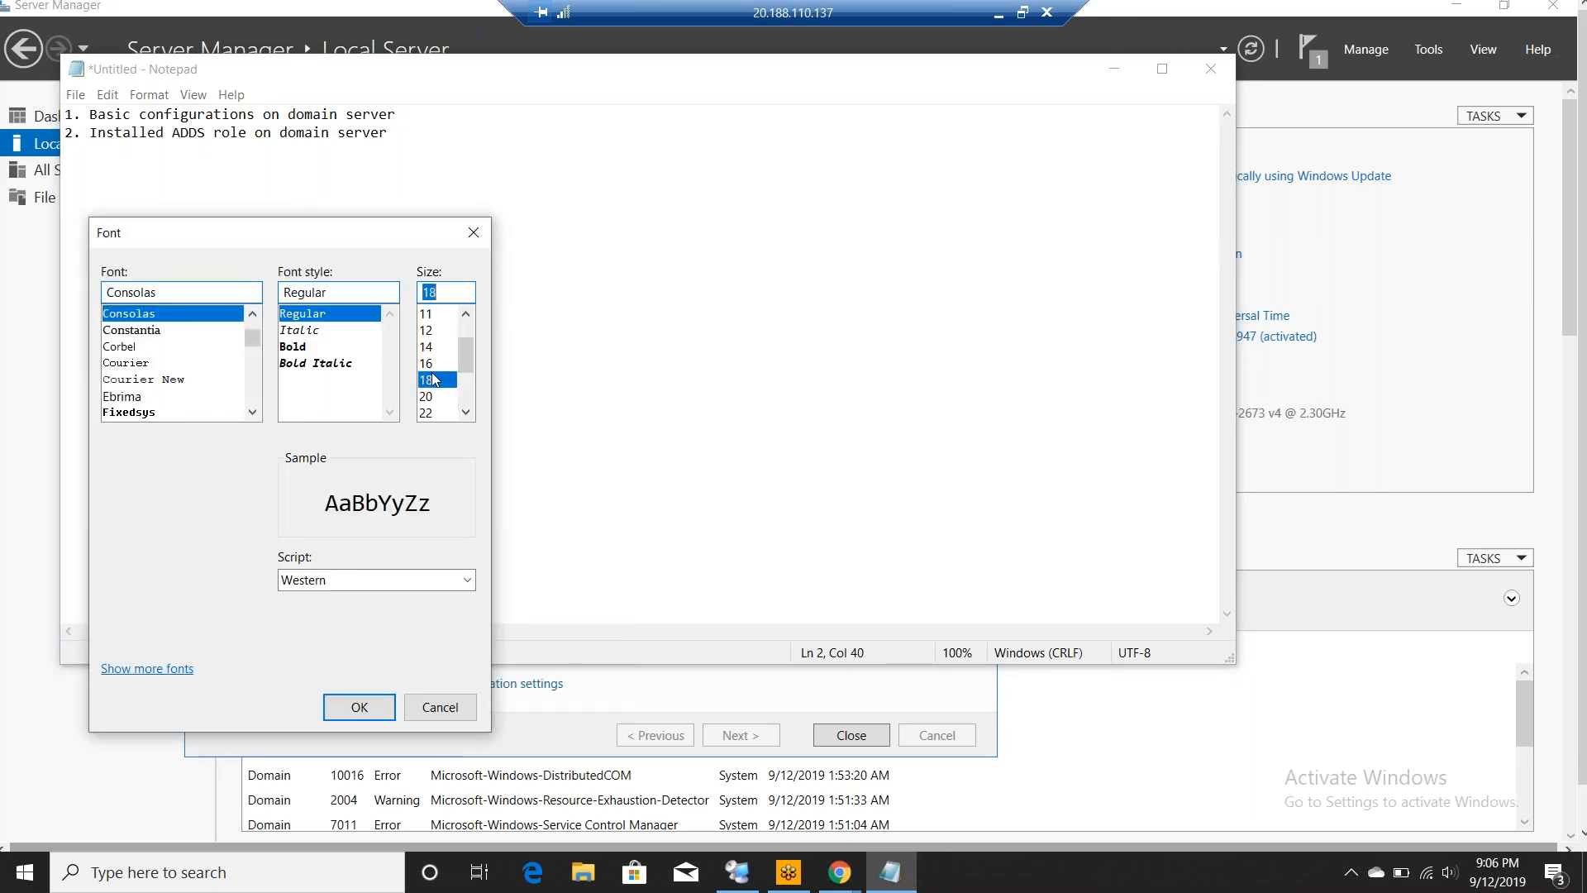
left_click(360, 704)
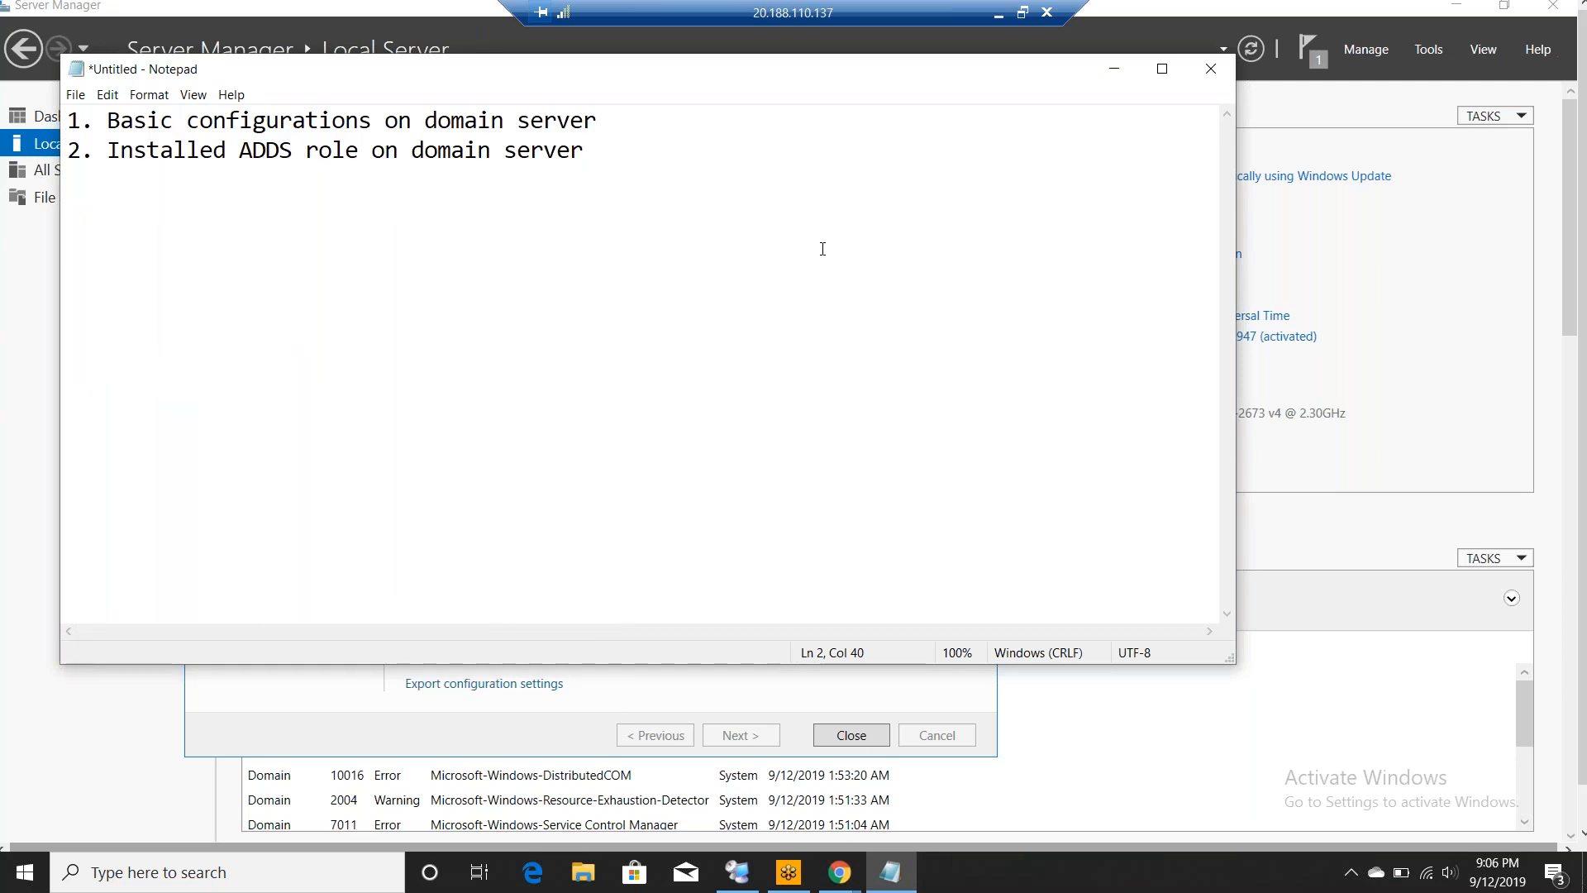
key("Return")
- Add the line '3. Promote Domain Server as the domain controller + DNS'
type("3. ")
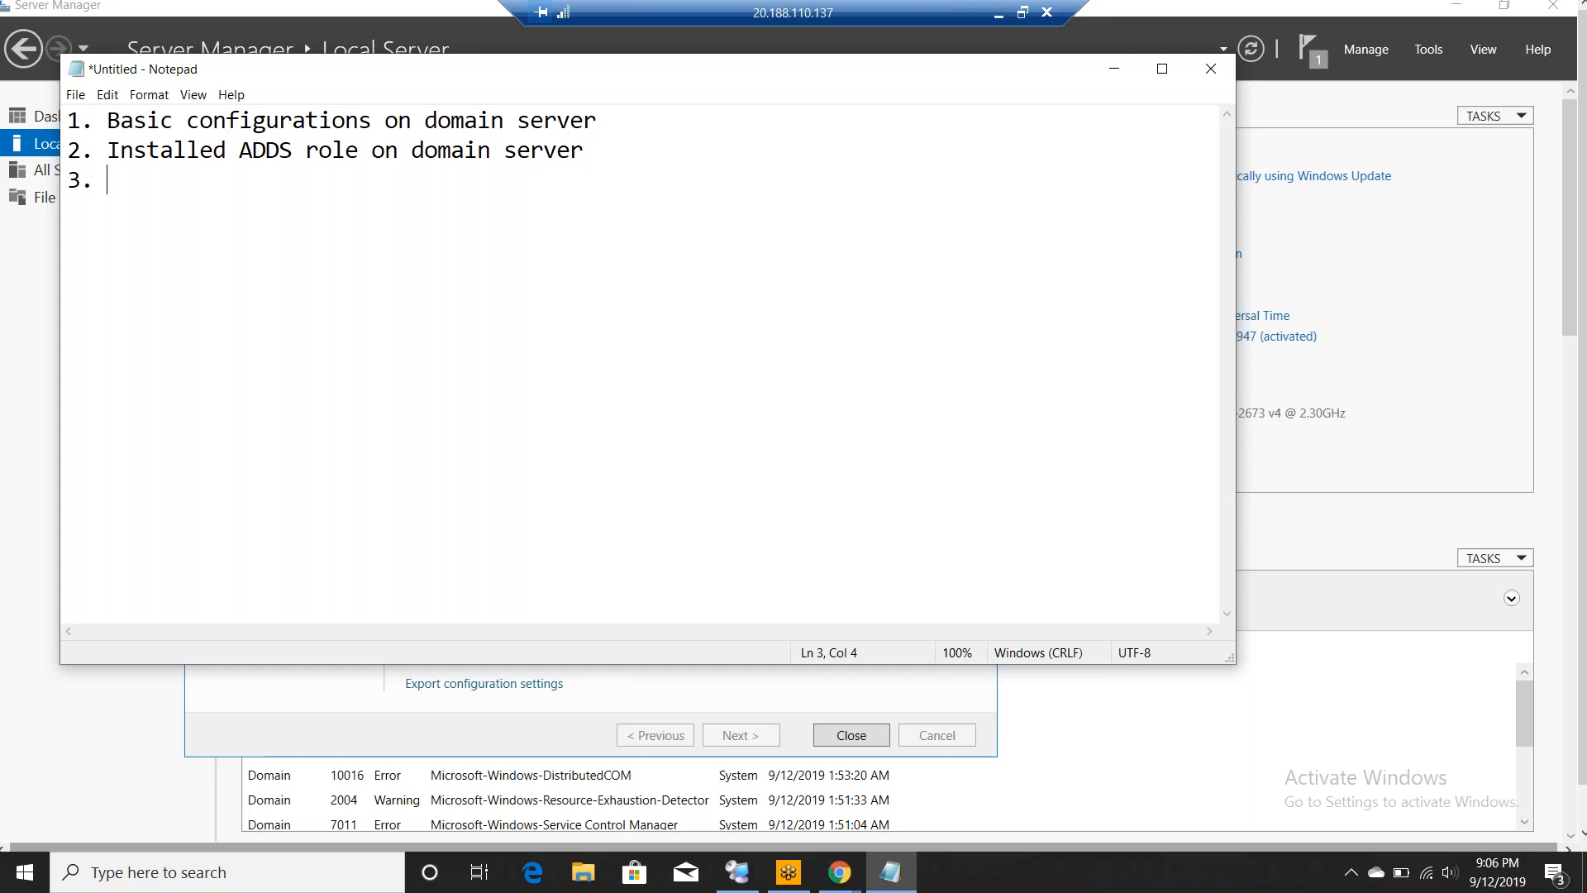
type("Prot")
key("BackSpace")
type("moted")
key("BackSpace")
key("BackSpace")
type("Domain S")
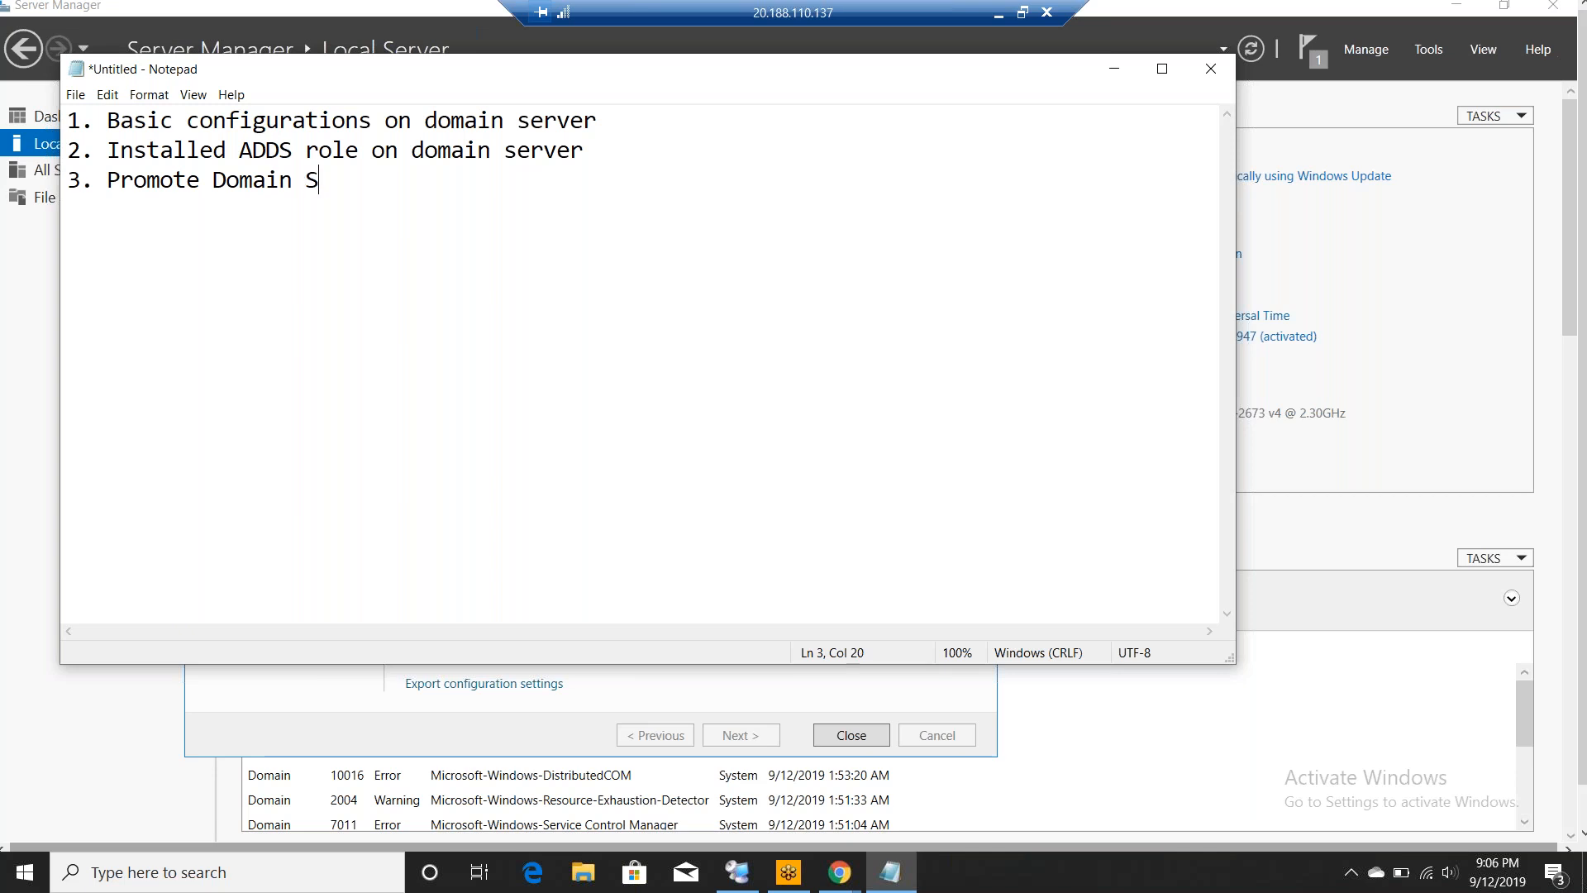
type("erver as the")
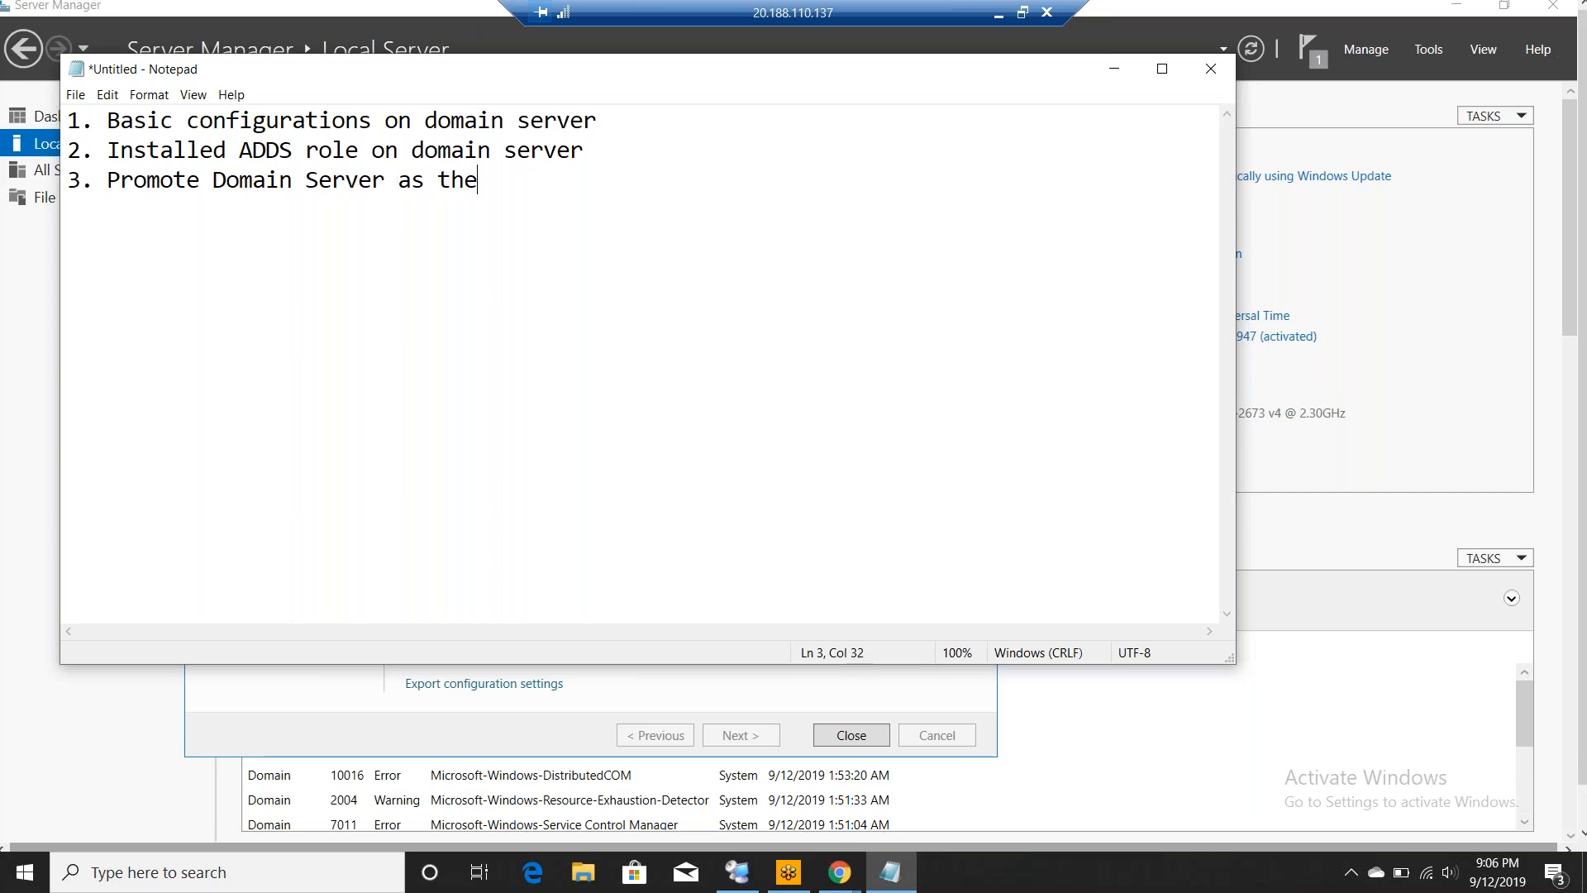
type(" domain controller ")
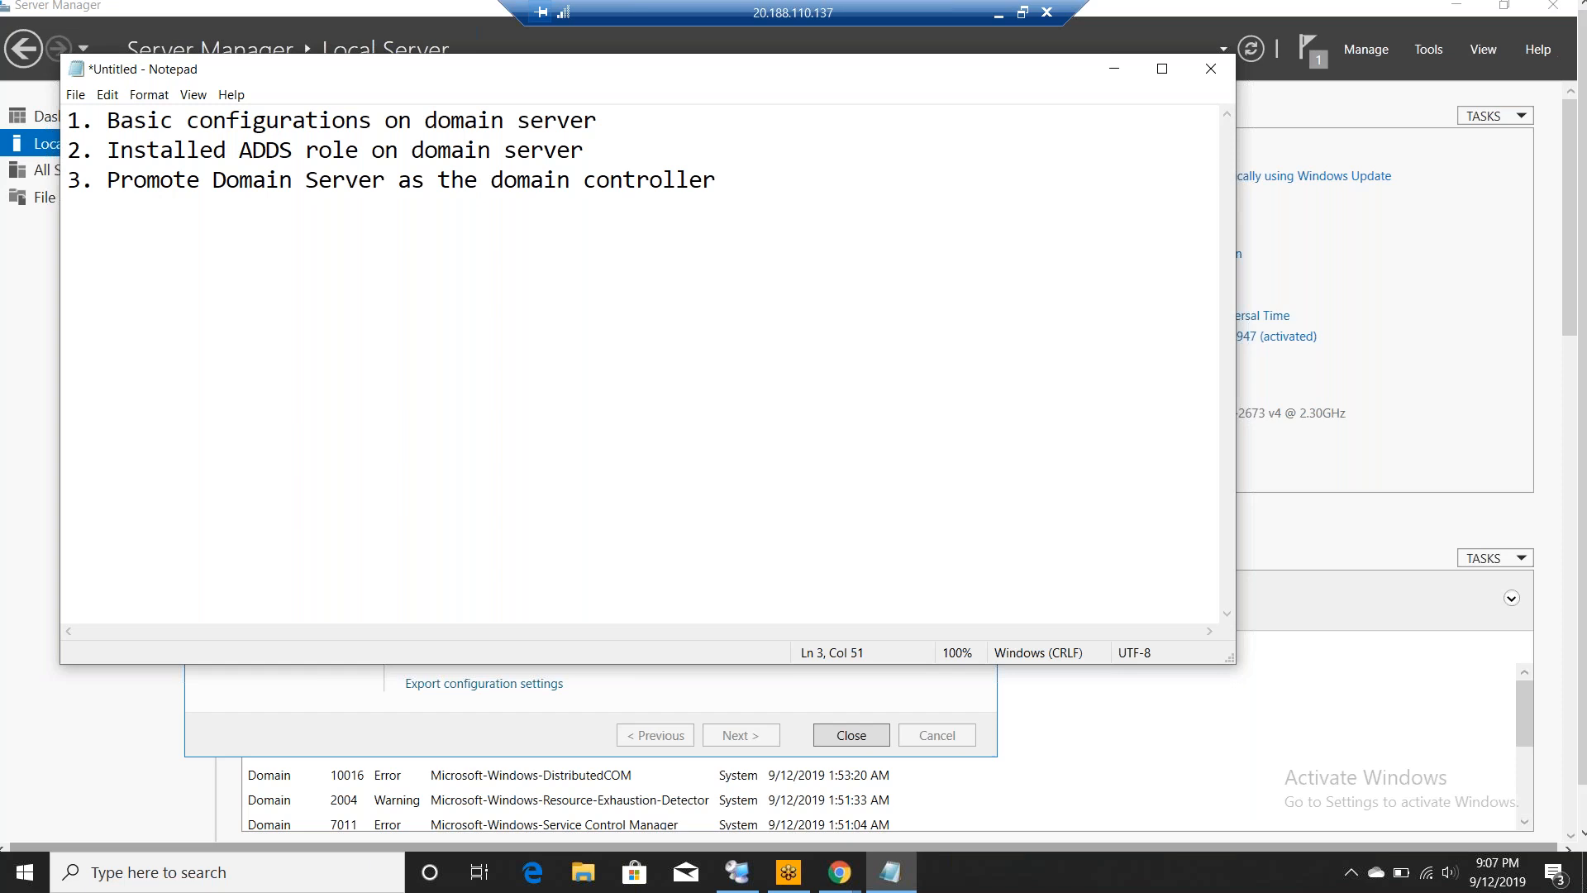
type("+ DNS")
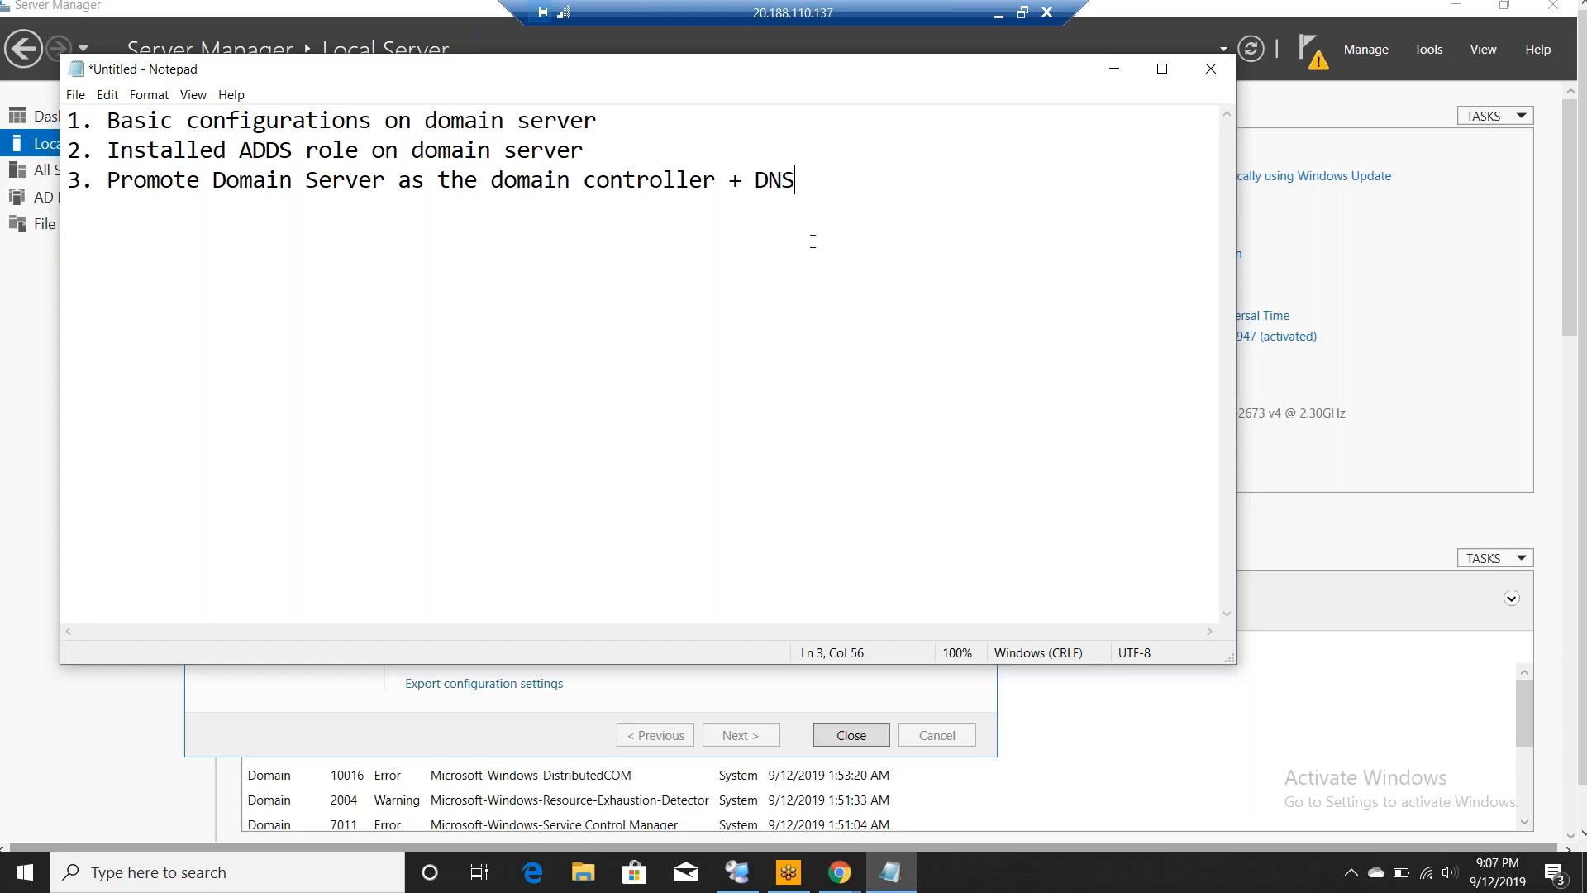
- Append ': Done' to steps 1 and 2, then minimize Notepad
left_click(664, 117)
type(": ")
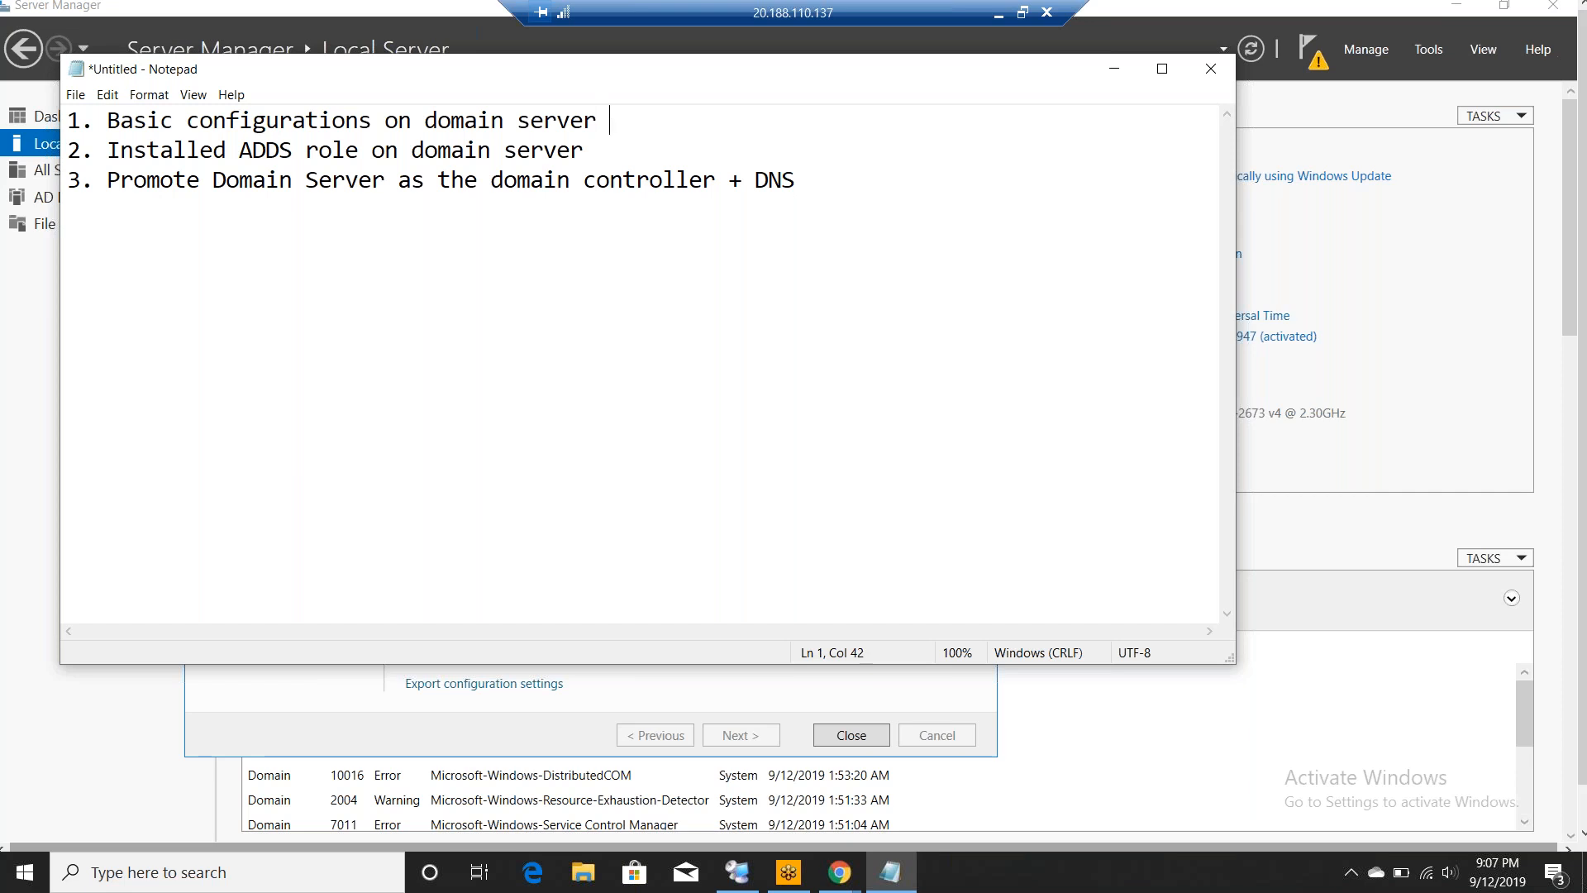
type("Done")
key("Down")
type(": D")
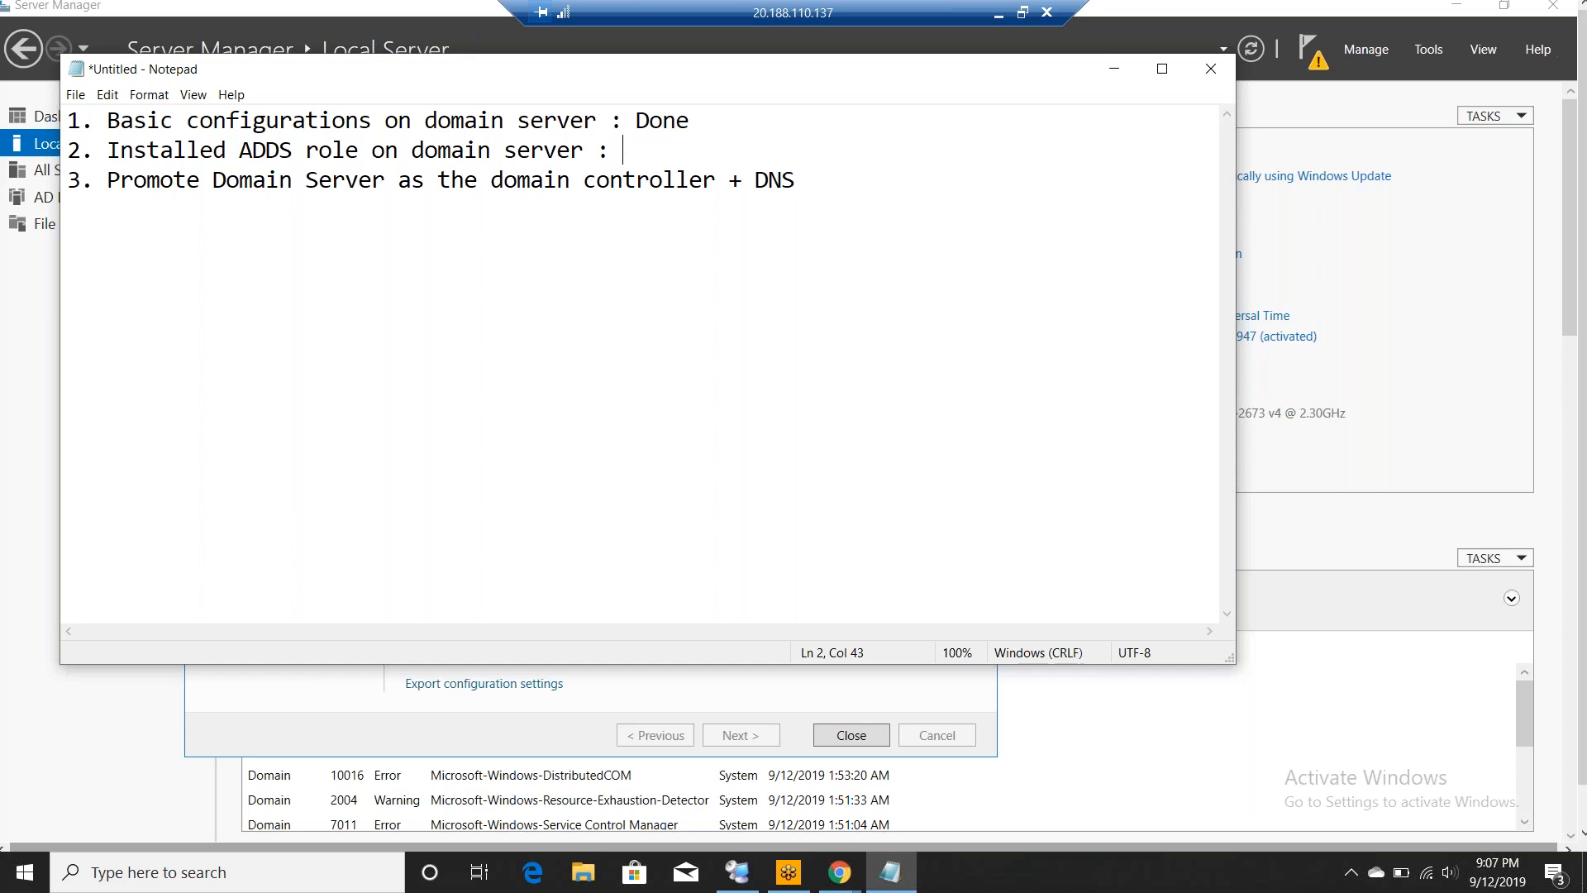
type("one")
left_click(852, 169)
left_click(1111, 75)
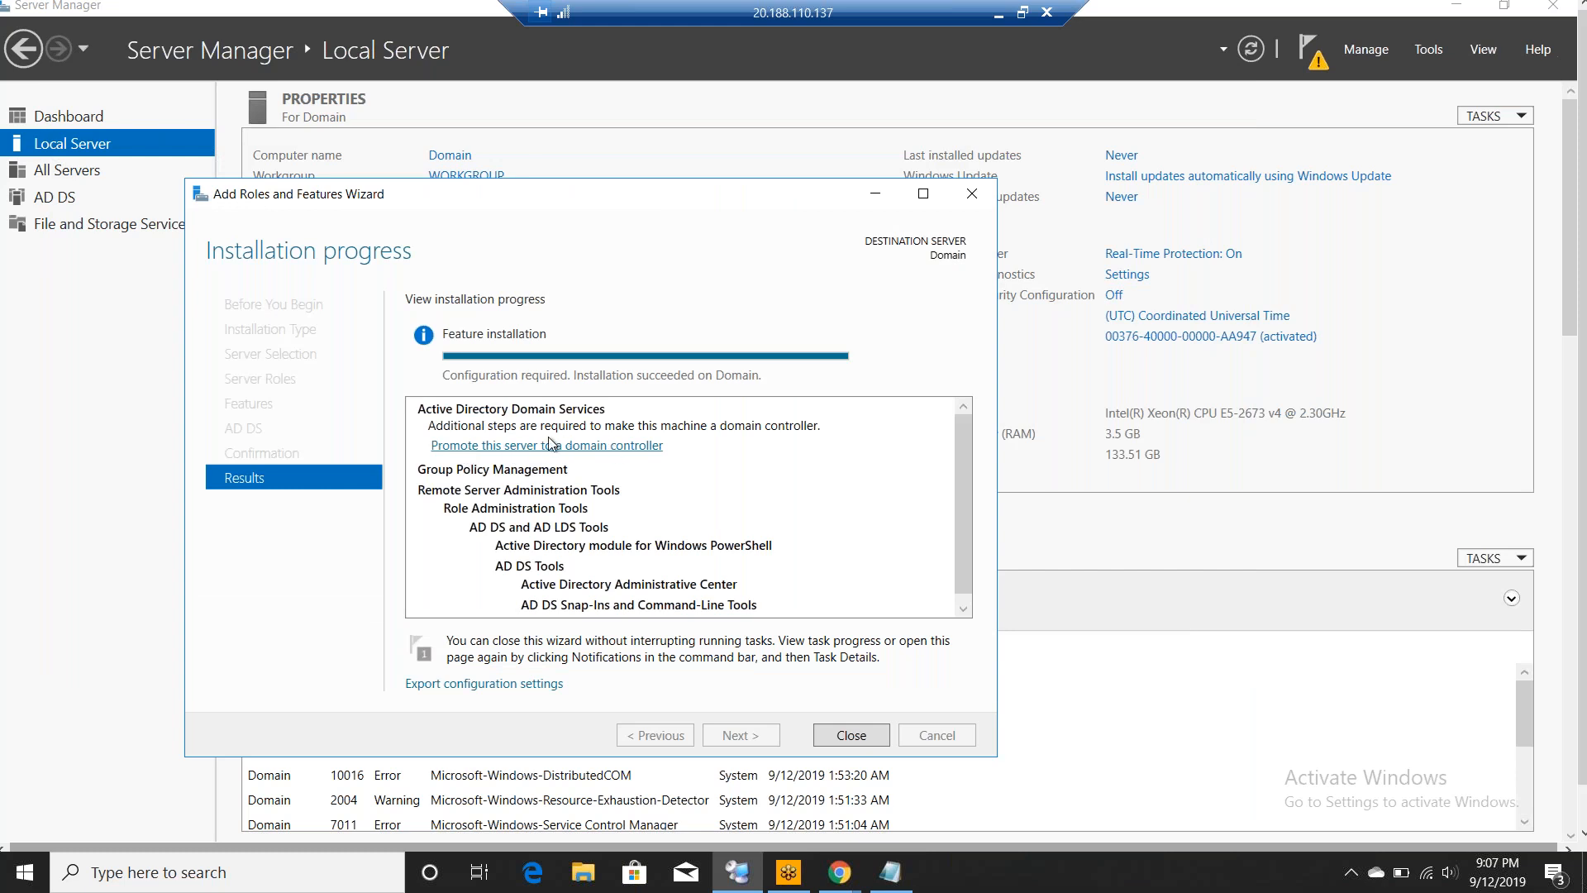
- Close the finished roles wizard and choose 'Promote this server to a domain controller' from notifications
left_click(854, 736)
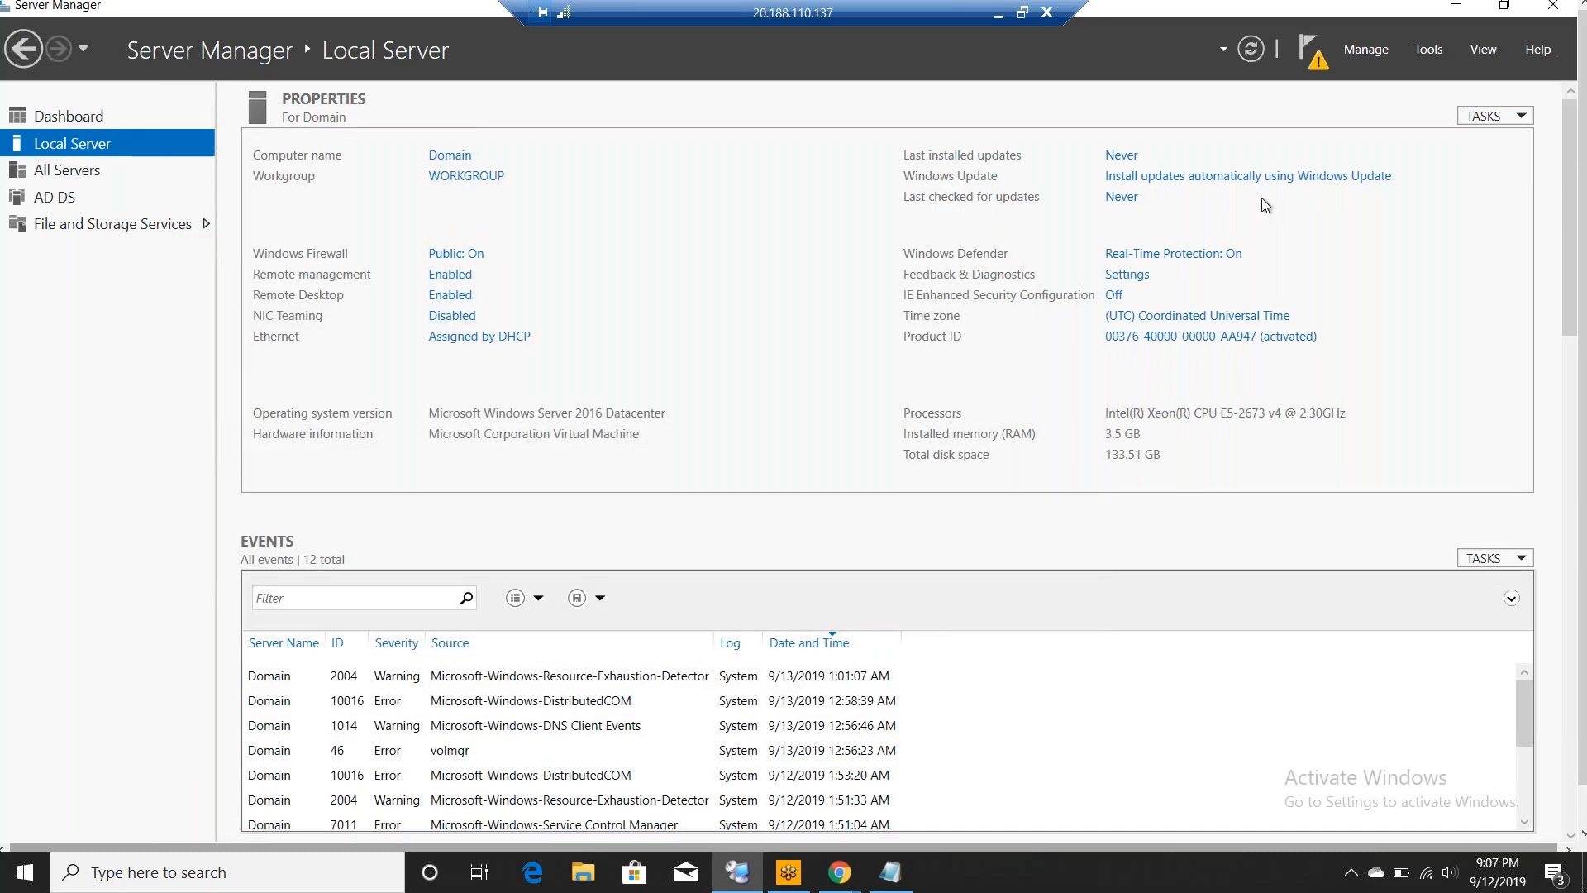
left_click(1315, 65)
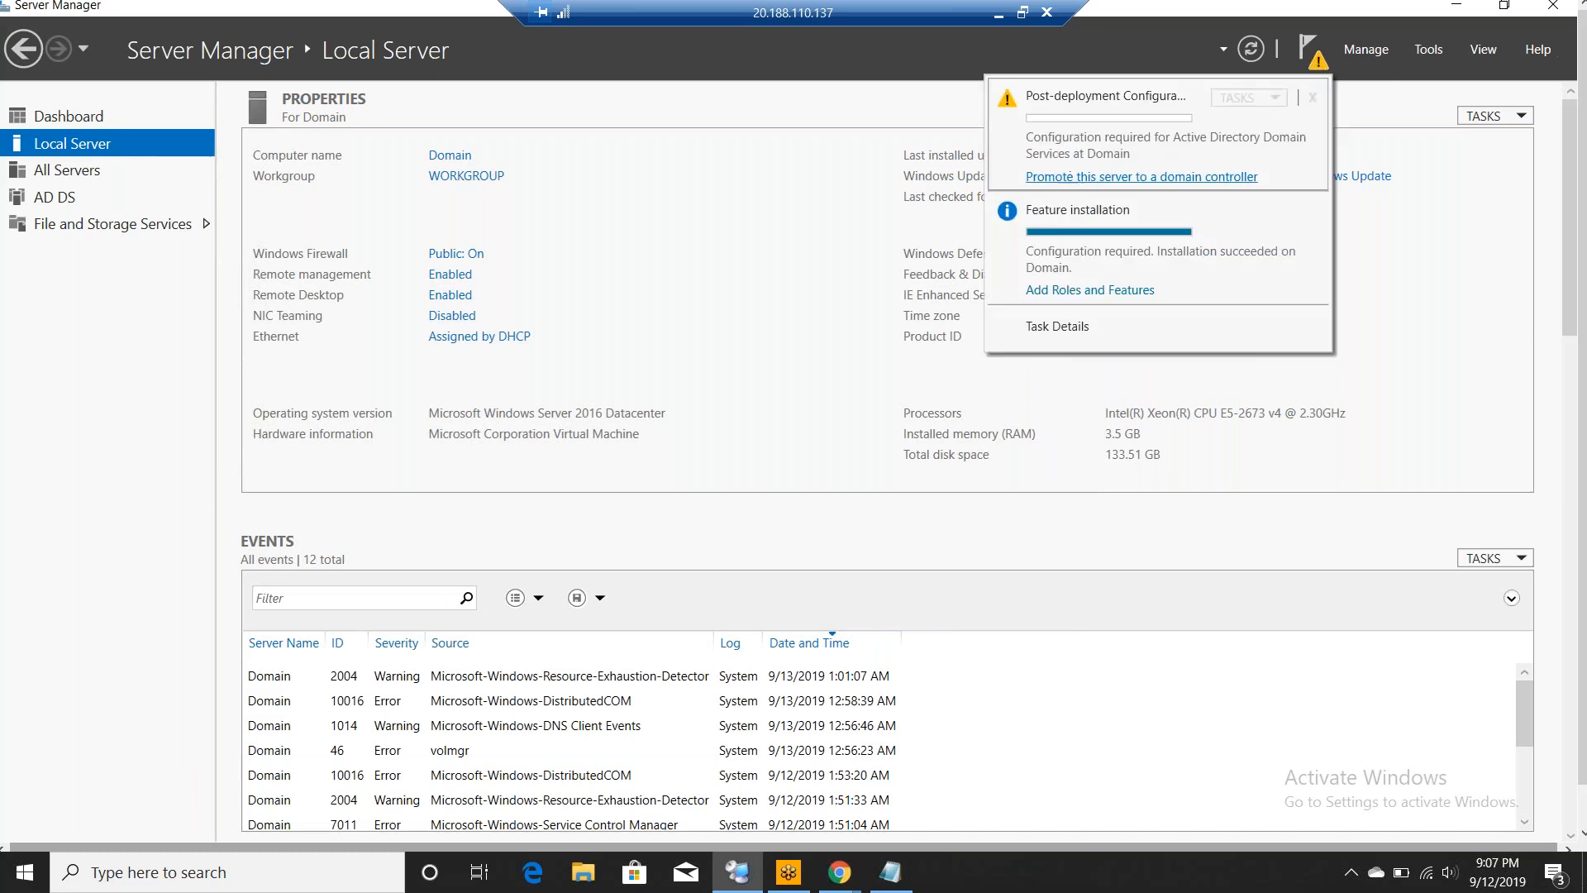
left_click(1180, 178)
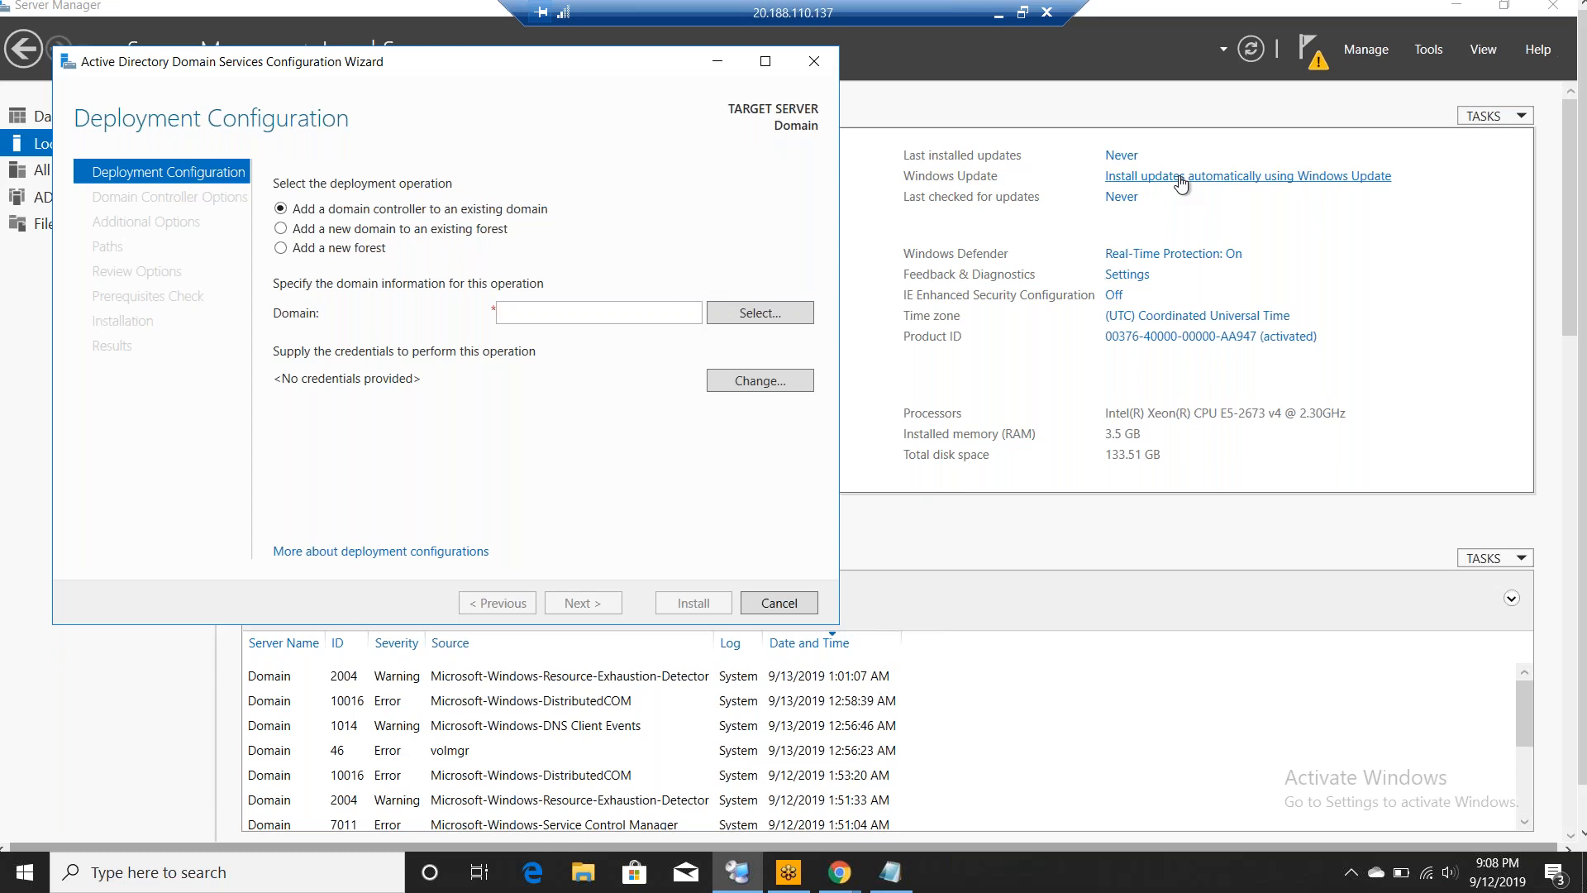
- Choose 'Add a new forest' with root domain name lab.com and continue
left_click(282, 249)
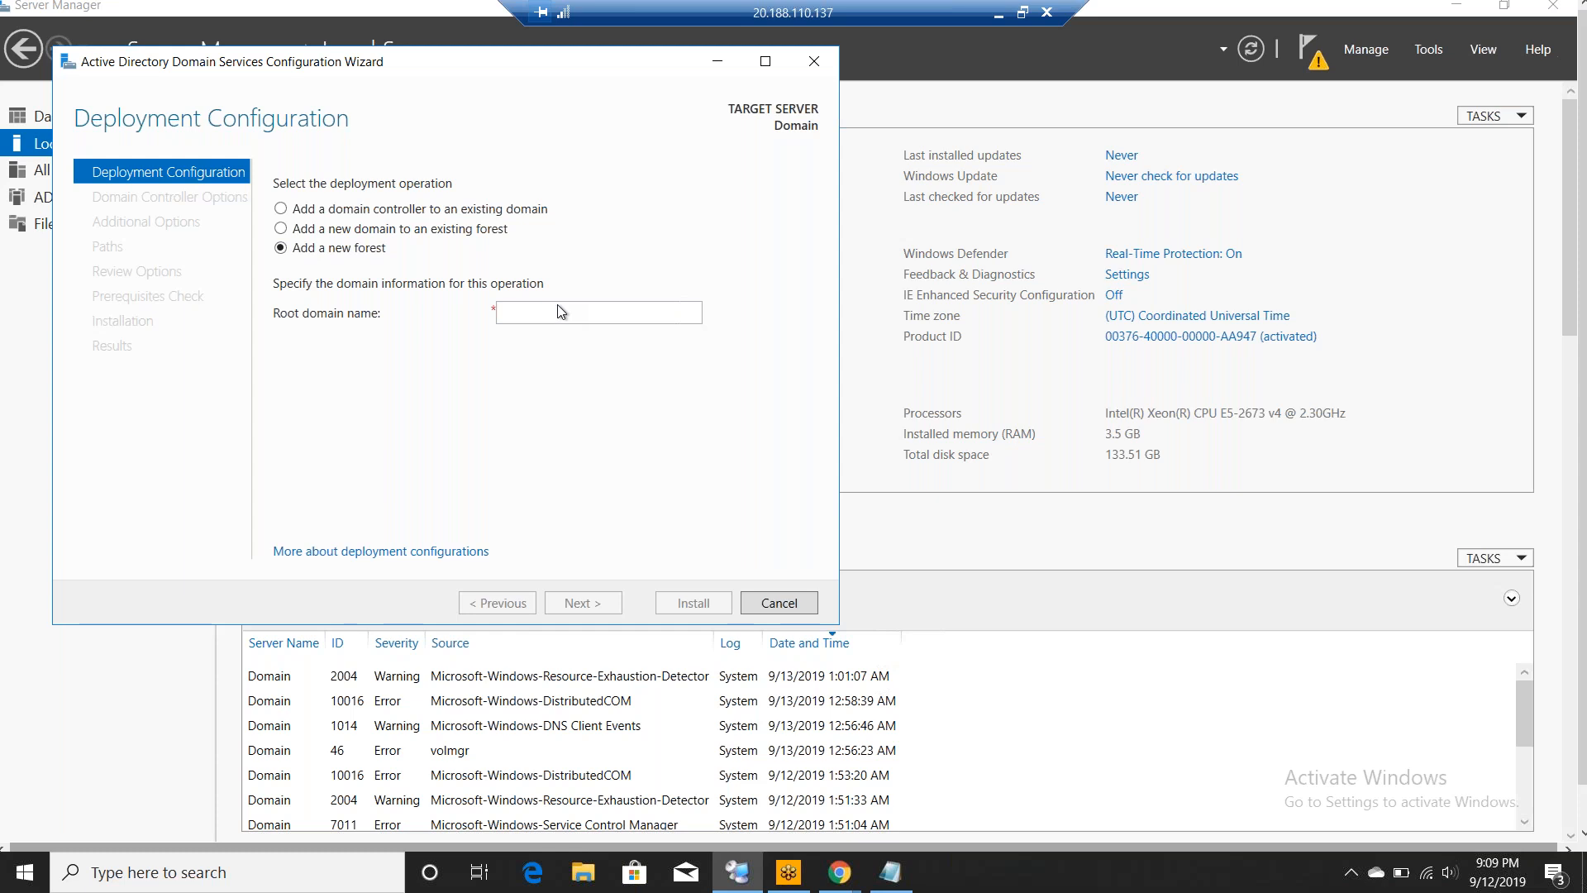
left_click(585, 312)
type("lab.com")
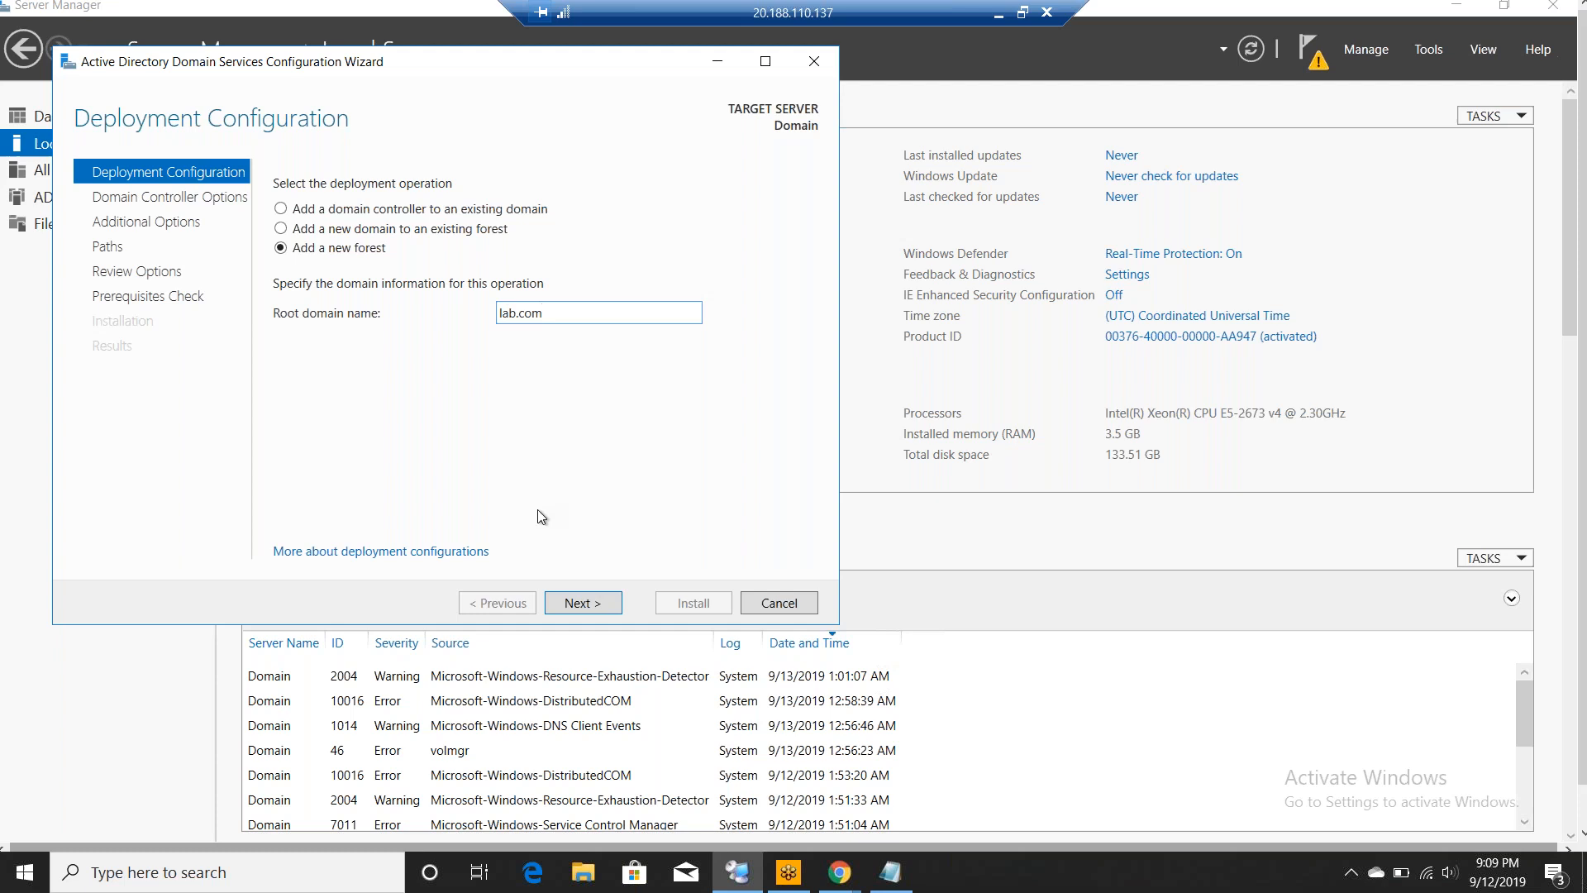
left_click(584, 602)
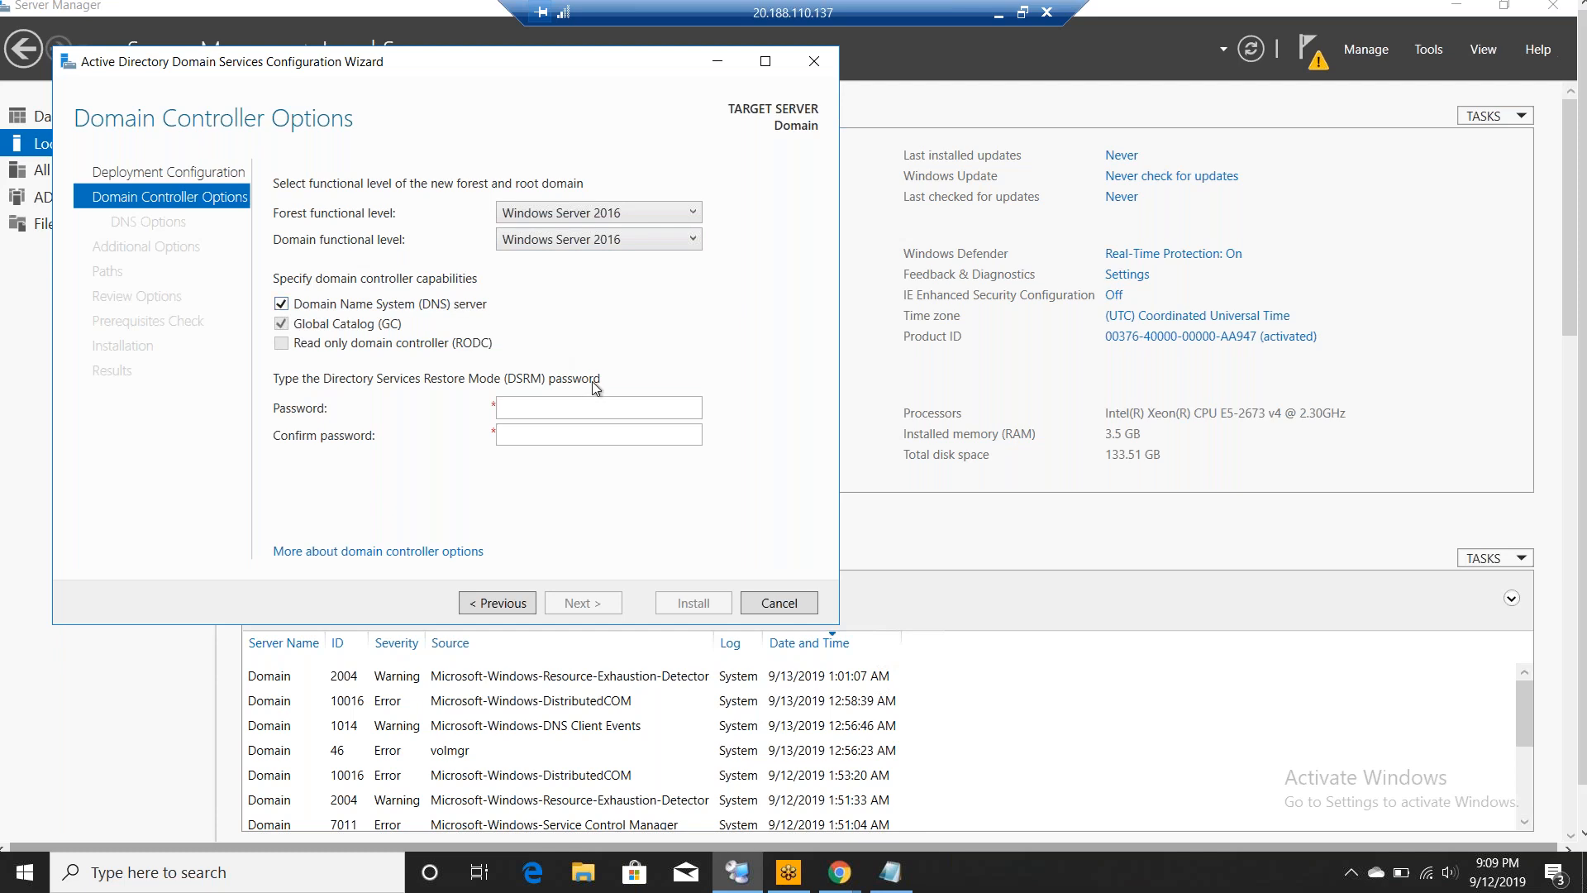
- Enter the Directory Services Restore Mode password and its confirmation, then continue to DNS Options
left_click(578, 409)
type("P")
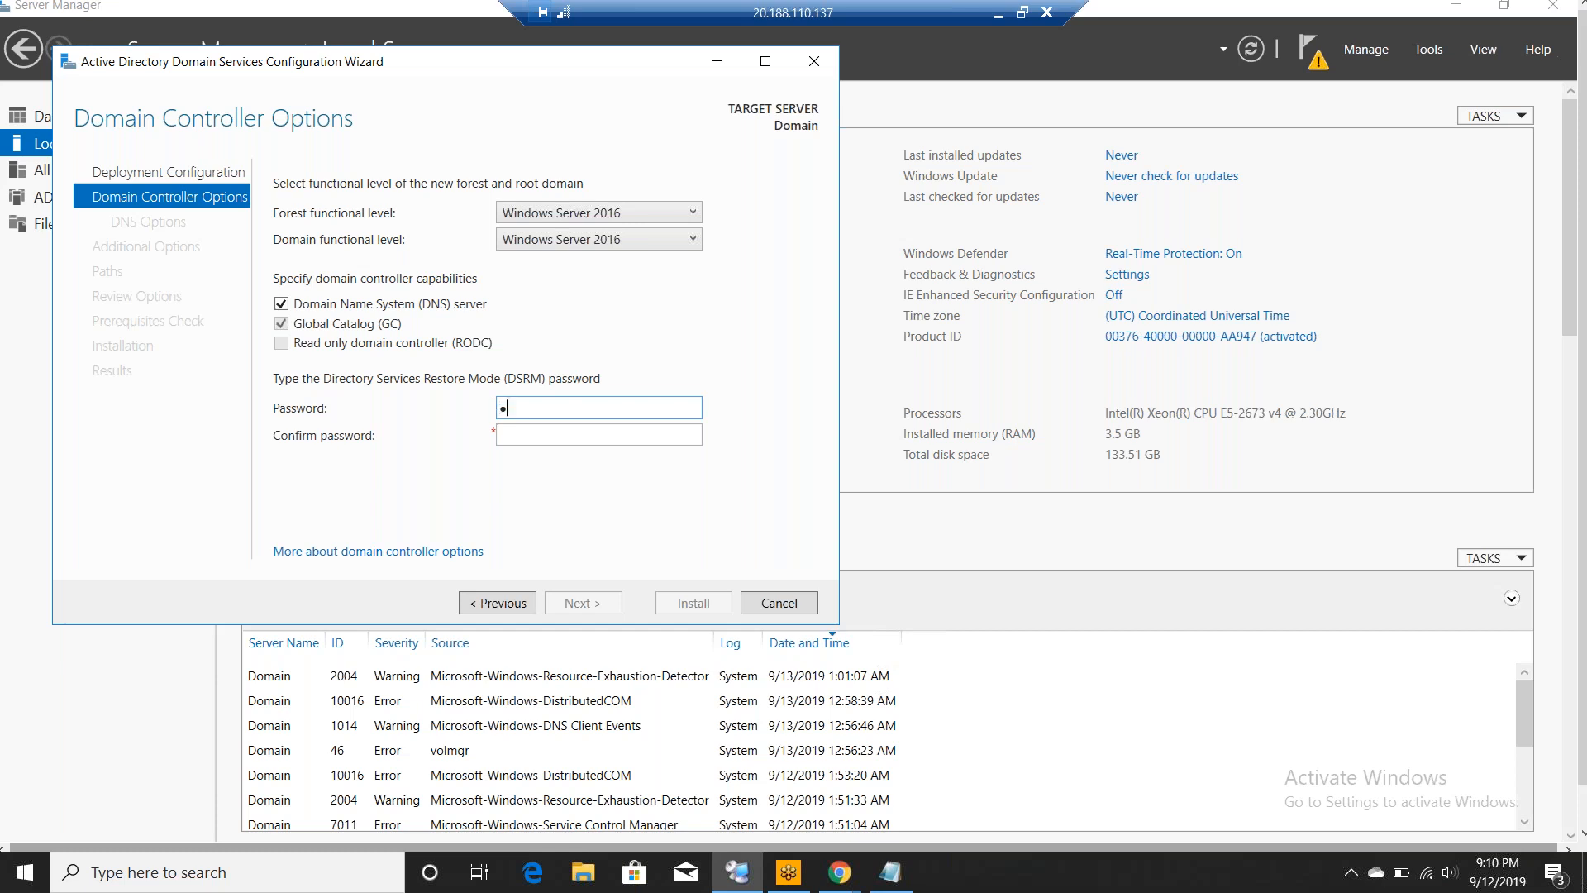
type("@ssw0rd123456")
key("Tab")
type("Password@12345")
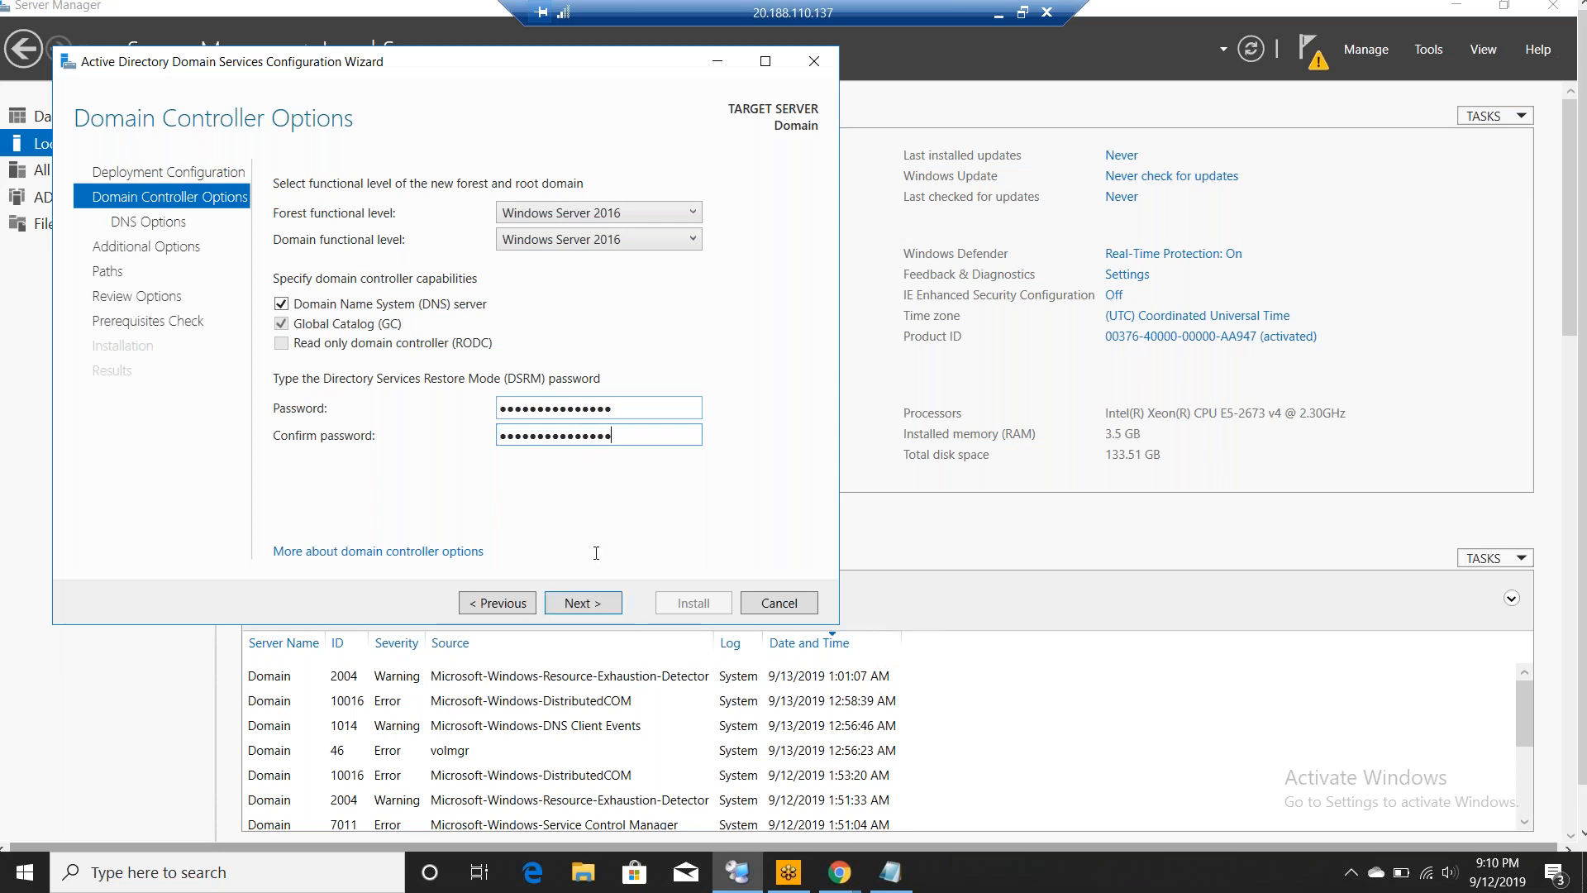
left_click(589, 601)
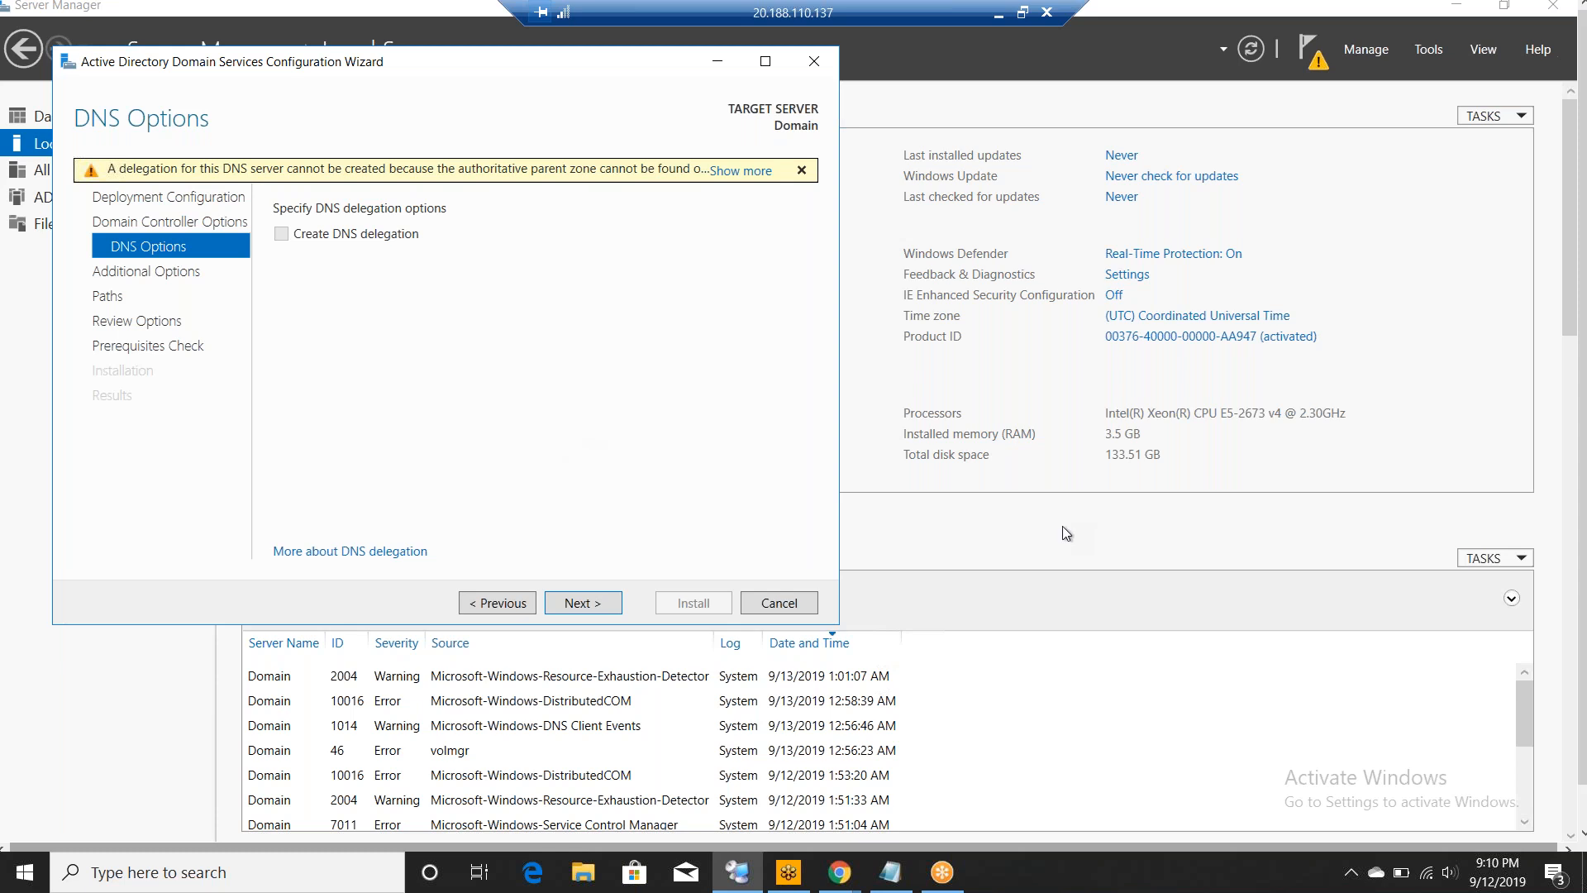
- Leave Create DNS delegation unchecked and advance to Additional Options
left_click(598, 607)
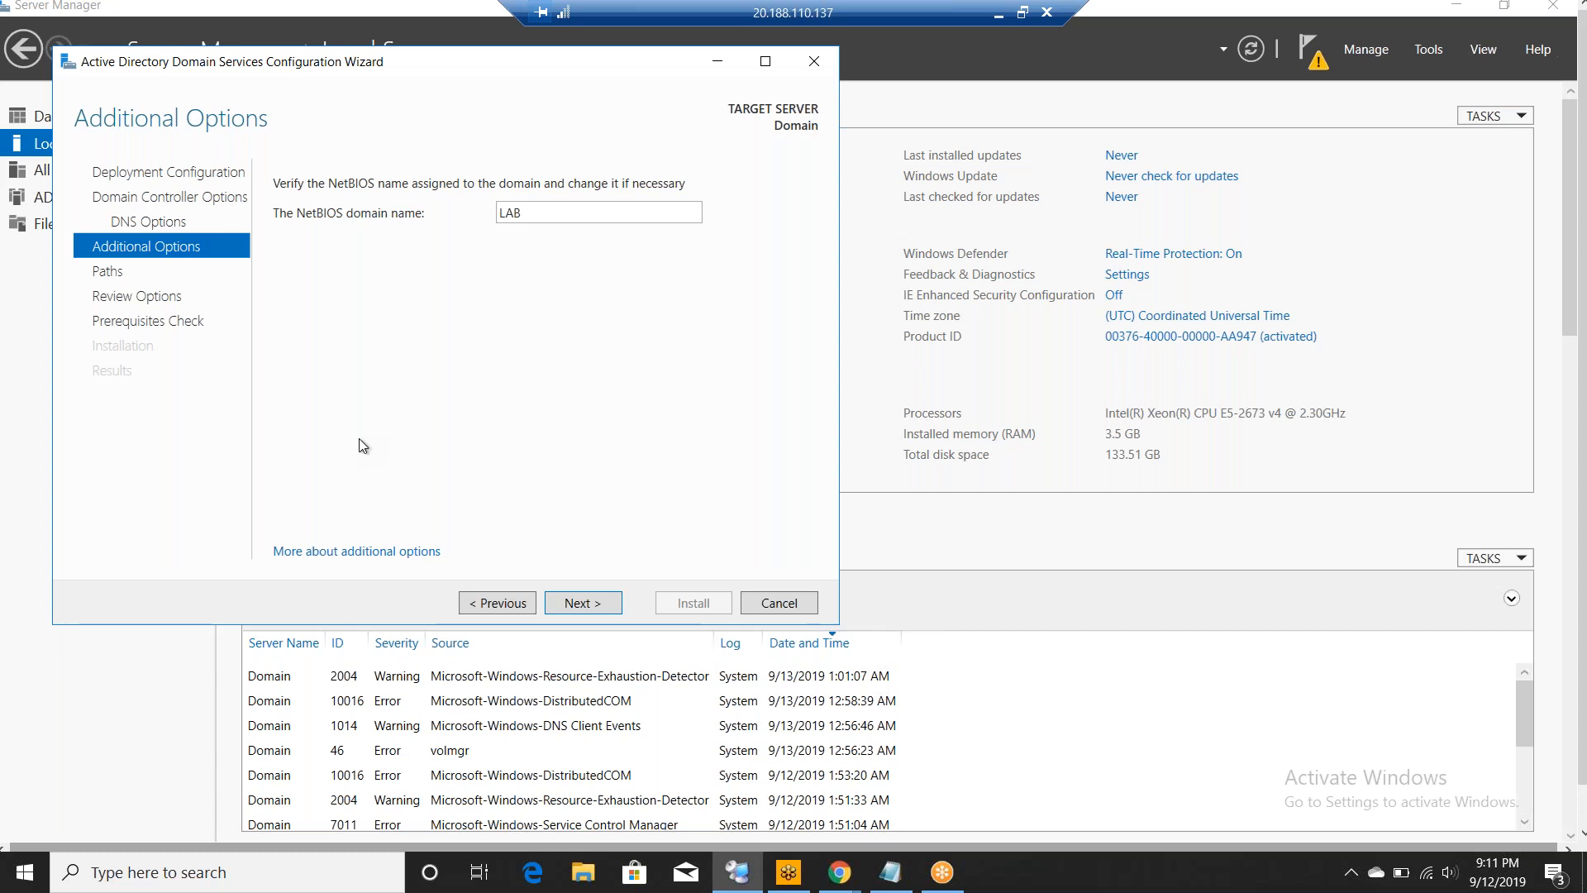
- Accept NetBIOS name LAB, default NTDS and SYSVOL paths, and the review summary
left_click(582, 603)
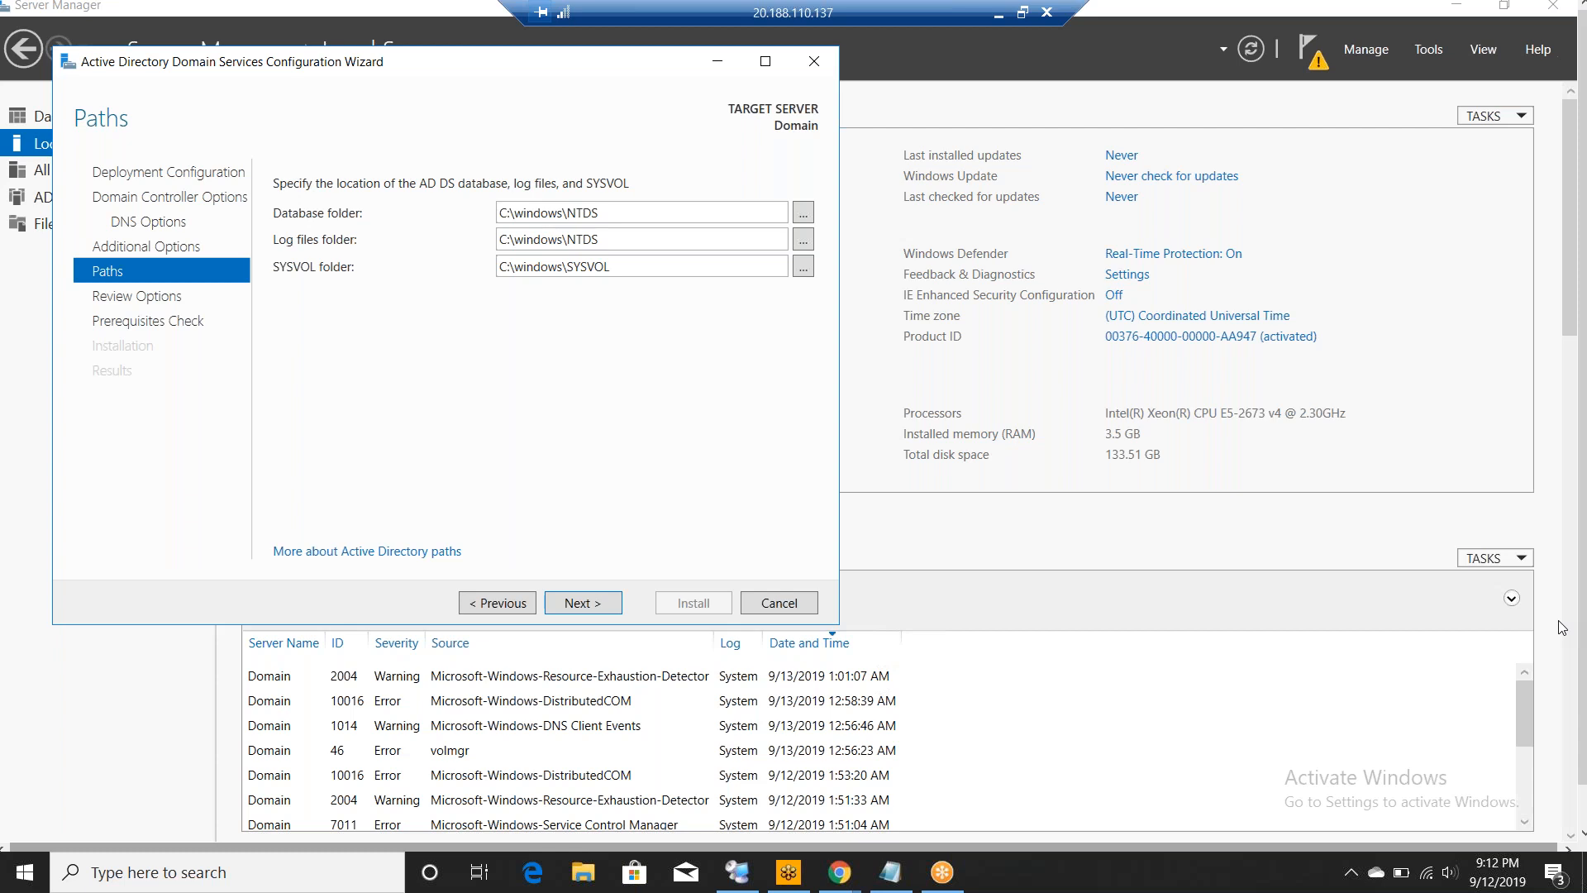
left_click(588, 602)
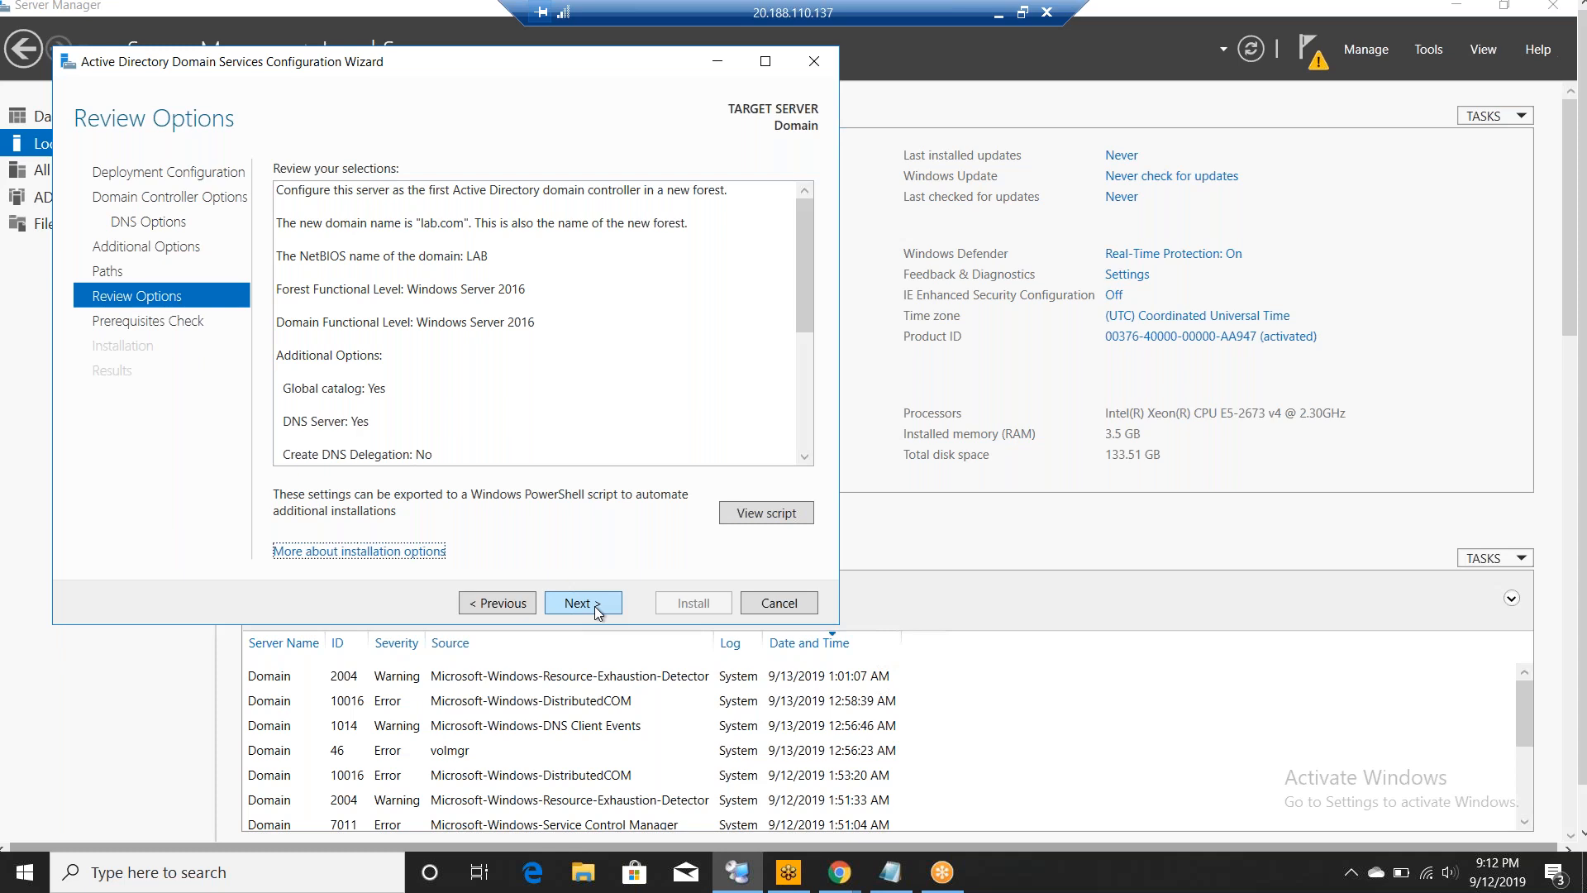
left_click(593, 603)
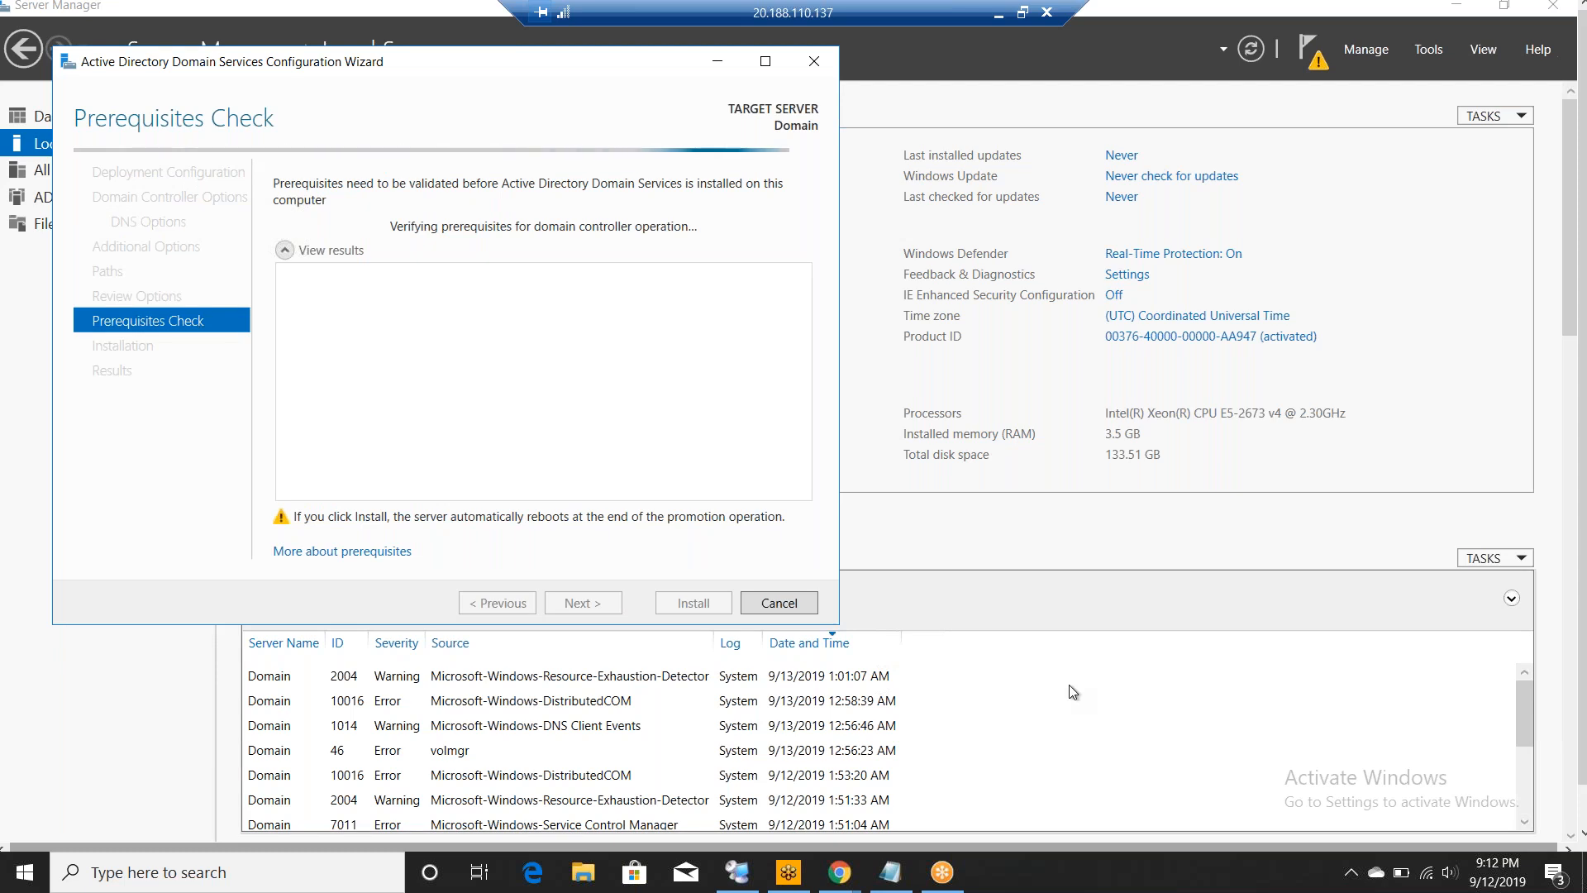
left_click(883, 518)
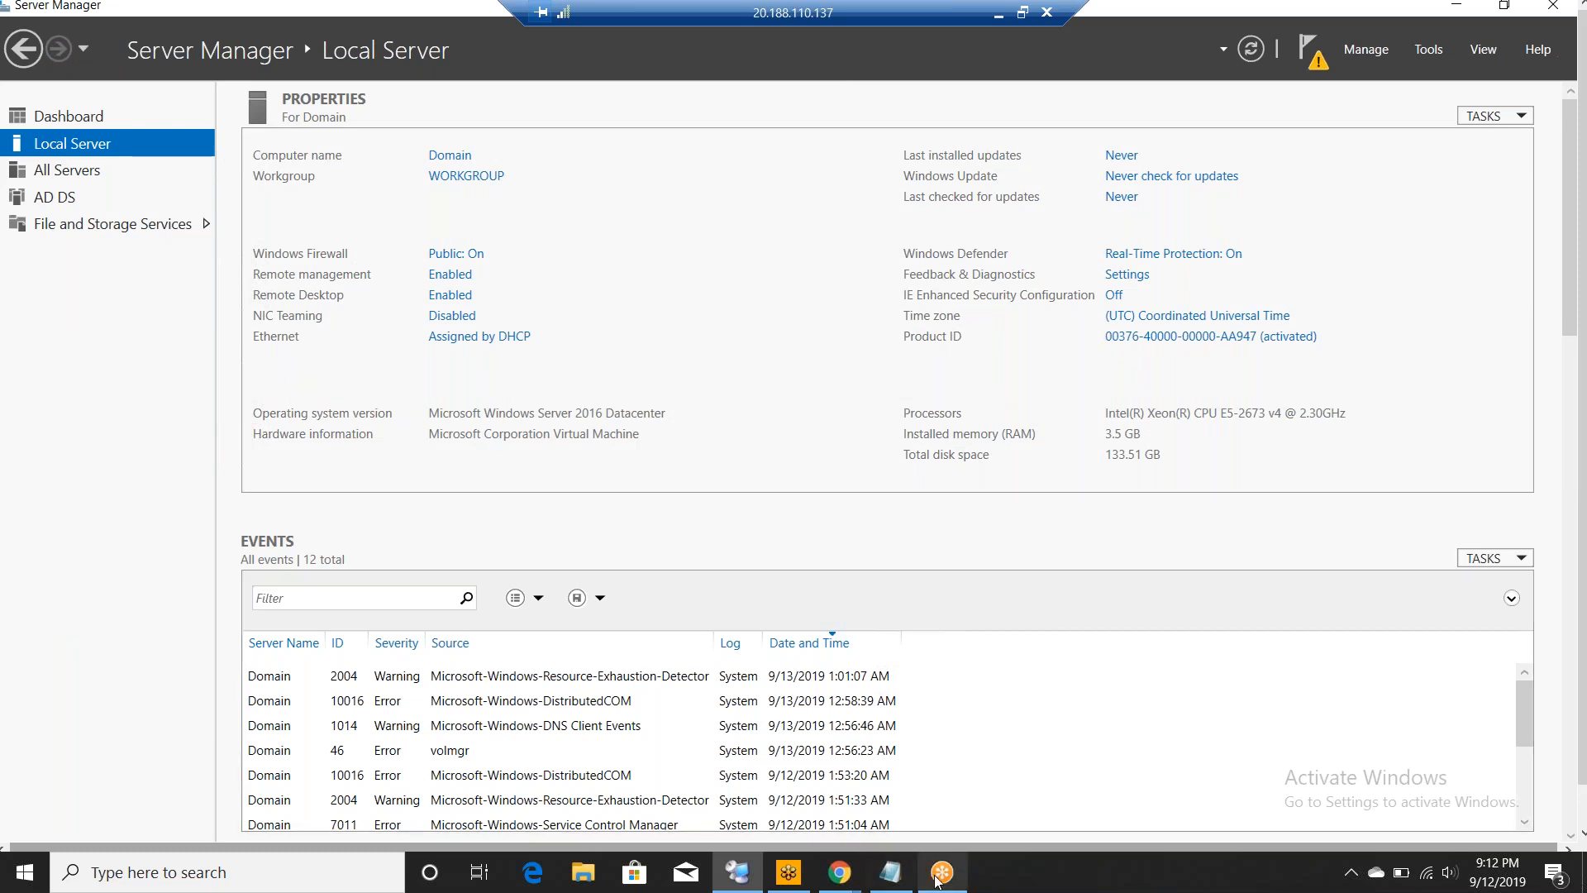
mouse_move(879, 867)
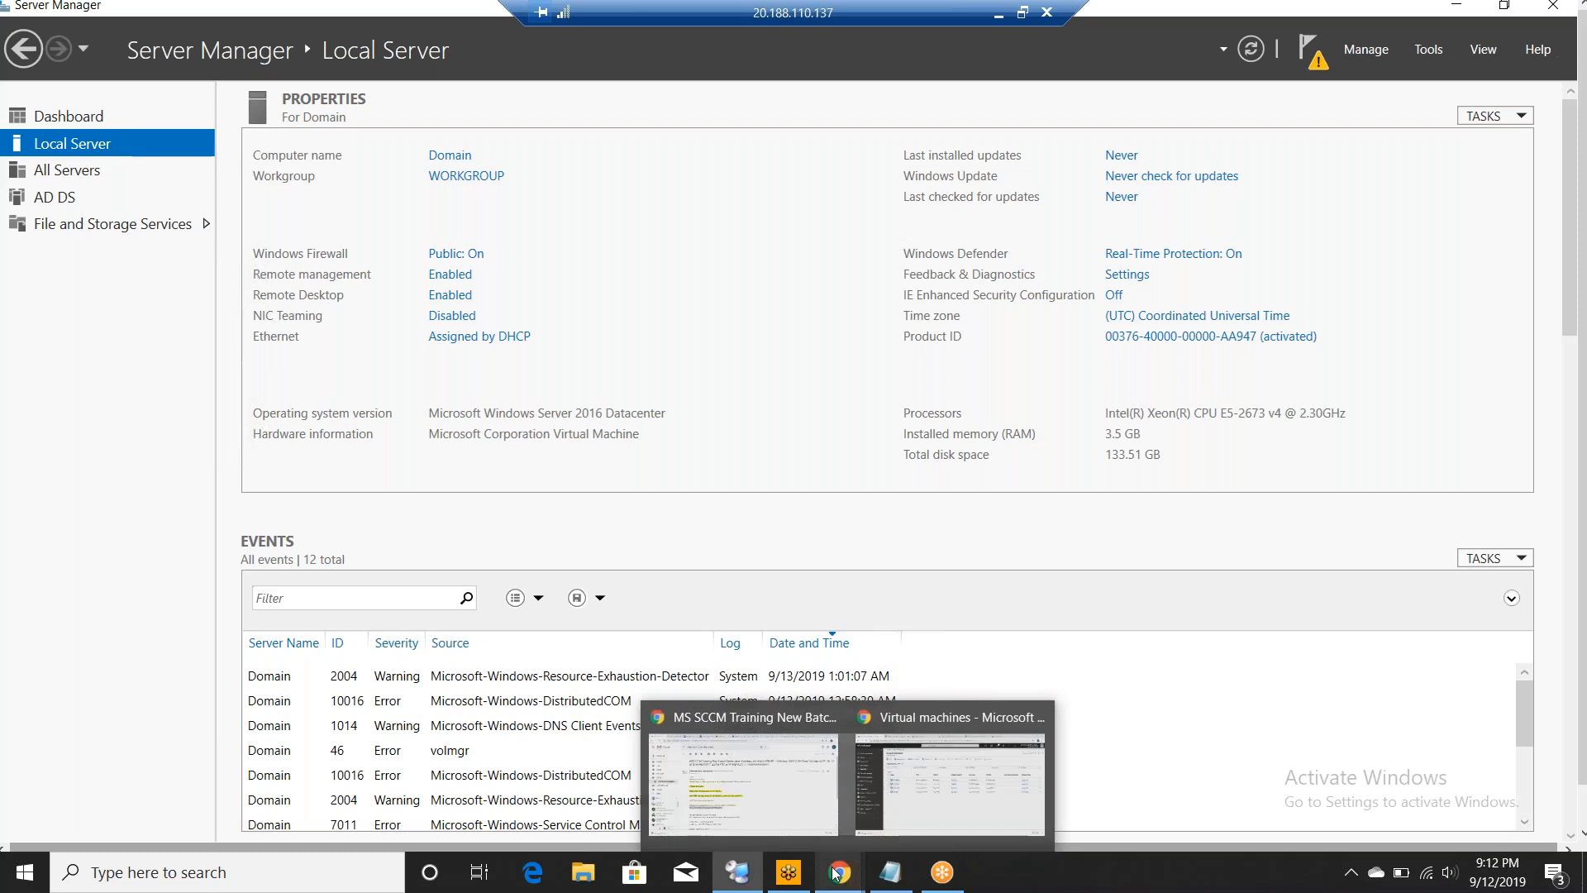
mouse_move(777, 874)
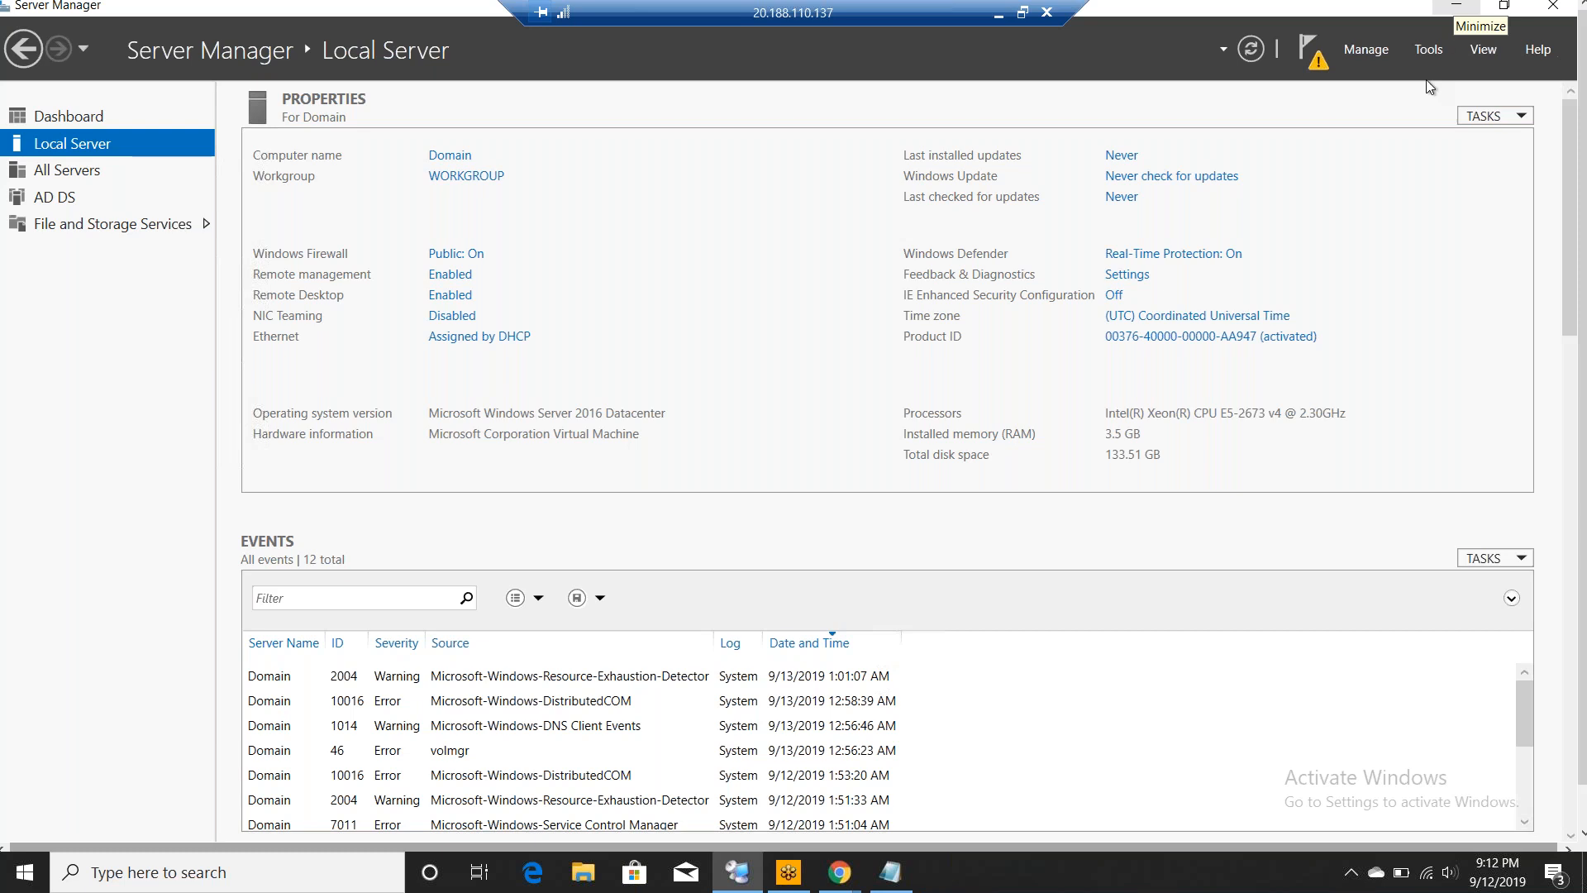
- Review the missing static IP warning on the Prerequisites Check page, then install AD DS to promote the server
left_click(1457, 7)
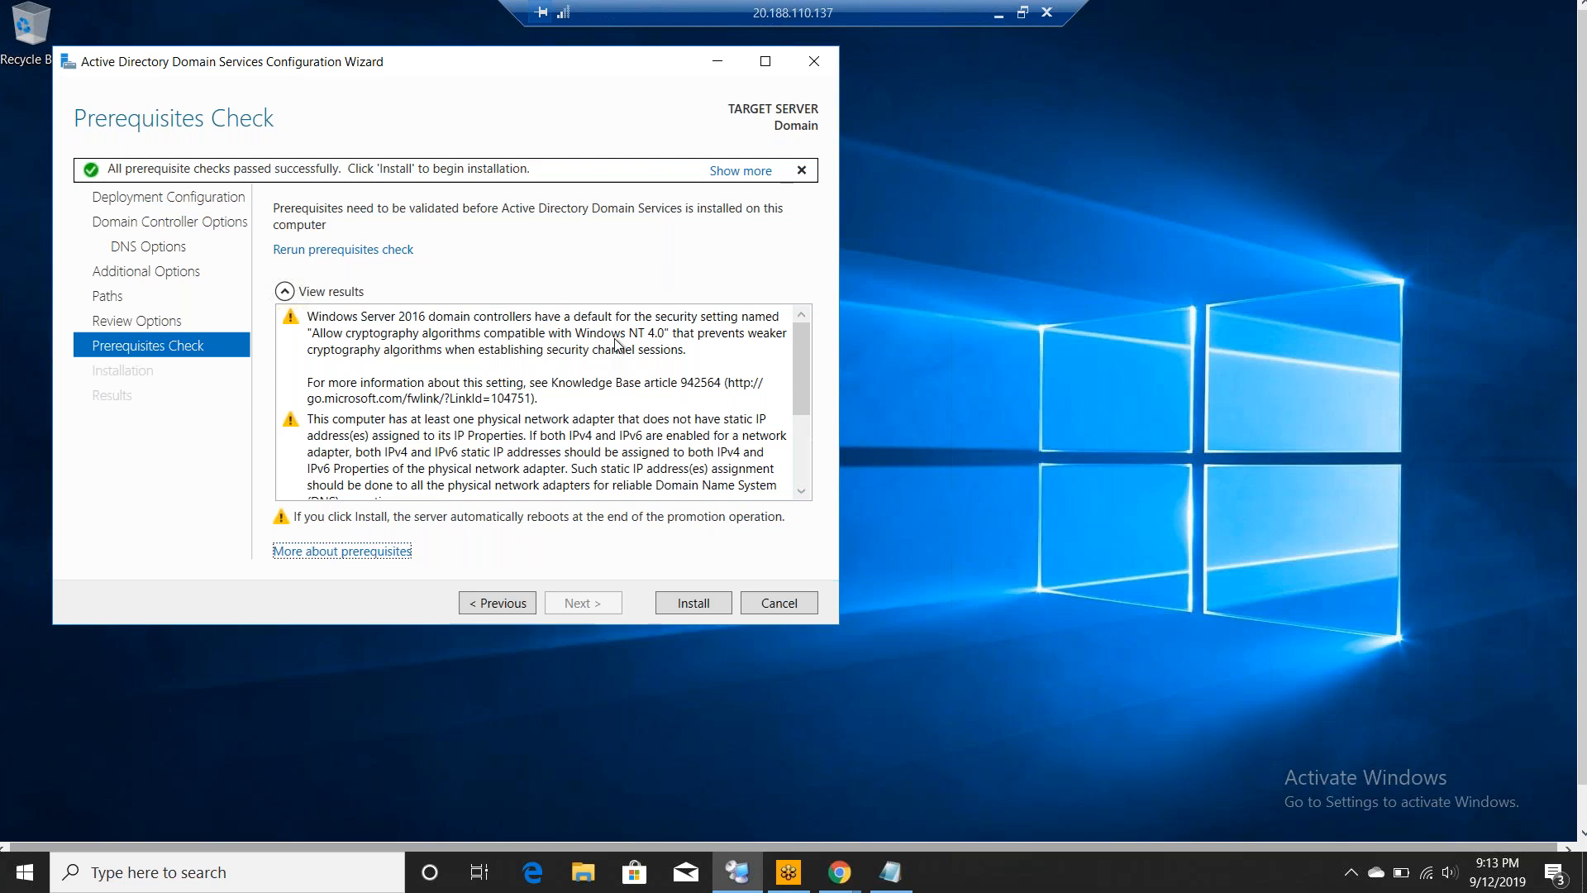
left_click(644, 473)
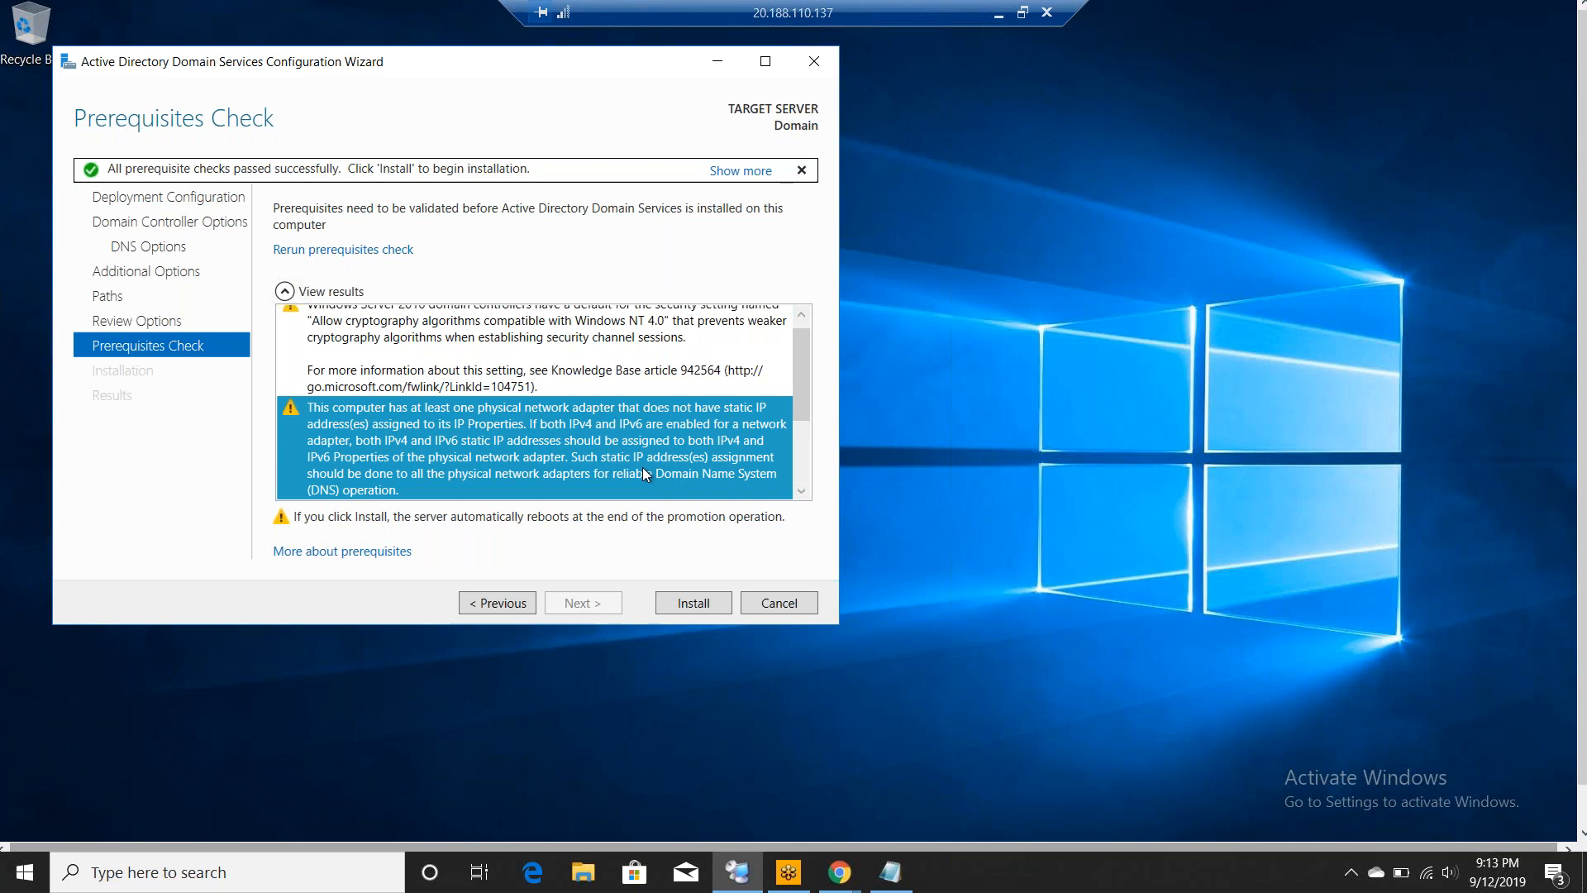
left_click(800, 451)
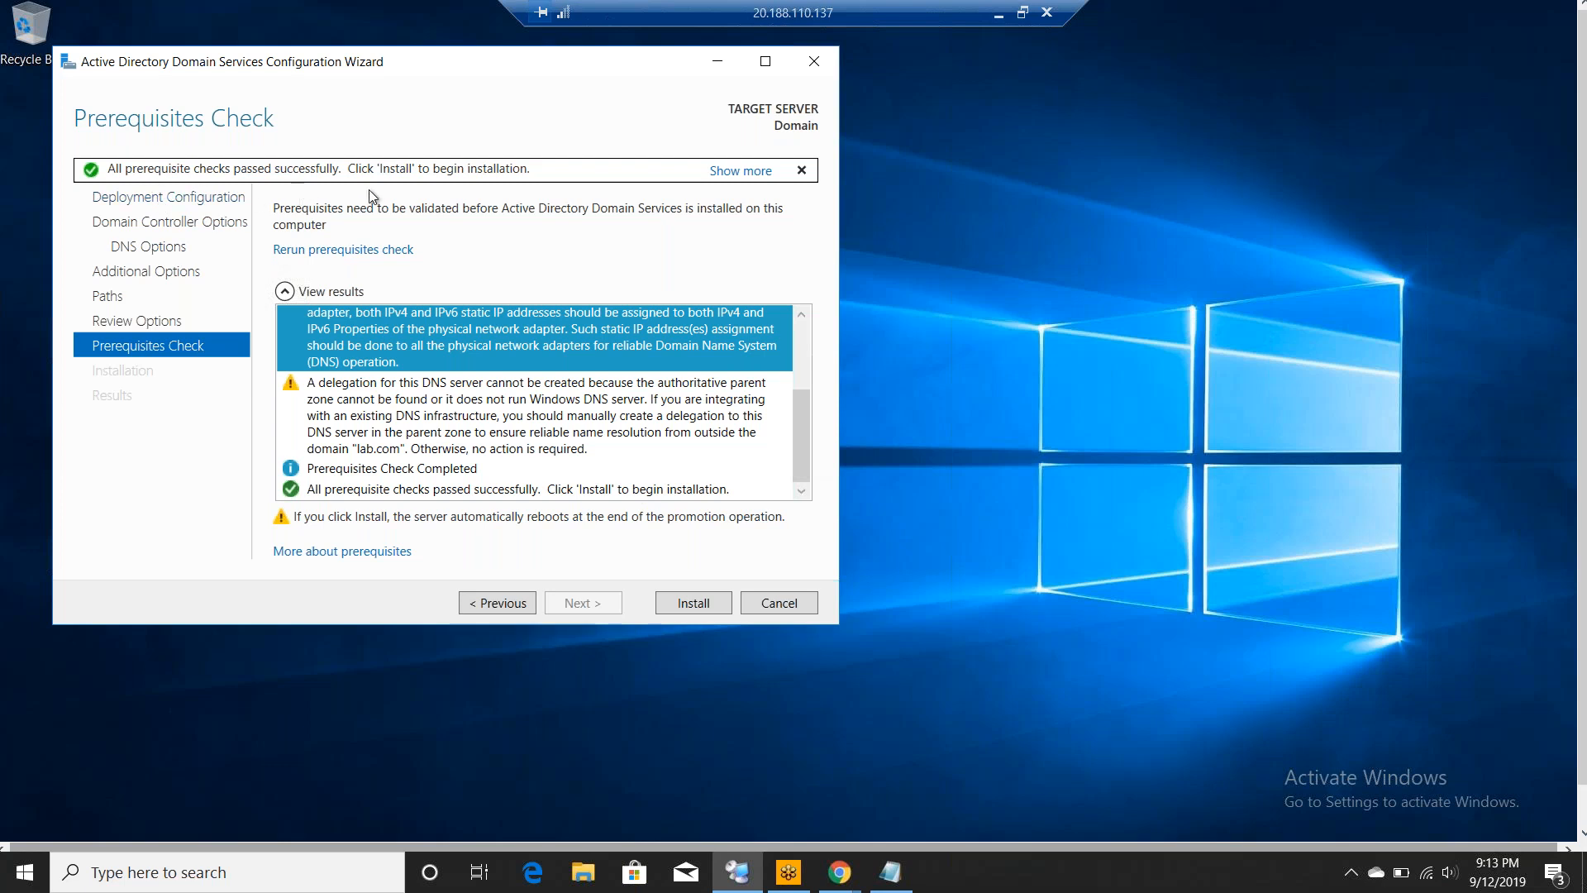
left_click(691, 606)
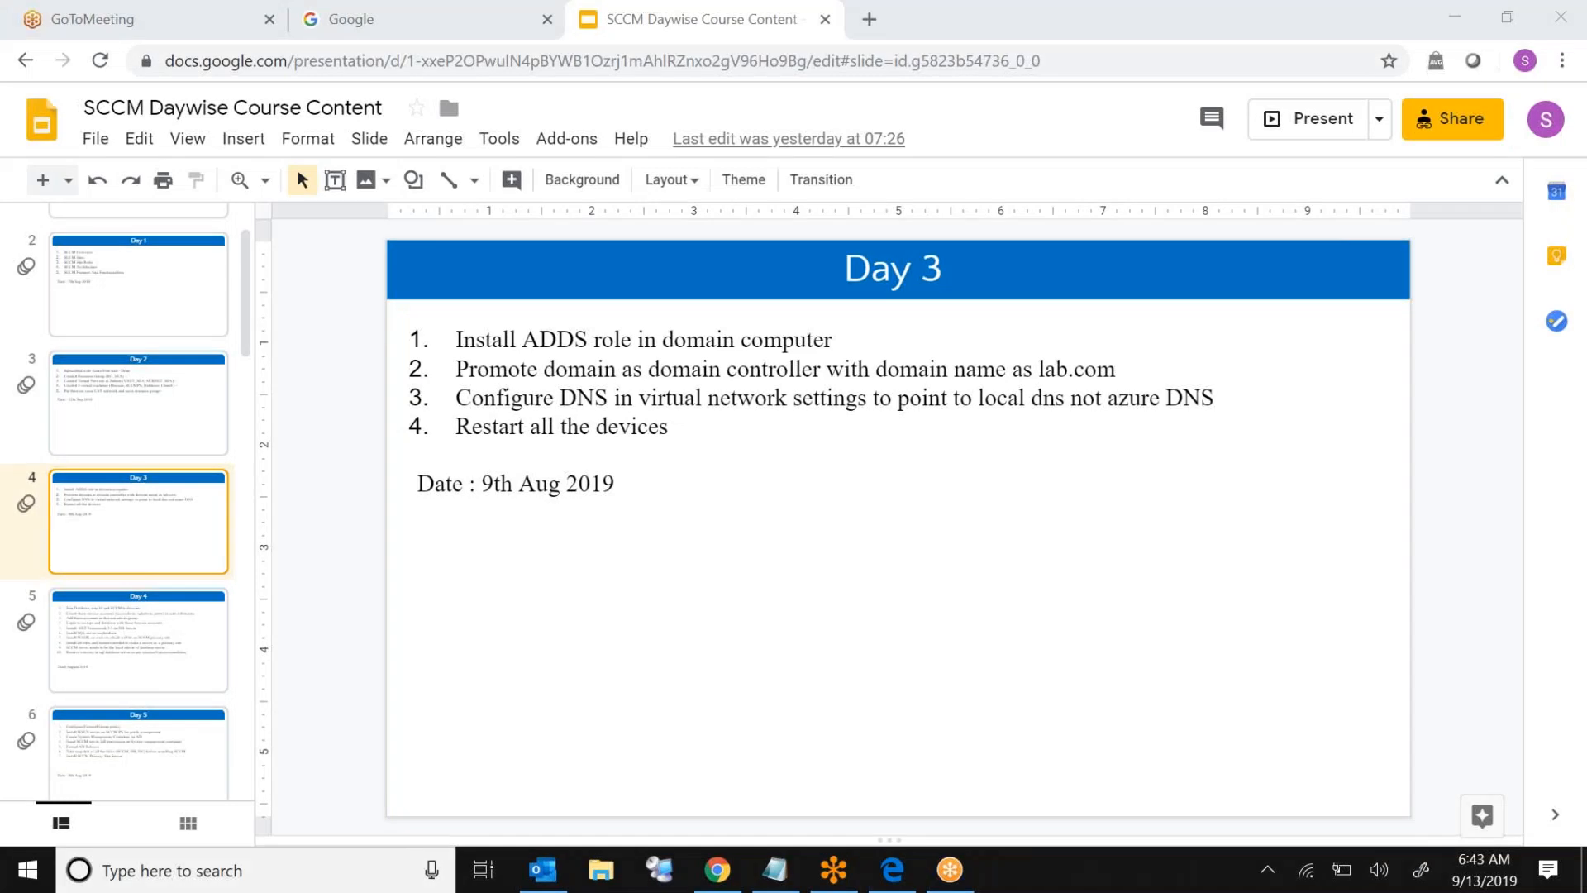
- Open the Windows Ink sketchpad with the DOMAIN → DC+DNS plan
left_click(1421, 869)
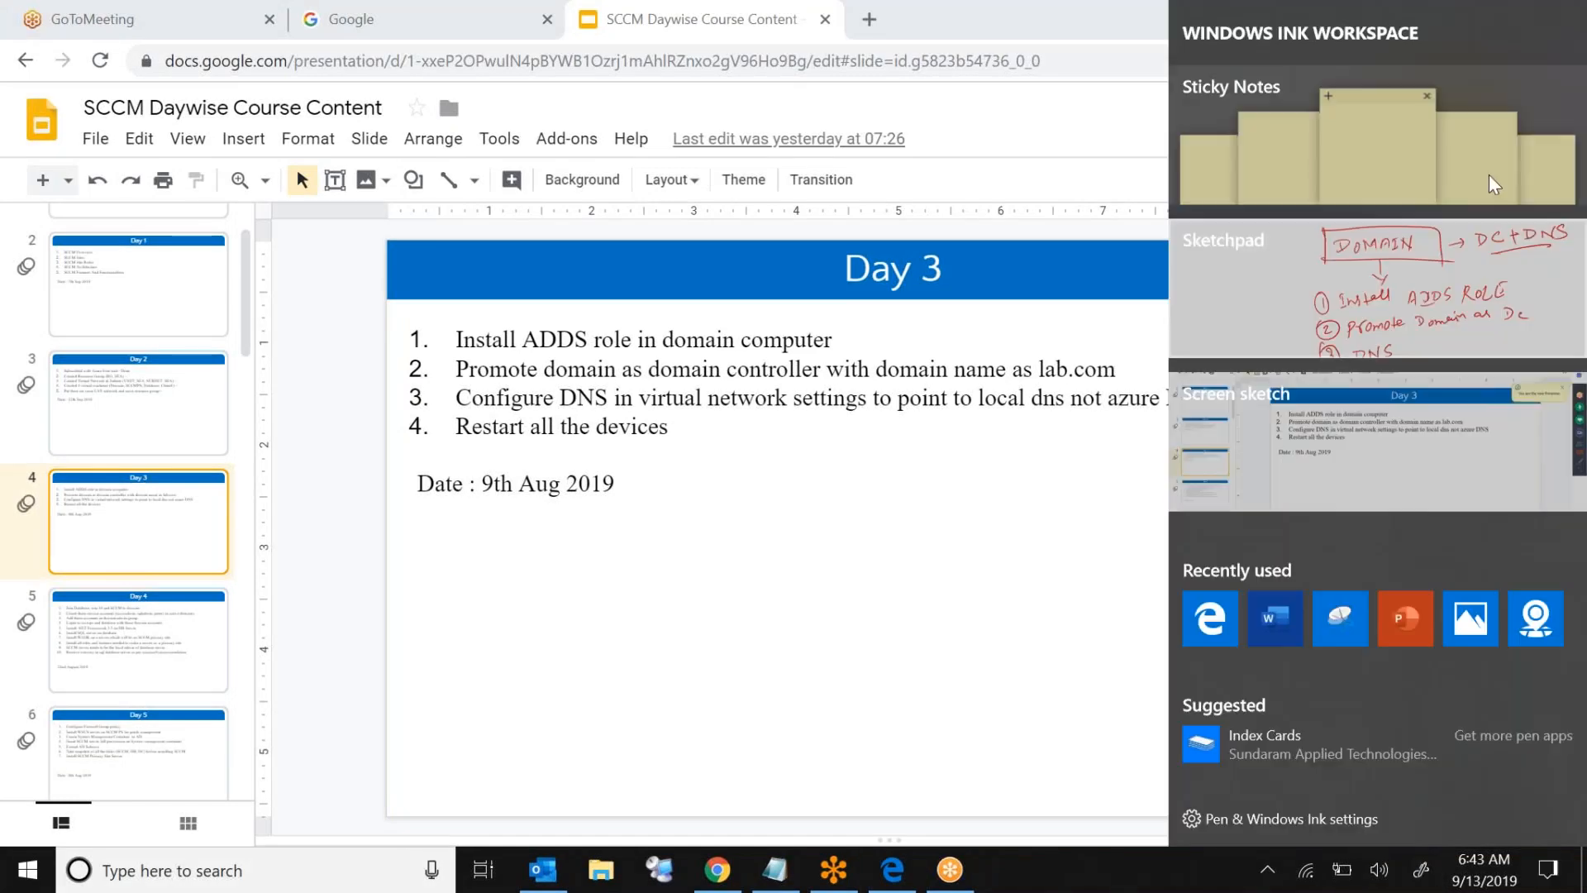
left_click(1426, 279)
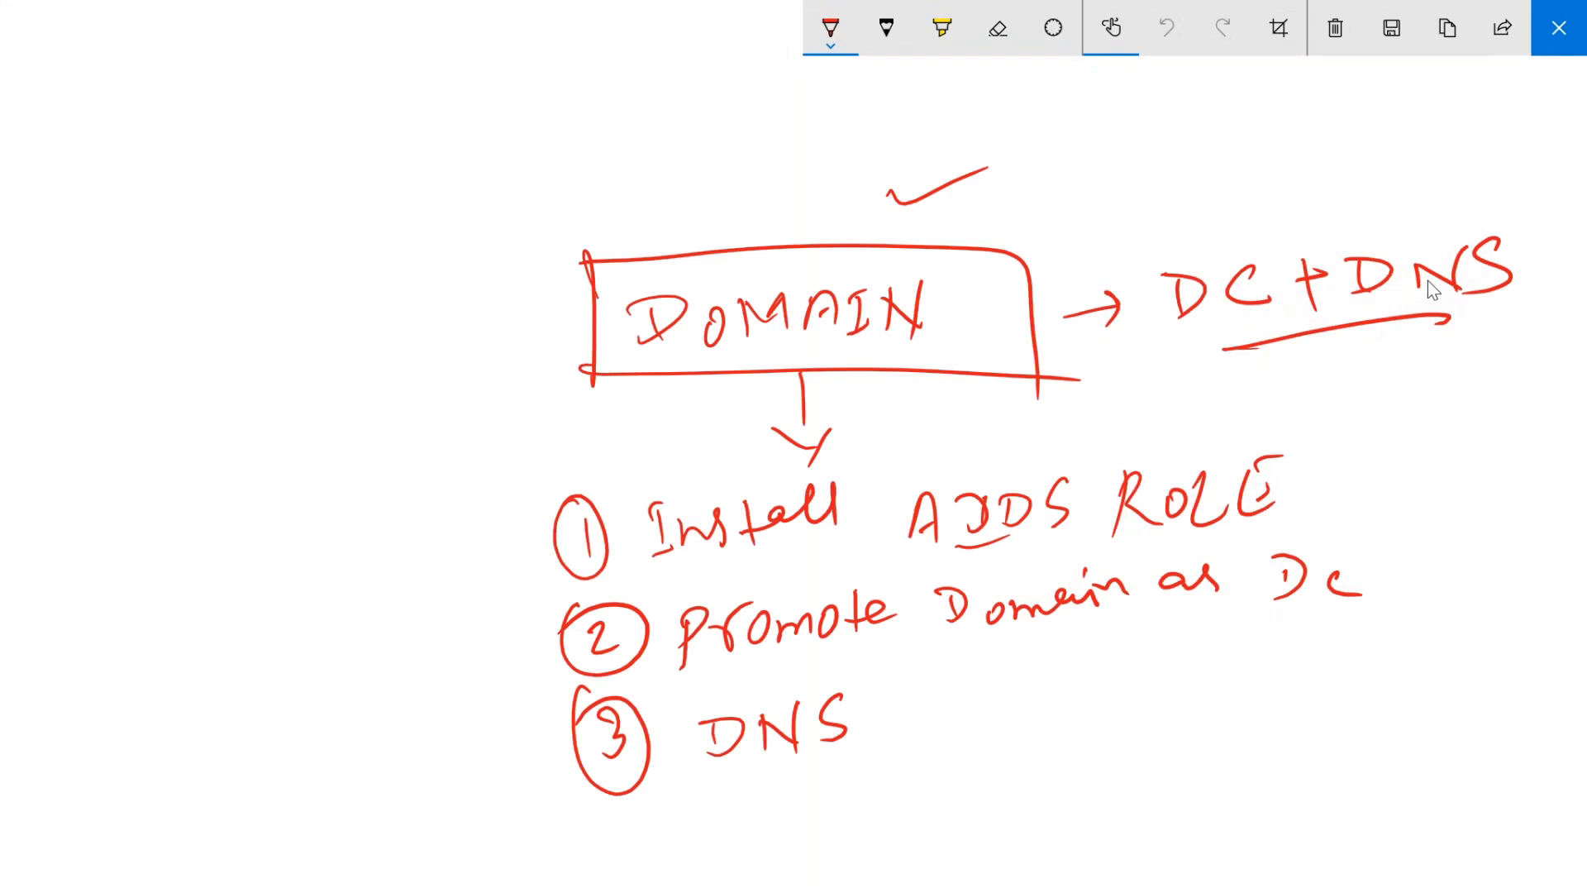
- Tick steps 1–3 (Install ADDS role, Promote Domain as DC, DNS) and circle DNS
left_click_drag(464, 547, 528, 525)
left_click_drag(468, 645, 519, 635)
left_click_drag(488, 758, 557, 739)
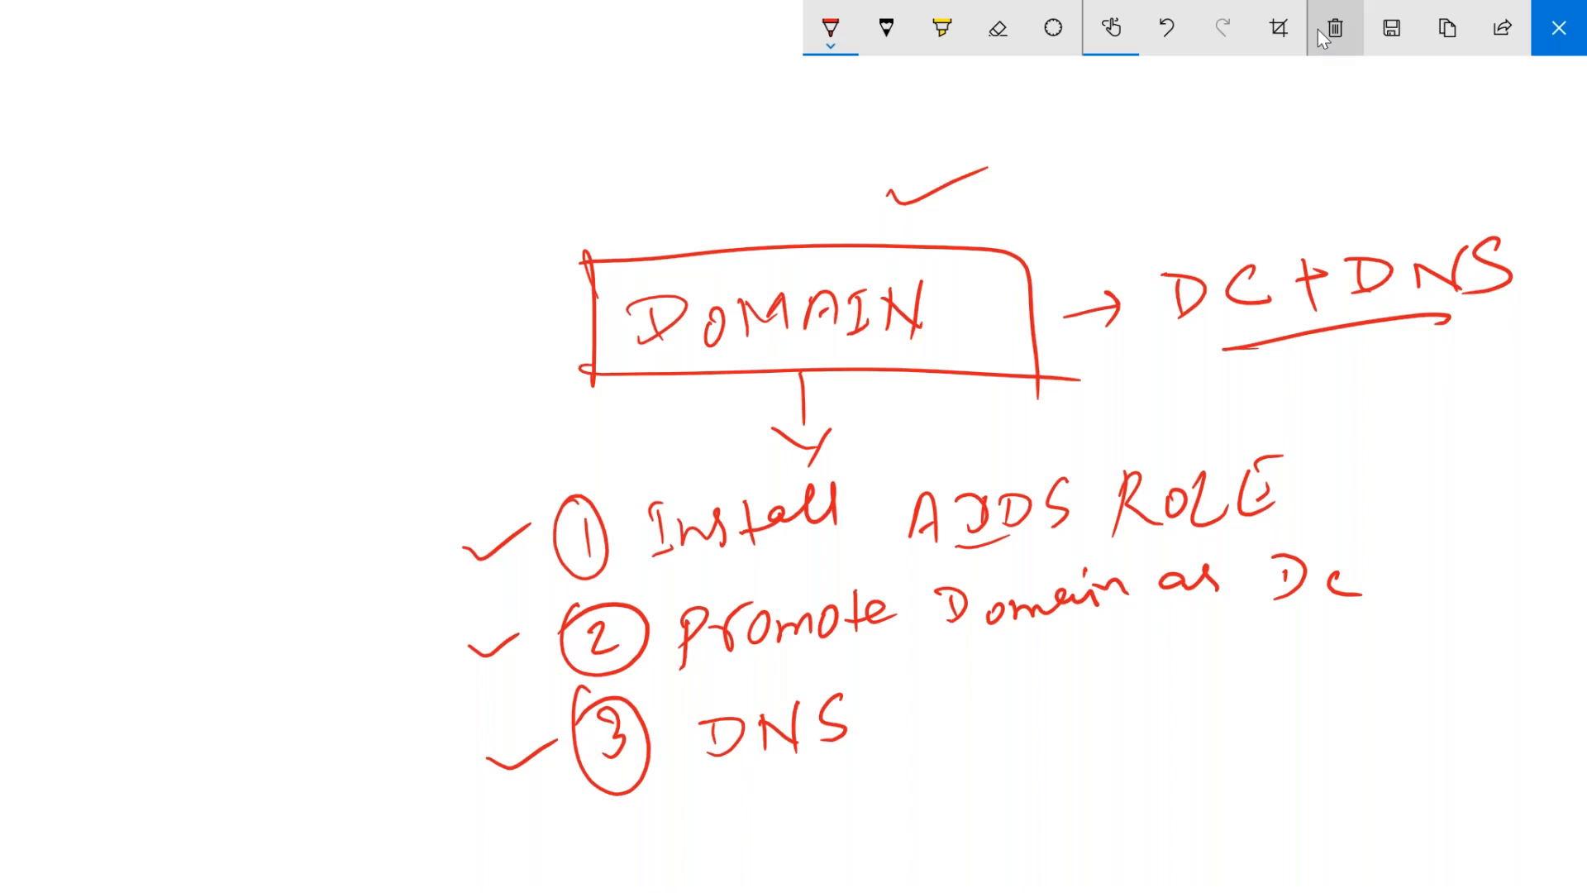
mouse_move(748, 680)
left_mouse_down()
mouse_move(671, 711)
mouse_move(896, 699)
mouse_move(711, 671)
left_mouse_up()
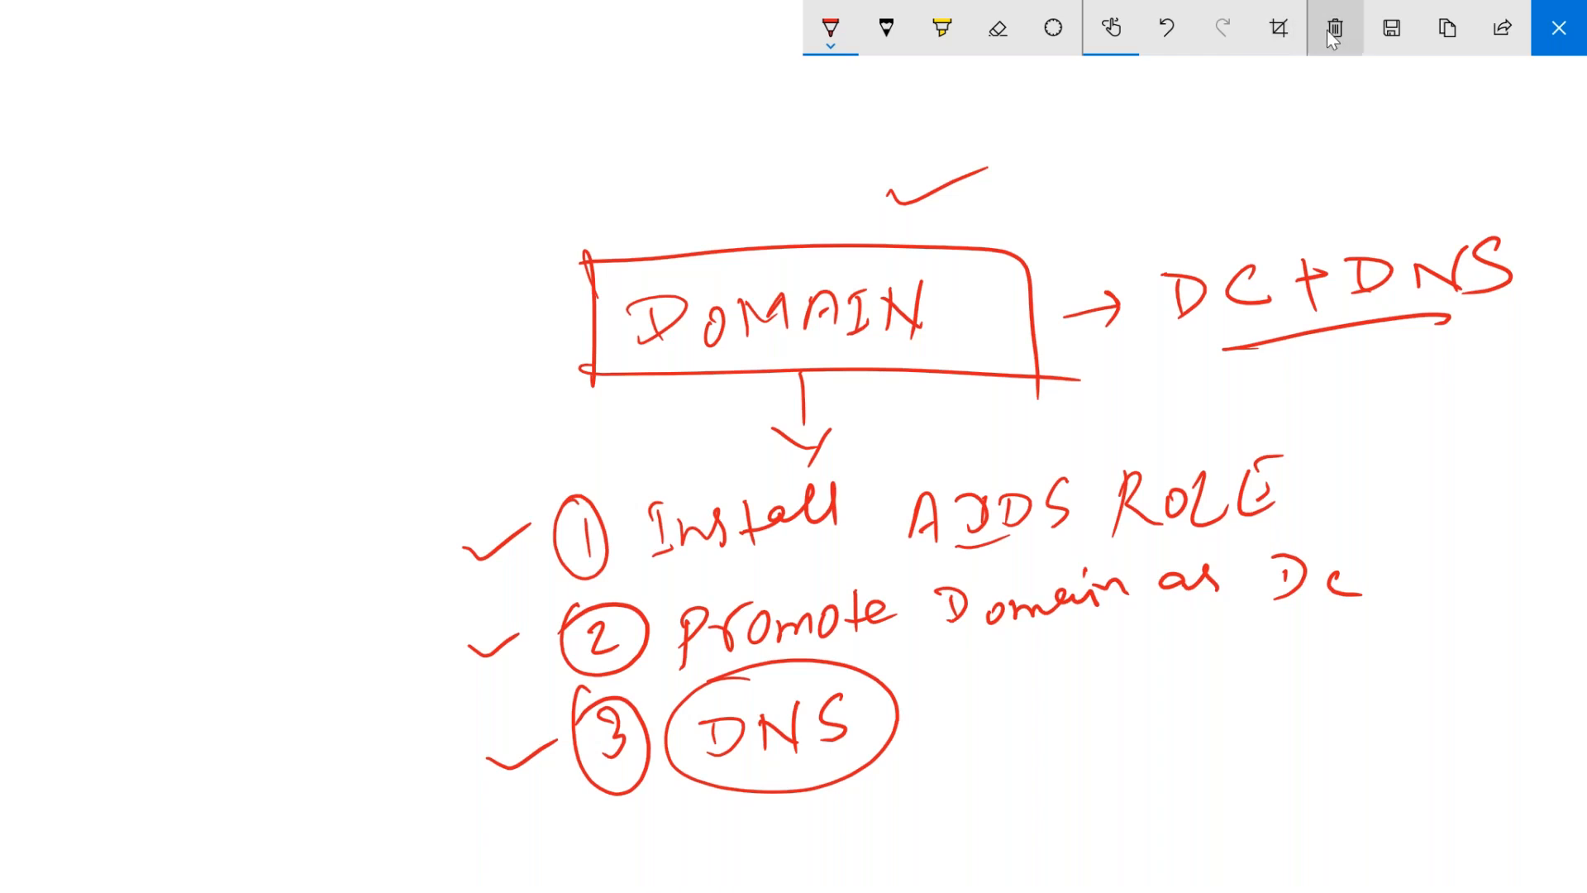
left_click(1326, 30)
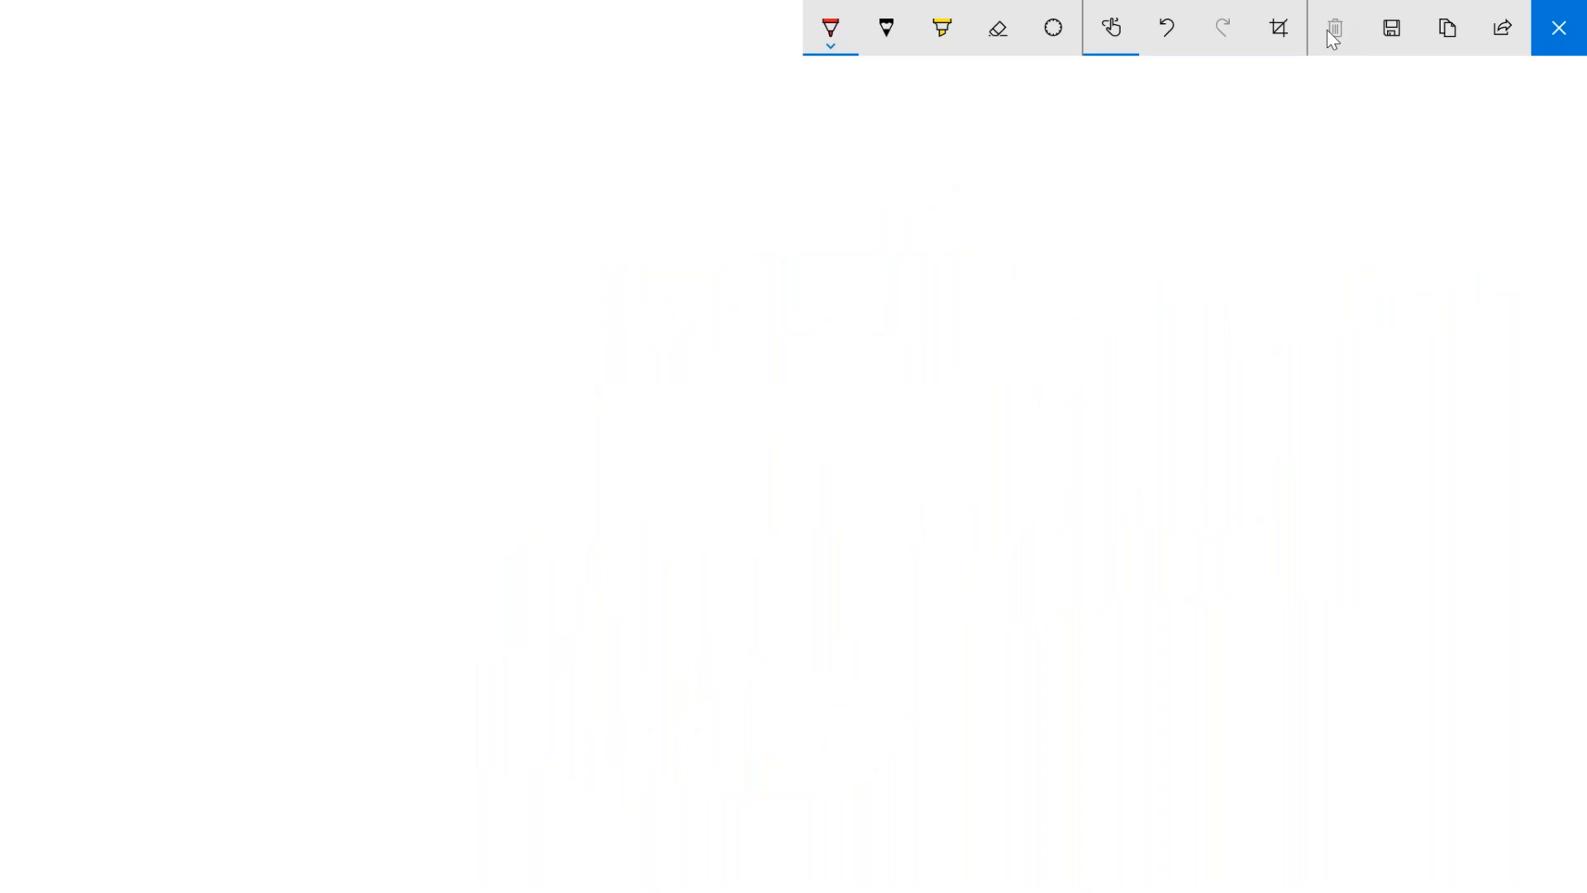
mouse_move(568, 241)
left_mouse_down()
mouse_move(595, 264)
mouse_move(605, 240)
mouse_move(684, 234)
mouse_move(730, 272)
mouse_move(749, 240)
mouse_move(778, 309)
mouse_move(802, 216)
mouse_move(827, 239)
left_mouse_up()
left_click(693, 247)
mouse_move(729, 262)
left_mouse_down()
mouse_move(820, 251)
mouse_move(719, 296)
mouse_move(776, 247)
mouse_move(785, 289)
left_mouse_up()
mouse_move(789, 273)
left_mouse_down()
mouse_move(924, 241)
mouse_move(978, 248)
left_mouse_up()
left_click(868, 250)
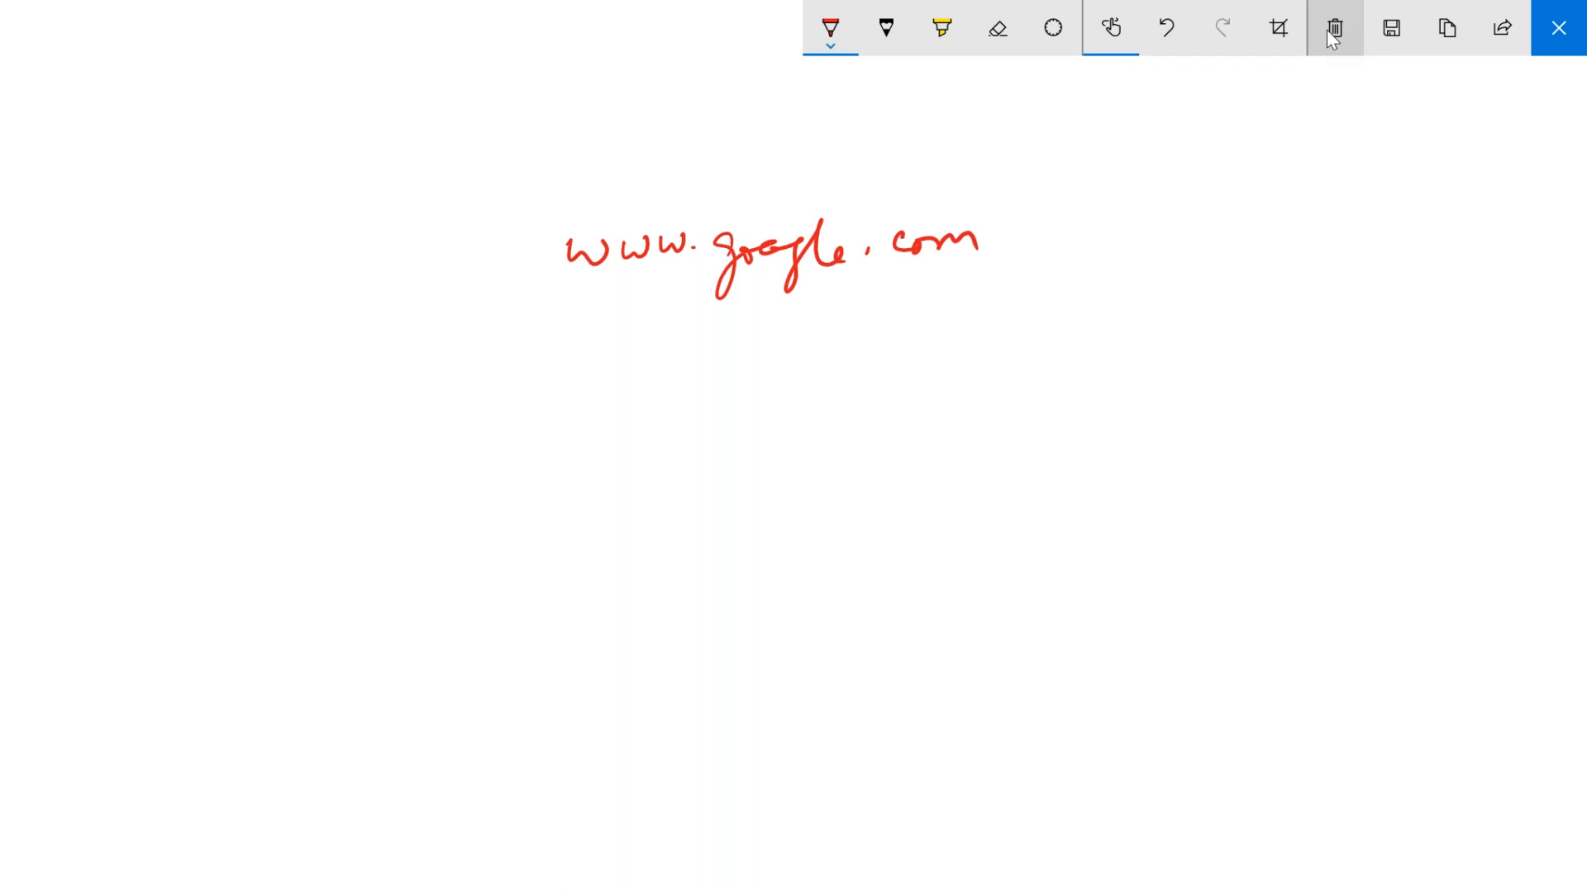
left_click_drag(800, 312, 801, 395)
left_click_drag(776, 381, 809, 402)
left_click_drag(831, 377, 798, 410)
- Draw a row of five server boxes below the arrow
mouse_move(522, 514)
left_mouse_down()
mouse_move(533, 603)
mouse_move(633, 604)
left_mouse_up()
left_click_drag(519, 608, 630, 596)
left_click_drag(749, 517, 754, 626)
mouse_move(747, 515)
left_mouse_down()
mouse_move(757, 507)
mouse_move(868, 617)
left_mouse_up()
left_click_drag(752, 622, 866, 613)
mouse_move(1011, 501)
left_mouse_down()
mouse_move(1017, 613)
mouse_move(1141, 606)
left_mouse_up()
left_click_drag(1028, 614, 1141, 609)
left_click_drag(1246, 498, 1255, 604)
mouse_move(1255, 494)
left_mouse_down()
mouse_move(1349, 484)
mouse_move(1369, 595)
left_mouse_up()
left_click_drag(1271, 594, 1354, 595)
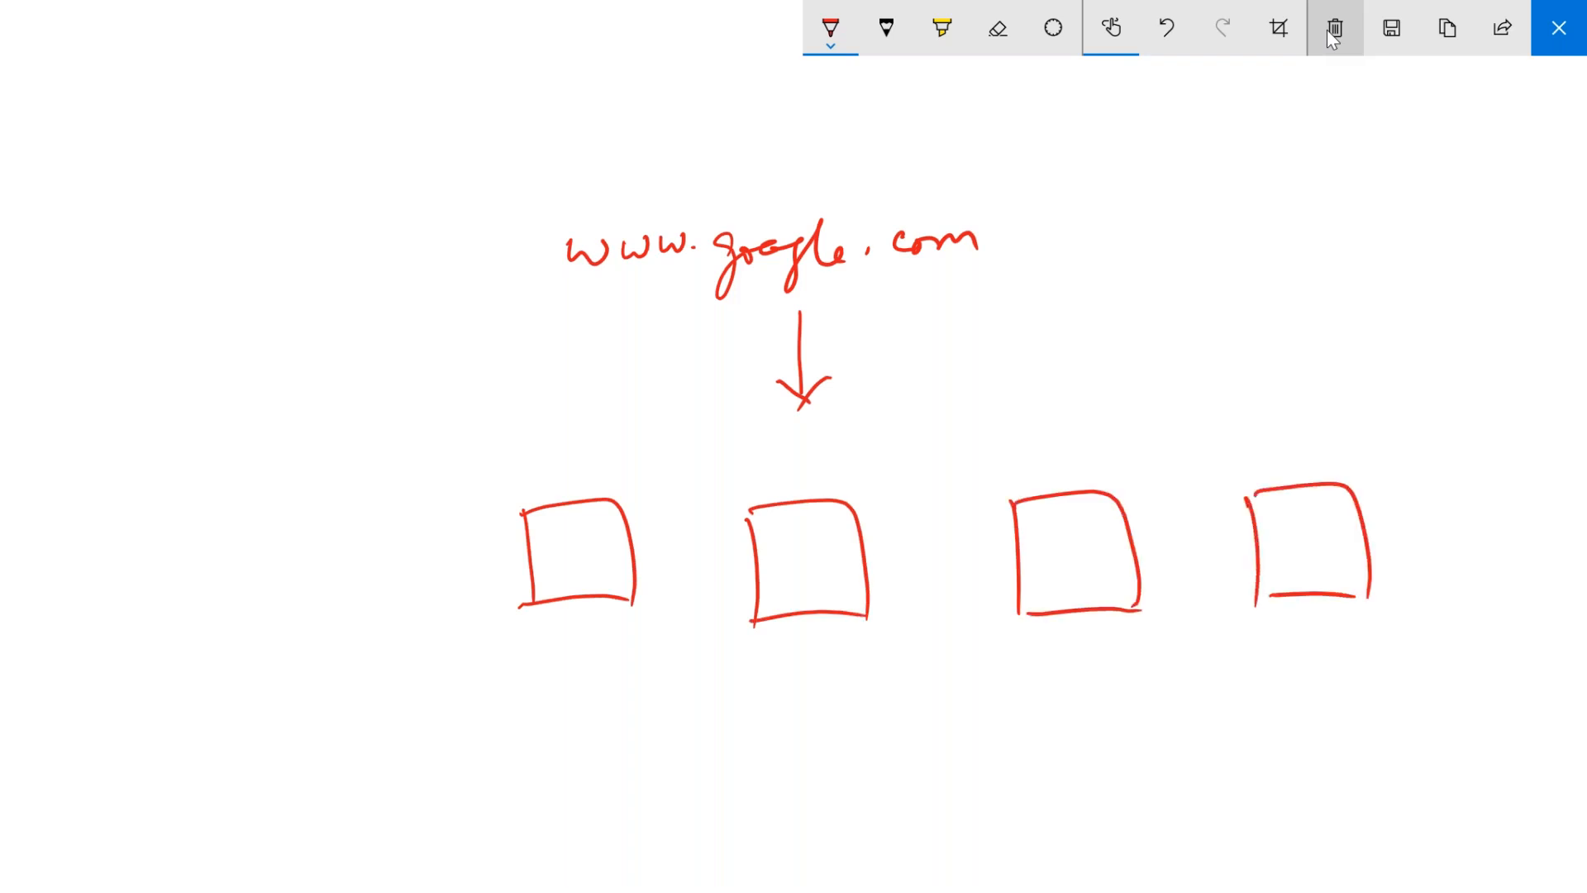
mouse_move(231, 528)
left_mouse_down()
mouse_move(239, 624)
mouse_move(357, 589)
left_mouse_up()
left_click_drag(237, 626, 326, 619)
mouse_move(752, 686)
left_mouse_down()
mouse_move(762, 775)
mouse_move(754, 724)
mouse_move(853, 739)
left_mouse_up()
- Write 'Public DNS Servers' beneath the row of boxes
left_click(784, 711)
mouse_move(872, 686)
left_mouse_down()
mouse_move(867, 732)
mouse_move(1023, 734)
left_mouse_up()
left_click(1033, 685)
mouse_move(1044, 691)
left_mouse_down()
mouse_move(1046, 731)
mouse_move(1117, 734)
mouse_move(1124, 691)
left_mouse_up()
left_click_drag(1166, 691, 1139, 733)
mouse_move(1255, 688)
left_mouse_down()
mouse_move(1225, 728)
mouse_move(1291, 727)
mouse_move(1328, 695)
mouse_move(1373, 694)
left_mouse_up()
mouse_move(1385, 712)
left_mouse_down()
mouse_move(1405, 722)
mouse_move(1445, 696)
mouse_move(1456, 727)
left_mouse_up()
left_click_drag(1333, 762, 1377, 762)
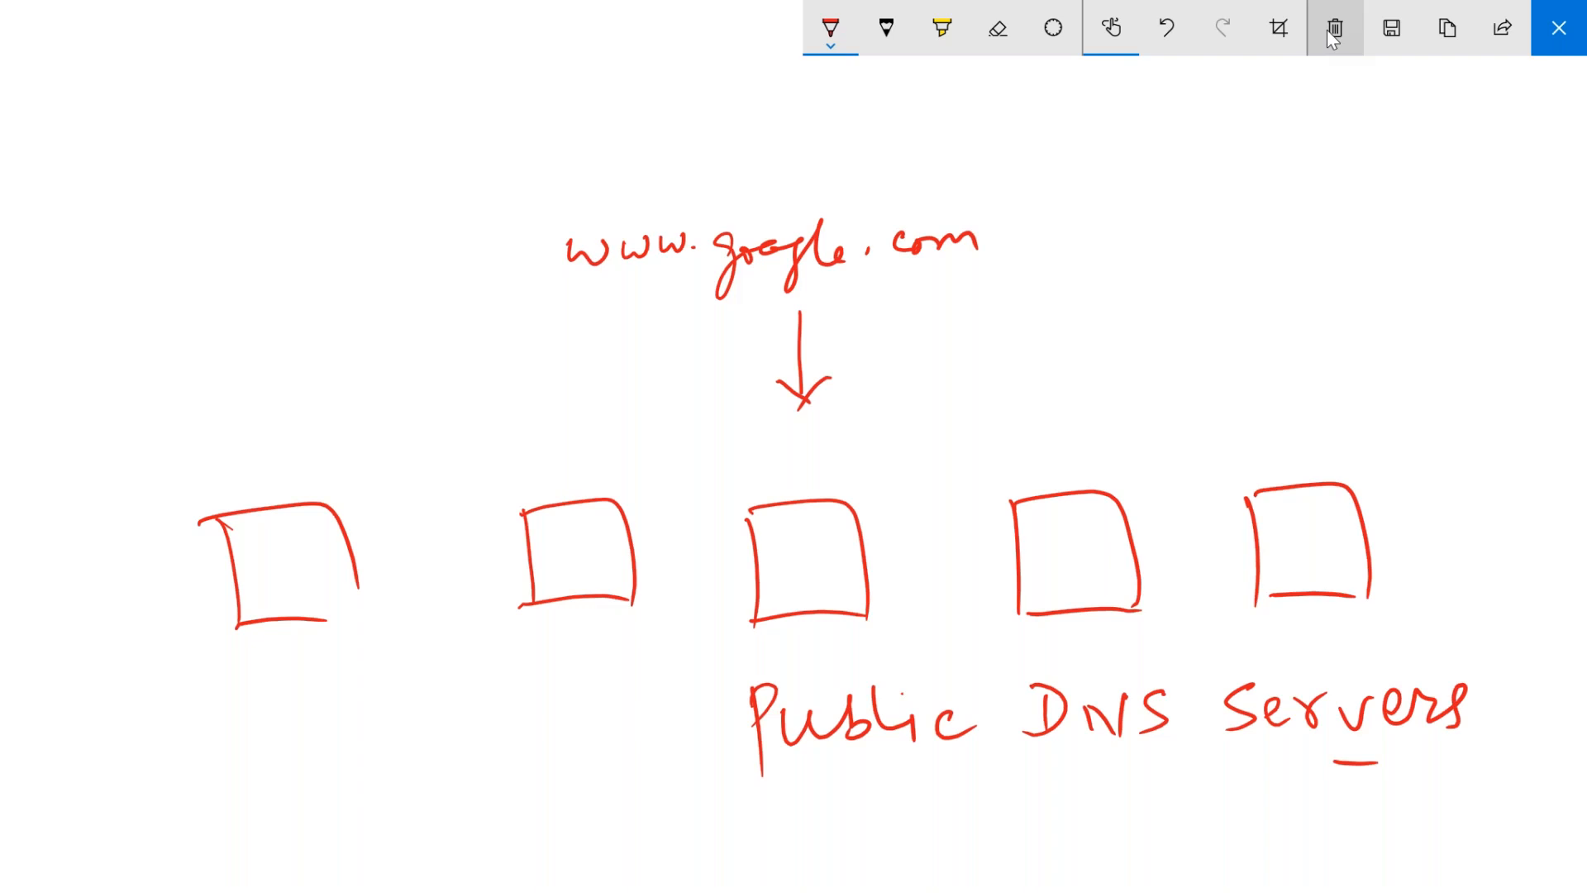
- Label the five boxes Google, IBM, Yahoo, Godaddy and Azure
mouse_move(252, 674)
left_mouse_down()
mouse_move(242, 713)
mouse_move(271, 700)
mouse_move(299, 744)
mouse_move(360, 686)
left_mouse_up()
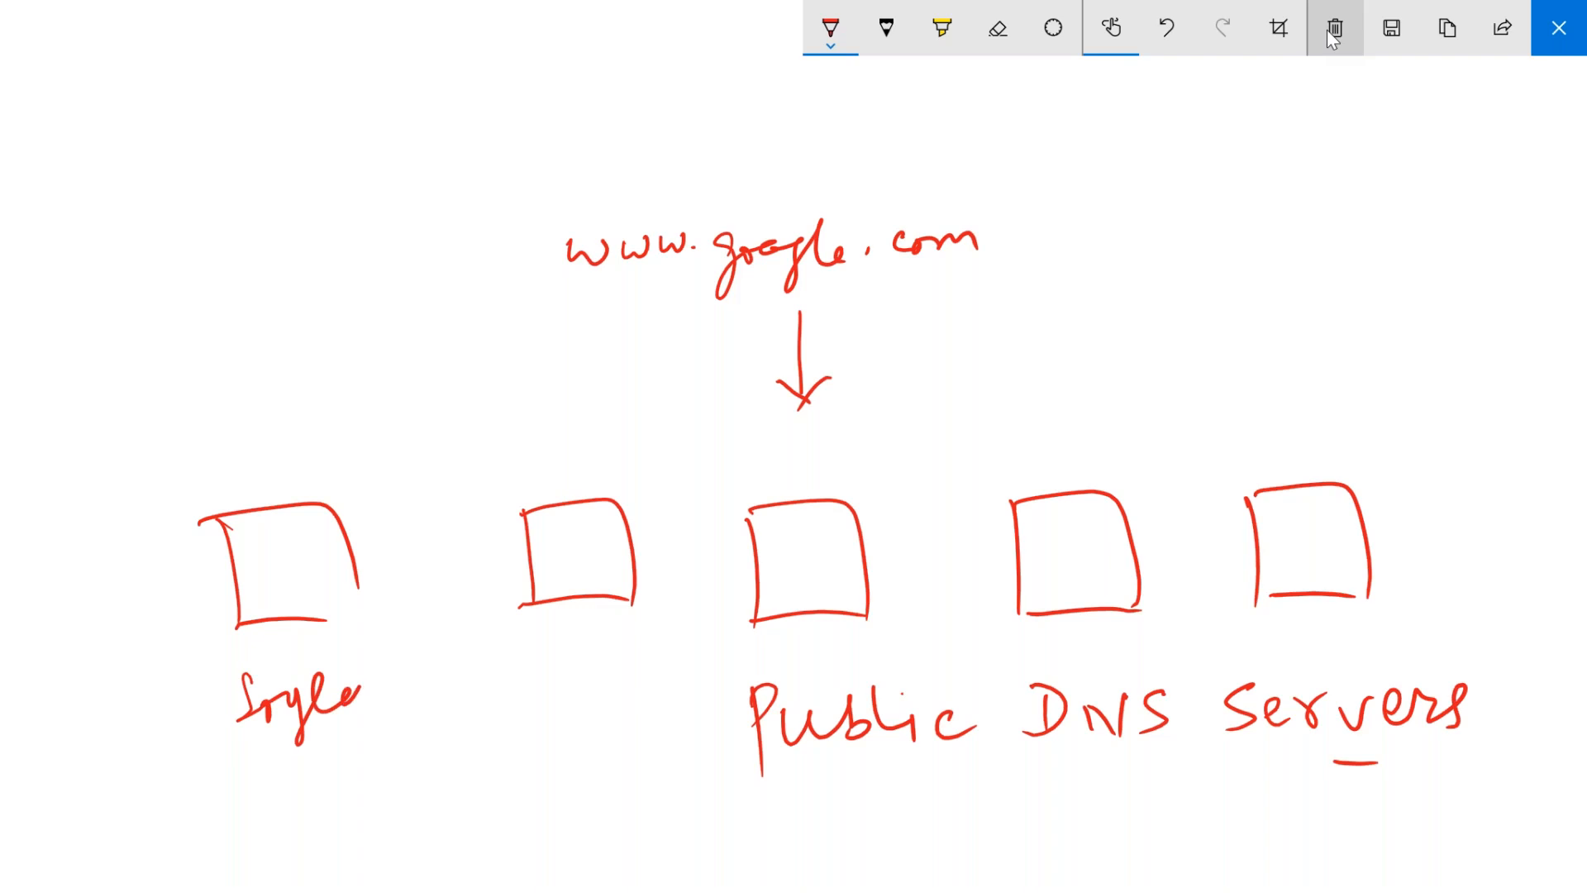
left_click_drag(544, 664, 543, 693)
left_click_drag(535, 711, 556, 662)
mouse_move(571, 669)
left_mouse_down()
mouse_move(570, 703)
mouse_move(598, 699)
left_mouse_up()
mouse_move(596, 686)
left_mouse_down()
mouse_move(618, 680)
mouse_move(630, 703)
left_mouse_up()
left_click_drag(776, 646, 785, 671)
left_click_drag(823, 651, 828, 661)
mouse_move(838, 637)
left_mouse_down()
mouse_move(854, 658)
mouse_move(884, 655)
left_mouse_up()
left_click_drag(893, 648, 889, 660)
mouse_move(1065, 625)
left_mouse_down()
mouse_move(1059, 653)
mouse_move(1113, 649)
left_mouse_up()
mouse_move(1118, 628)
left_mouse_down()
mouse_move(1126, 653)
mouse_move(1152, 656)
mouse_move(1165, 625)
left_mouse_up()
mouse_move(1172, 643)
left_mouse_down()
mouse_move(1202, 646)
mouse_move(1212, 676)
mouse_move(1240, 635)
left_mouse_up()
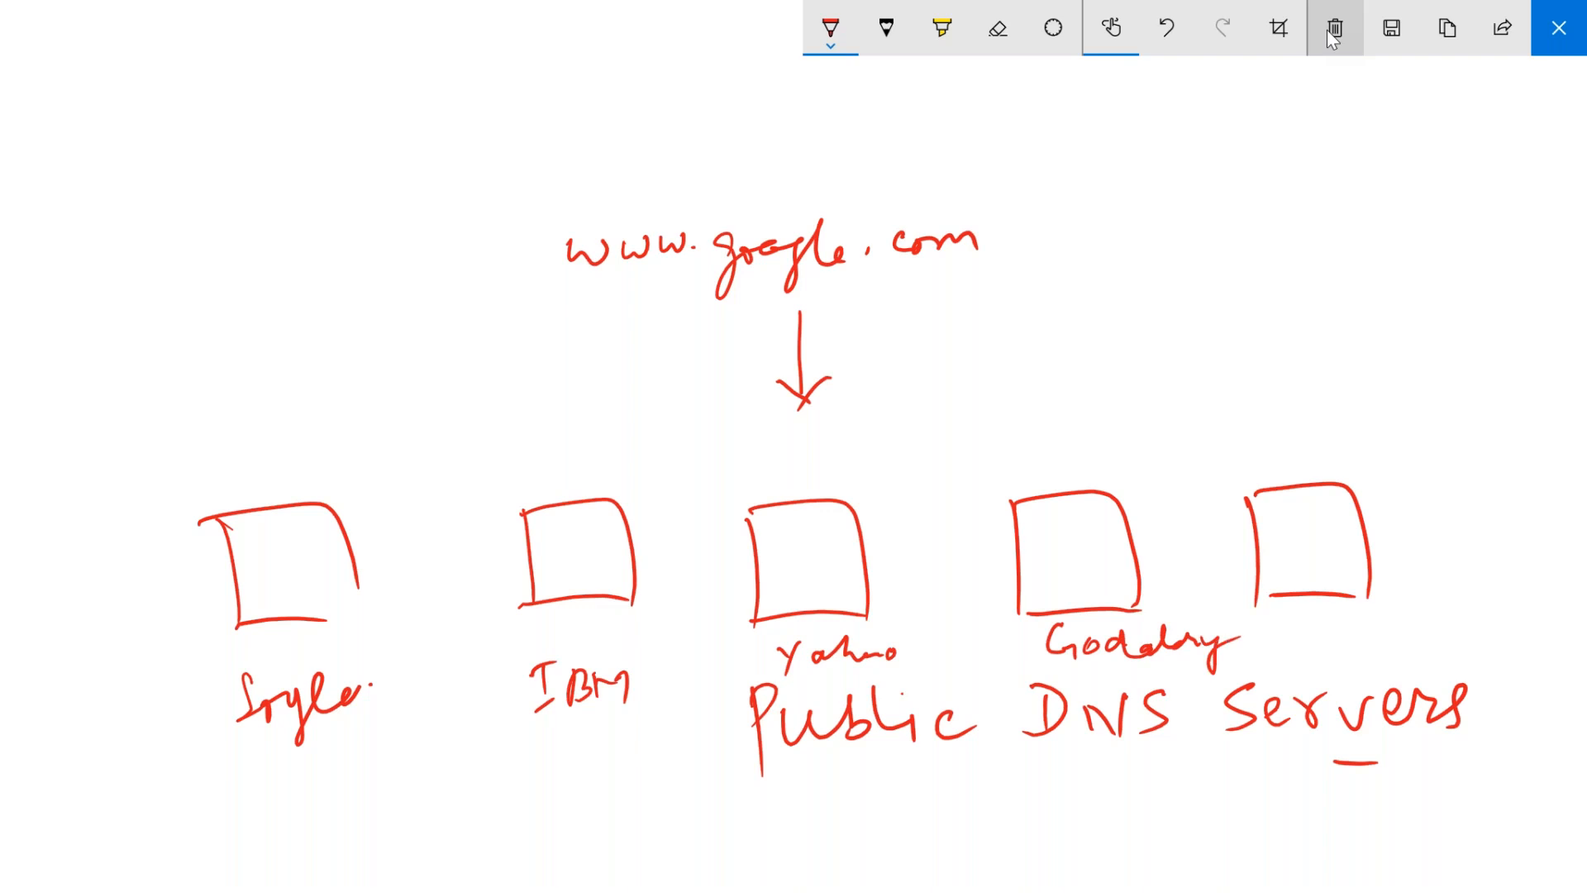
left_click_drag(1312, 621, 1313, 651)
left_click_drag(1320, 637, 1395, 652)
left_click_drag(1390, 642, 1415, 652)
left_click_drag(1415, 641, 1457, 634)
mouse_move(1314, 636)
left_mouse_down()
mouse_move(1446, 638)
mouse_move(1315, 635)
left_mouse_up()
mouse_move(1323, 632)
left_mouse_down()
mouse_move(1343, 663)
mouse_move(1441, 633)
left_mouse_up()
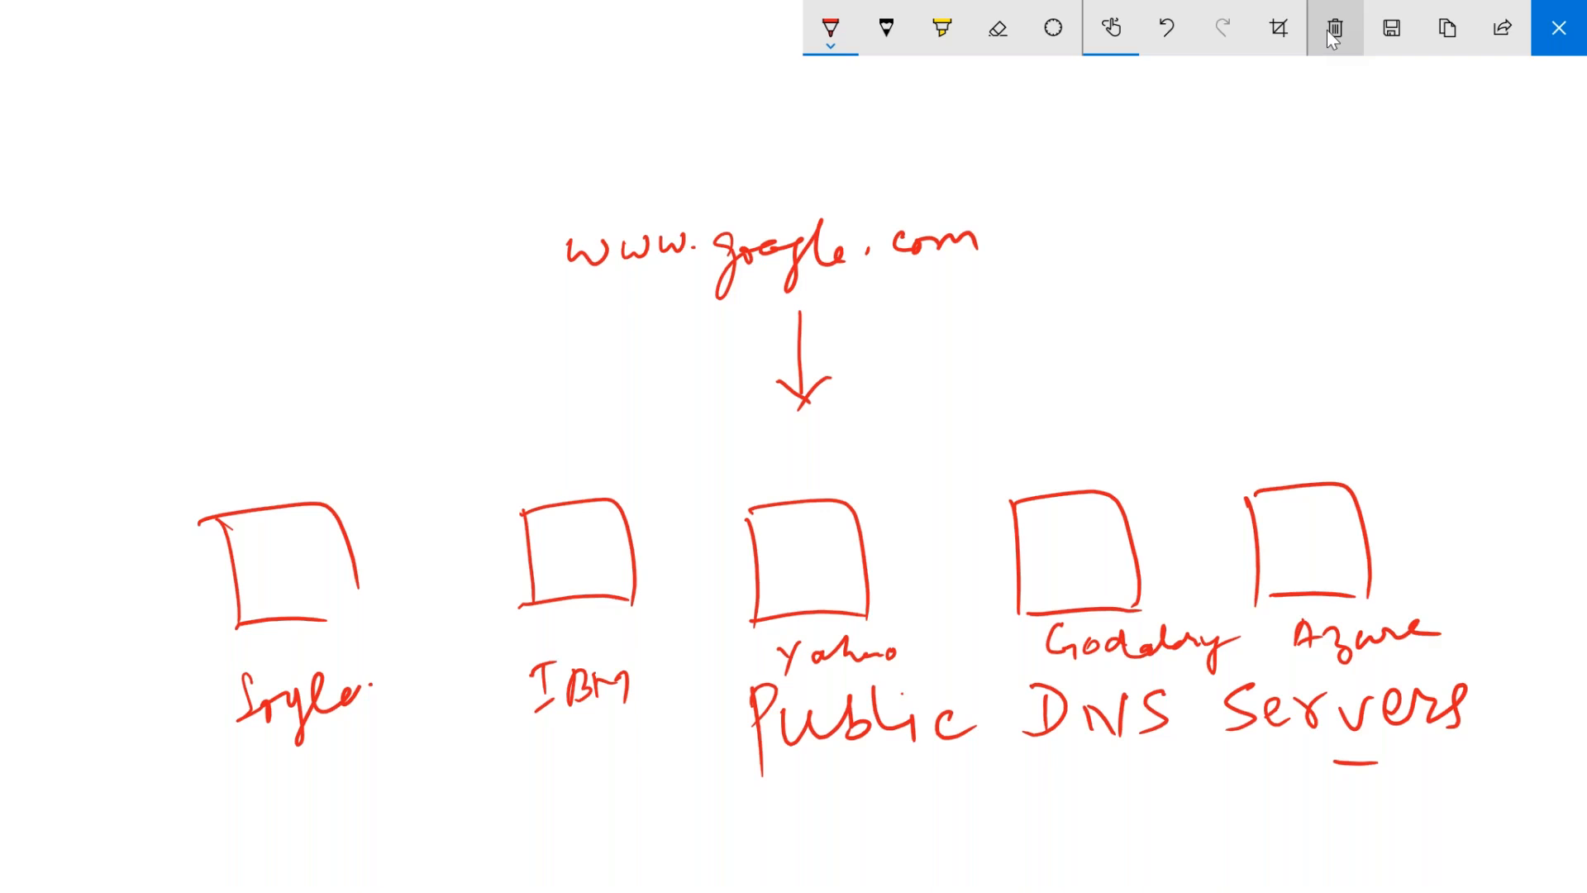
mouse_move(648, 78)
left_mouse_down()
mouse_move(645, 168)
mouse_move(783, 151)
left_mouse_up()
left_click_drag(656, 156, 795, 134)
left_click_drag(662, 89, 668, 118)
mouse_move(683, 92)
left_mouse_down()
mouse_move(760, 93)
mouse_move(697, 131)
mouse_move(727, 128)
left_mouse_up()
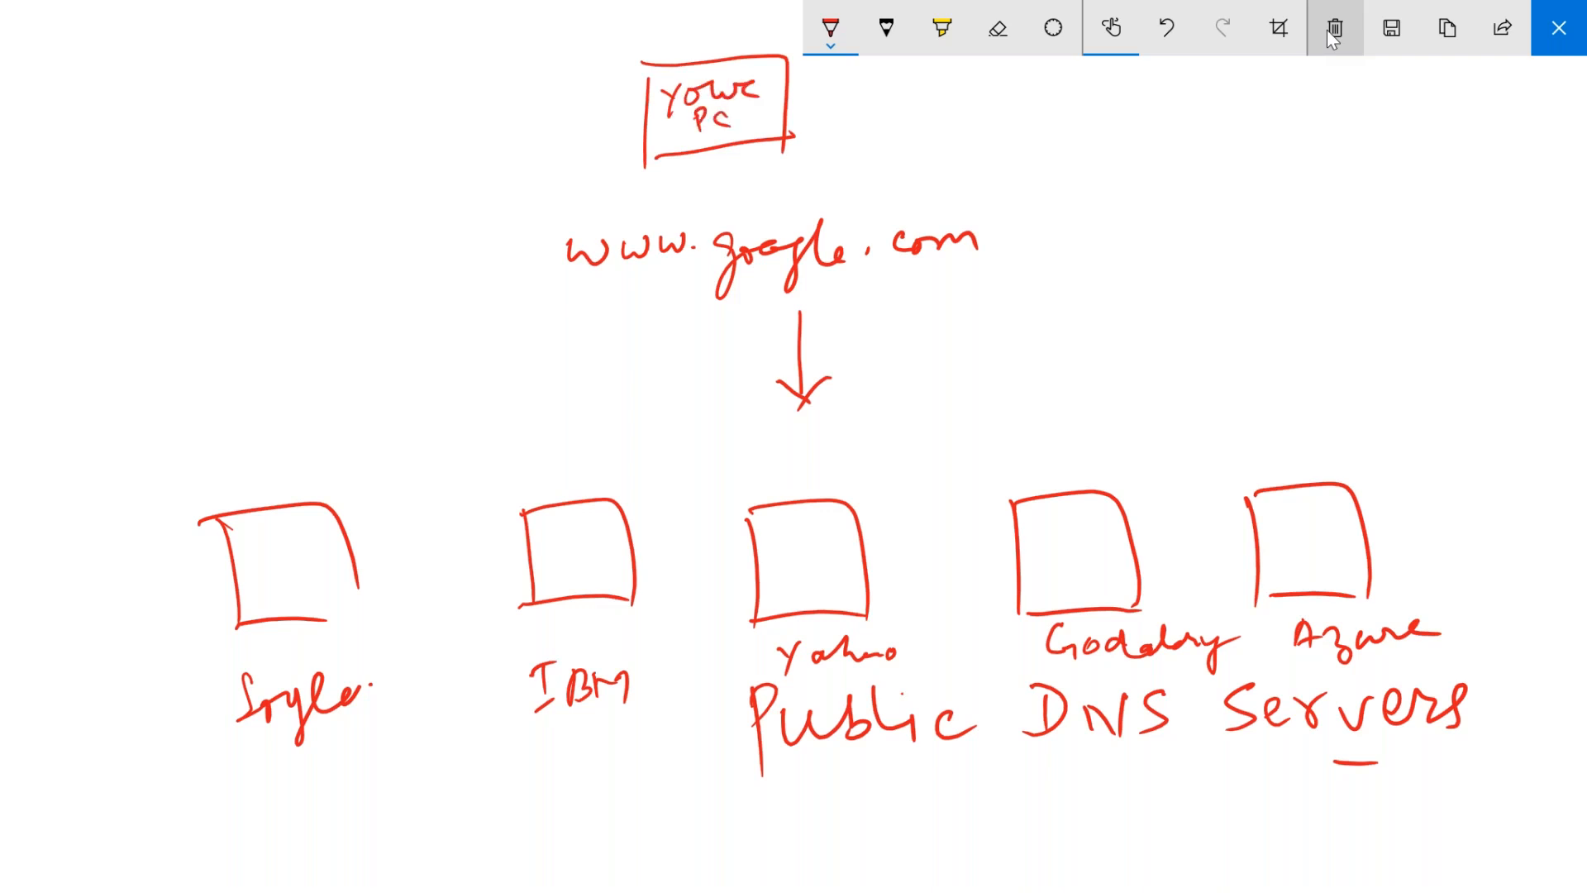
left_click_drag(547, 301, 682, 278)
left_click_drag(838, 287, 937, 270)
left_click_drag(998, 239, 1046, 247)
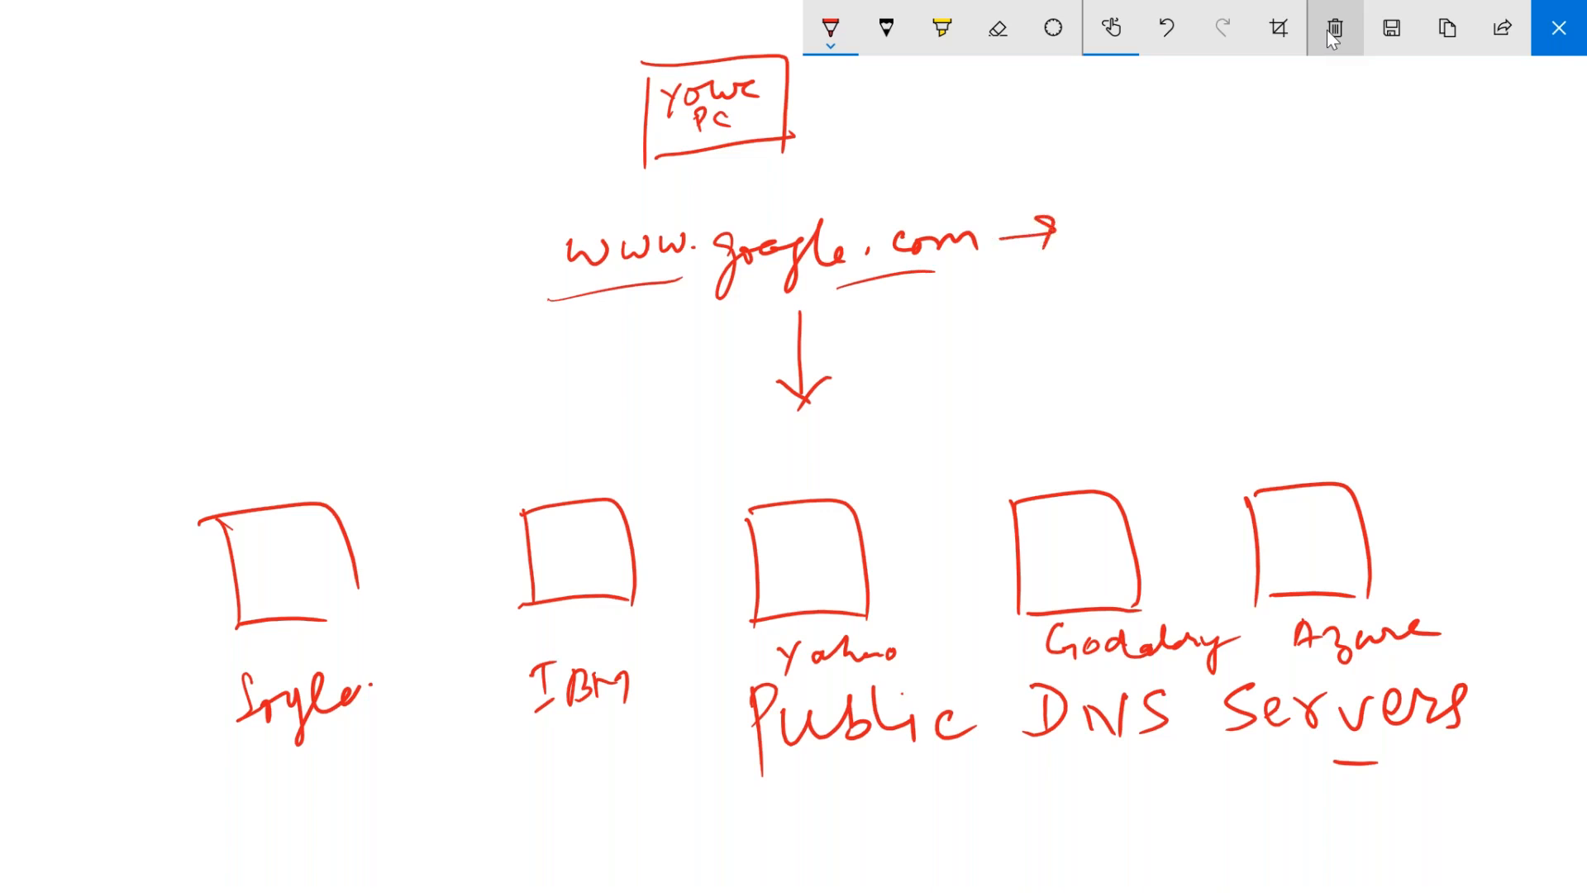
left_click_drag(1122, 208, 1129, 236)
mouse_move(1100, 216)
left_mouse_down()
mouse_move(1140, 200)
mouse_move(1162, 253)
left_mouse_up()
mouse_move(1155, 213)
left_mouse_down()
mouse_move(1174, 195)
mouse_move(1167, 227)
left_mouse_up()
mouse_move(1126, 173)
left_mouse_down()
mouse_move(1096, 252)
mouse_move(1202, 211)
mouse_move(1134, 170)
left_mouse_up()
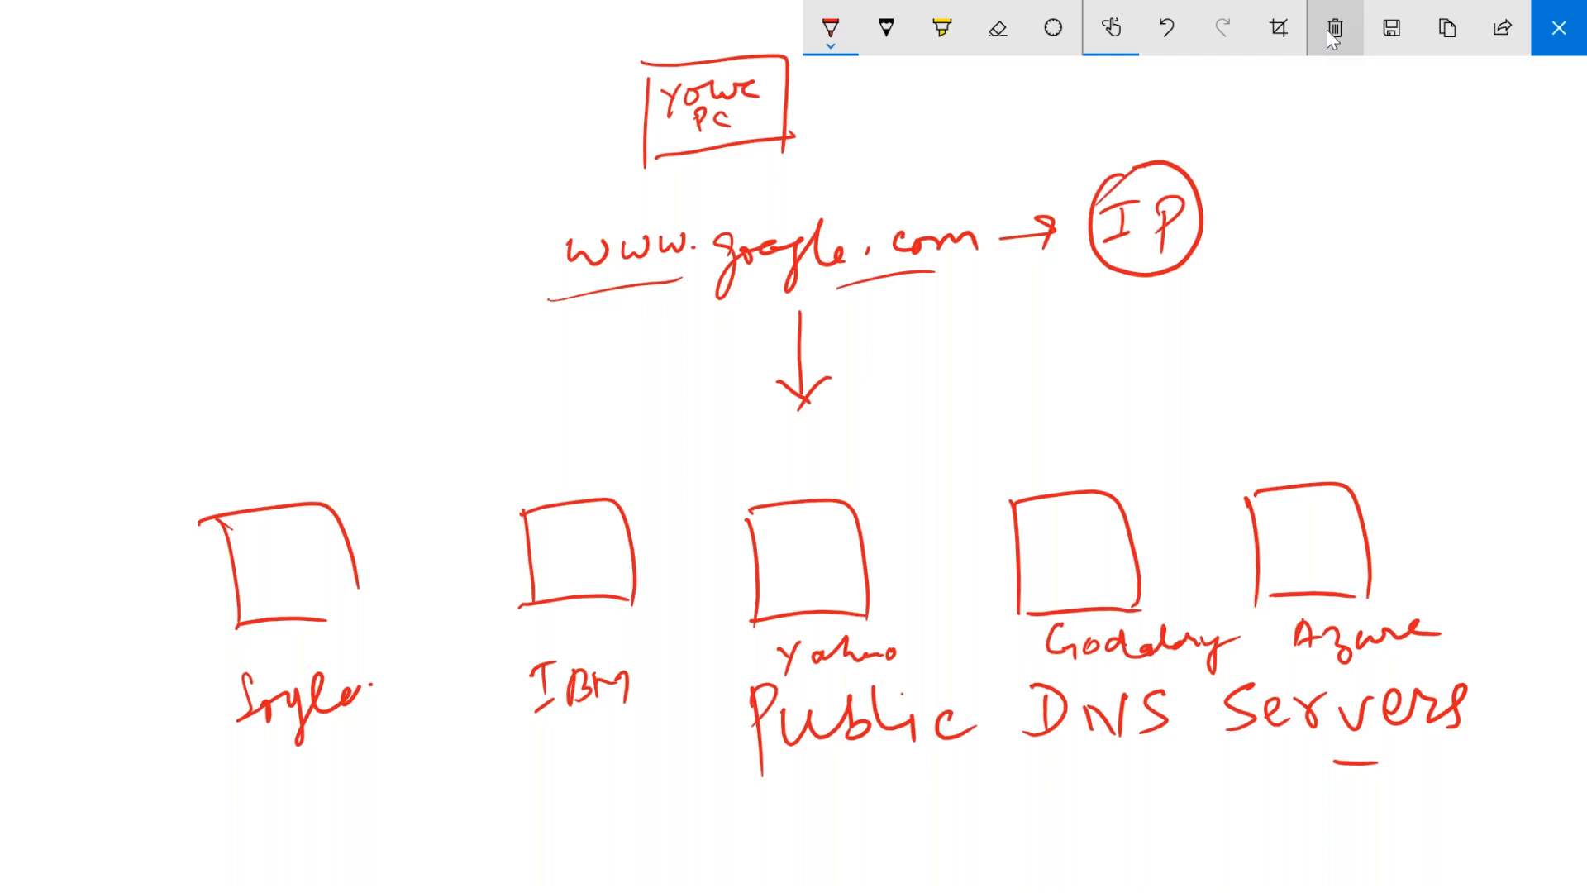
mouse_move(687, 294)
left_mouse_down()
mouse_move(278, 501)
mouse_move(301, 506)
left_mouse_up()
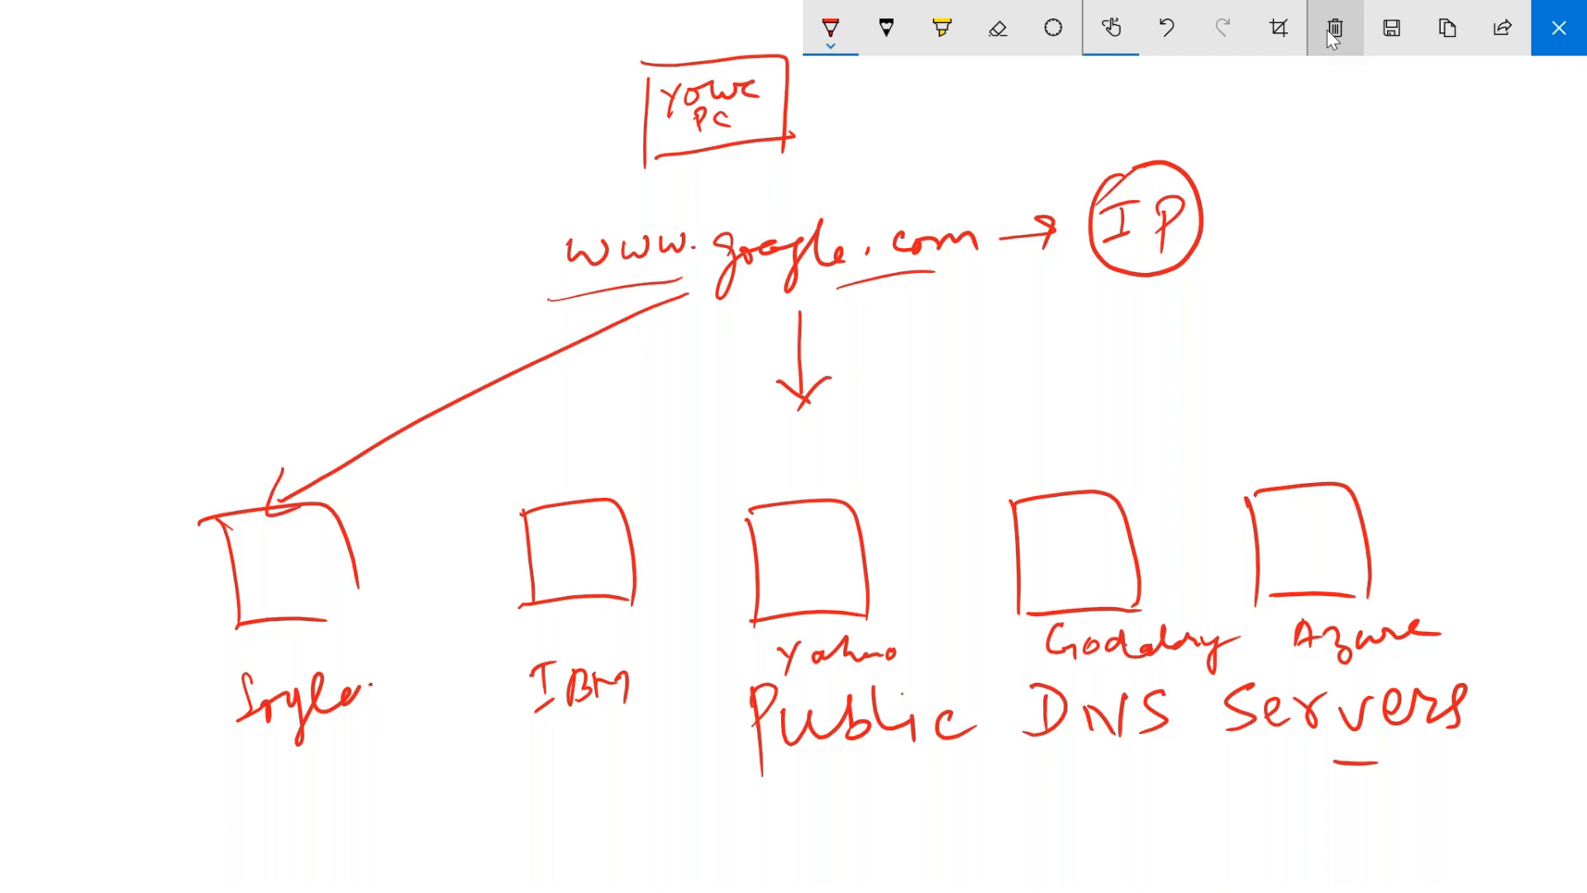
- Tick the address and draw arrows numbered 1, 2, 3 to the Google, IBM and Yahoo boxes
mouse_move(229, 430)
left_mouse_down()
mouse_move(231, 475)
mouse_move(217, 420)
left_mouse_up()
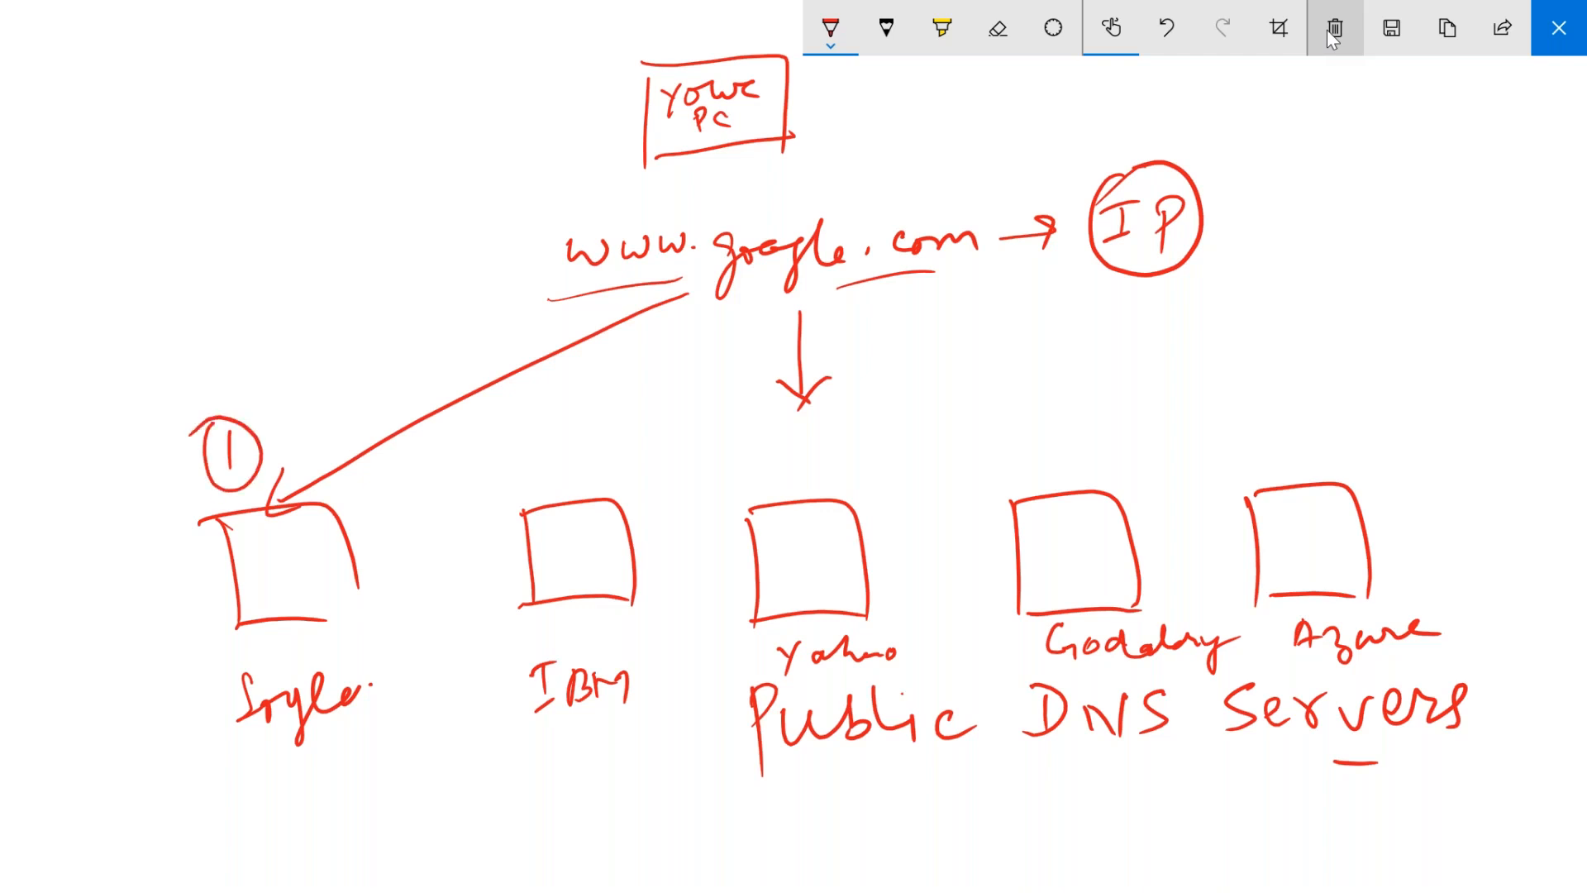
left_click_drag(490, 260, 547, 239)
mouse_move(533, 443)
left_mouse_down()
mouse_move(538, 463)
mouse_move(558, 457)
left_mouse_up()
mouse_move(503, 424)
left_mouse_down()
mouse_move(534, 486)
mouse_move(500, 433)
left_mouse_up()
mouse_move(743, 303)
left_mouse_down()
mouse_move(619, 450)
mouse_move(636, 470)
left_mouse_up()
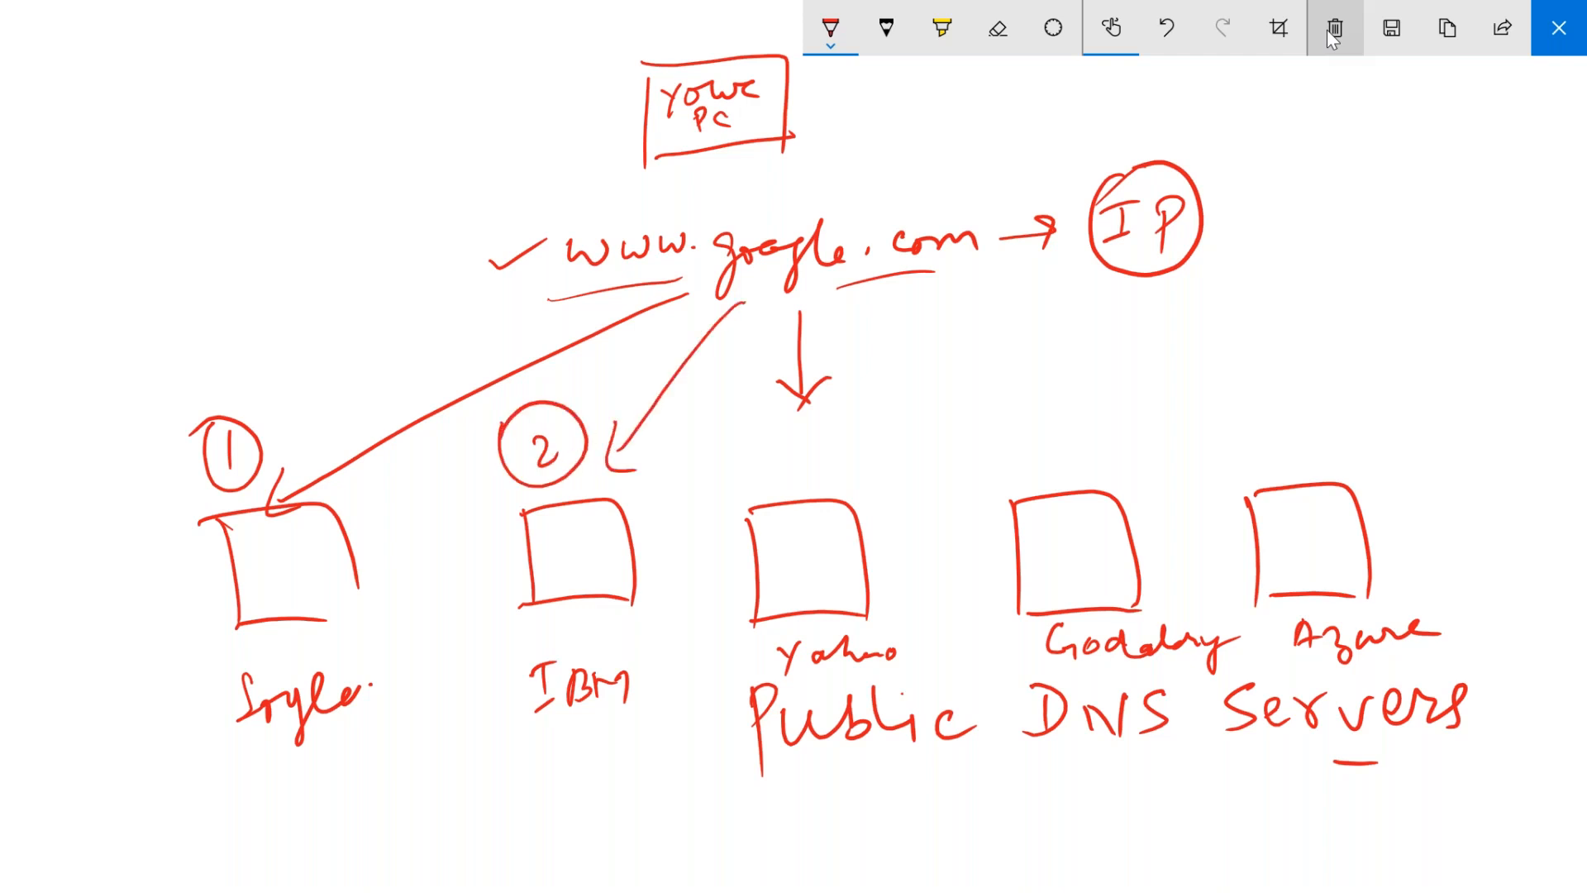
left_click_drag(892, 310, 858, 461)
mouse_move(850, 433)
left_mouse_down()
mouse_move(859, 462)
mouse_move(881, 440)
left_mouse_up()
mouse_move(748, 450)
left_mouse_down()
mouse_move(753, 485)
mouse_move(814, 438)
mouse_move(719, 436)
left_mouse_up()
- Replace a curved return stroke with an arrow from Yahoo up to the right
mouse_move(843, 554)
left_mouse_down()
mouse_move(960, 331)
mouse_move(943, 273)
left_mouse_up()
mouse_move(918, 303)
left_mouse_down()
mouse_move(945, 273)
mouse_move(983, 299)
left_mouse_up()
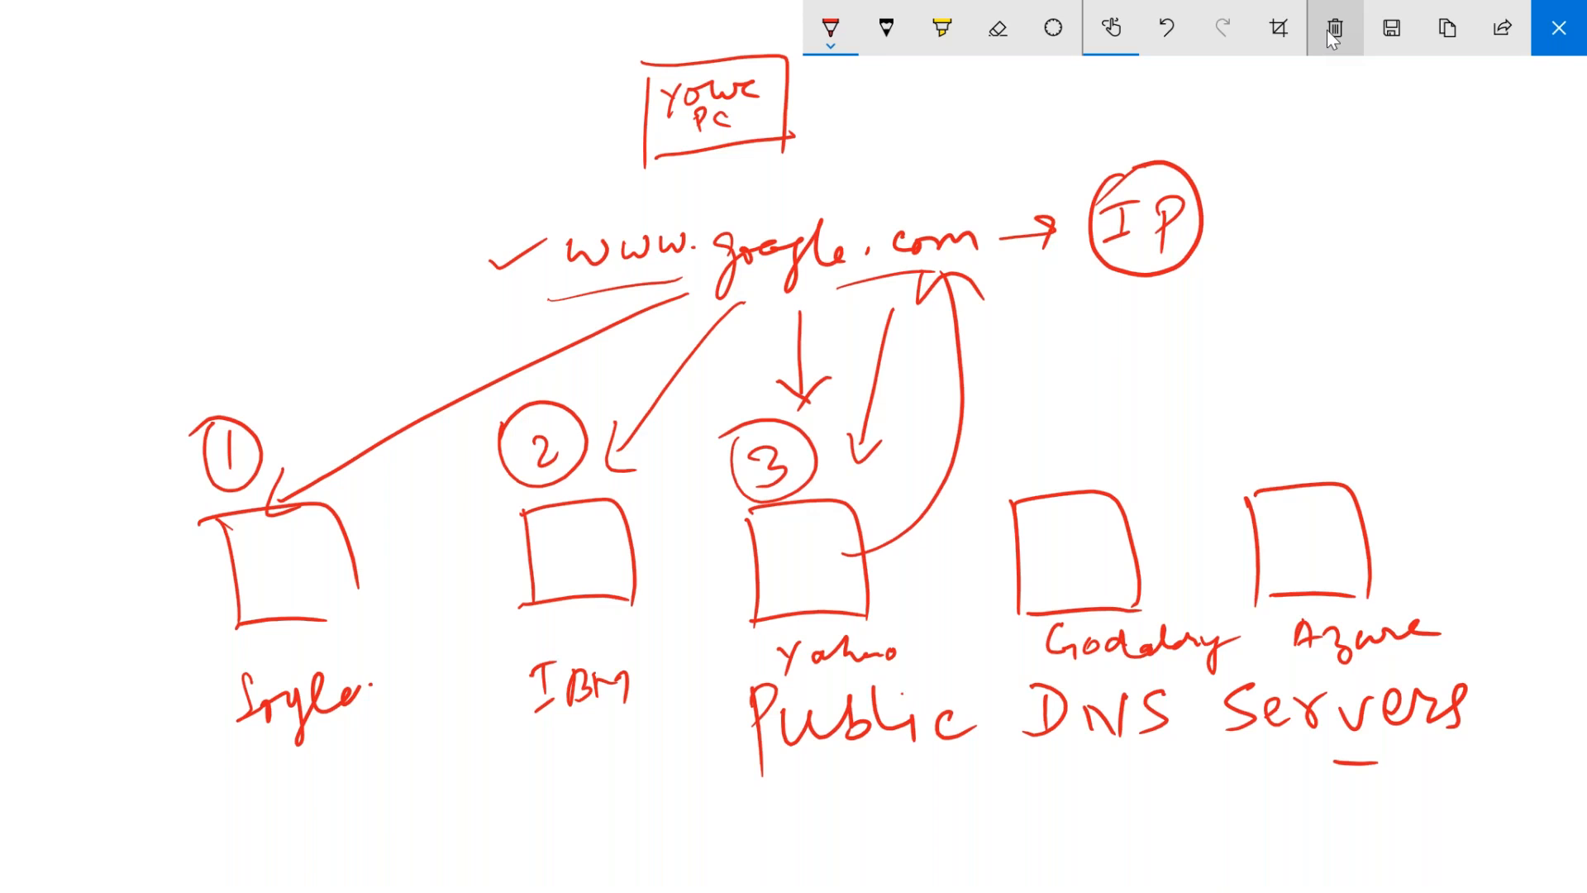
left_click(961, 397)
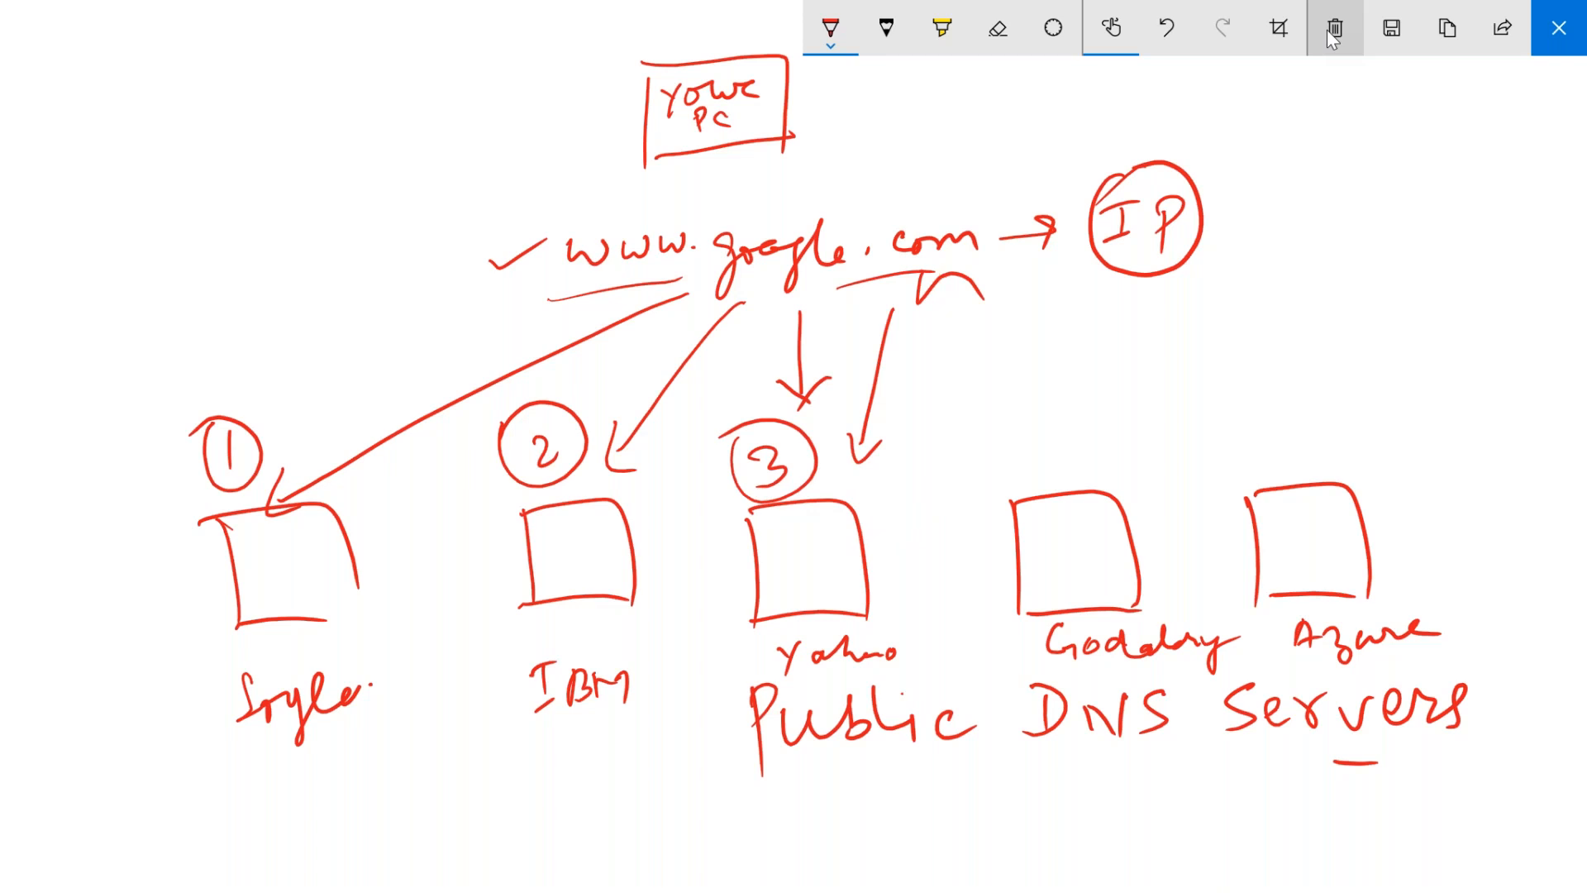
mouse_move(840, 523)
left_mouse_down()
mouse_move(1026, 400)
mouse_move(1143, 368)
mouse_move(1165, 407)
mouse_move(1190, 357)
mouse_move(1332, 286)
mouse_move(1404, 279)
left_mouse_up()
- Undo the stray stroke, write and underline 'Google server', and draw return arrows to Your PC
key("ctrl+z")
left_click_drag(1043, 355, 1452, 331)
left_click_drag(1090, 446, 1480, 289)
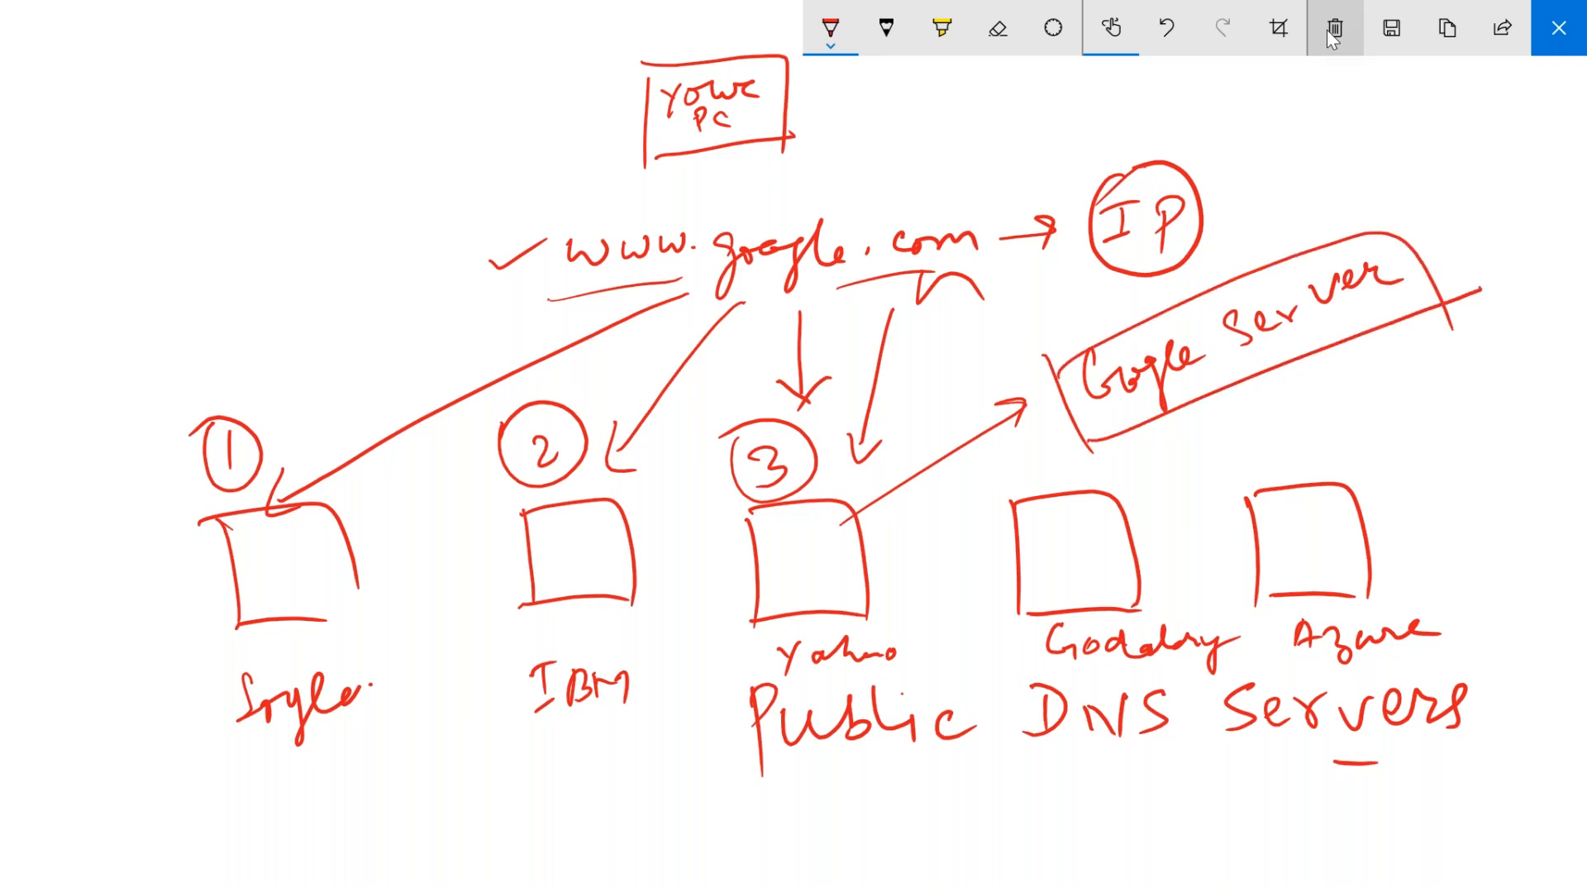
mouse_move(1085, 352)
left_mouse_down()
mouse_move(869, 121)
mouse_move(826, 102)
left_mouse_up()
mouse_move(822, 144)
left_mouse_down()
mouse_move(816, 93)
mouse_move(883, 99)
left_mouse_up()
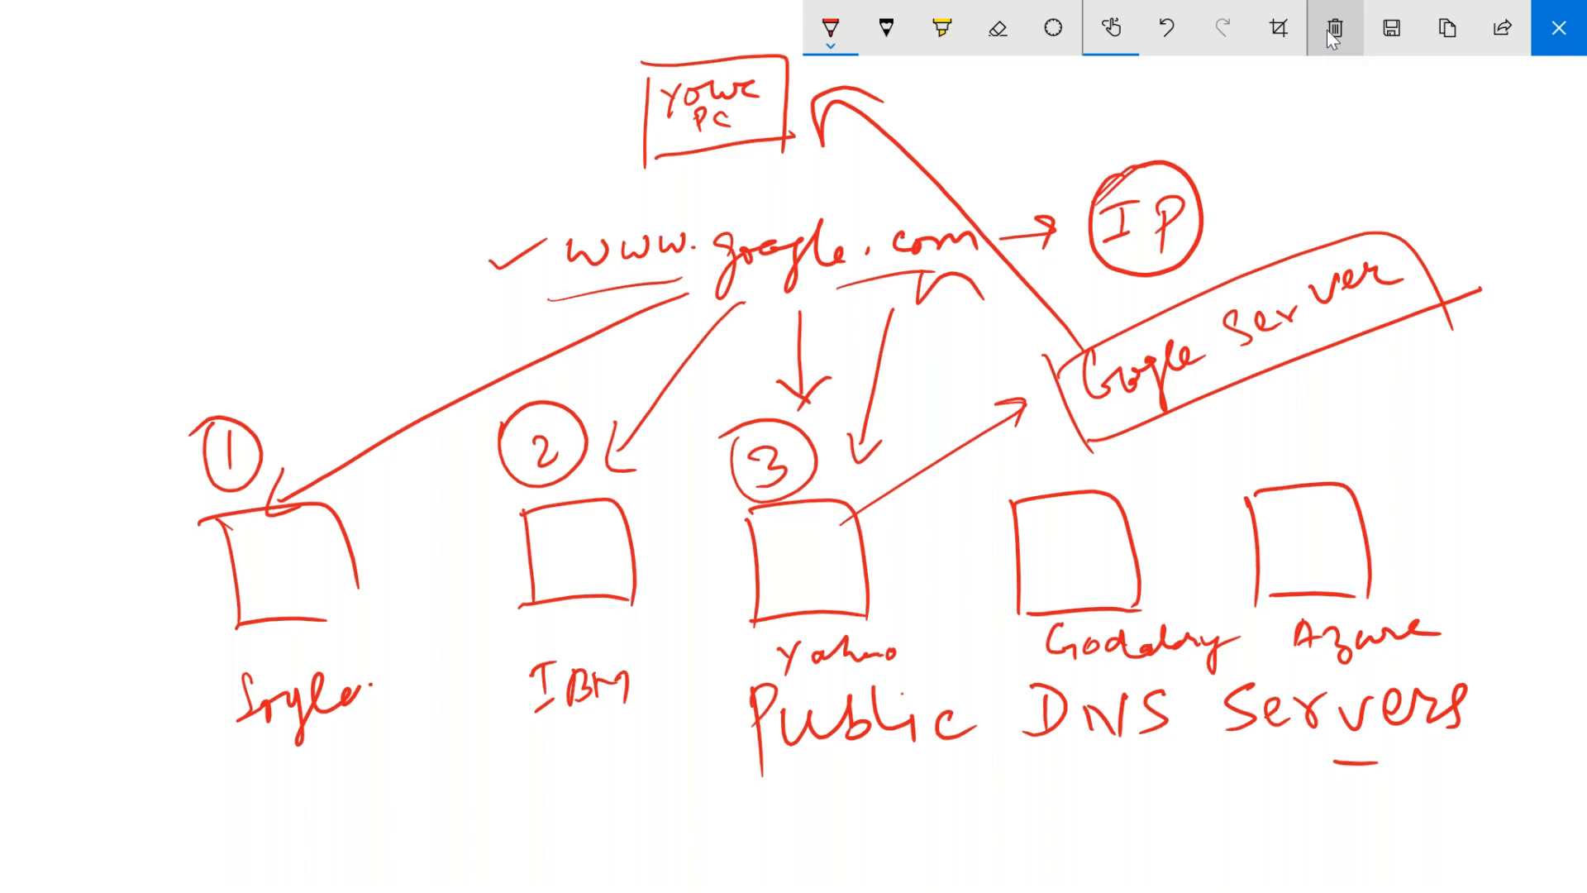
mouse_move(1148, 314)
left_mouse_down()
mouse_move(846, 102)
mouse_move(842, 147)
mouse_move(906, 127)
left_mouse_up()
mouse_move(1061, 377)
left_mouse_down()
mouse_move(836, 195)
mouse_move(854, 170)
left_mouse_up()
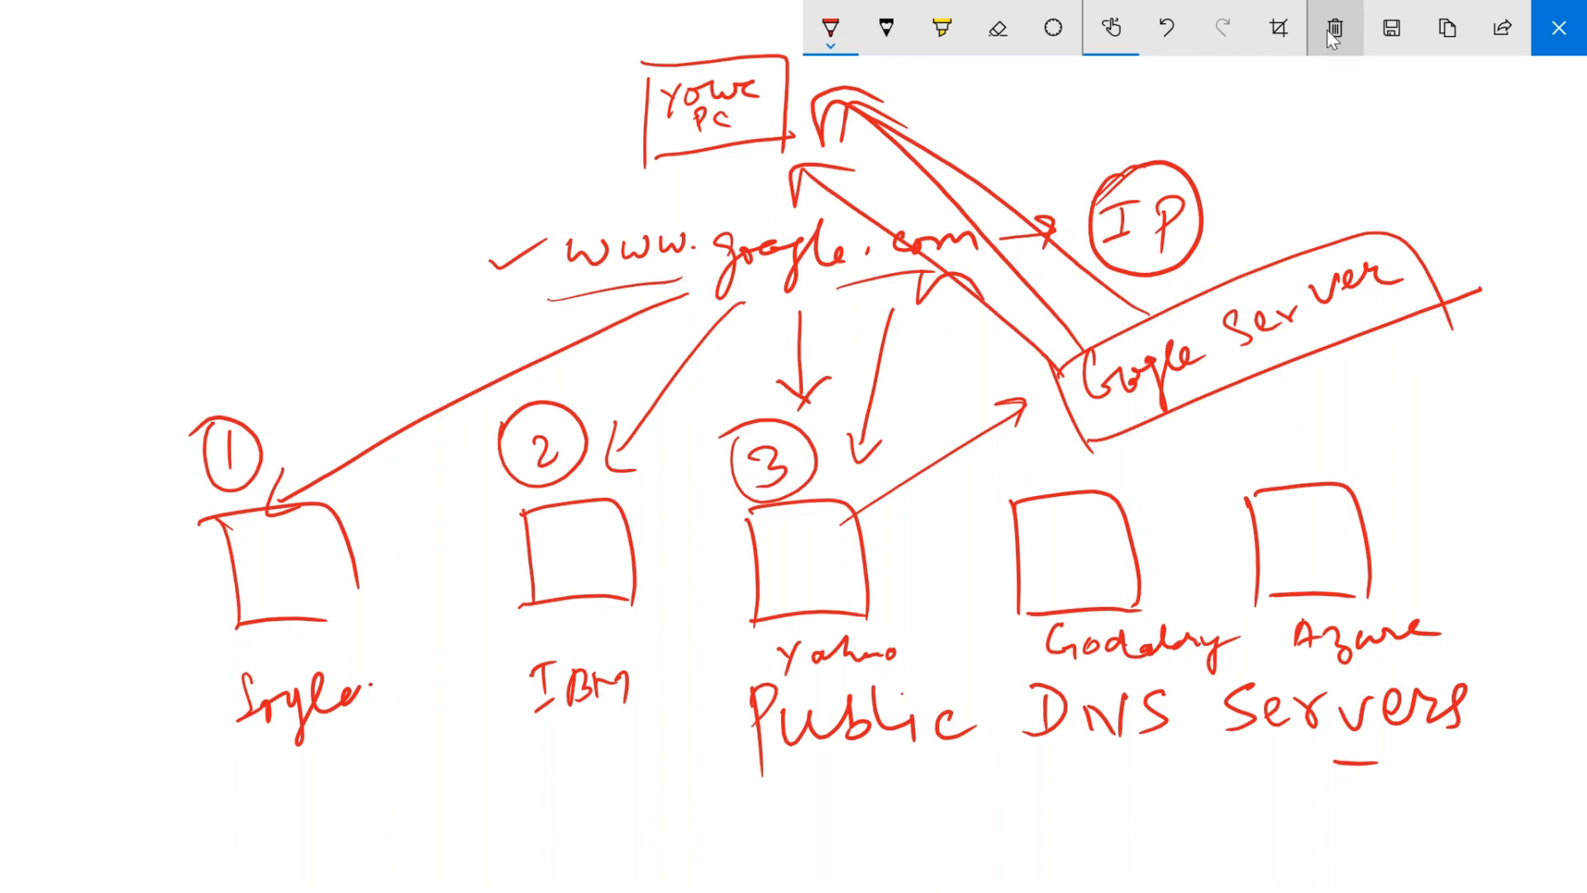
- Clear the canvas, draw a box labelled 'Internal DNS Server', and start an upper-left server box
left_click(1334, 30)
mouse_move(613, 543)
left_mouse_down()
mouse_move(610, 716)
mouse_move(957, 691)
mouse_move(961, 712)
left_mouse_up()
left_click_drag(595, 704, 1011, 691)
mouse_move(666, 735)
left_mouse_down()
mouse_move(653, 795)
mouse_move(673, 790)
left_mouse_up()
mouse_move(632, 739)
left_mouse_down()
mouse_move(673, 732)
mouse_move(711, 794)
left_mouse_up()
left_click_drag(743, 740, 738, 785)
left_click(754, 775)
mouse_move(722, 770)
left_mouse_down()
mouse_move(780, 756)
mouse_move(886, 767)
mouse_move(891, 808)
left_mouse_up()
left_click_drag(940, 730, 963, 783)
left_click_drag(951, 729, 952, 795)
mouse_move(998, 745)
left_mouse_down()
mouse_move(1002, 766)
mouse_move(1028, 731)
mouse_move(1050, 777)
left_mouse_up()
left_click_drag(1139, 716, 1112, 760)
left_click(1138, 749)
mouse_move(1183, 728)
left_mouse_down()
mouse_move(1287, 721)
mouse_move(1297, 755)
left_mouse_up()
mouse_move(139, 188)
left_mouse_down()
mouse_move(142, 316)
mouse_move(332, 339)
left_mouse_up()
- Finish the upper-left box labelled 'Public DNS Server' and add record lines in the internal server box
mouse_move(132, 357)
left_mouse_down()
mouse_move(355, 303)
mouse_move(163, 447)
mouse_move(155, 417)
mouse_move(209, 384)
mouse_move(258, 415)
mouse_move(289, 407)
left_mouse_up()
mouse_move(155, 476)
left_mouse_down()
mouse_move(204, 489)
mouse_move(182, 508)
left_mouse_up()
left_click_drag(213, 468, 248, 494)
mouse_move(248, 450)
left_mouse_down()
mouse_move(247, 490)
mouse_move(257, 463)
mouse_move(262, 494)
left_mouse_up()
left_click_drag(222, 544, 205, 595)
left_click_drag(230, 572, 250, 591)
mouse_move(263, 569)
left_mouse_down()
mouse_move(285, 542)
mouse_move(345, 529)
left_mouse_up()
left_click_drag(347, 537, 368, 550)
mouse_move(628, 589)
left_mouse_down()
mouse_move(680, 576)
mouse_move(680, 616)
left_mouse_up()
mouse_move(651, 642)
left_mouse_down()
mouse_move(686, 635)
mouse_move(690, 656)
left_mouse_up()
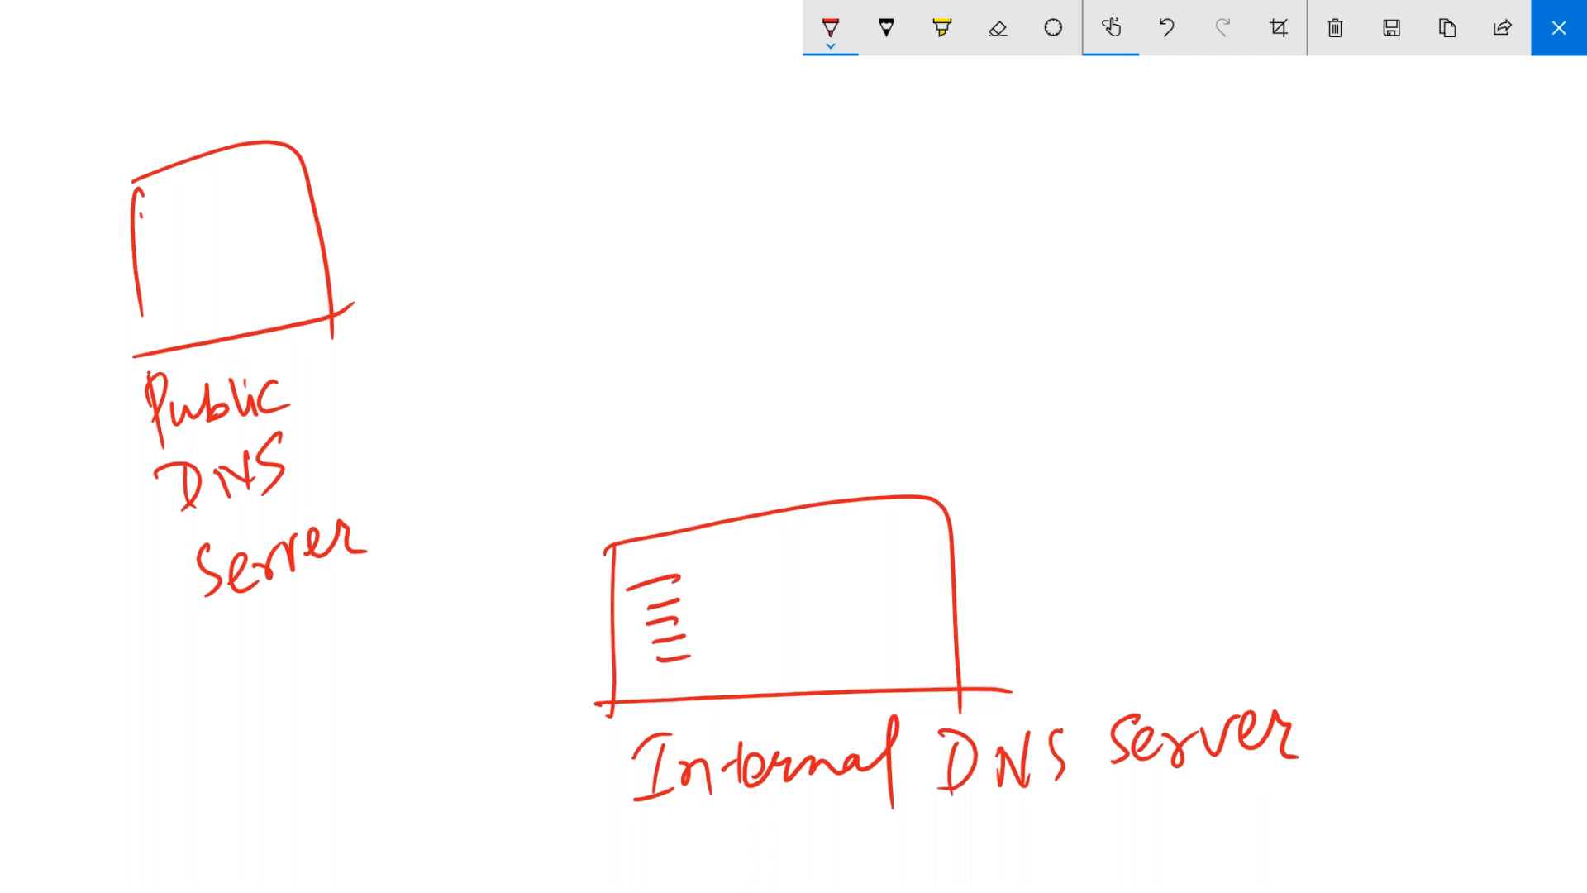
- Draw a Domain box at the upper right with an SCCMPS box below it
left_click_drag(1177, 134, 1188, 218)
mouse_move(1179, 142)
left_mouse_down()
mouse_move(1345, 141)
mouse_move(1359, 199)
left_mouse_up()
left_click_drag(1187, 225, 1384, 195)
mouse_move(1197, 161)
left_mouse_down()
mouse_move(1209, 190)
mouse_move(1246, 184)
left_mouse_up()
mouse_move(1265, 185)
left_mouse_down()
mouse_move(1276, 155)
mouse_move(1331, 167)
left_mouse_up()
left_click_drag(1321, 142, 1345, 175)
left_click_drag(1208, 294, 1227, 374)
left_click_drag(1210, 293, 1406, 376)
left_click_drag(1205, 397, 1413, 356)
left_click_drag(1257, 320, 1242, 350)
mouse_move(1281, 321)
left_mouse_down()
mouse_move(1283, 345)
mouse_move(1345, 323)
mouse_move(1362, 339)
left_mouse_up()
mouse_move(1369, 323)
left_mouse_down()
mouse_move(1372, 341)
mouse_move(1374, 318)
left_mouse_up()
left_click_drag(1386, 305, 1379, 339)
- Add DB and Win10 boxes below SCCMPS and tick the Domain box
mouse_move(1222, 419)
left_mouse_down()
mouse_move(1242, 516)
mouse_move(1415, 401)
left_mouse_up()
left_click_drag(1408, 403, 1428, 489)
left_click_drag(1240, 515, 1441, 489)
left_click_drag(1253, 467, 1264, 496)
mouse_move(1247, 469)
left_mouse_down()
mouse_move(1259, 495)
mouse_move(1355, 488)
left_mouse_up()
mouse_move(1253, 550)
left_mouse_down()
mouse_move(1279, 638)
mouse_move(1444, 628)
left_mouse_up()
left_click_drag(1289, 638, 1424, 610)
mouse_move(1275, 572)
left_mouse_down()
mouse_move(1335, 569)
mouse_move(1337, 595)
left_mouse_up()
left_click_drag(1329, 566, 1335, 570)
mouse_move(1345, 572)
left_mouse_down()
mouse_move(1360, 562)
mouse_move(1381, 594)
left_mouse_up()
left_click_drag(1394, 568, 1407, 567)
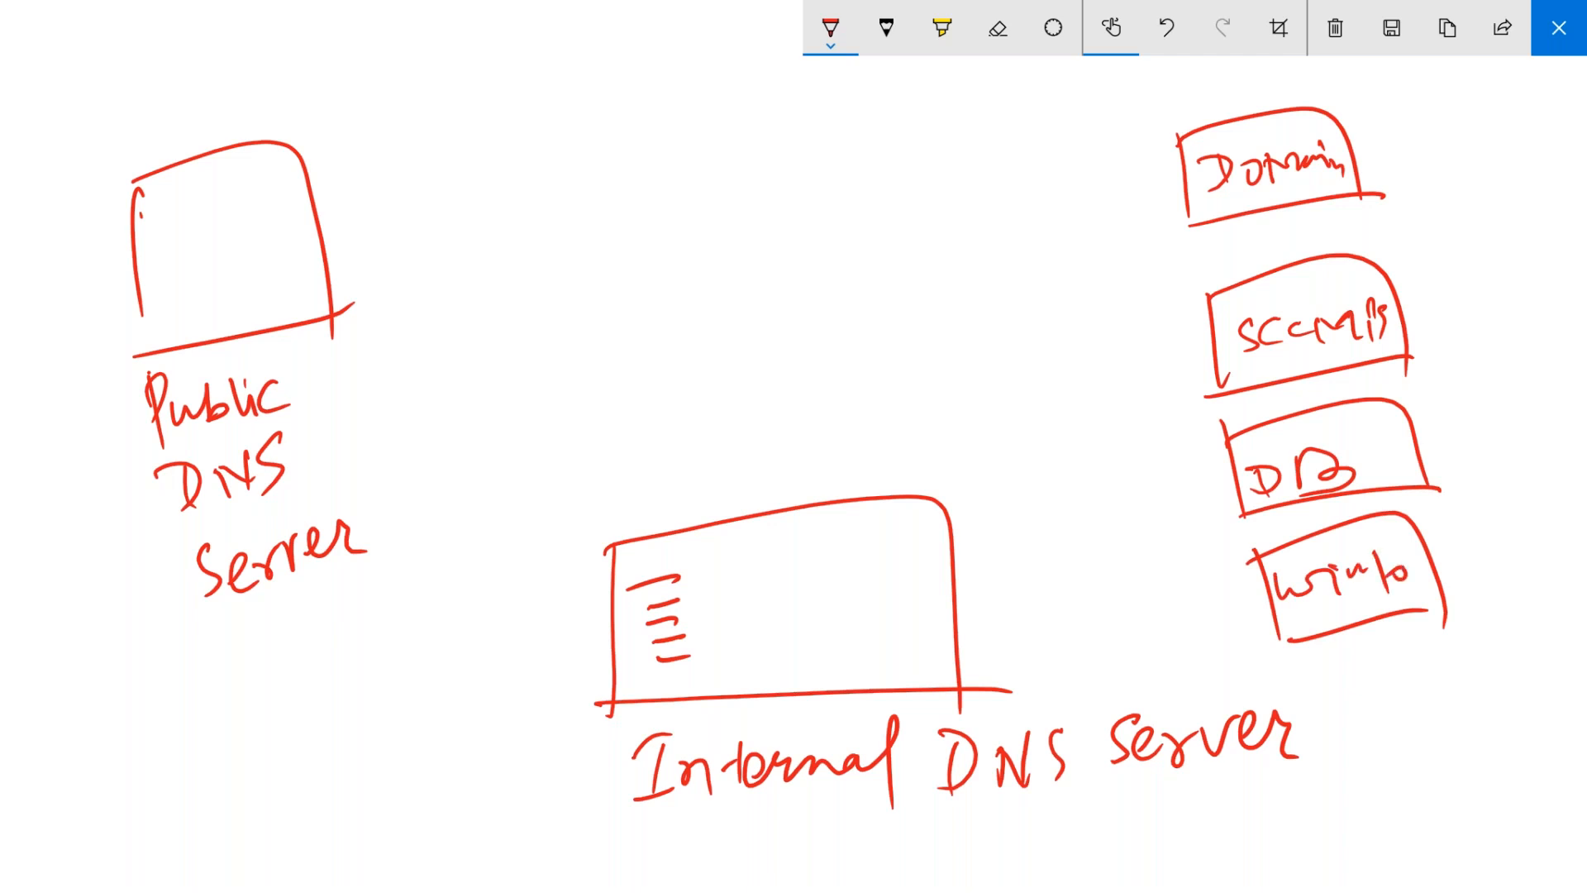
left_click_drag(1385, 136, 1435, 121)
- Ink arrows from Domain, SCCM, DB and the lowest box to Internal DNS Server, and mark an X above it
left_click_drag(1175, 182, 1112, 264)
left_click_drag(1089, 297, 944, 494)
left_click_drag(962, 432, 983, 489)
mouse_move(1212, 347)
left_mouse_down()
mouse_move(976, 534)
mouse_move(1018, 541)
left_mouse_up()
mouse_move(1227, 494)
left_mouse_down()
mouse_move(982, 617)
mouse_move(1028, 628)
left_mouse_up()
mouse_move(1293, 602)
left_mouse_down()
mouse_move(1016, 671)
mouse_move(1050, 692)
left_mouse_up()
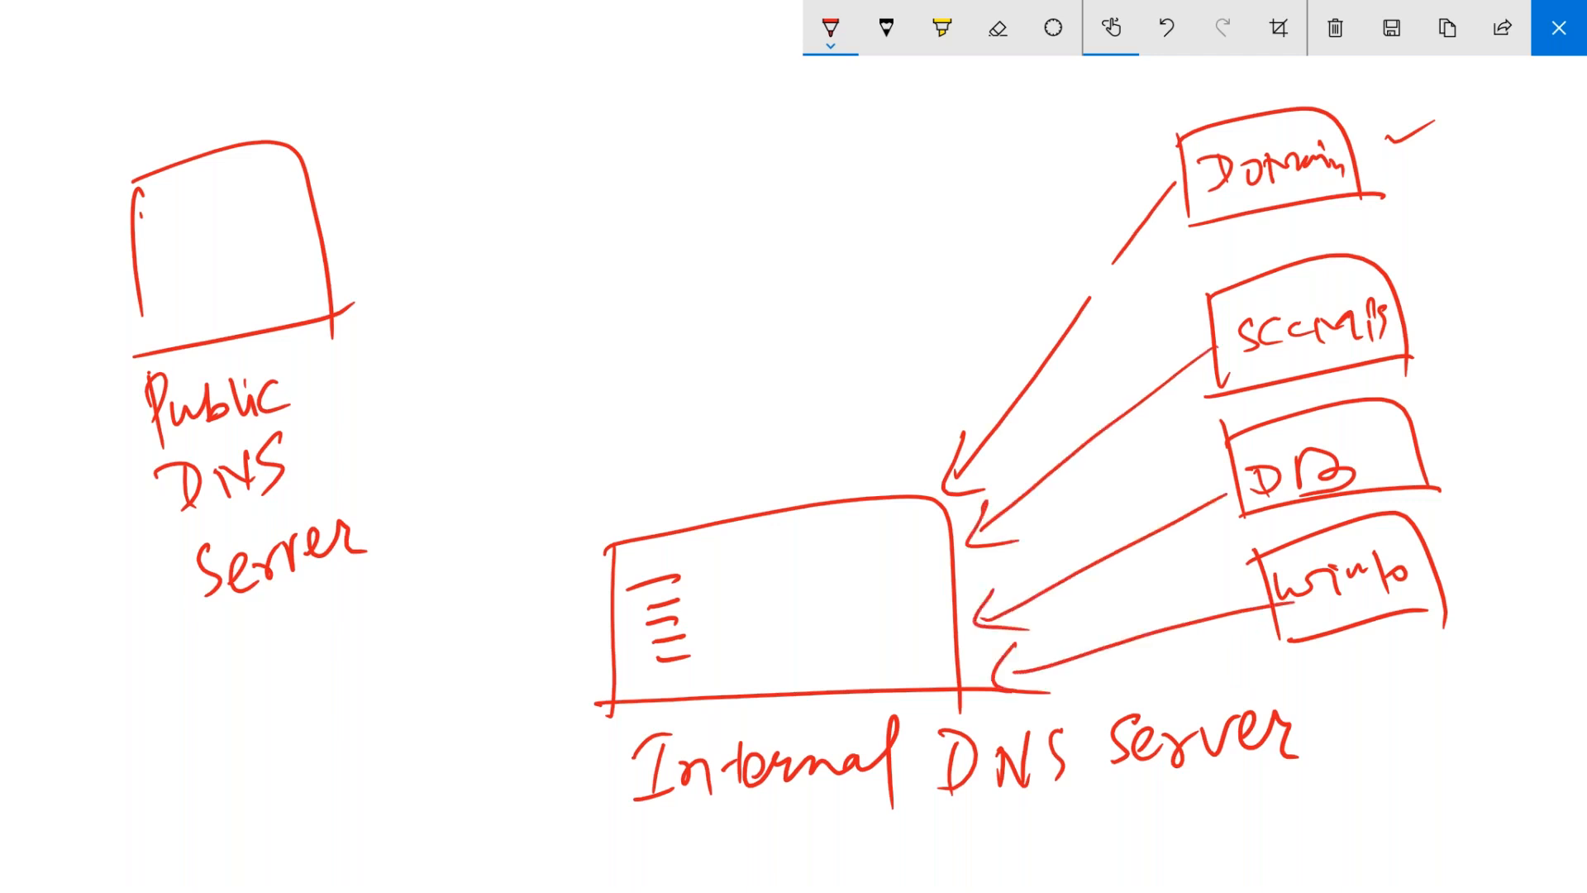
left_click_drag(819, 403, 724, 494)
left_click_drag(700, 412, 811, 480)
- Ink arrows from the four server boxes to Public DNS Server and underline the Internal DNS Server label
mouse_move(1173, 159)
left_mouse_down()
mouse_move(397, 193)
mouse_move(453, 223)
left_mouse_up()
left_click_drag(1224, 330, 463, 251)
left_click_drag(474, 207, 502, 283)
mouse_move(1262, 457)
left_mouse_down()
mouse_move(491, 266)
mouse_move(506, 301)
left_mouse_up()
mouse_move(1308, 590)
left_mouse_down()
mouse_move(919, 482)
mouse_move(476, 315)
mouse_move(510, 348)
left_mouse_up()
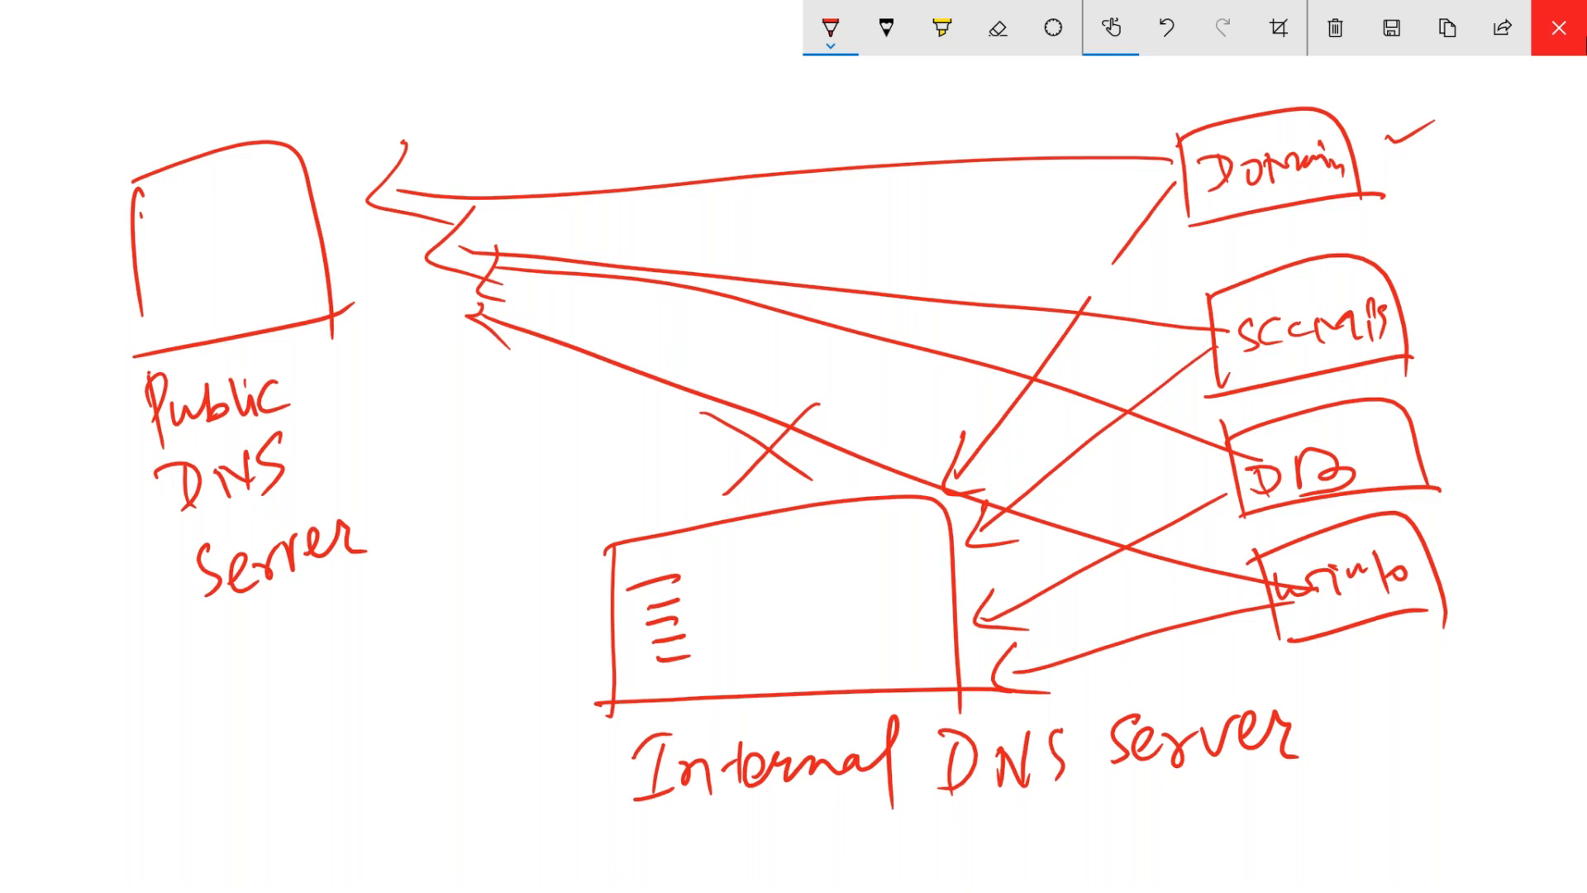
left_click_drag(622, 837, 1282, 804)
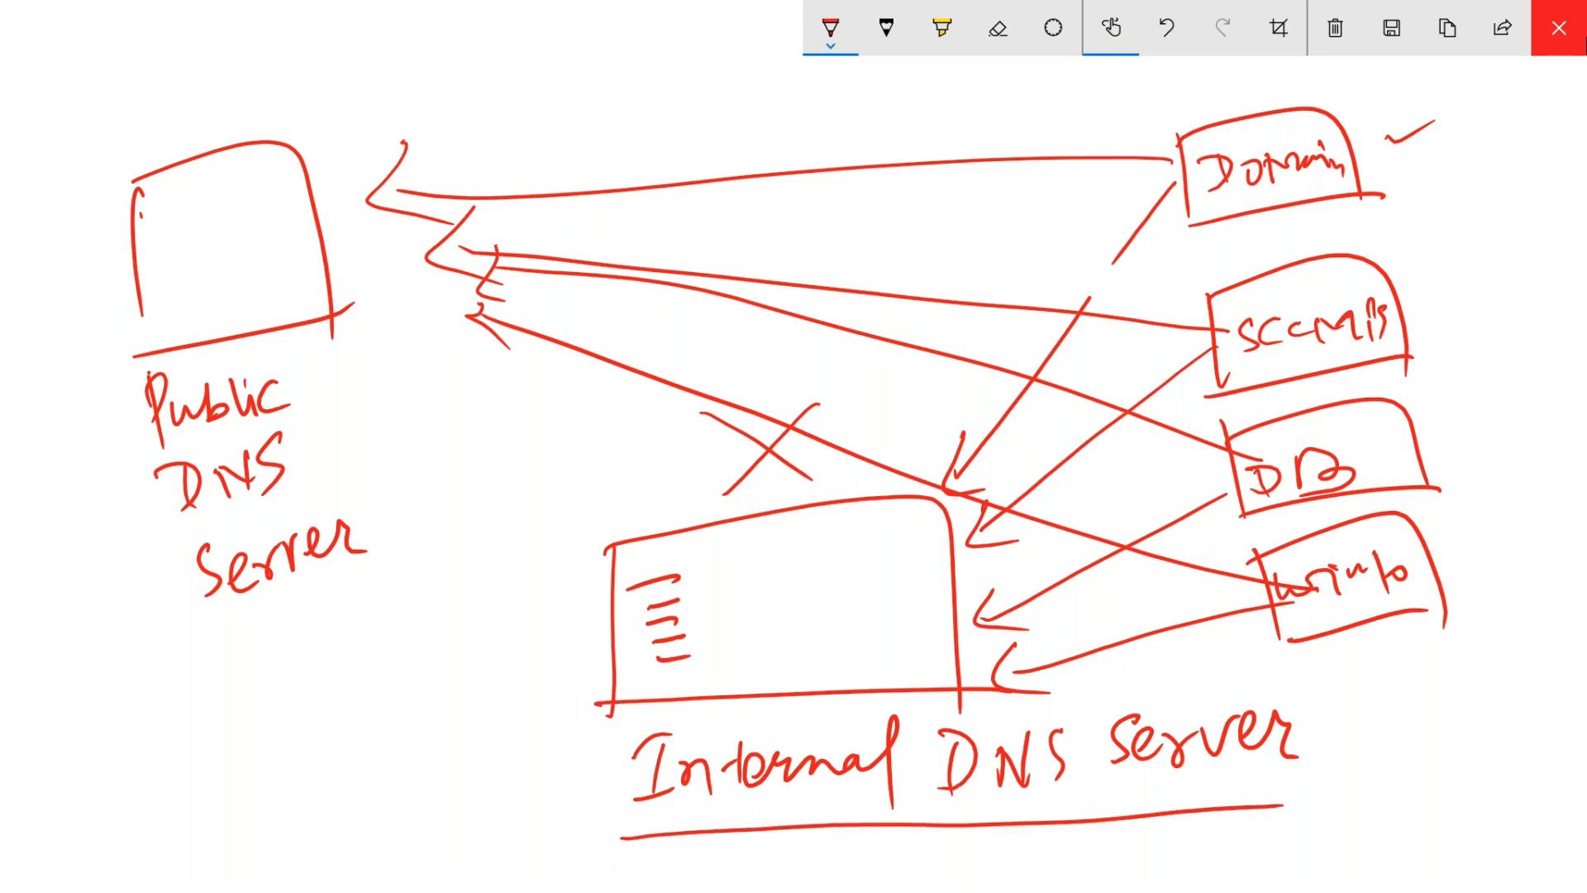
- Handwrite 10.10.1.4 under Public DNS Server and draw a box around it
left_click_drag(177, 790, 205, 830)
mouse_move(222, 804)
left_mouse_down()
mouse_move(242, 812)
mouse_move(216, 819)
left_mouse_up()
left_click(250, 806)
left_click_drag(268, 755, 282, 788)
left_click_drag(290, 760, 298, 771)
left_click(305, 782)
left_click_drag(319, 716, 330, 760)
left_click(341, 754)
mouse_move(355, 693)
left_mouse_down()
mouse_move(347, 712)
mouse_move(382, 703)
left_mouse_up()
left_click_drag(385, 686, 397, 722)
mouse_move(142, 795)
left_mouse_down()
mouse_move(222, 885)
mouse_move(454, 690)
mouse_move(473, 732)
left_mouse_up()
left_click_drag(216, 890, 497, 704)
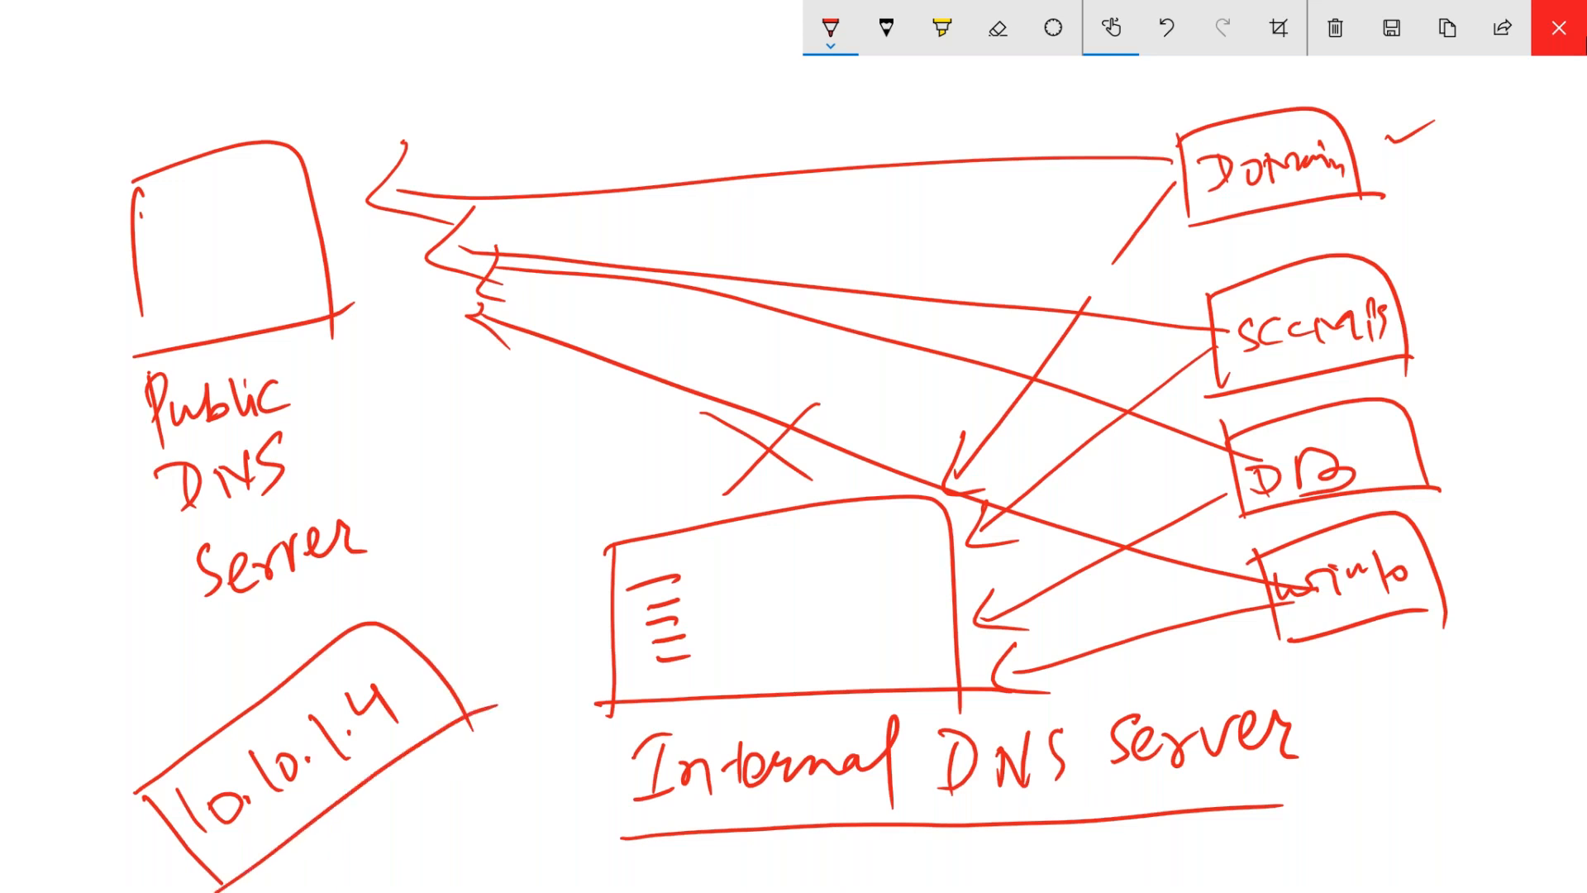
- Draw lines from the server boxes to the 10.10.1.4 box and an arrow to Internal DNS Server, then close the sketch
left_click_drag(1213, 171, 444, 616)
left_click_drag(1172, 382, 436, 652)
mouse_move(1101, 549)
left_mouse_down()
mouse_move(1374, 562)
mouse_move(440, 649)
left_mouse_up()
mouse_move(1330, 622)
left_mouse_down()
mouse_move(791, 586)
mouse_move(438, 651)
left_mouse_up()
mouse_move(473, 553)
left_mouse_down()
mouse_move(426, 638)
mouse_move(494, 658)
left_mouse_up()
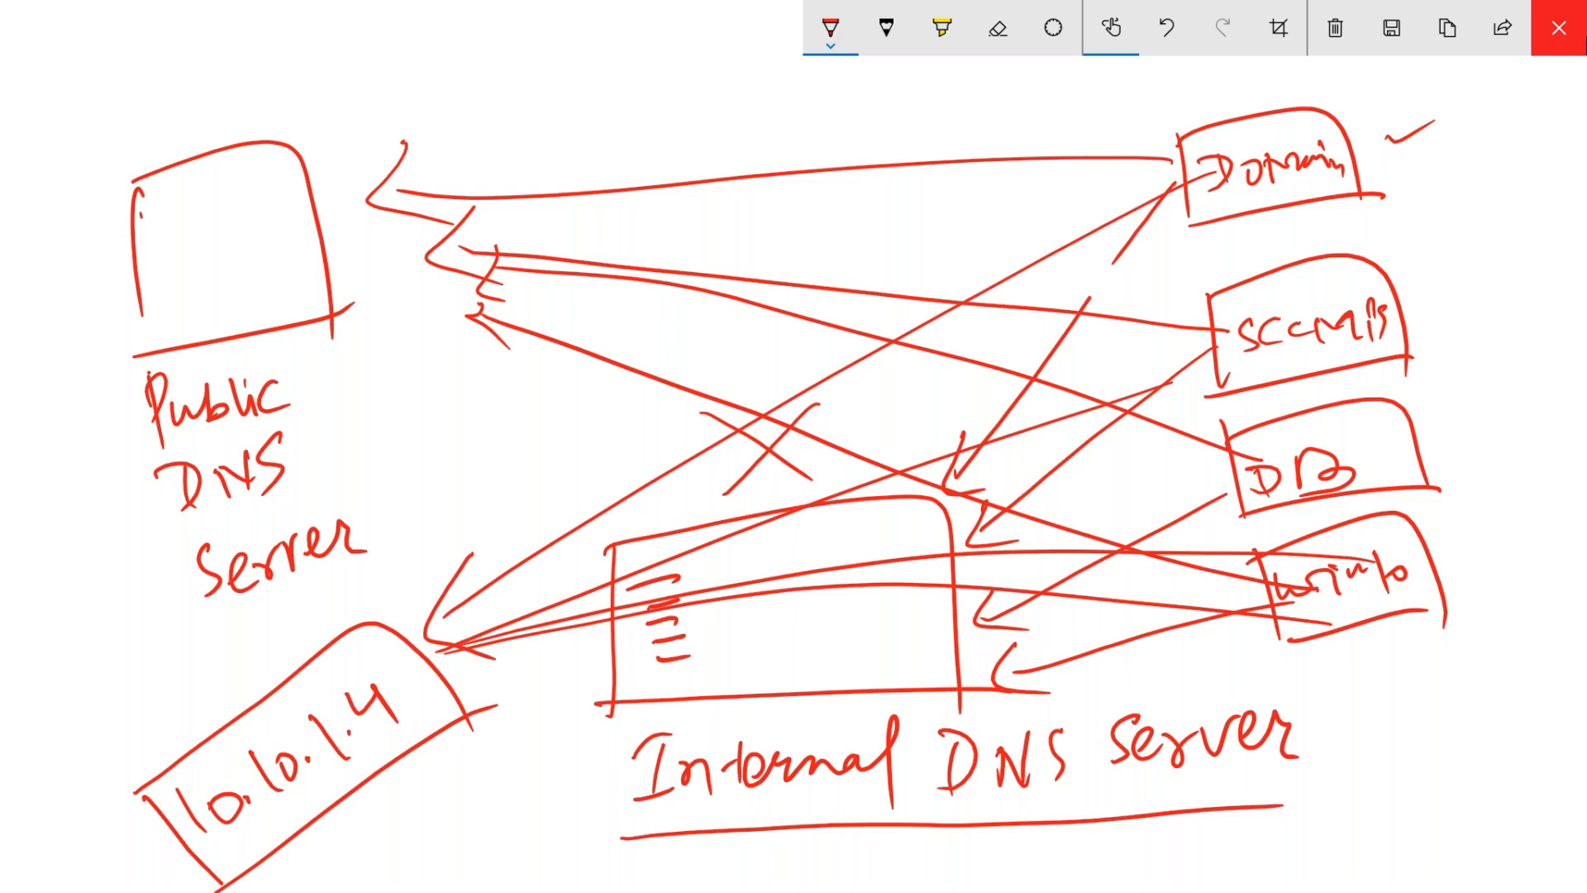
mouse_move(346, 759)
left_mouse_down()
mouse_move(565, 800)
mouse_move(608, 789)
left_mouse_up()
left_click_drag(572, 774, 593, 834)
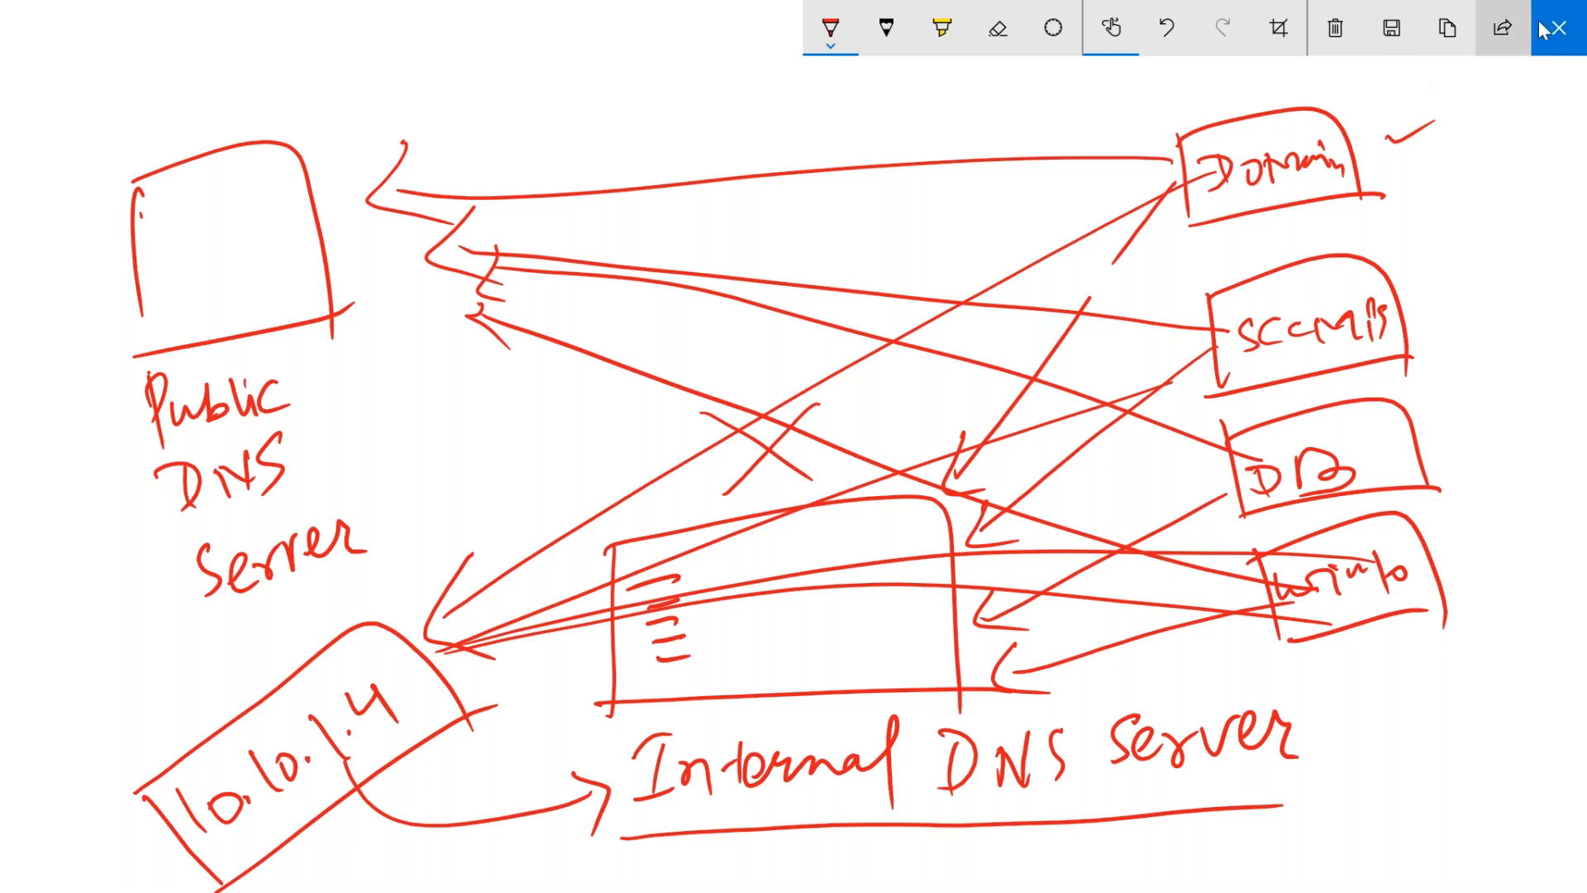
left_click(1578, 42)
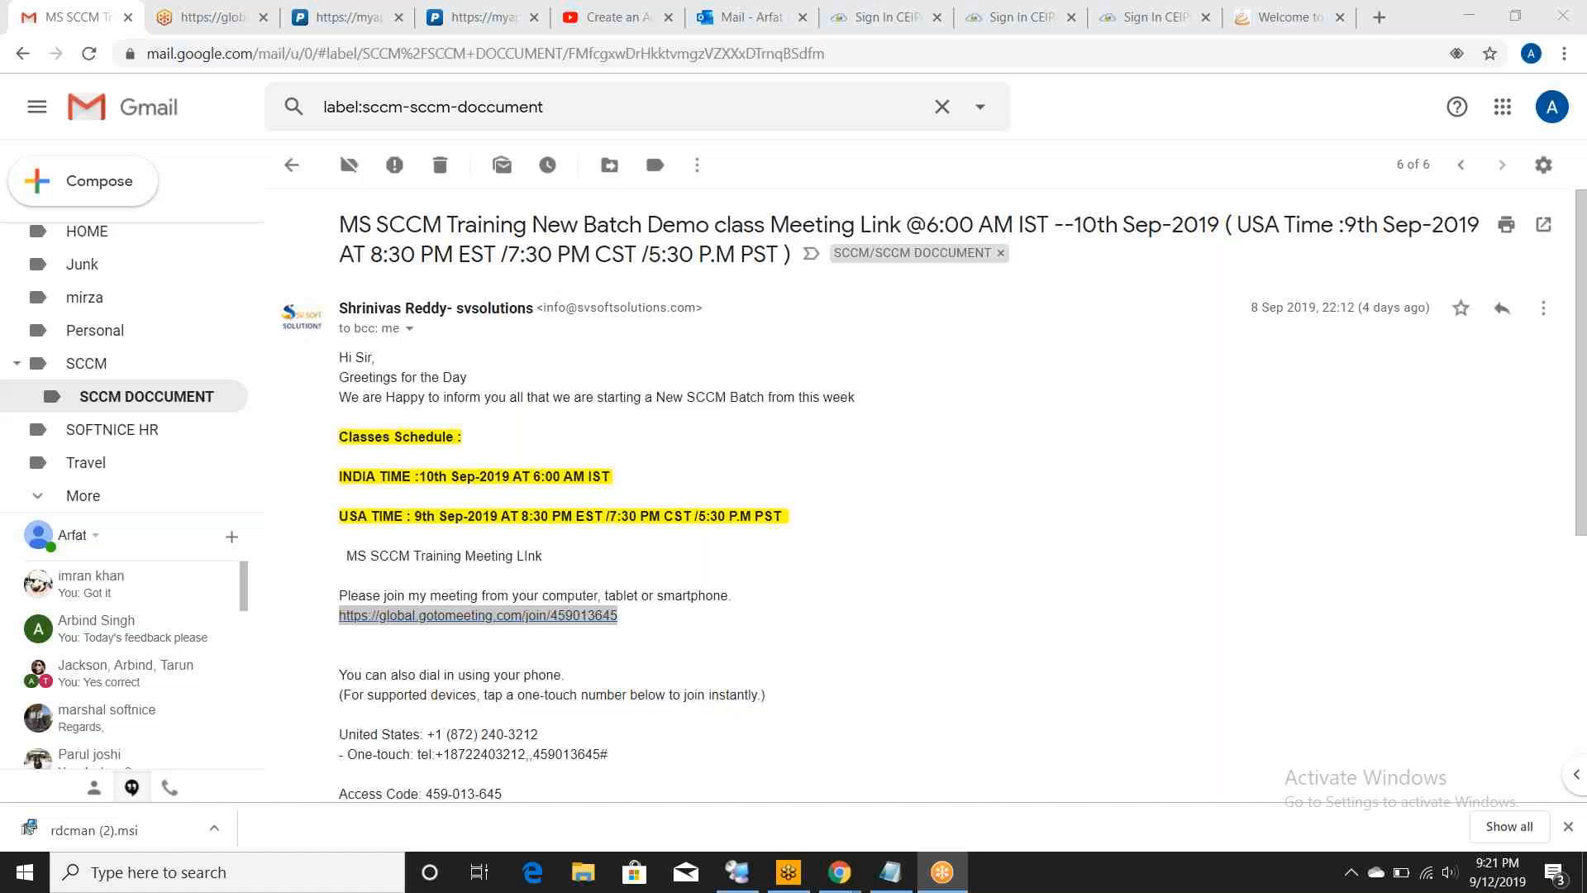
- Minimize the Gmail window and bring the Azure Virtual machines window to the front
left_click(1485, 17)
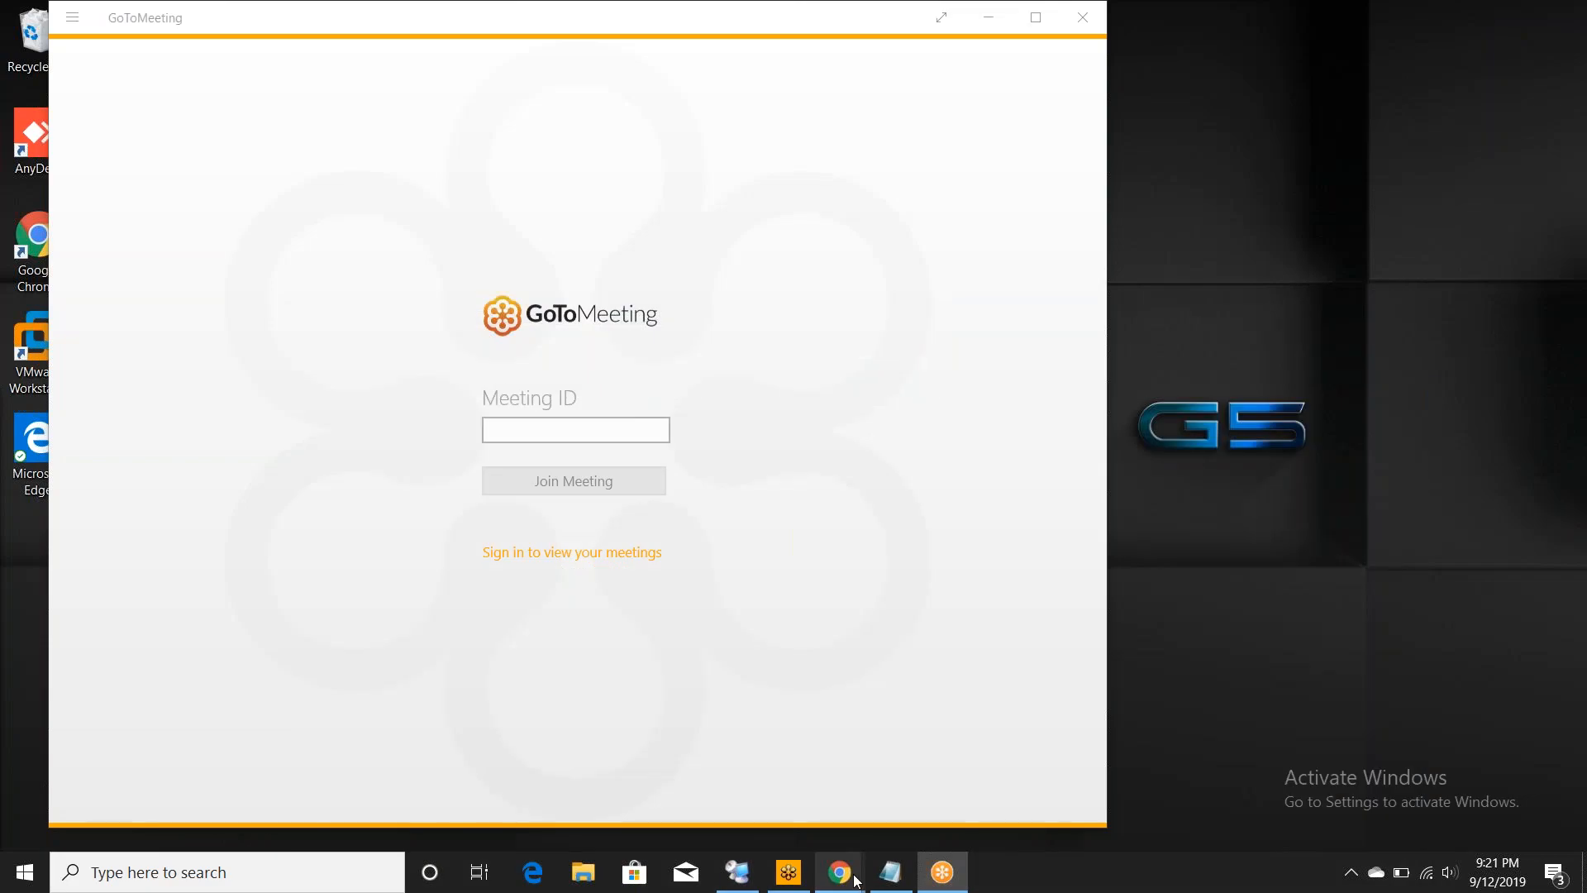
mouse_move(886, 876)
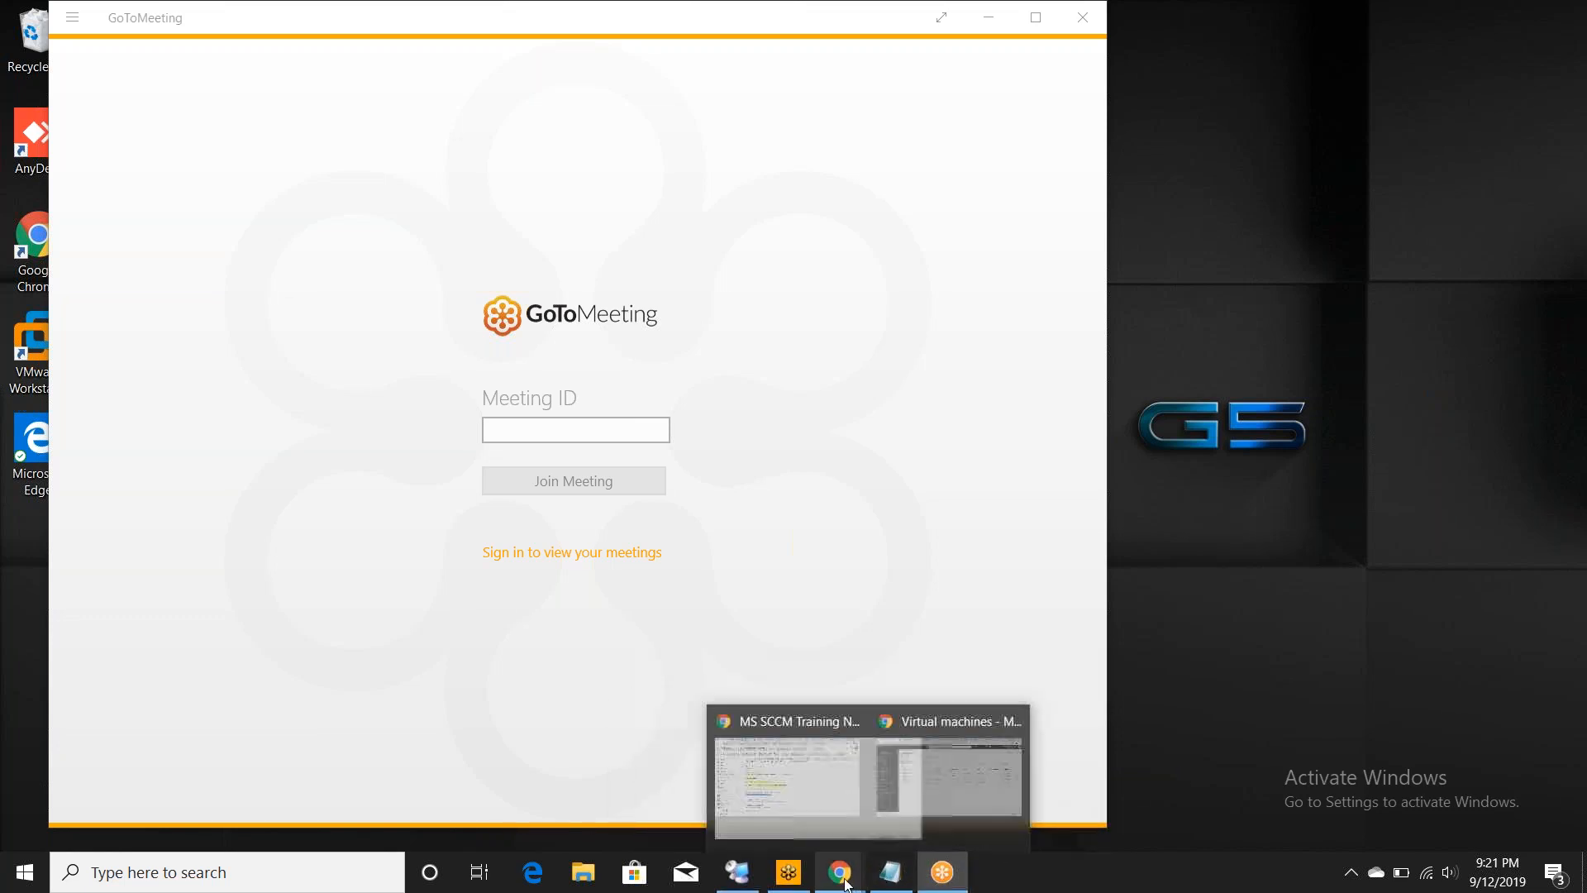
left_click(898, 829)
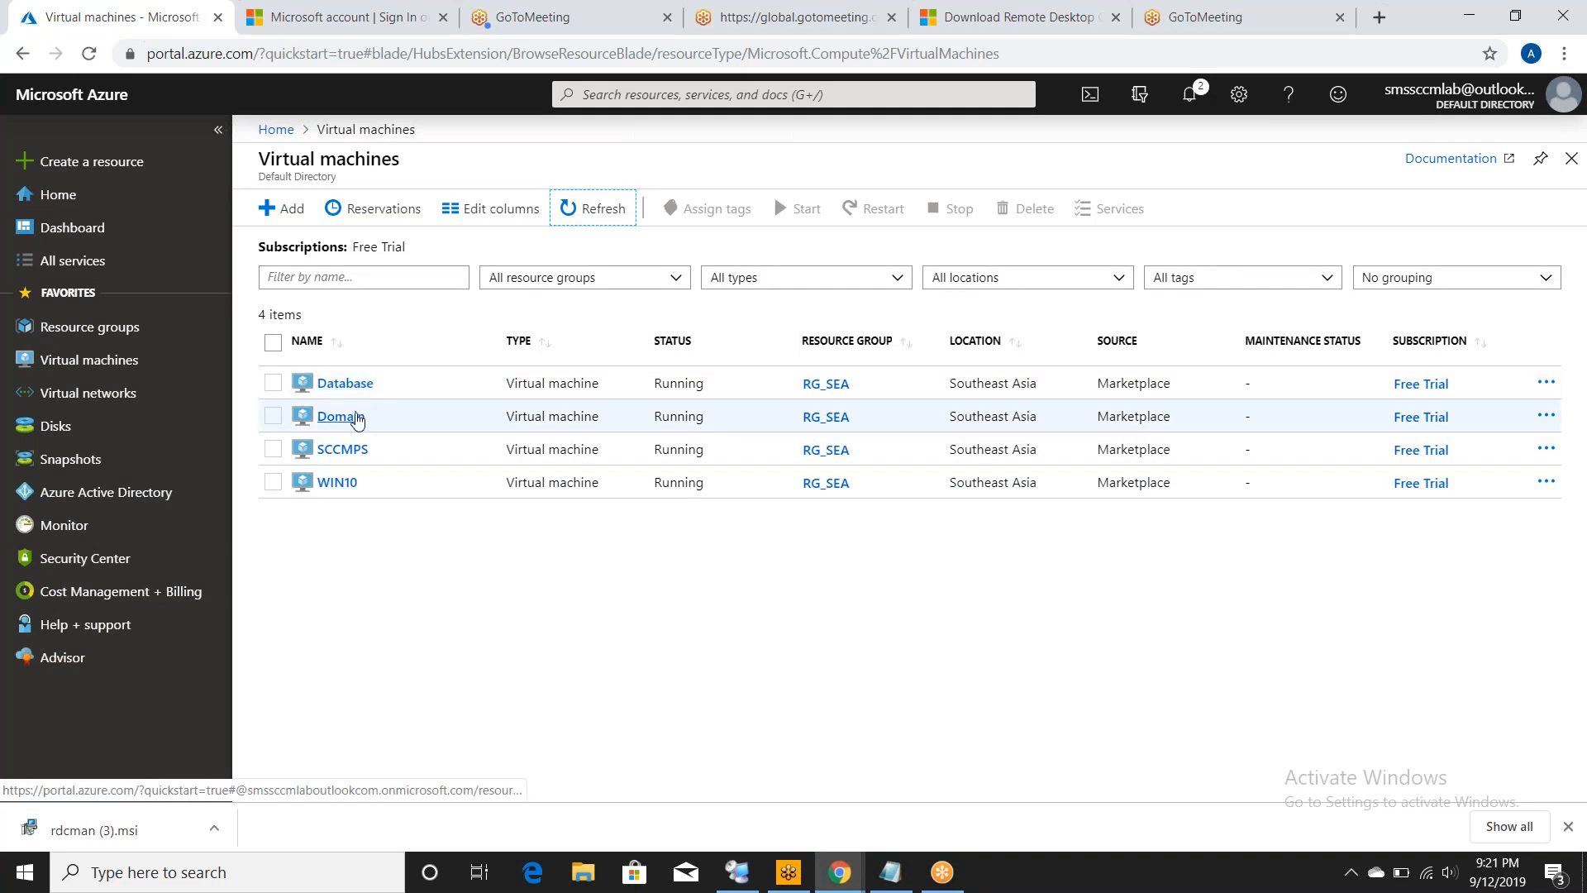
- Check the Domain VM's private IP 10.10.1.4, then go to the Virtual networks list
left_click(357, 413)
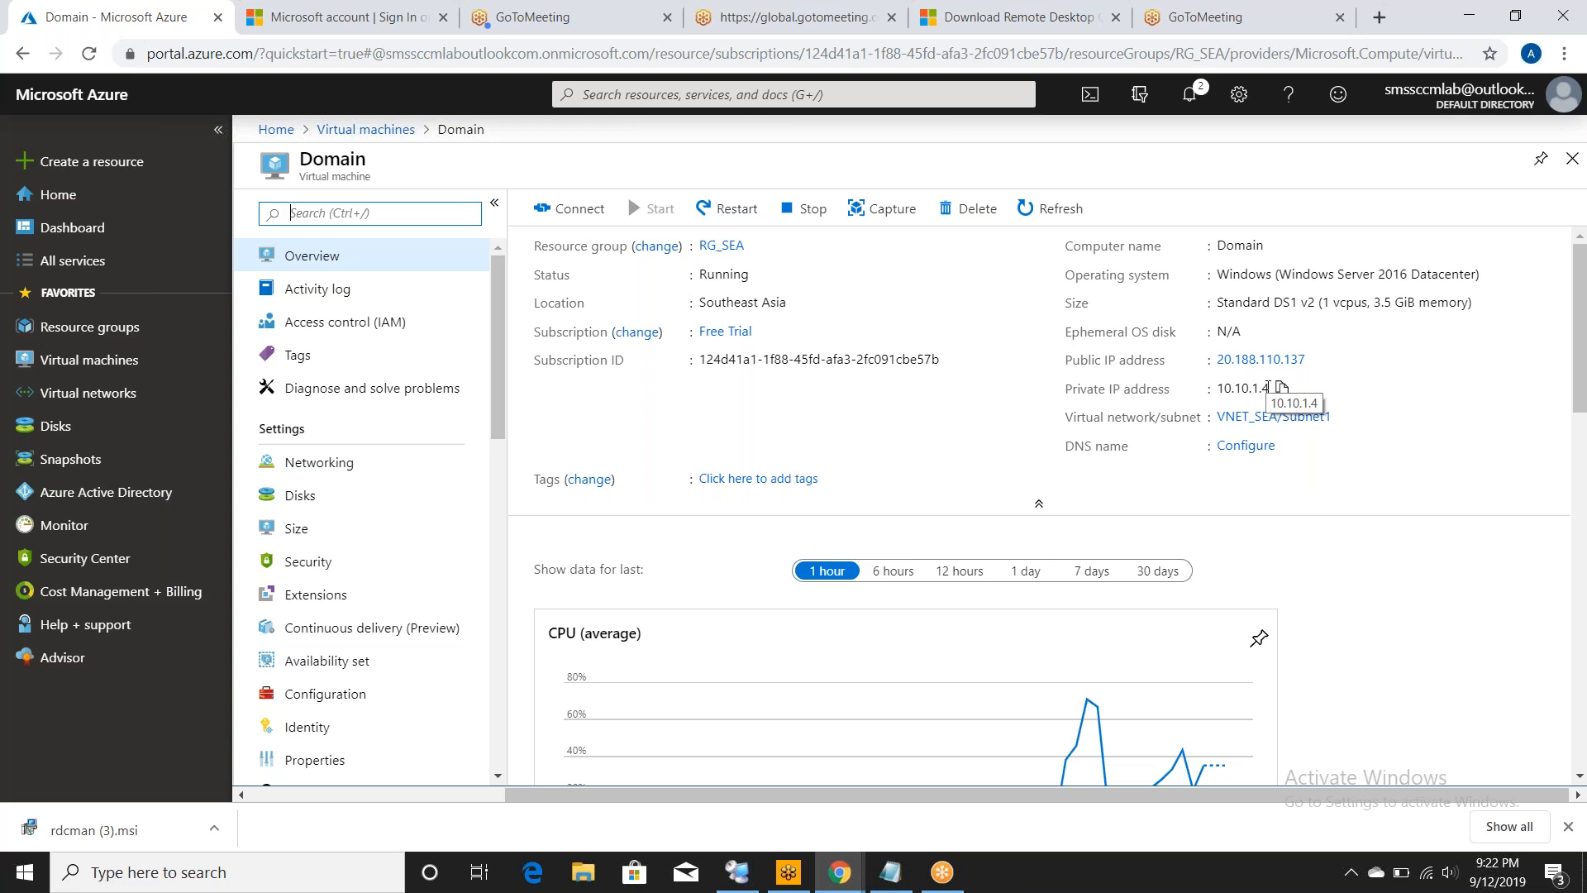
left_click_drag(1269, 387, 1214, 391)
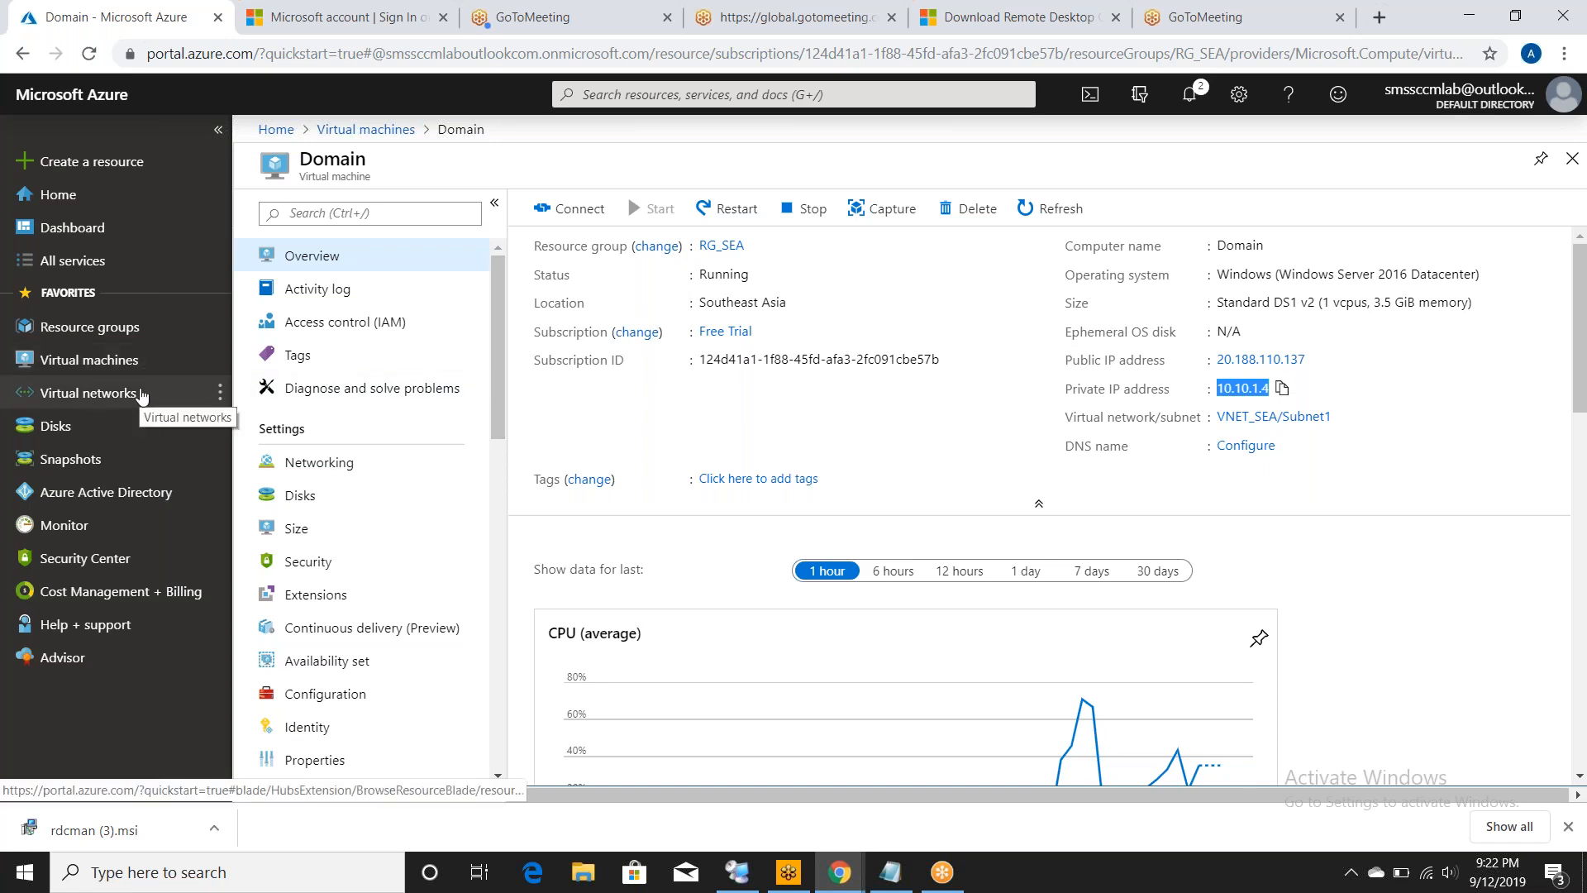
left_click(88, 393)
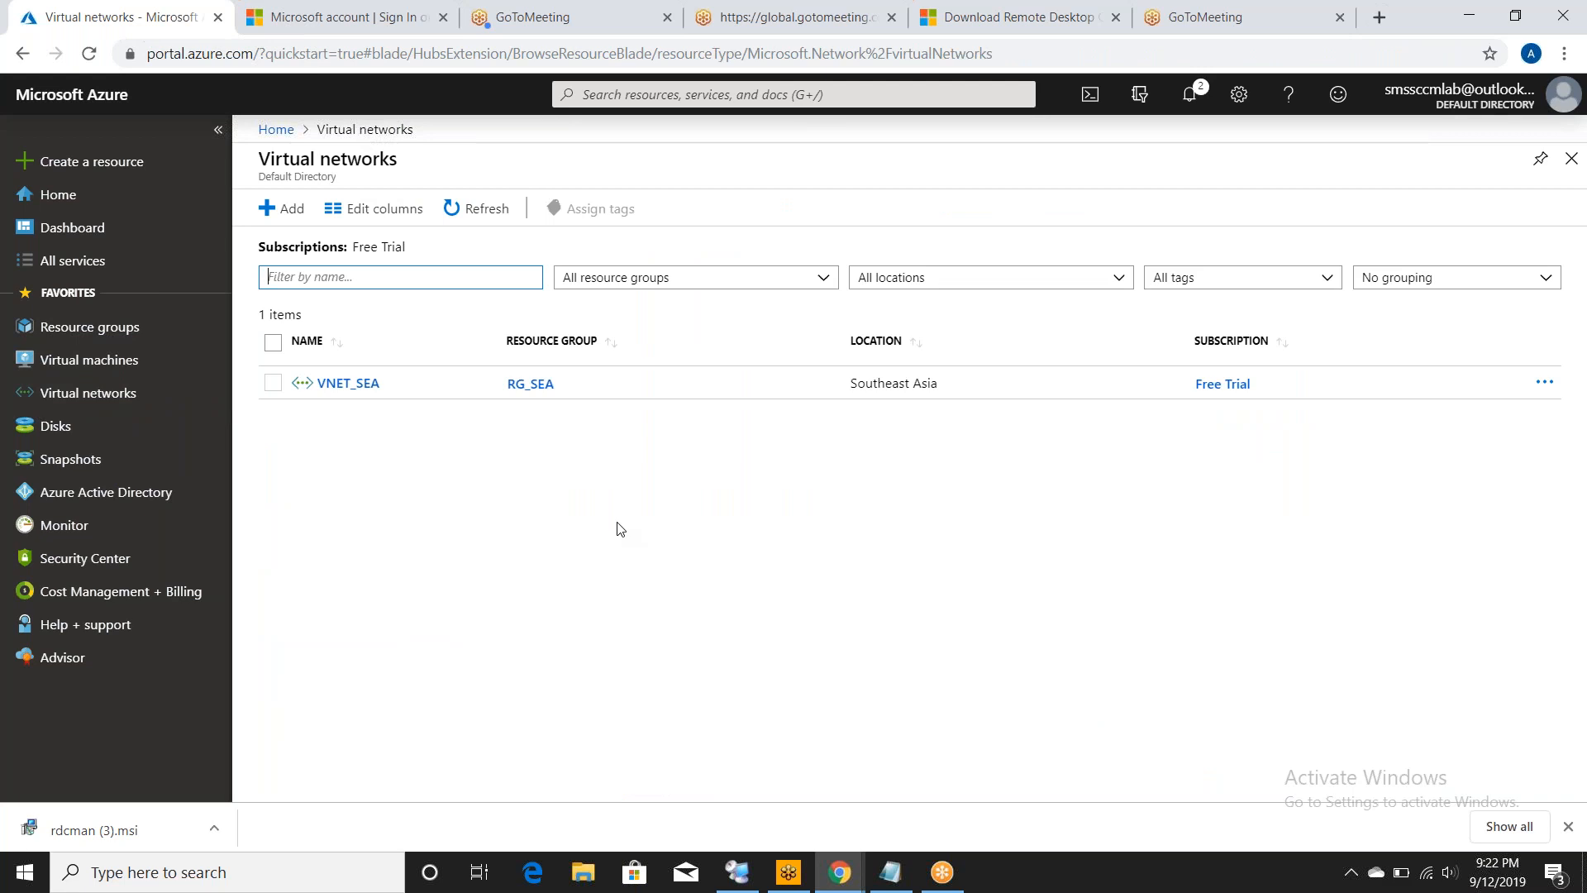
- Open VNET_SEA from the Virtual networks list and go to its DNS servers settings
left_click(538, 386)
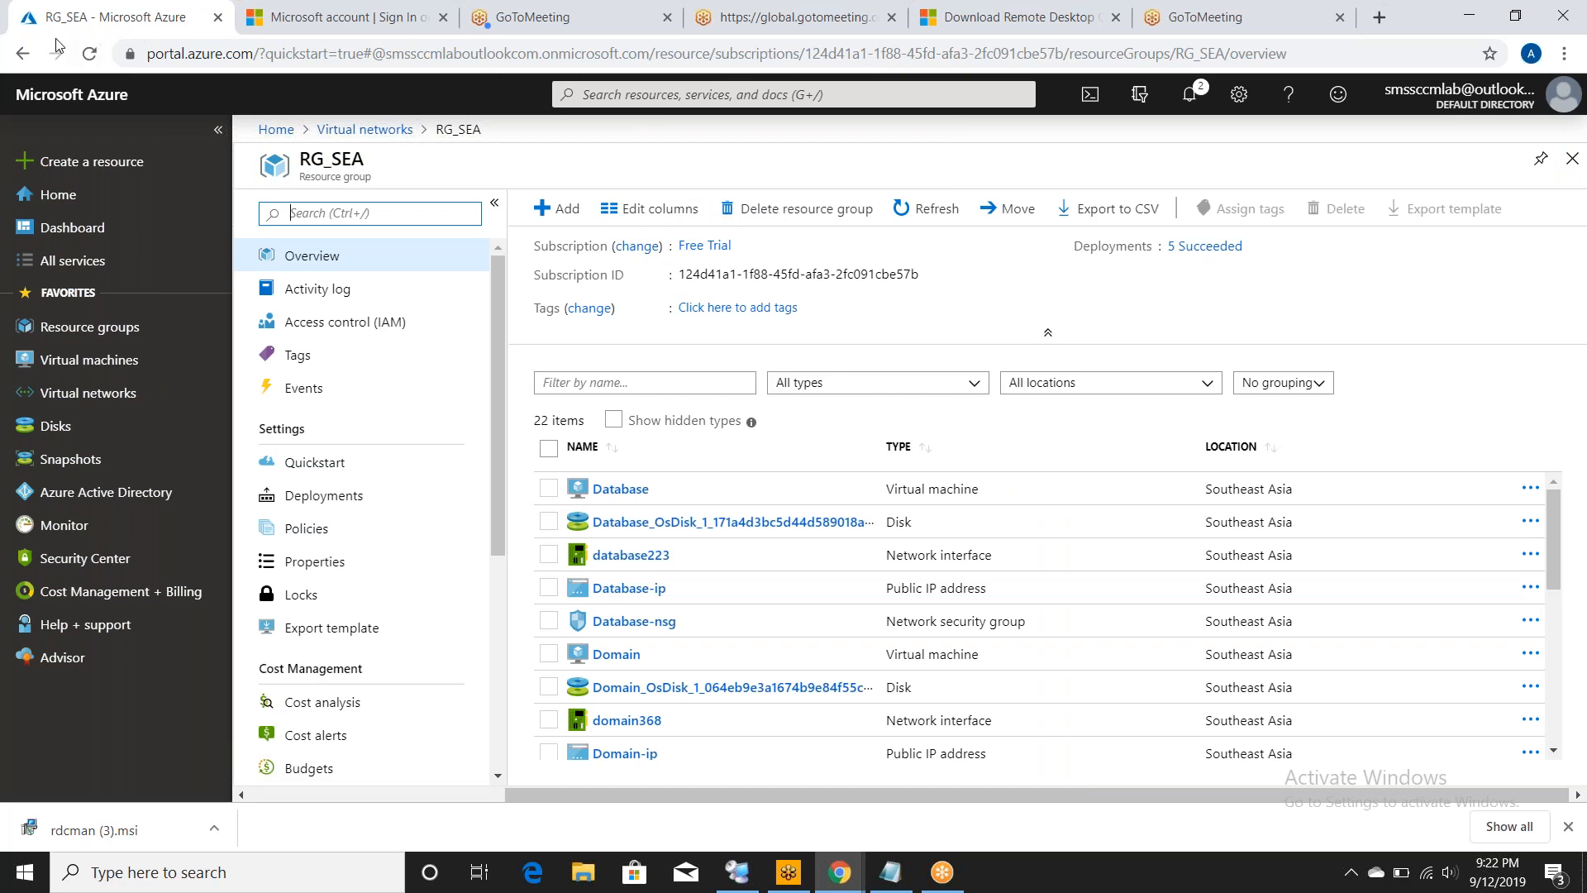
left_click(22, 54)
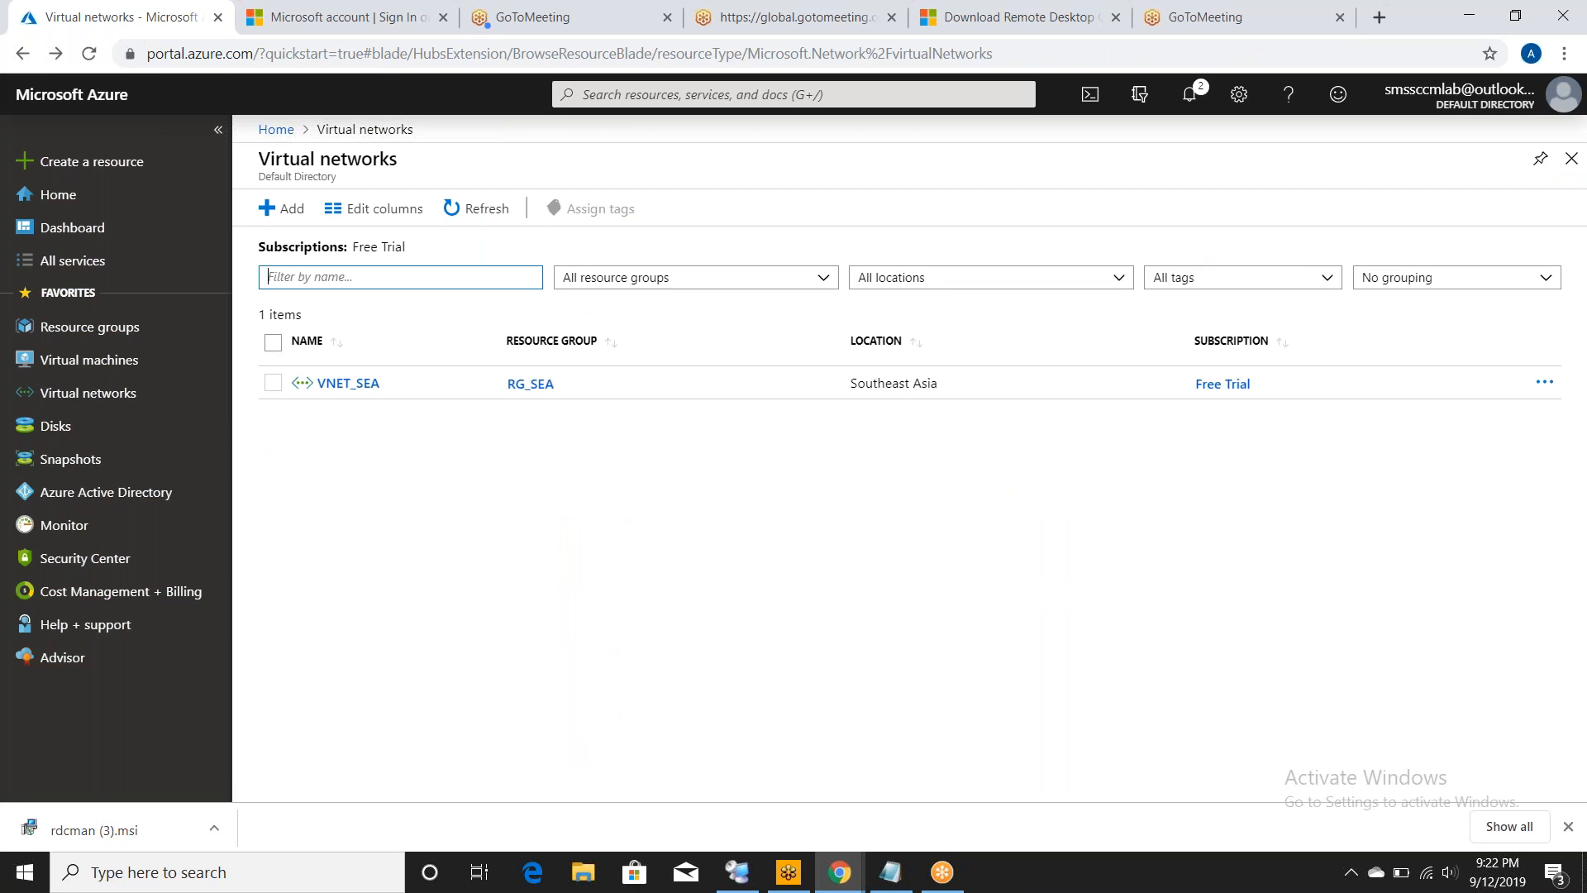
left_click(344, 389)
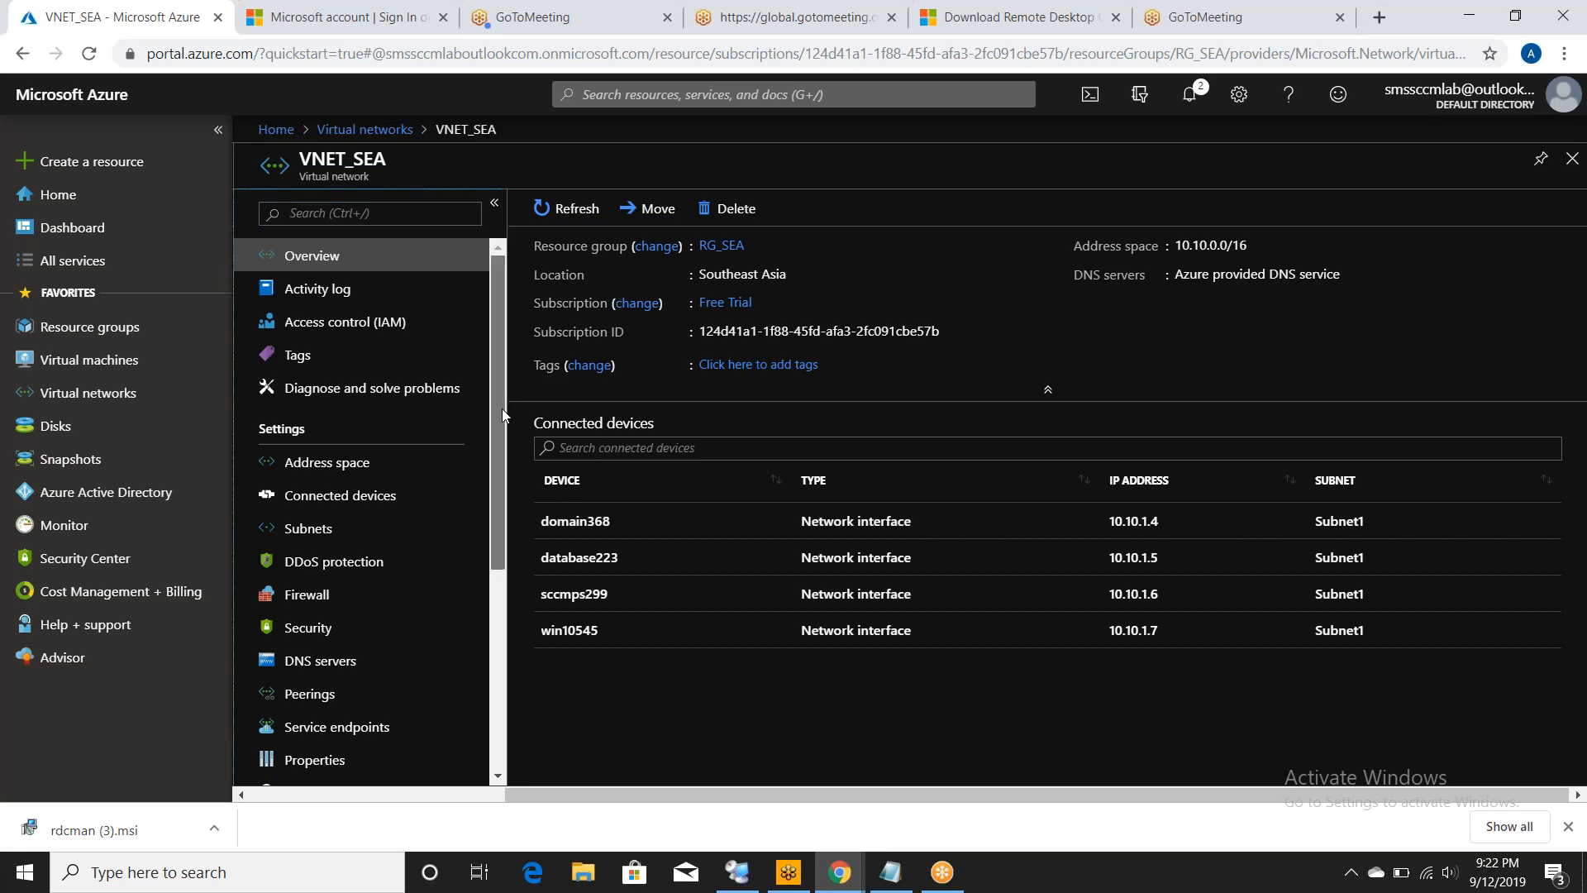
left_click_drag(503, 409, 509, 478)
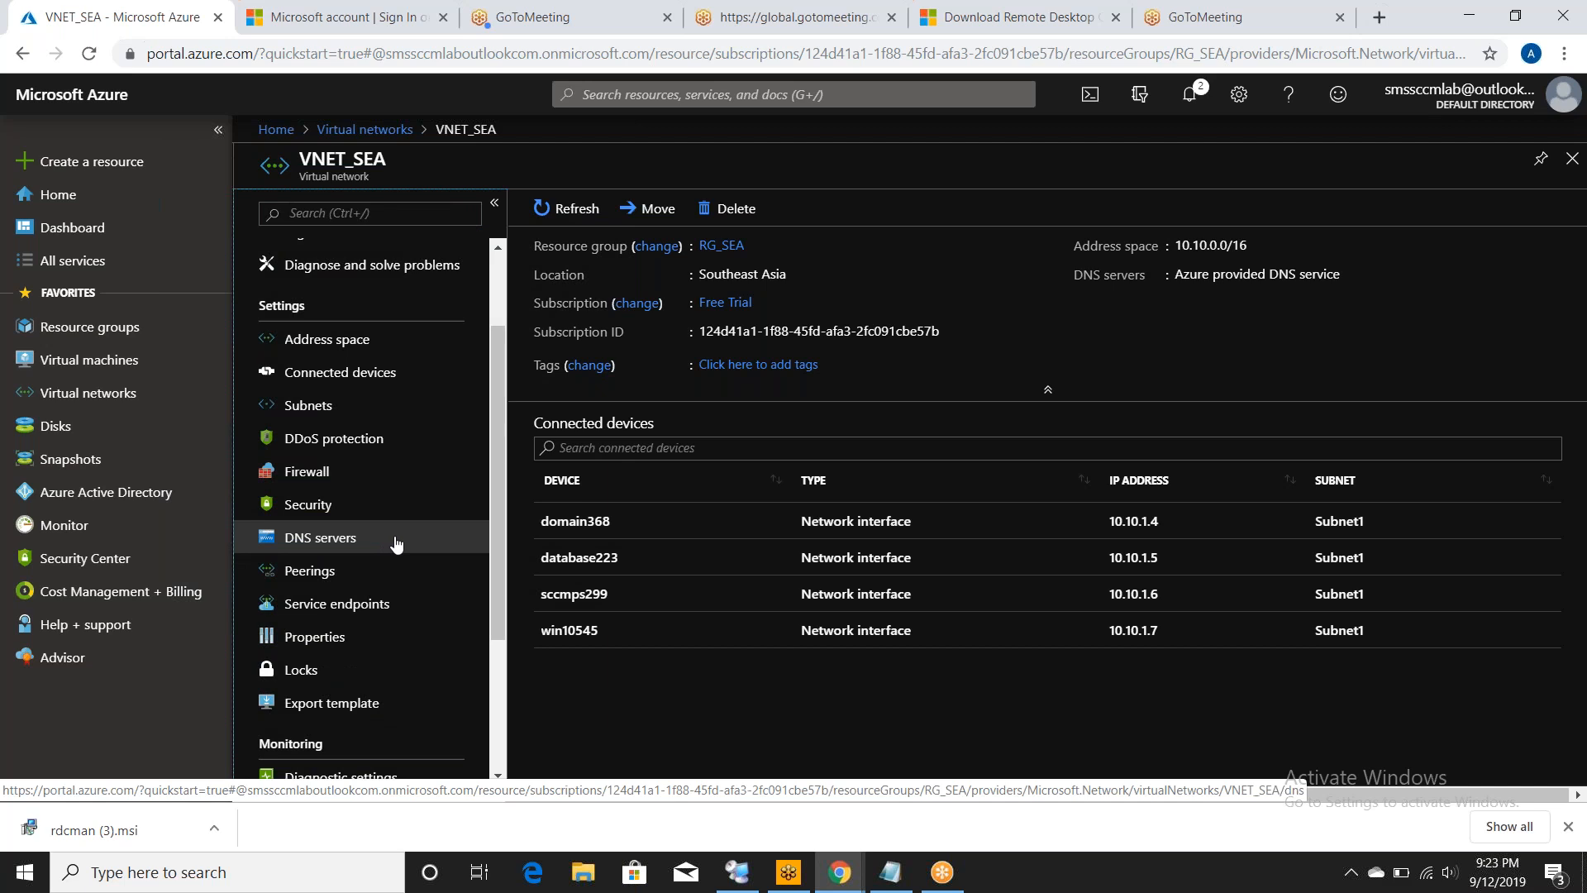
left_click(361, 541)
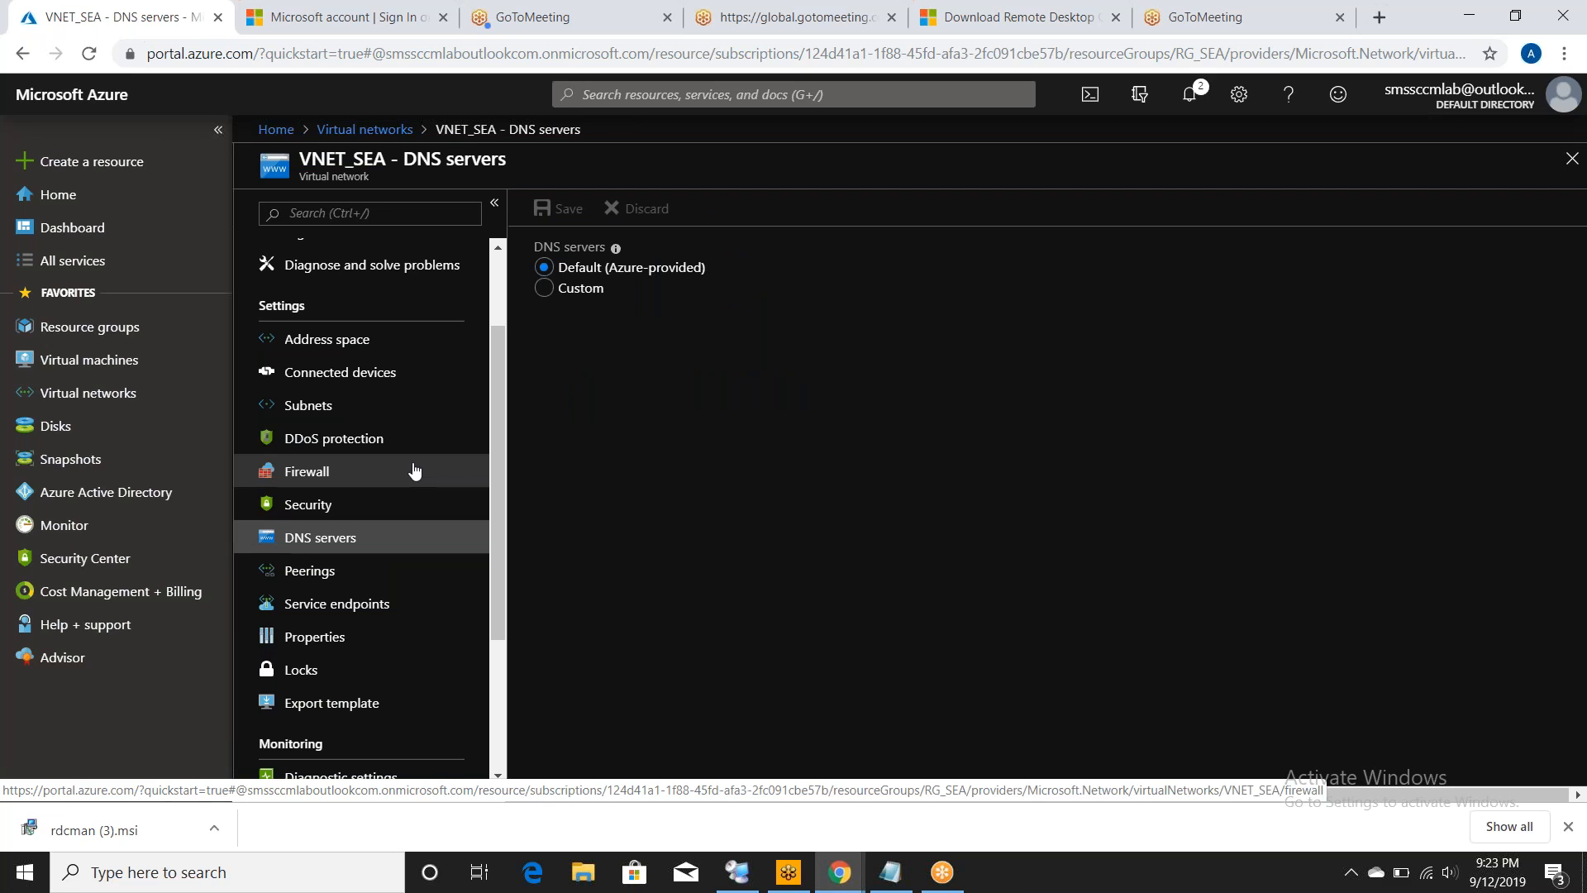
- Switch VNET_SEA's DNS servers to Custom, paste the domain controller's IP and attempt to save
left_click(544, 291)
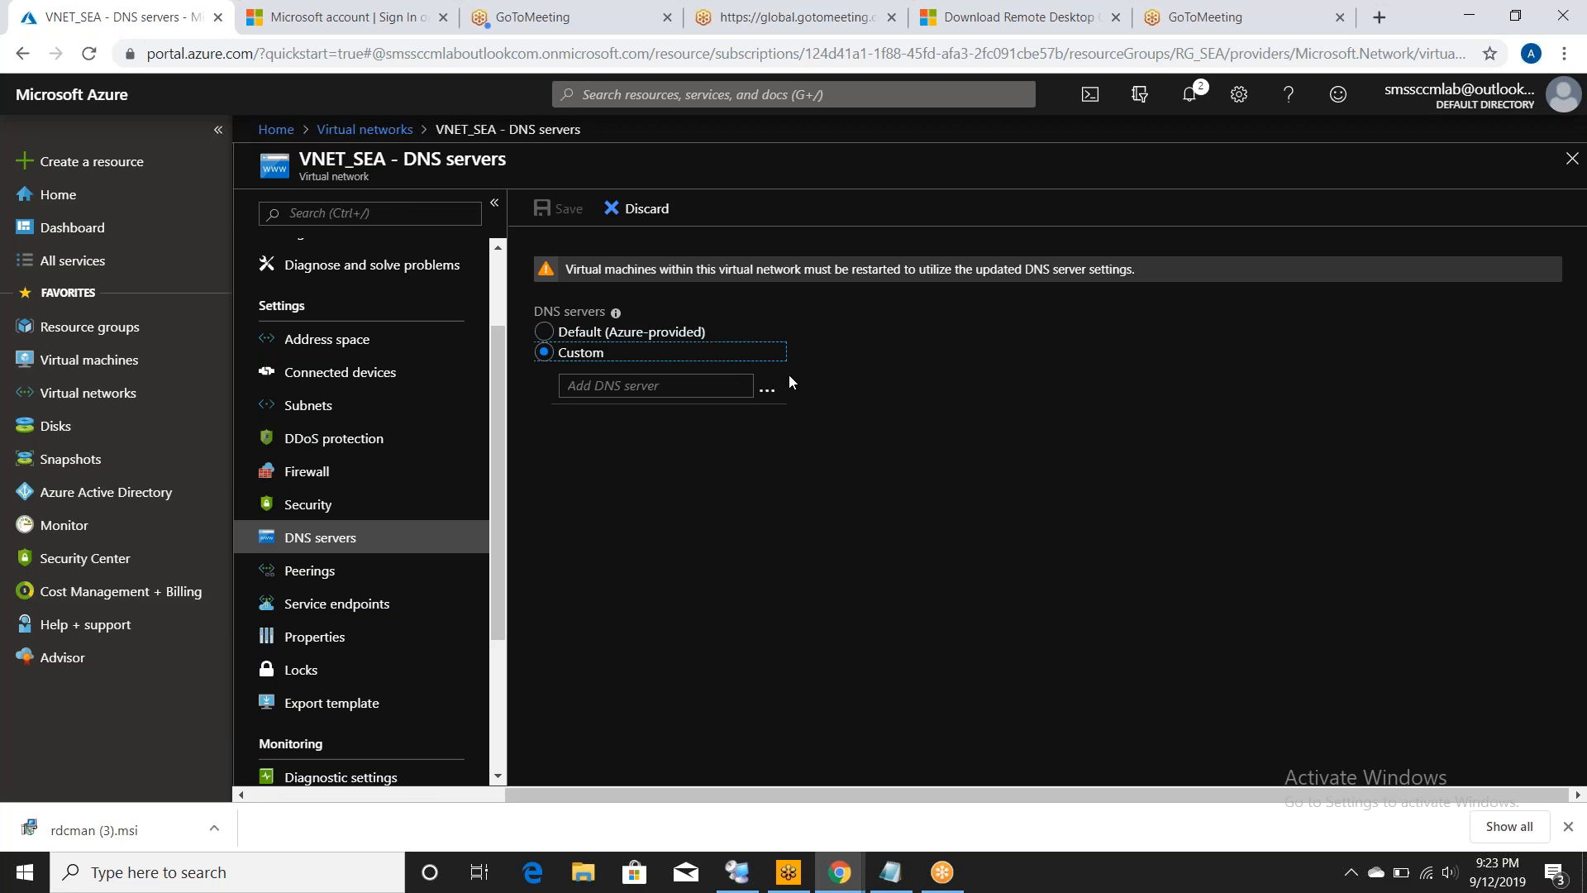
left_click(704, 388)
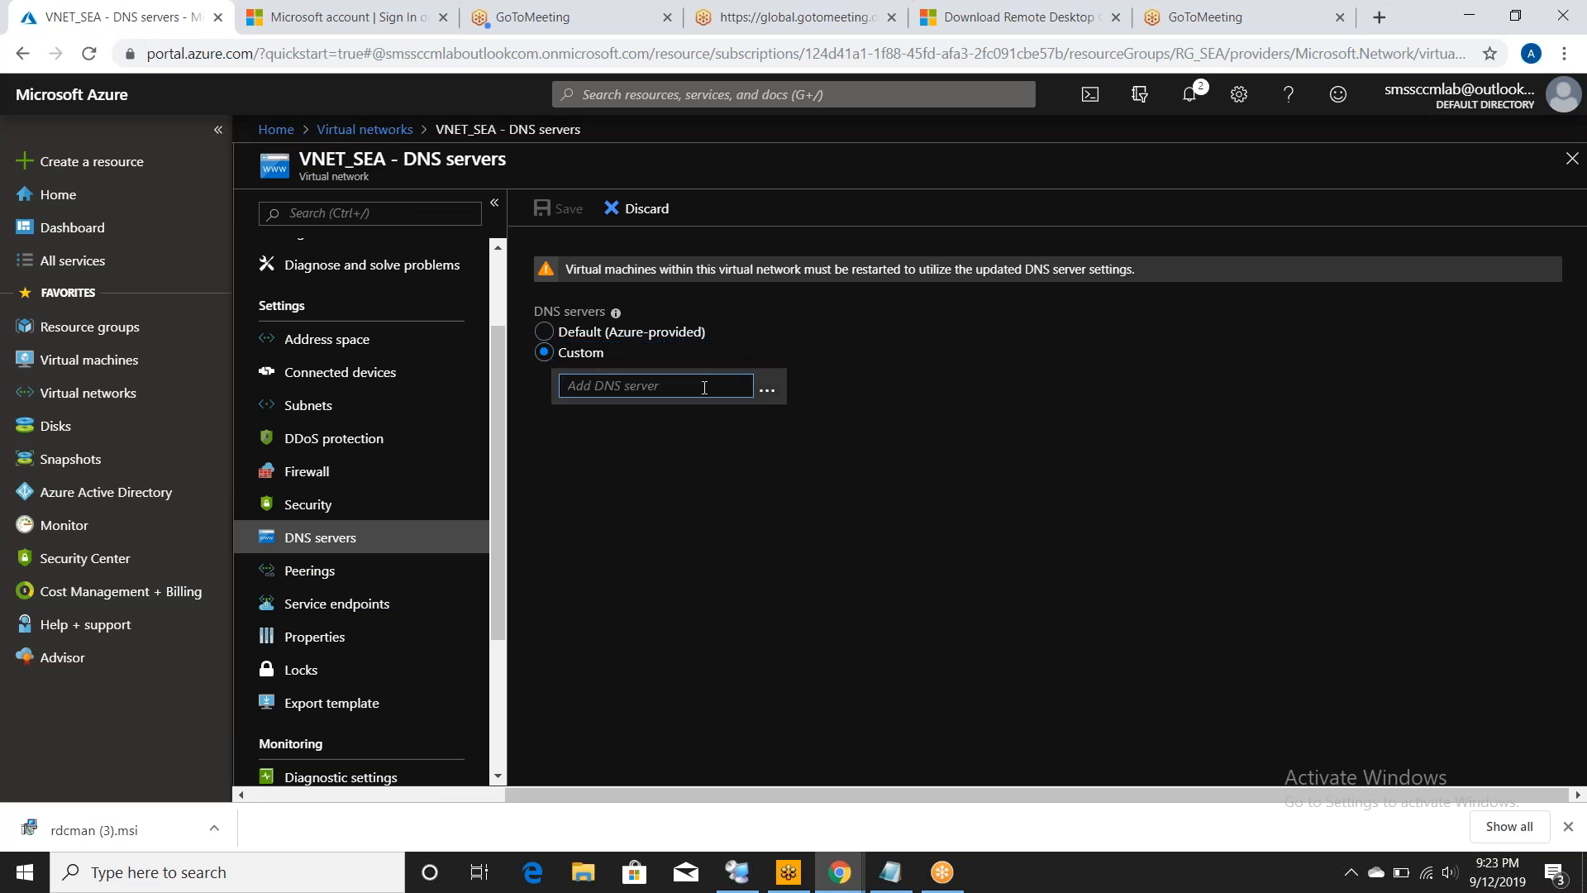
type("10.10.1.4")
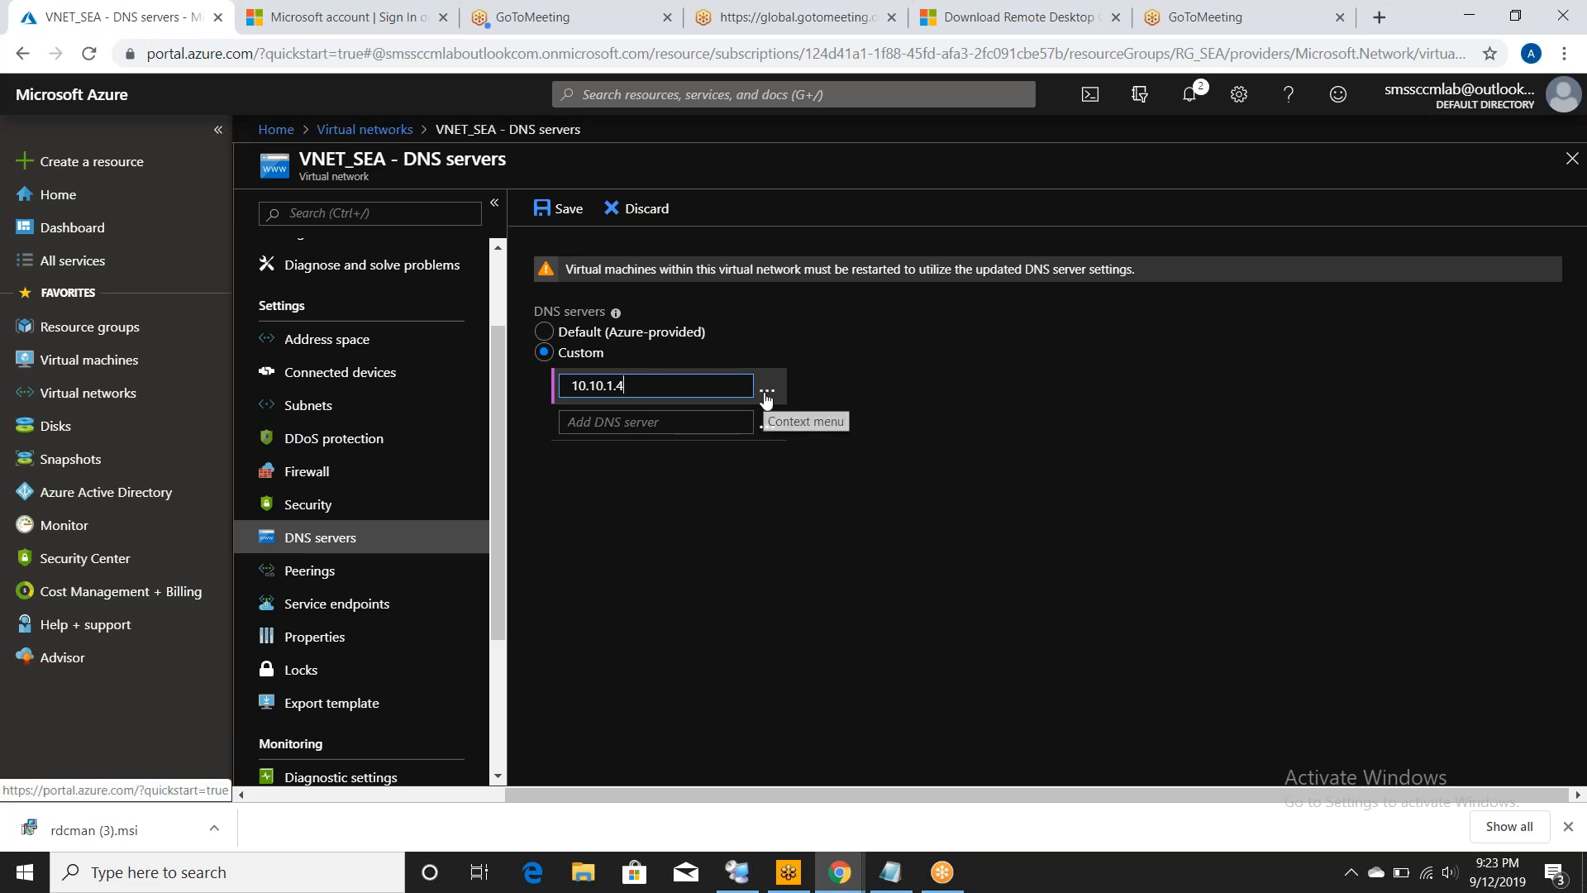
left_click(559, 208)
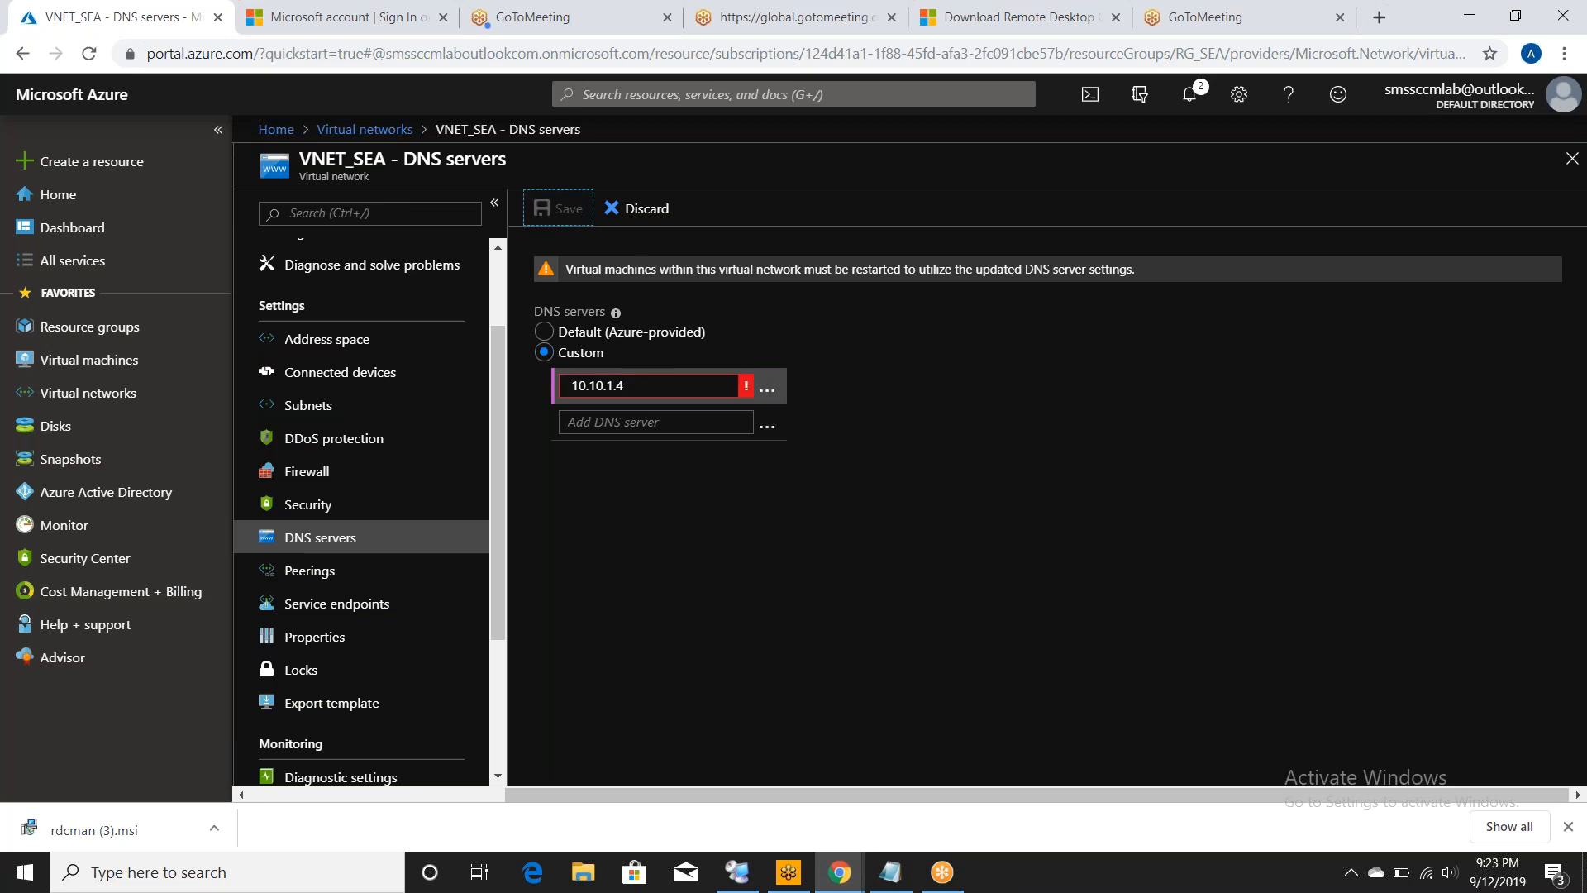
- Replace the rejected entry with 10.10.1.4 as the custom DNS server and save
left_click_drag(538, 166, 825, 346)
left_click(795, 329)
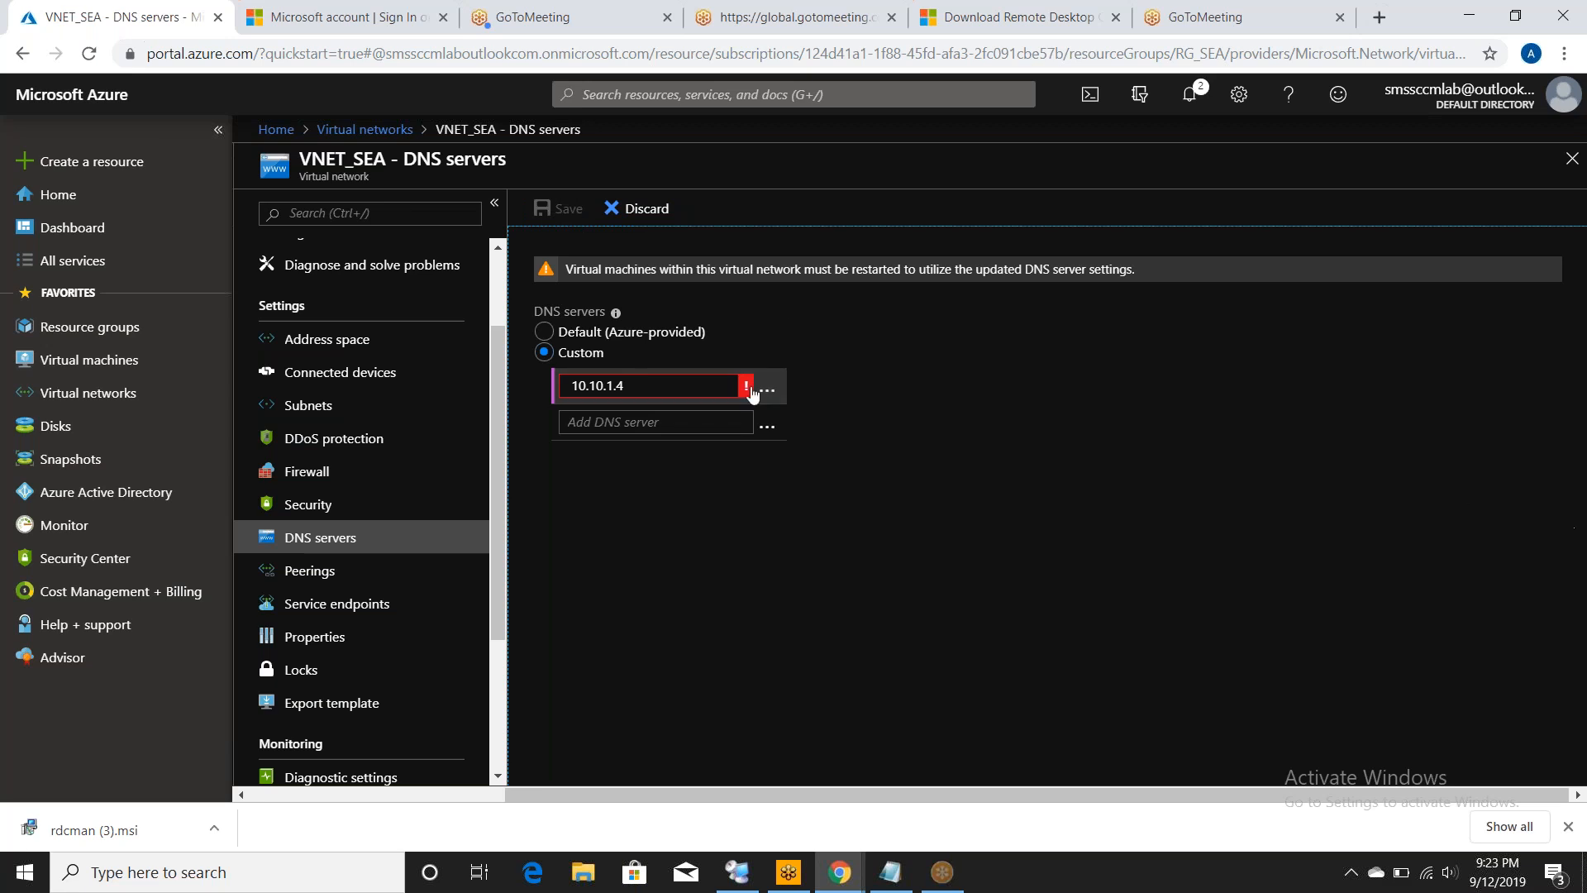
mouse_move(750, 385)
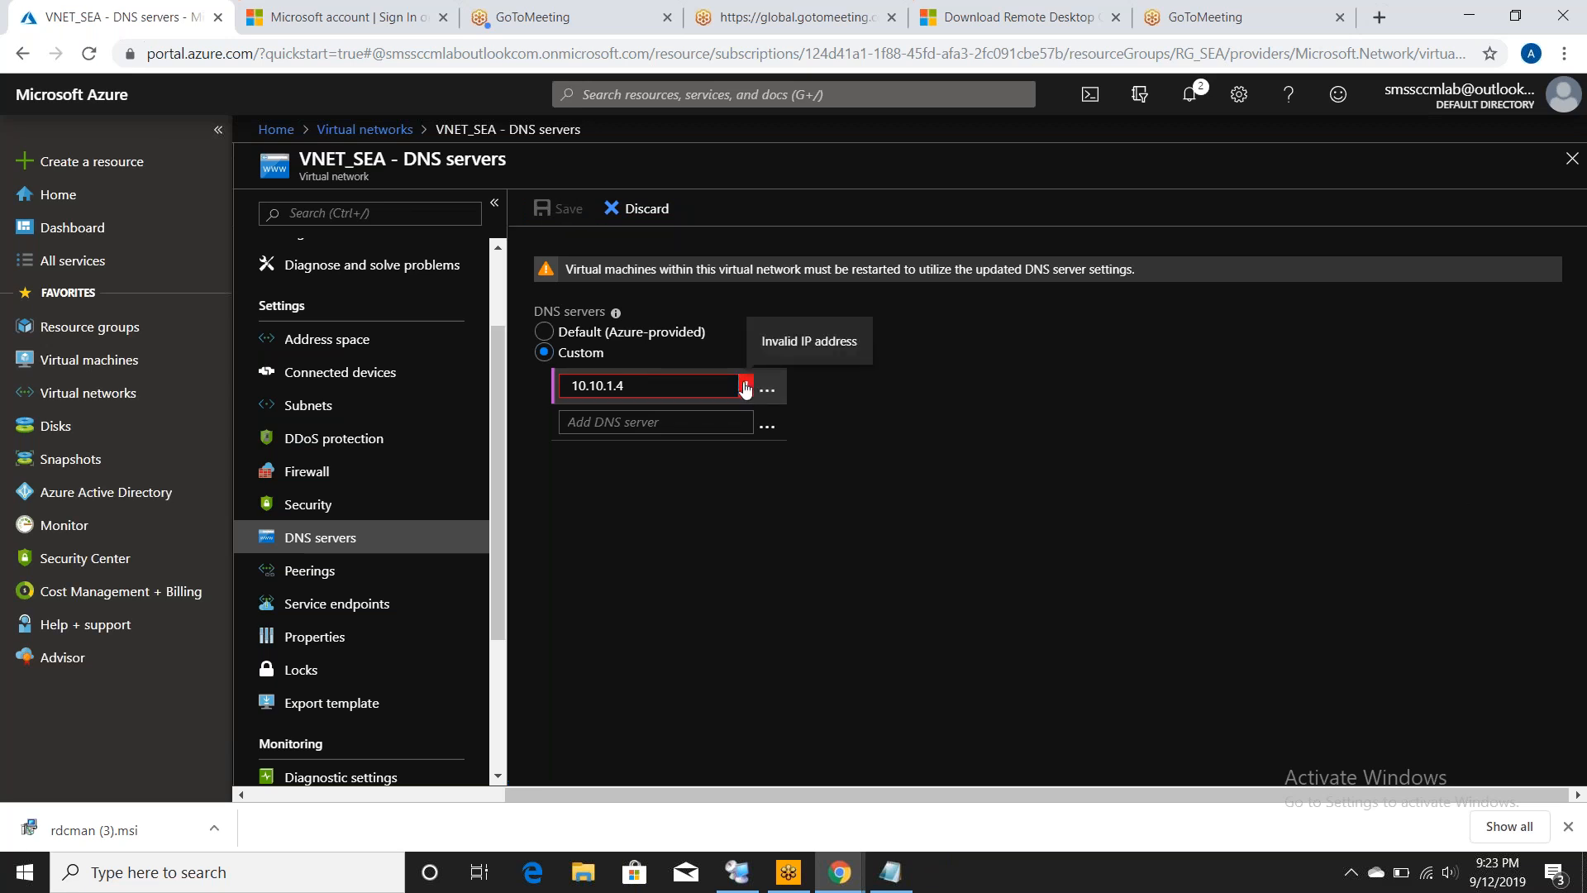
left_click(683, 388)
key("BackSpace")
key("BackSpace")
key("BackSpace")
key("BackSpace")
key("BackSpace")
key("BackSpace")
key("BackSpace")
key("BackSpace")
key("BackSpace")
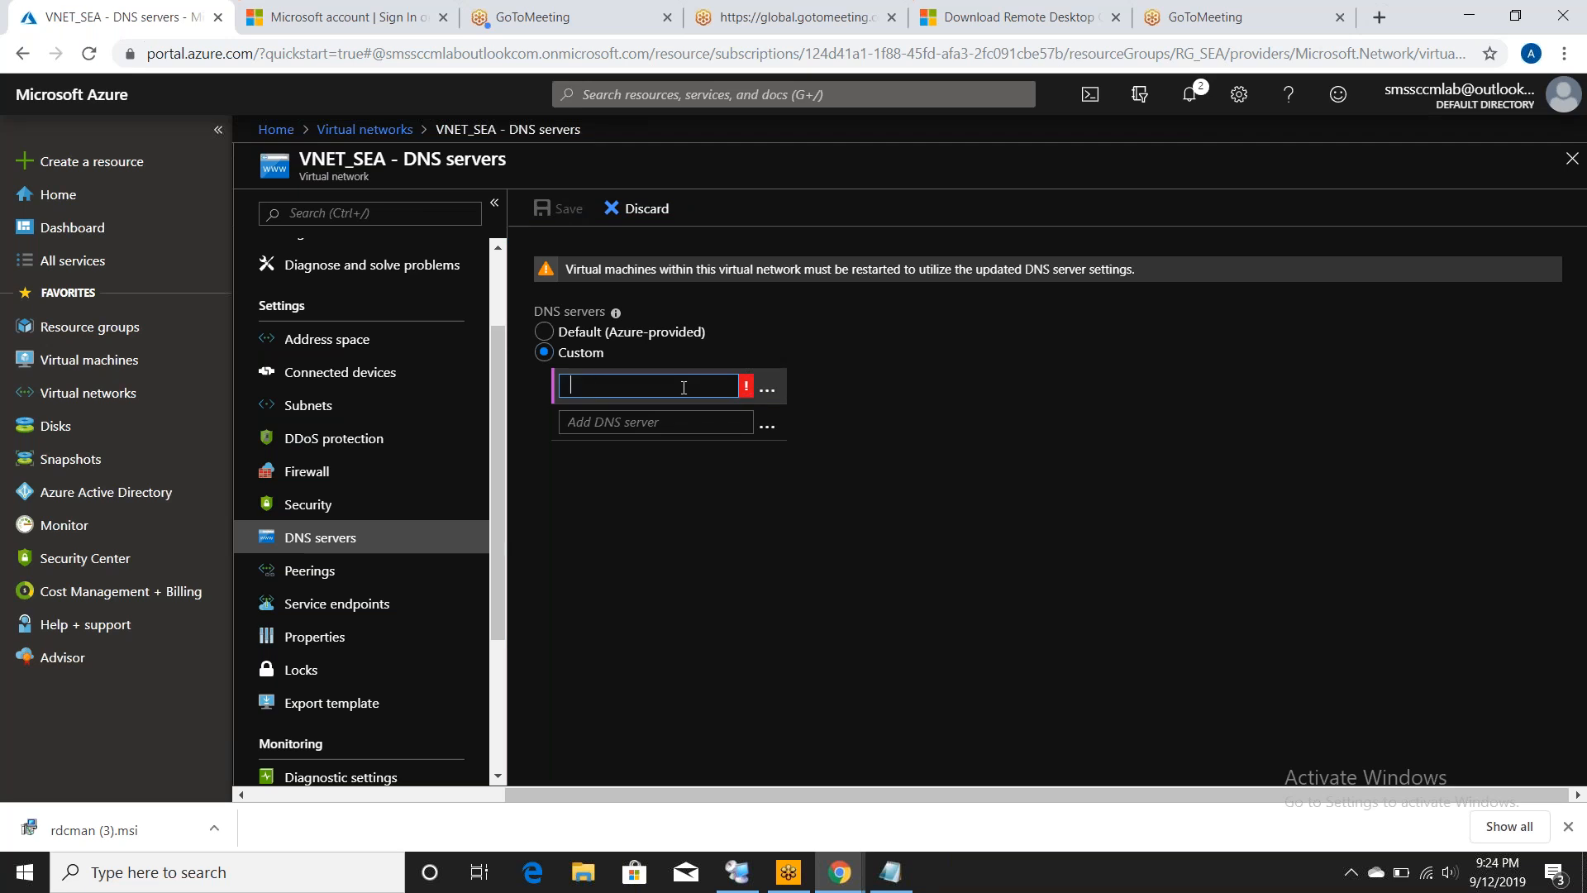
type("10.10.1.4")
left_click(559, 211)
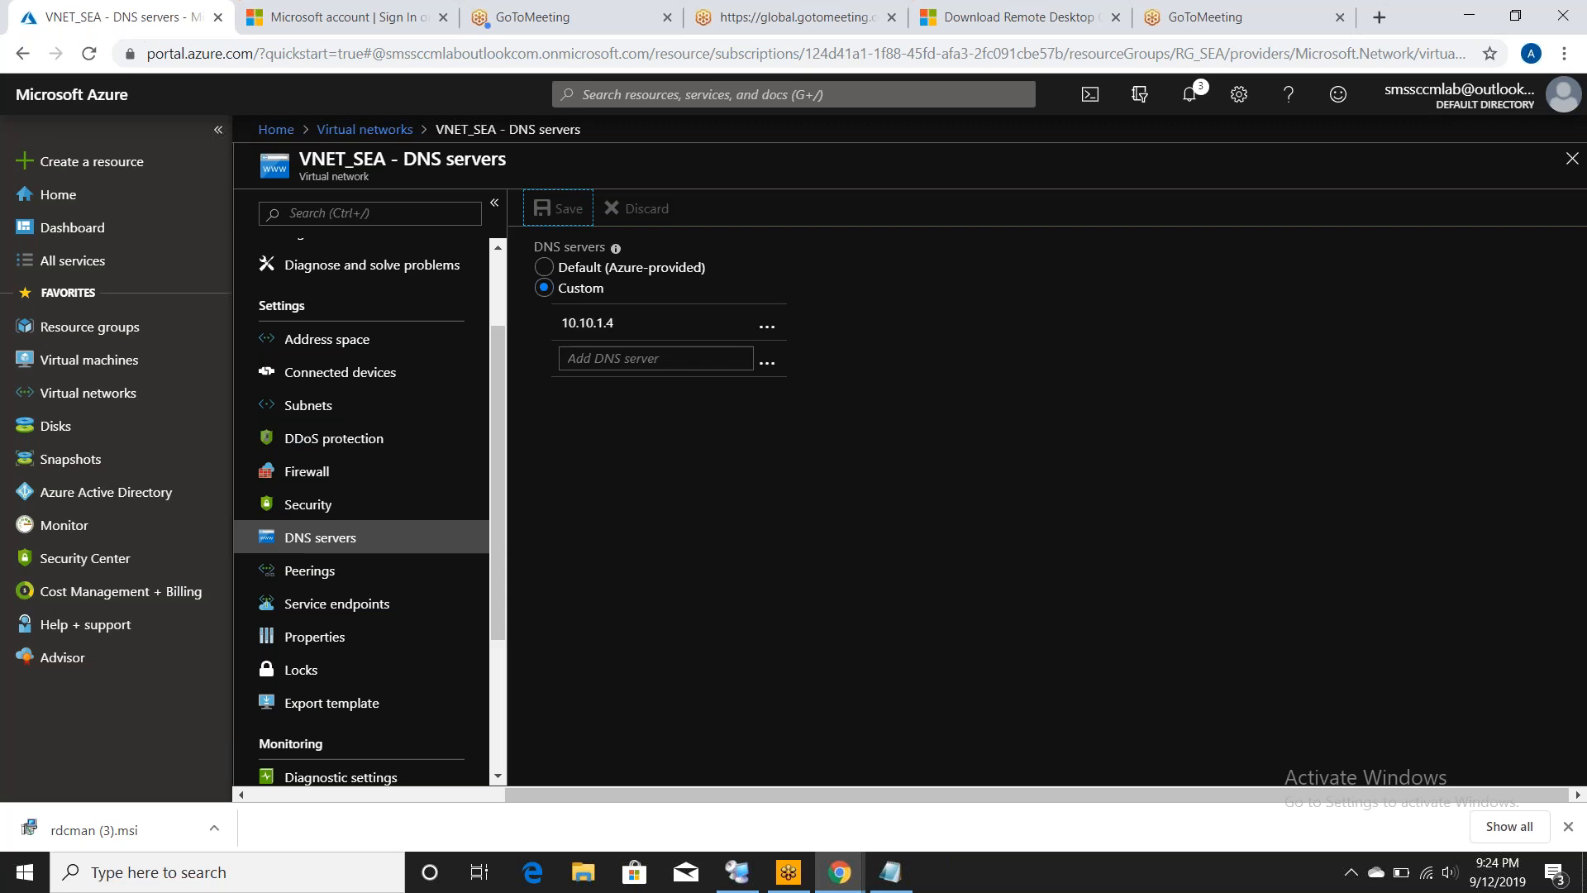
- Select all four VMs (Database, Domain, SCCMPS, WIN10) in Virtual machines and confirm the restart
left_click(95, 364)
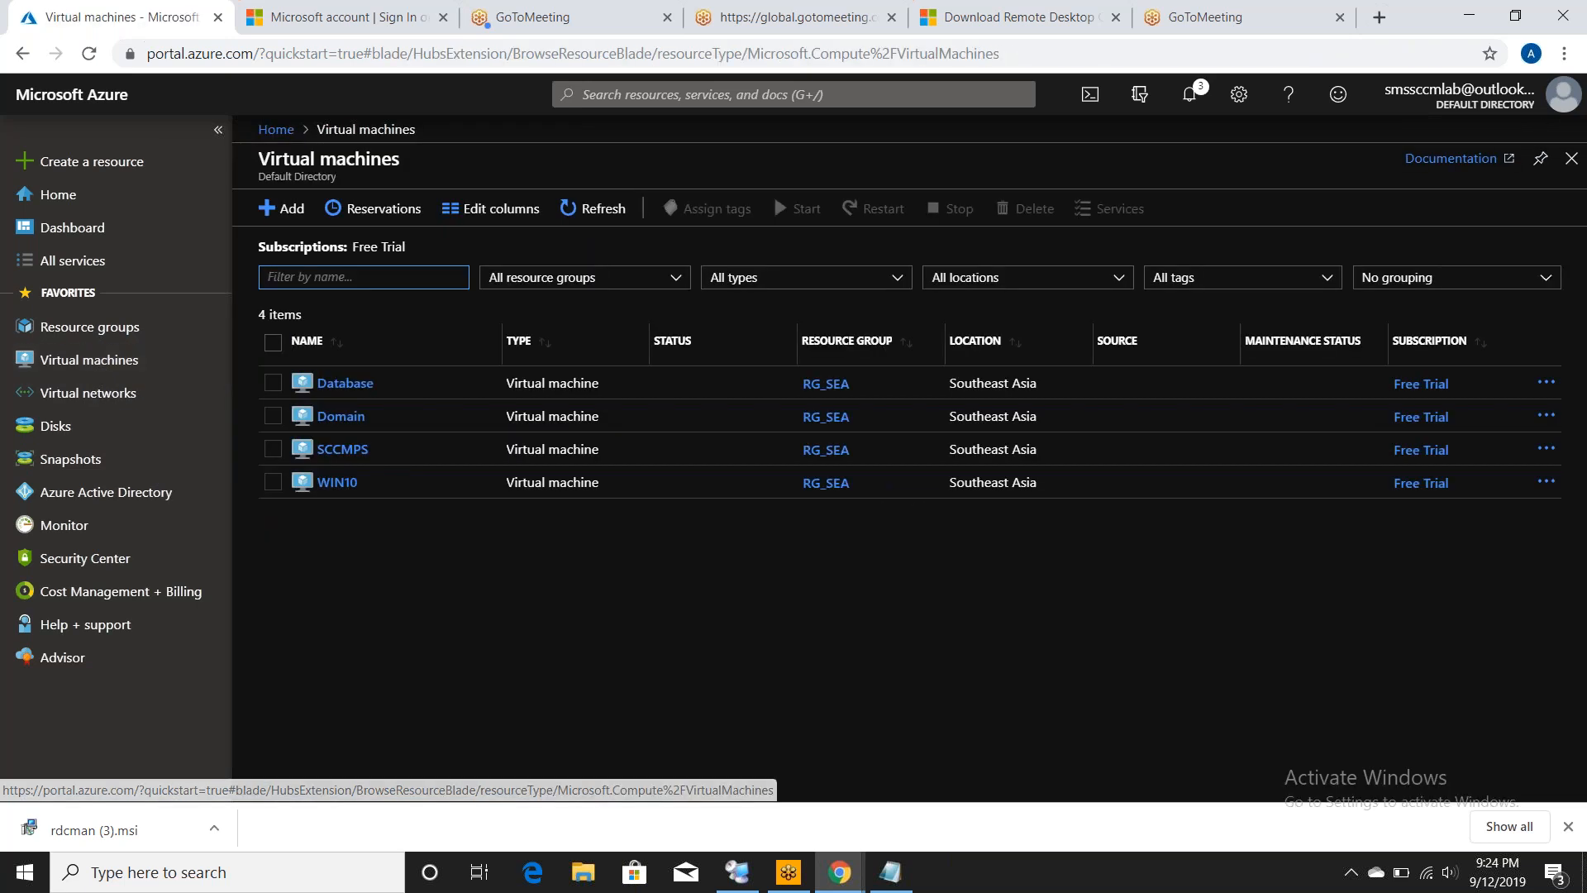
left_click(272, 341)
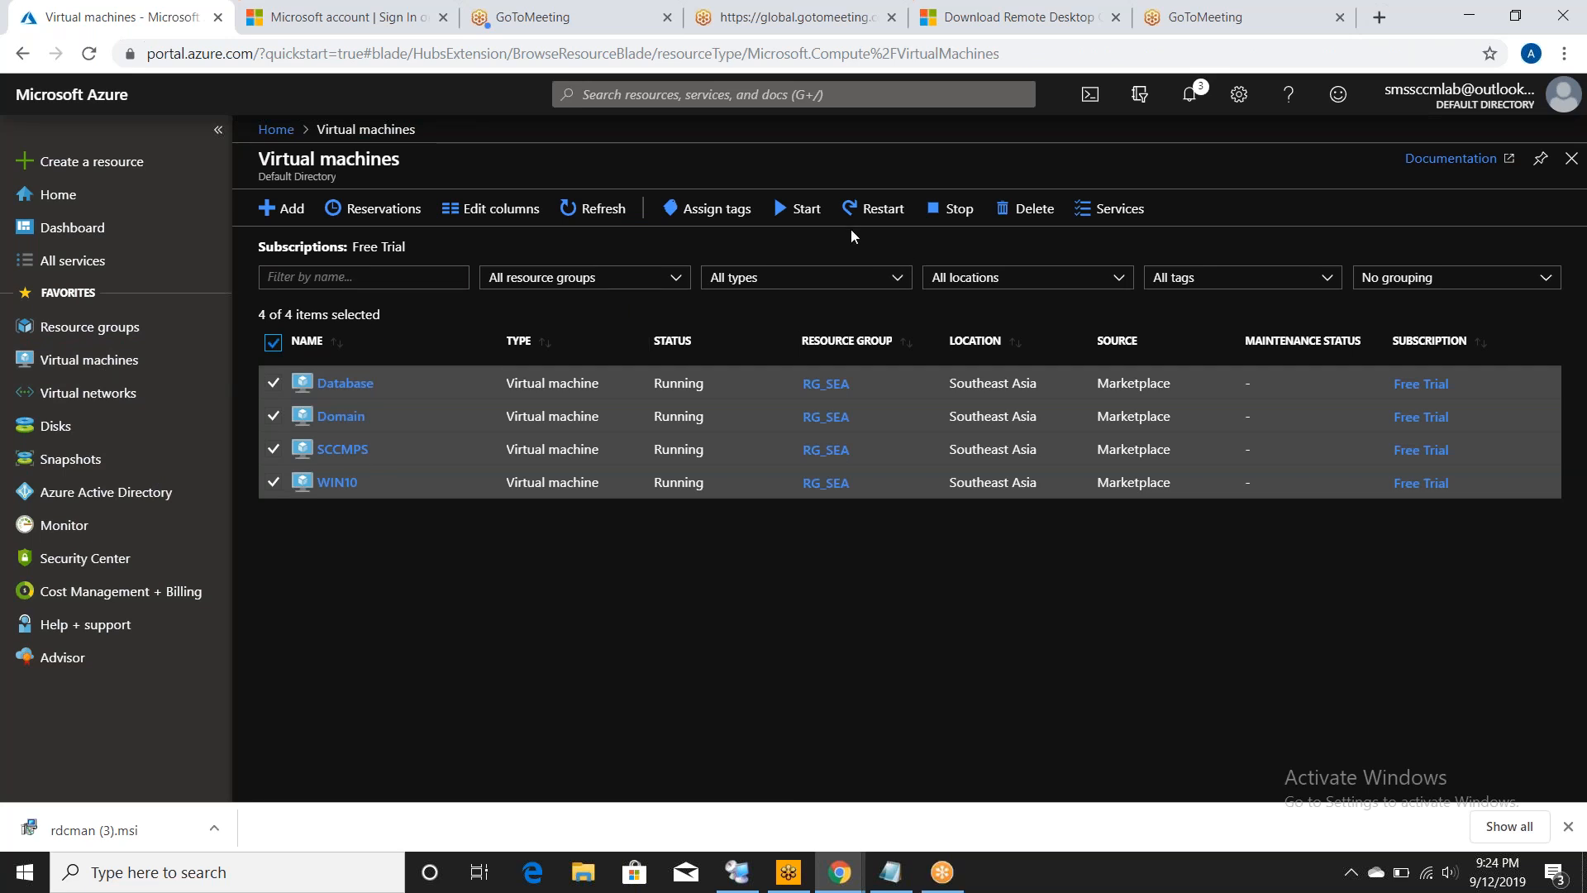
left_click(877, 213)
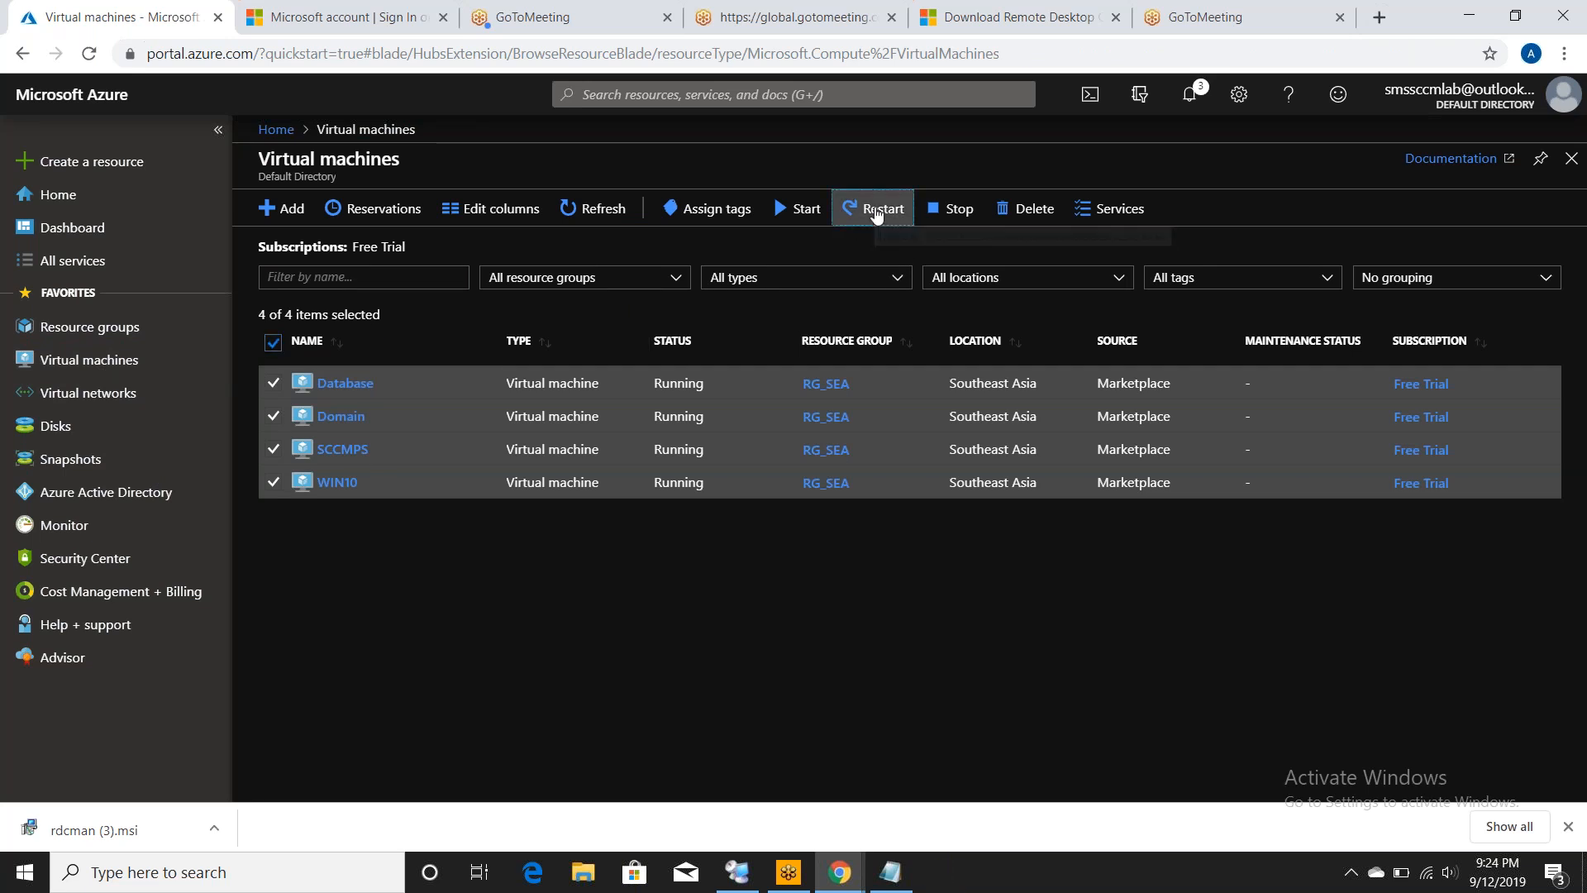
left_click(290, 316)
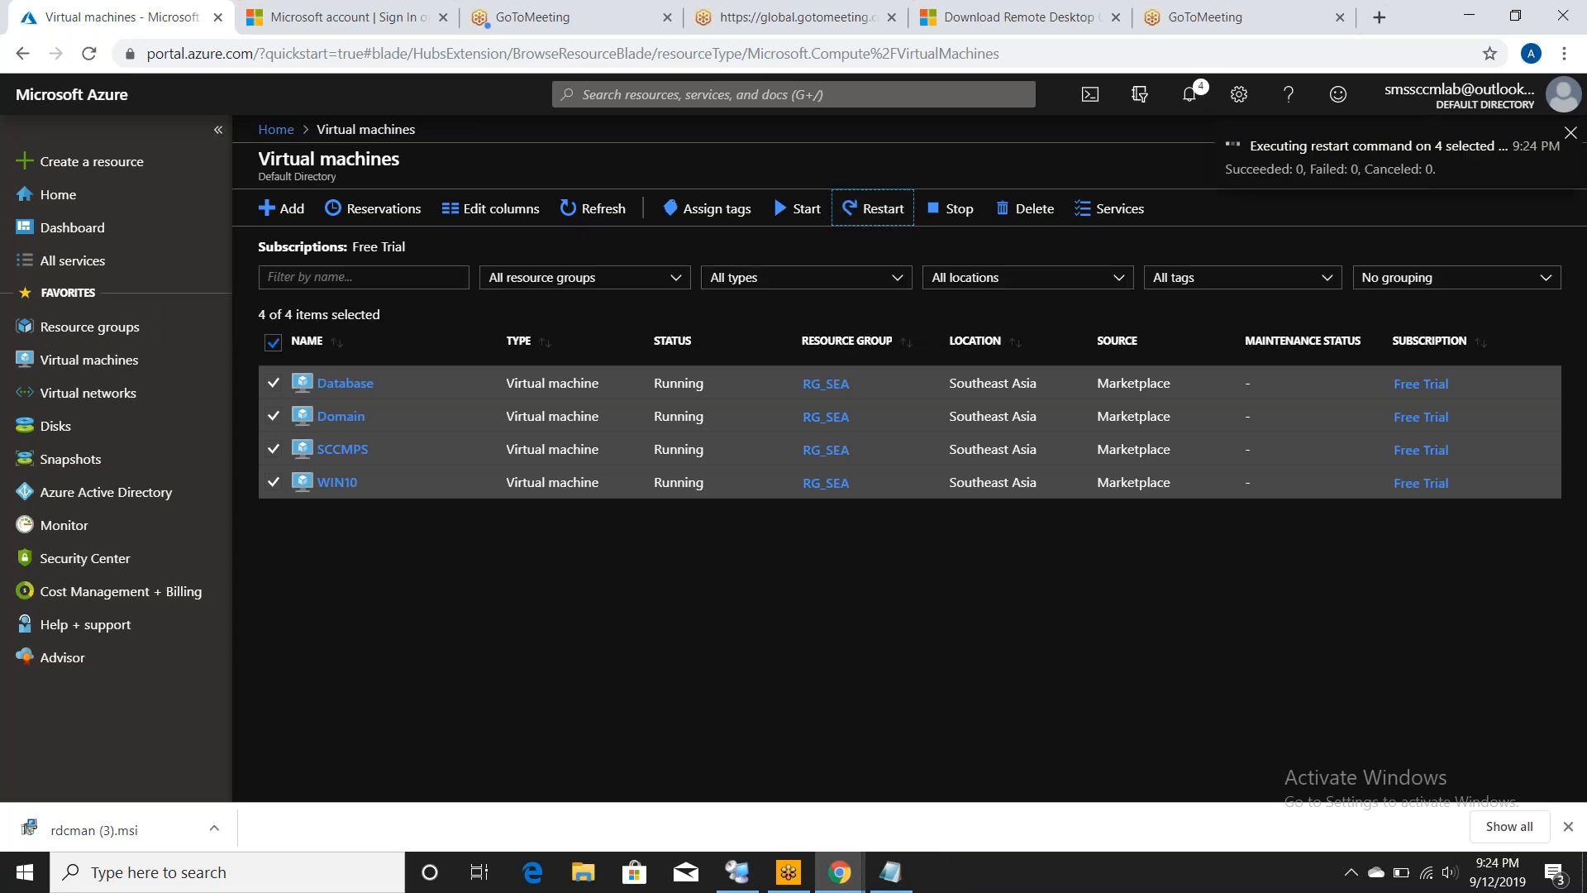
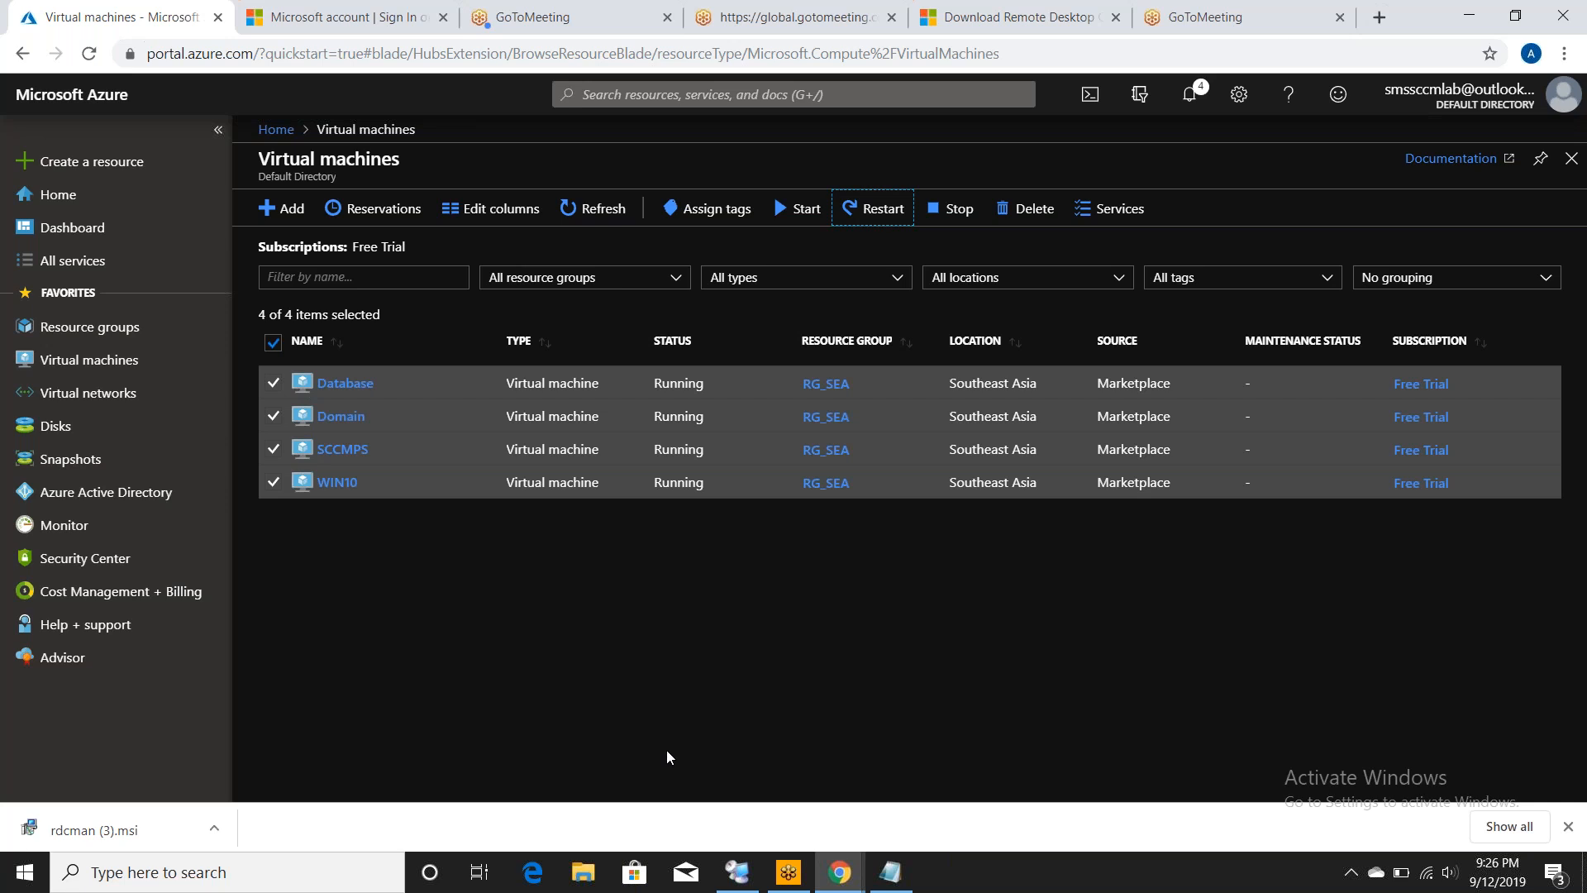
- Bring up Remote Desktop Connection Manager, then the Notepad to-do checklist
left_click(738, 874)
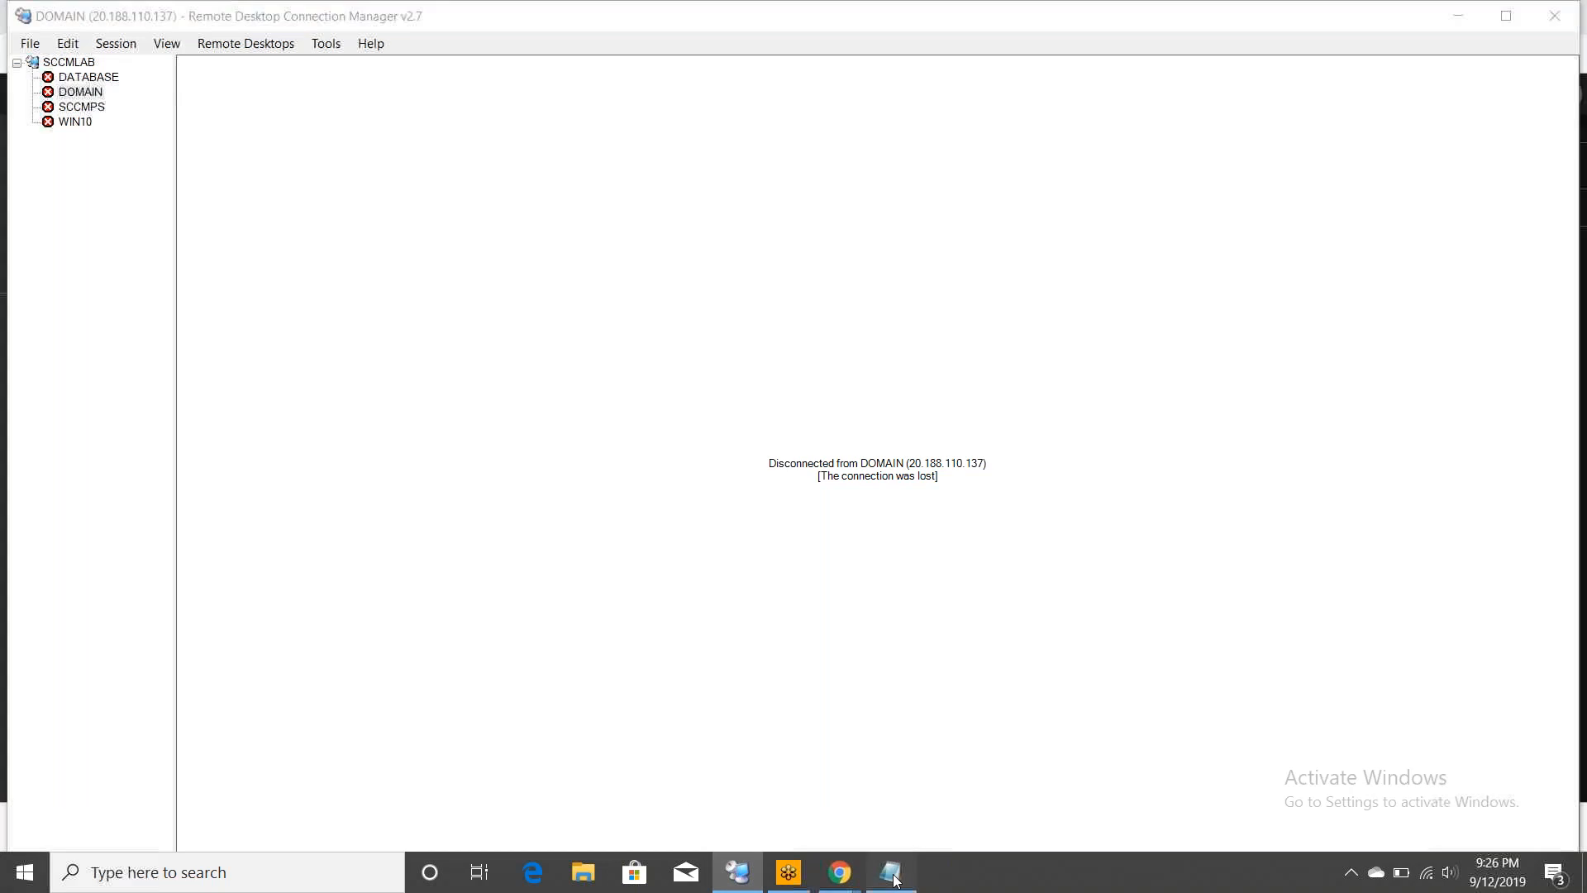
left_click(891, 873)
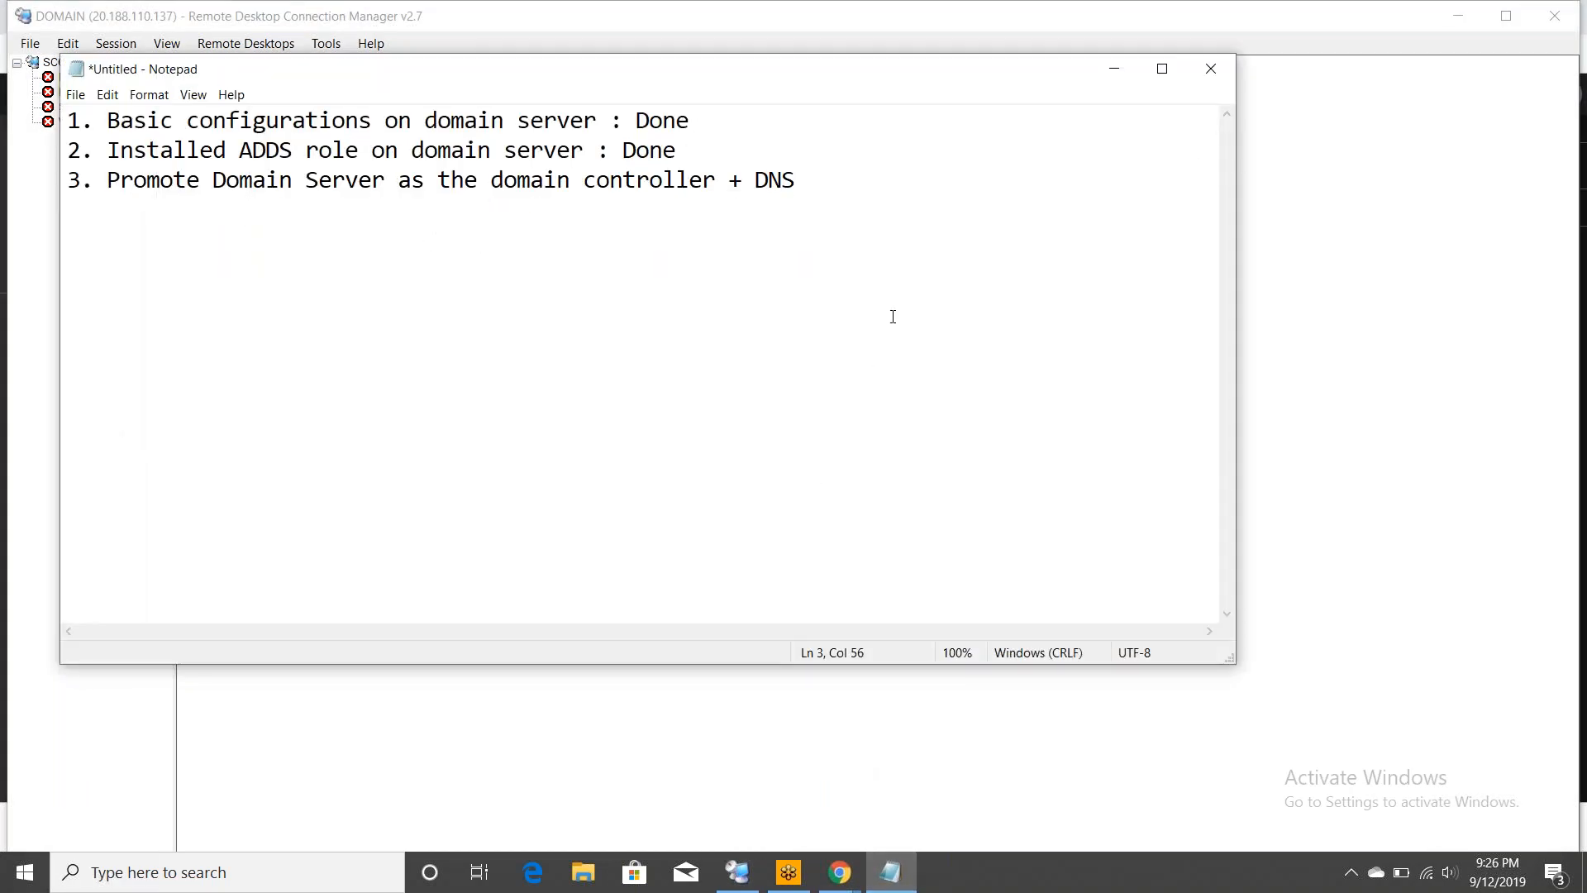
- Add '4. Point all computers to internal DNS Server : Done' and mark step 3 ': Done'
key("Return")
type("4. Point all computers to internal DNS Server : Done")
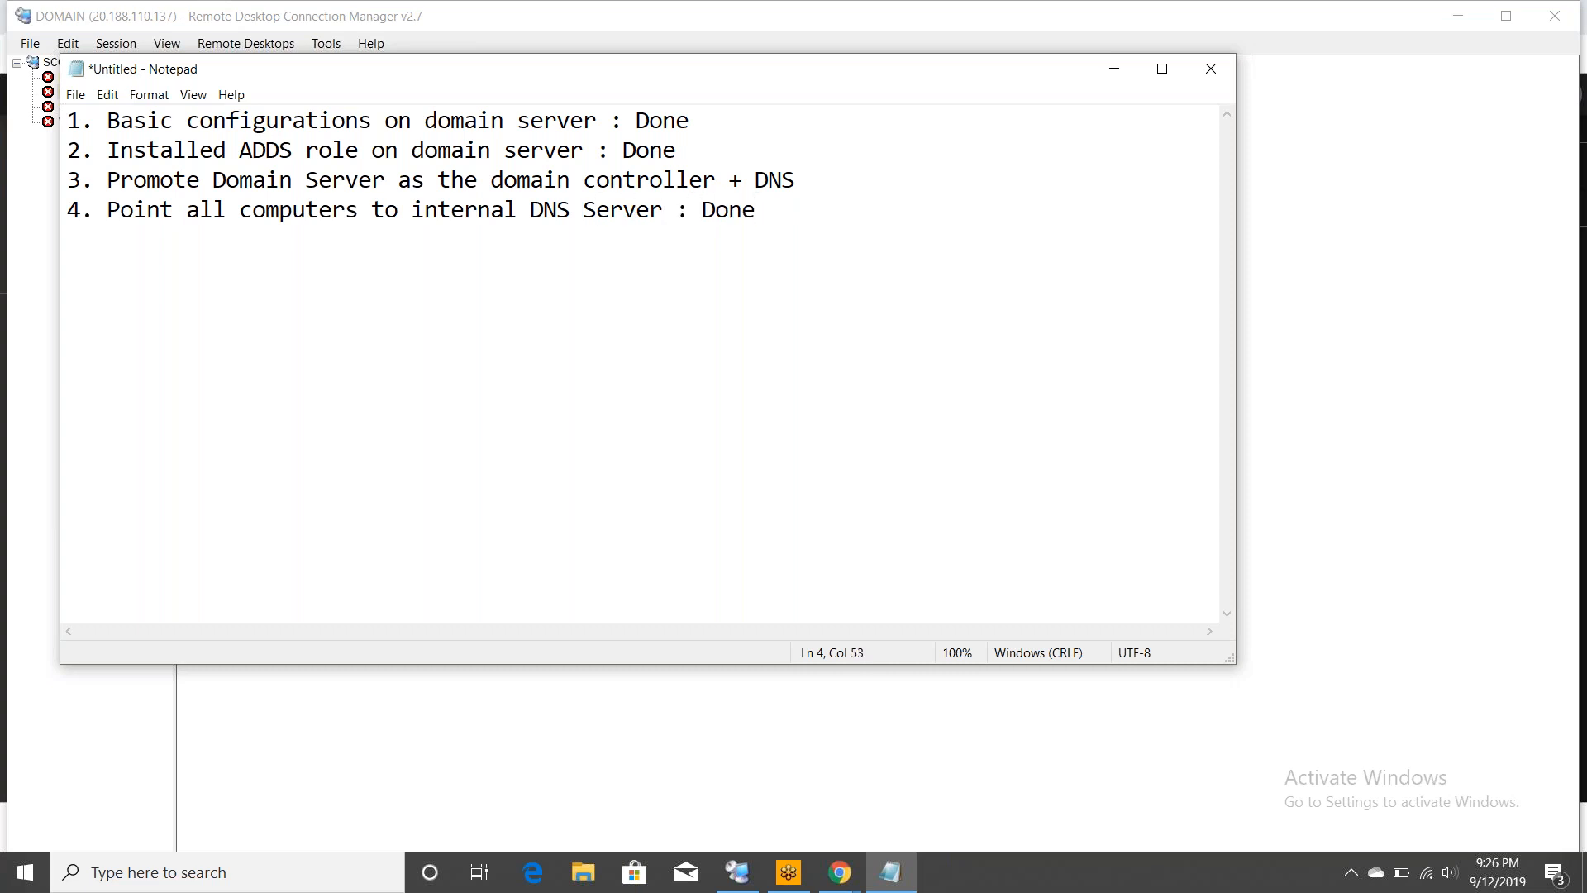
left_click(841, 182)
type(": Done")
- Add '5. Restared all computers : Done', removing stray text accidentally added to step 4
double_click(119, 151)
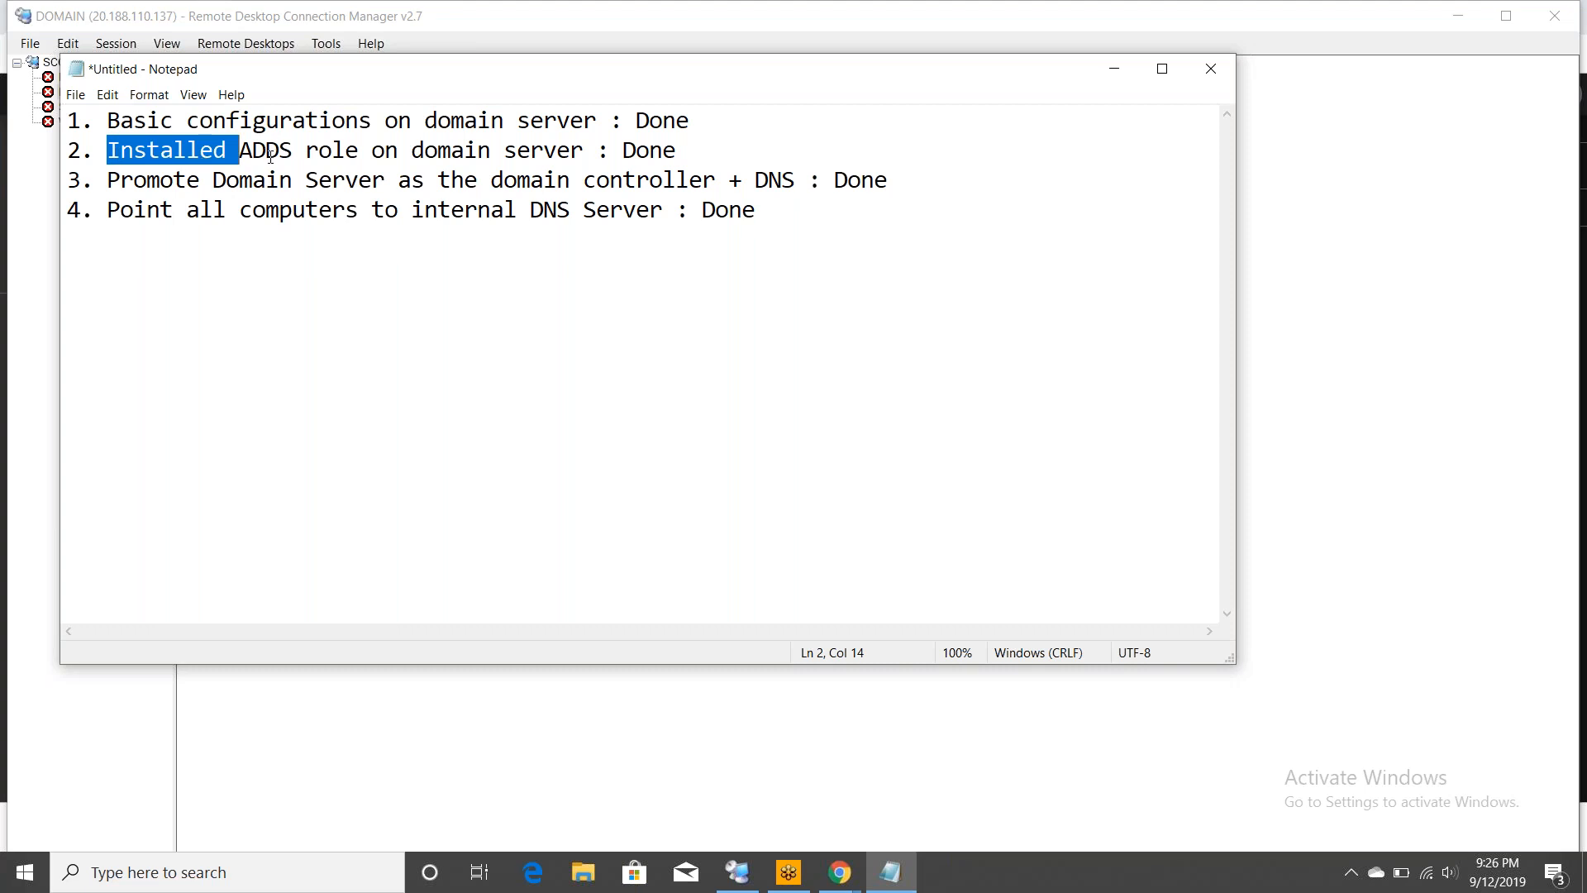
double_click(170, 181)
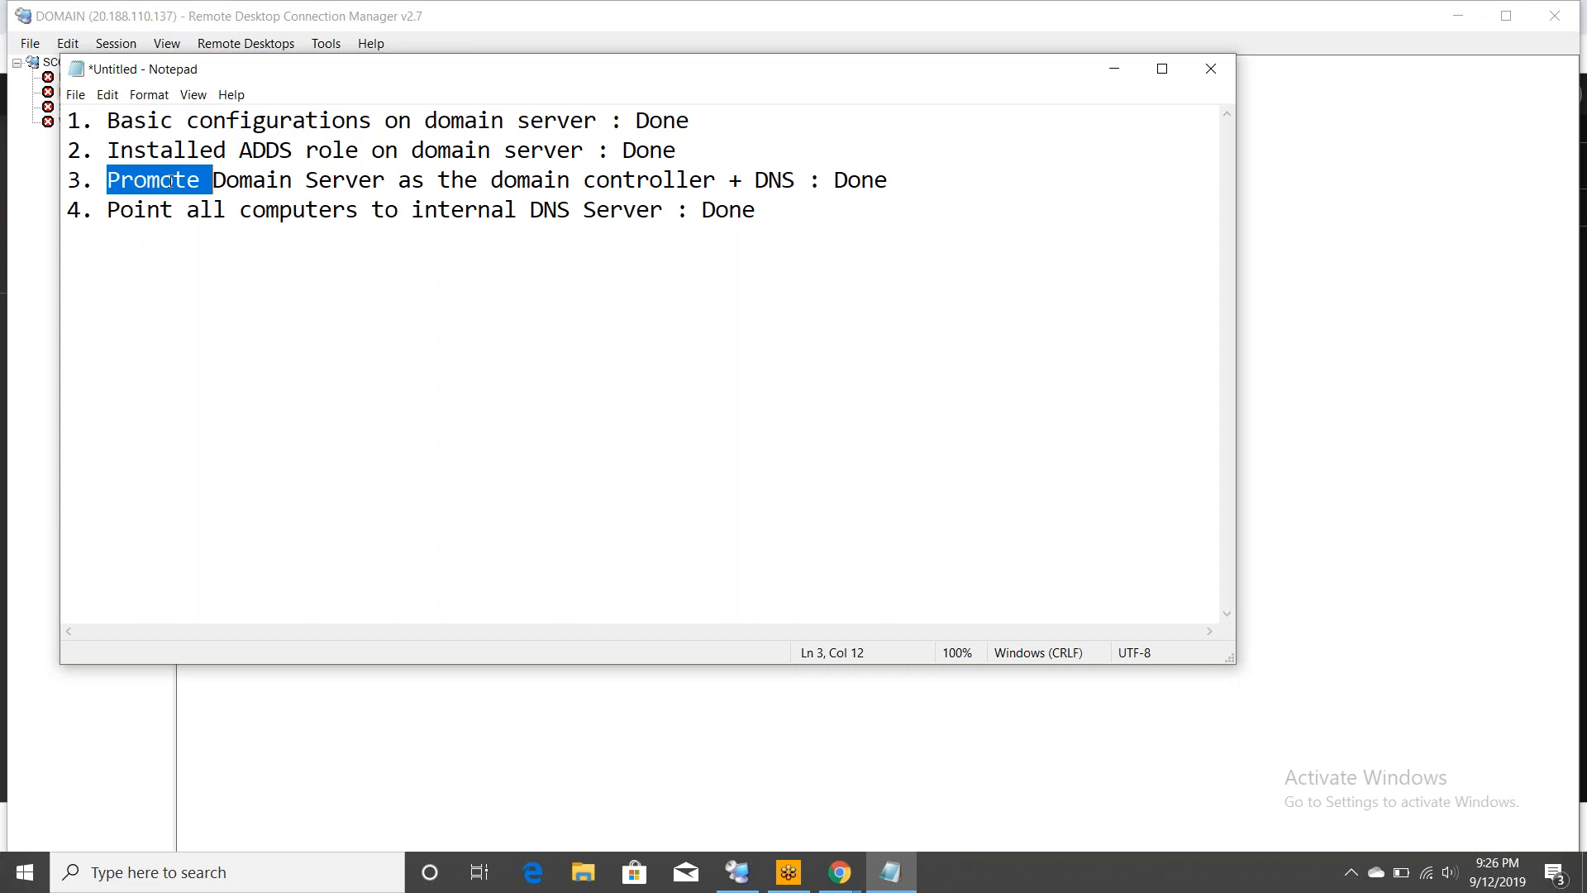
double_click(167, 210)
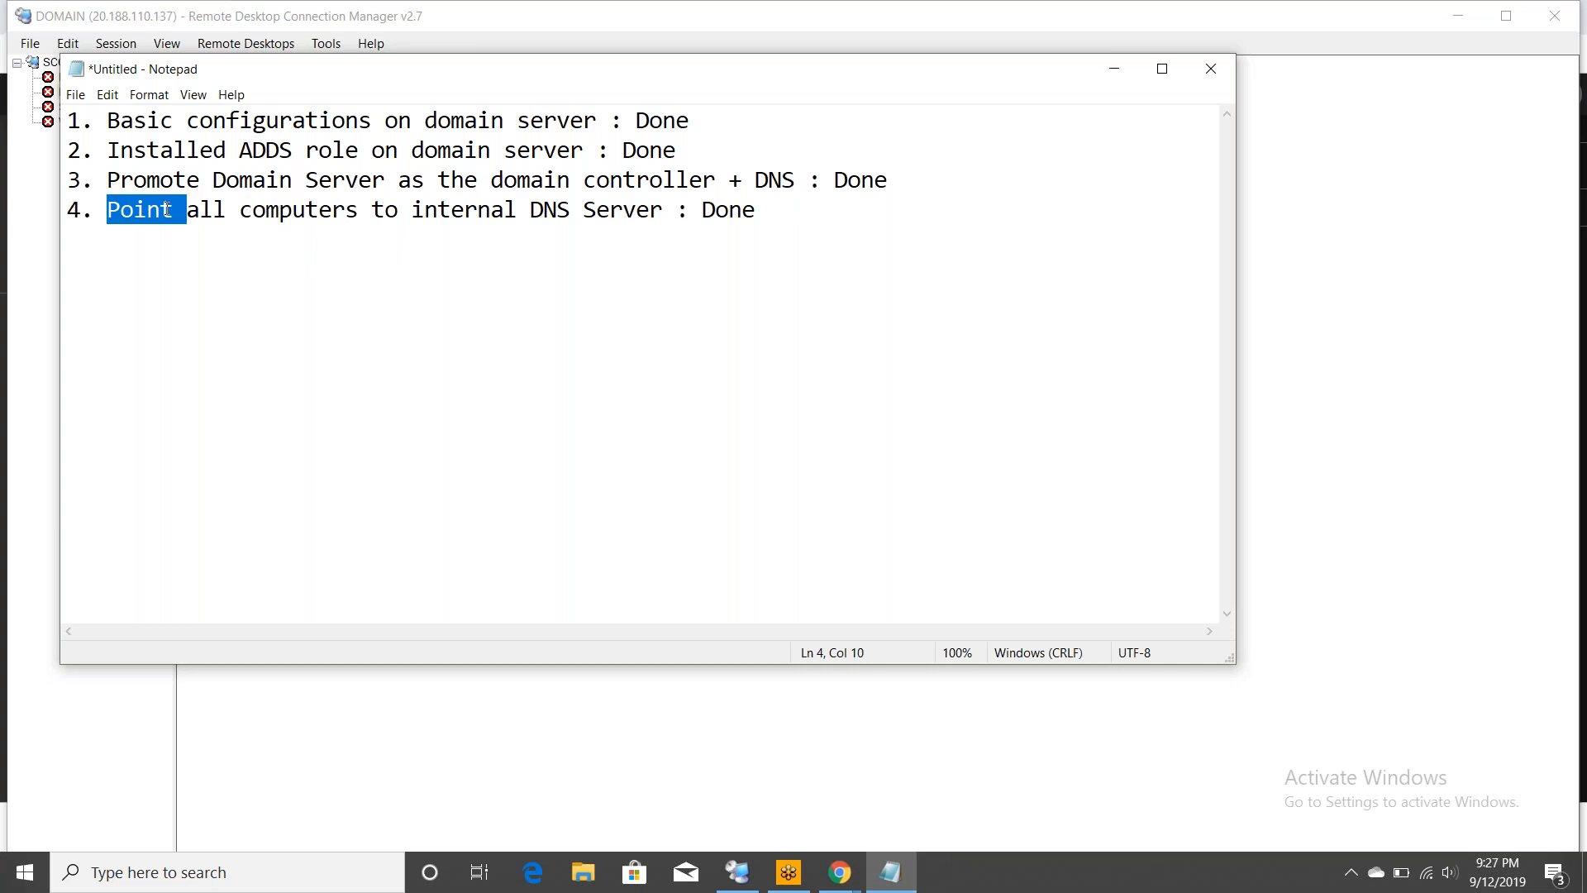
left_click(805, 223)
key("Return")
type("5. Restared all computers")
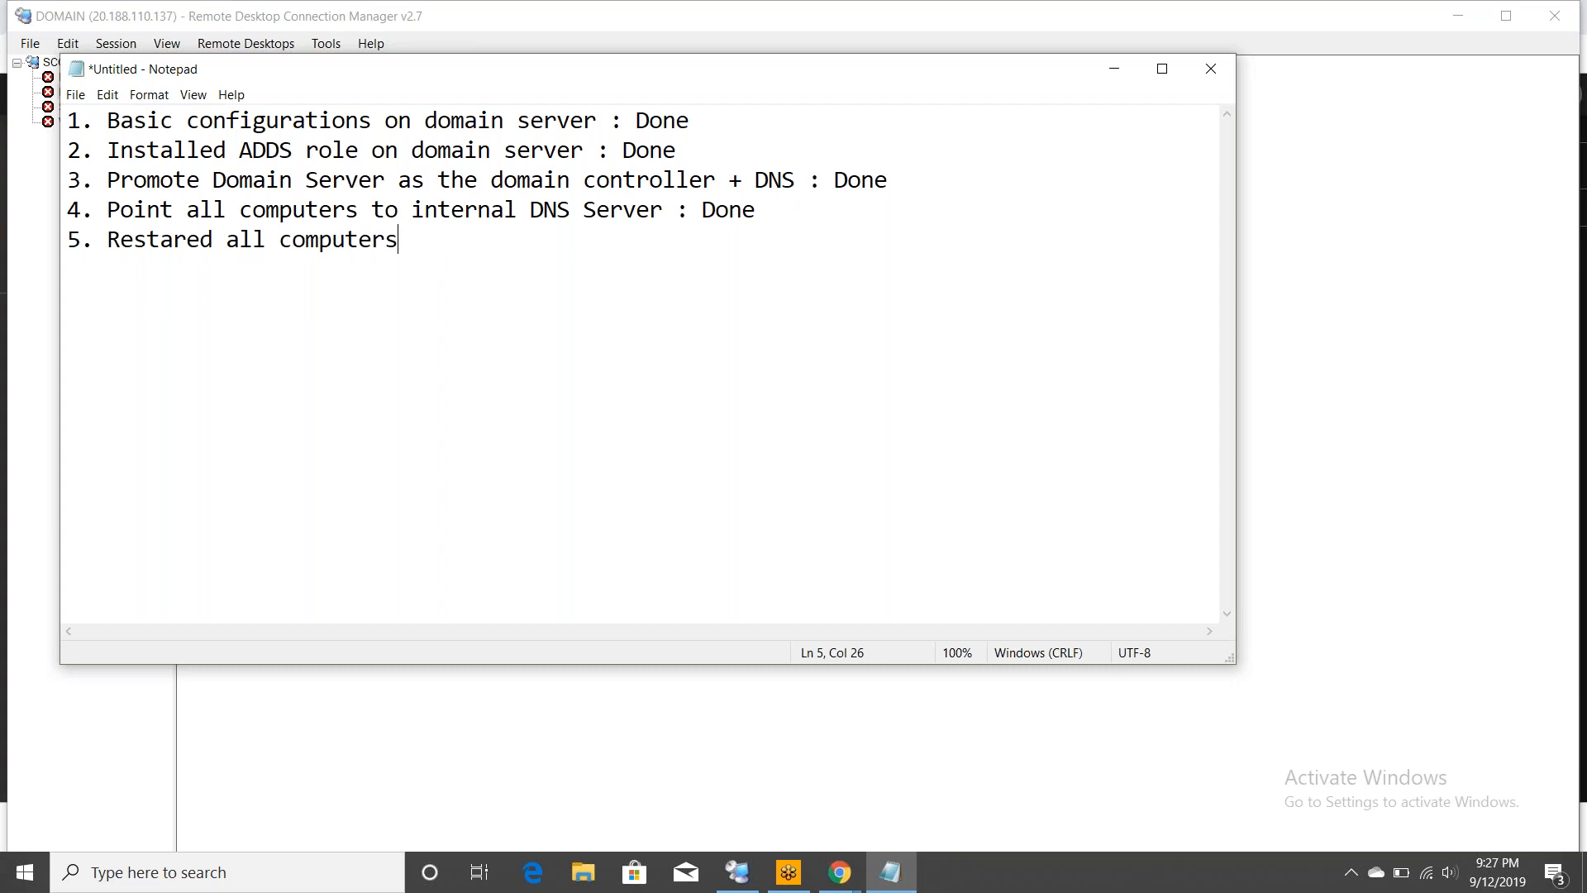
left_click(755, 210)
type(": Don")
key("BackSpace")
key("BackSpace")
key("BackSpace")
key("BackSpace")
key("BackSpace")
left_click(398, 240)
type(":")
key("BackSpace")
type(": Done")
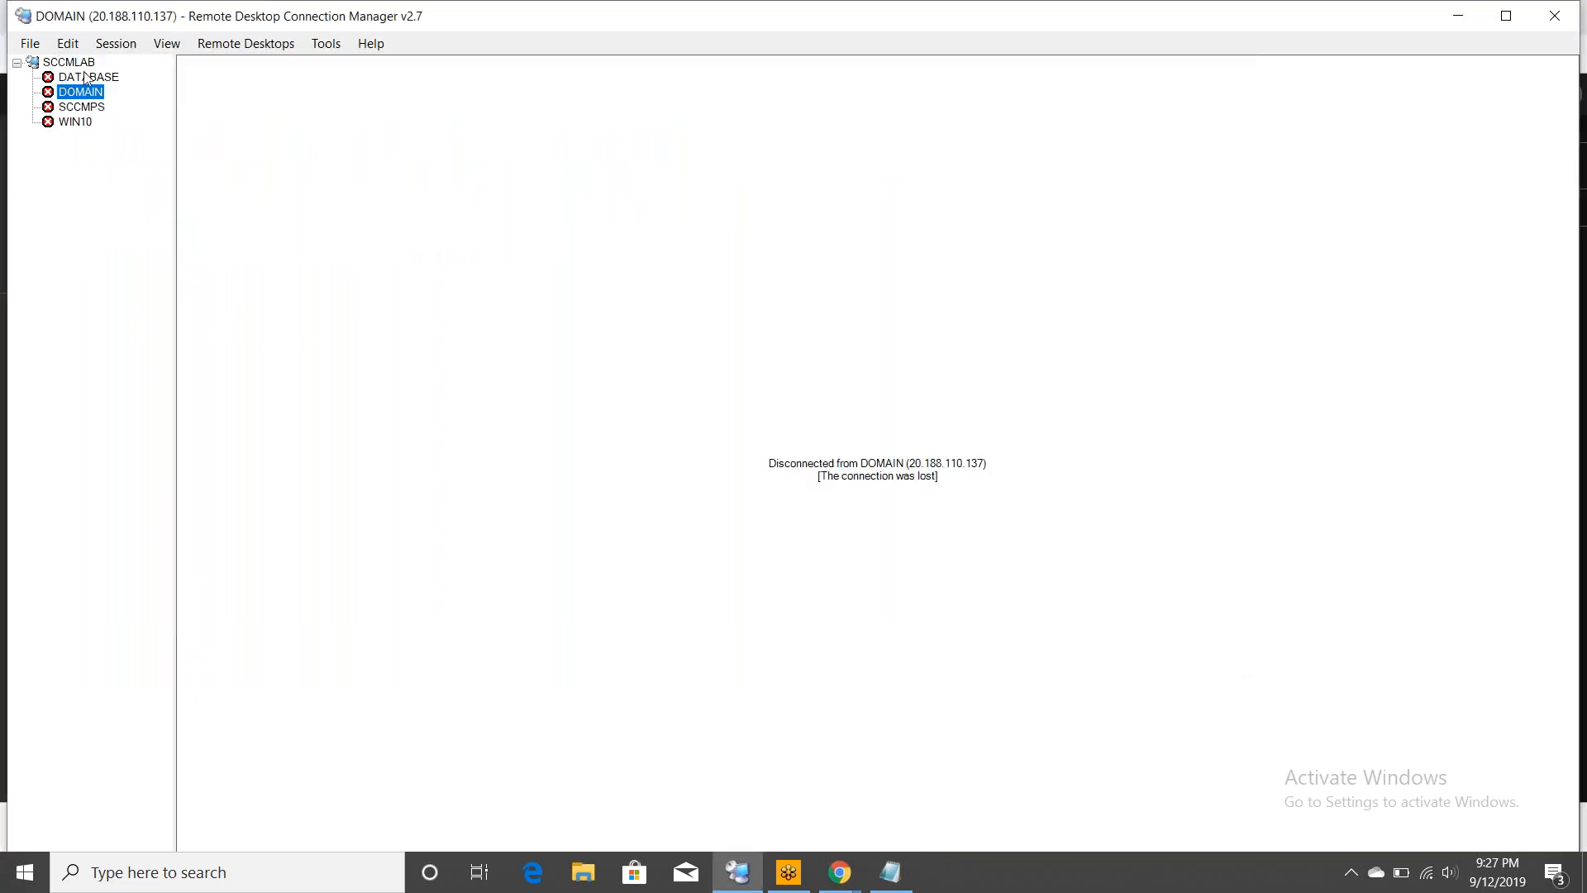
- Connect to DOMAIN with a lab.com domain account, re-entering the password and accepting the certificate
right_click(87, 93)
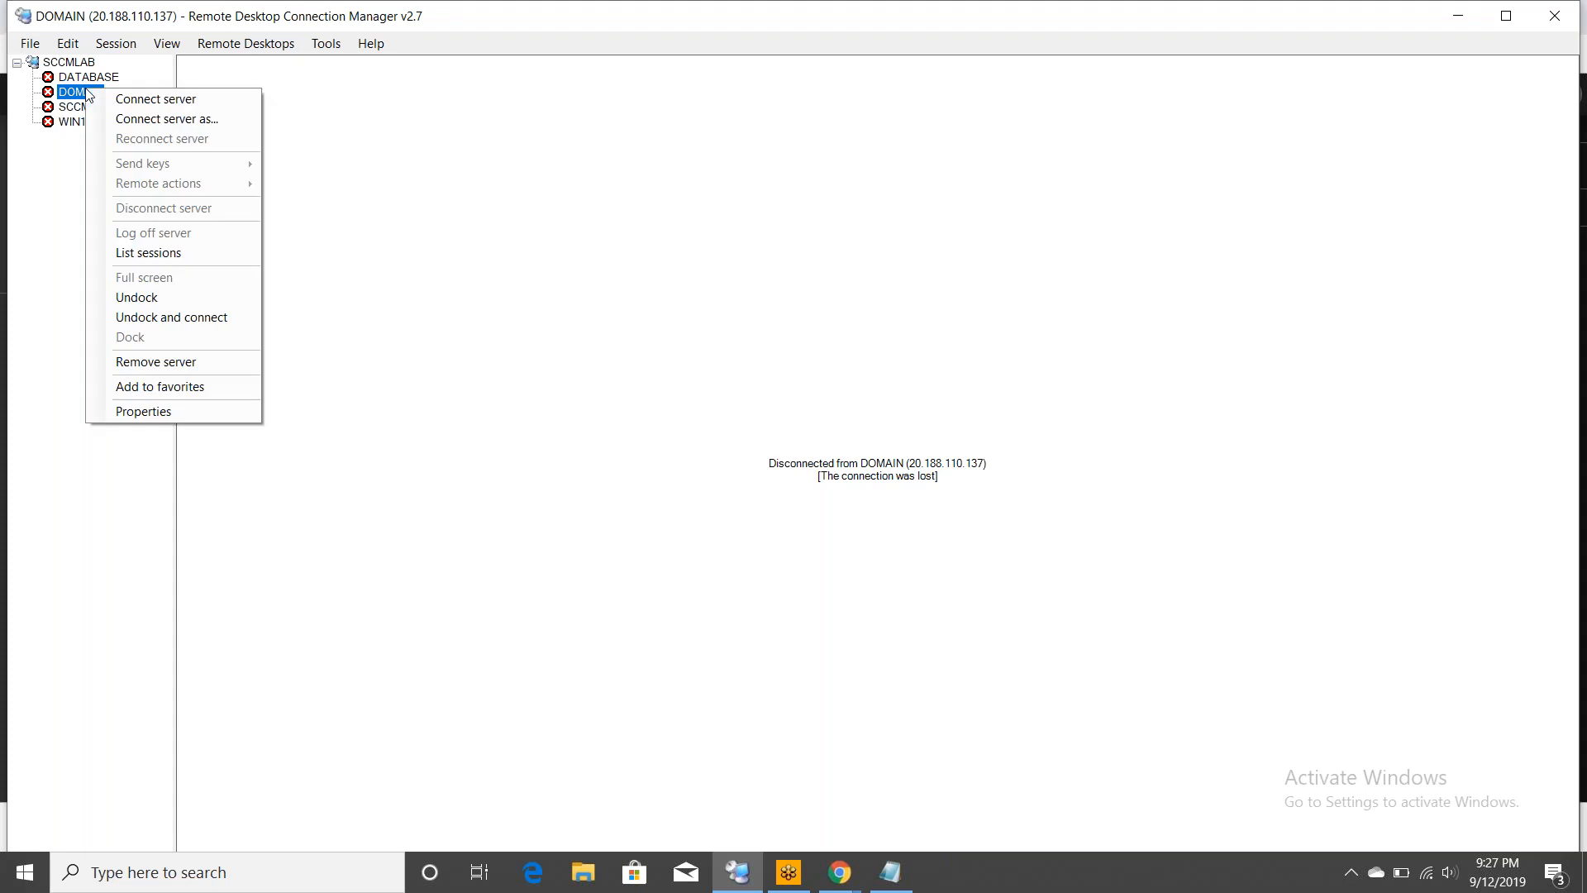
left_click(138, 100)
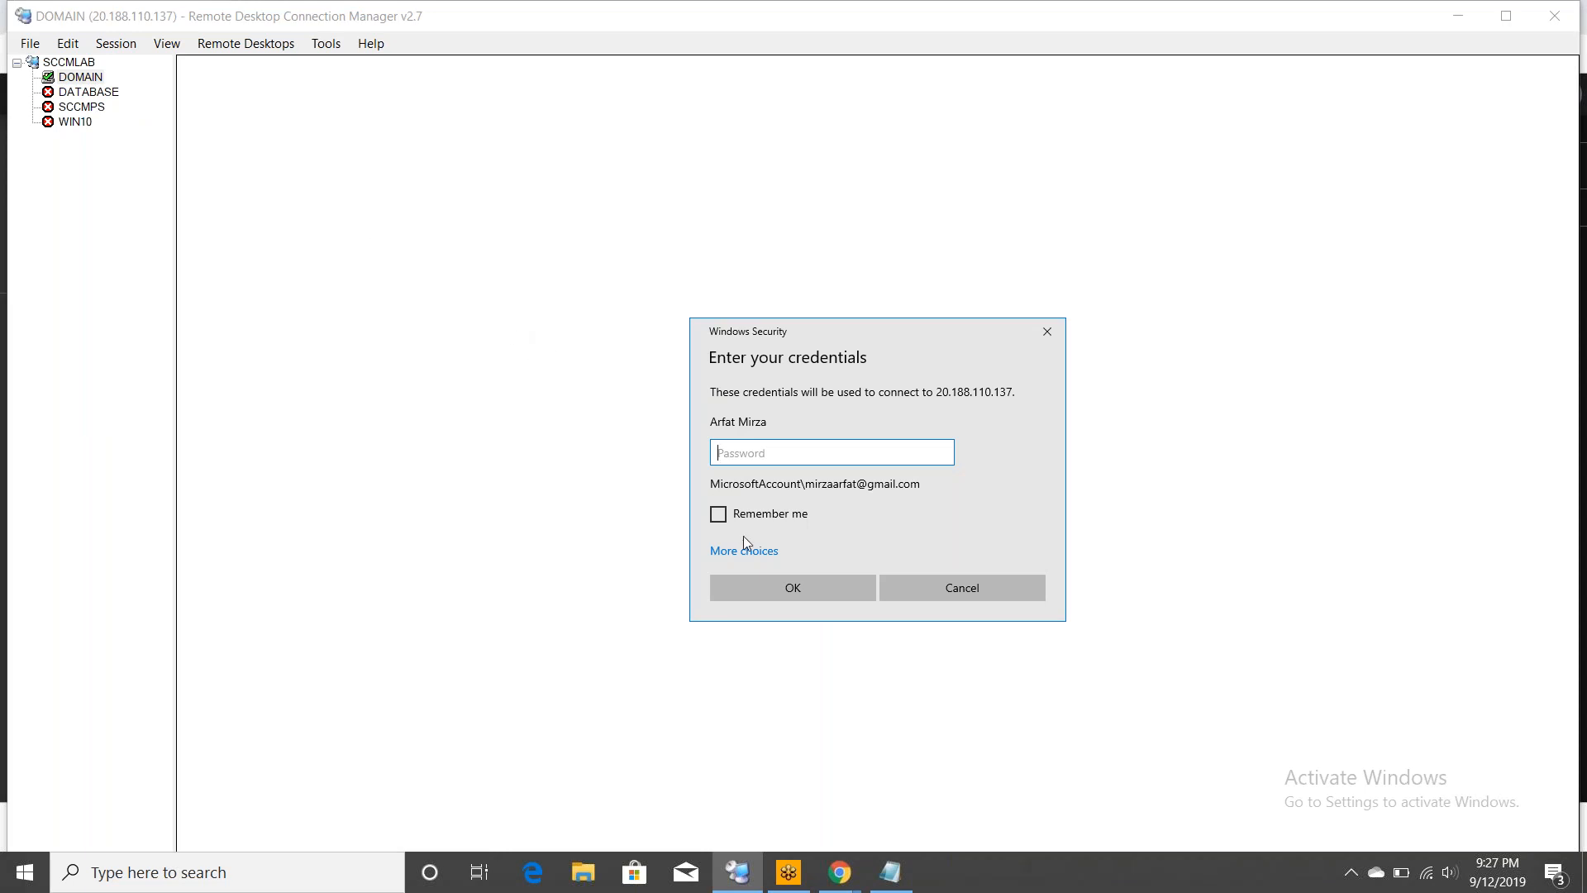
left_click(758, 554)
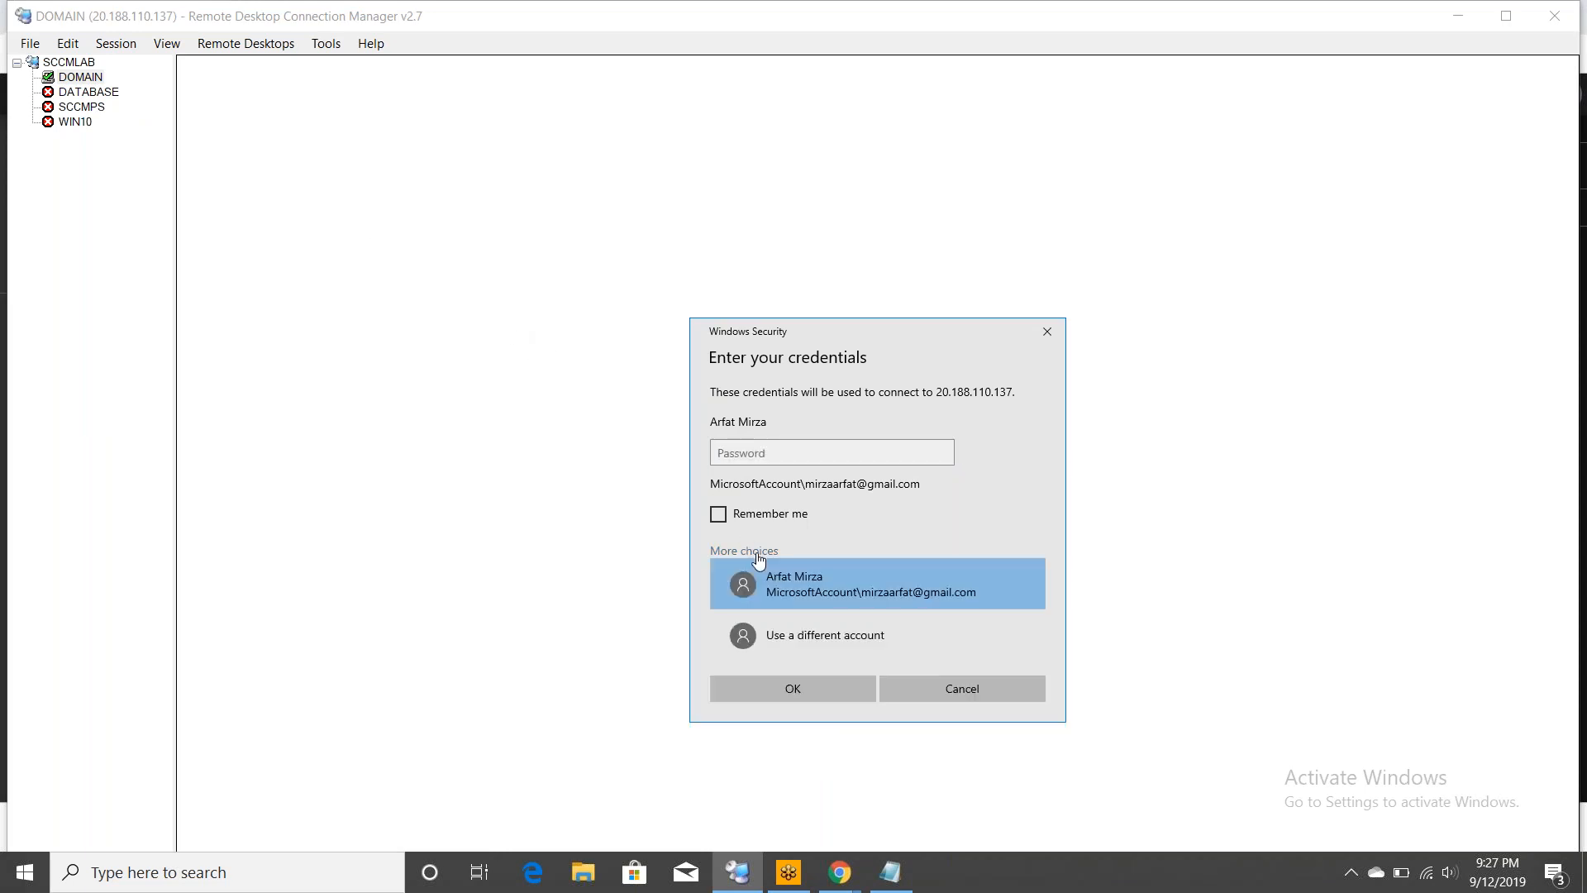
left_click(813, 646)
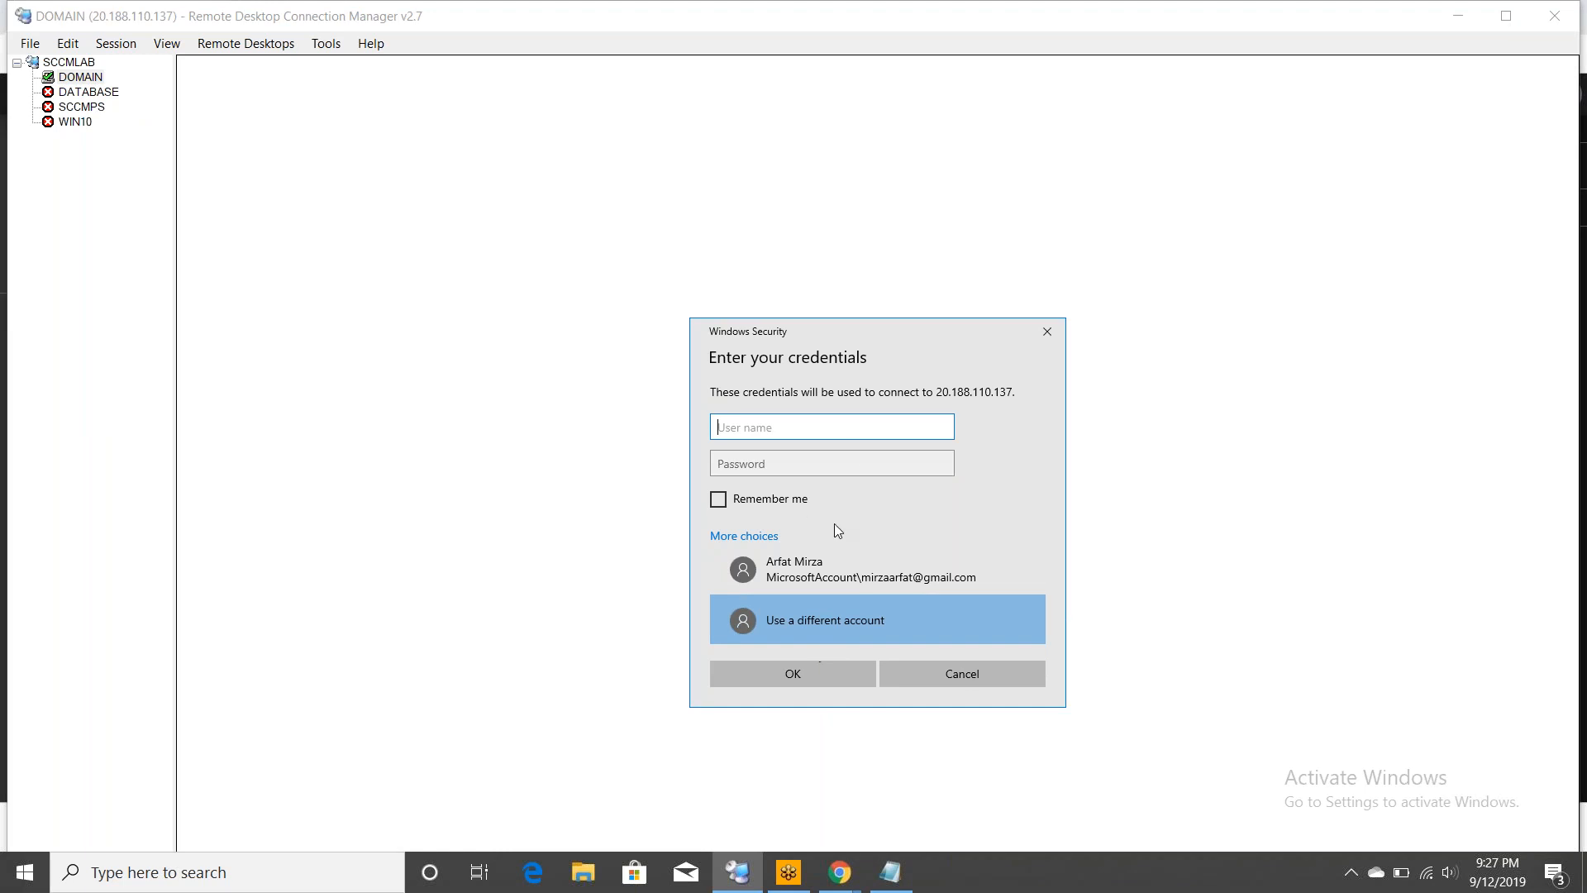
type("lab.com\\arfat")
key("Tab")
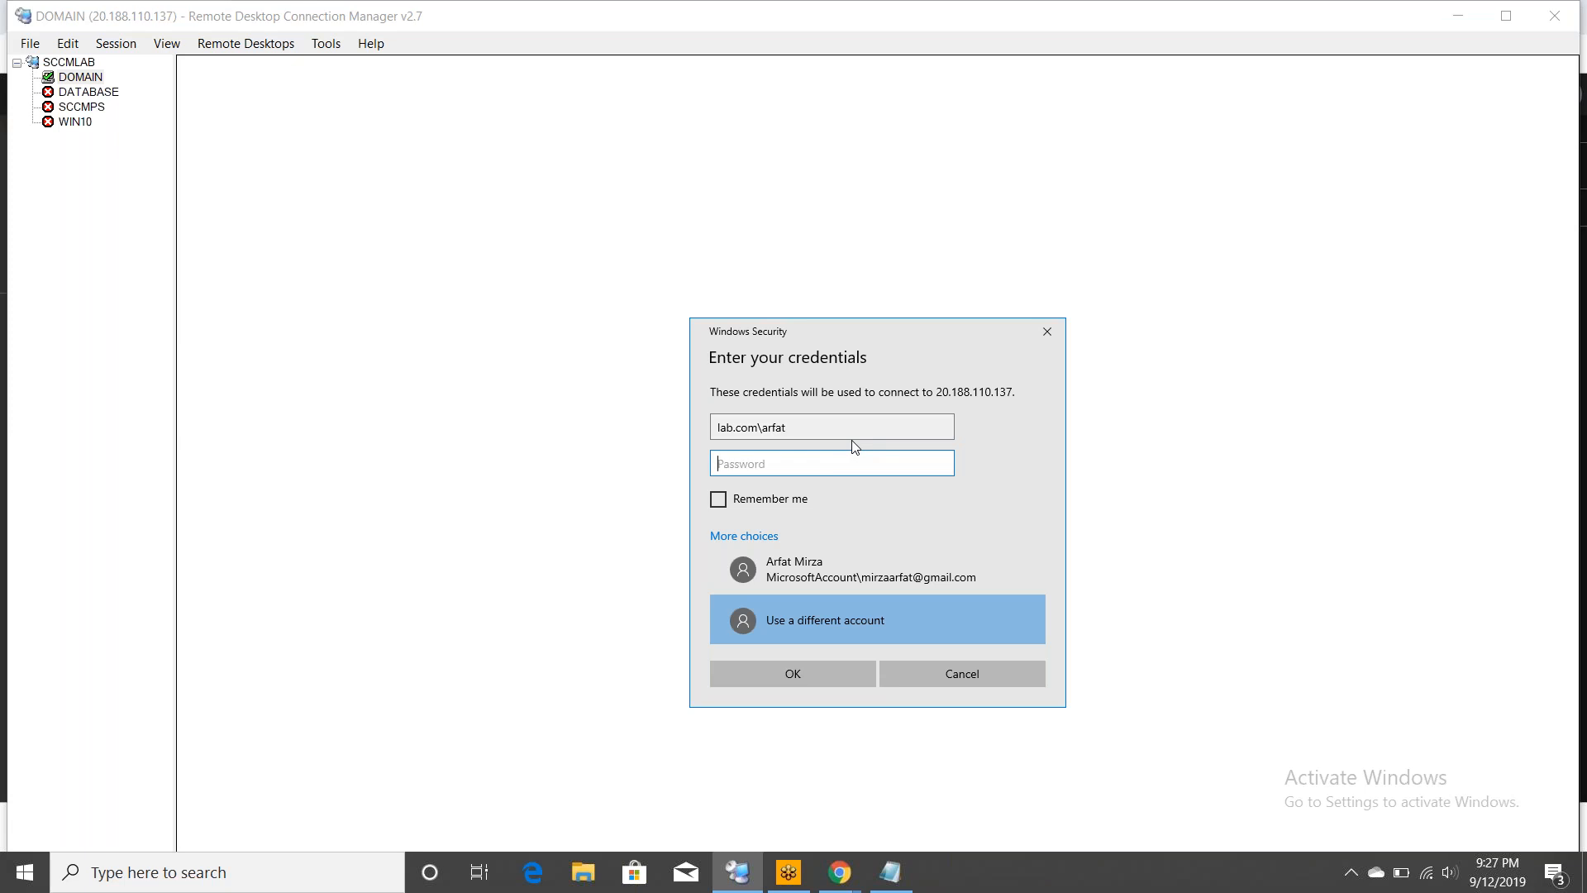
type("•••••••••••••••")
left_click(823, 683)
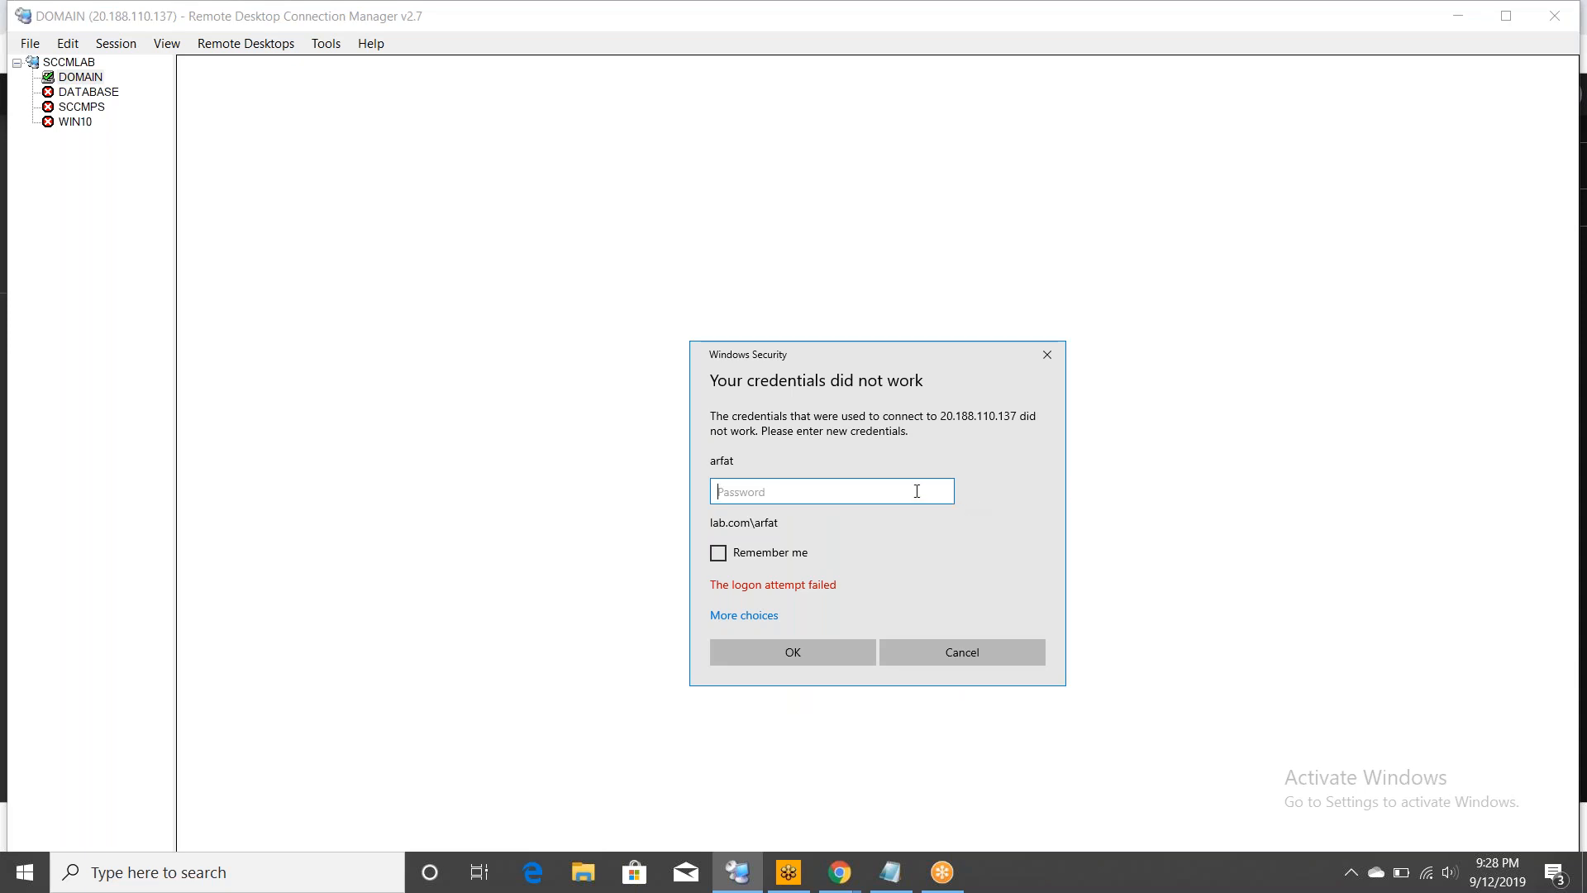
type("••••••••••")
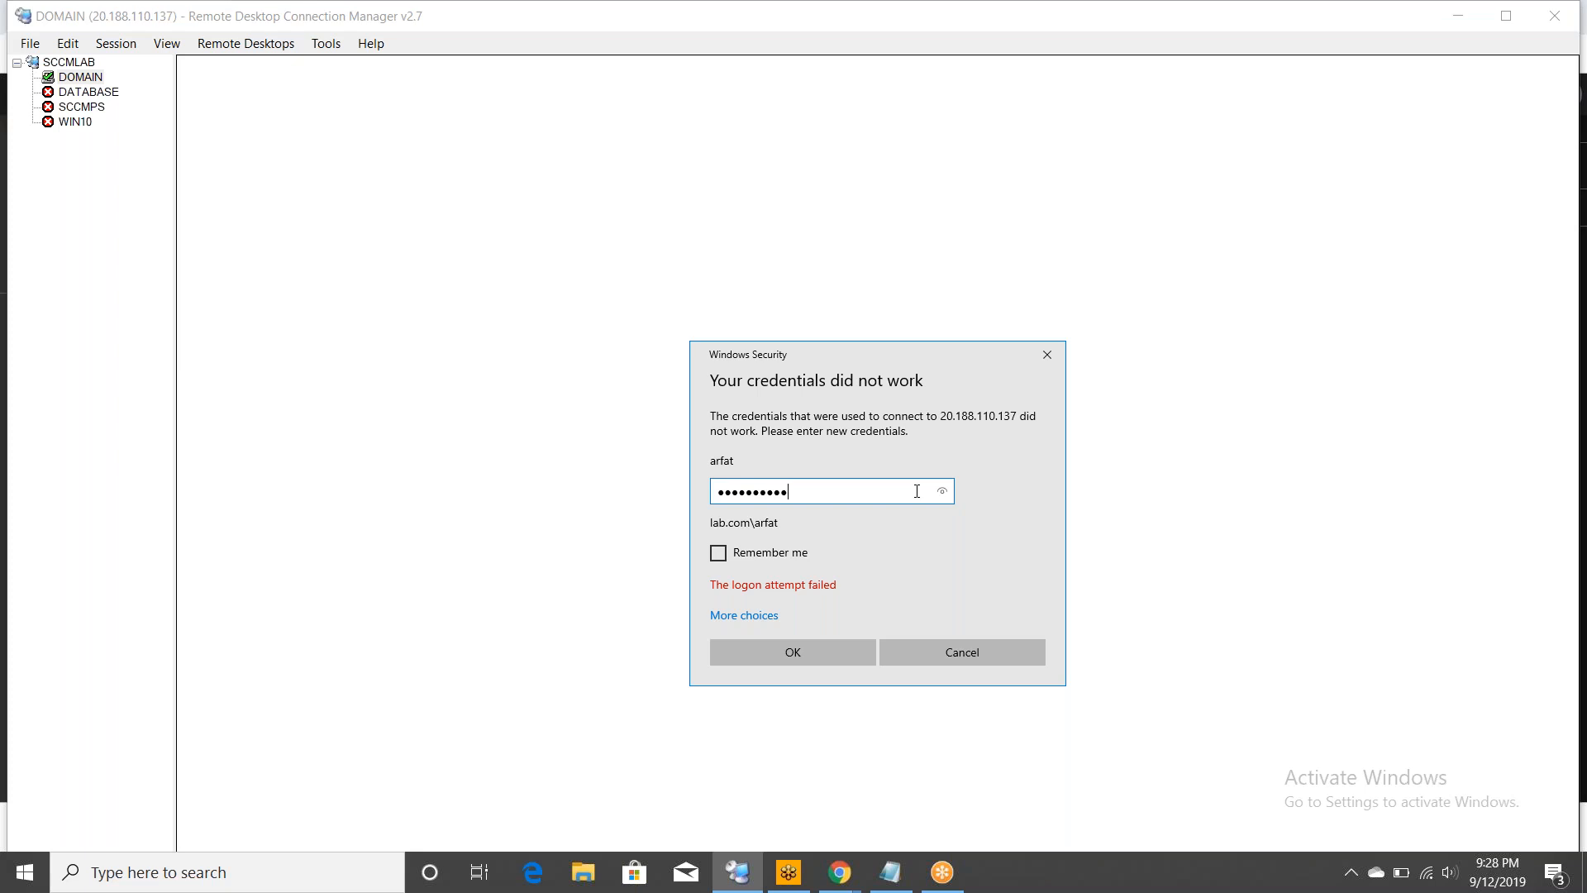
type("•••••")
left_click(776, 657)
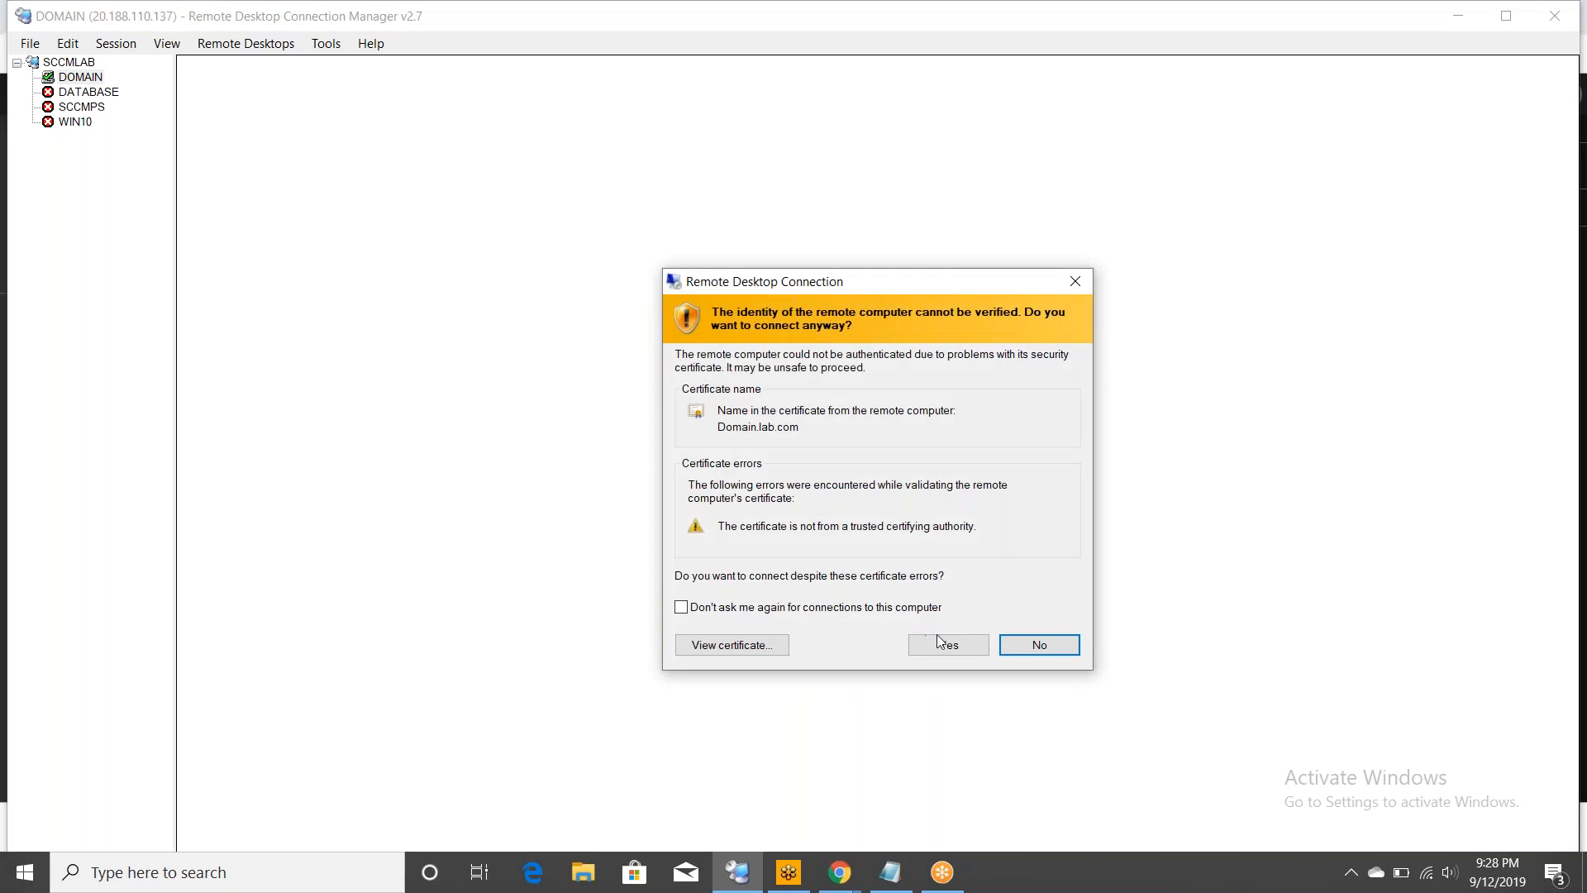
left_click(943, 648)
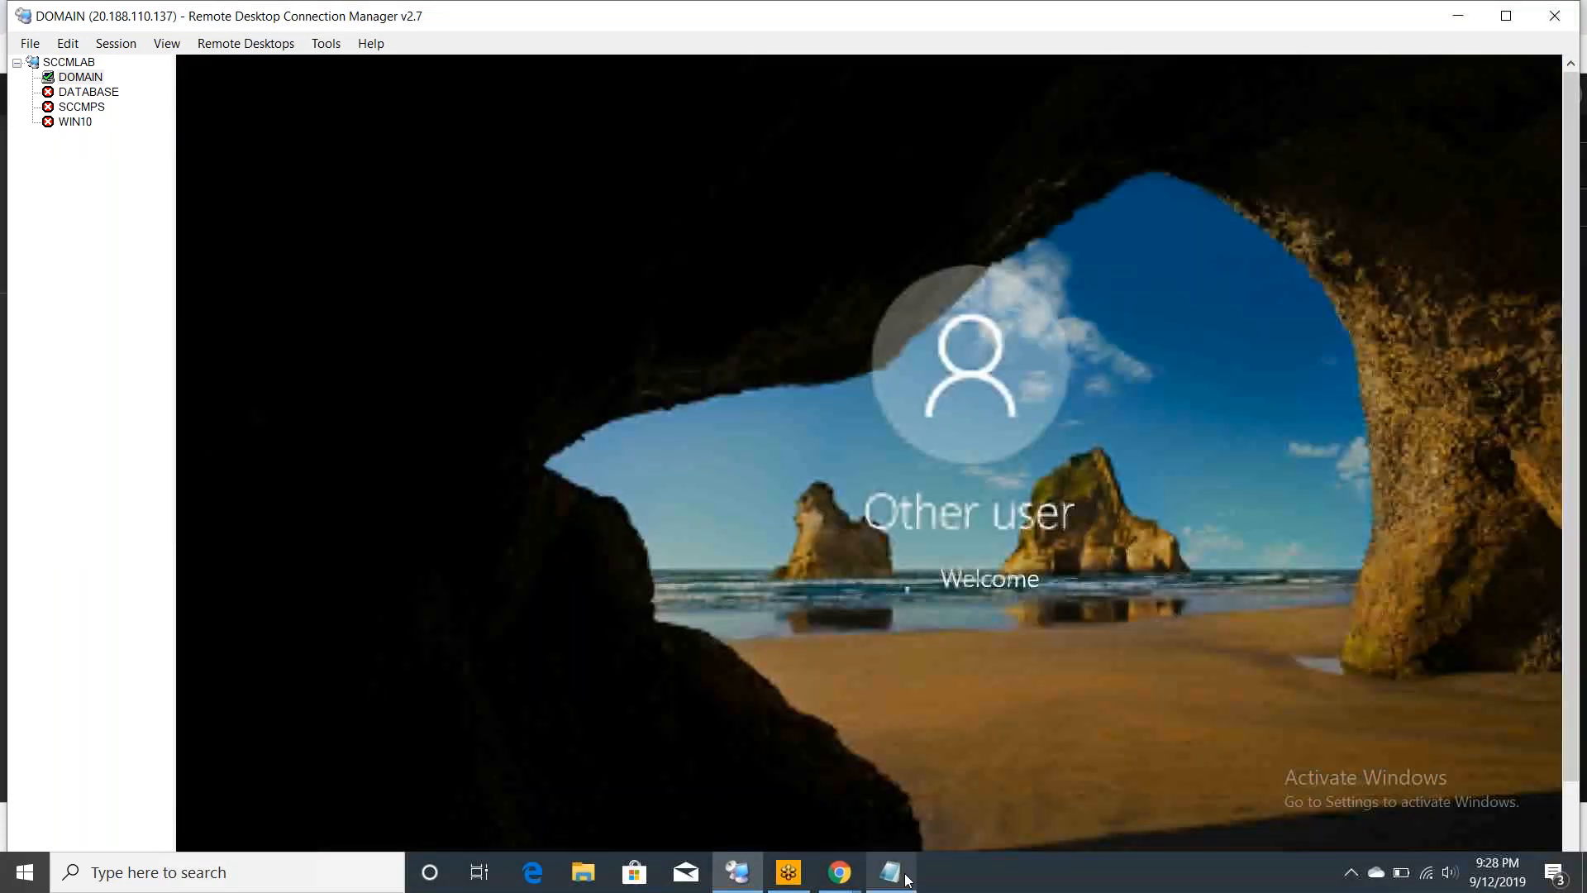
- Add checklist line '6. Join all computers to the domain (lab.com)' in Notepad
left_click(906, 878)
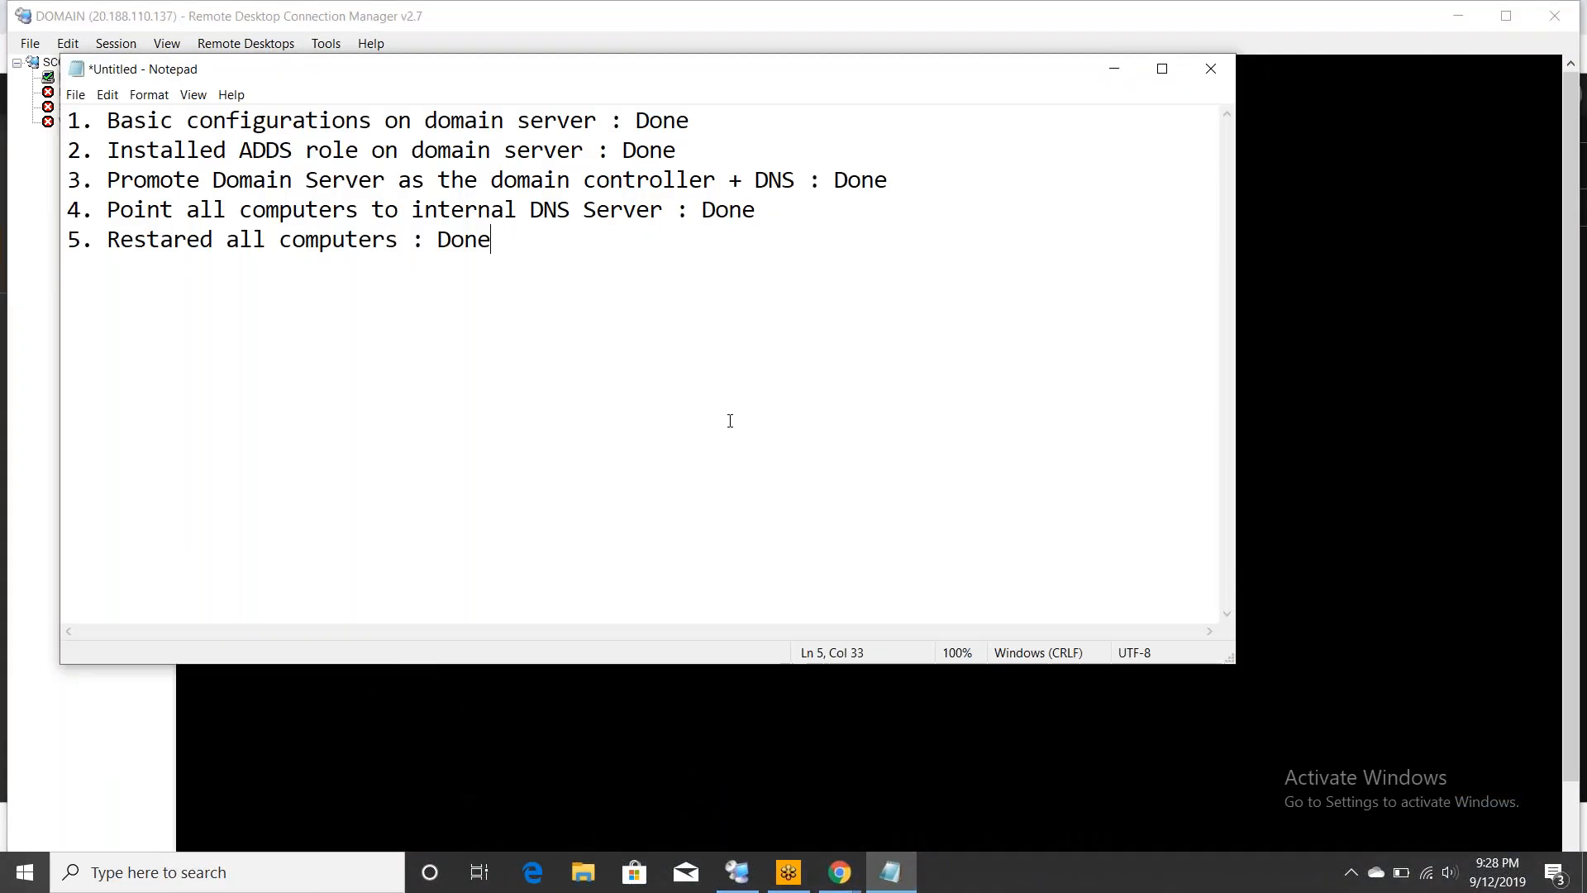
key("Return")
type("6. J")
type("oin")
type("computer")
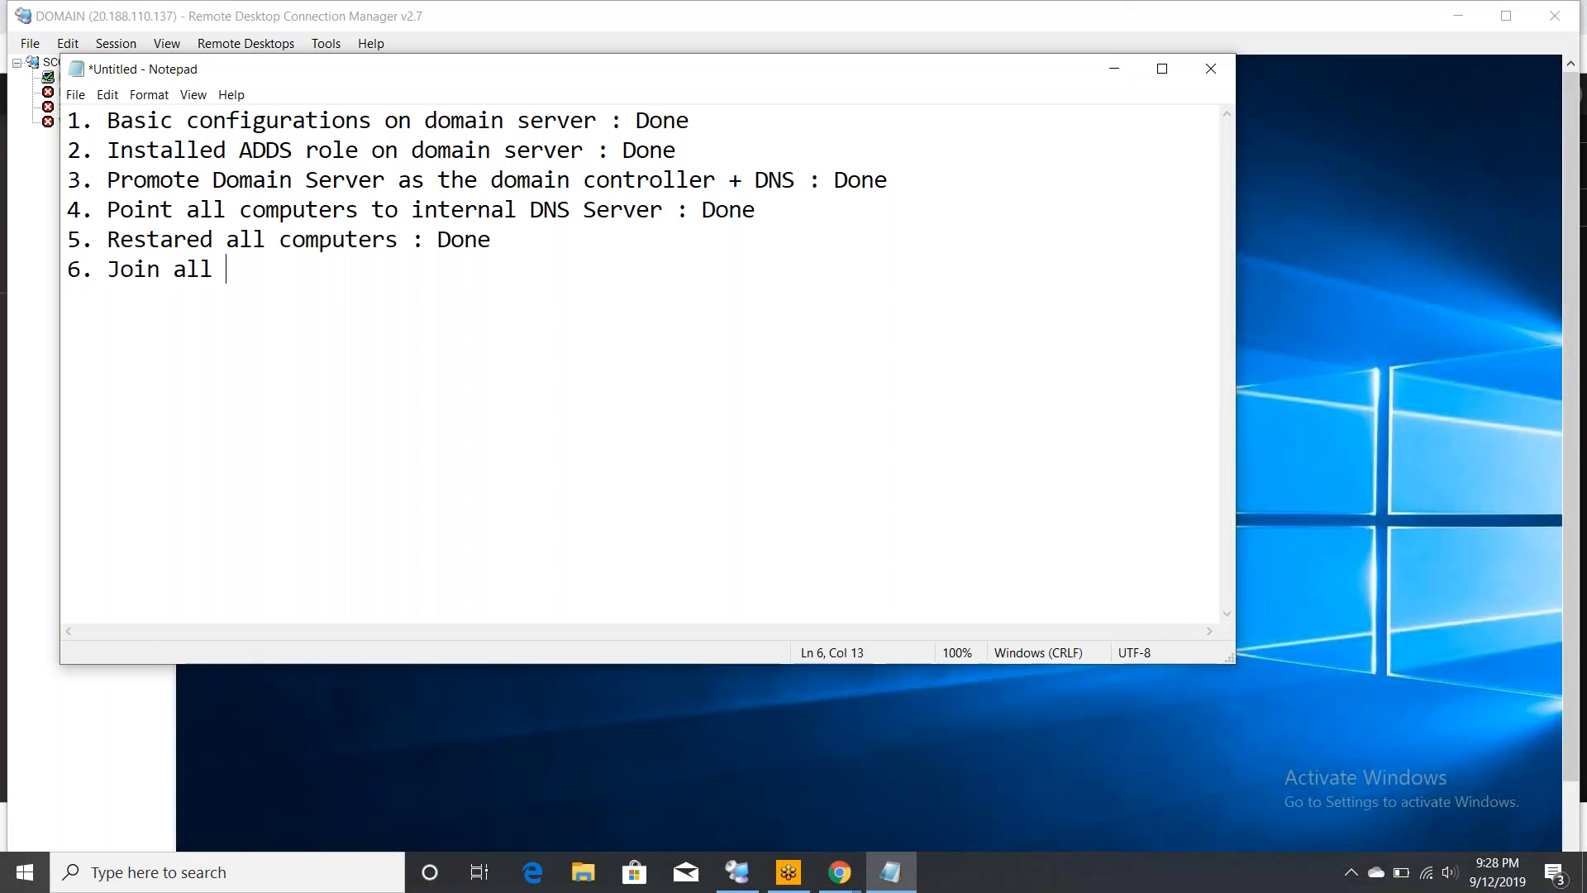
type("s ")
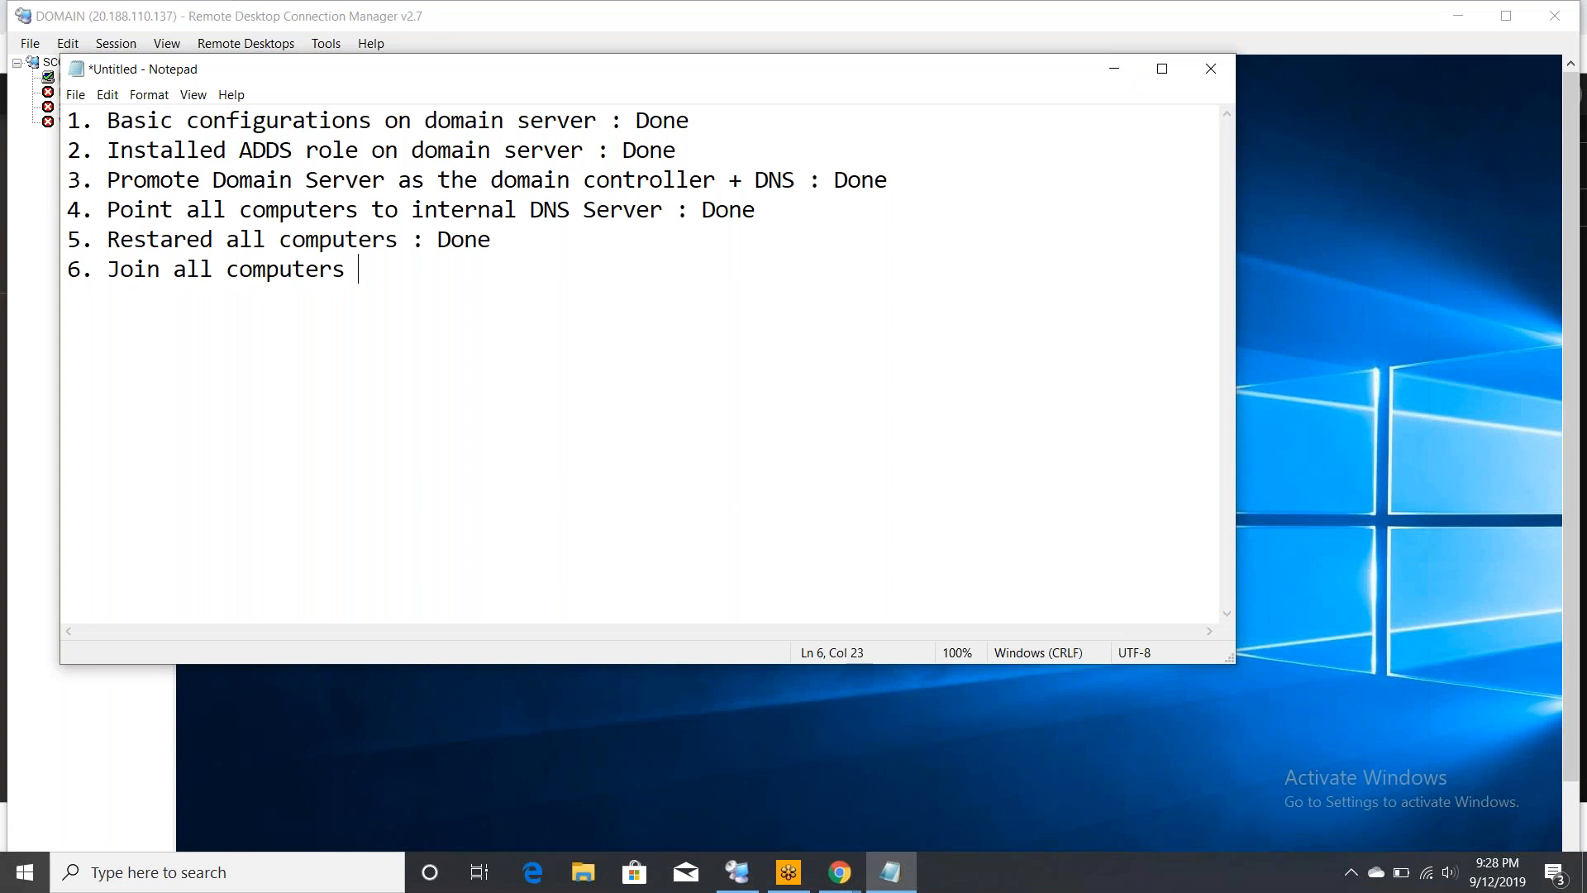
type("to the domain")
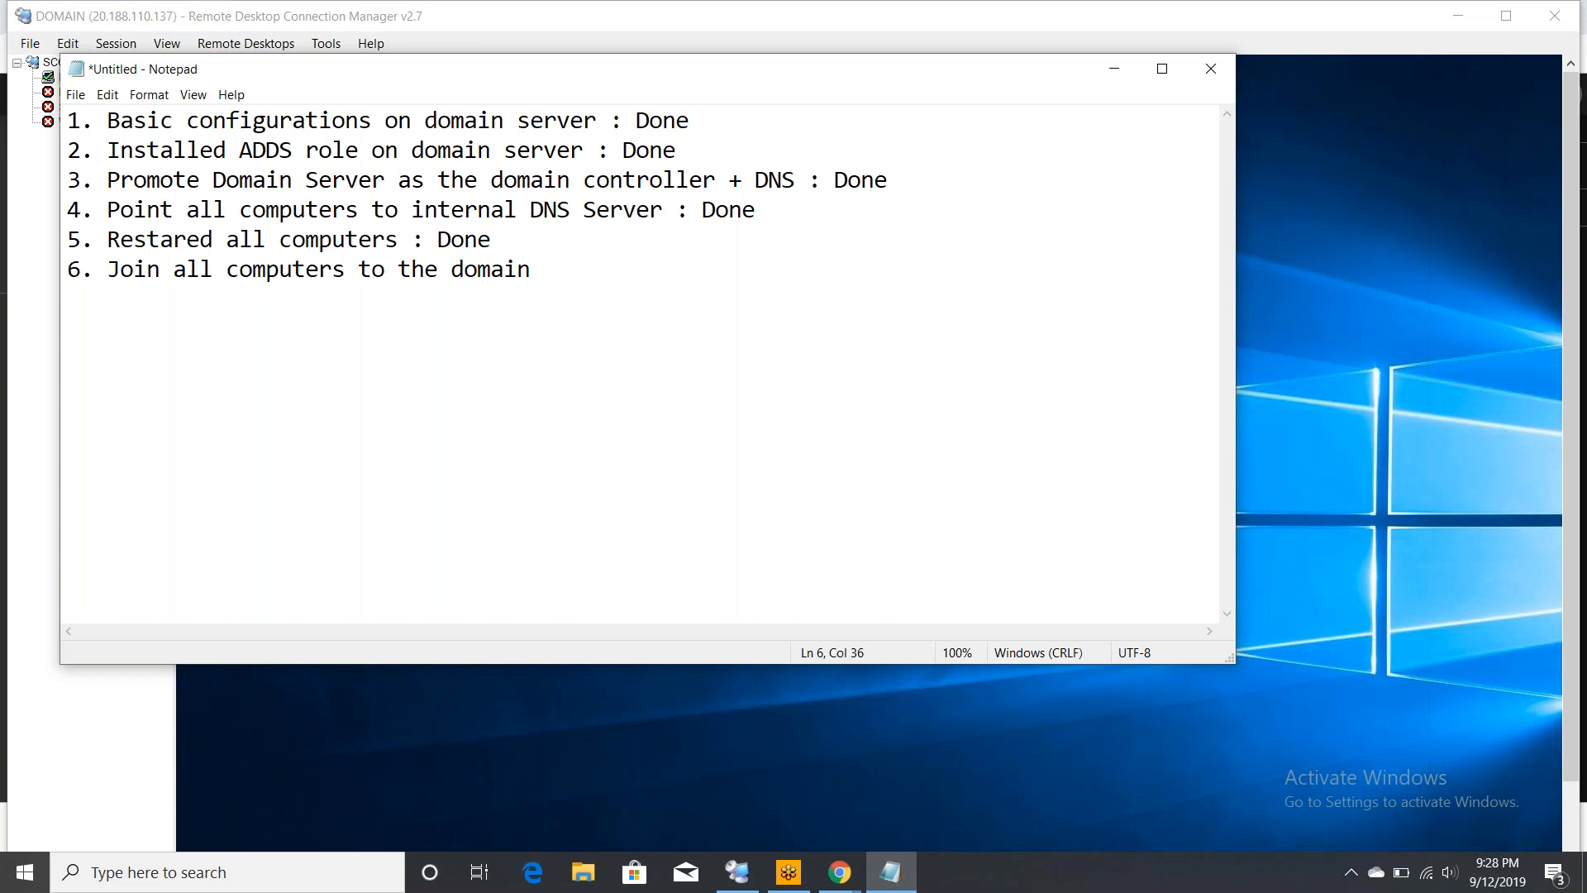
type("(lab.com)")
- Connect to DATABASE using a different domain account and accept its untrusted certificate
left_click(29, 386)
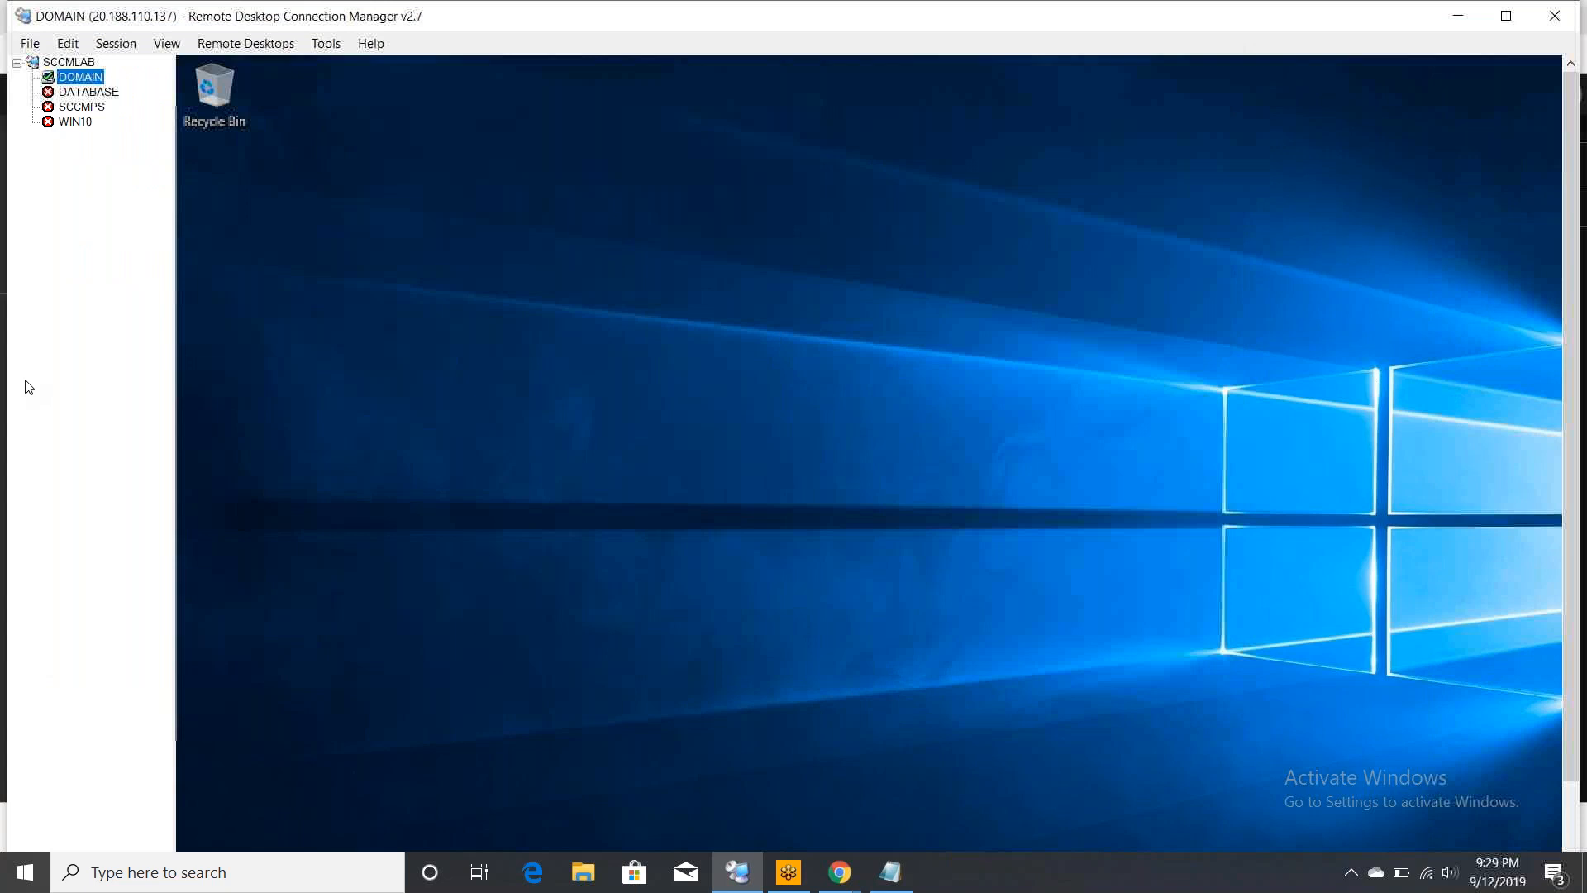
left_click(90, 96)
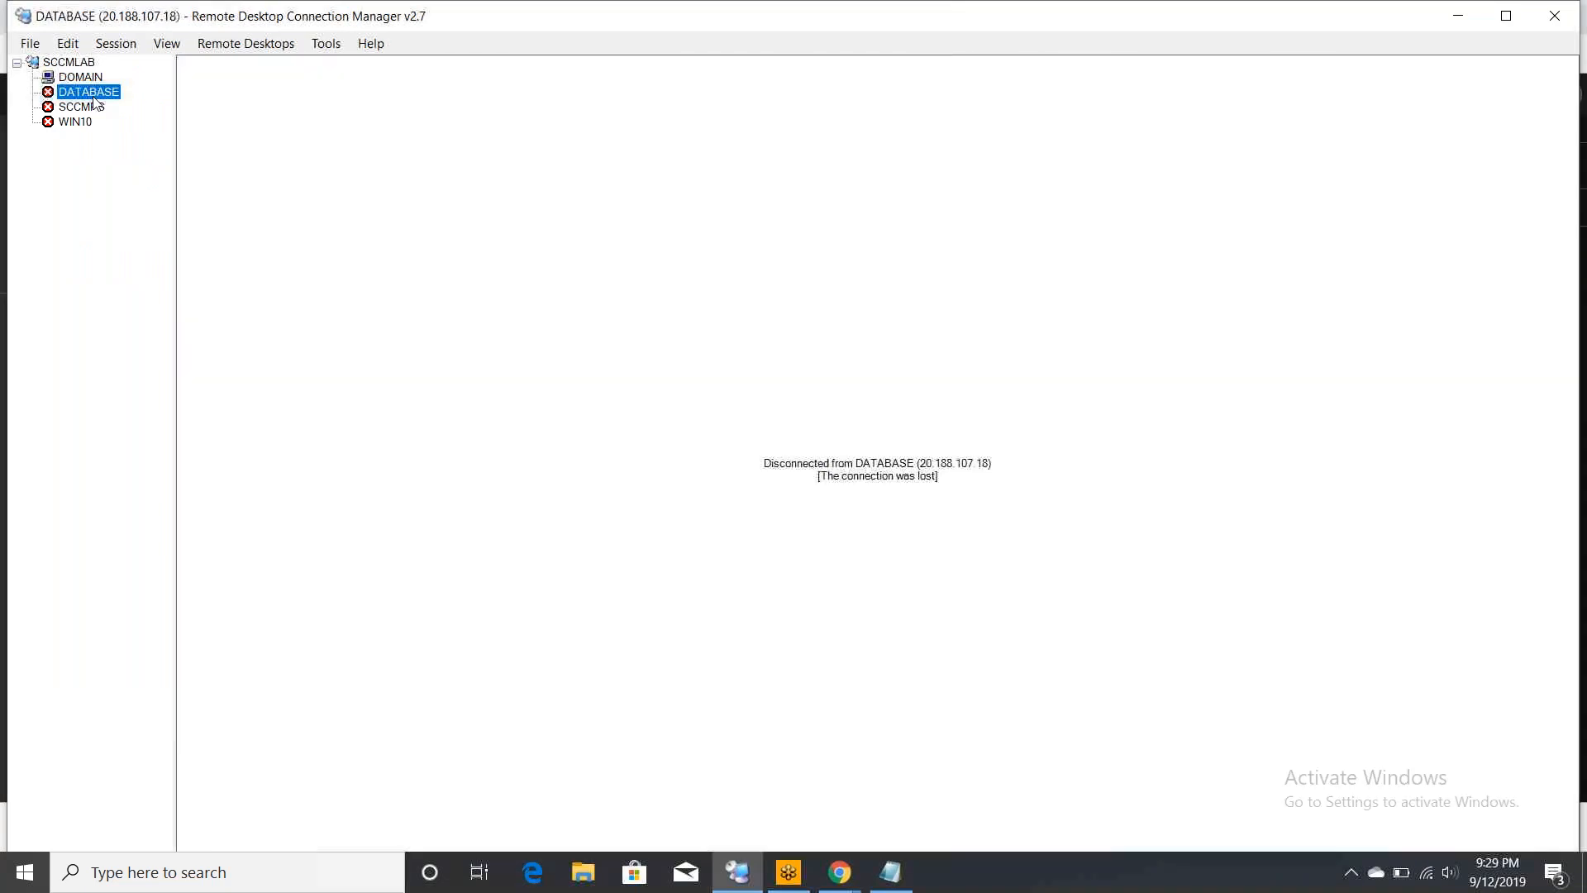
double_click(94, 97)
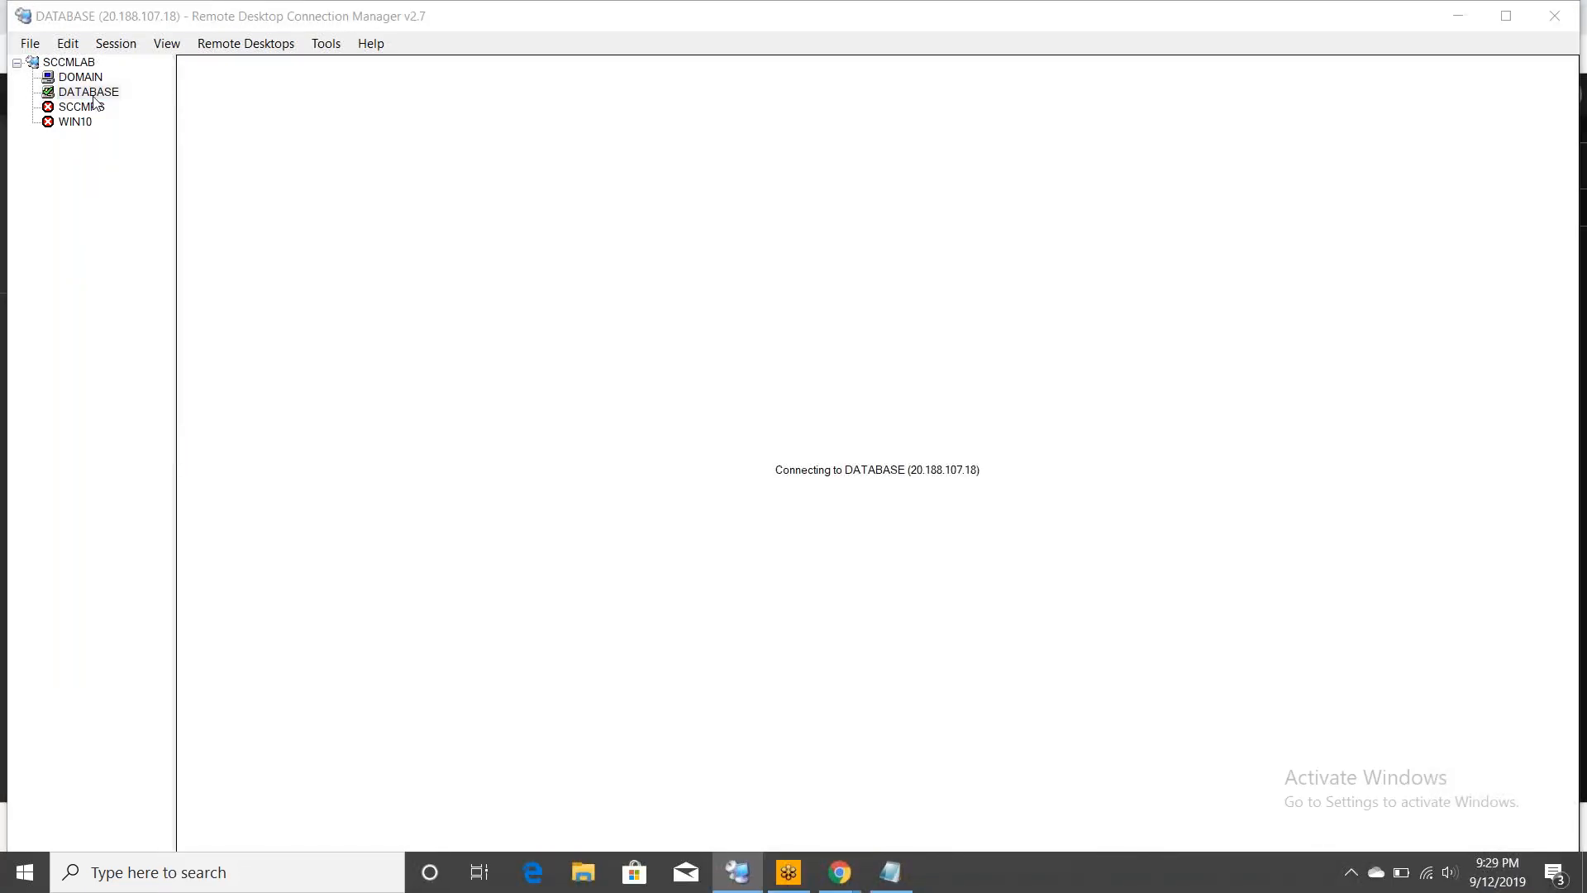
left_click(754, 599)
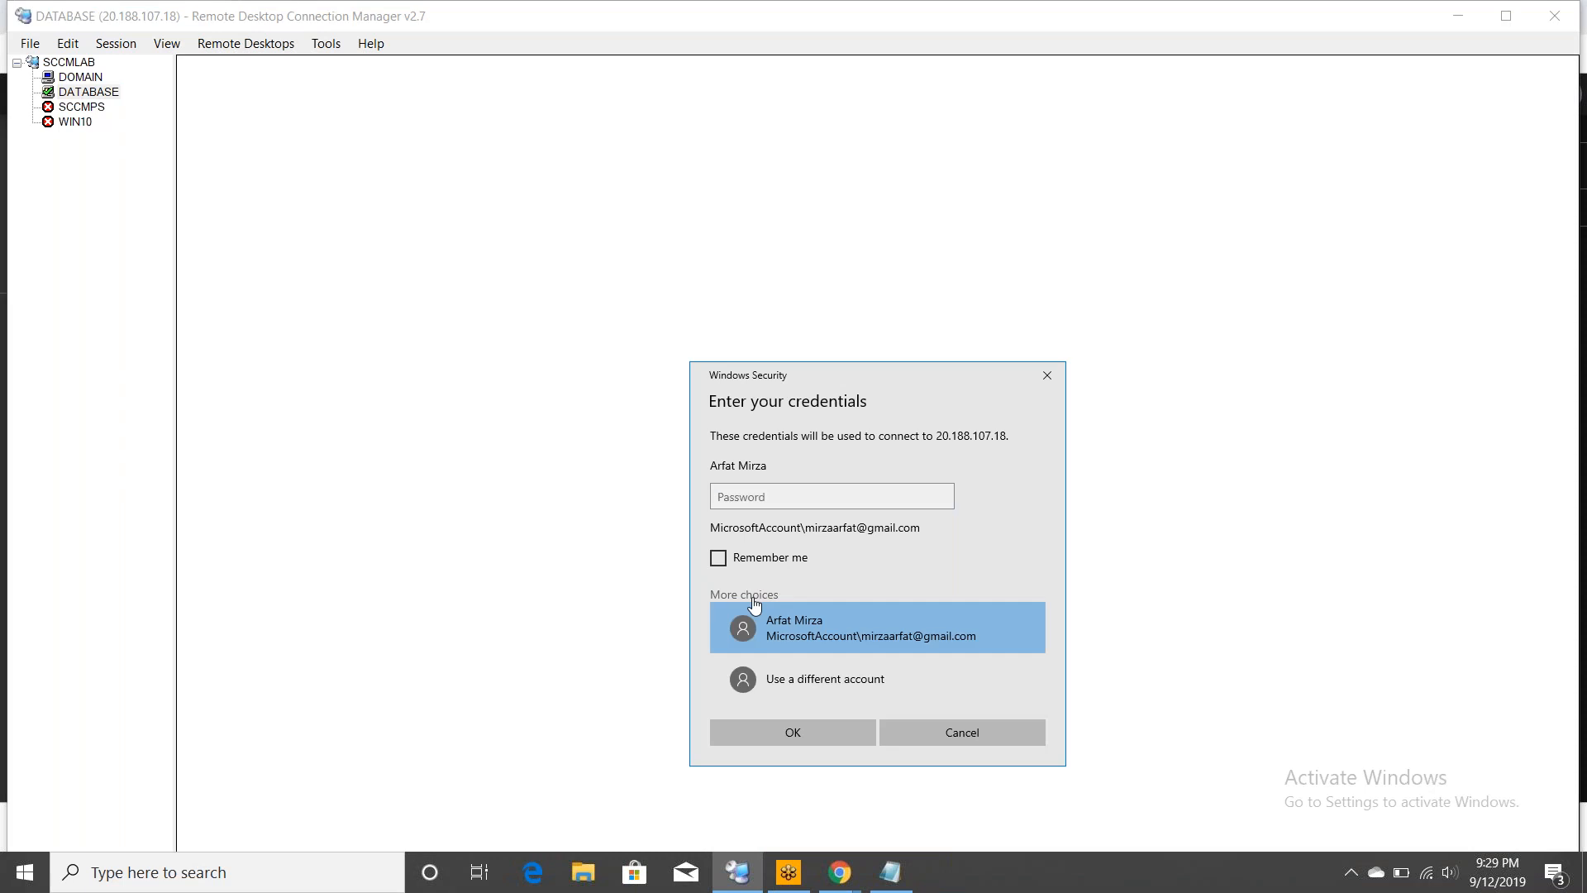
left_click(795, 688)
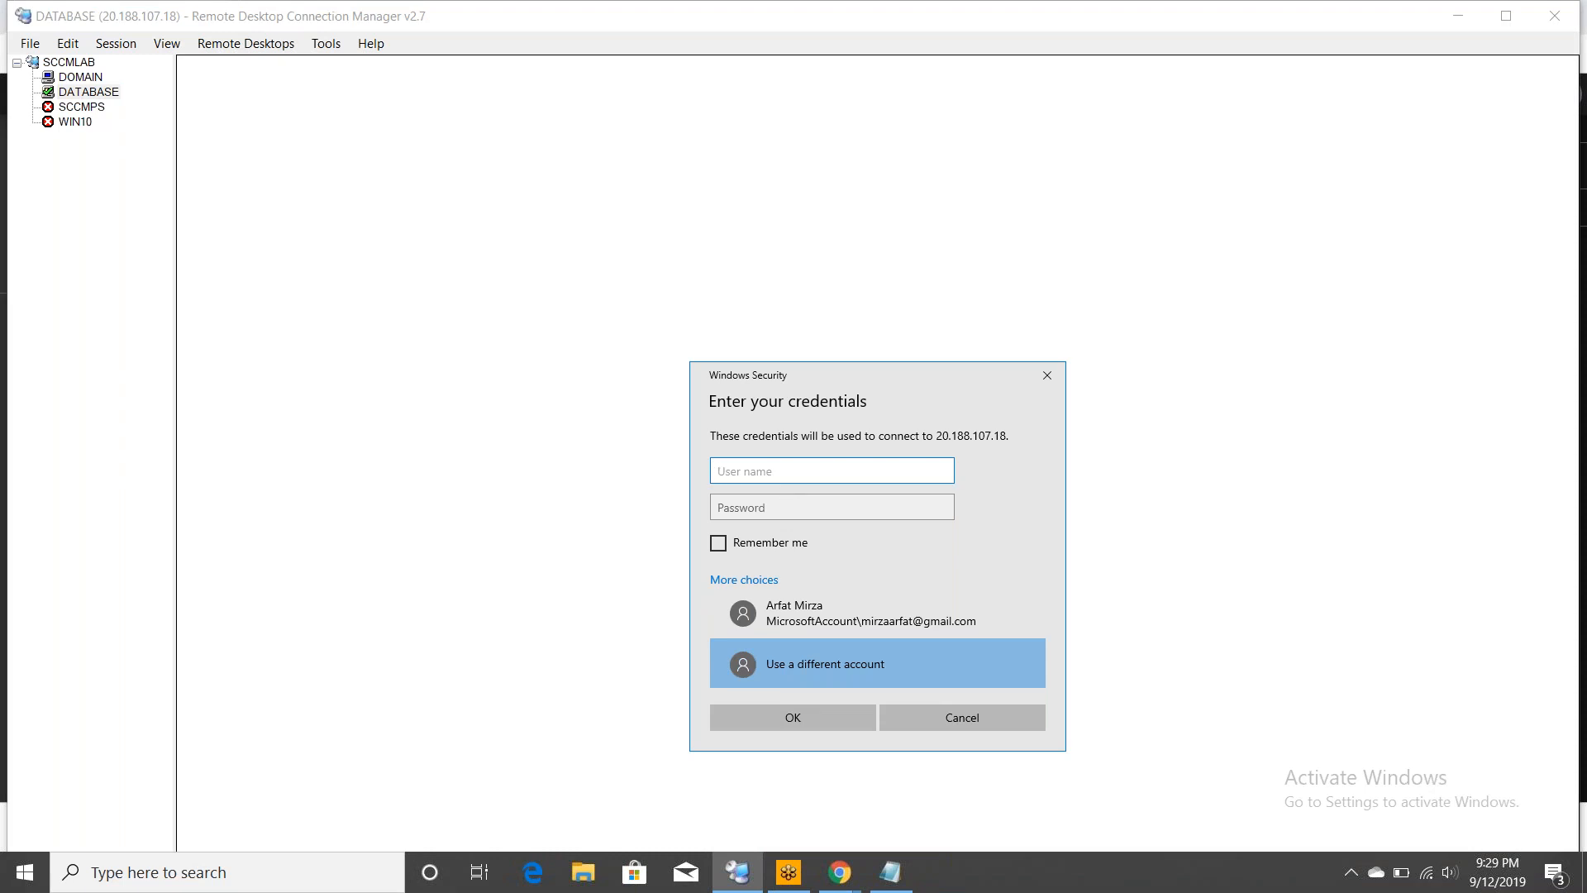
type("arfat")
key("Tab")
type("••••••")
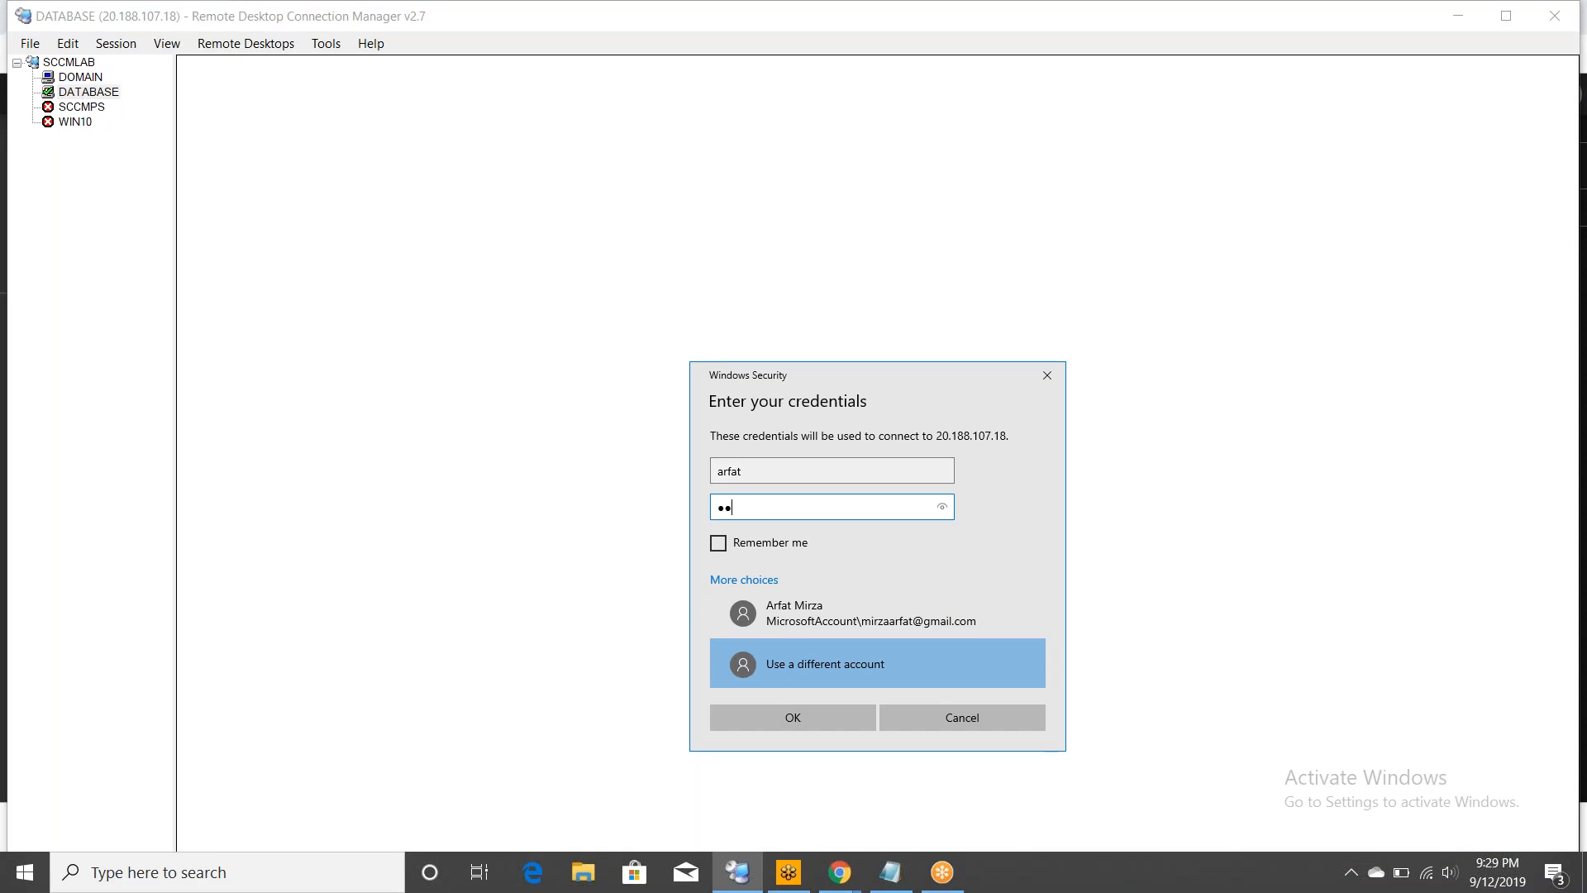
type("•••••••••")
left_click(757, 726)
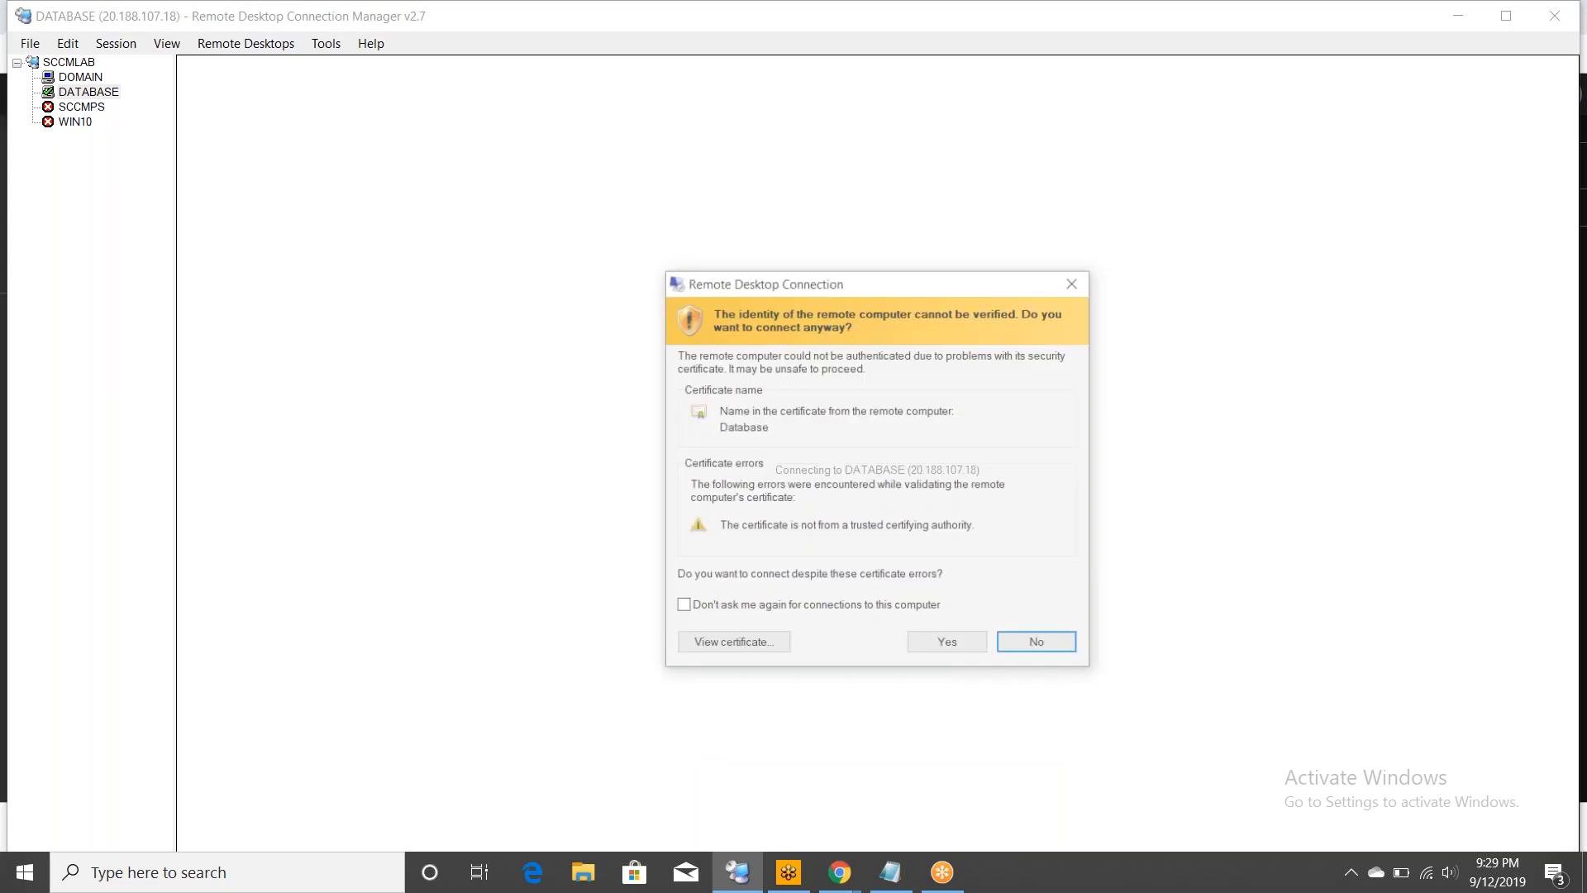
left_click(959, 644)
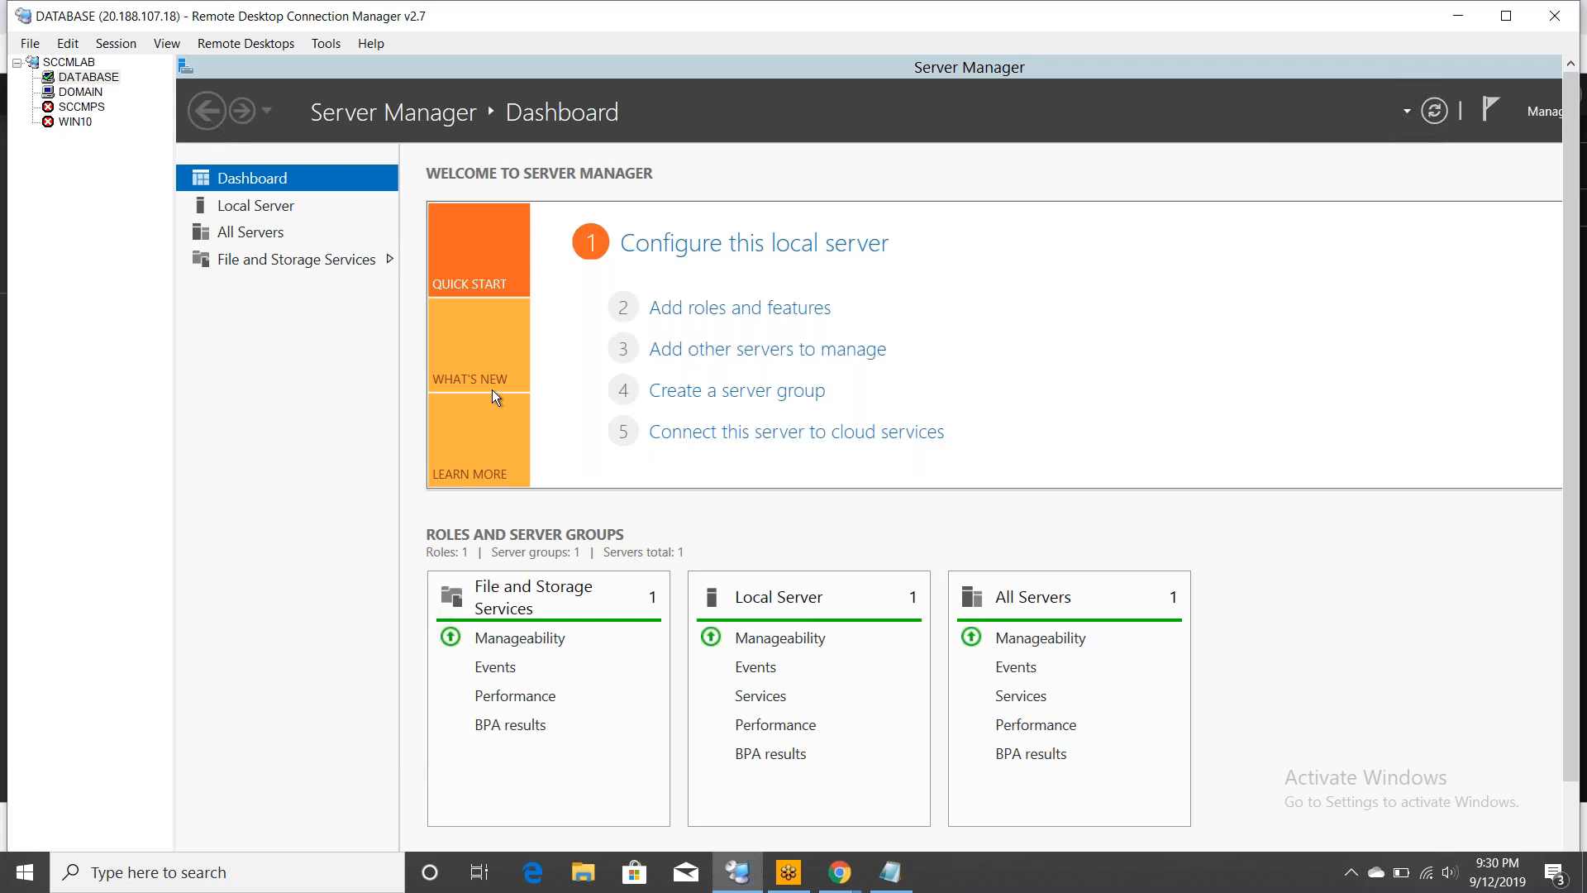
- On DATABASE's Local Server page, set updates to 'Never check for updates' and IE Enhanced Security Off
left_click(268, 208)
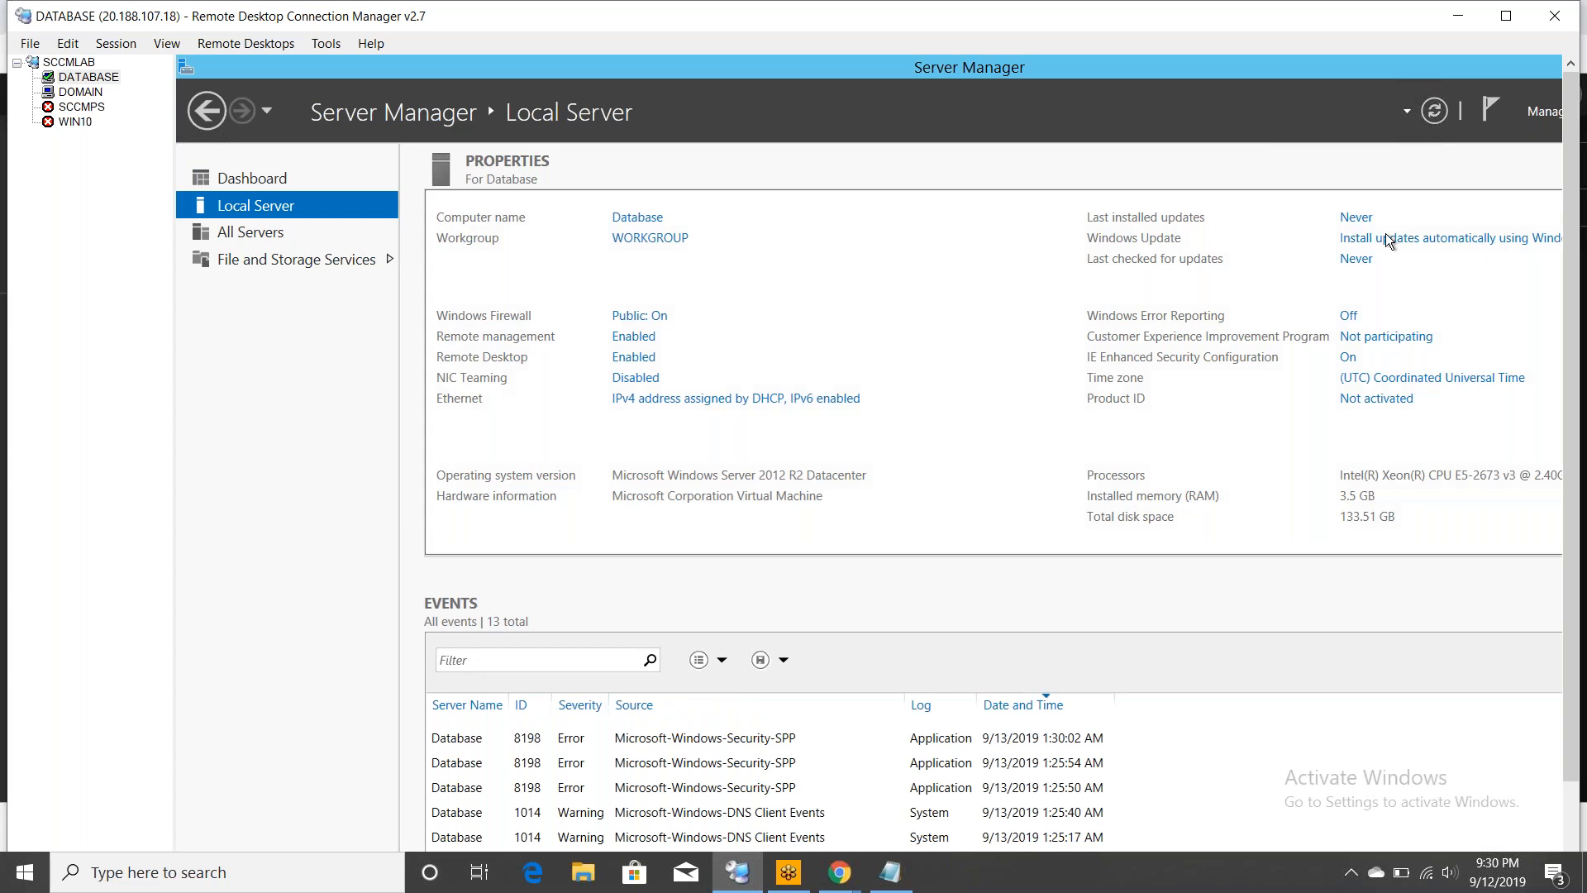
left_click(1429, 242)
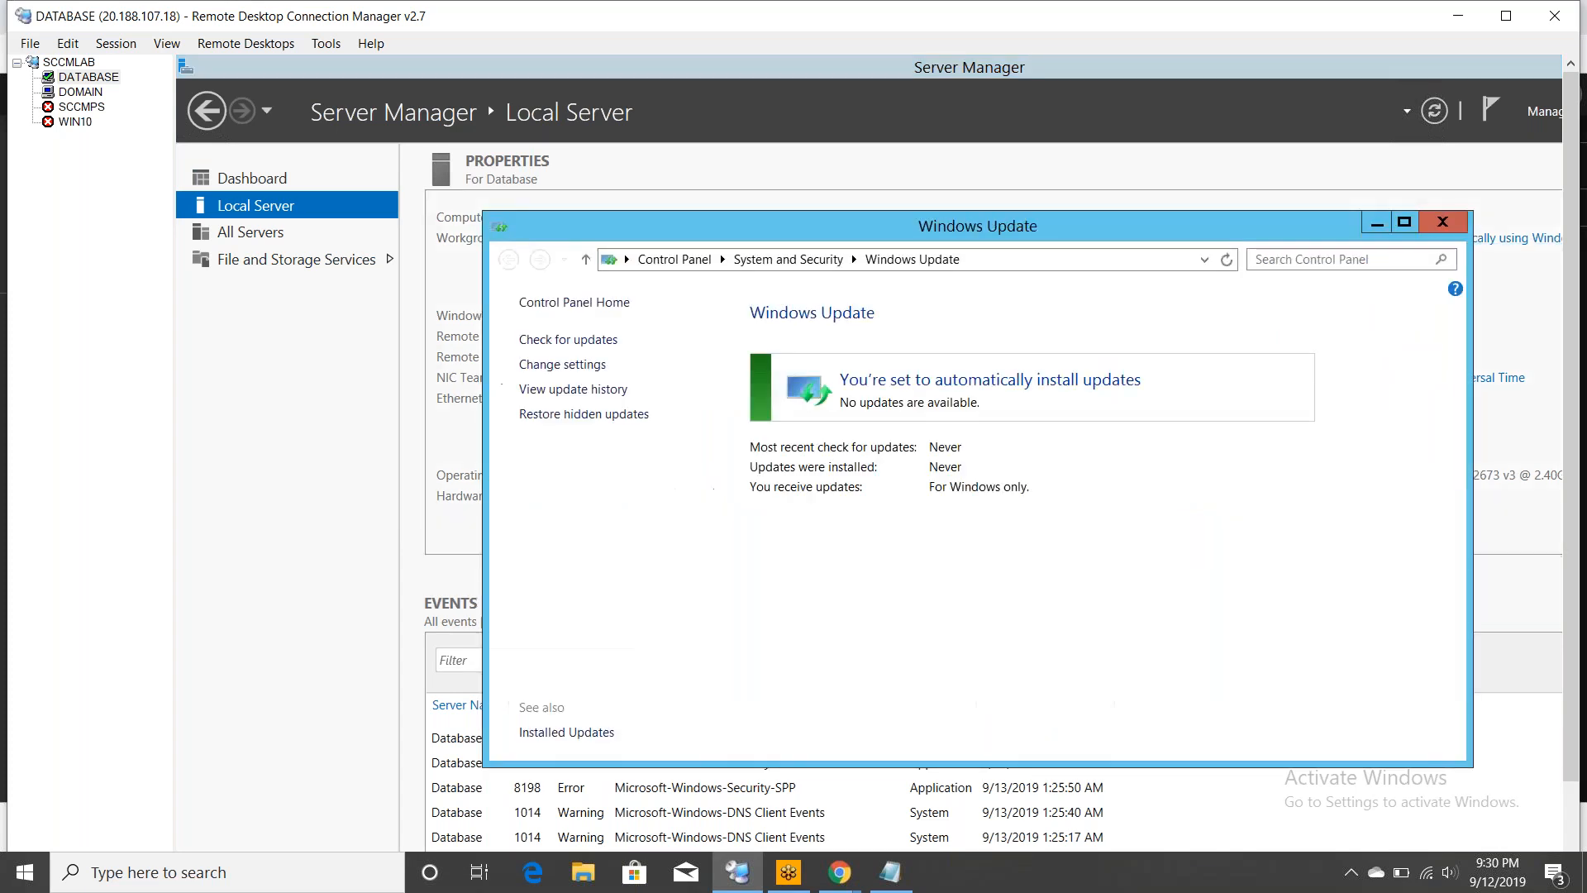
left_click(578, 367)
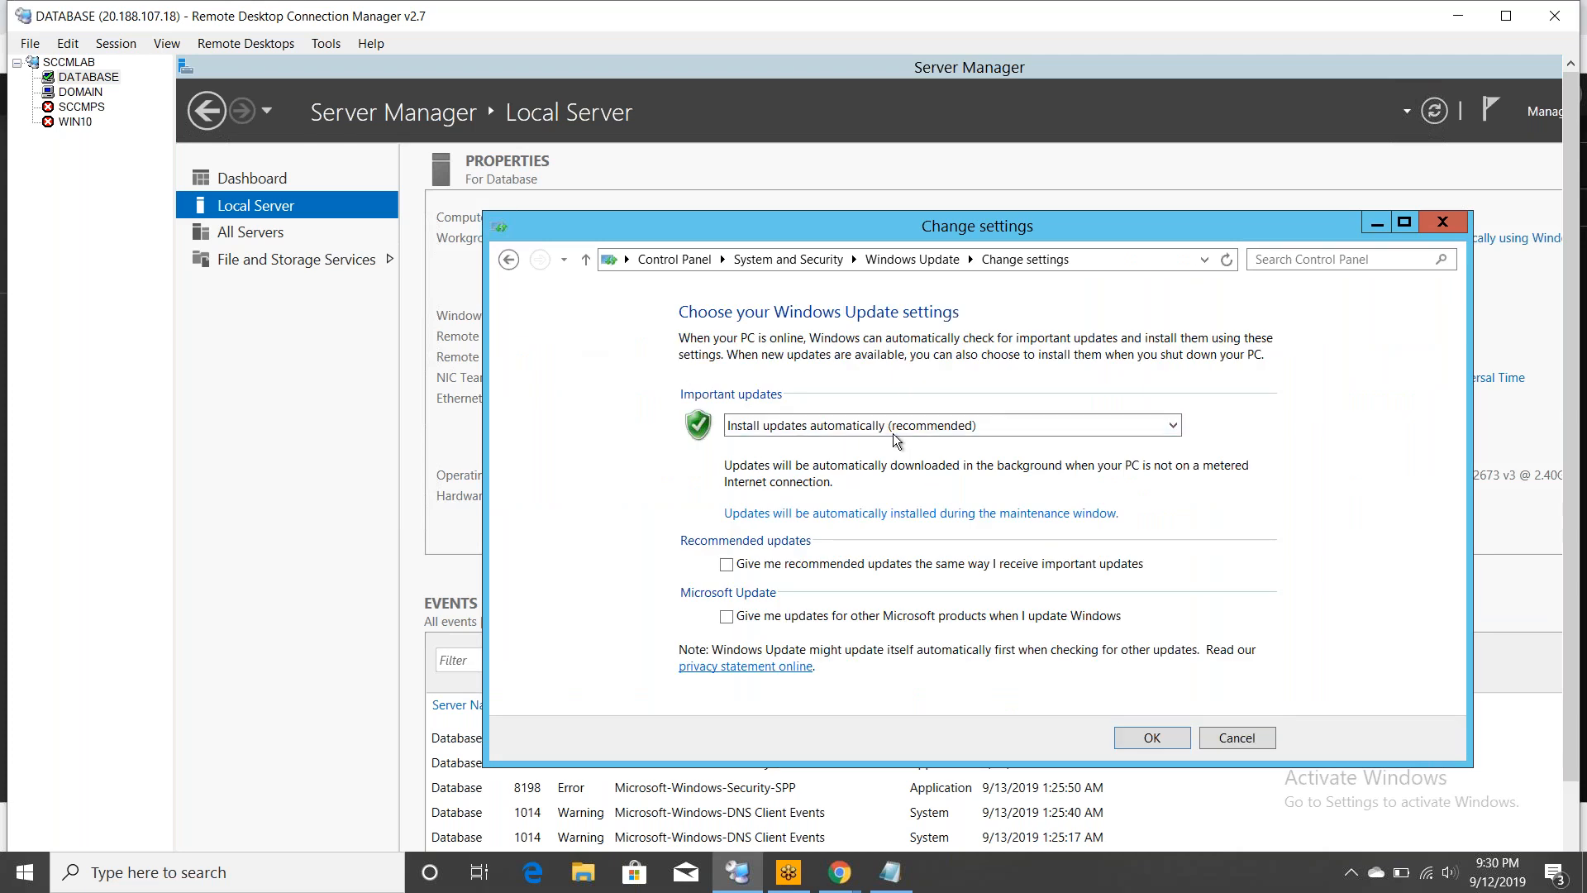
left_click(891, 430)
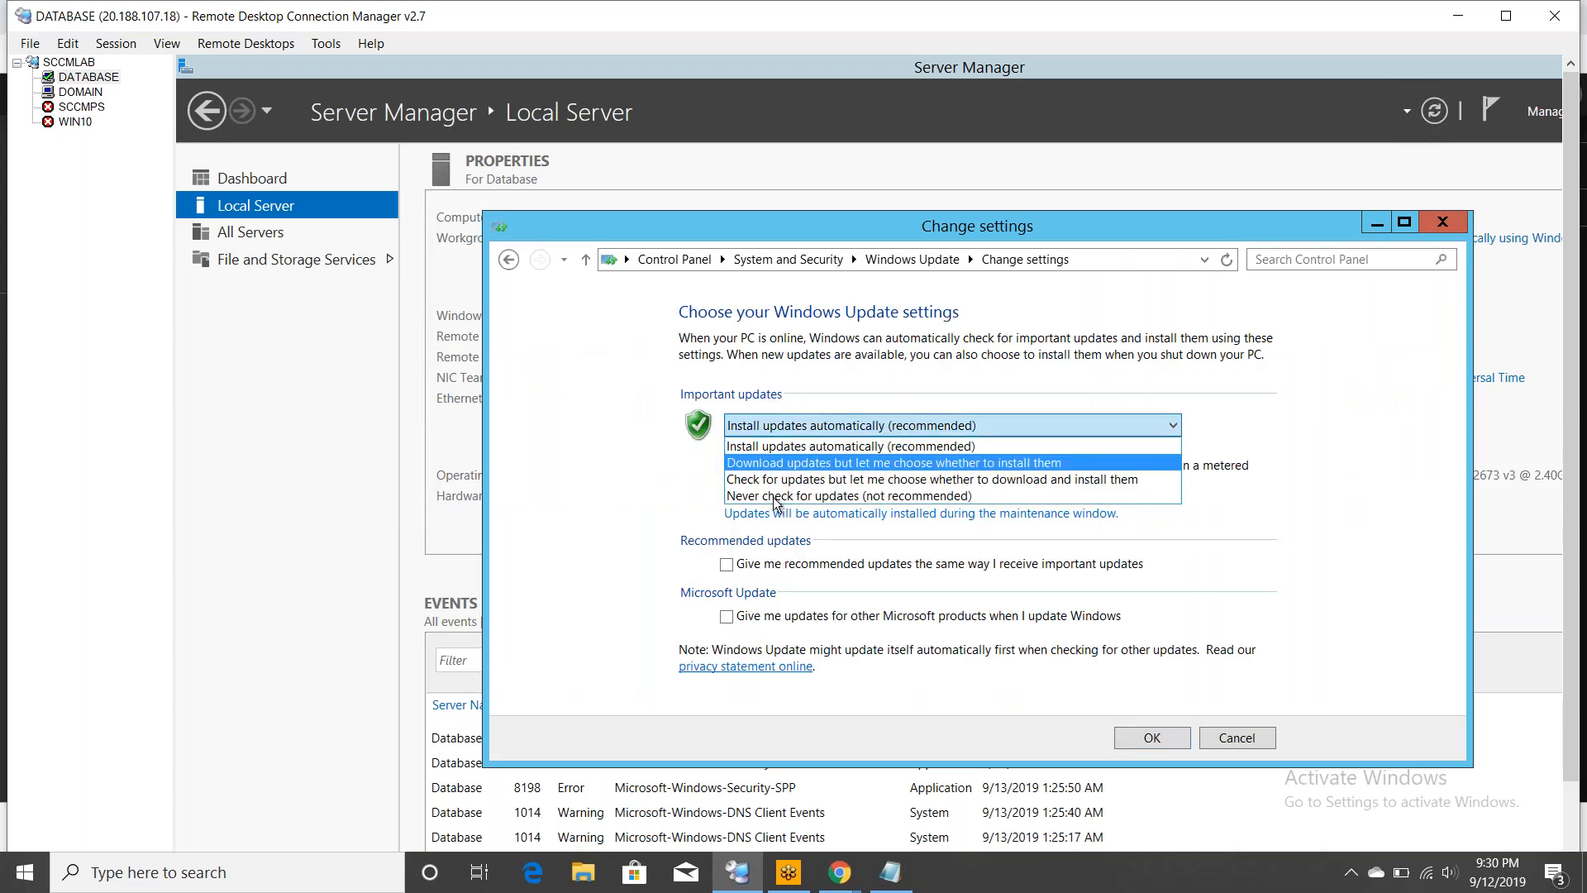
left_click(779, 495)
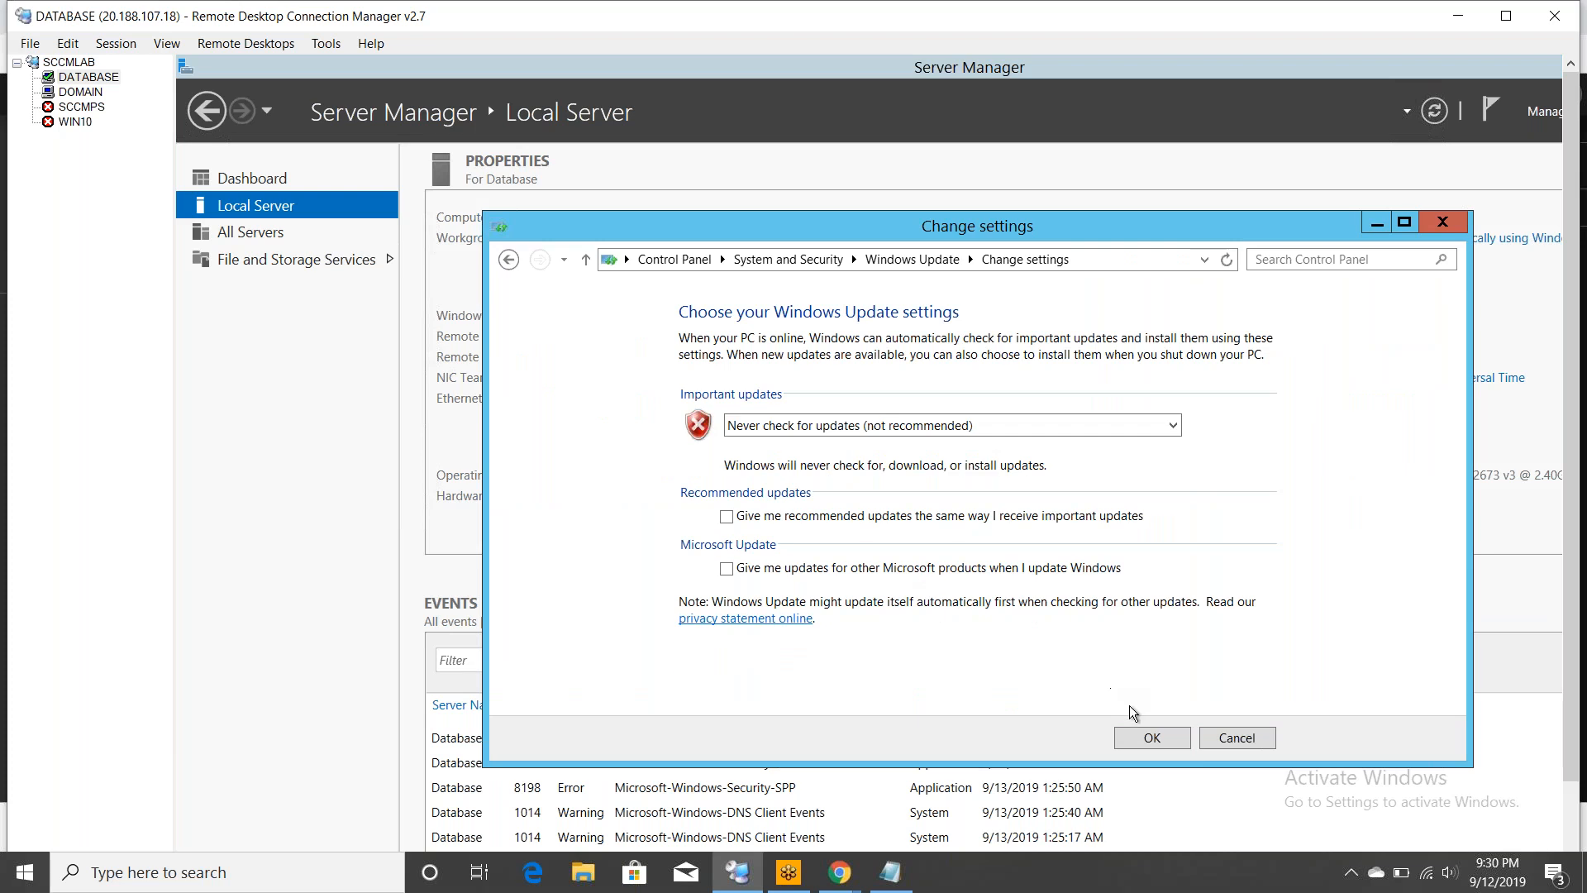
left_click(1150, 737)
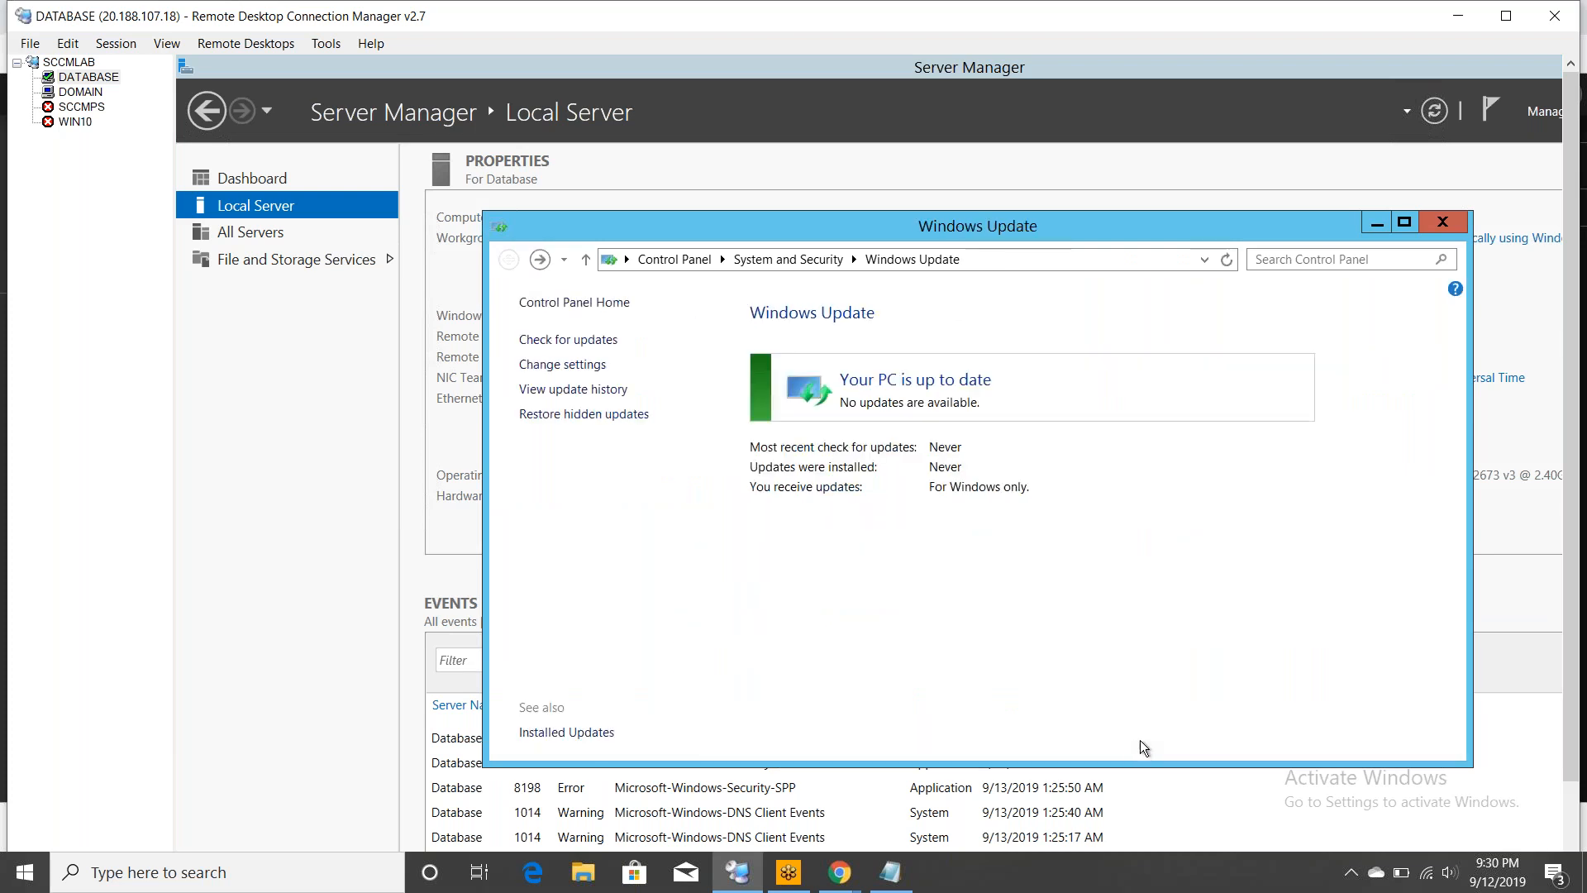
left_click(1442, 222)
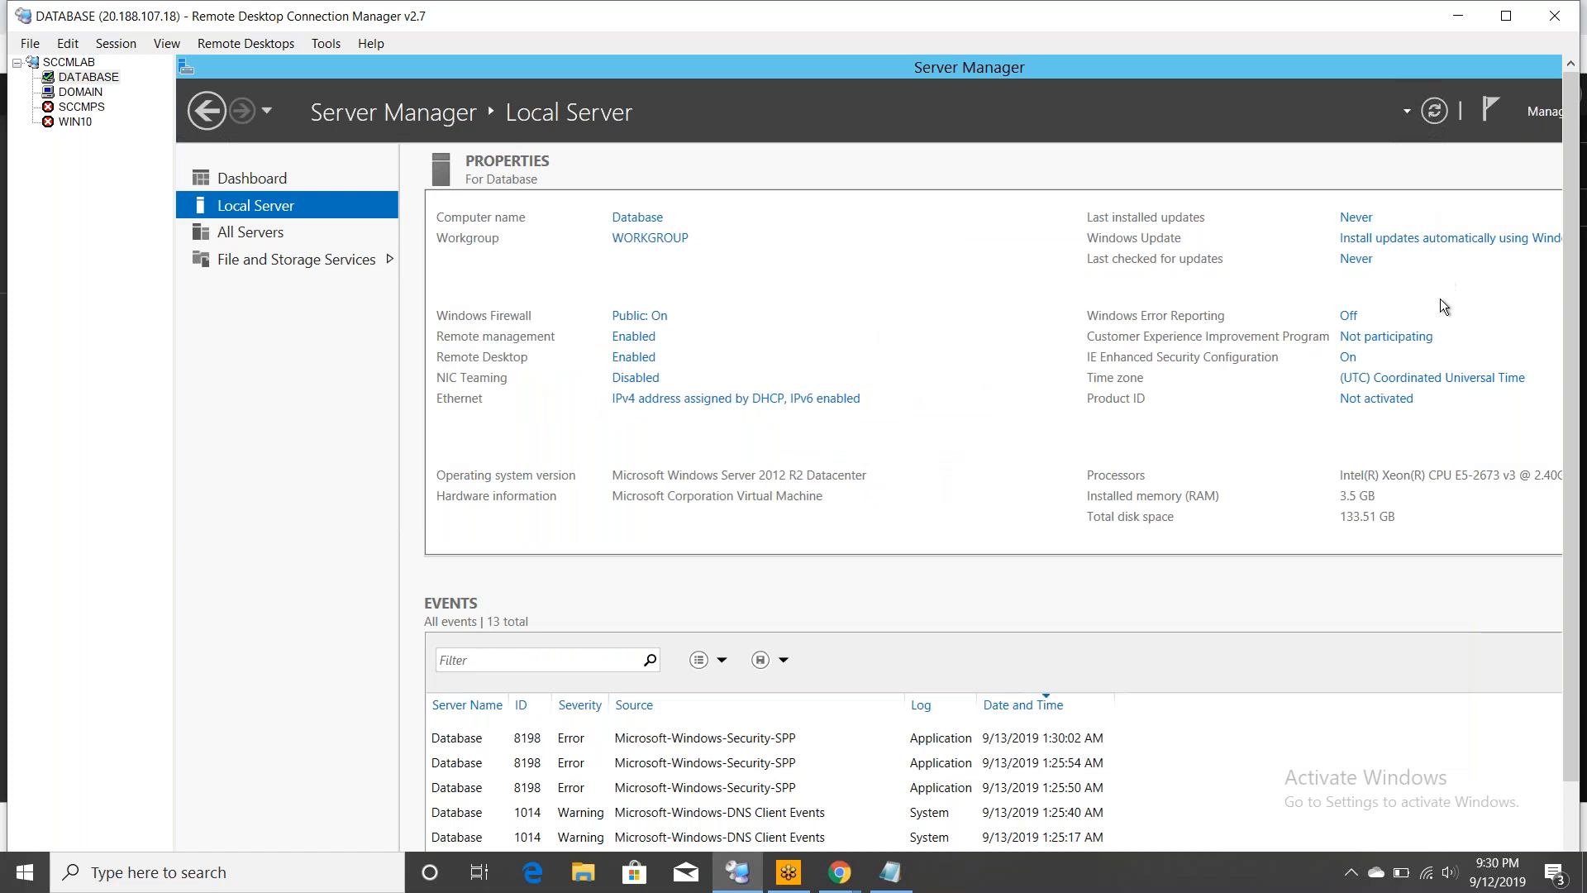
left_click(1347, 357)
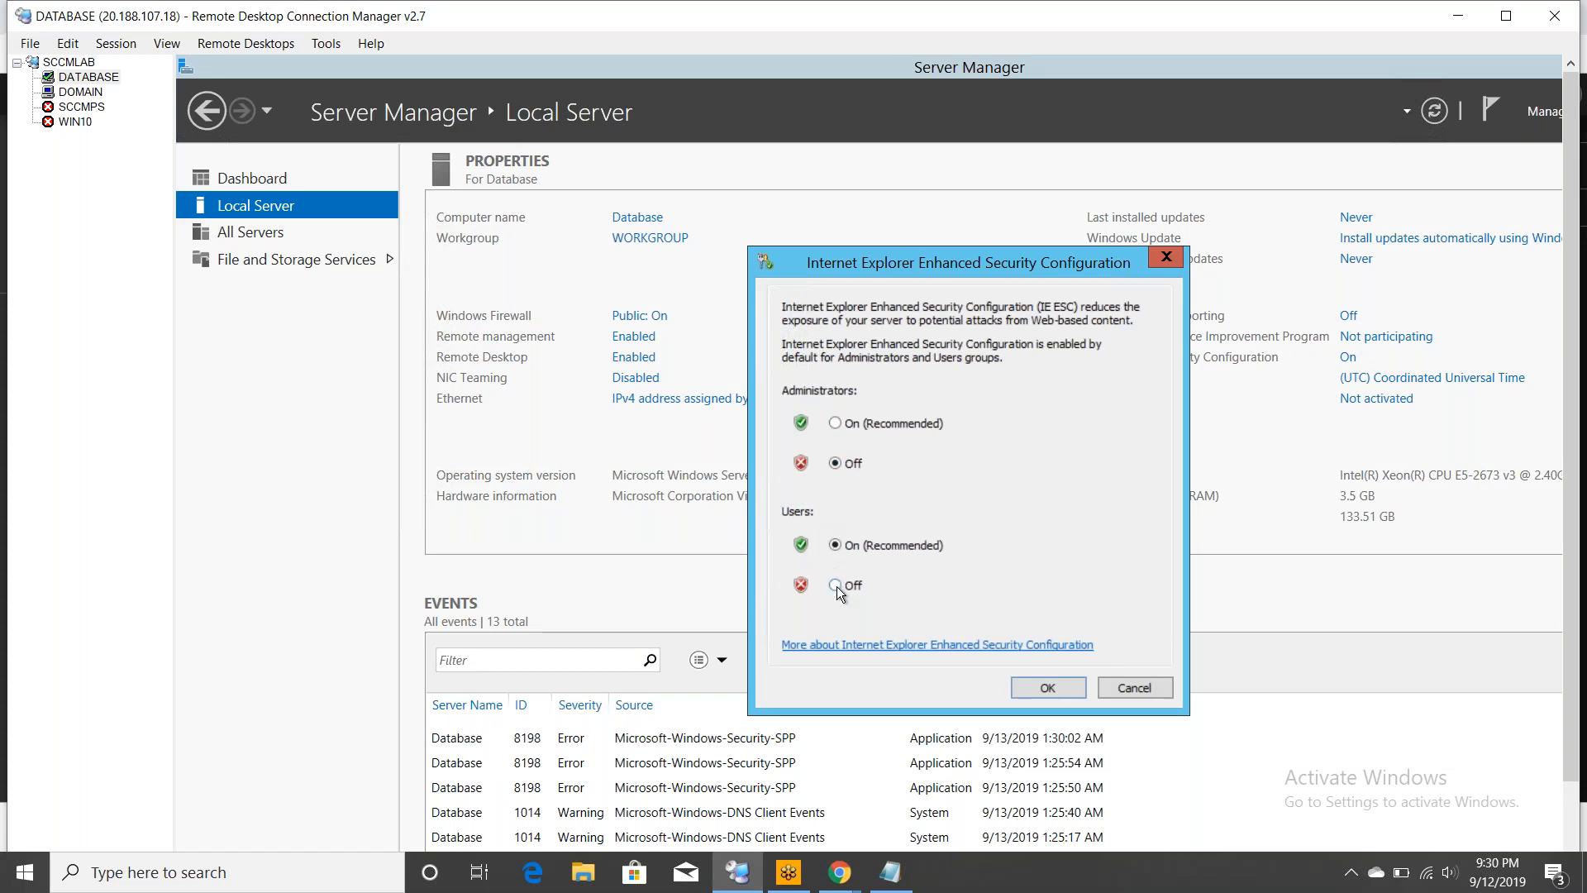
left_click(1032, 688)
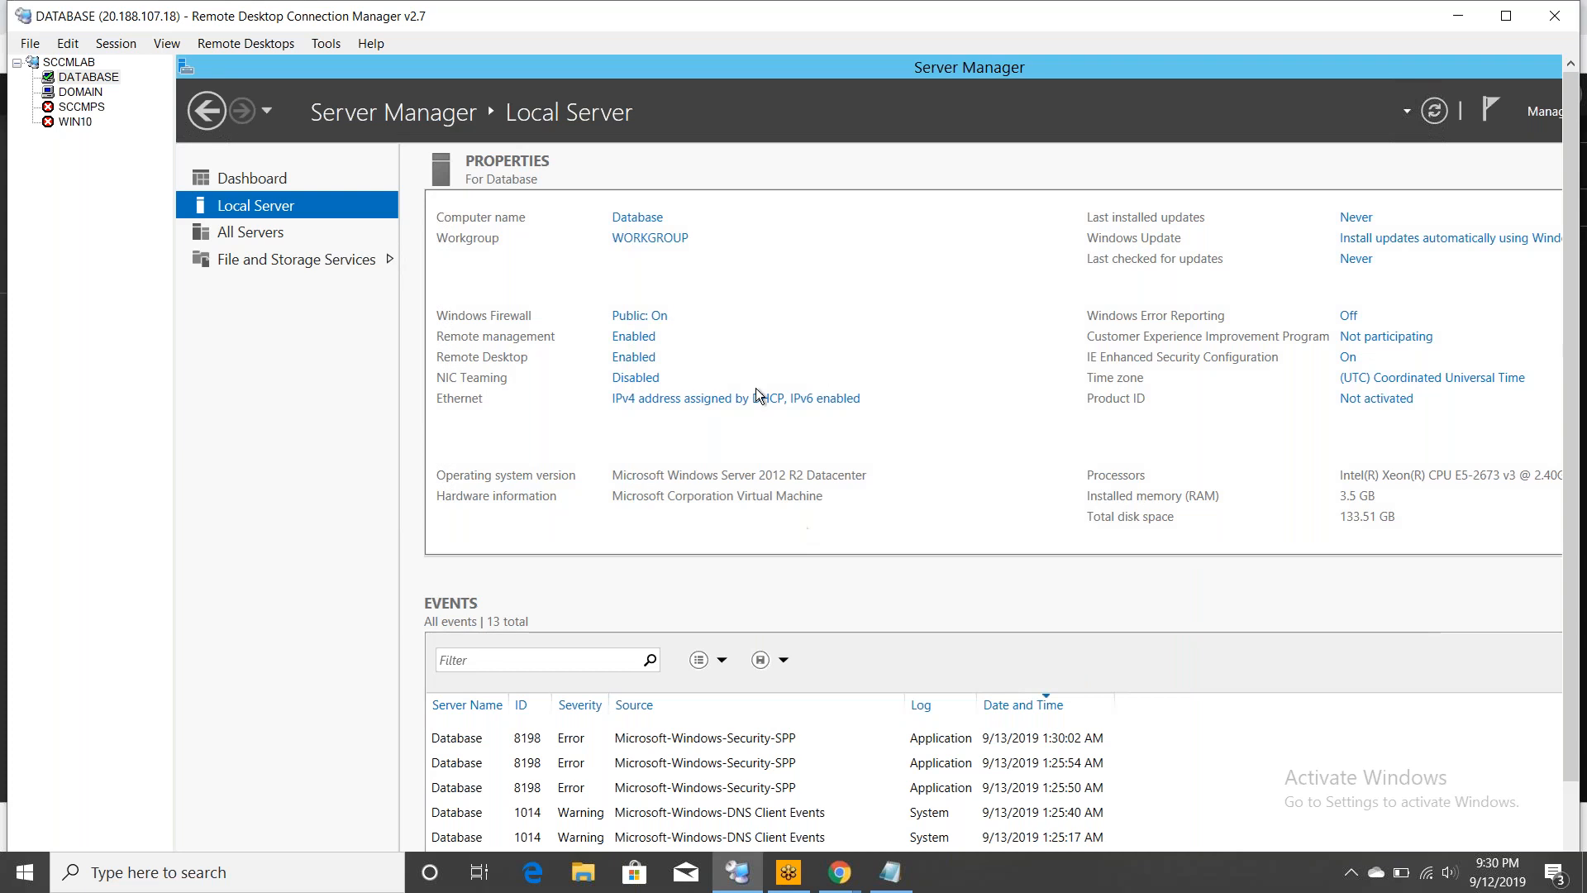
- Uncheck Internet Protocol Version 6 in DATABASE's Ethernet adapter properties and close Network Connections
left_click(702, 399)
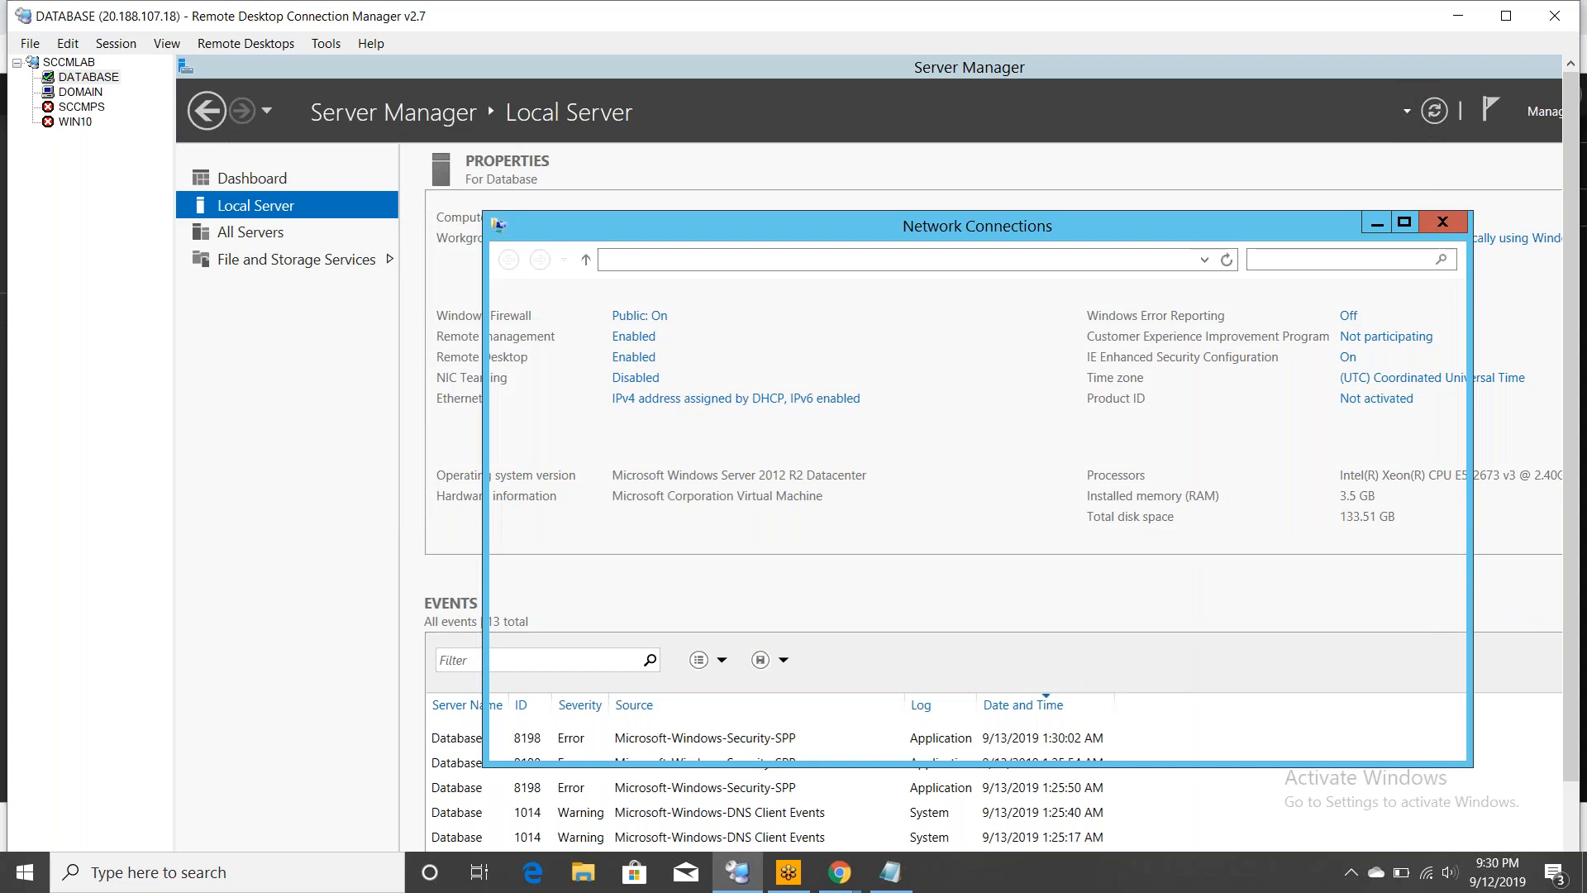
left_click(626, 352)
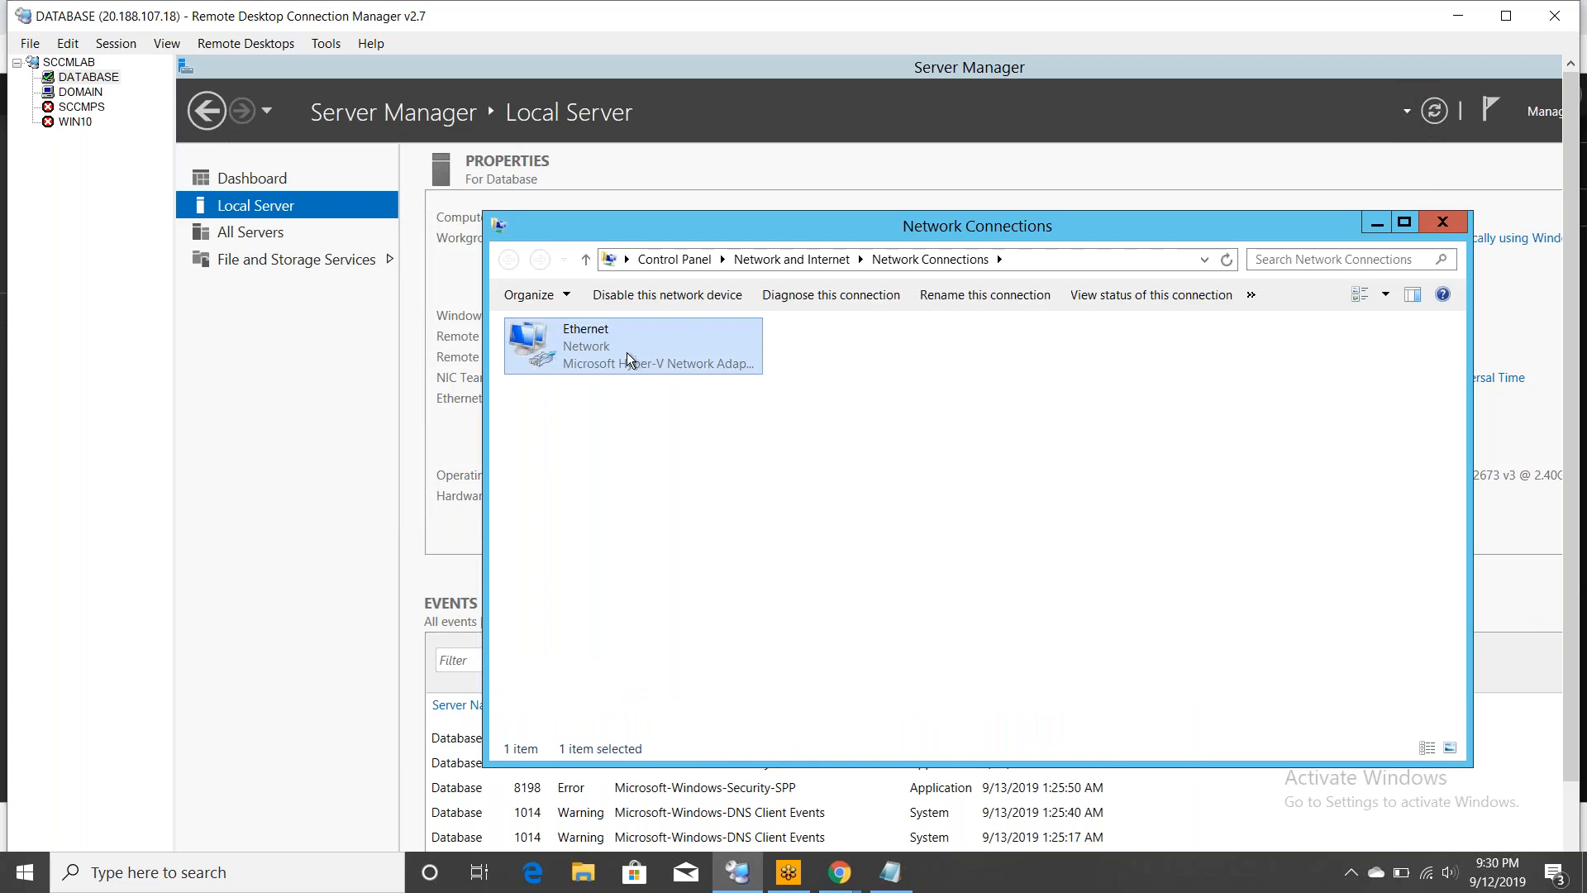
right_click(667, 363)
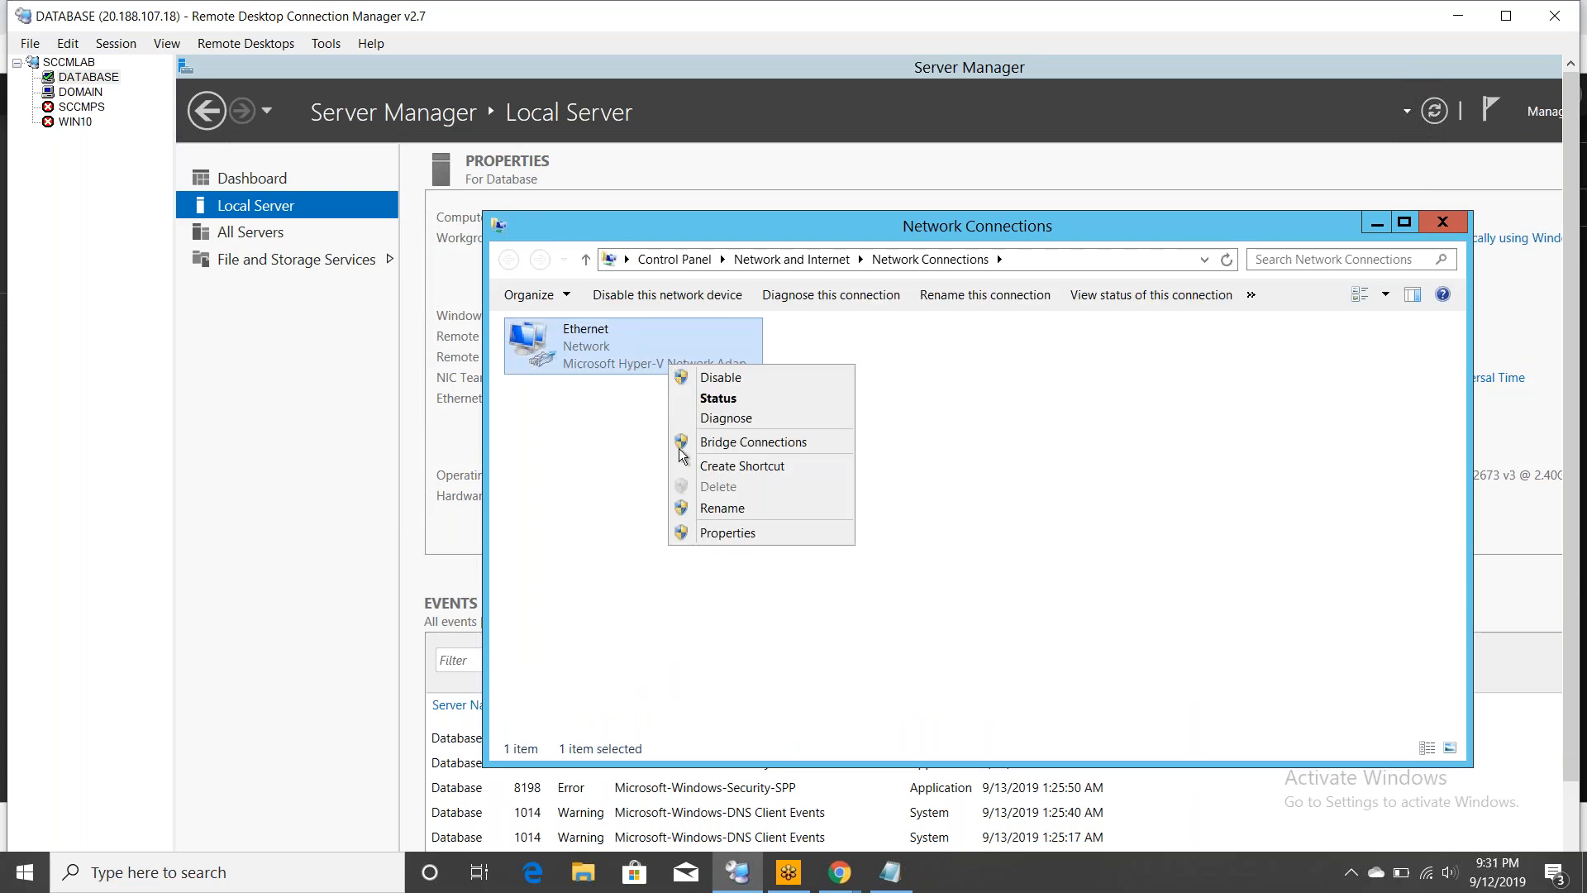
left_click(734, 530)
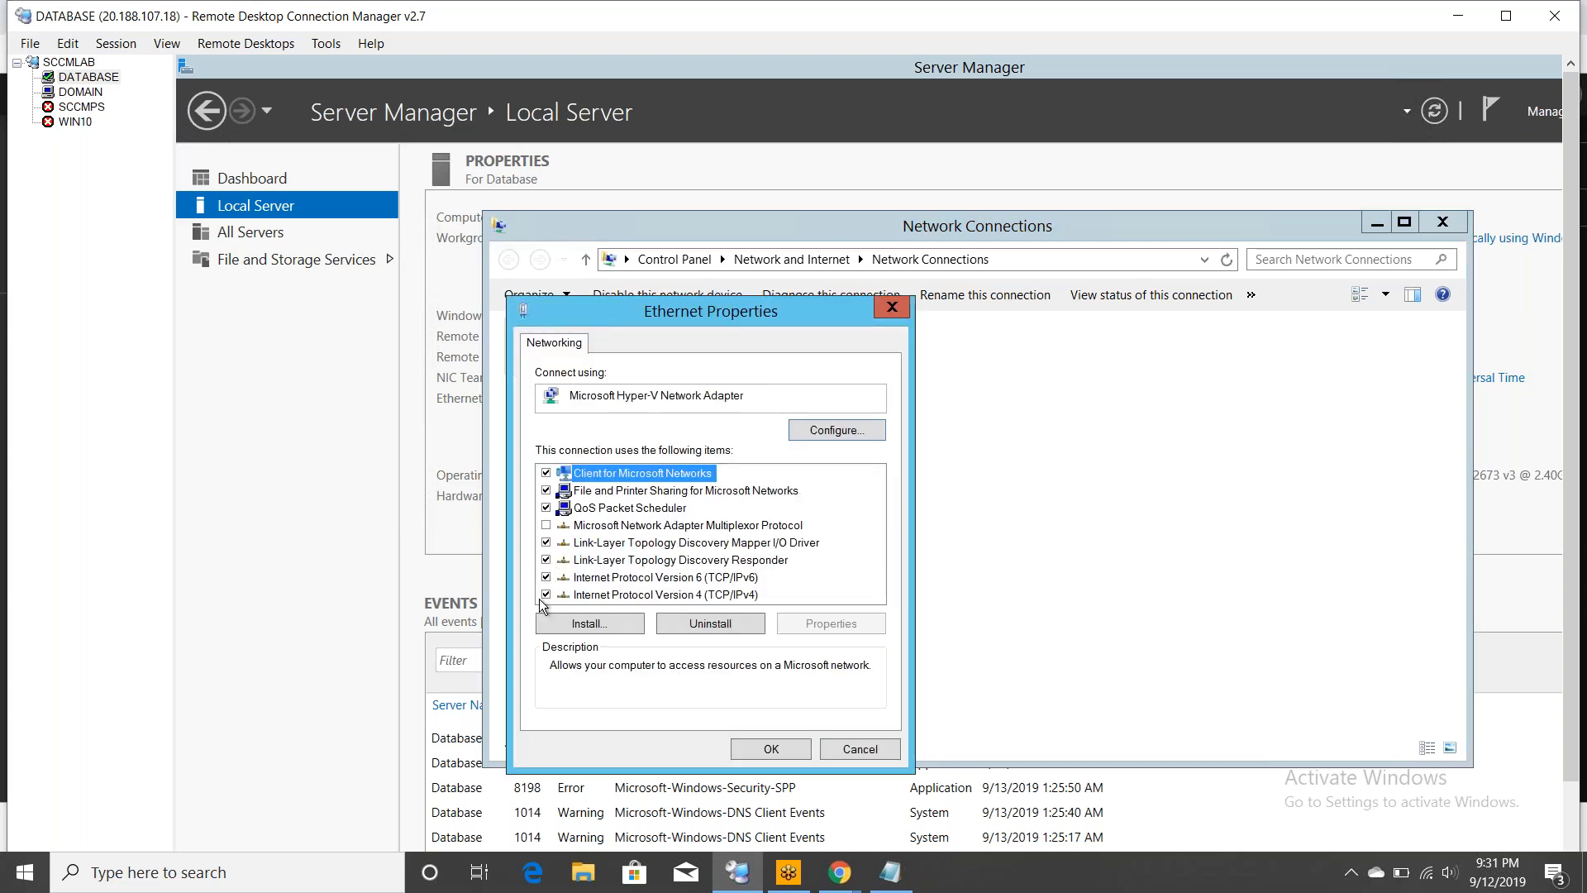
left_click(546, 577)
left_click(771, 749)
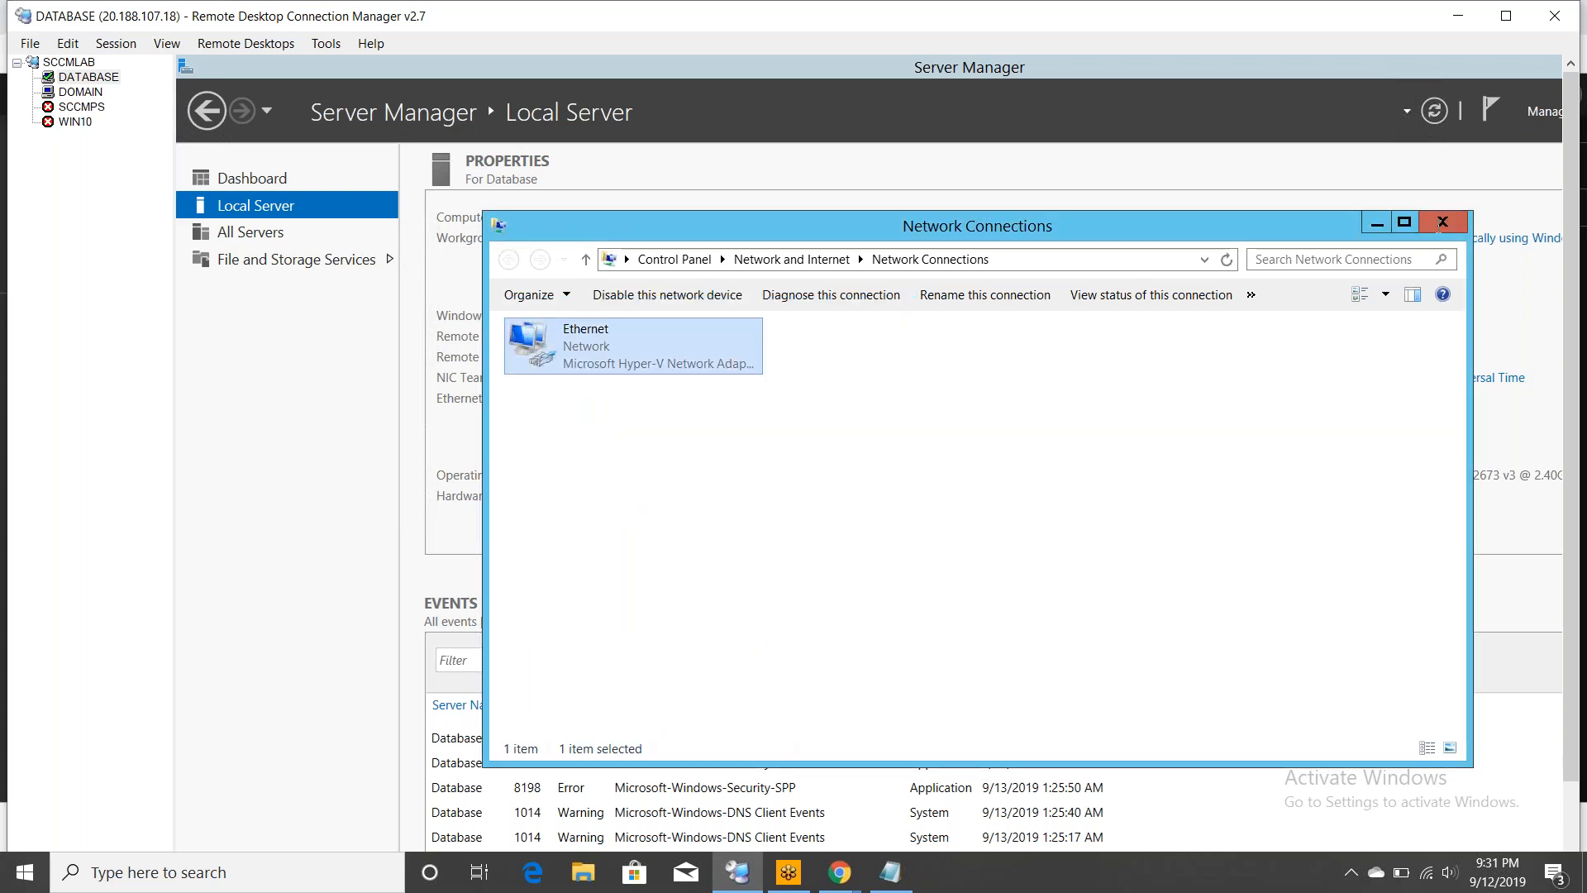
left_click(1442, 221)
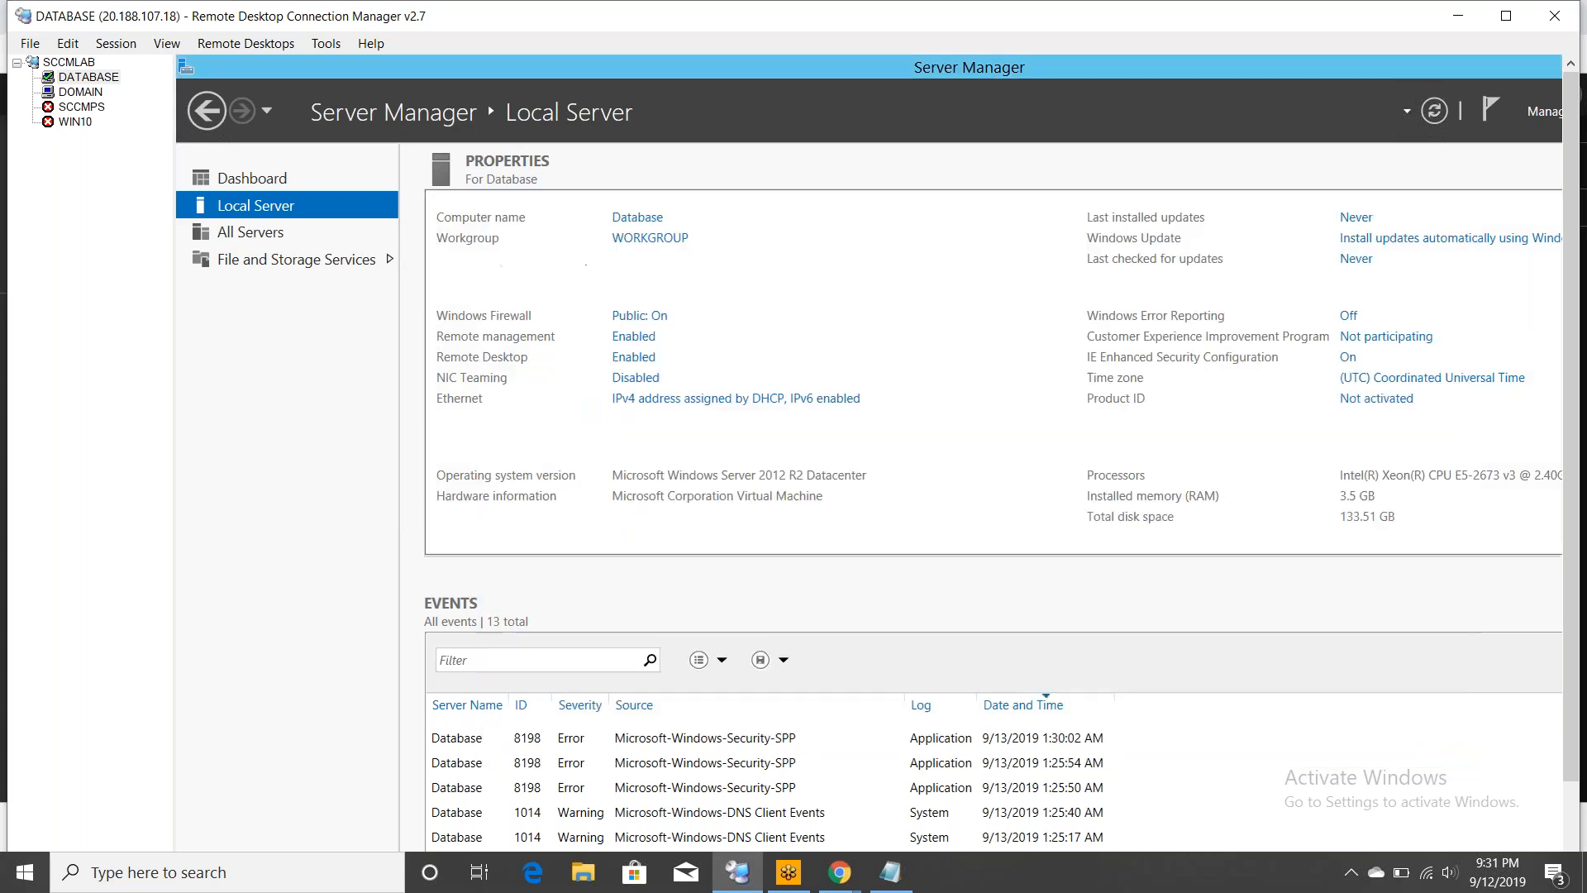
- Refresh the Local Server properties and open System Properties on the Computer Name tab
left_click(1434, 112)
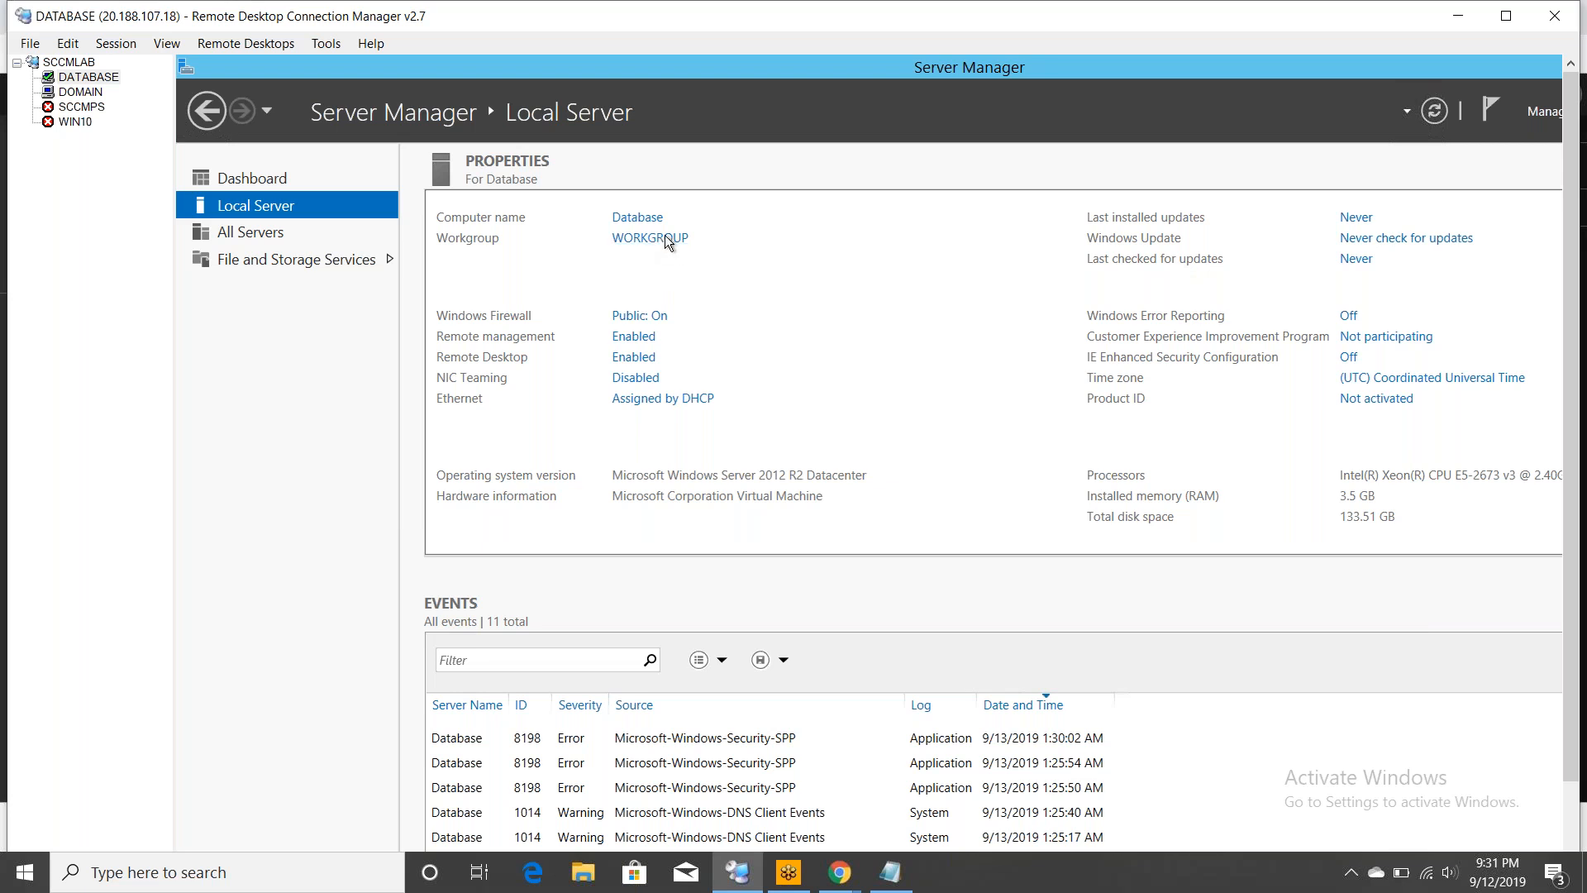
left_click(662, 240)
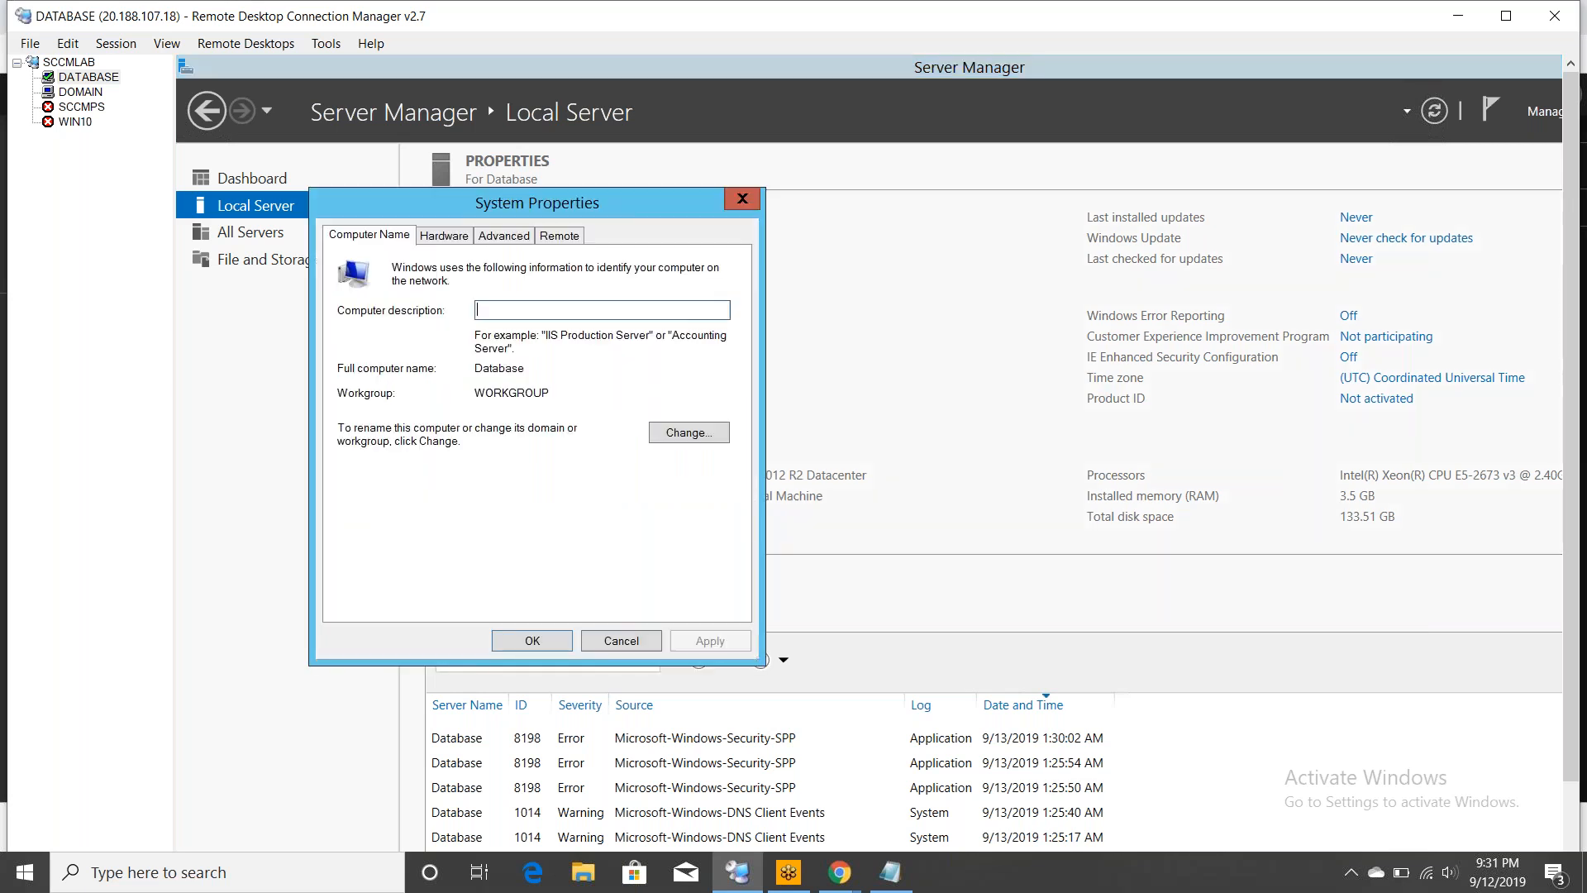
- Change DATABASE's membership from workgroup WORKGROUP to domain lab.com
left_click(688, 432)
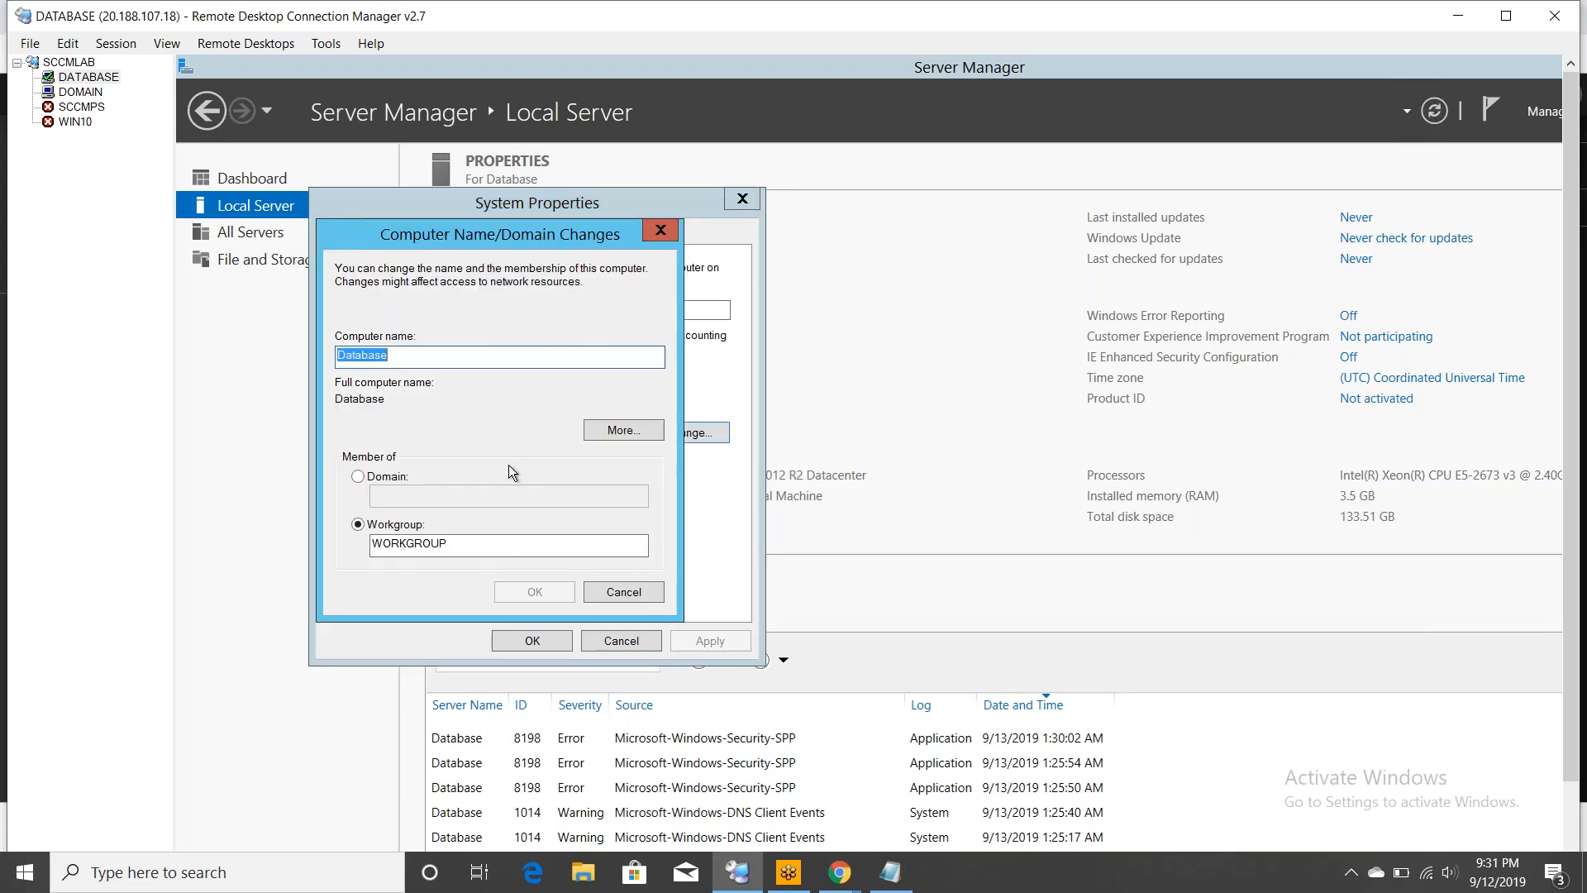
left_click(385, 477)
left_click(424, 499)
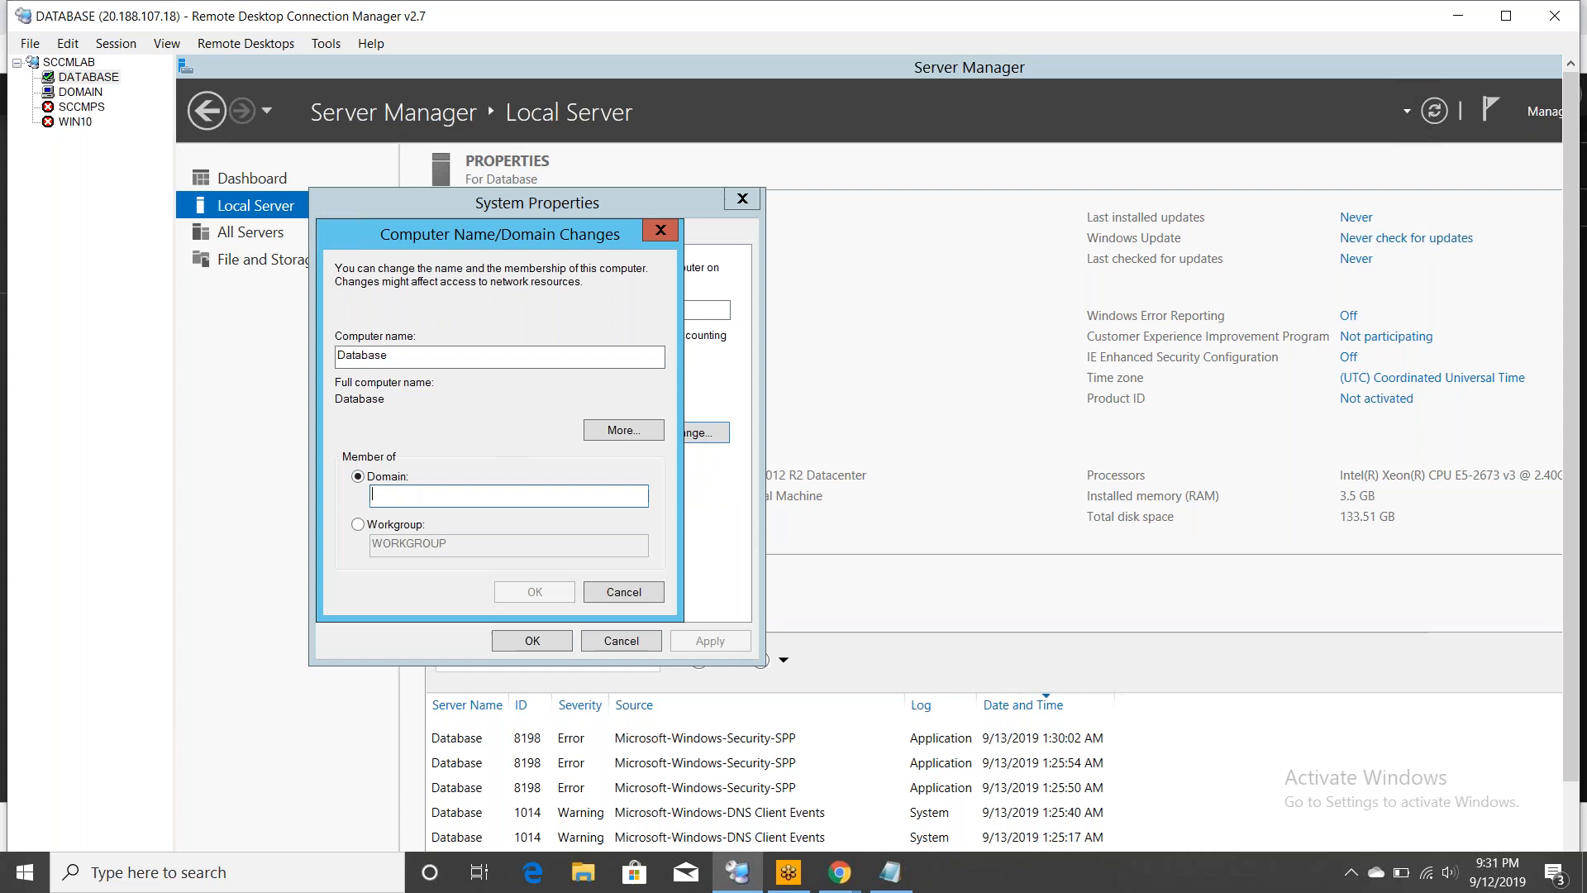
type("lab.com")
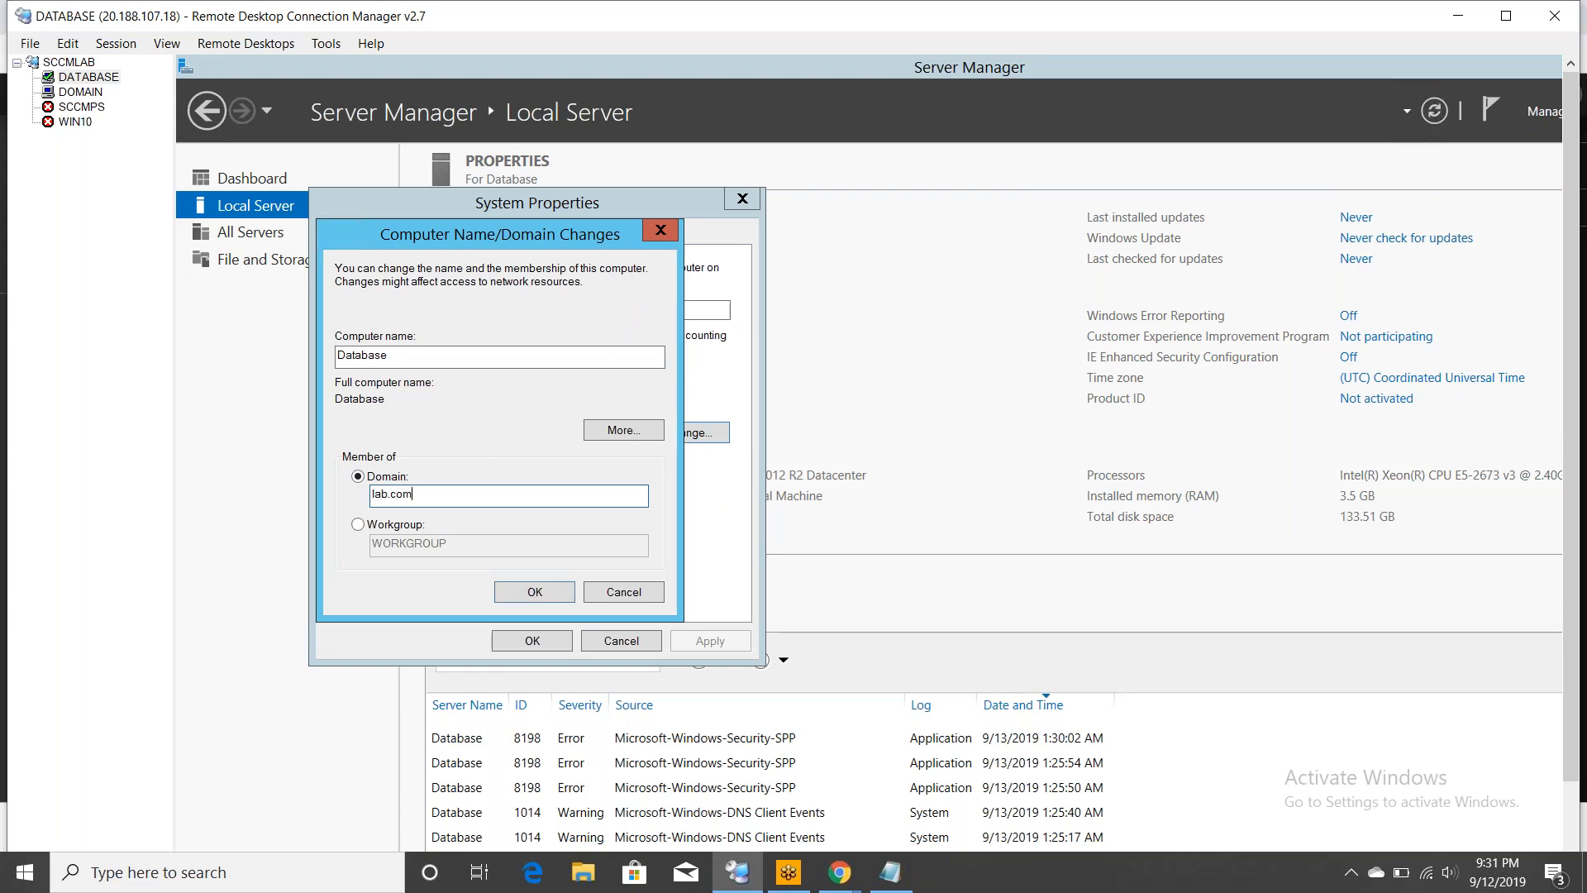
left_click(533, 592)
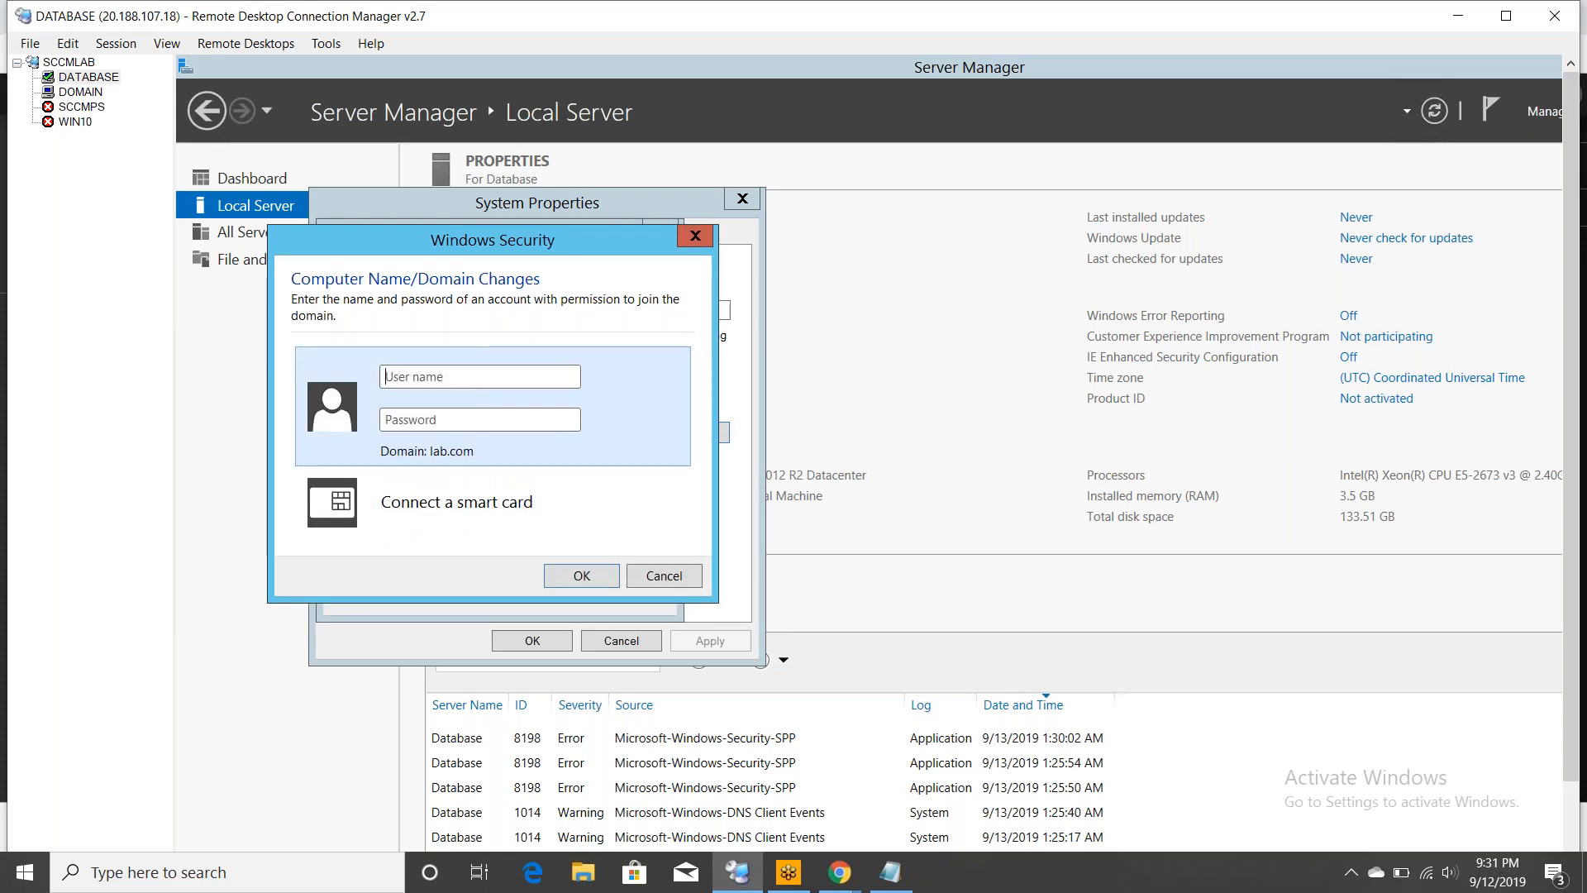
- Authorize the join with a lab.com domain account, acknowledge the welcome and restart notices, and restart DATABASE now
type("arfat*****")
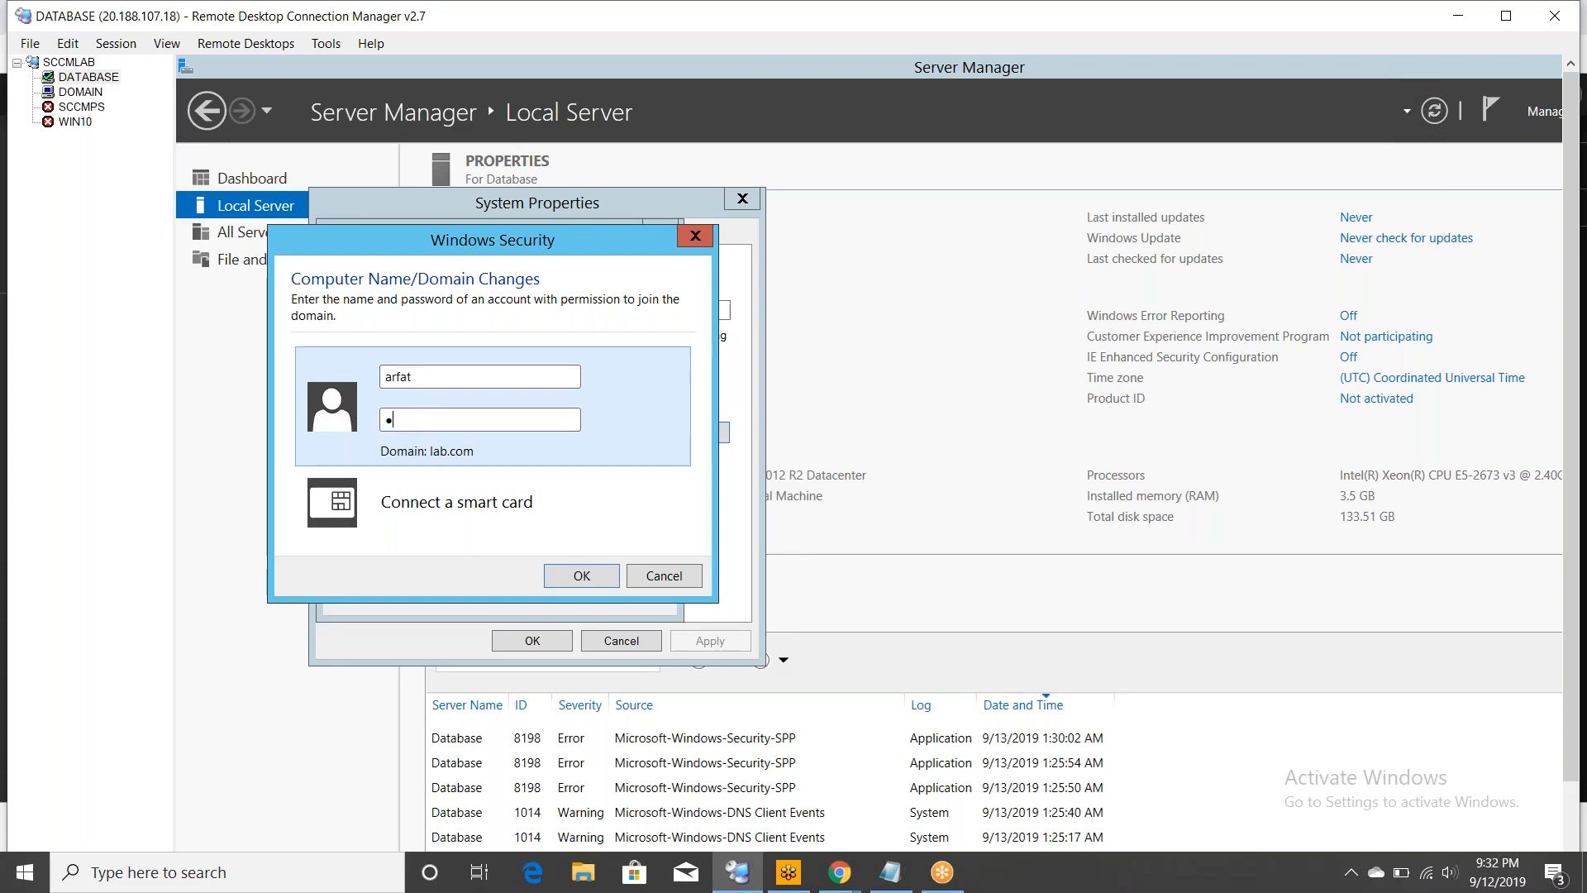
type("**********")
left_click(557, 577)
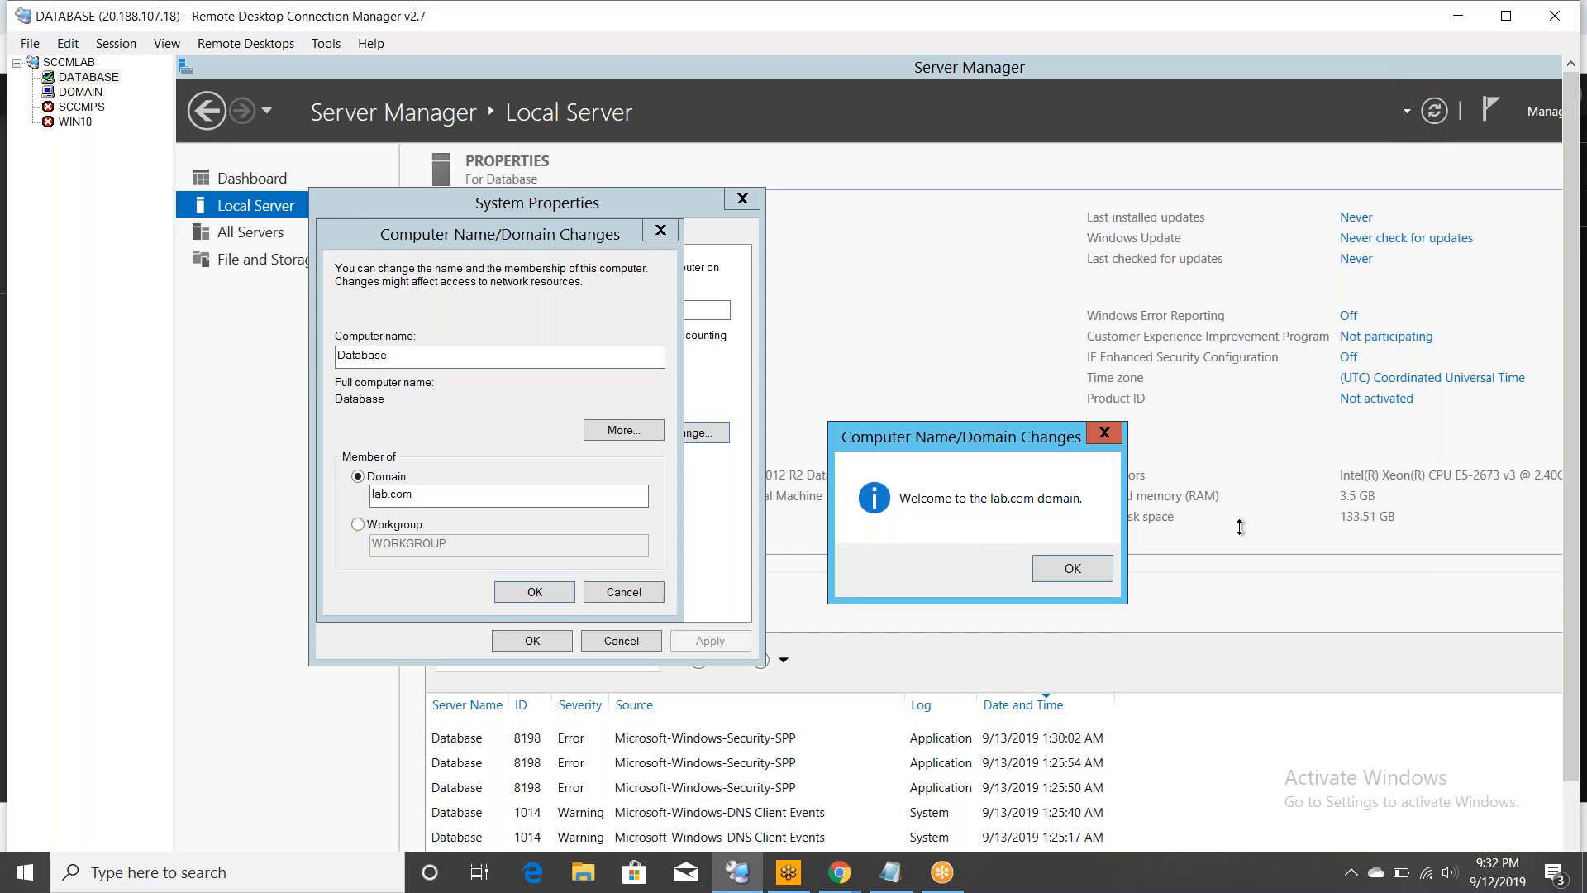
left_click(1108, 568)
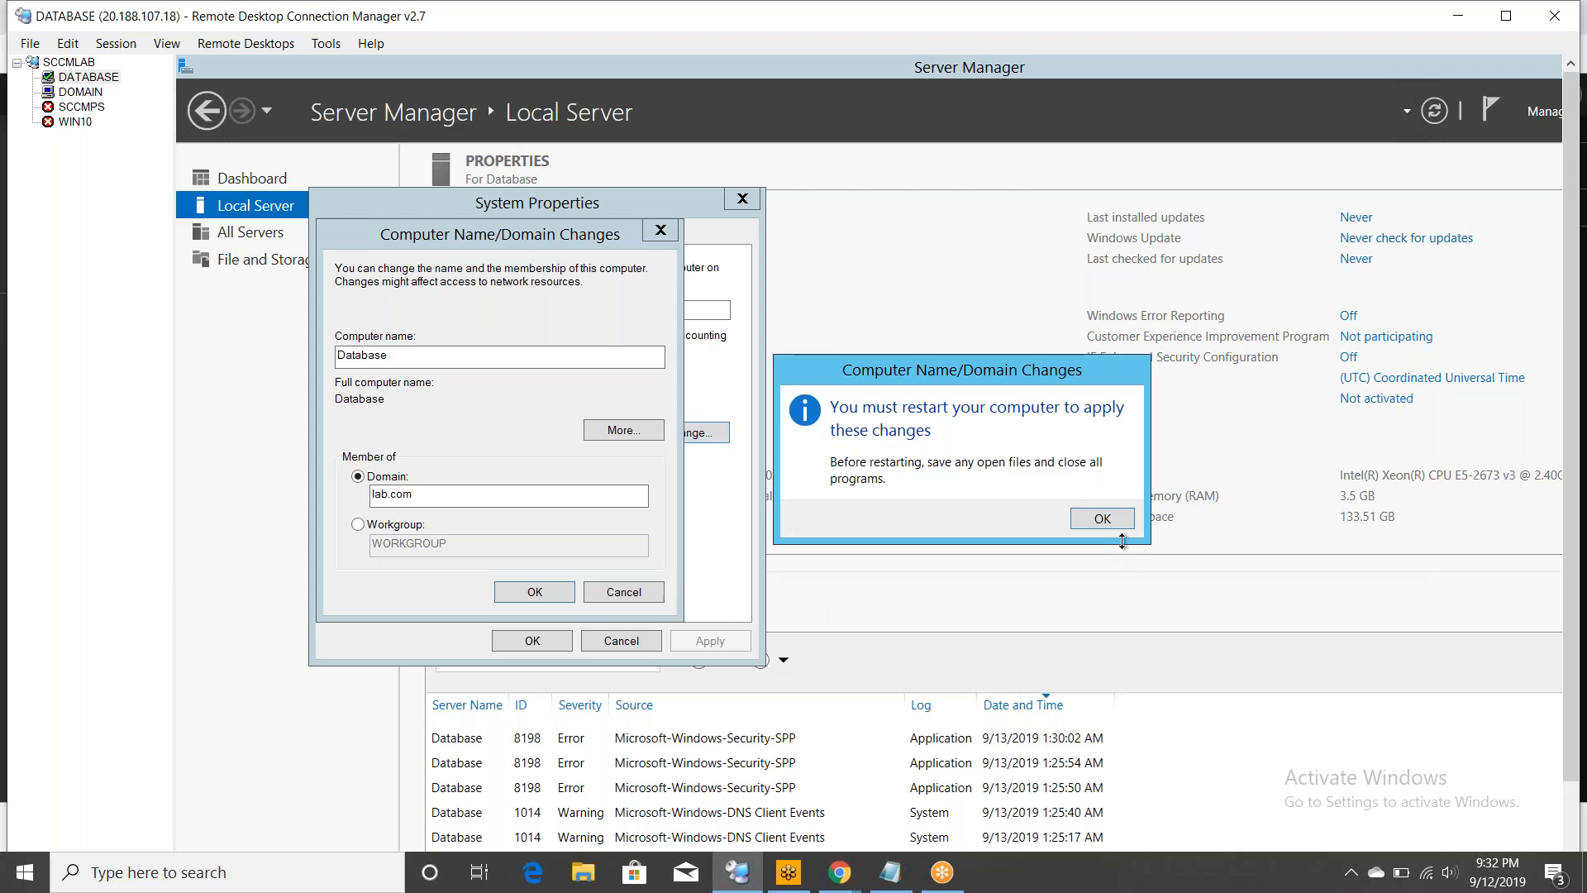
left_click(1103, 519)
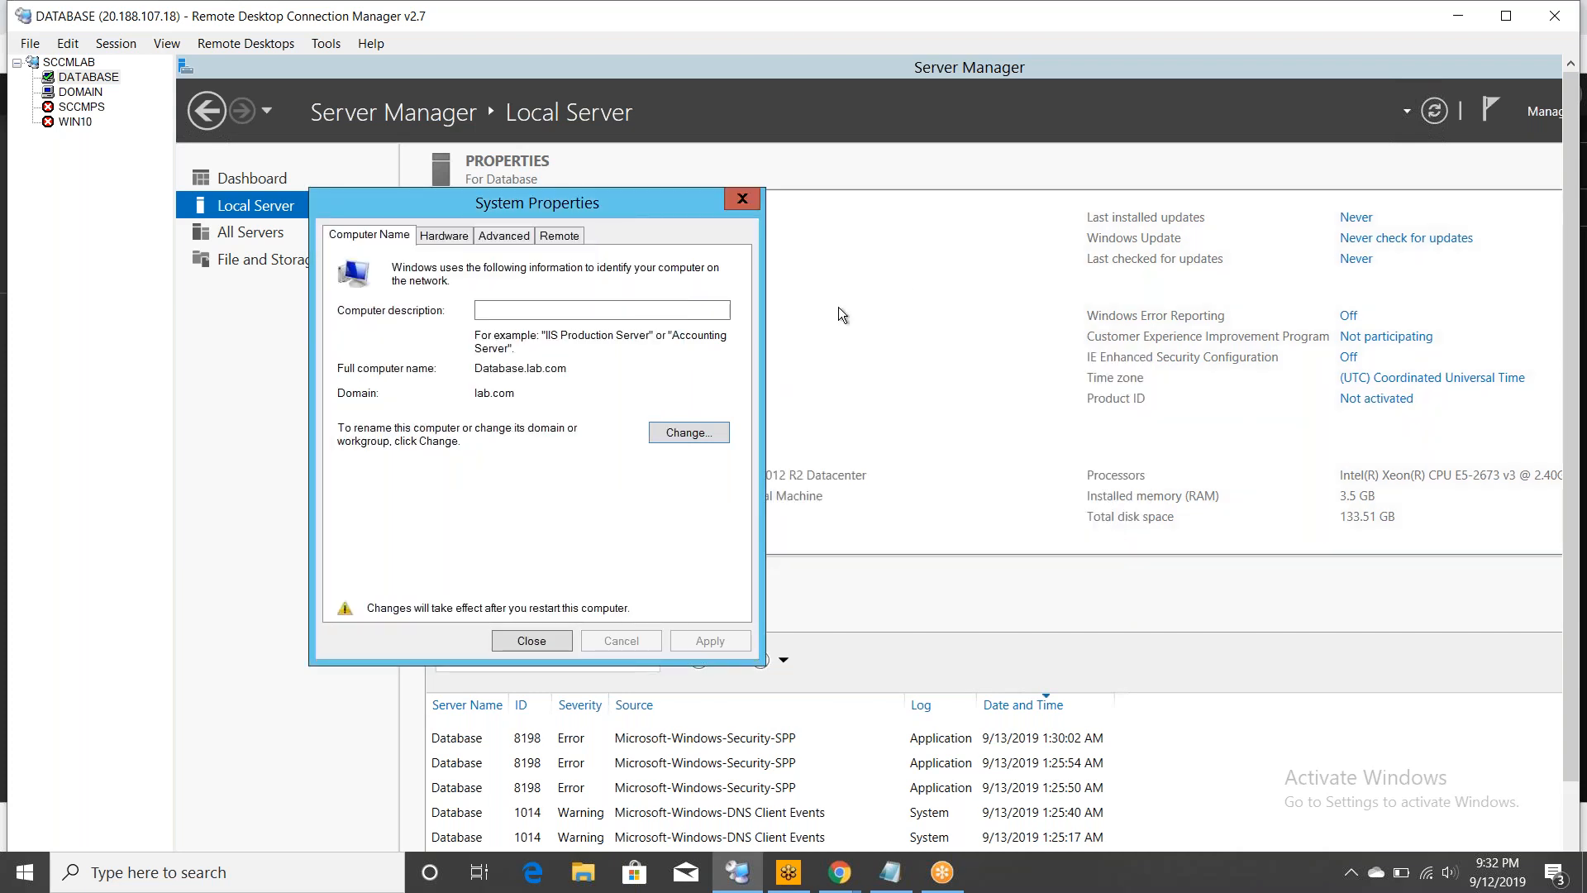
left_click(731, 200)
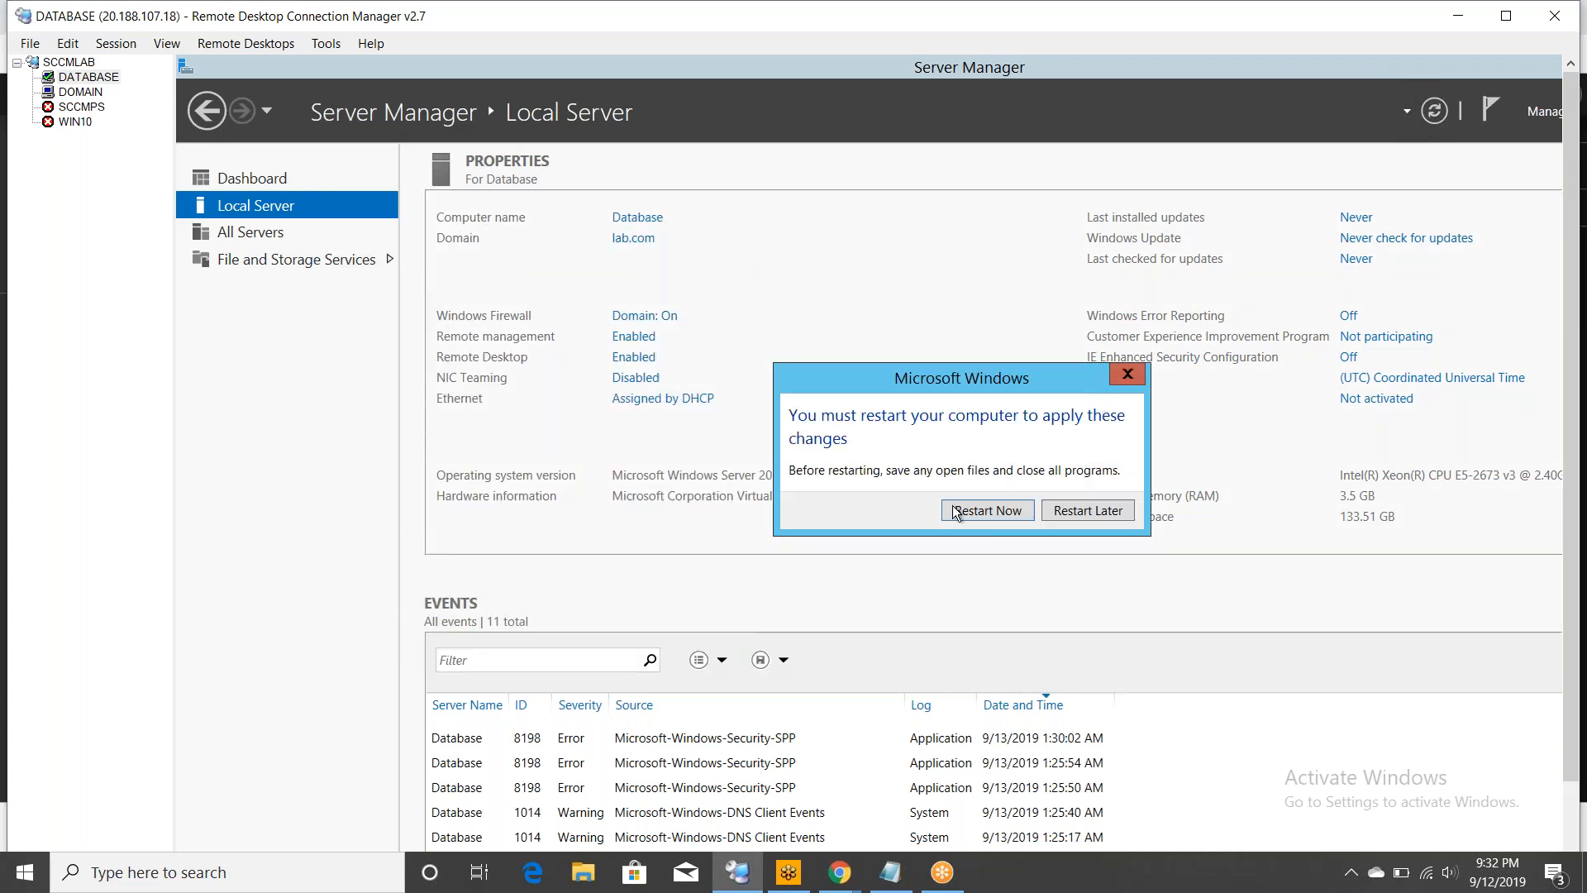
left_click(954, 507)
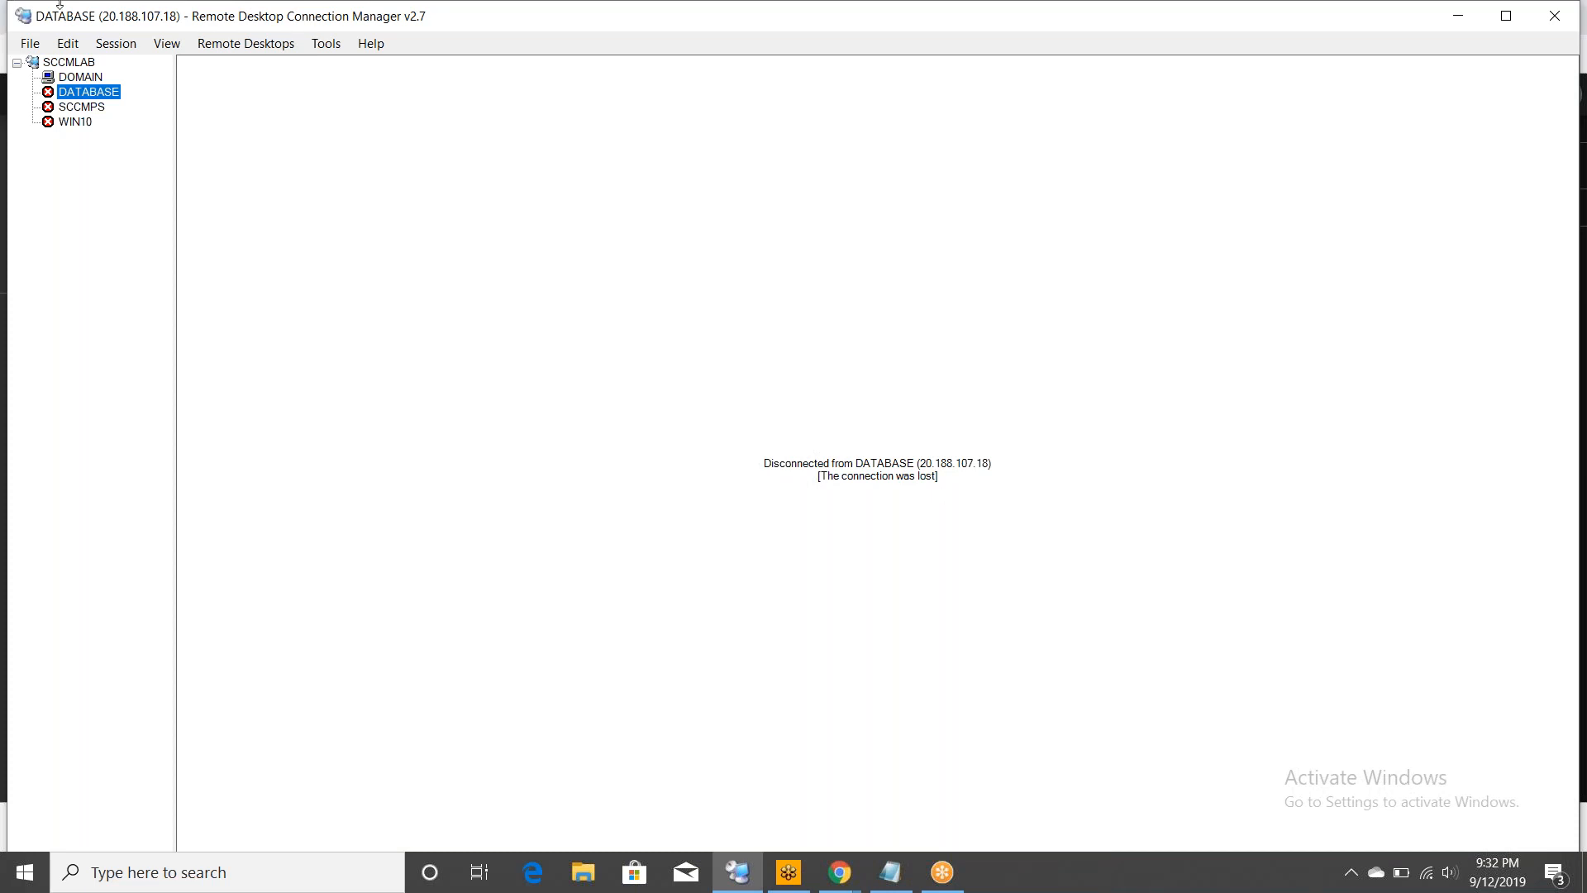
- Connect to the SCCMPS server from its entry in the server tree
right_click(67, 108)
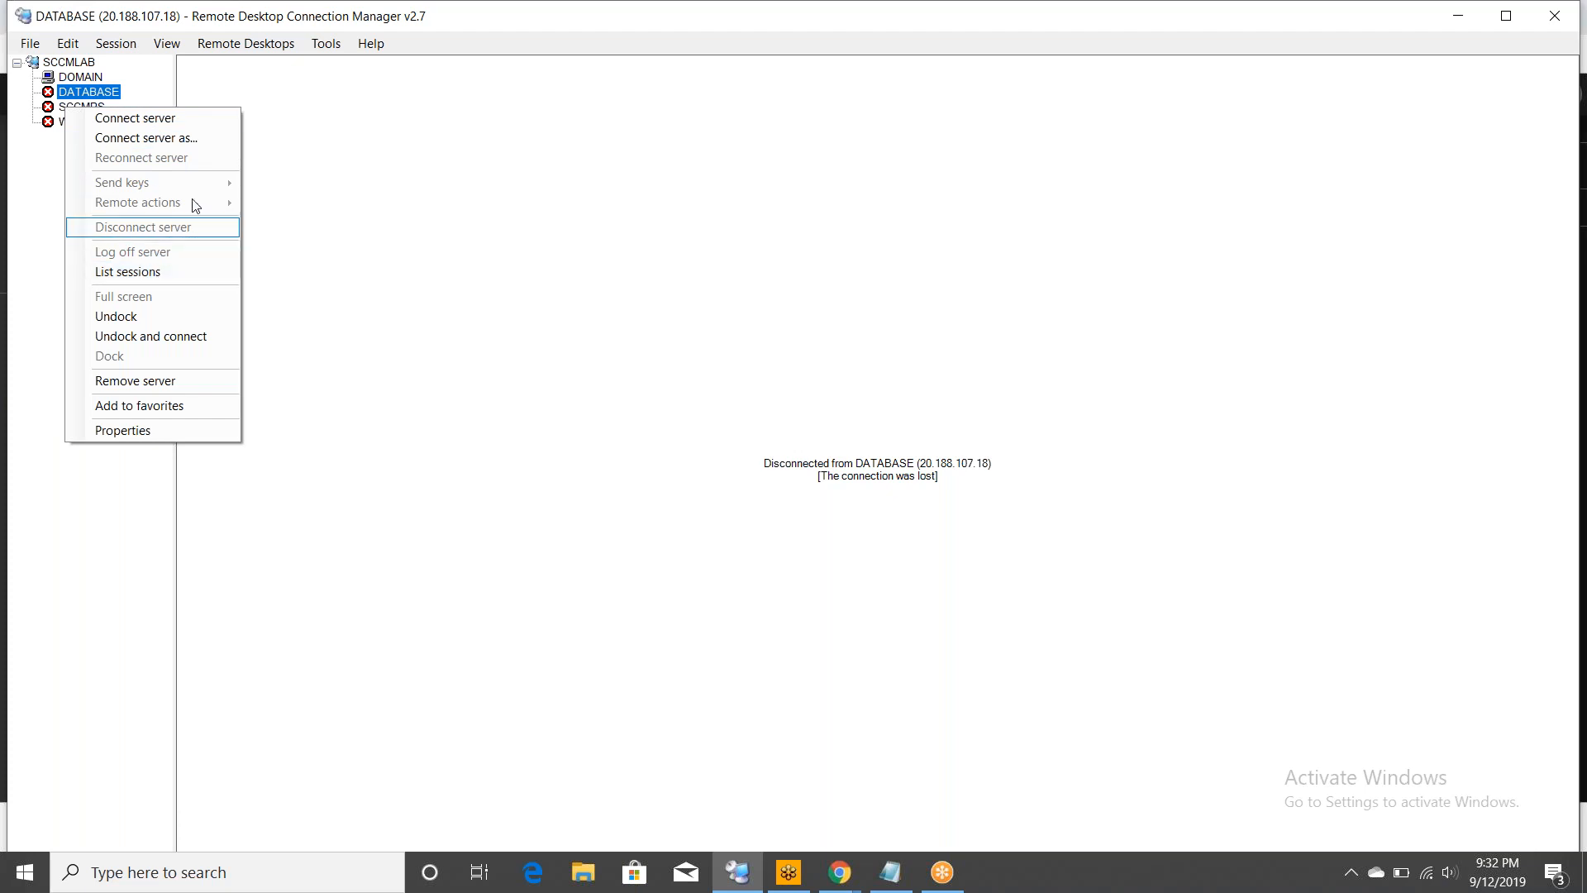
left_click(192, 117)
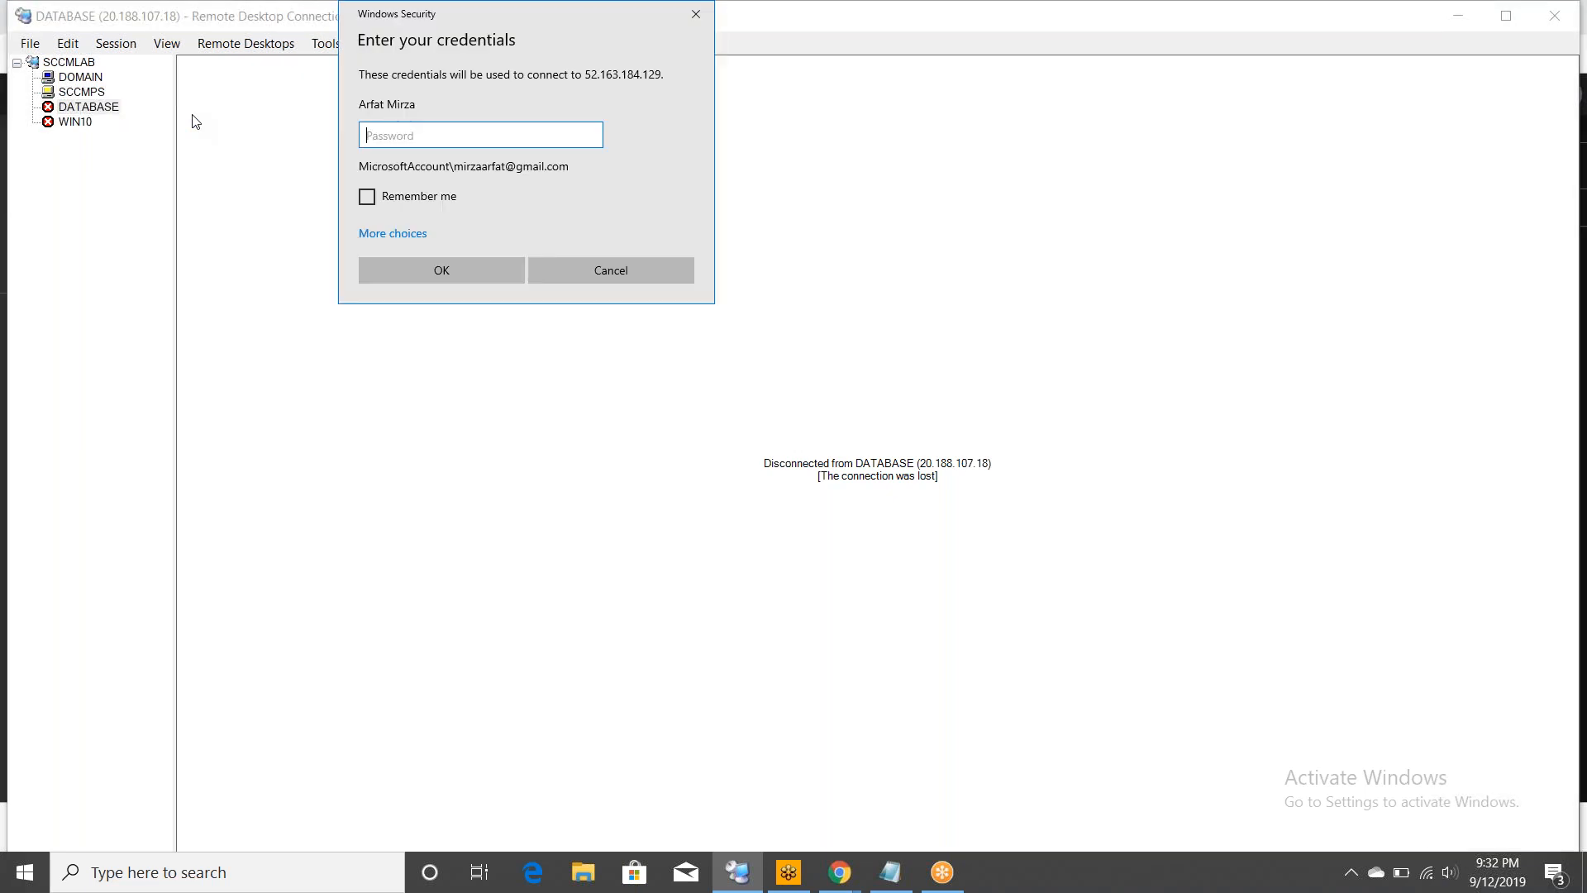
- Sign in to SCCMPS with a different account's user name and password, accept the certificate, and show its session
left_click(409, 232)
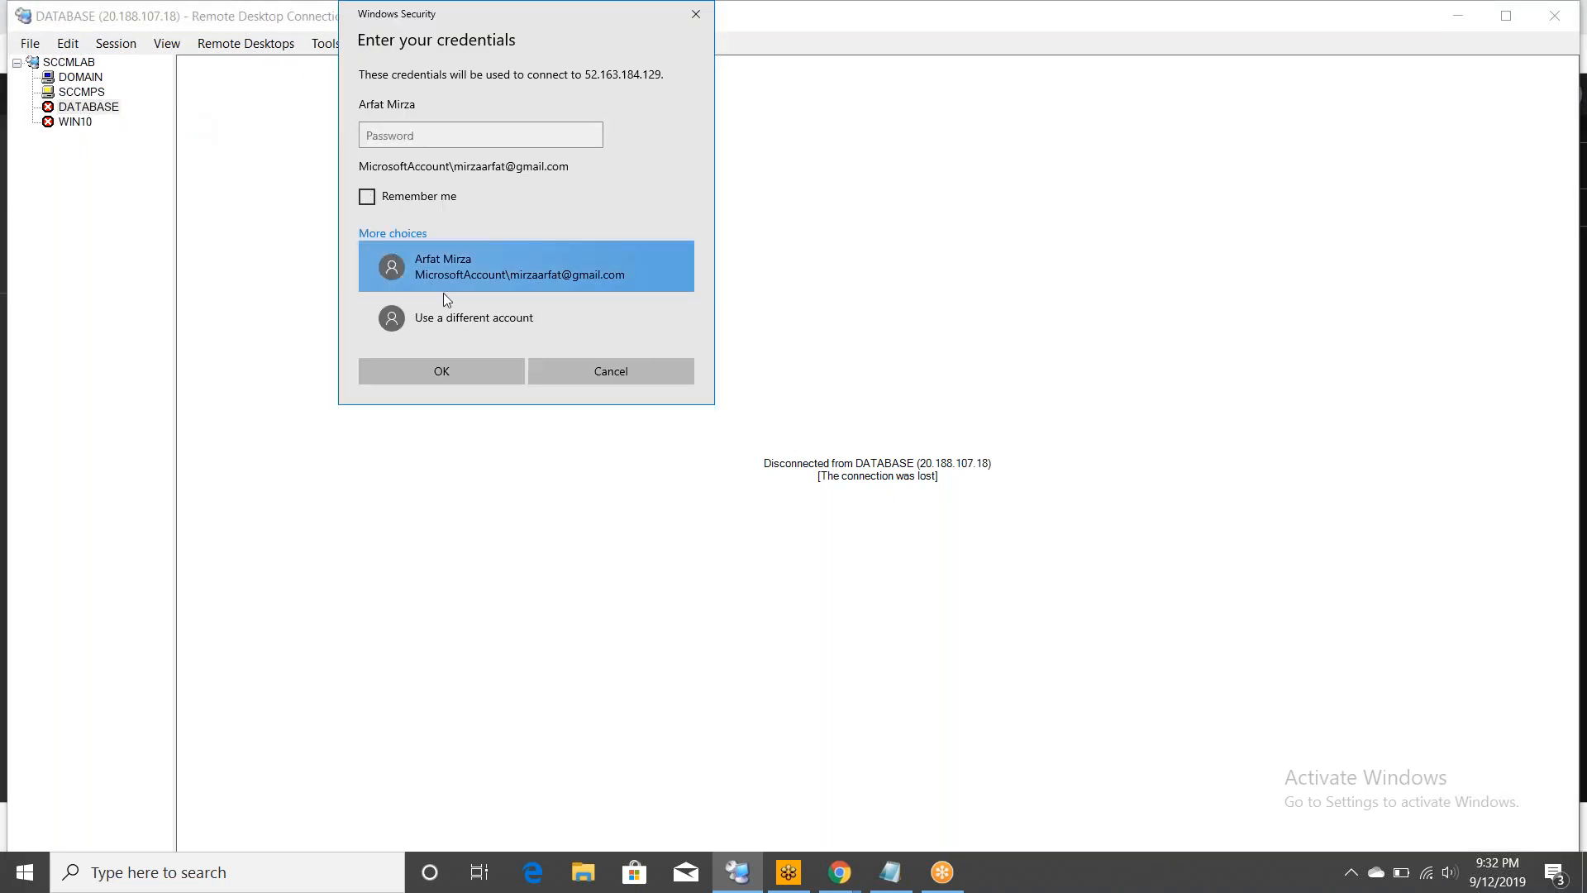
left_click(485, 318)
type("arfat")
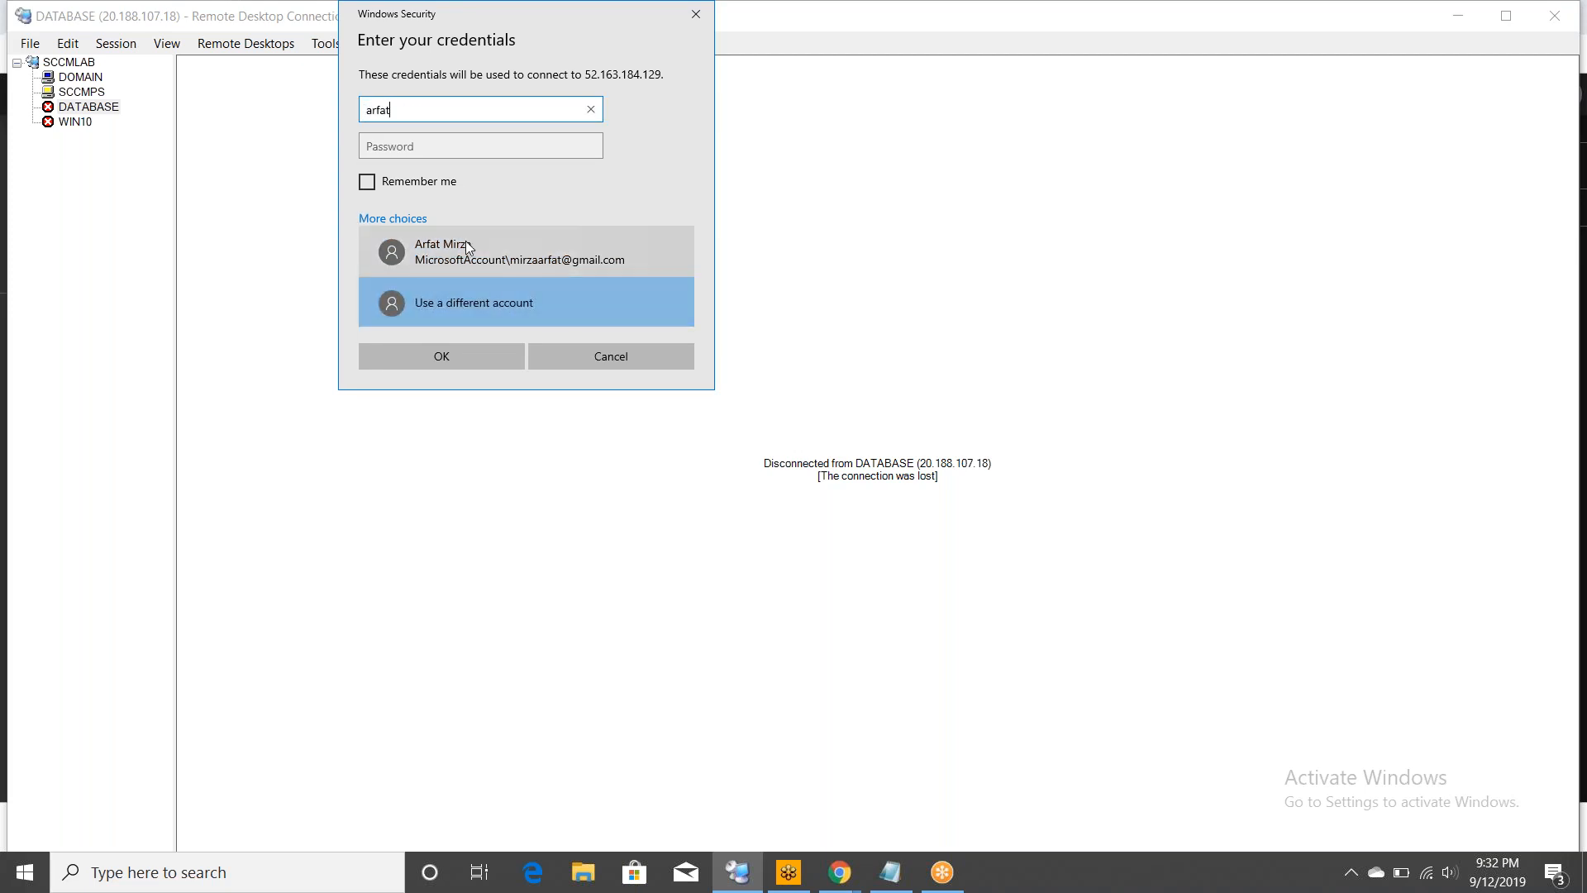
key("Tab")
type("**********")
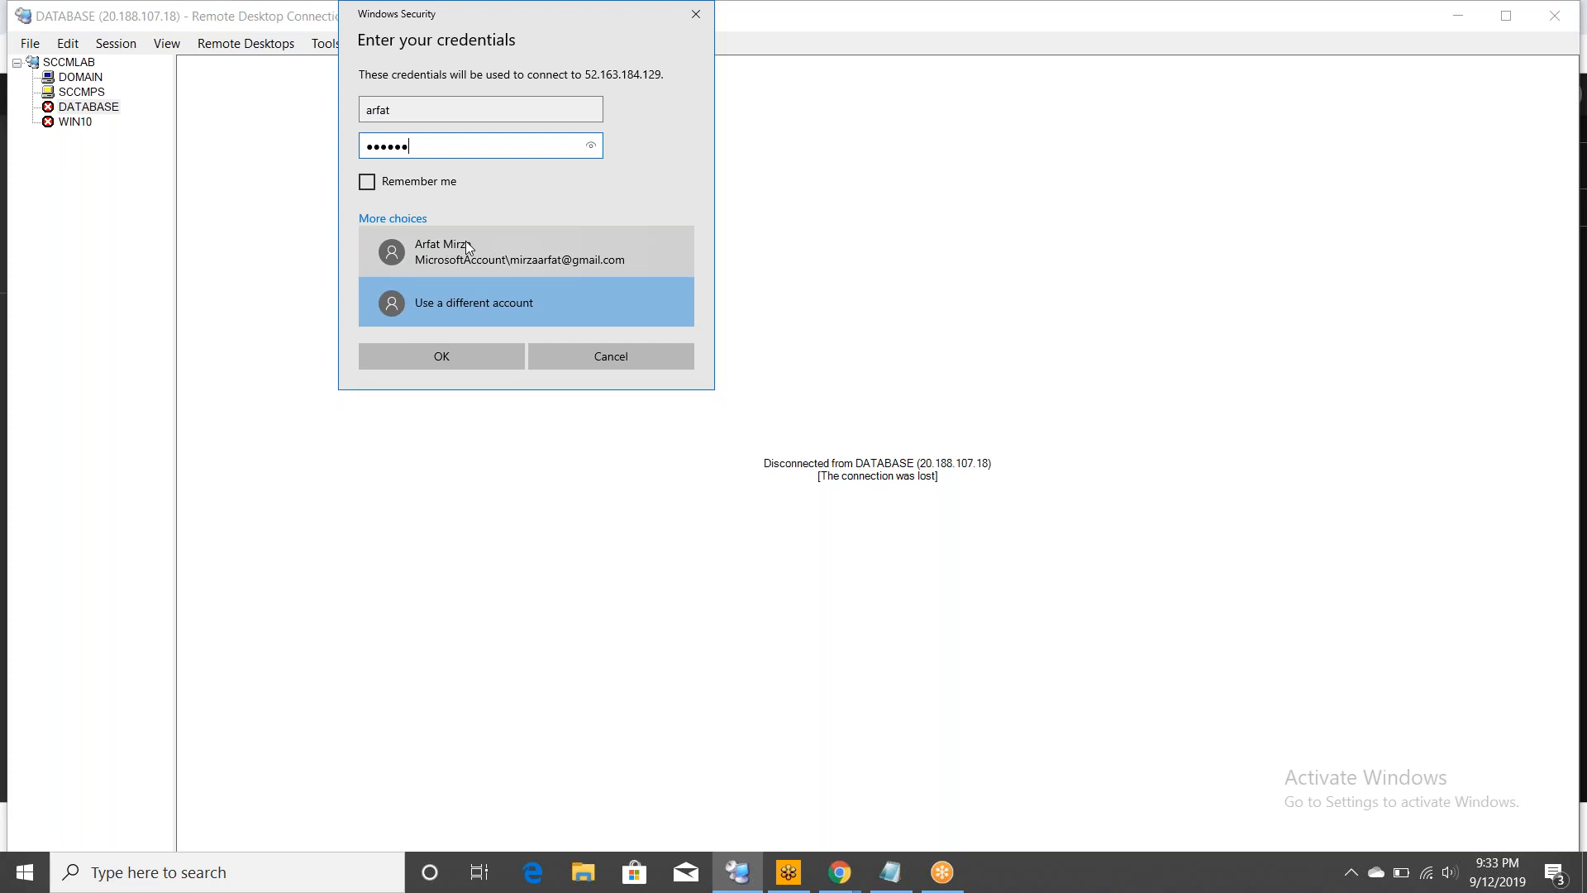
type("*****")
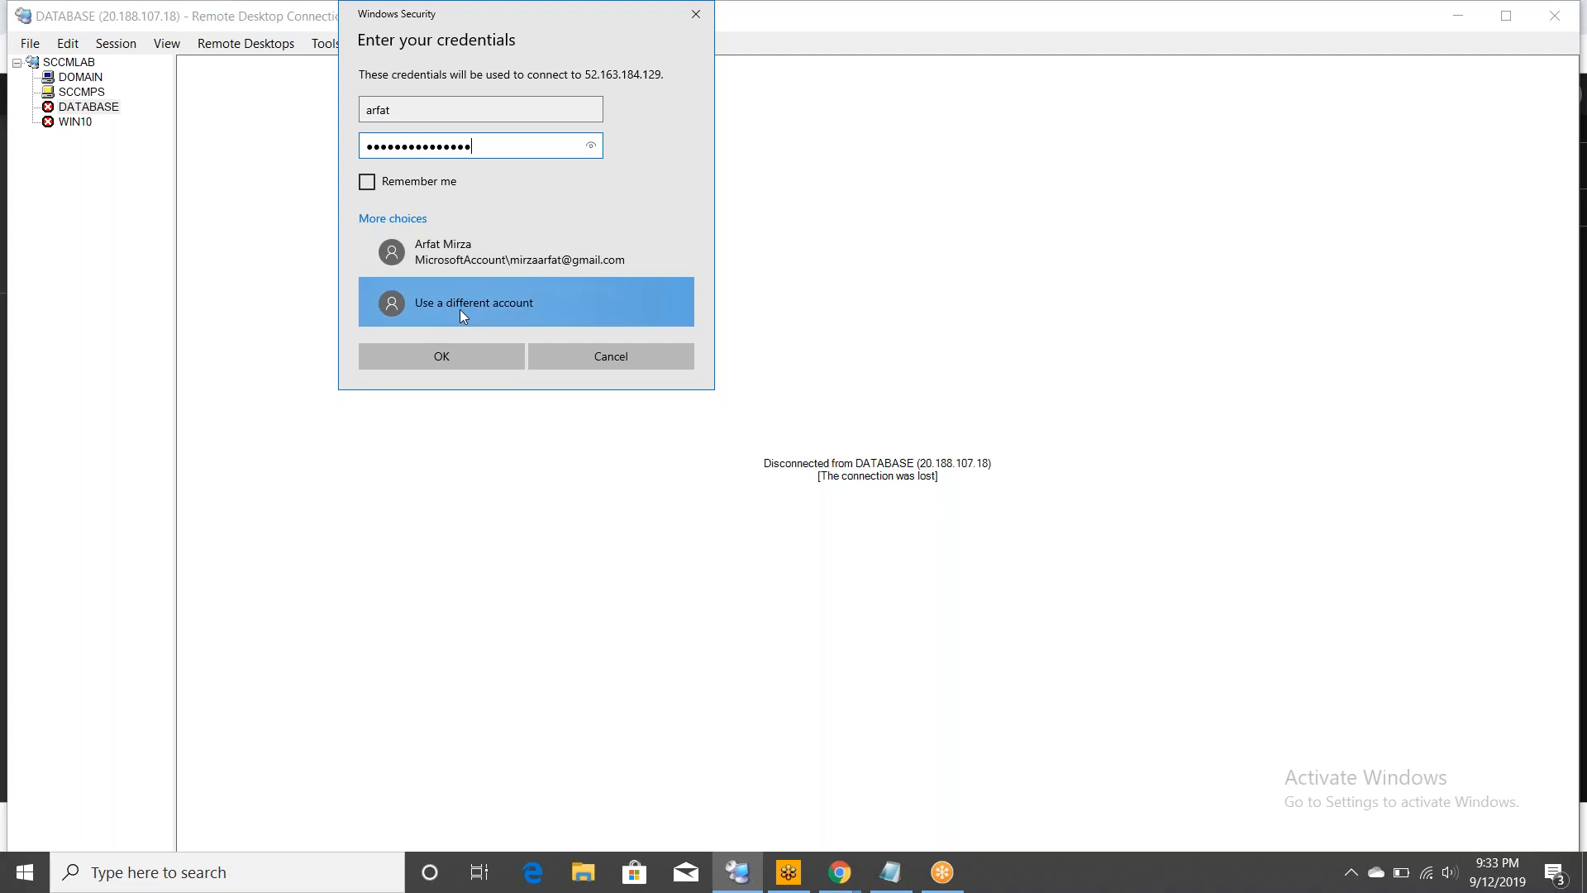
left_click(465, 352)
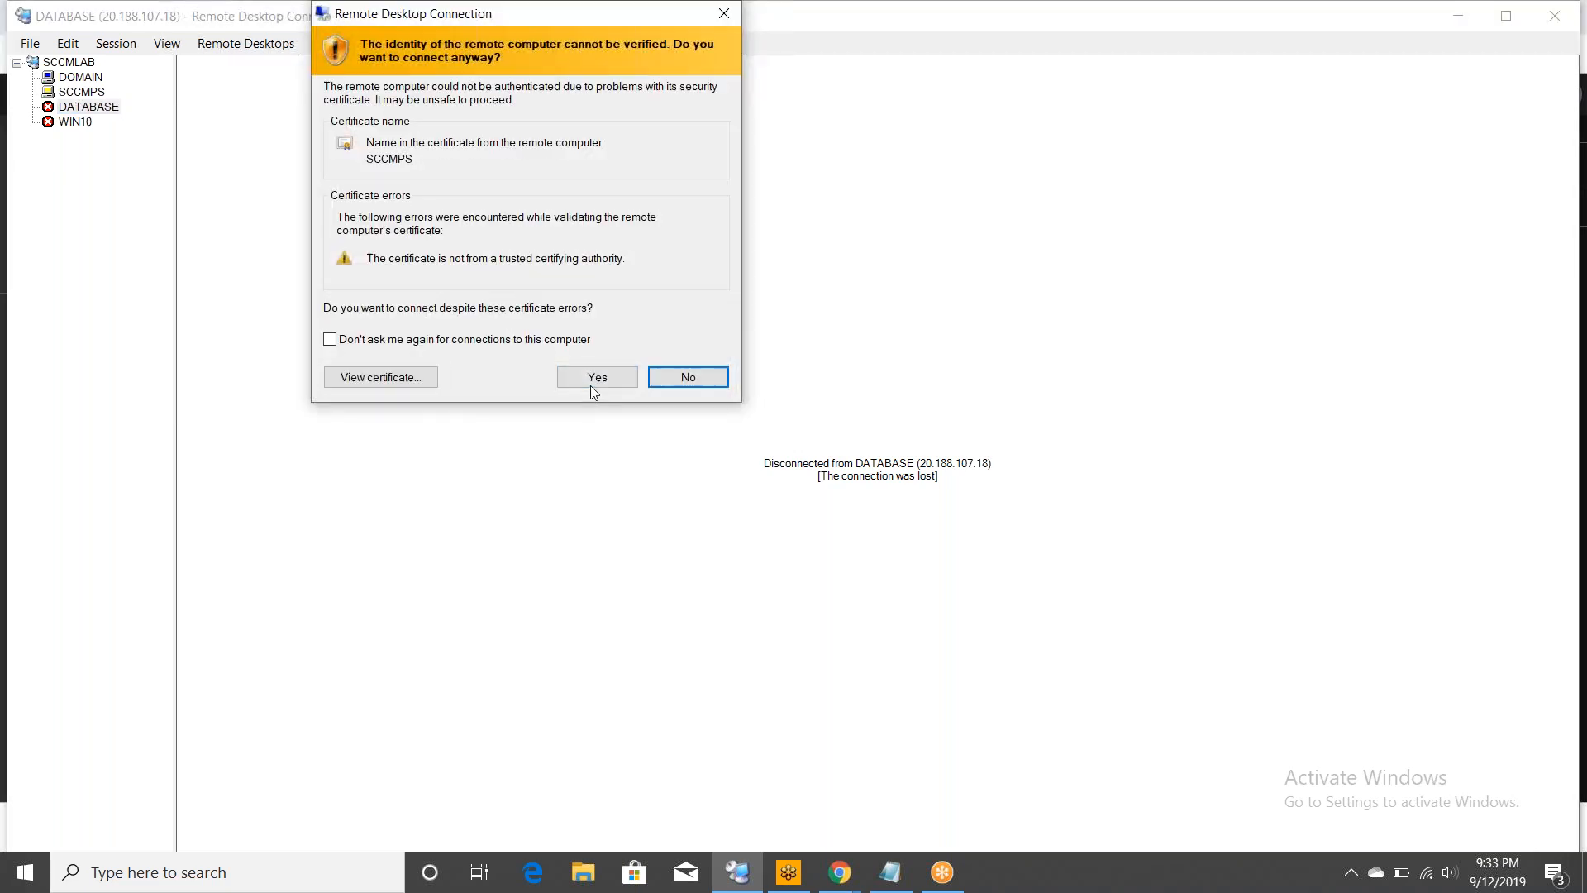
left_click(600, 383)
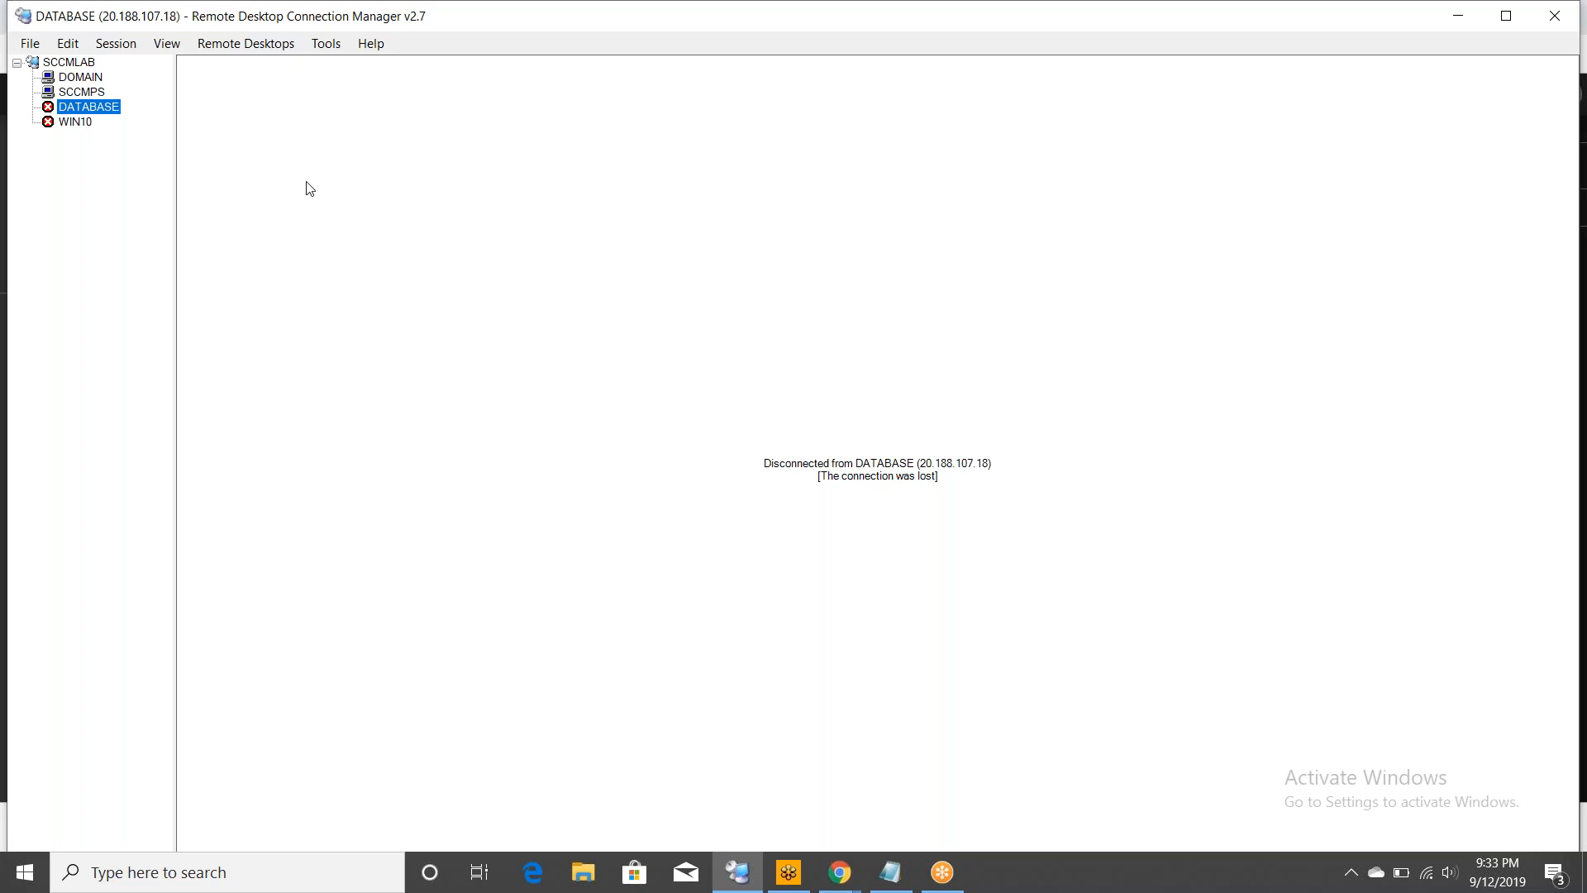
left_click(79, 91)
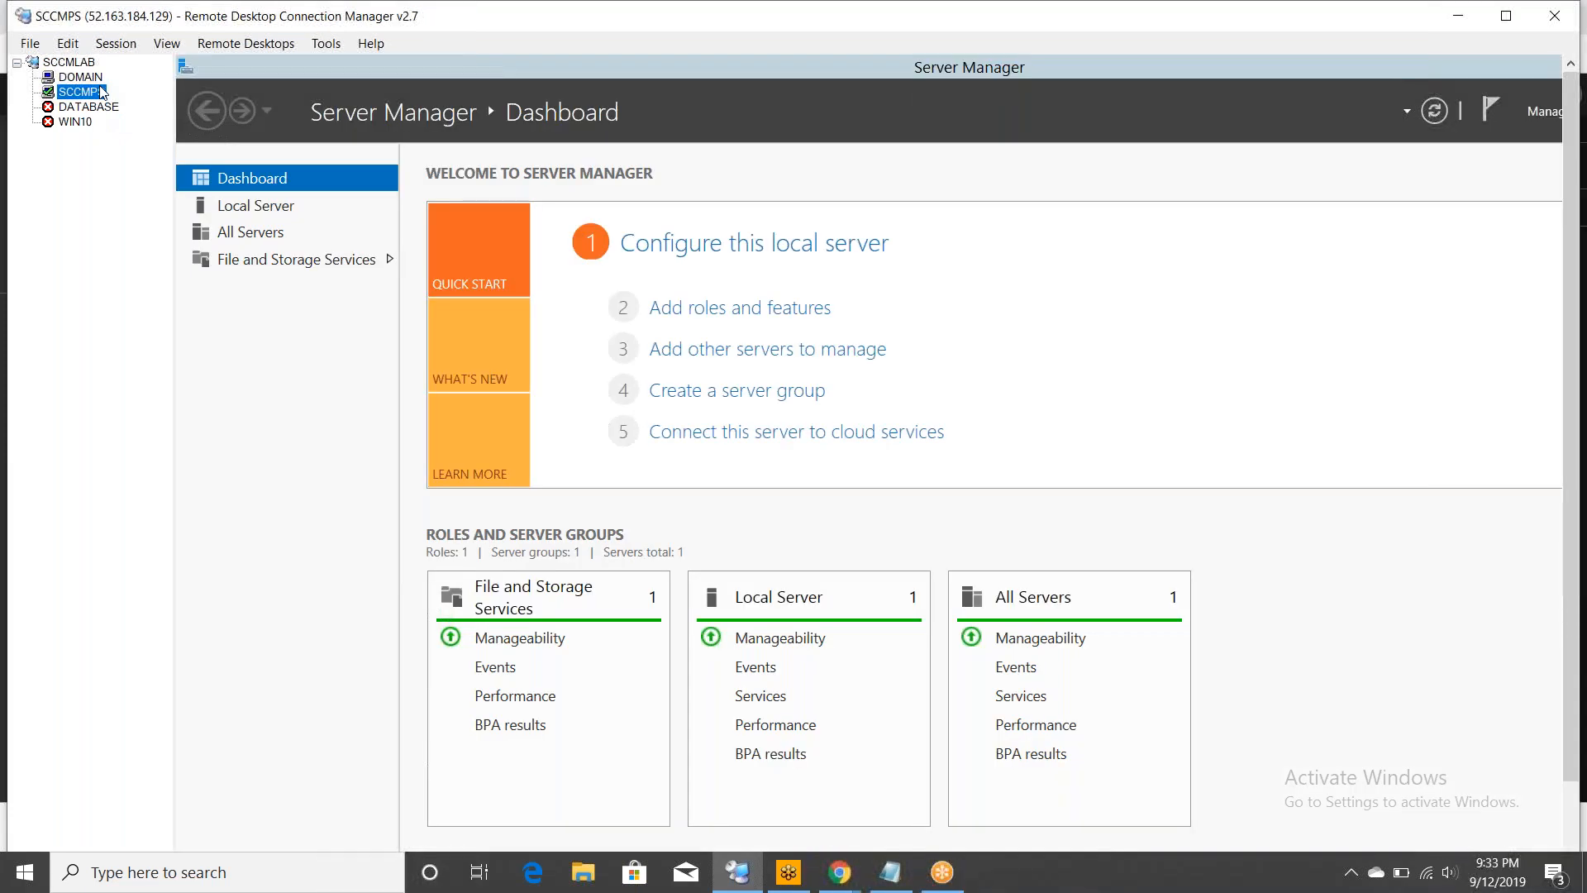
- View SCCMPS's Local Server properties and check its Windows Update status
left_click(245, 202)
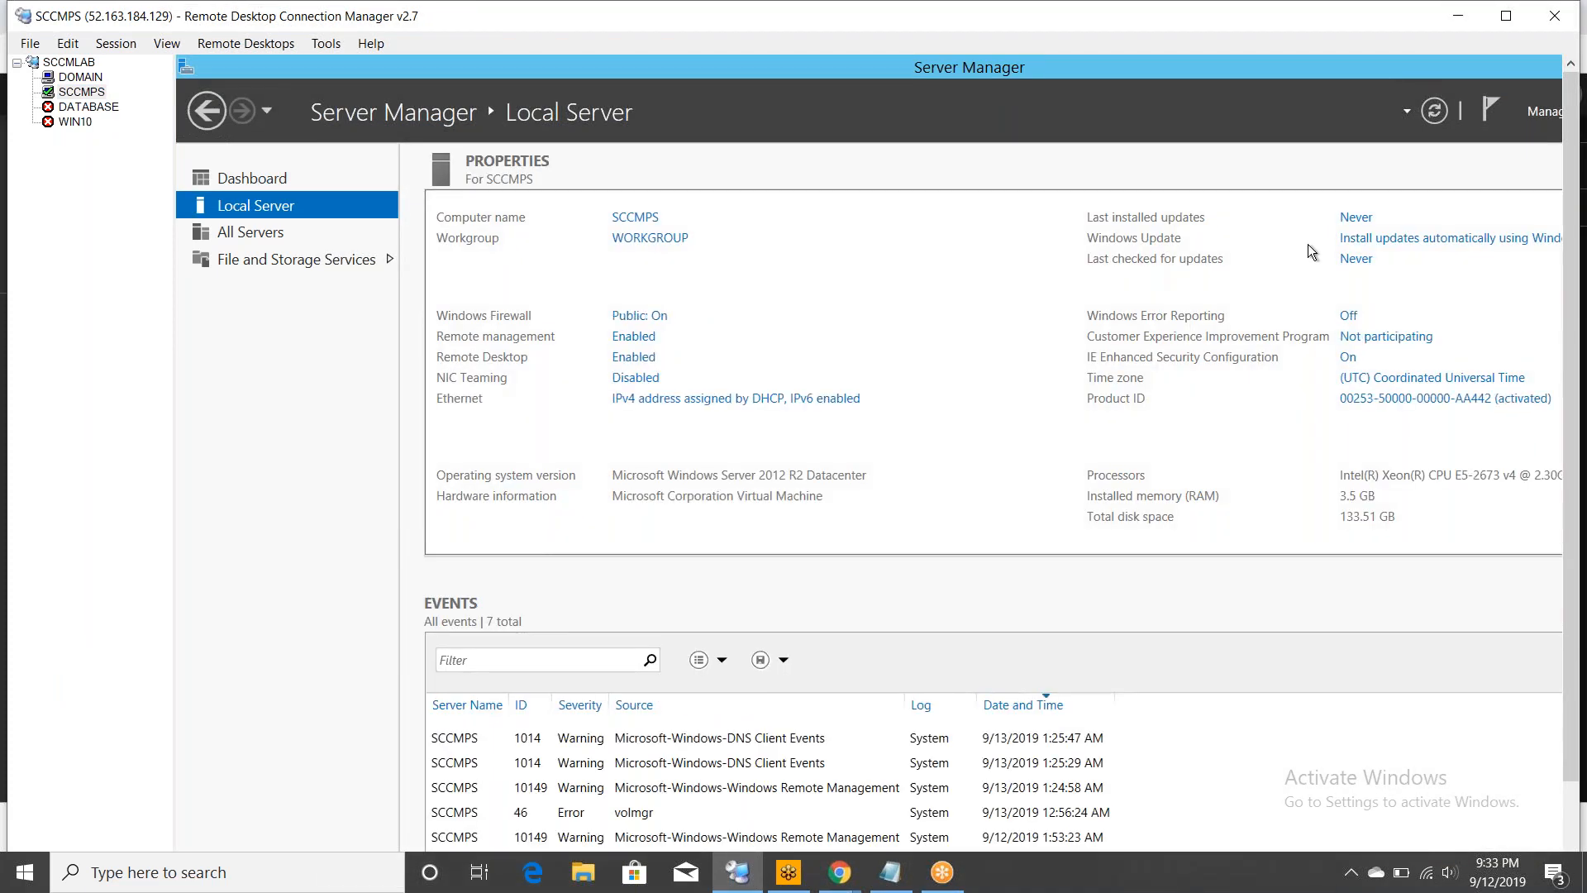
left_click(1398, 238)
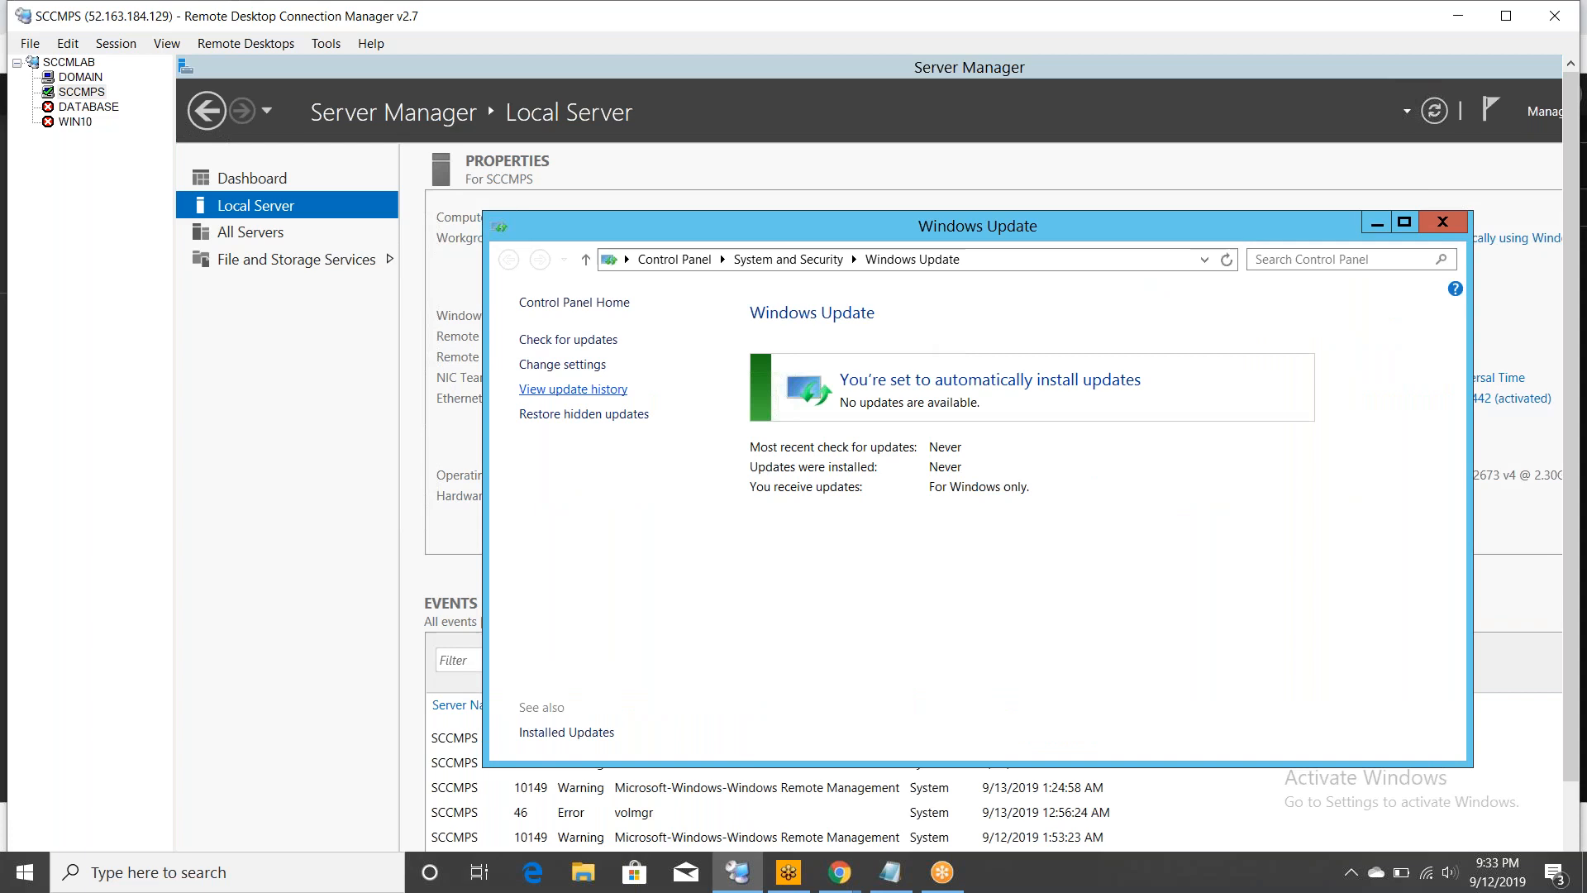
left_click(562, 365)
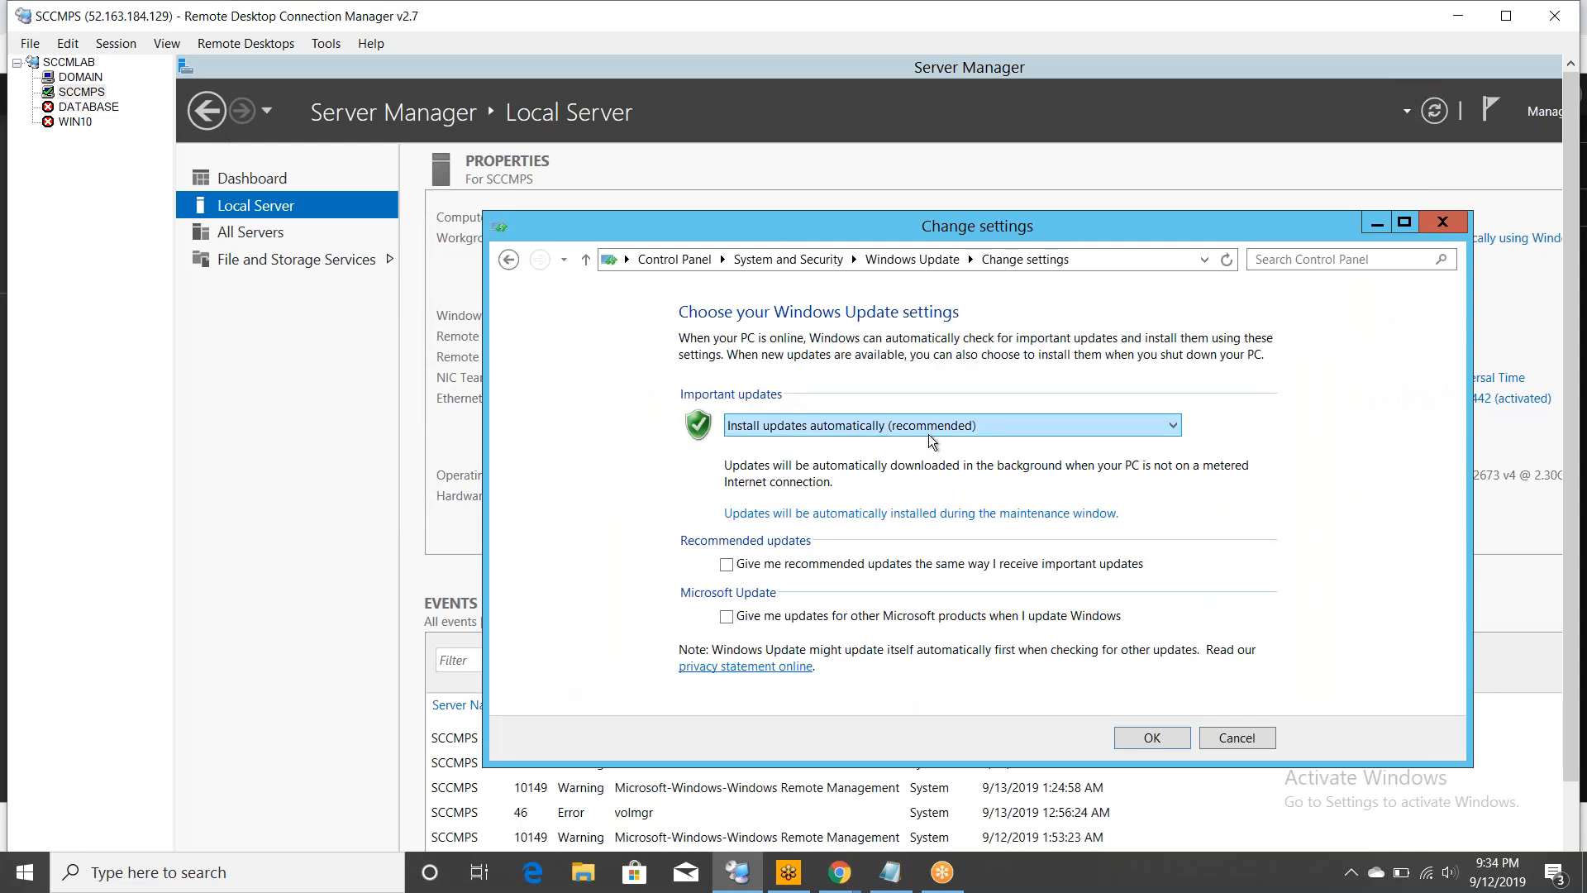
left_click(929, 433)
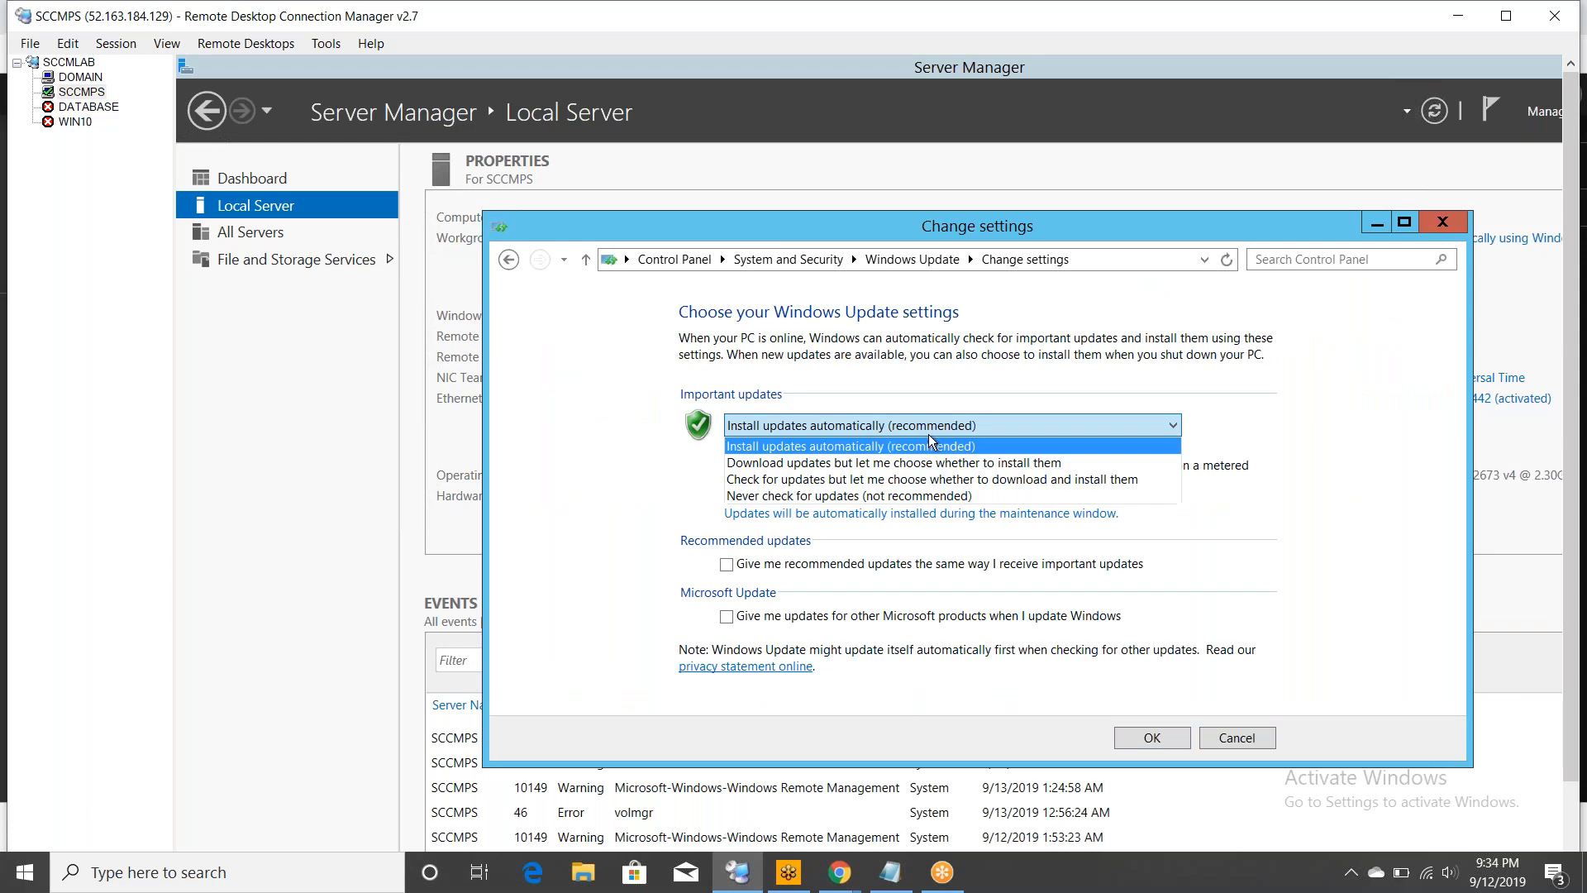
left_click(859, 446)
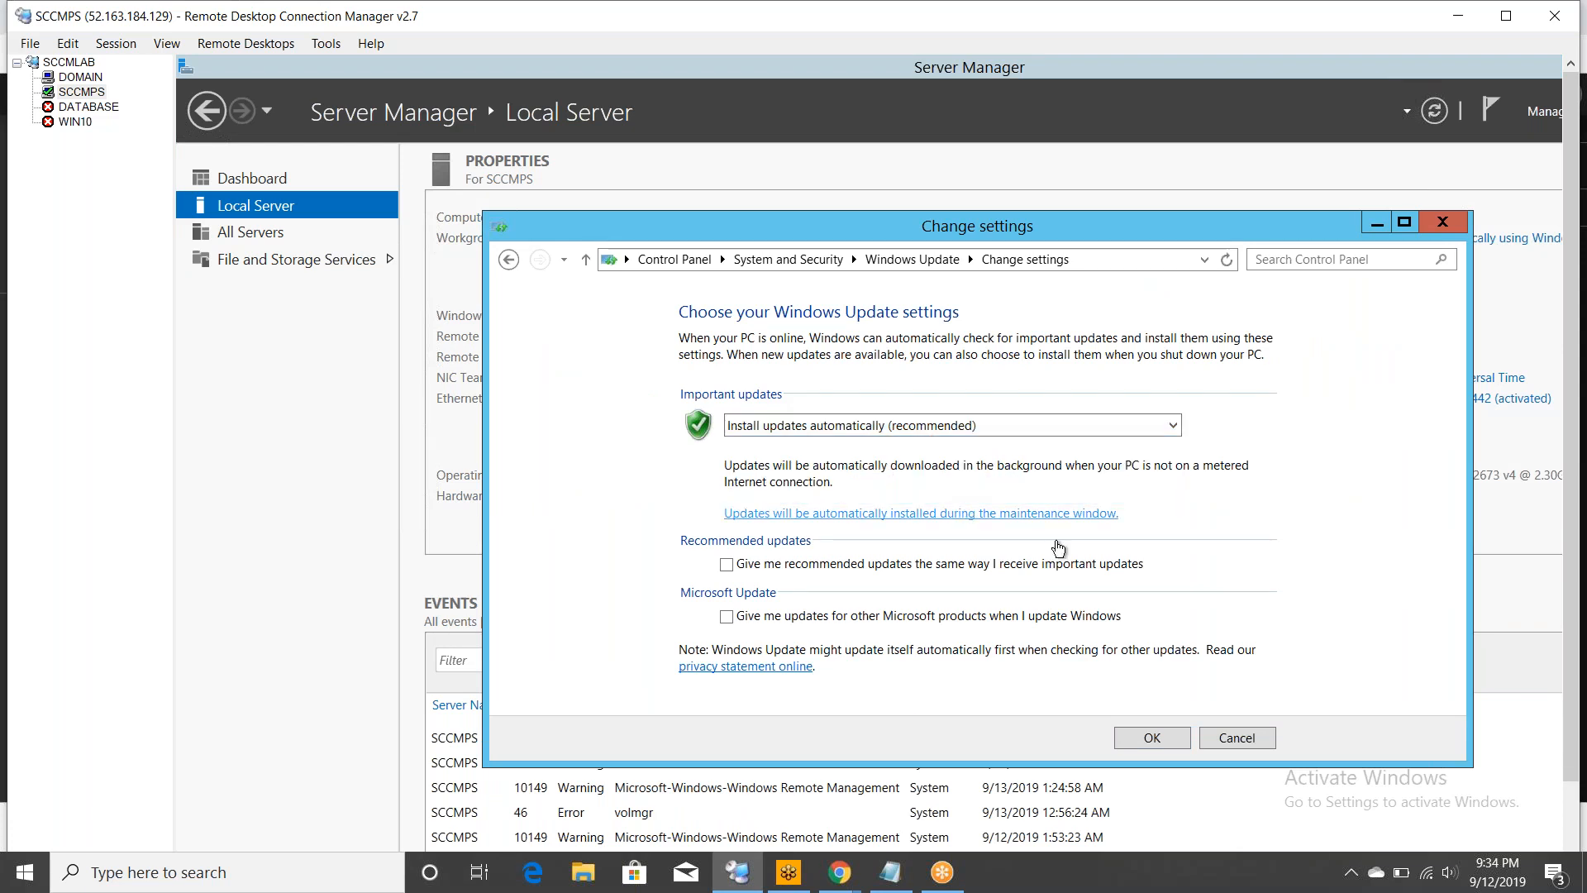
left_click(1144, 735)
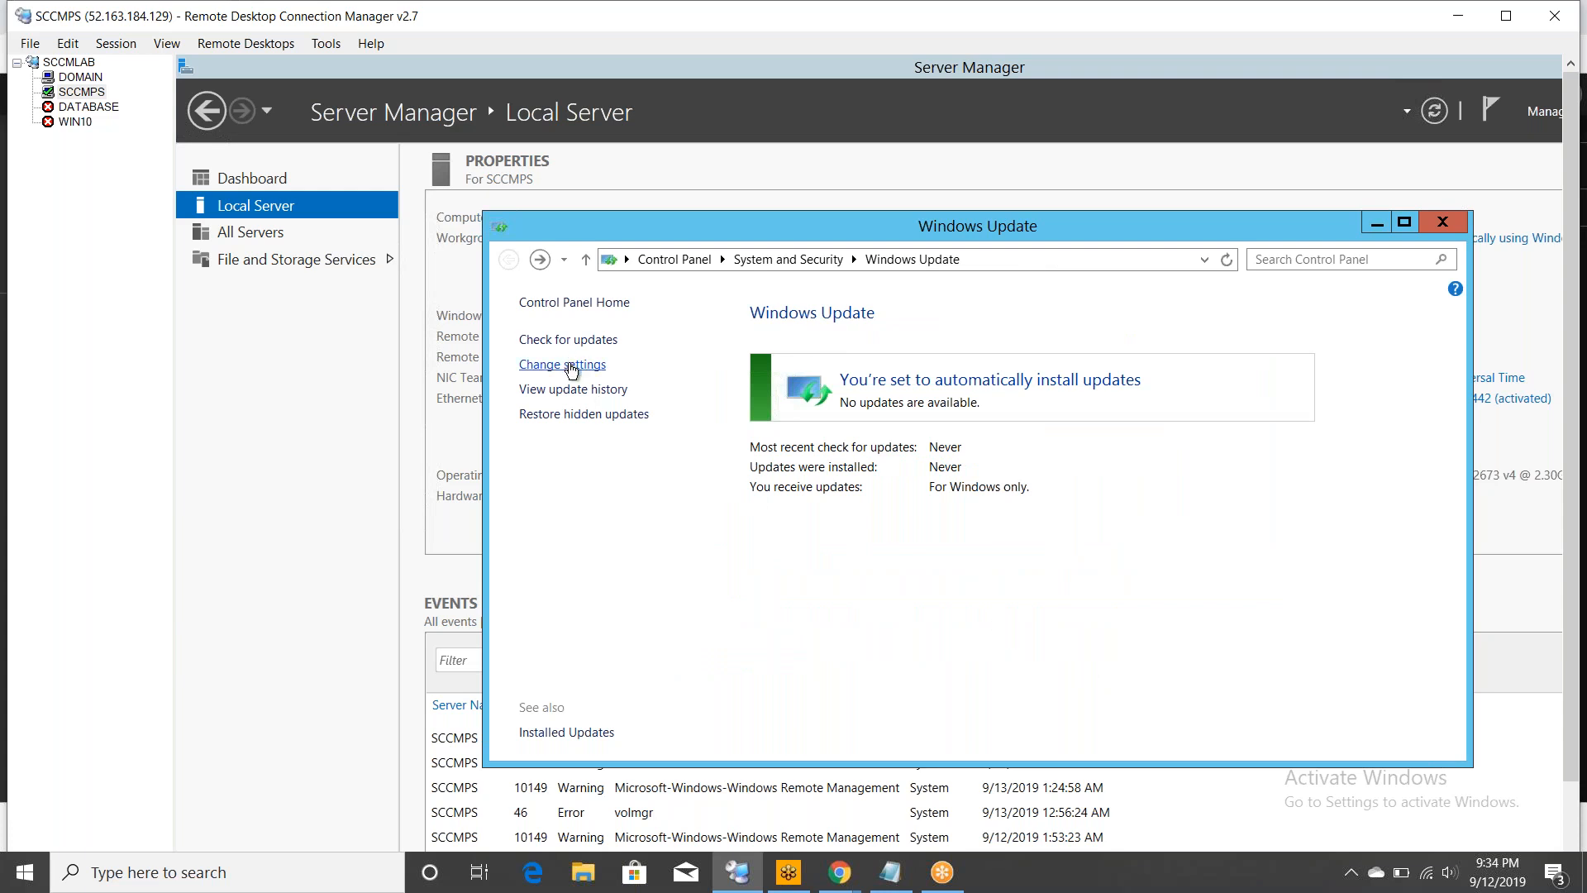
left_click(1445, 223)
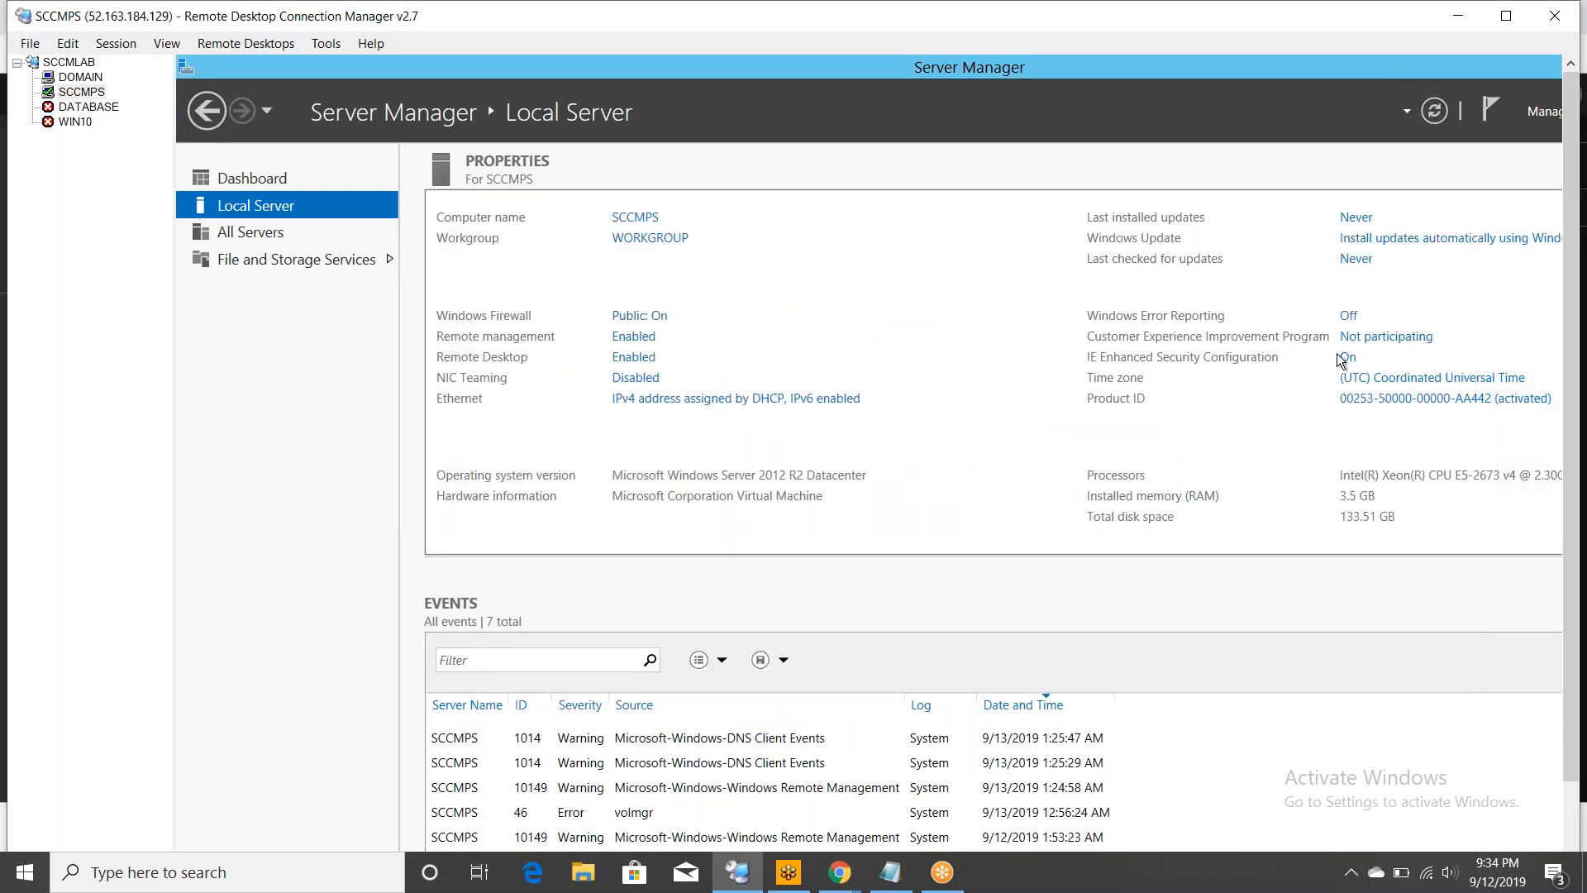
left_click(1346, 359)
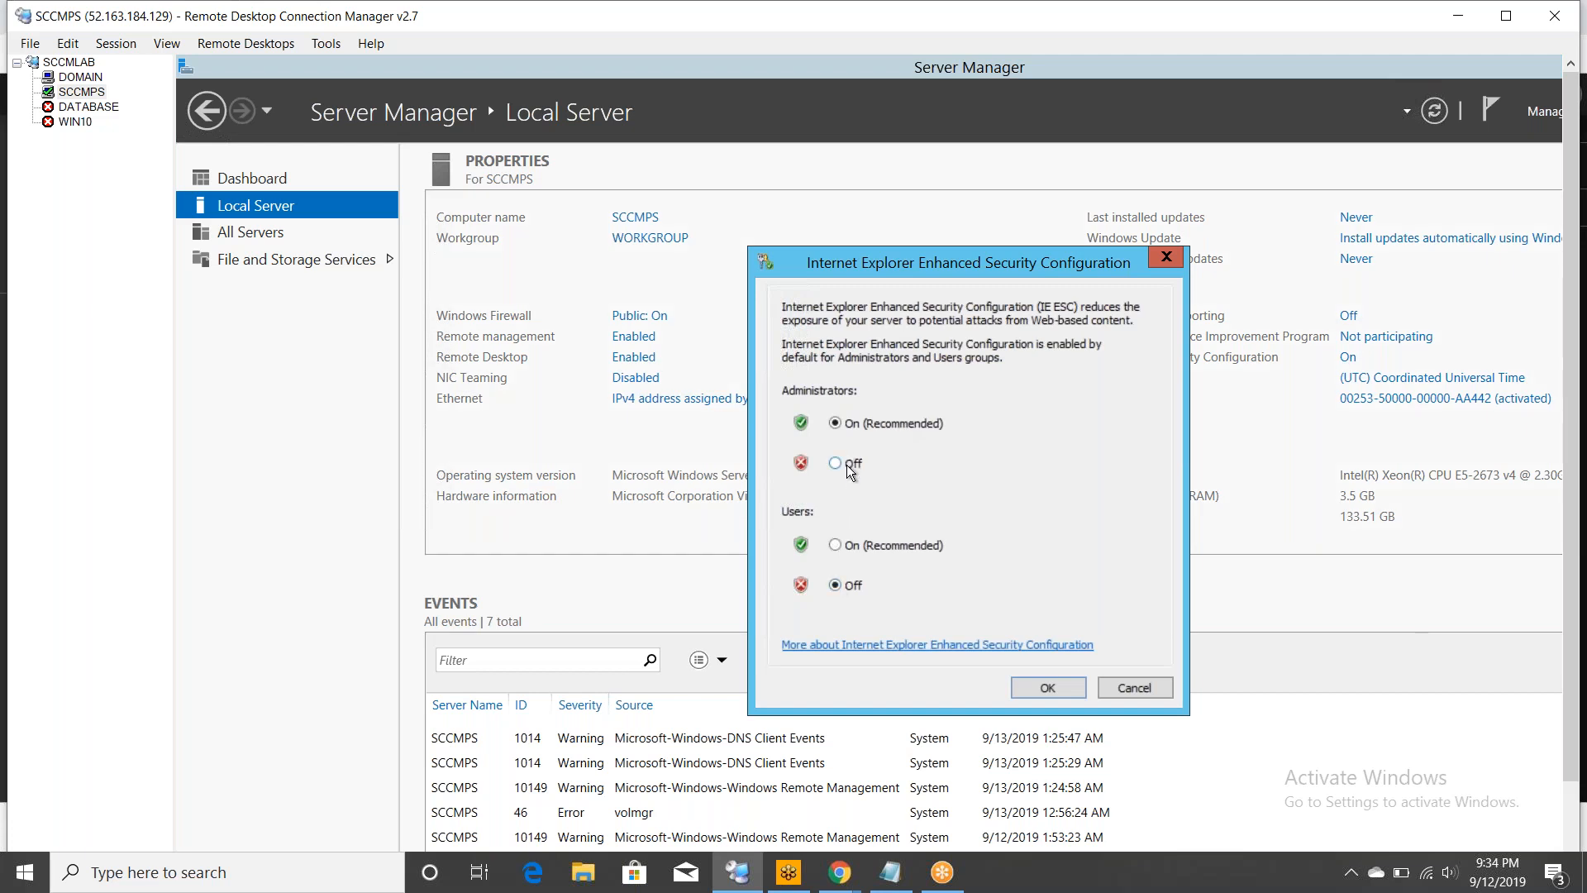
- Confirm IE Enhanced Security Configuration off, then bring up the server's Network Connections
left_click(1047, 689)
left_click(650, 399)
- Uncheck Internet Protocol Version 6 in the Ethernet adapter's properties and close Network Connections
left_click(633, 355)
right_click(633, 355)
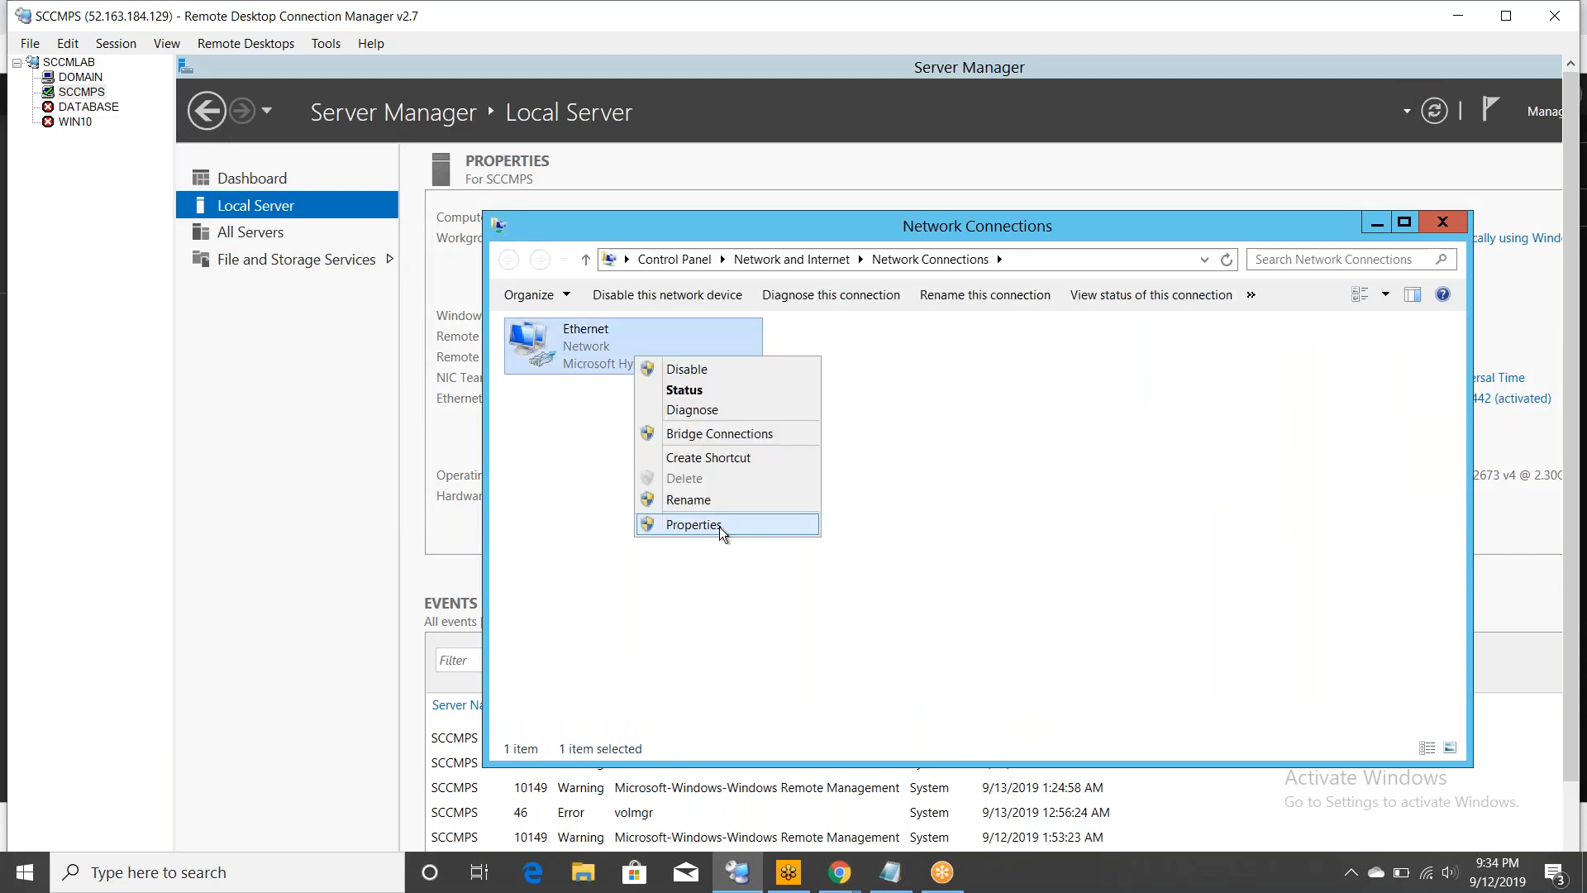
left_click(719, 528)
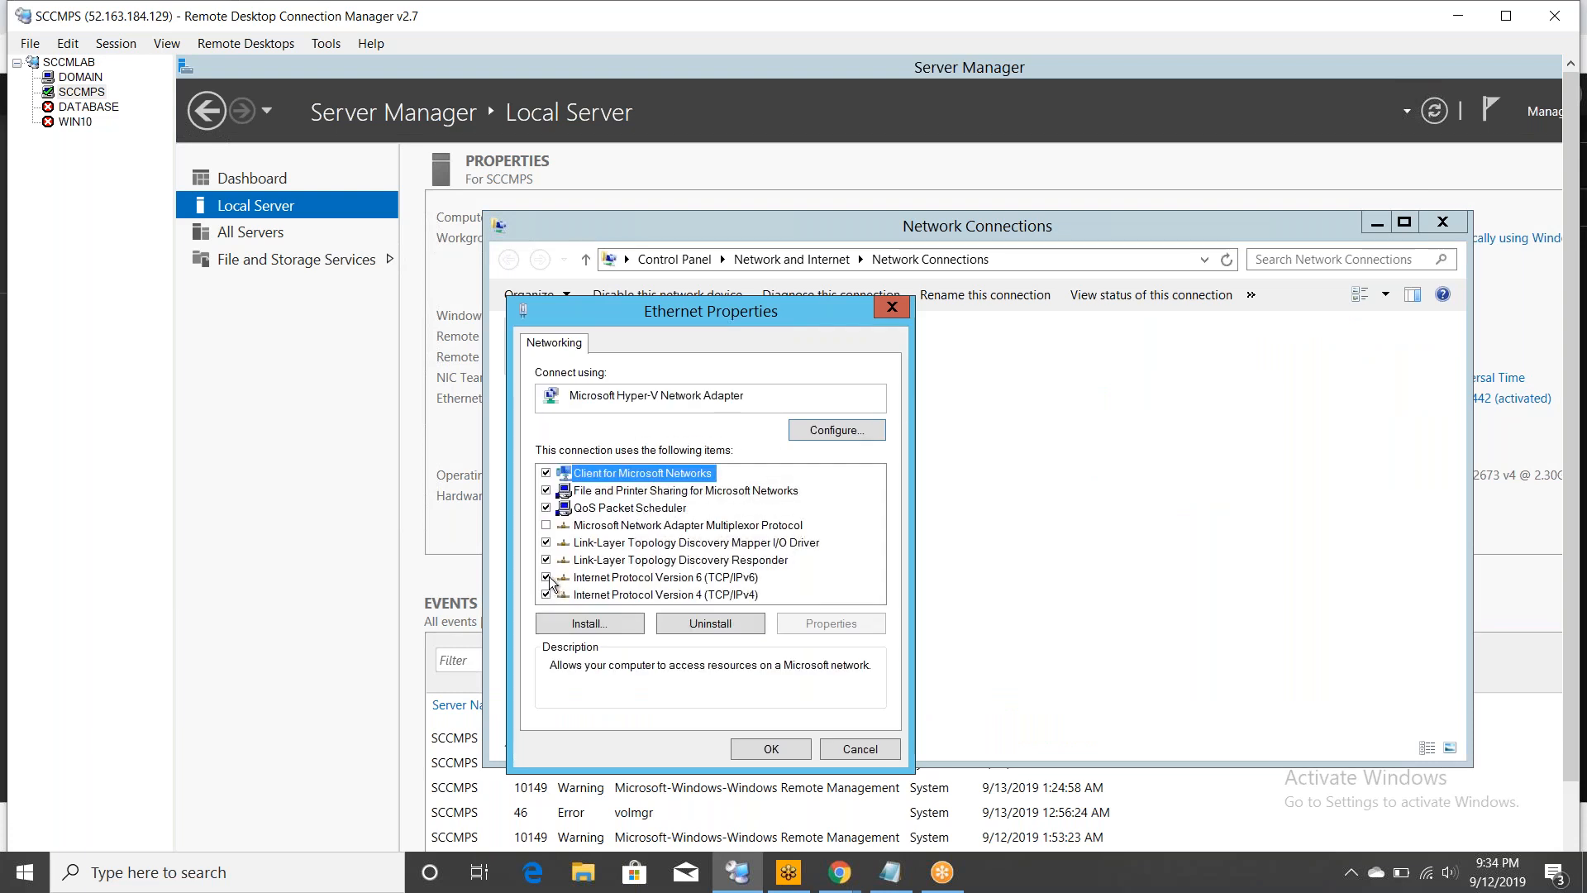
left_click(546, 577)
left_click(767, 754)
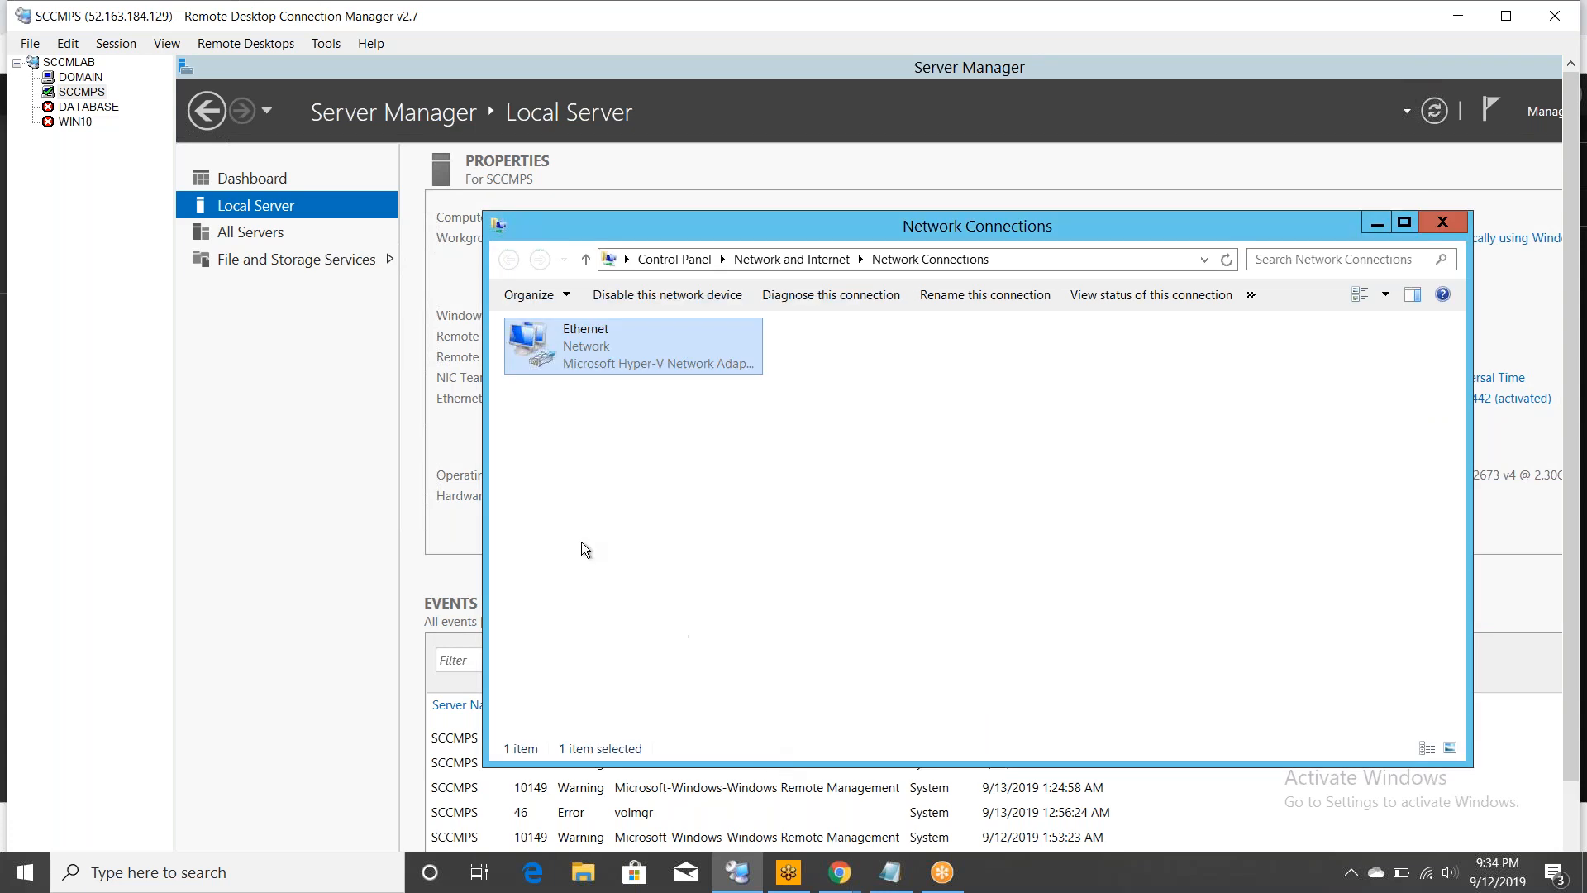
left_click(1442, 221)
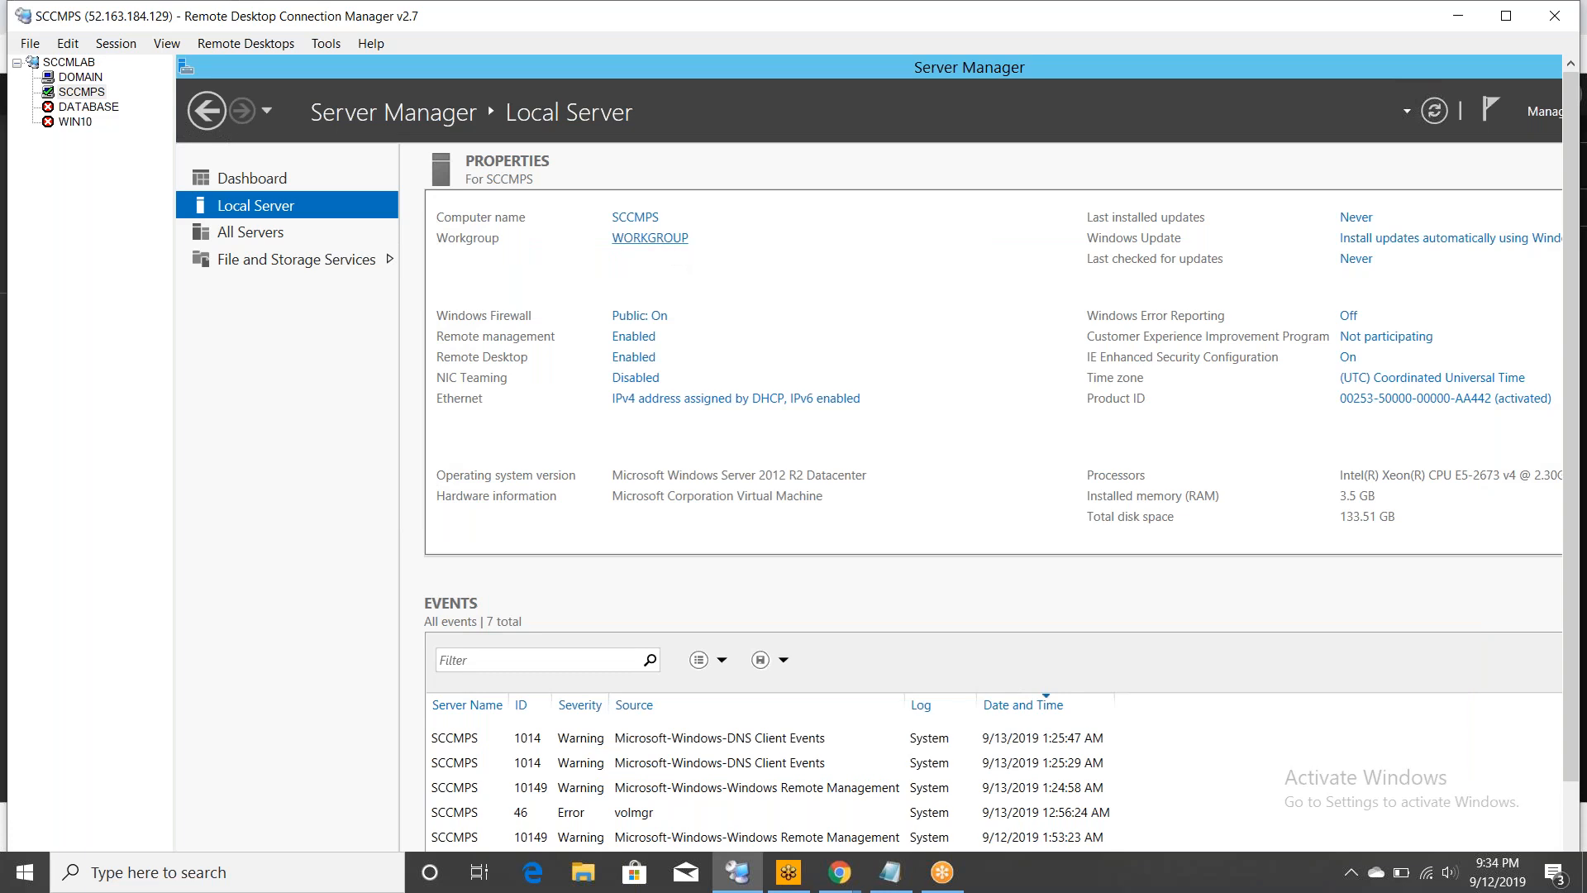
- Switch SCCMPS membership from WORKGROUP to domain LAB.COM, correcting the mistyped domain name
left_click(651, 238)
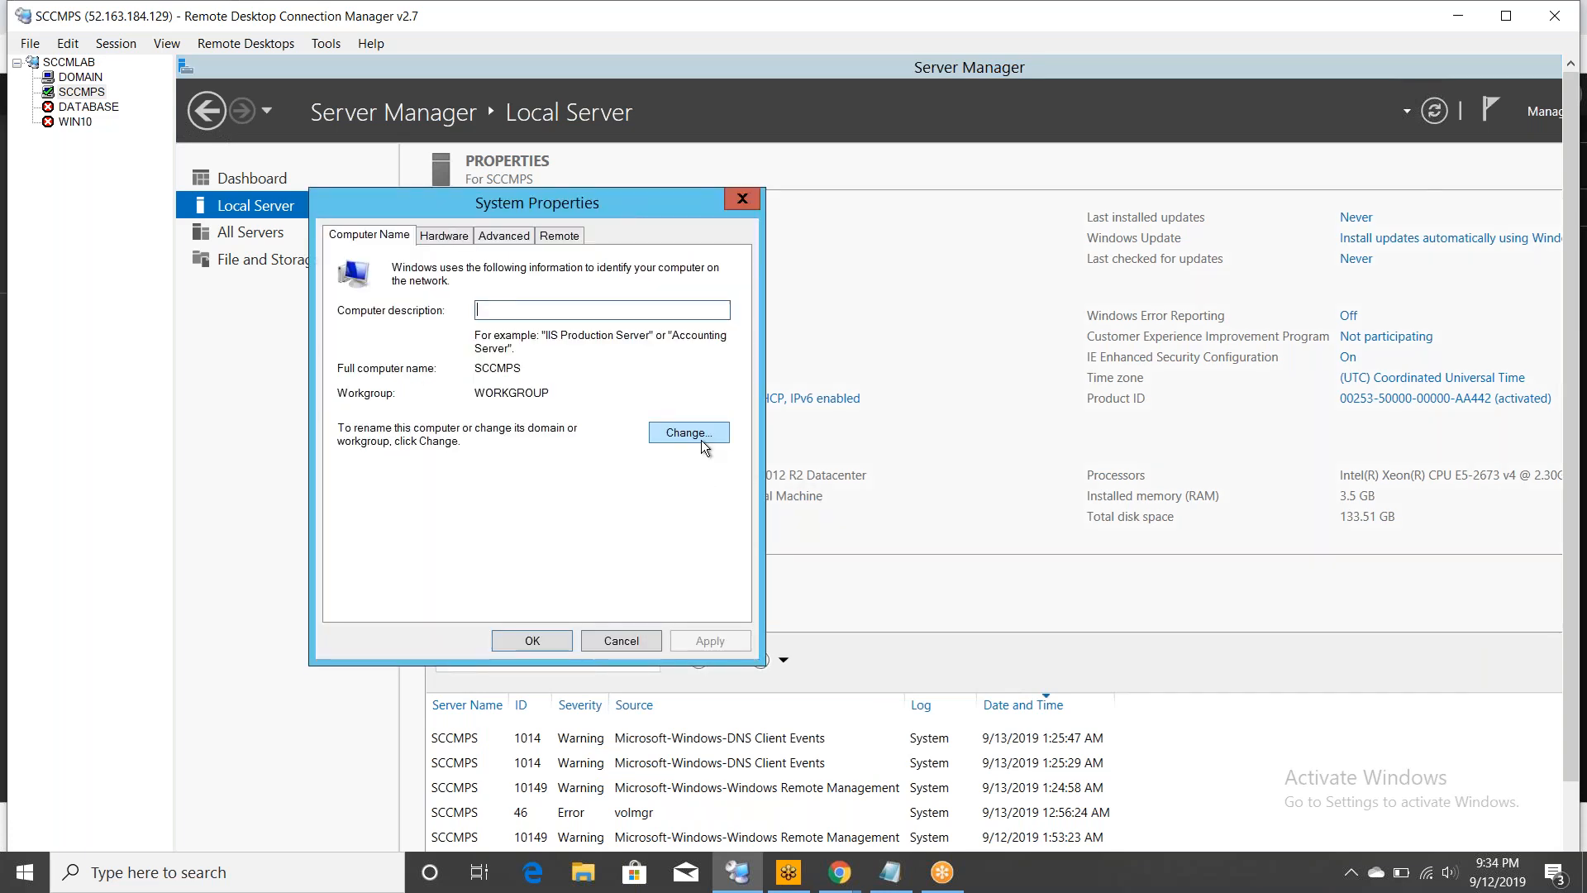
left_click(701, 438)
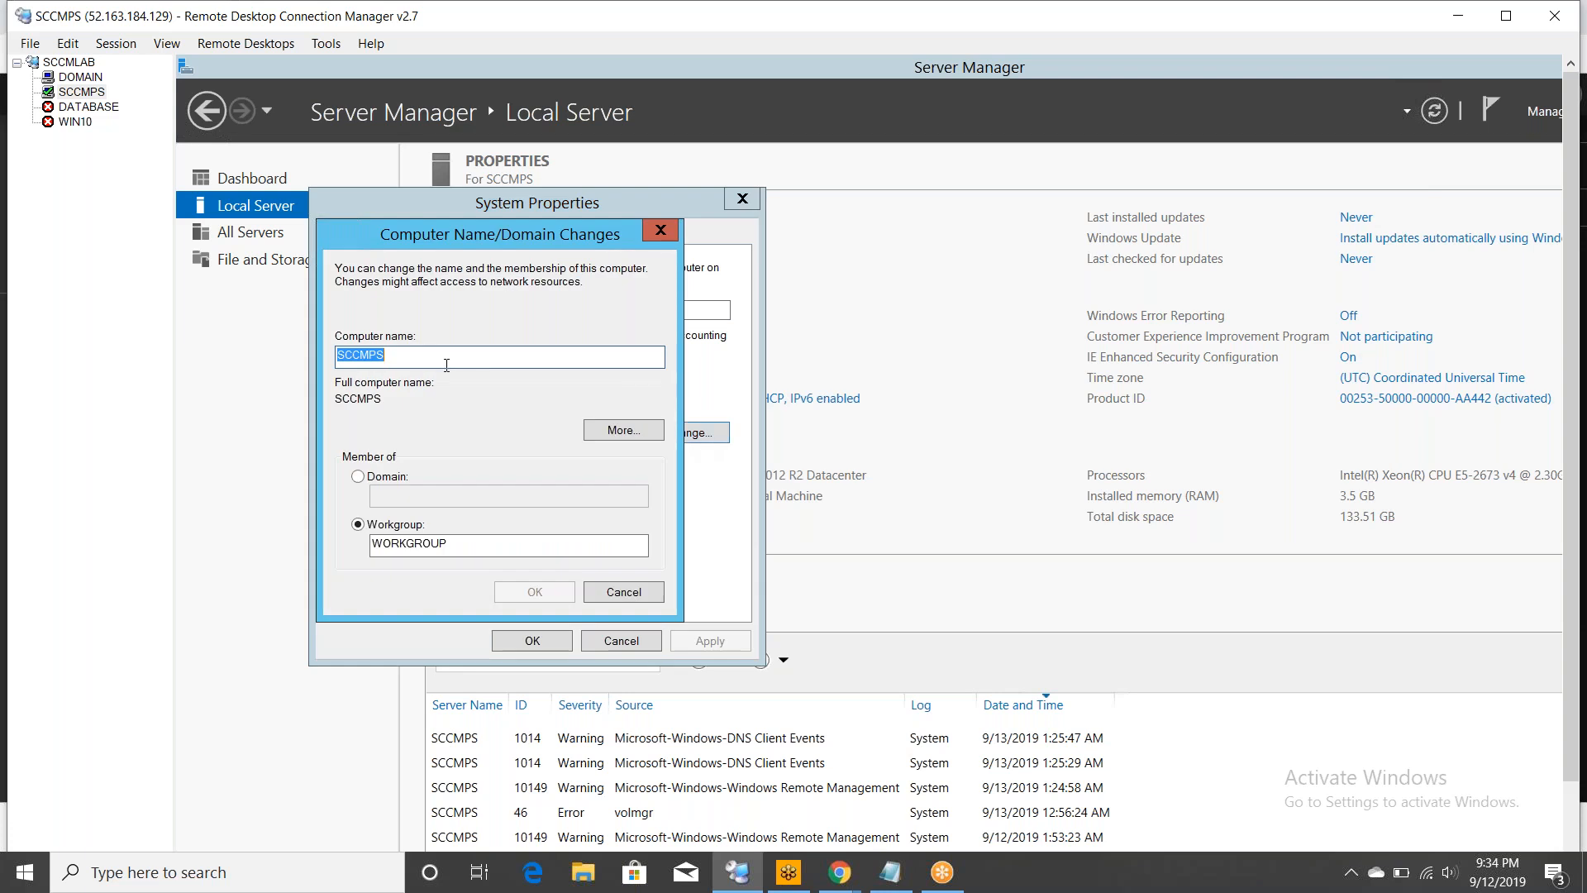
left_click(358, 477)
left_click(412, 494)
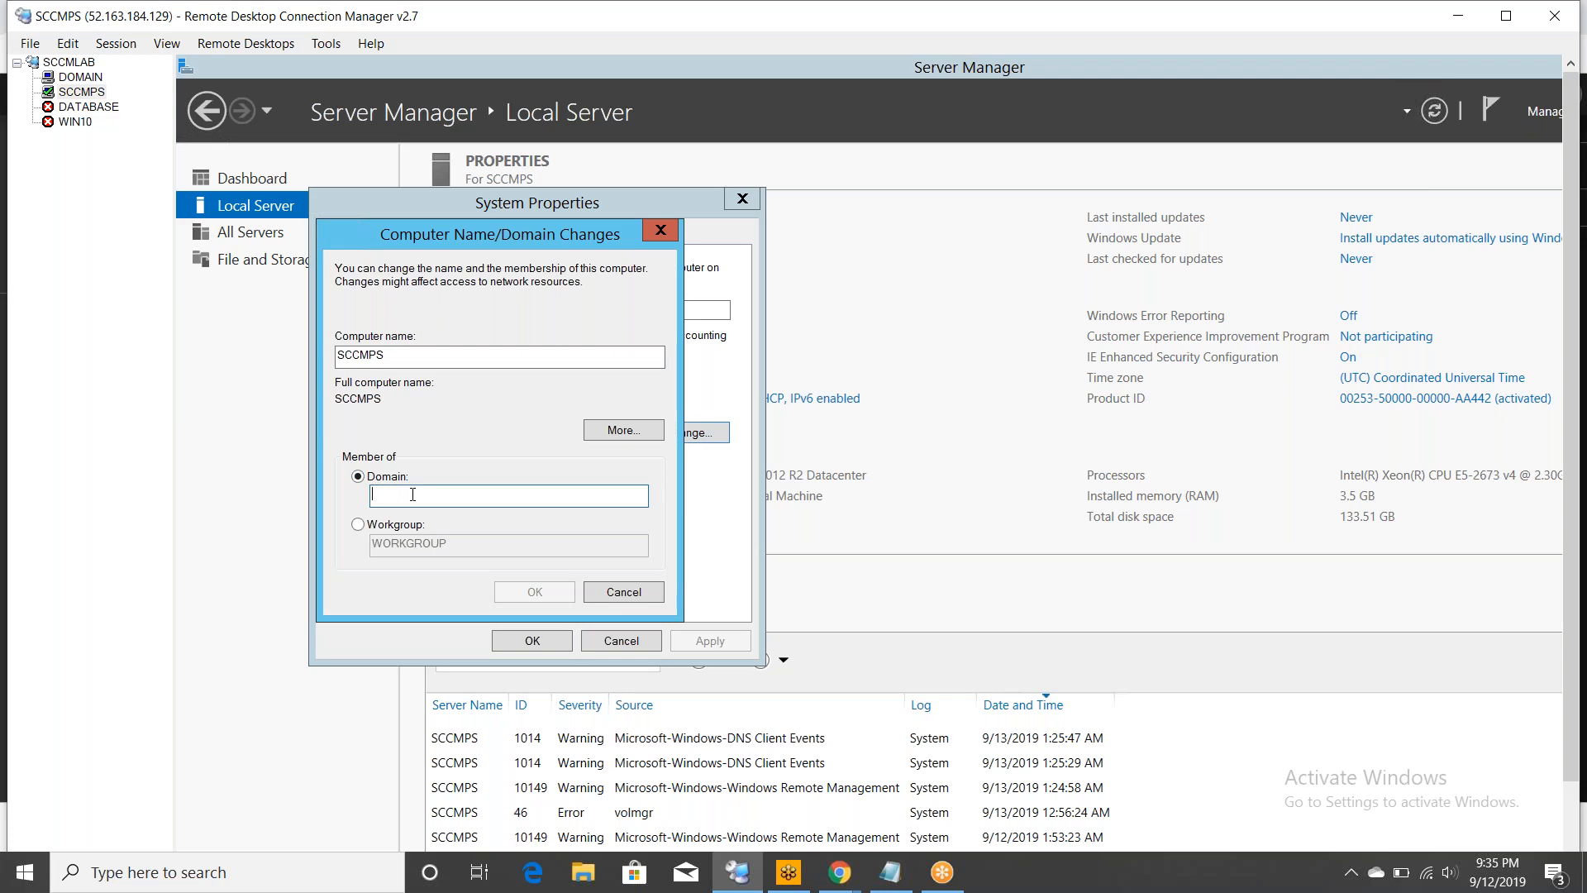
type("LA")
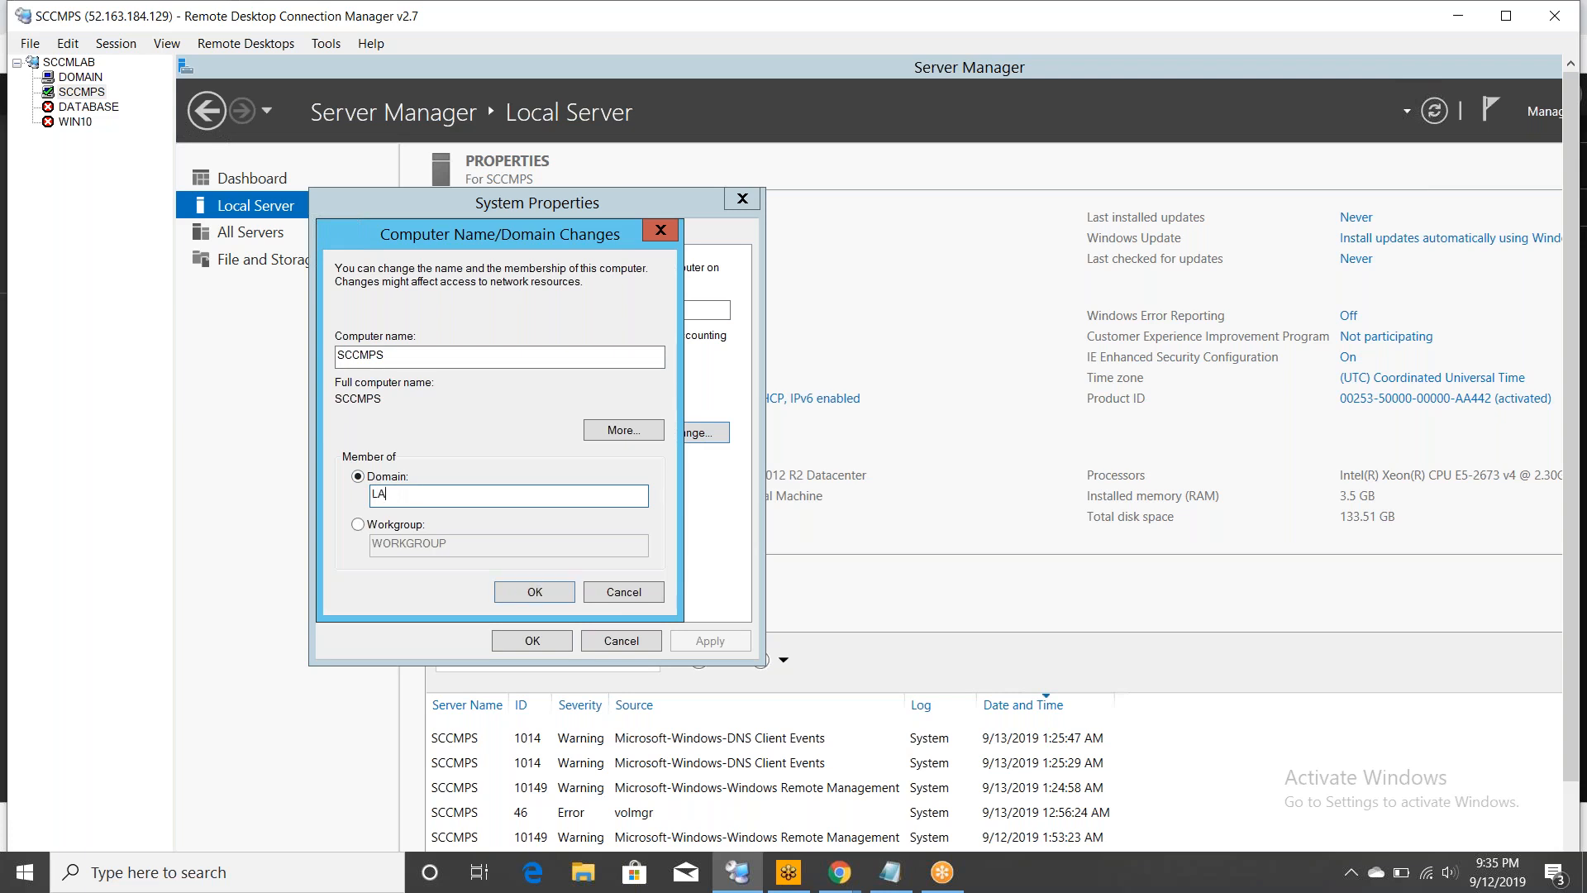
type("B>COM")
key("BackSpace")
type(".COM")
- Join LAB.COM using a domain account's credentials, acknowledge the welcome and restart messages, and restart SCCMPS
left_click(544, 593)
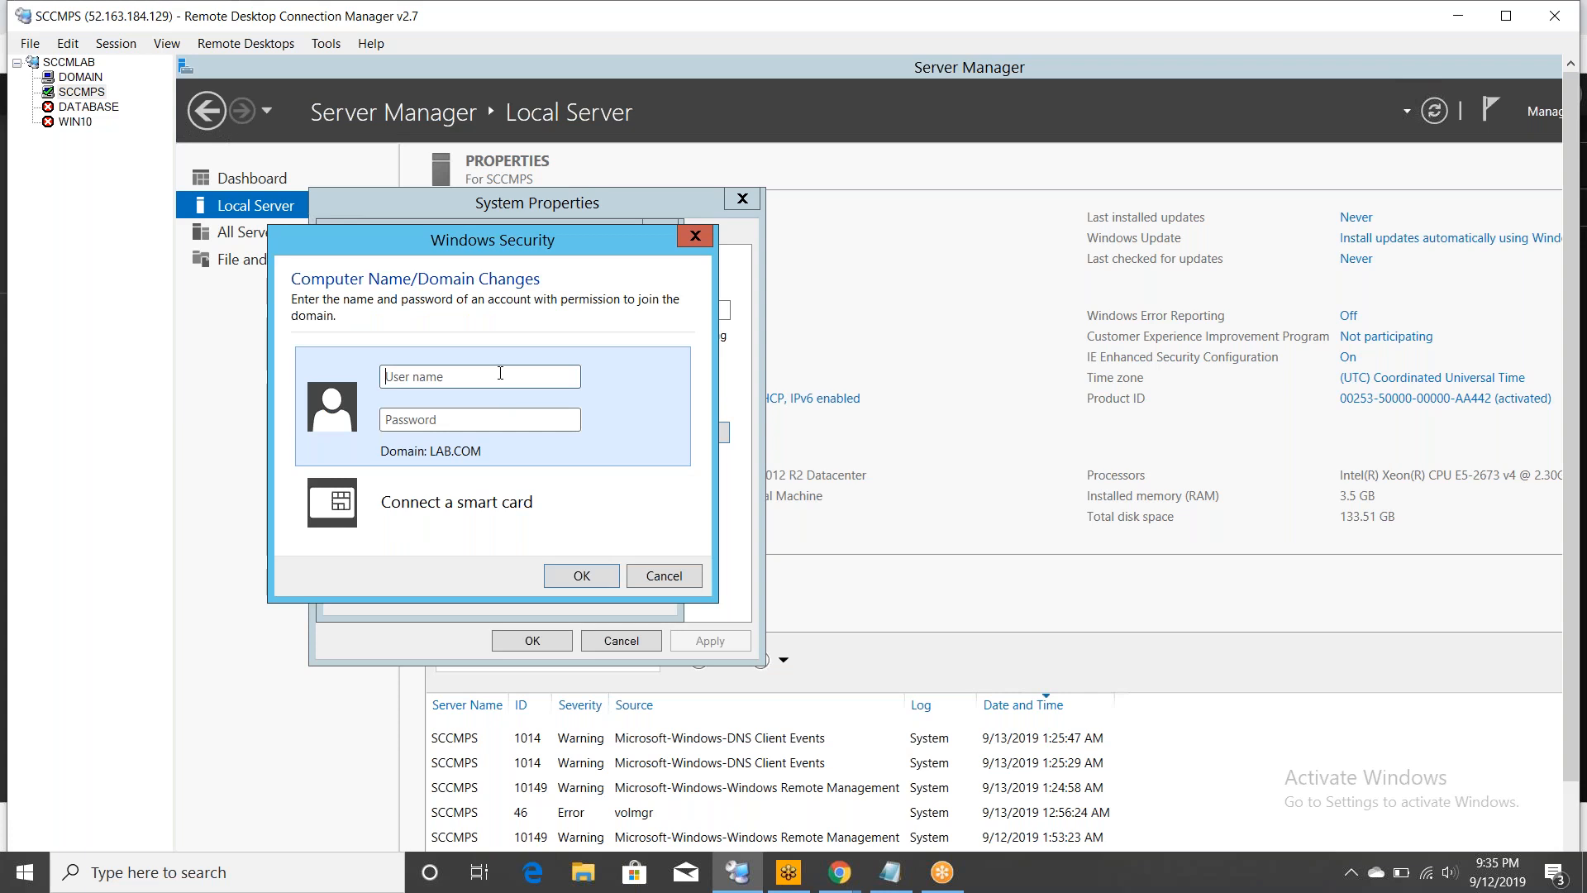
type("arfat")
key("Tab")
type("••••••")
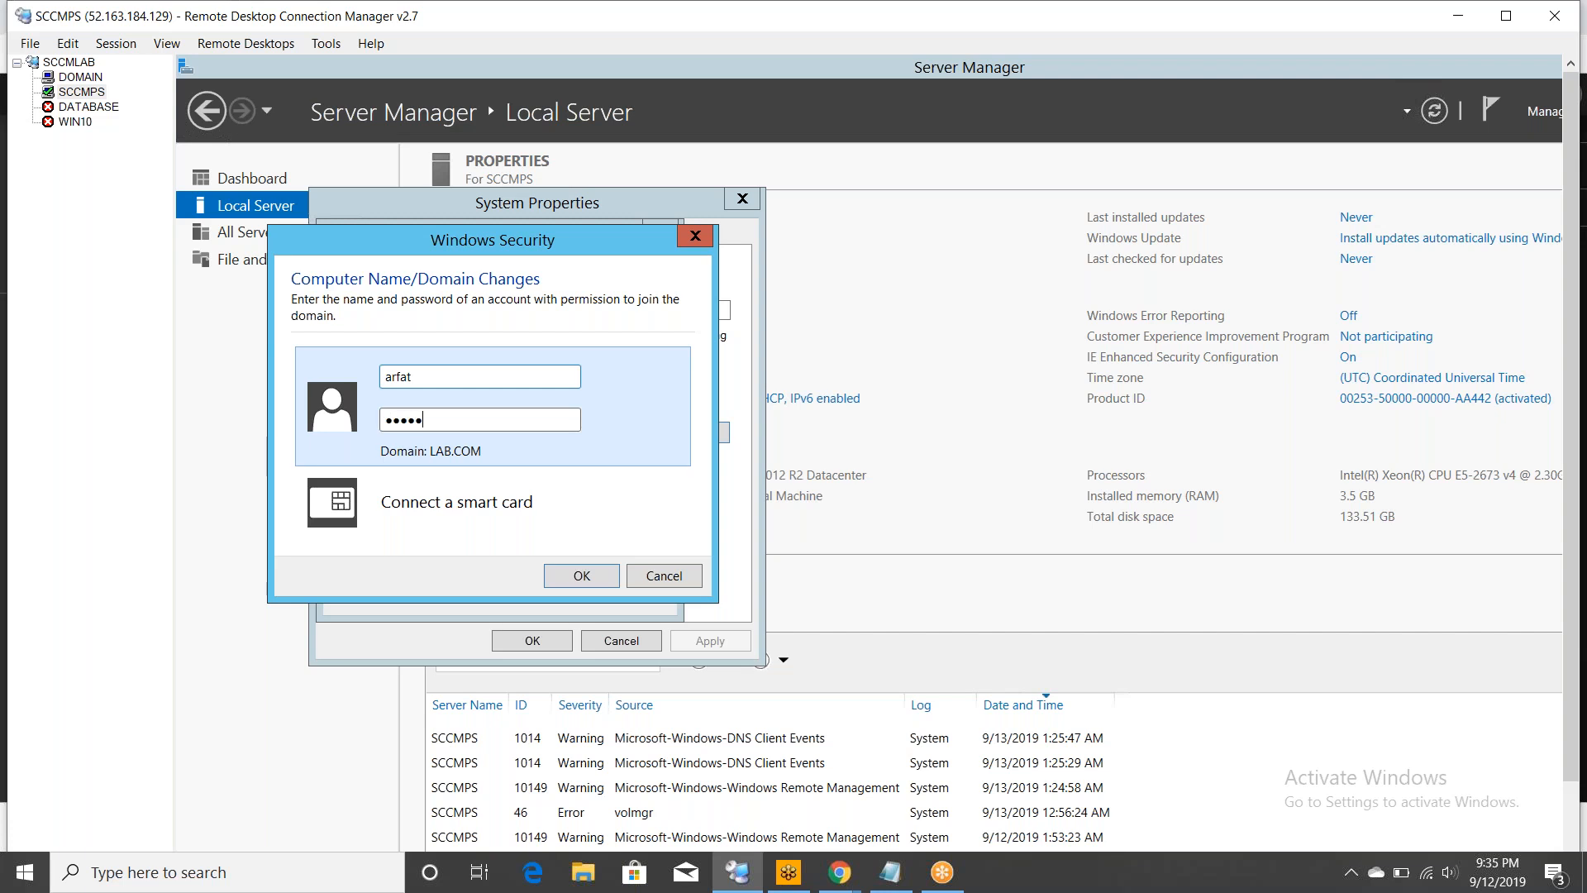
type("••••••••")
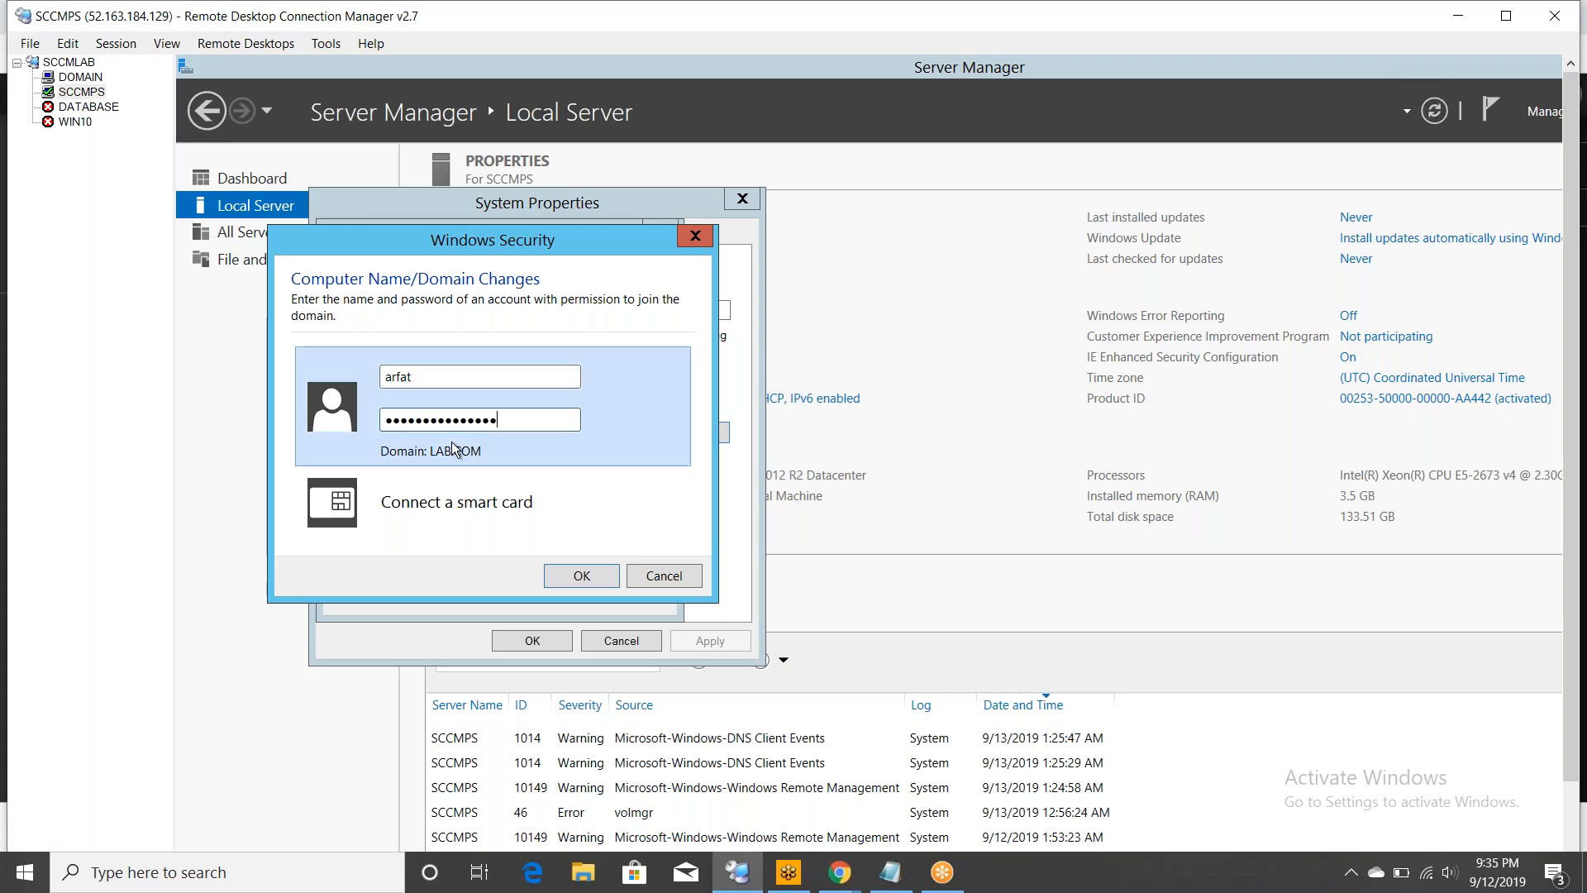
left_click(580, 576)
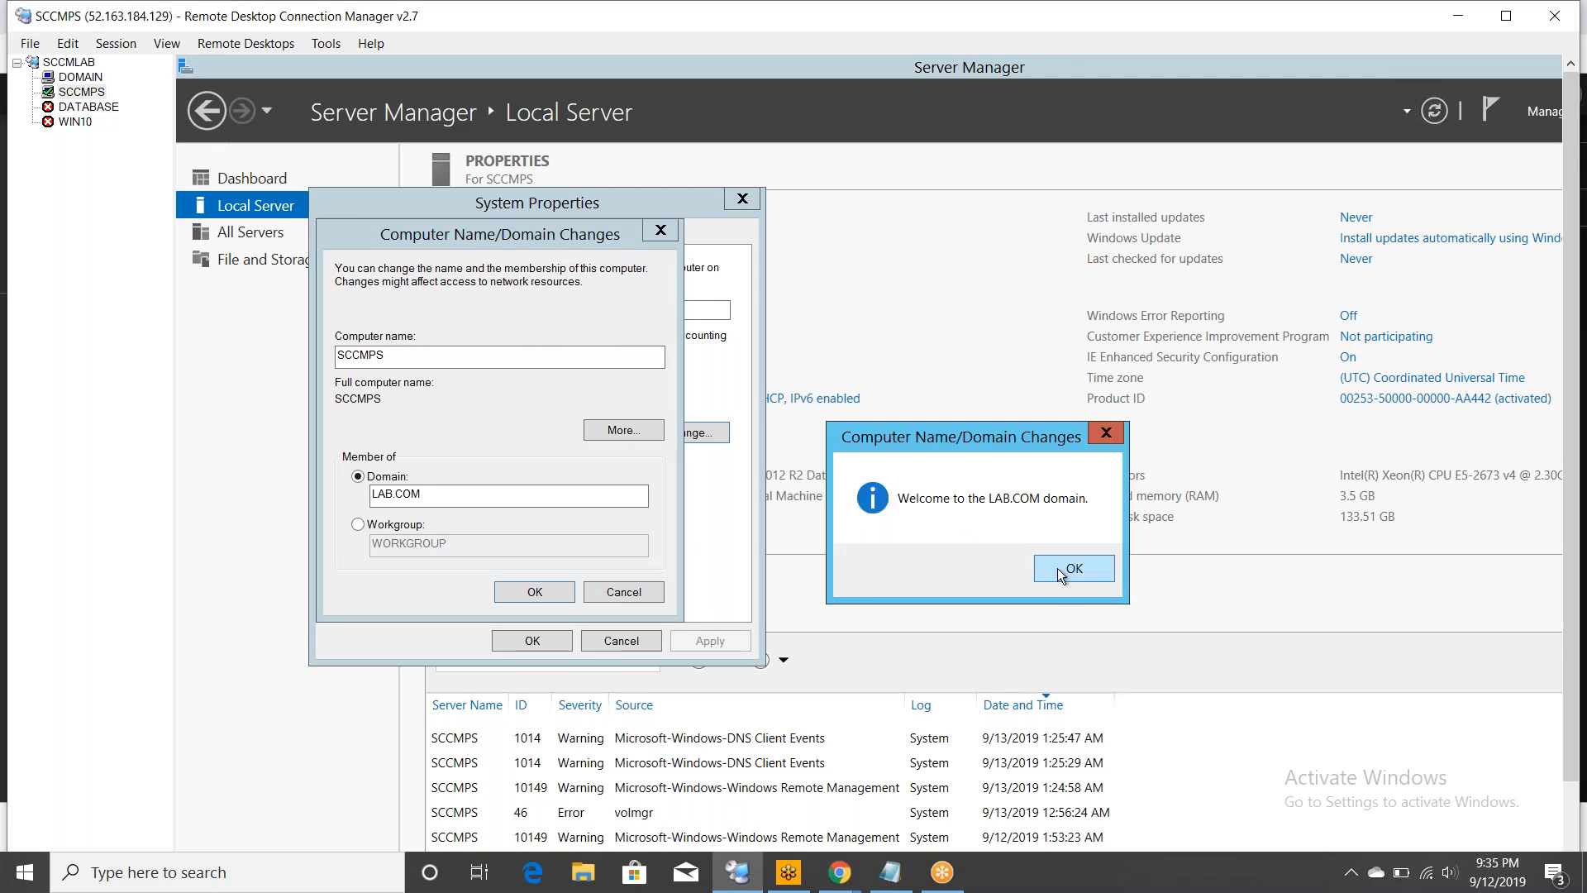
left_click(1058, 568)
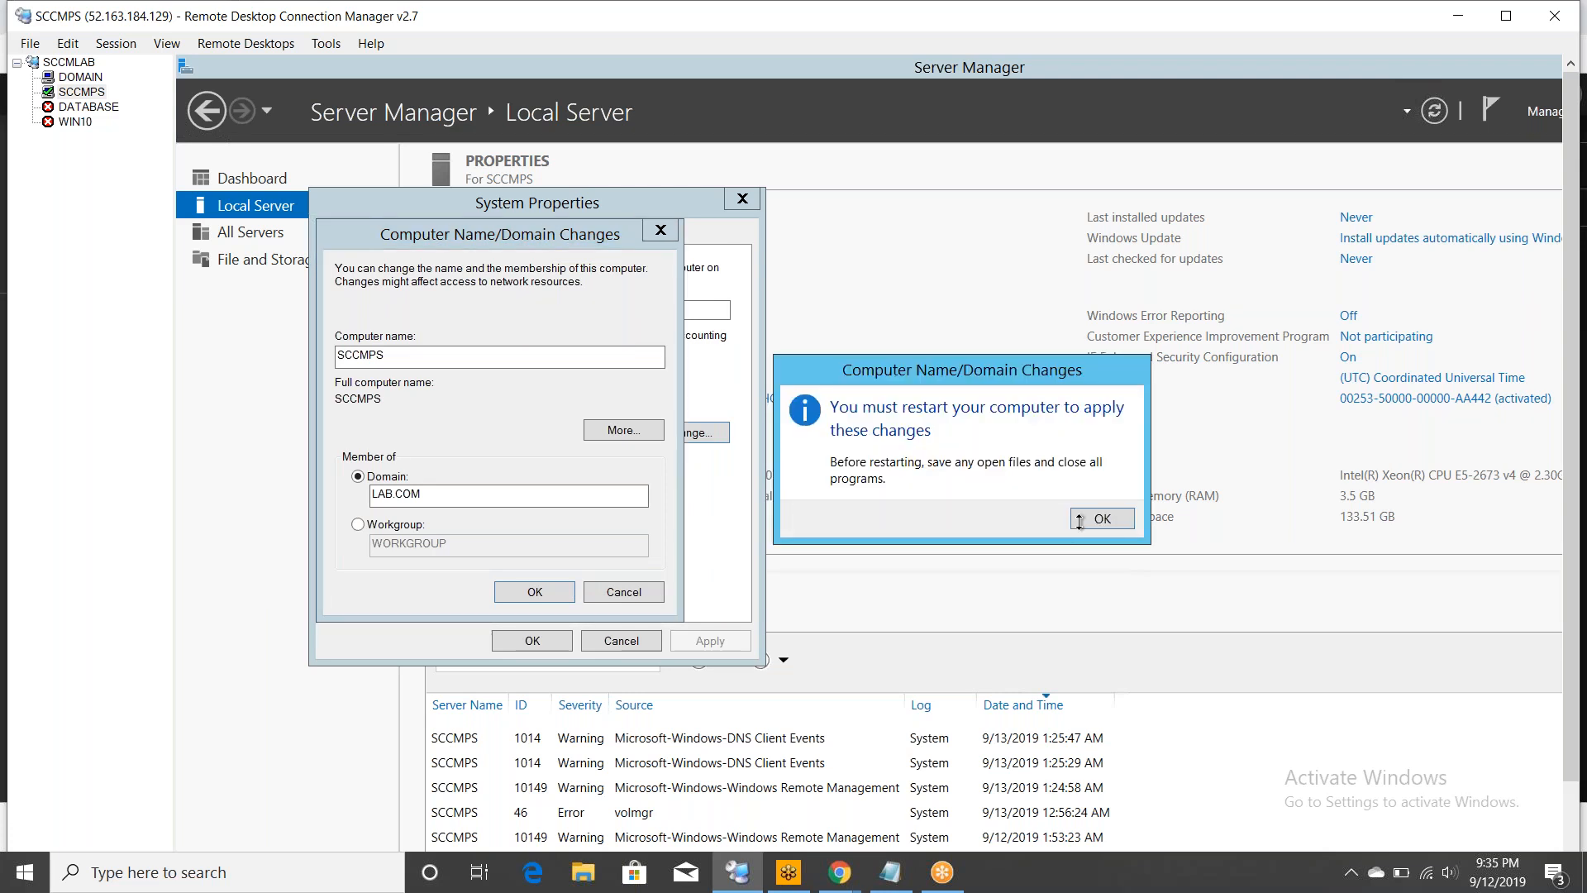
left_click(1092, 518)
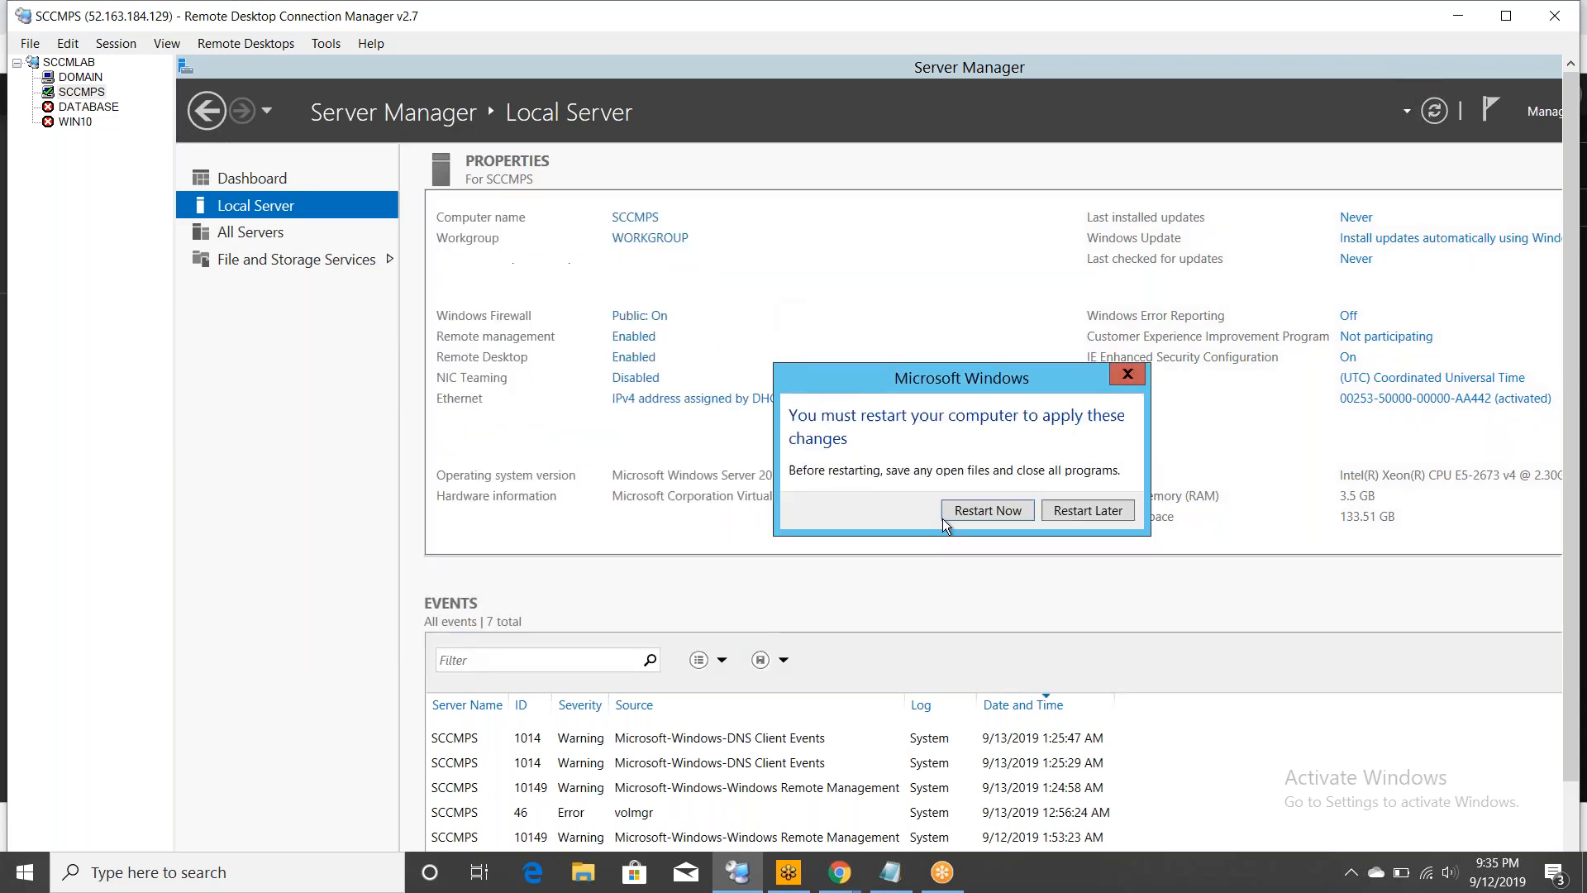
left_click(969, 510)
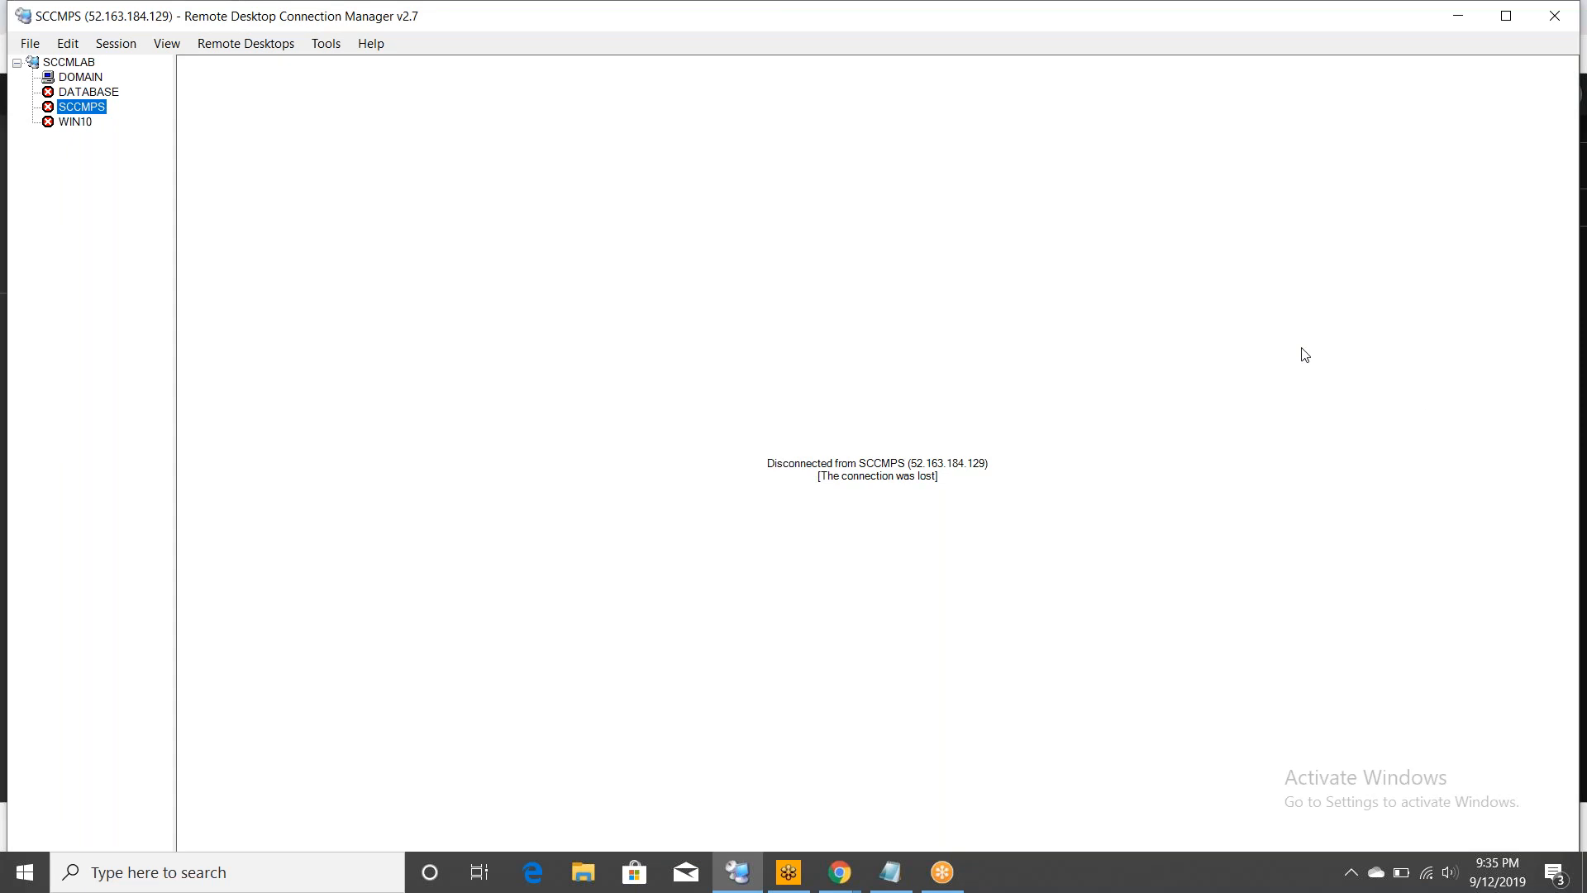
- Connect to the WIN10 server from its entry in the server tree
right_click(80, 123)
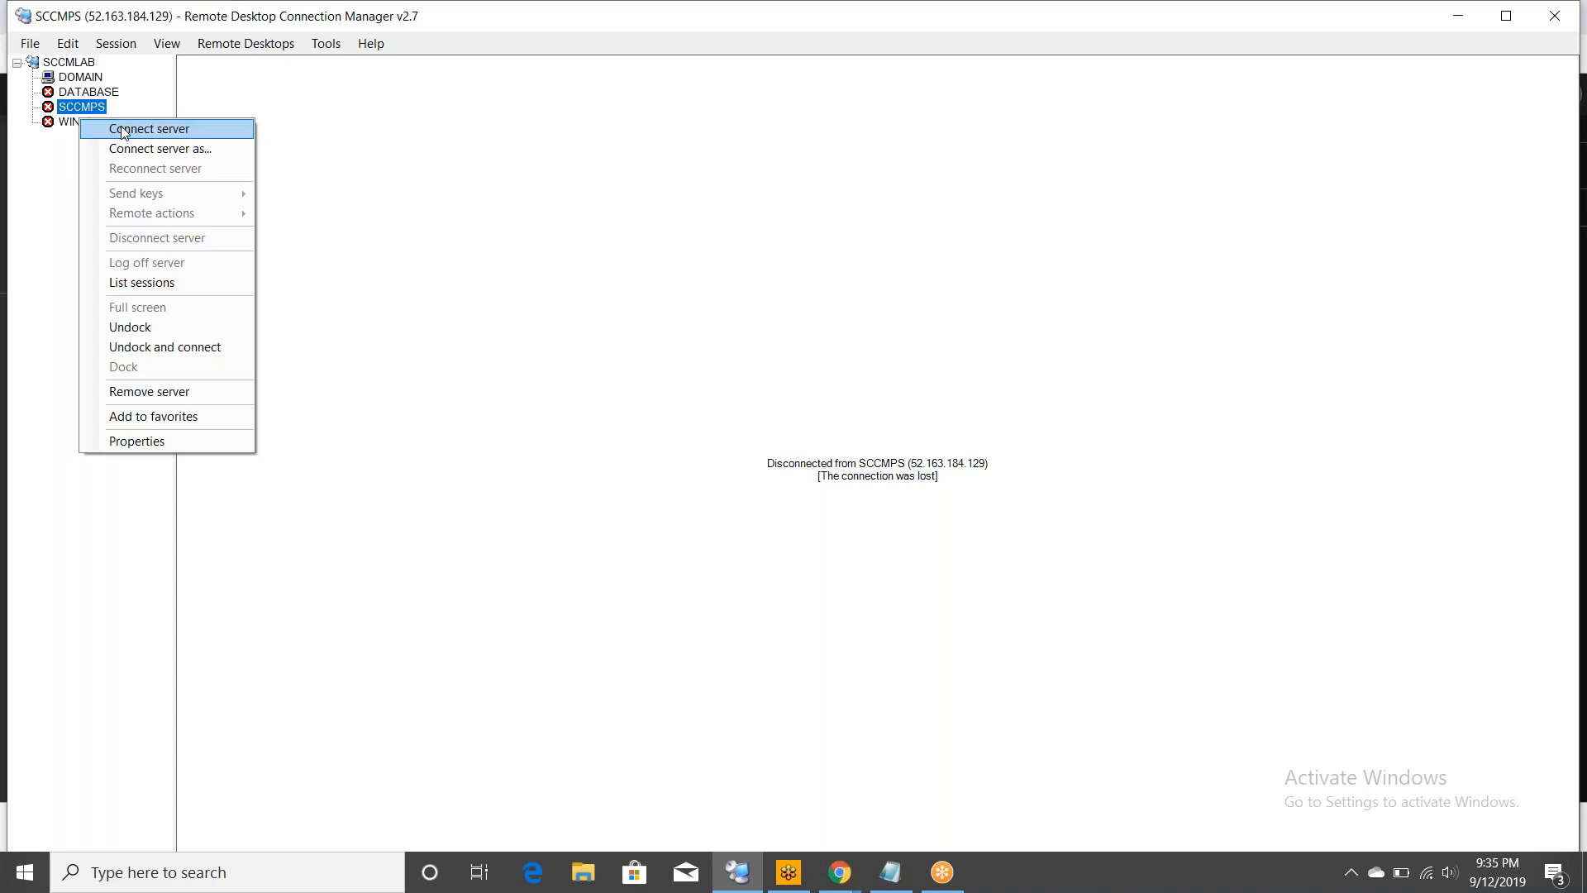
left_click(57, 185)
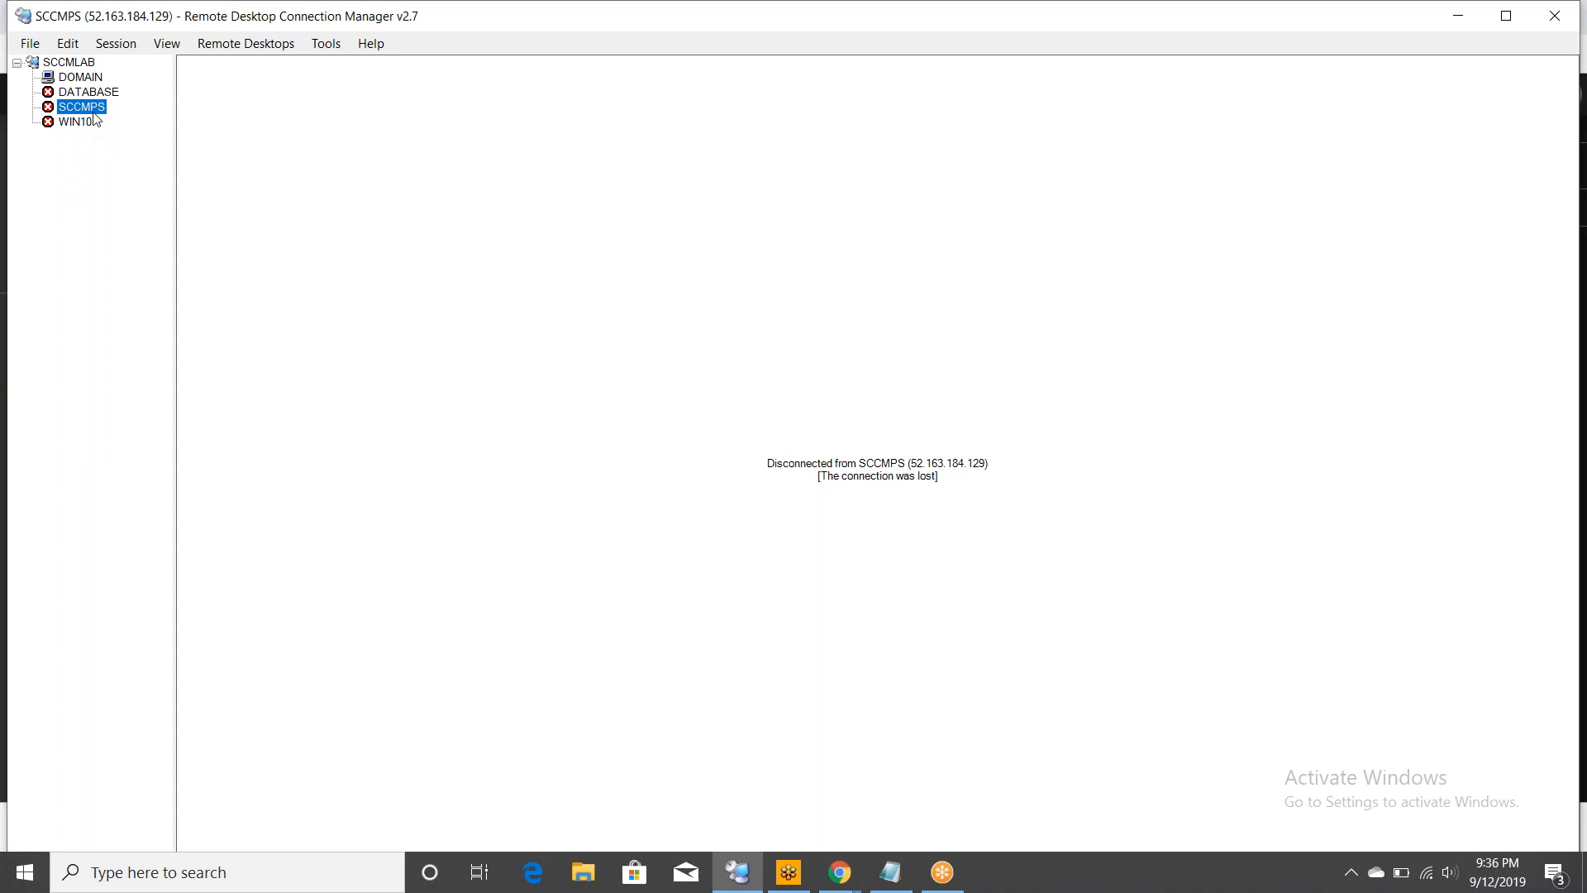
right_click(66, 122)
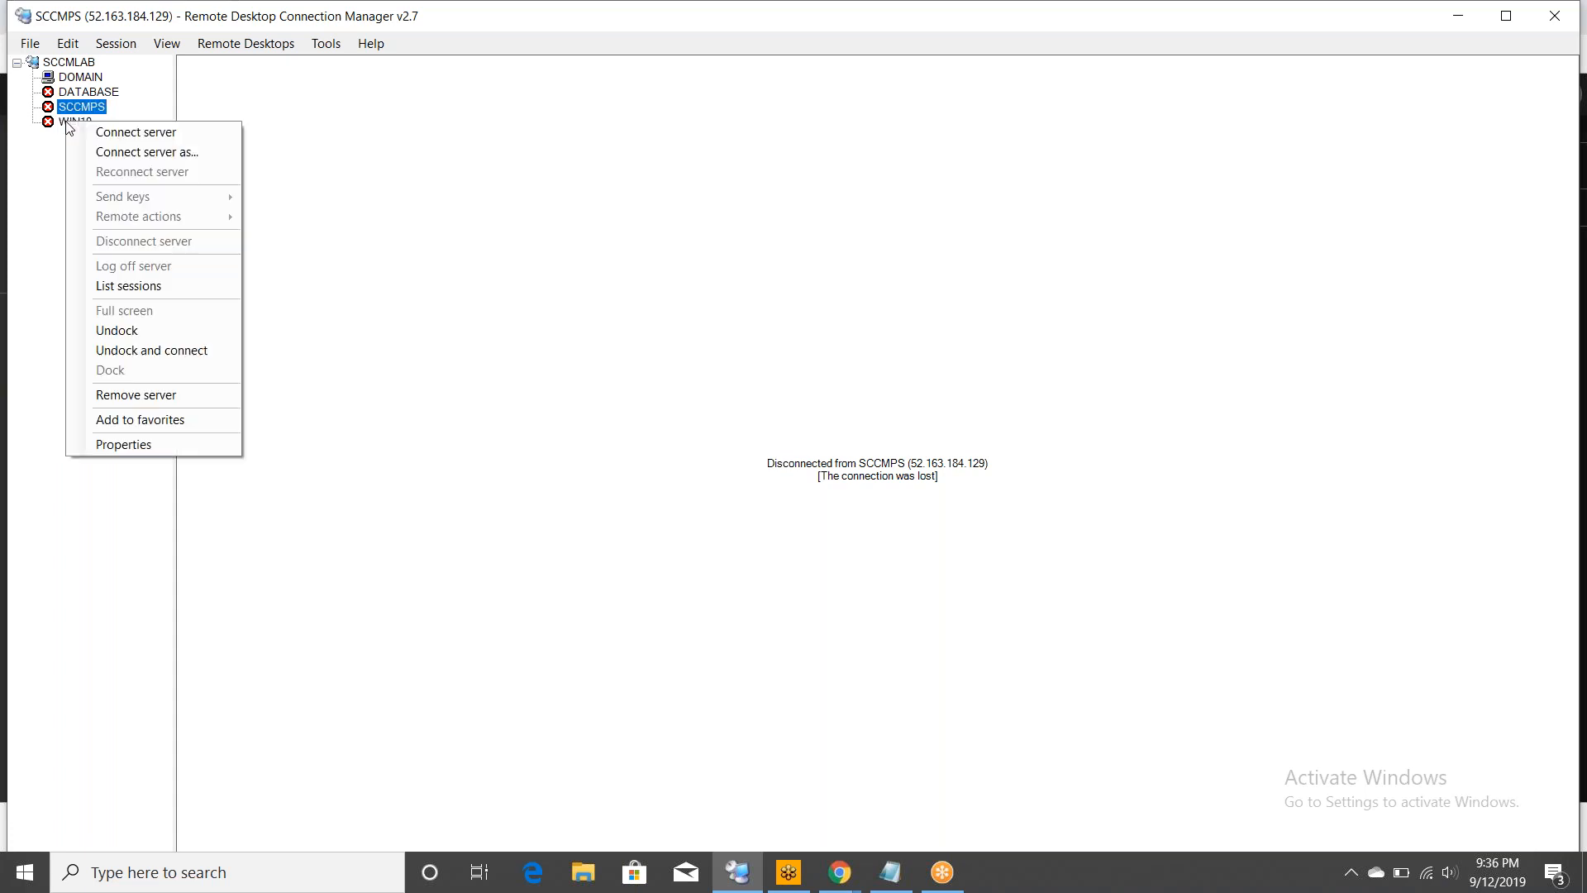
left_click(104, 139)
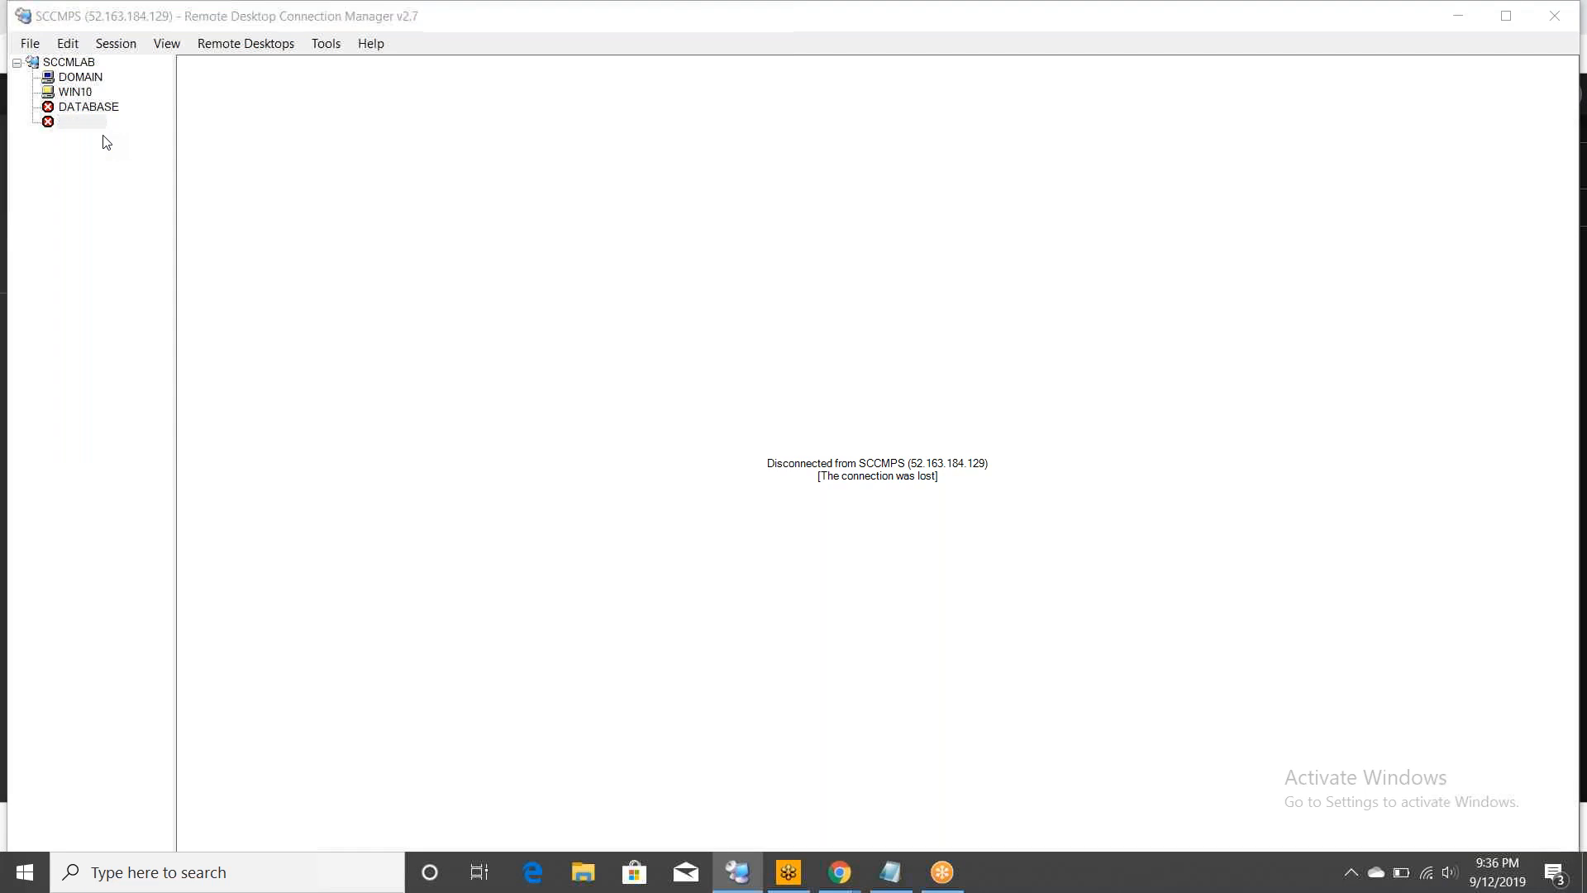
- Sign in to WIN10 with a different account's credentials, accept the certificate, and show its desktop
left_click(544, 228)
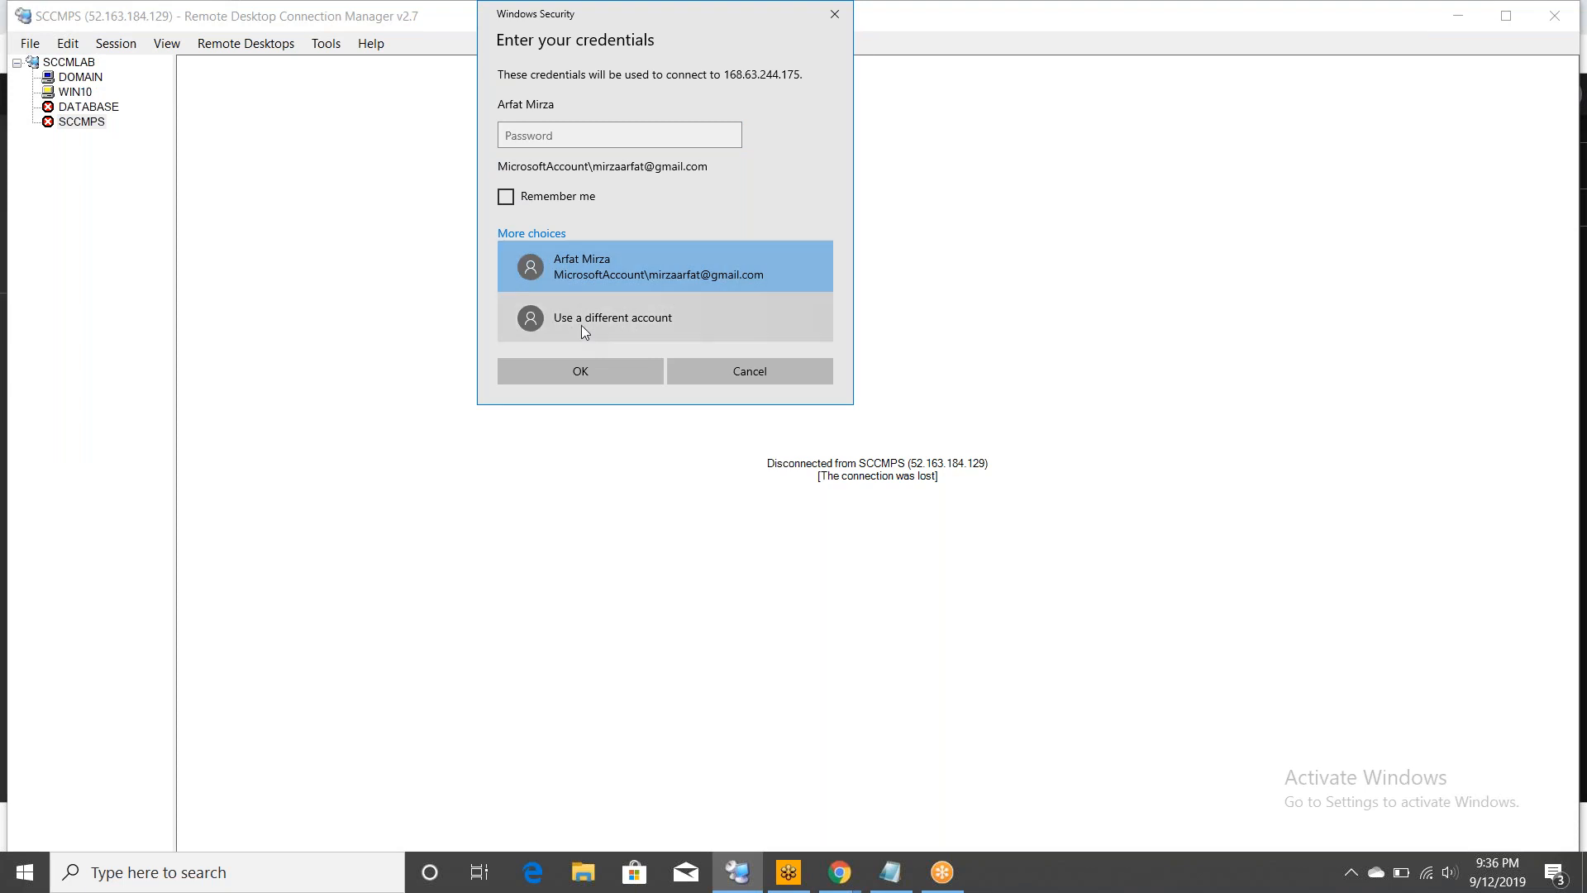
left_click(582, 316)
type("arfat")
key("Tab")
type("****")
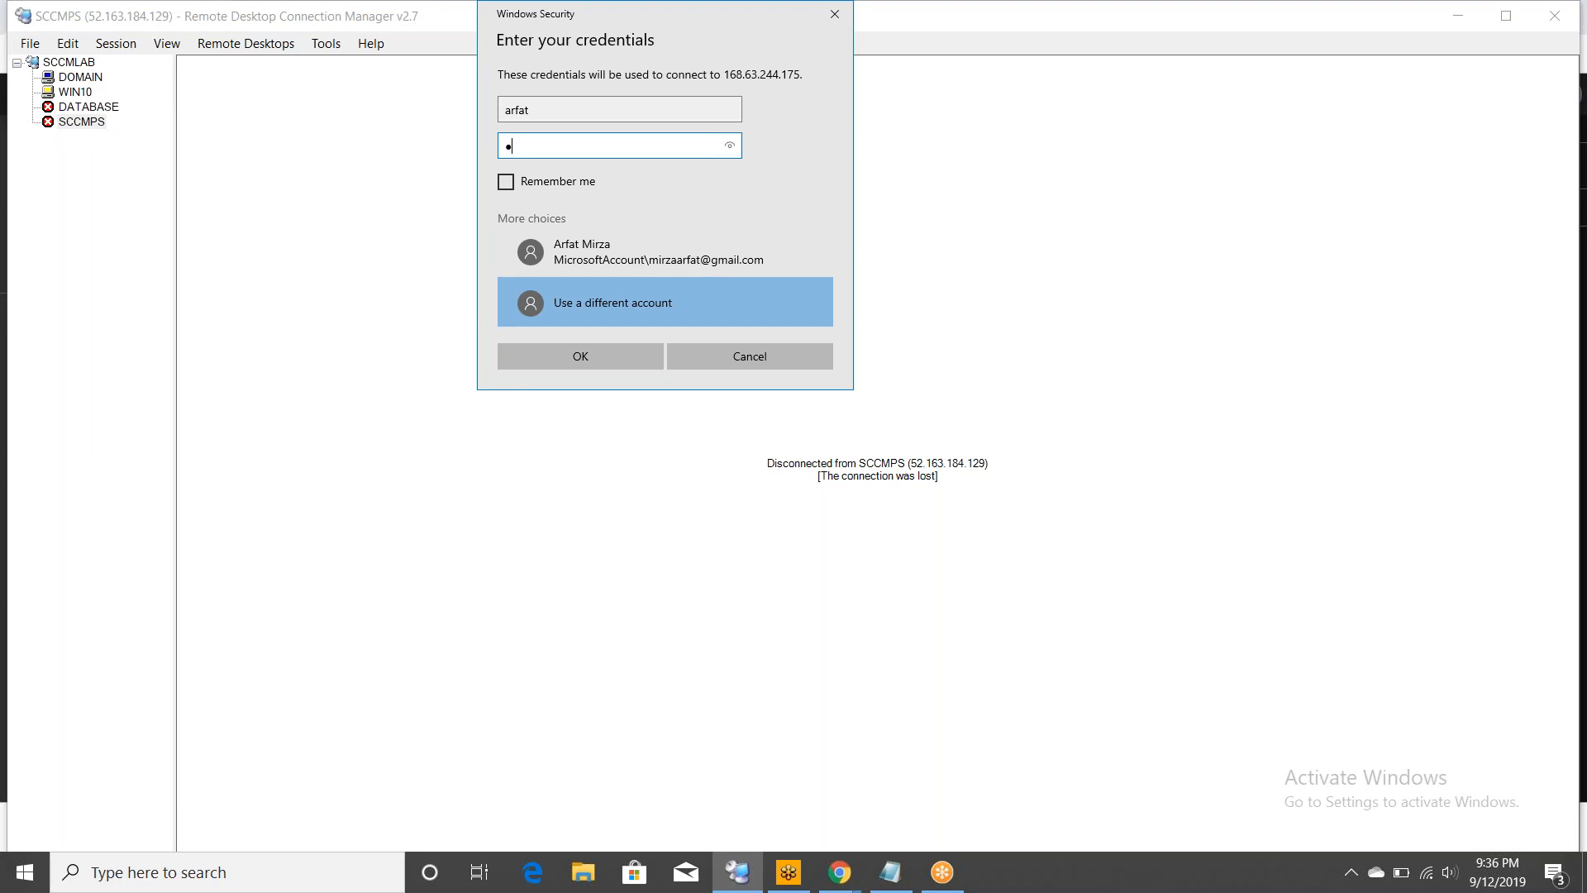
key("BackSpace")
key("BackSpace")
key("BackSpace")
key("BackSpace")
type("***************")
left_click(548, 345)
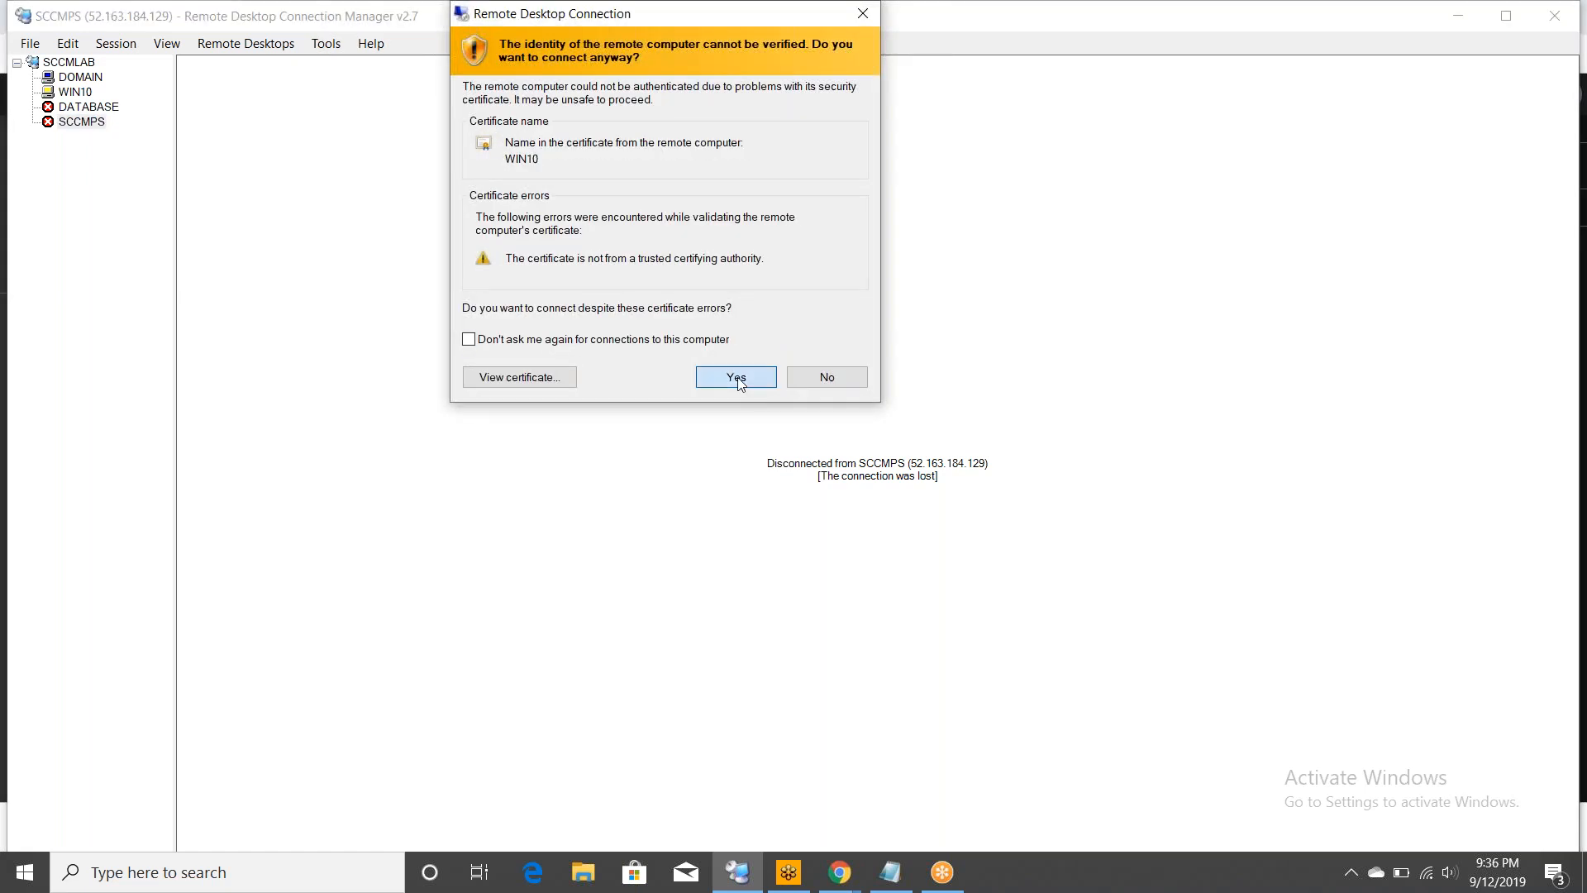
left_click(736, 376)
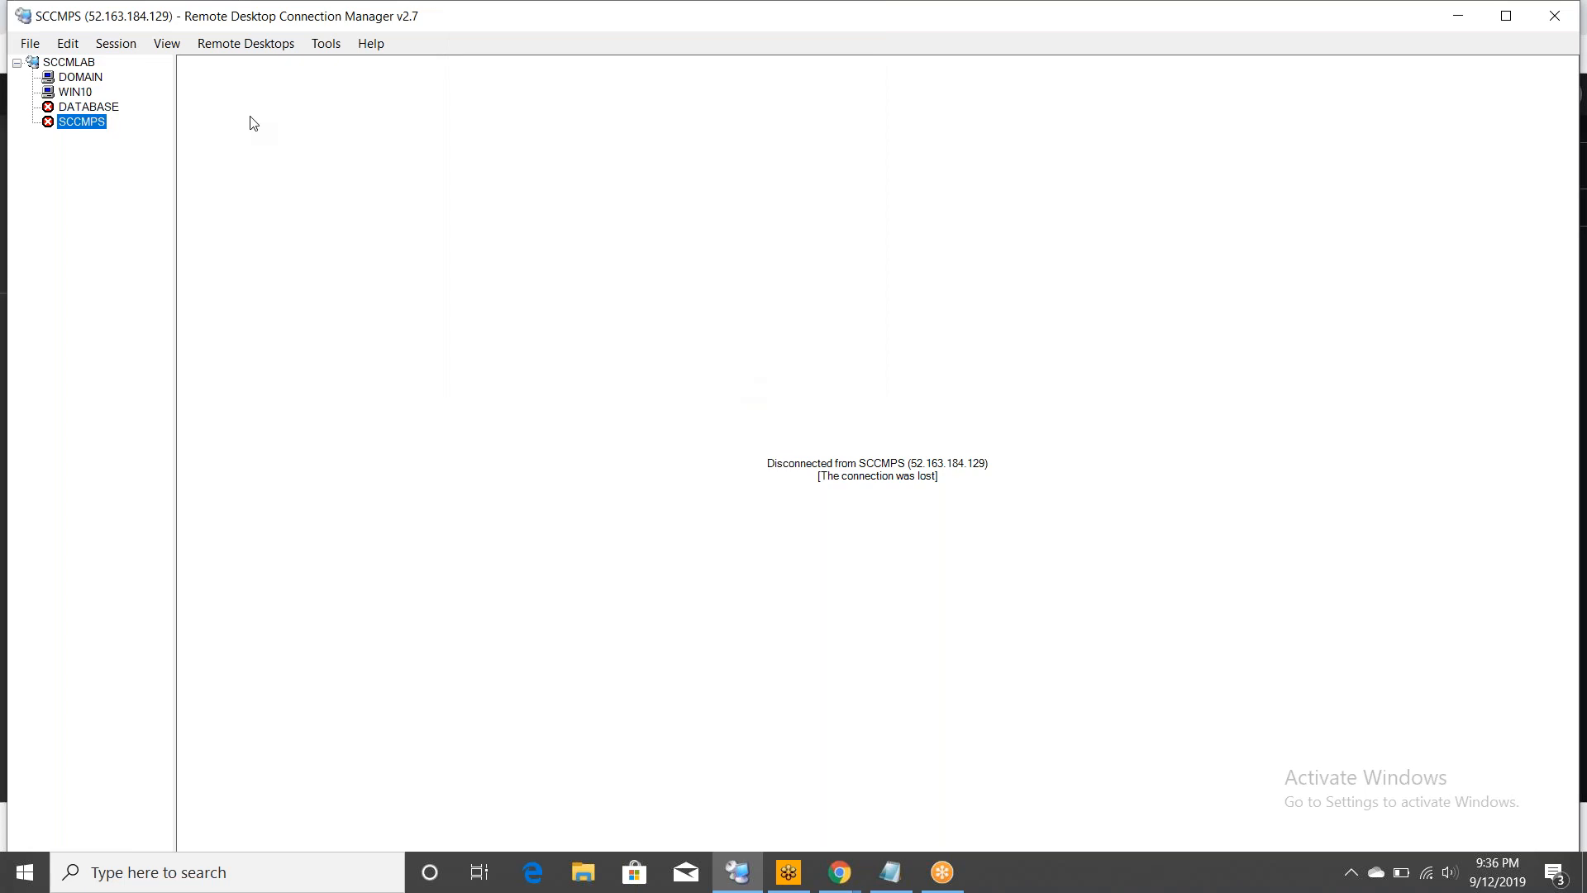
left_click(76, 93)
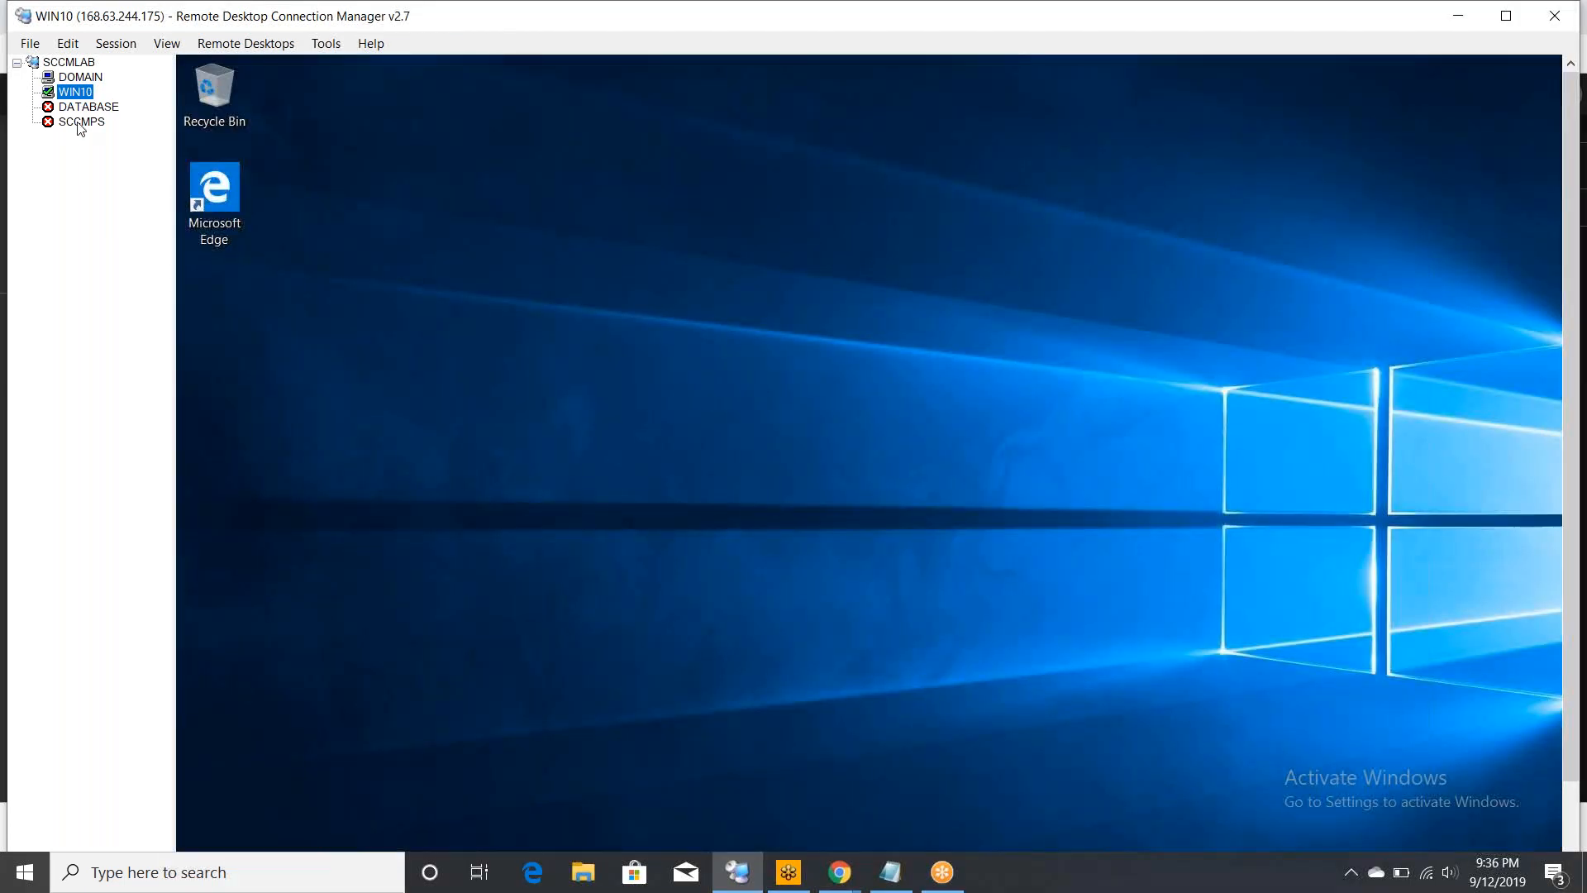
- Check the SCCMPS, DATABASE and DOMAIN sessions and dismiss DOMAIN's low-memory warning
left_click(80, 124)
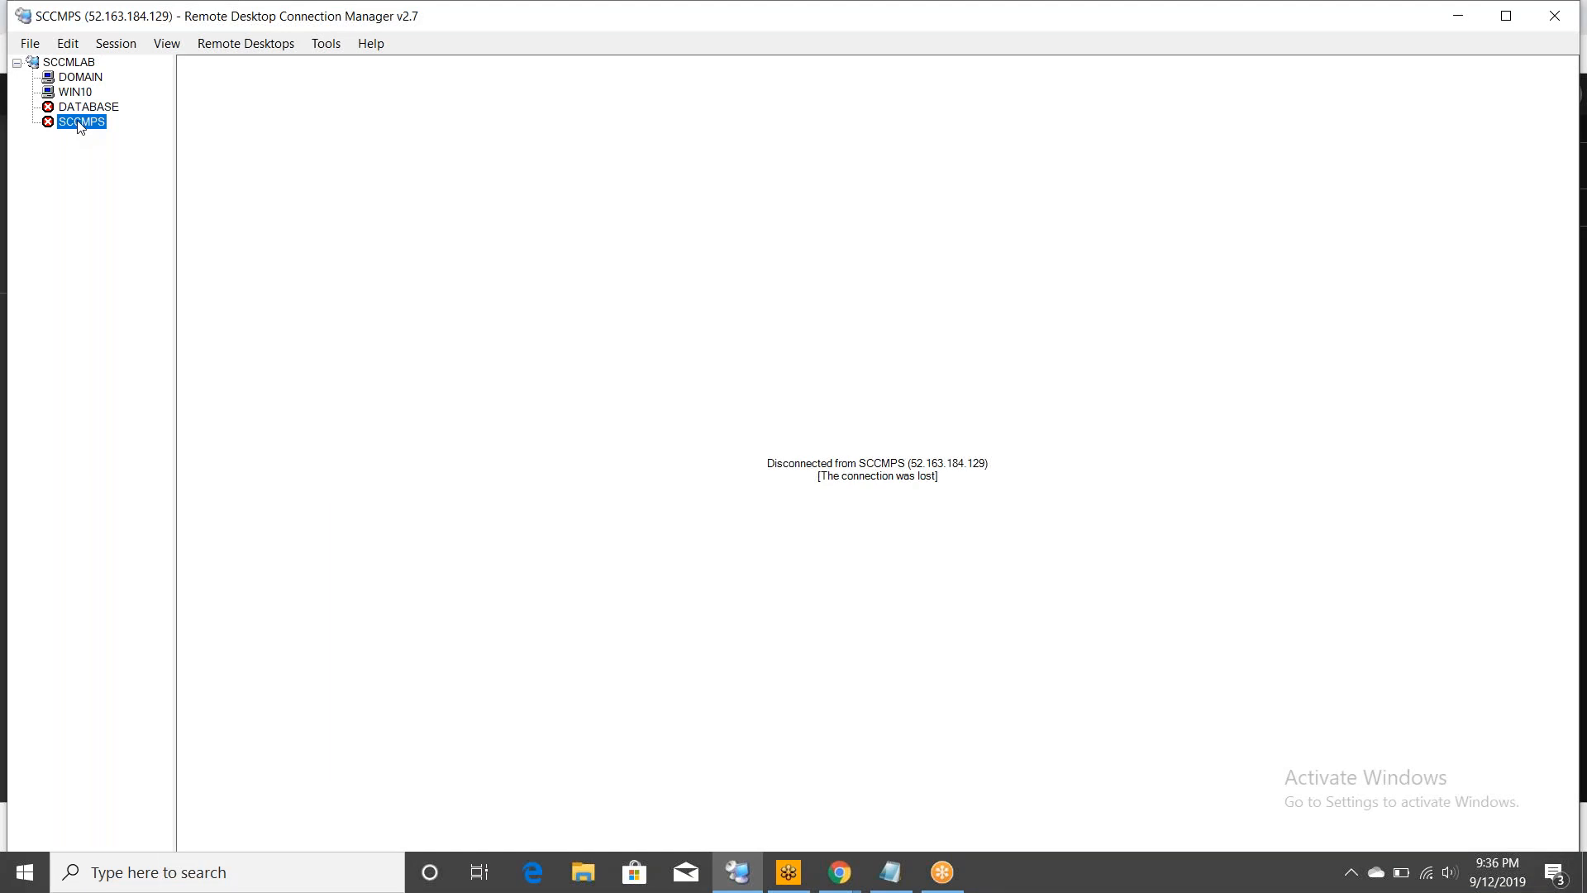
left_click(81, 109)
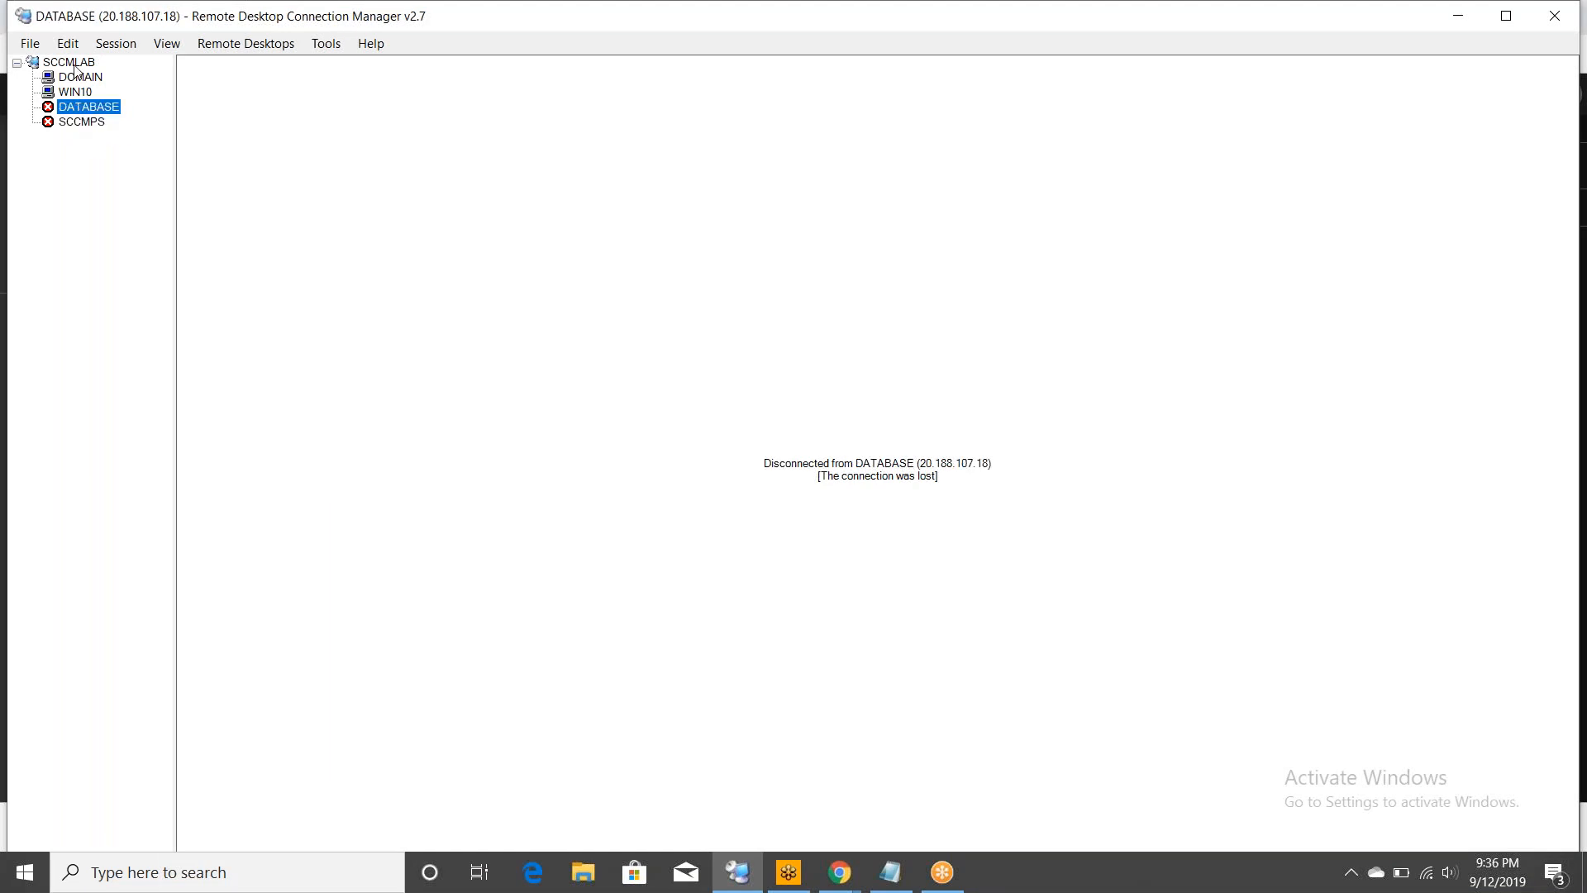
left_click(87, 79)
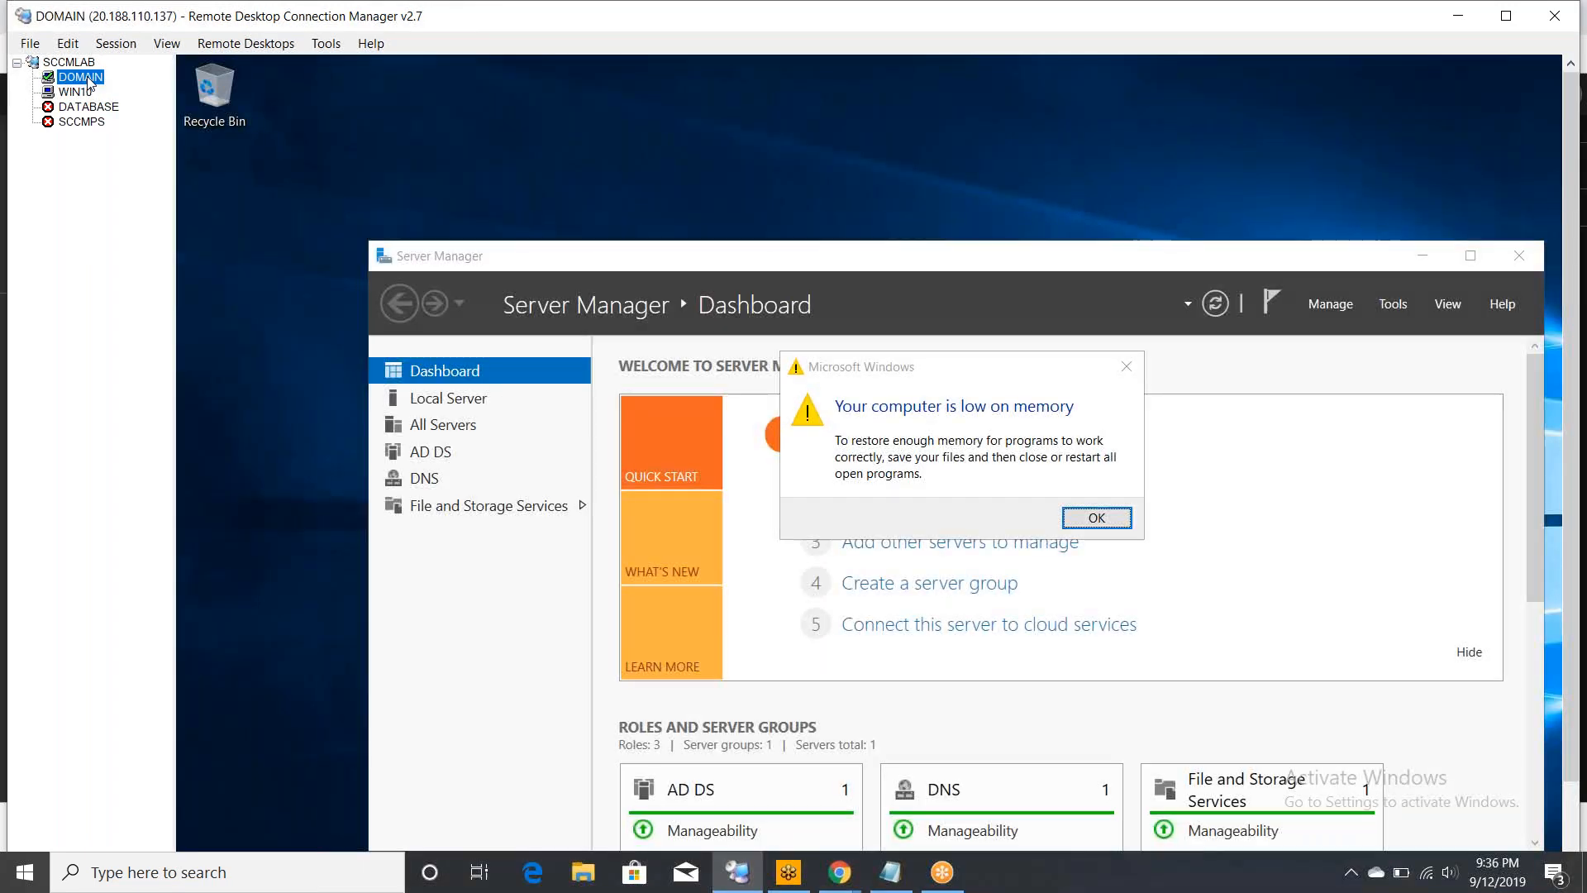
left_click(1126, 366)
left_click(1125, 366)
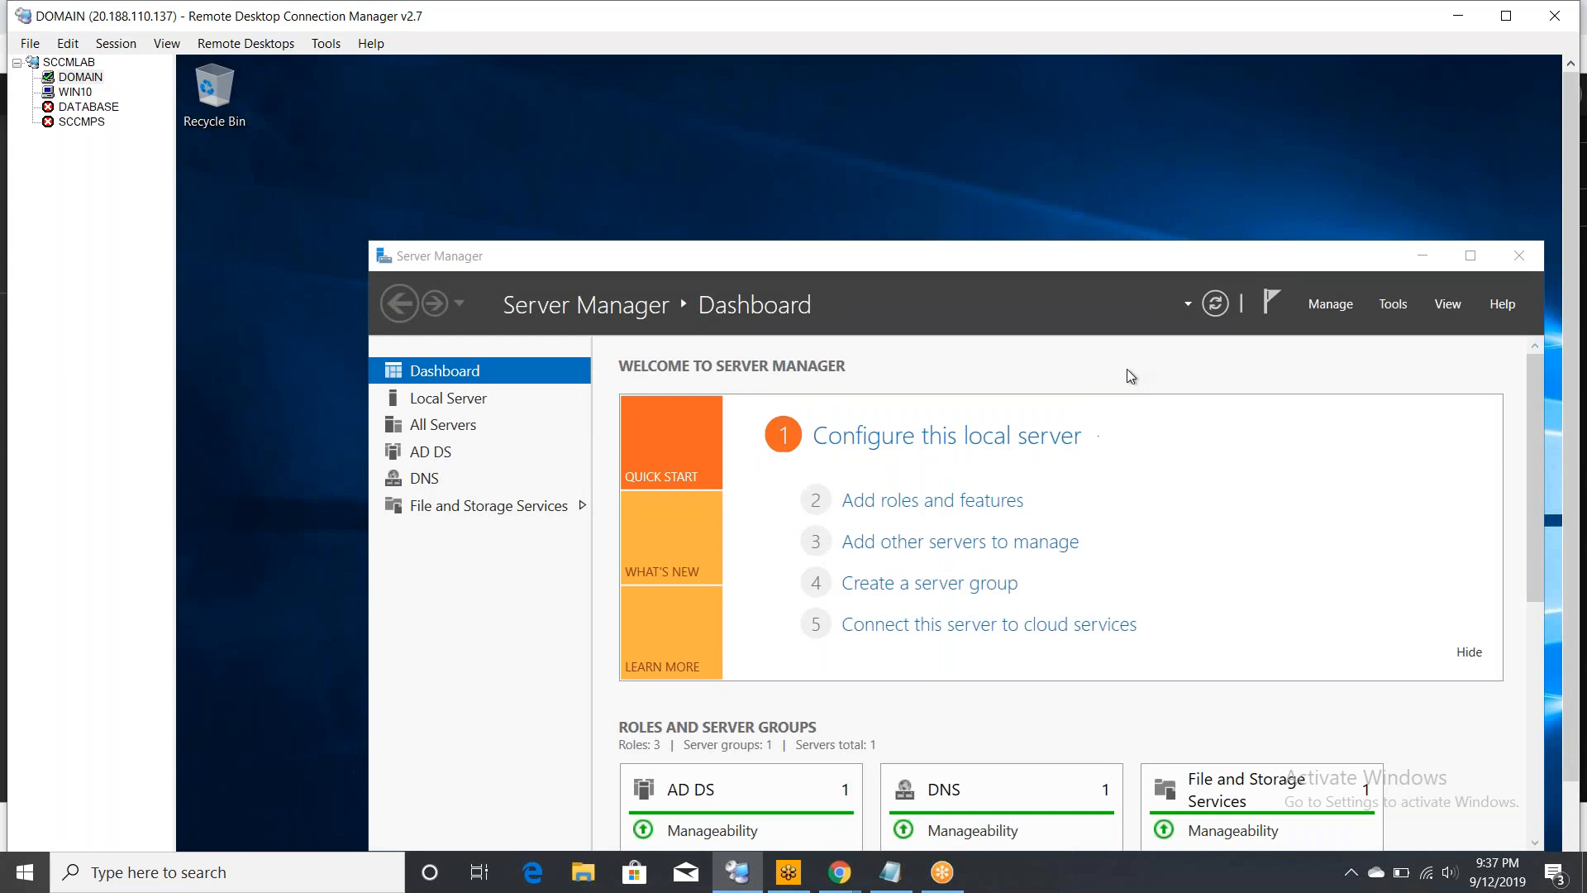
- Return to the WIN10 session and bring its full desktop and taskbar into view
left_click(76, 92)
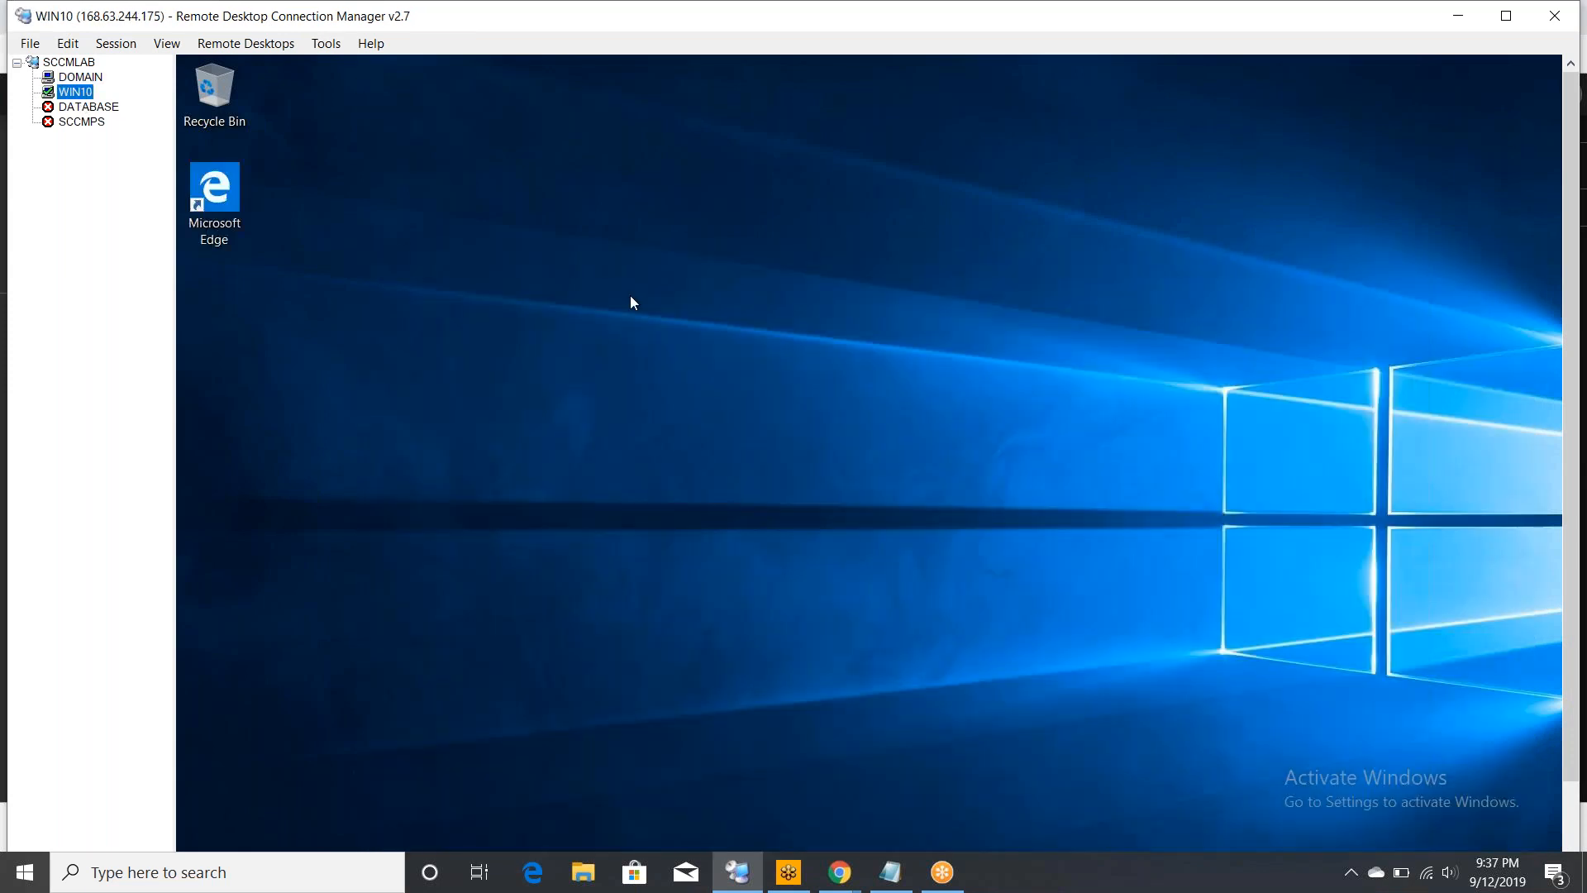
left_click(1566, 621)
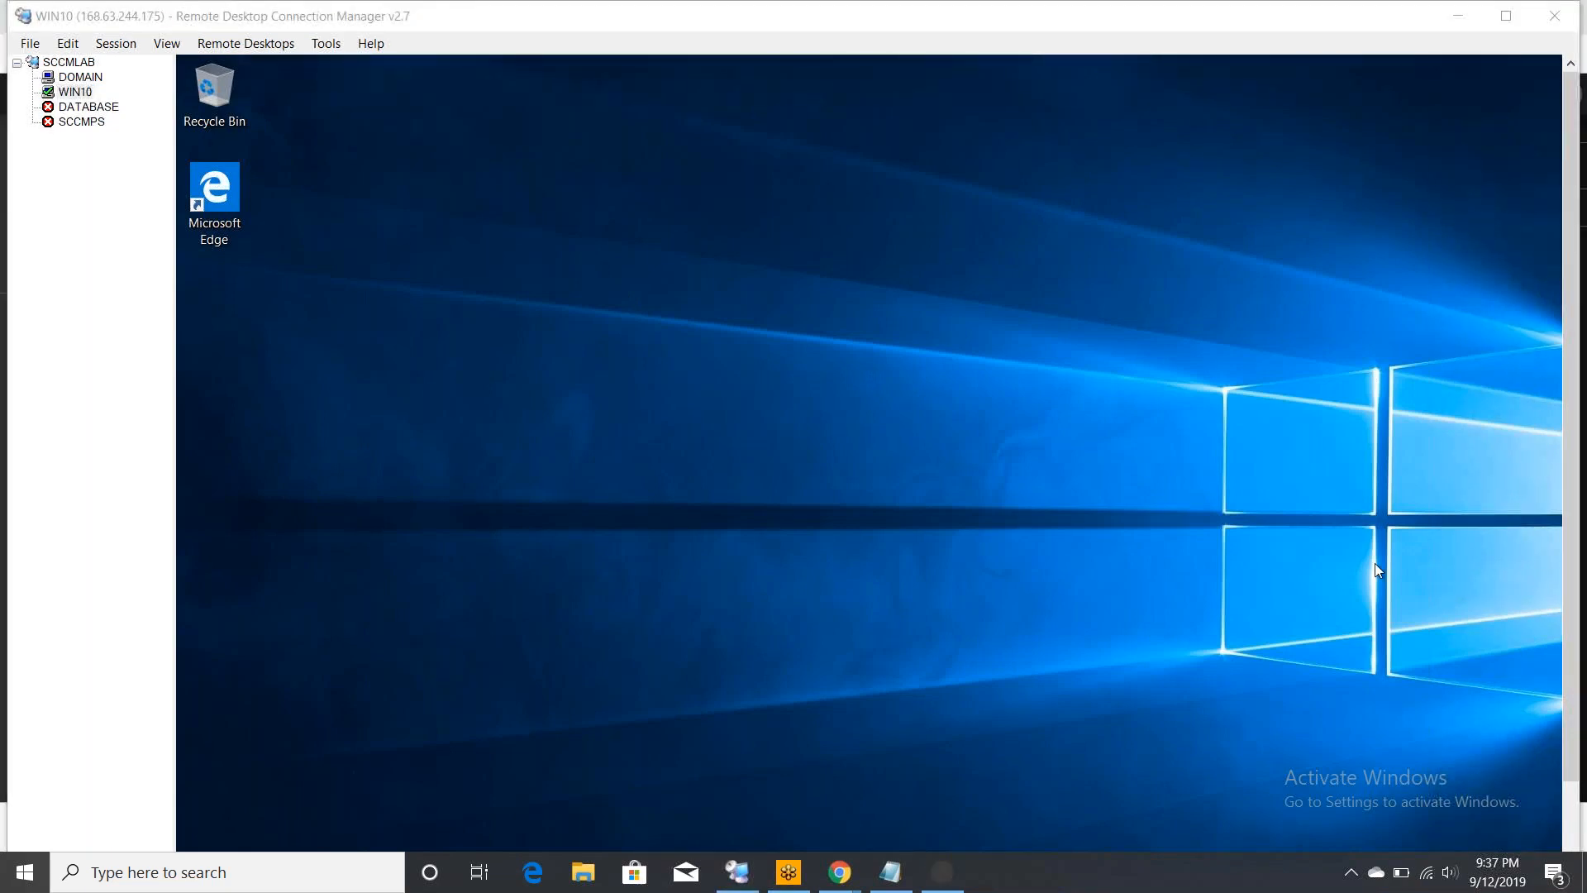
right_click(67, 95)
key("Escape")
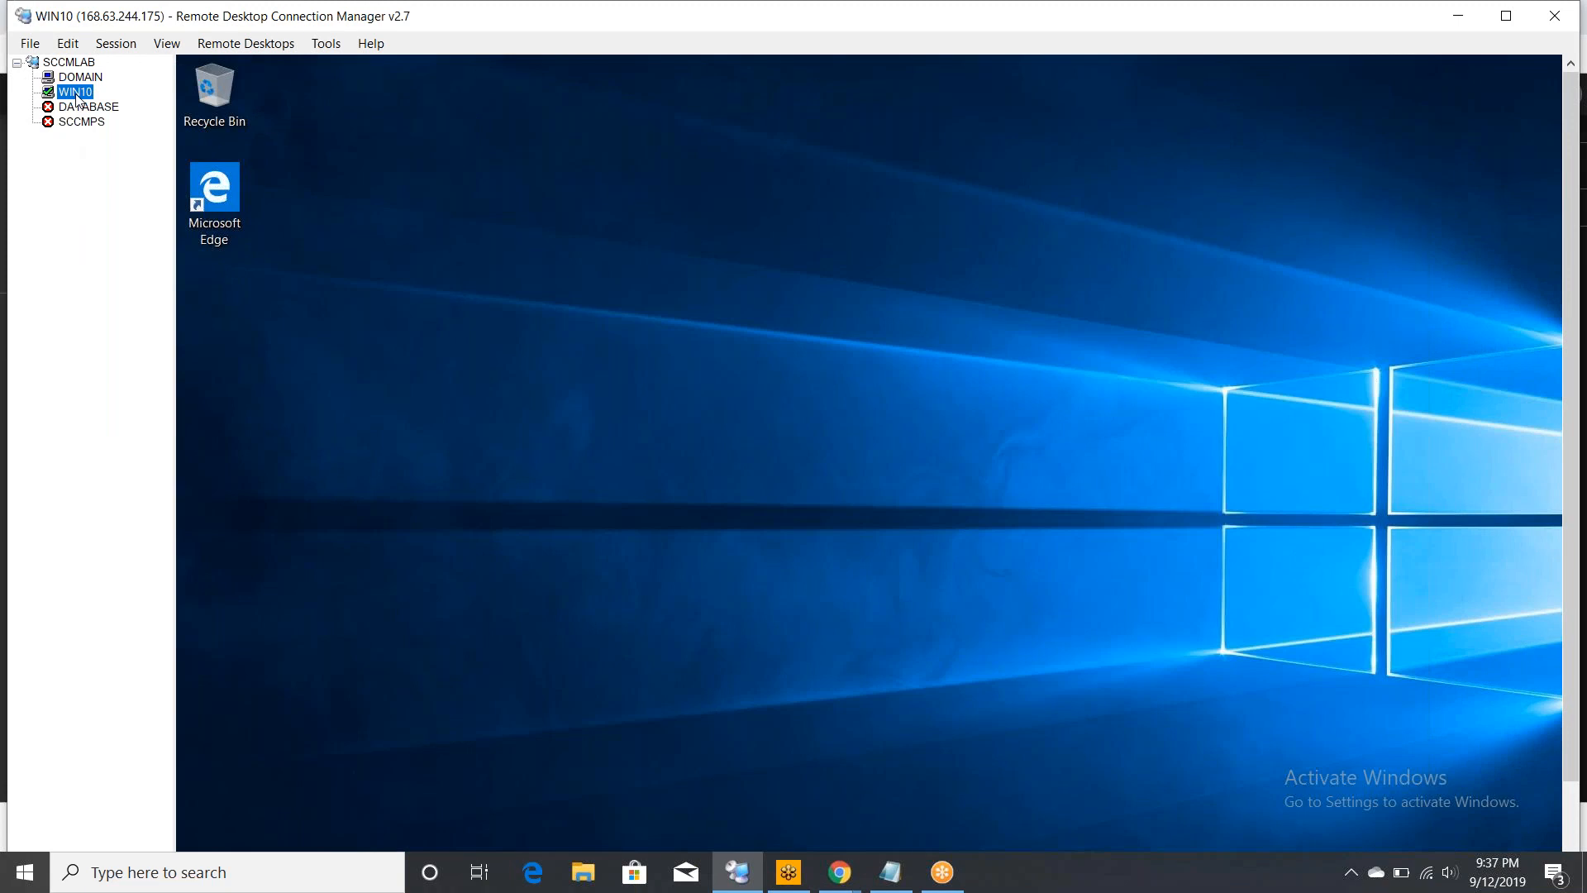
left_click(1568, 805)
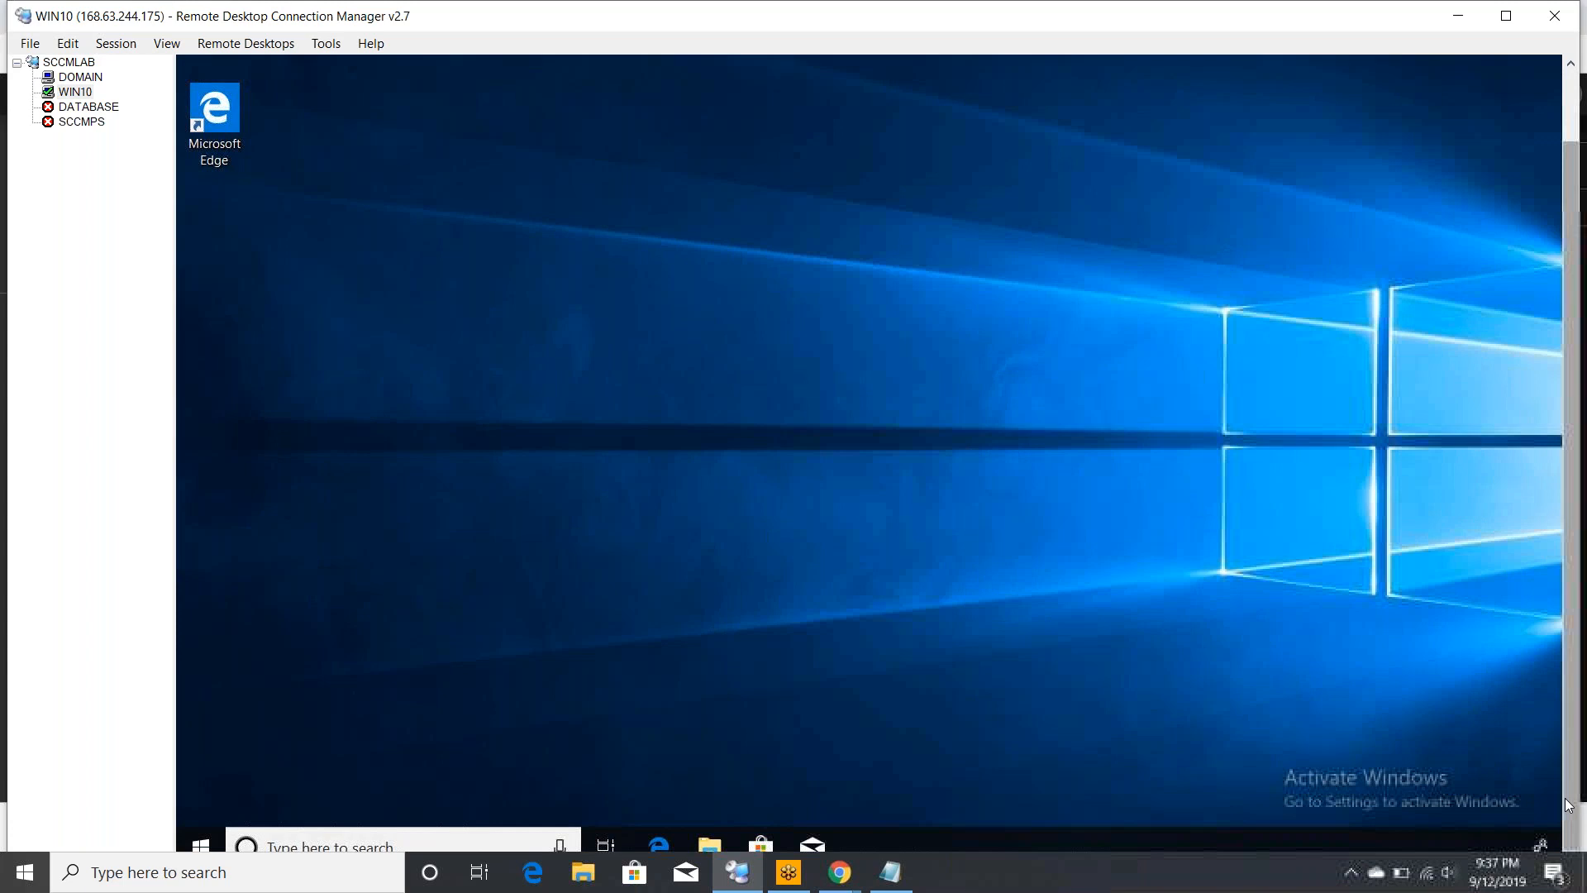
left_click(738, 876)
left_click(739, 882)
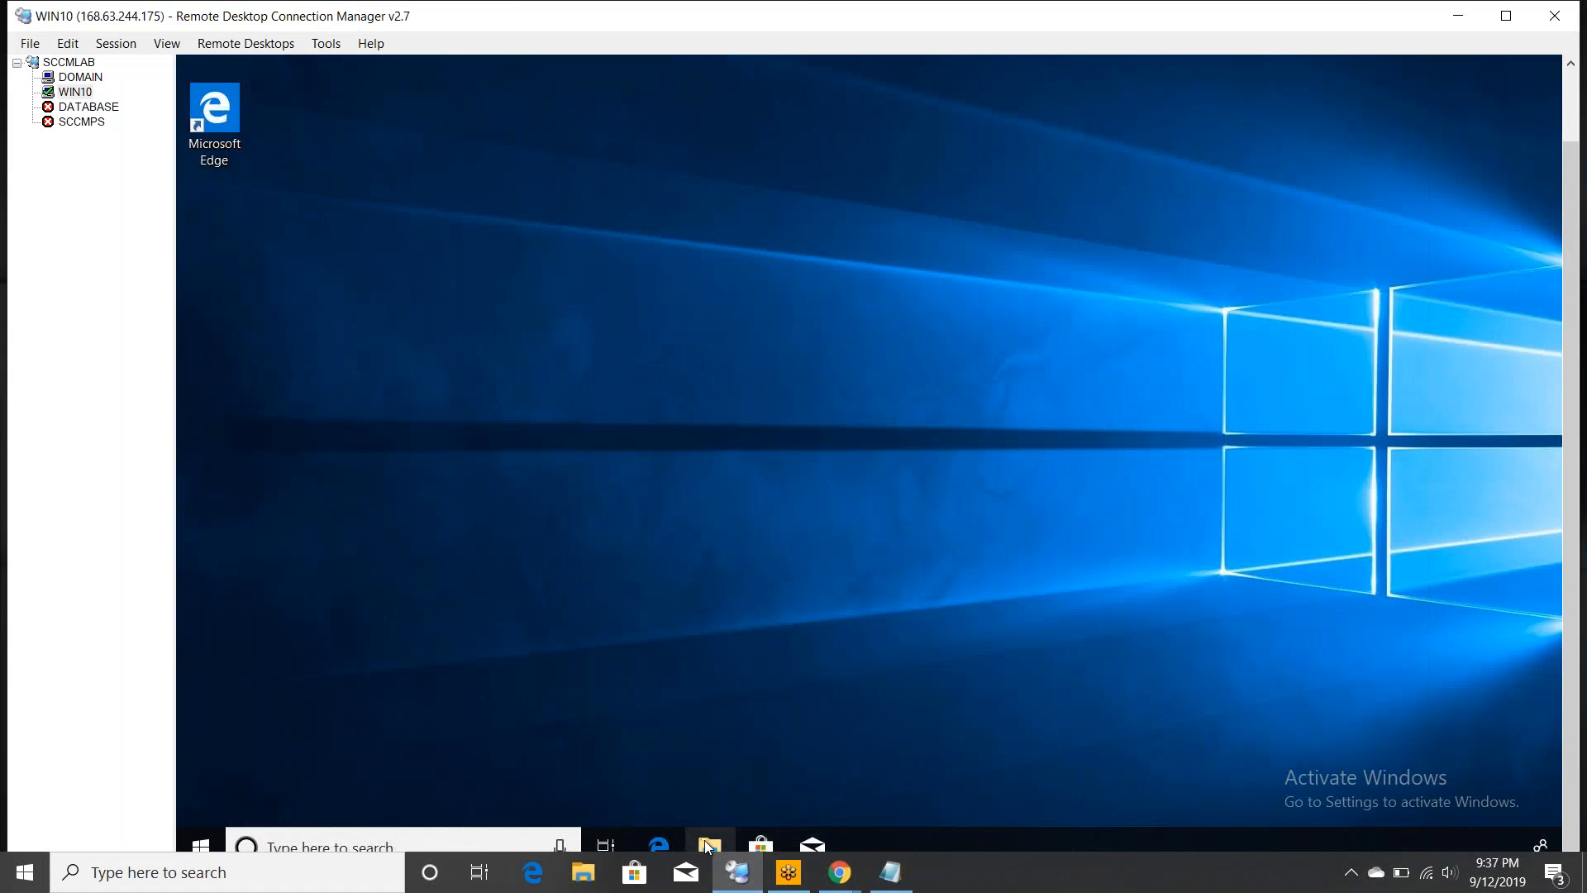
- Open WIN10's Computer Name settings through This PC's system properties
left_click(708, 844)
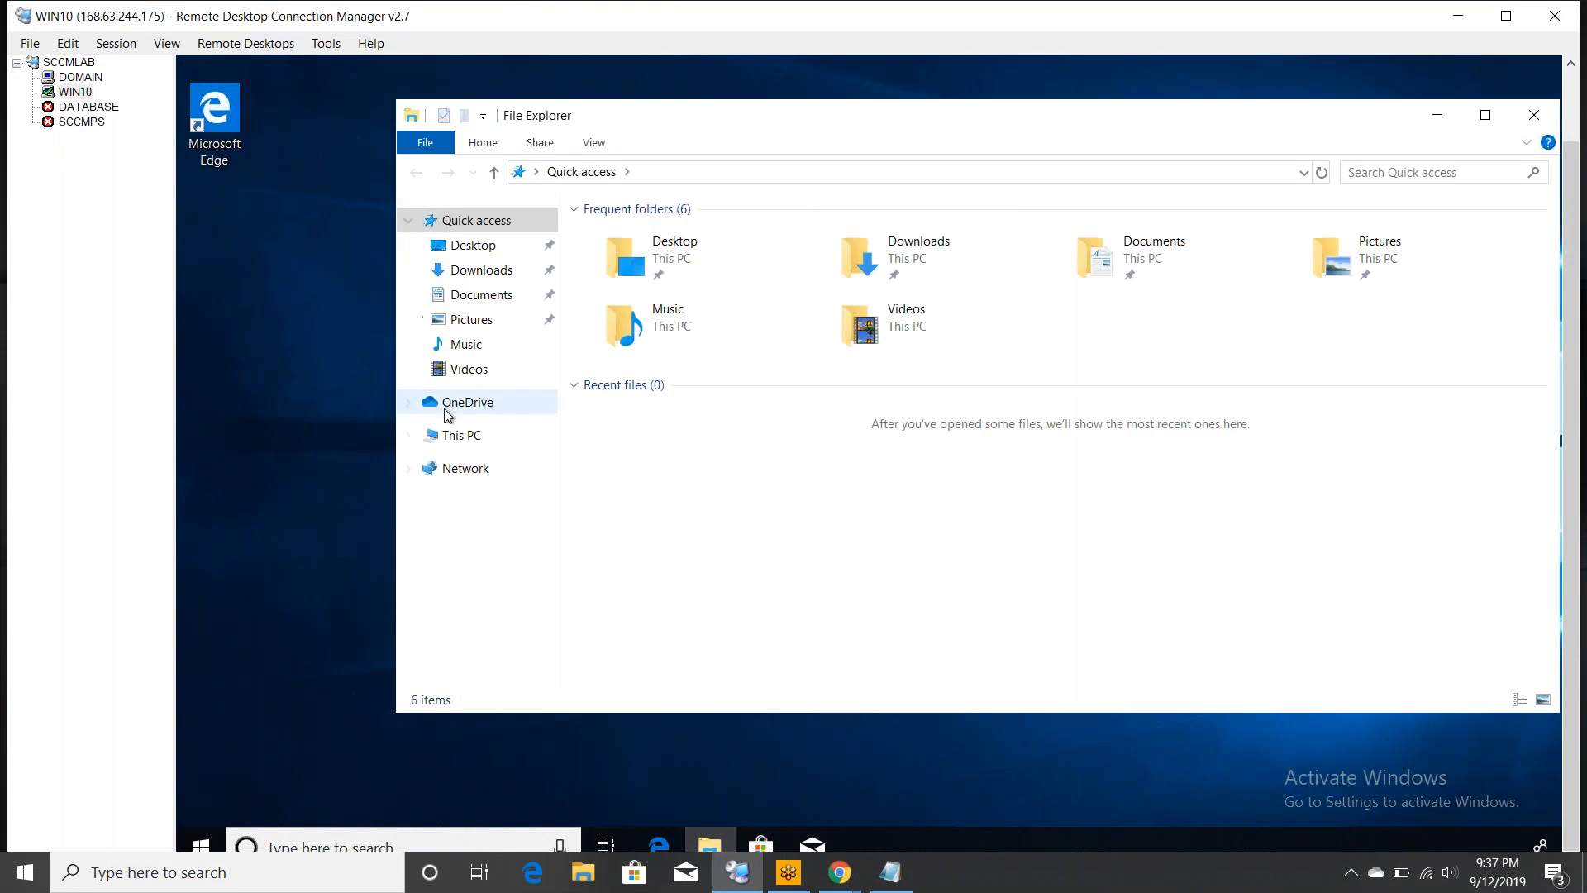
right_click(449, 436)
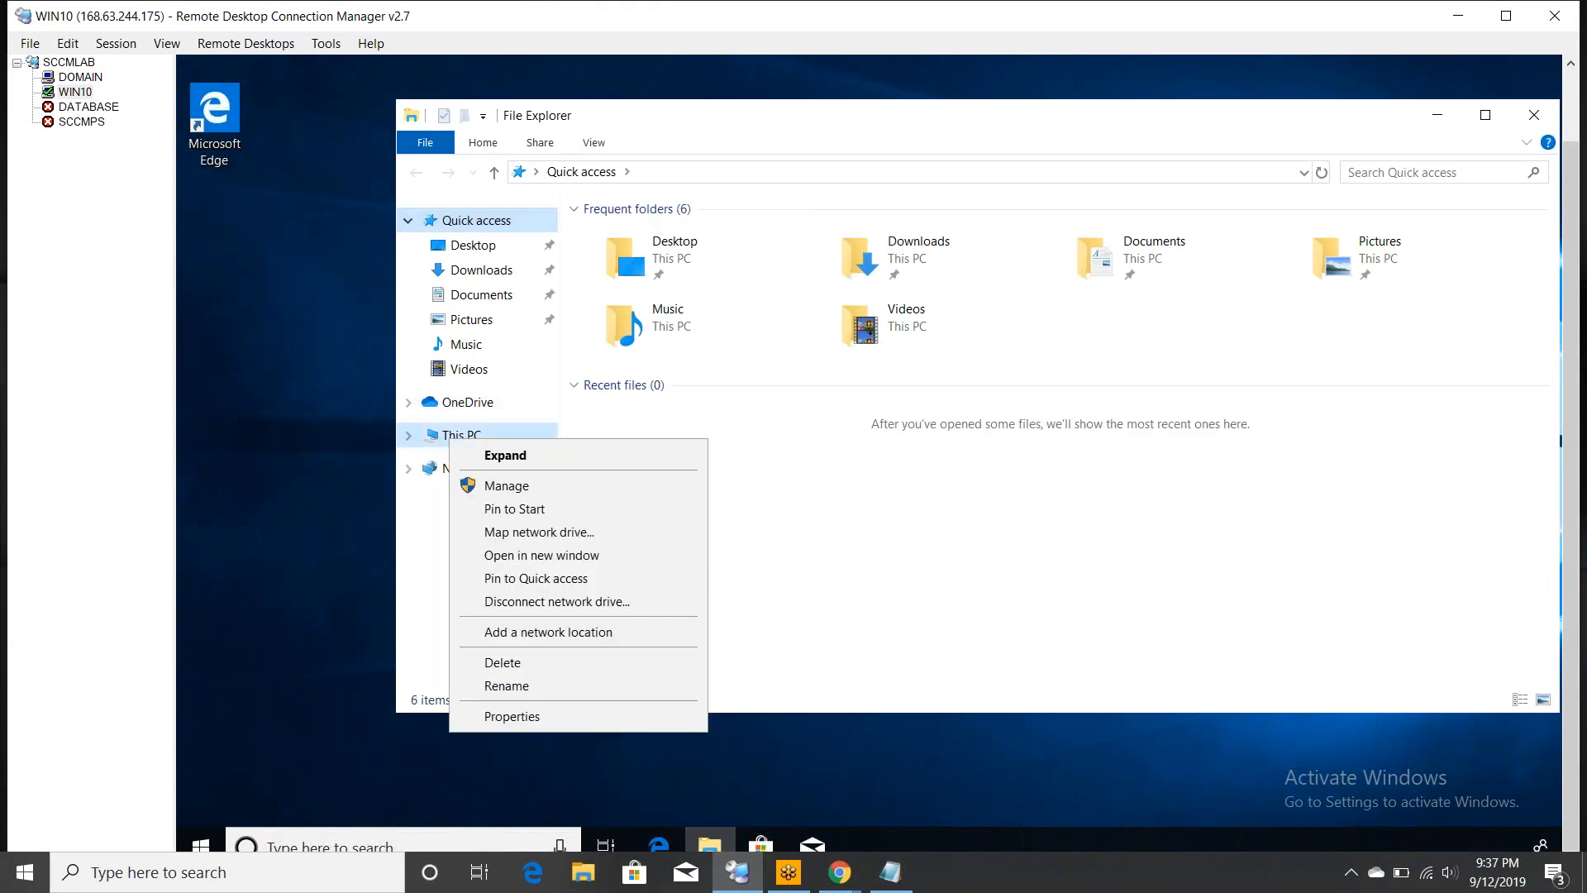
left_click(518, 719)
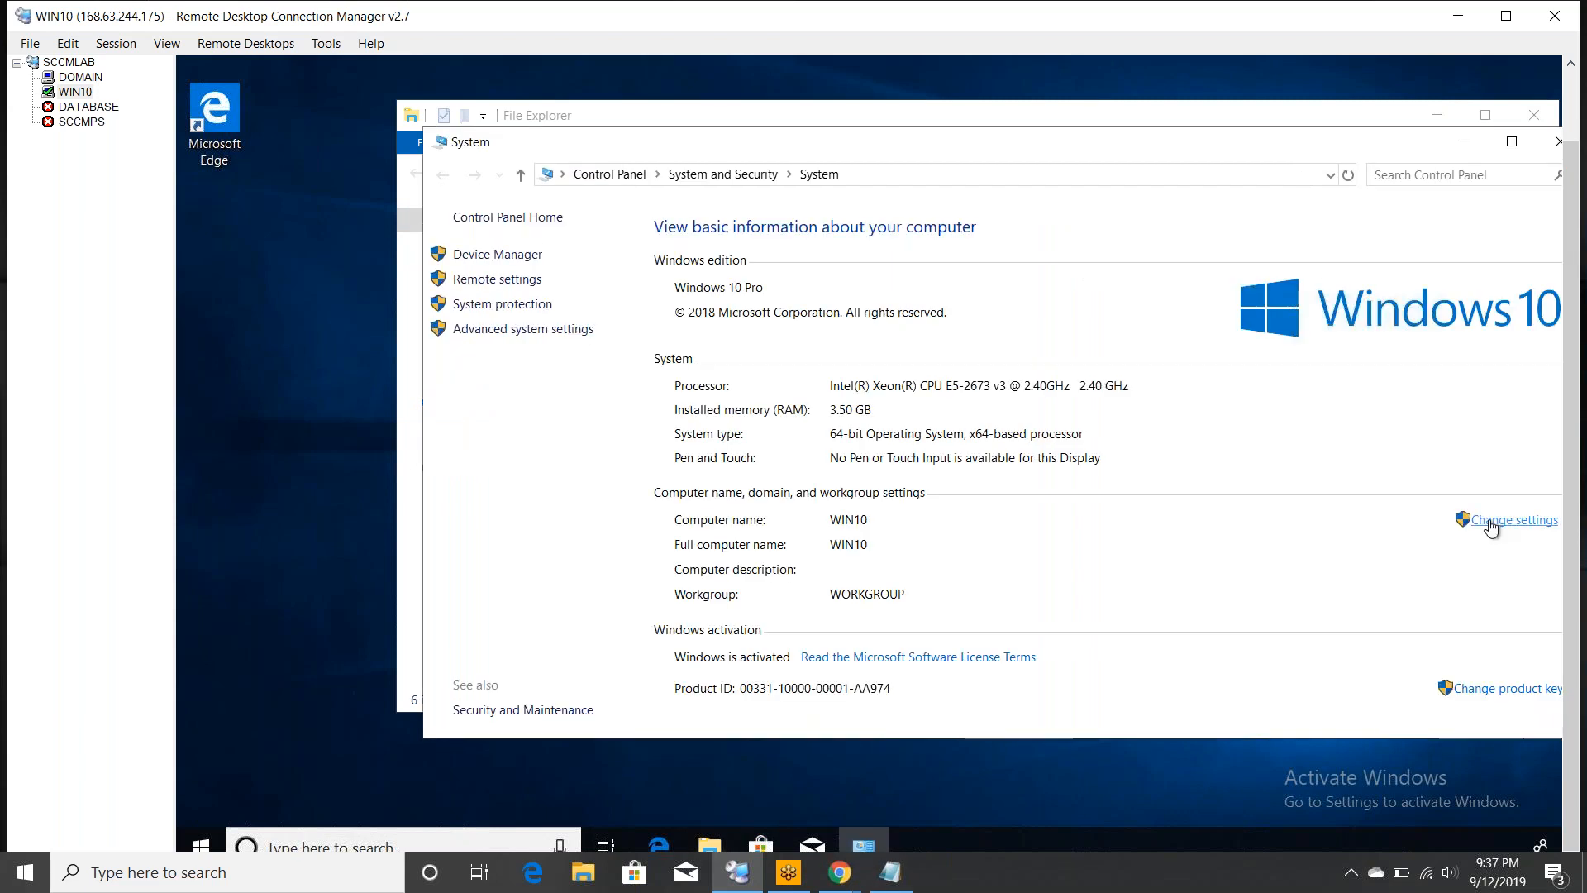
left_click(1490, 522)
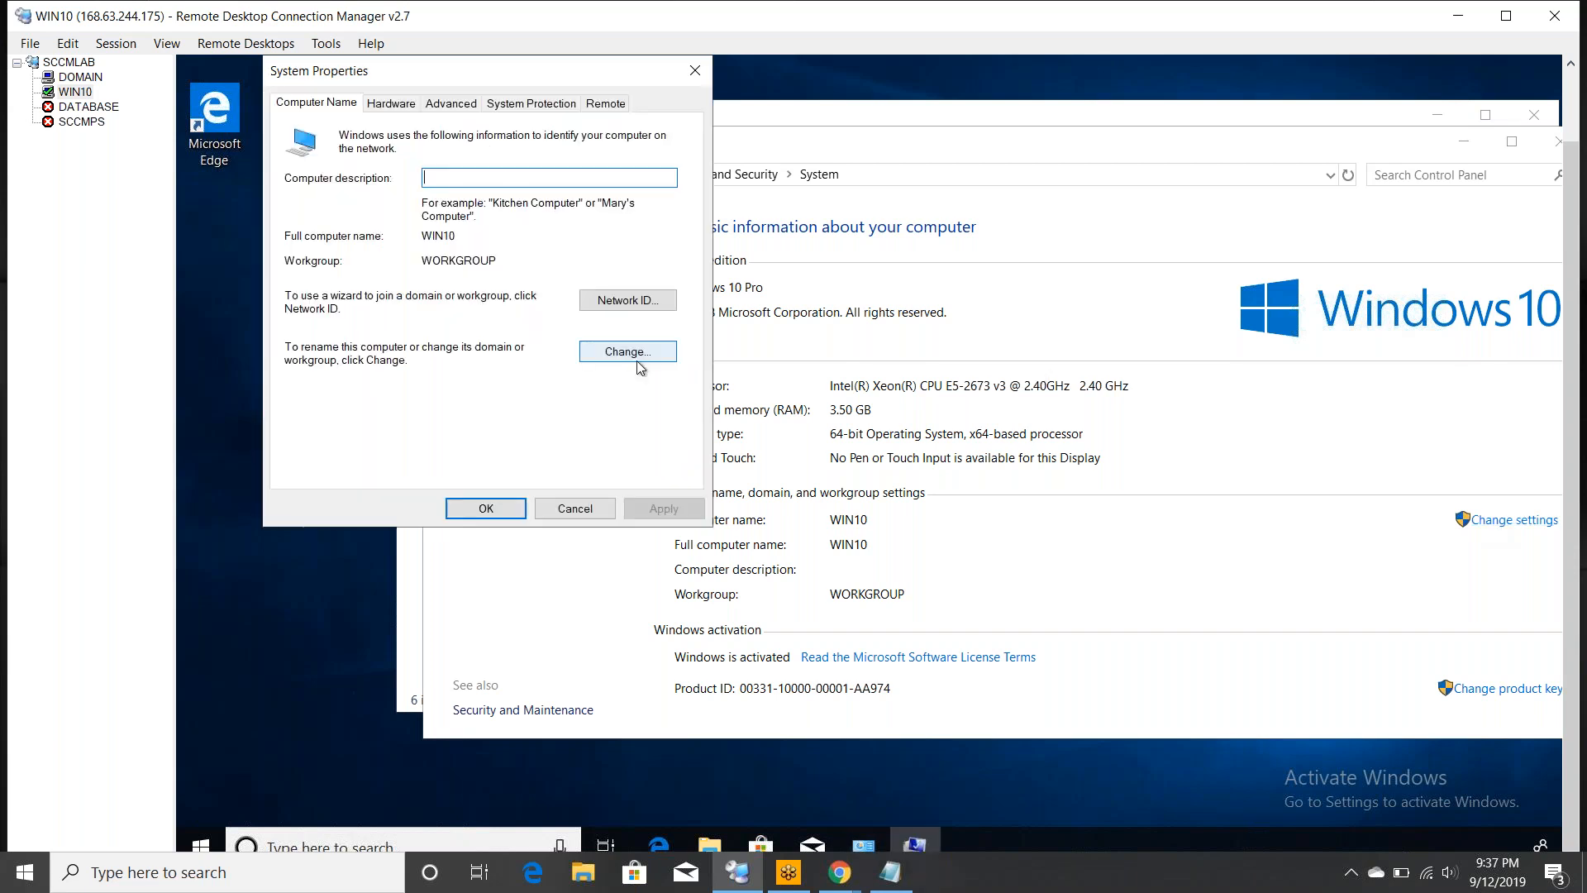
- Join WIN10 to the lab.com domain, authenticating with the domain admin credentials
left_click(643, 351)
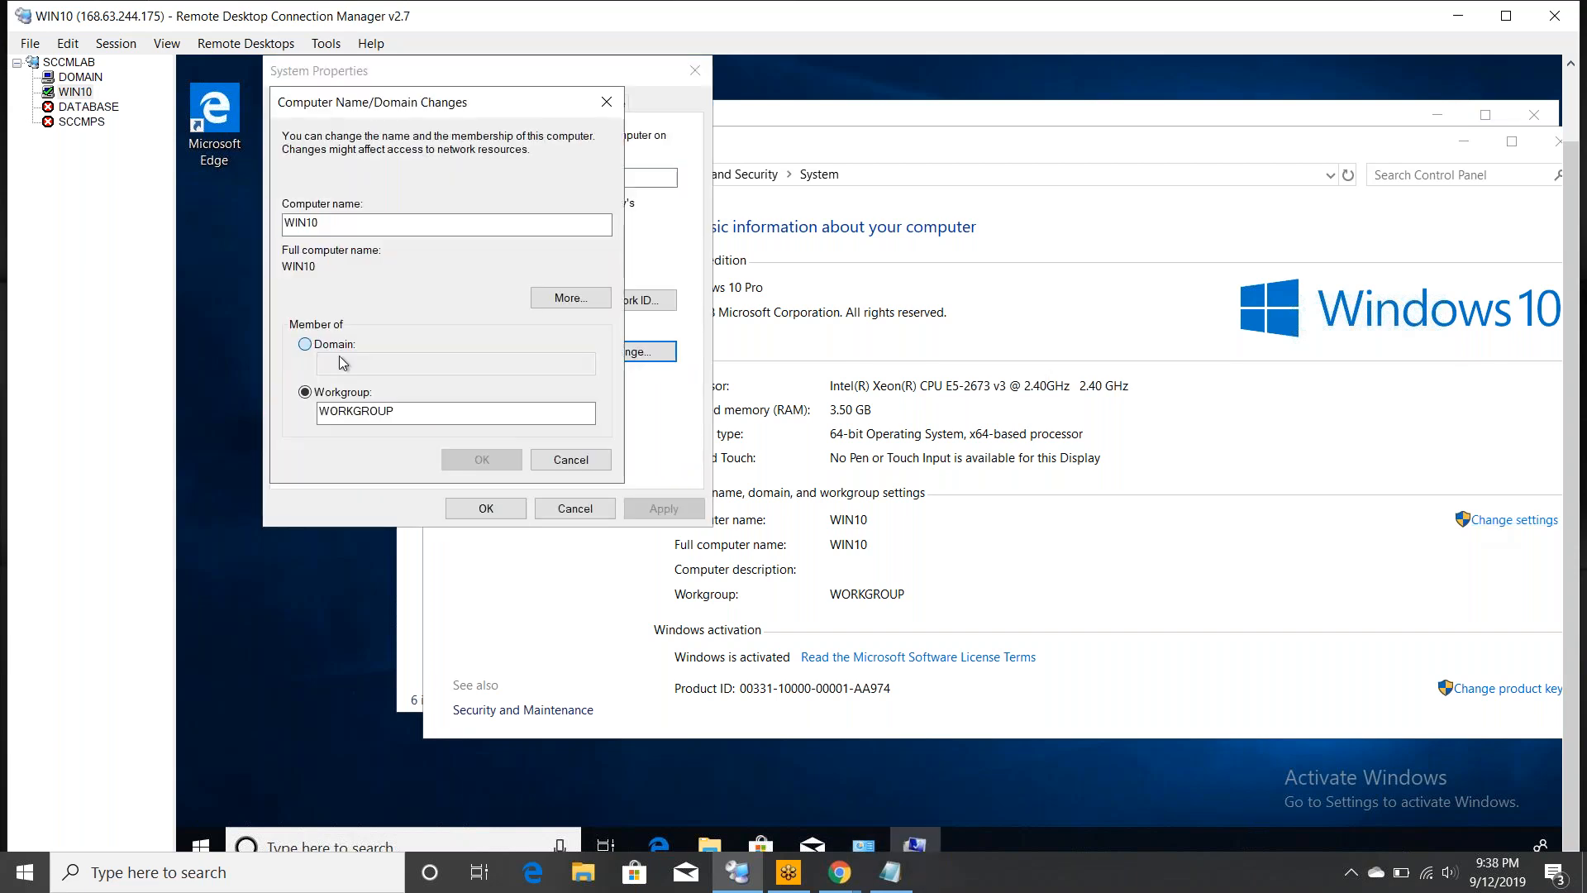
left_click(307, 346)
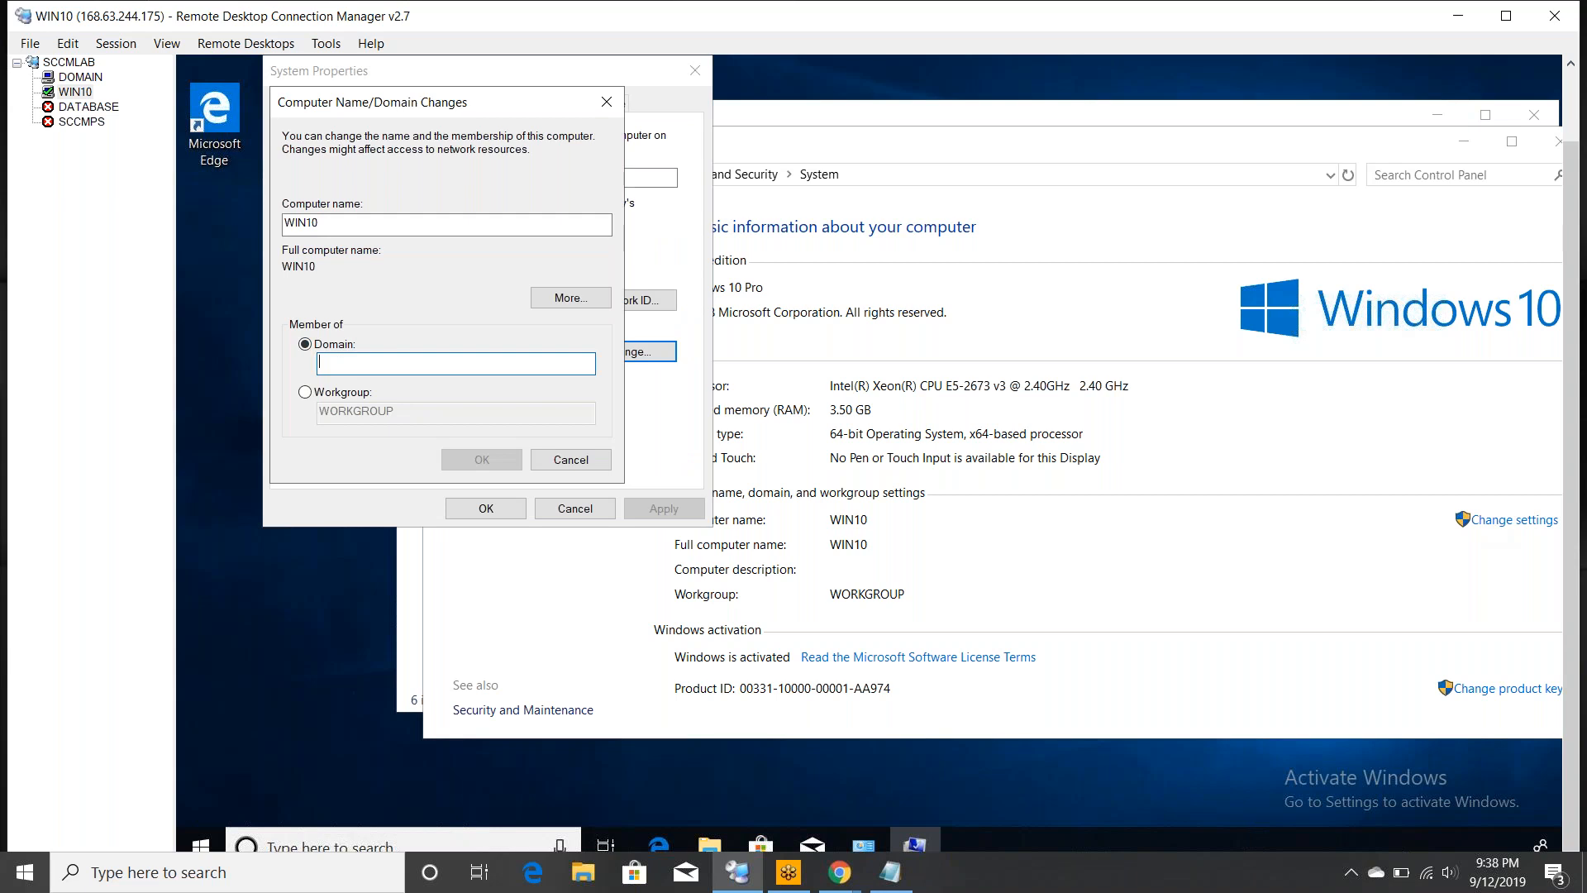
type("lab.com")
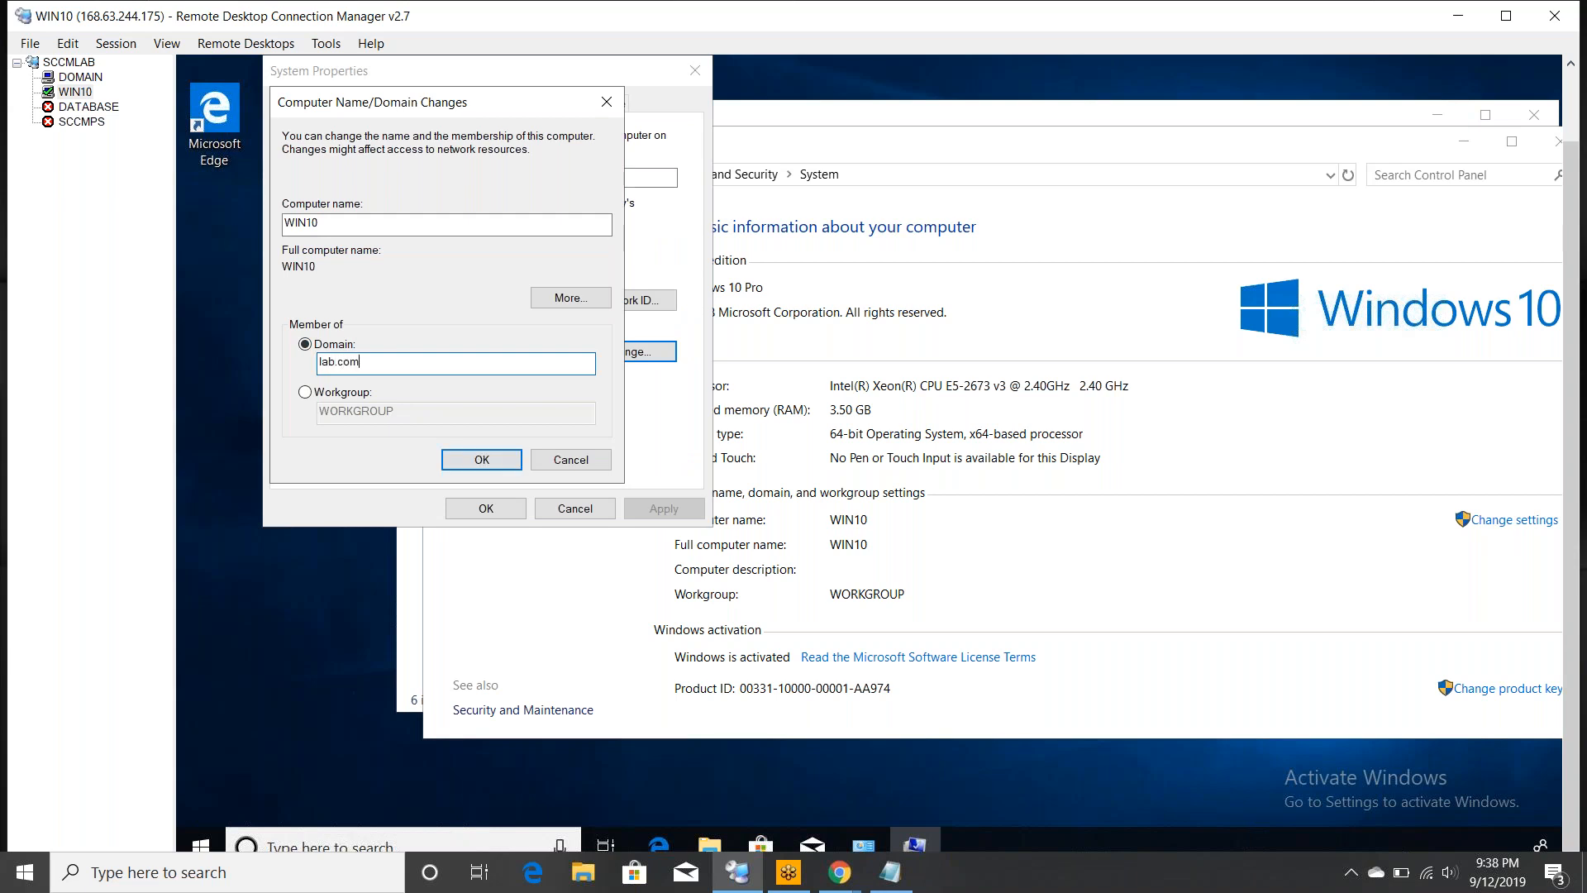
left_click(501, 461)
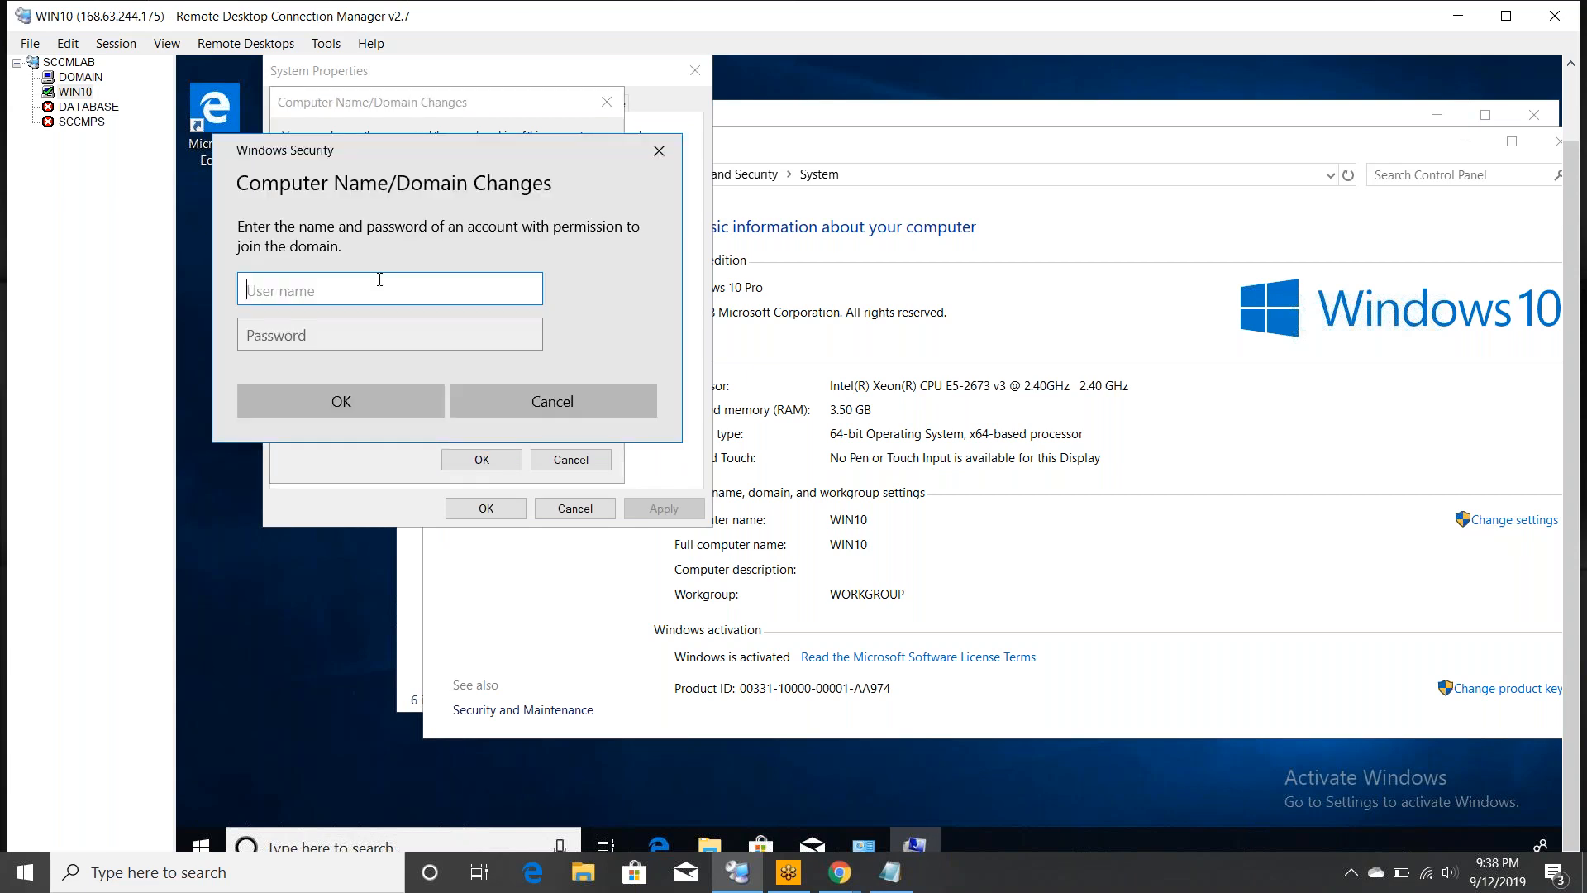
type("arfat")
key("Tab")
type("•••••••")
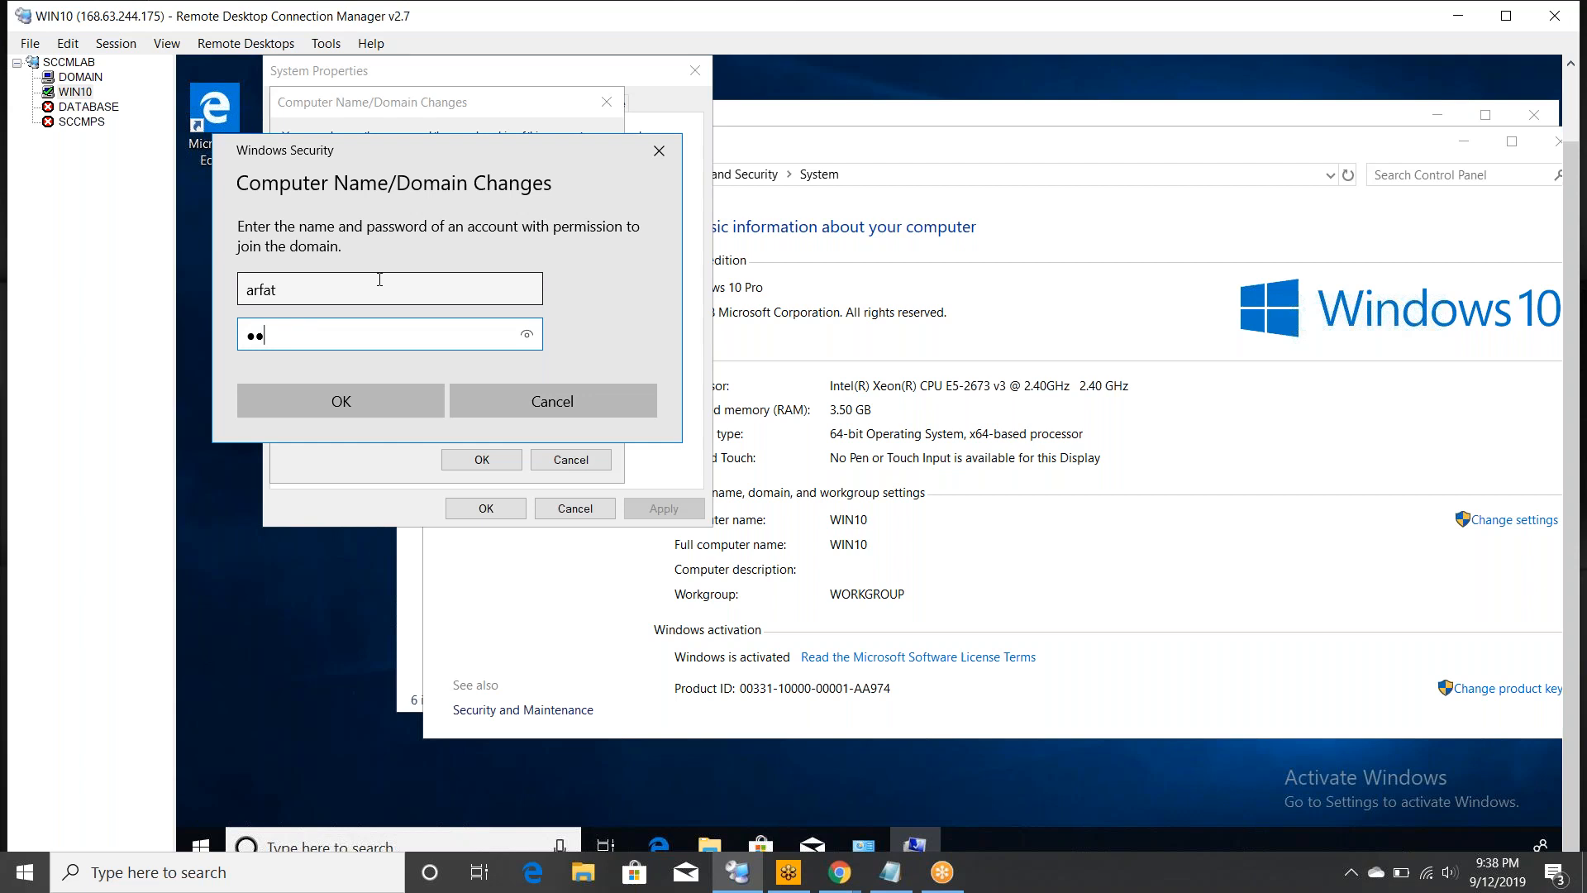
type("••••••••")
left_click(369, 401)
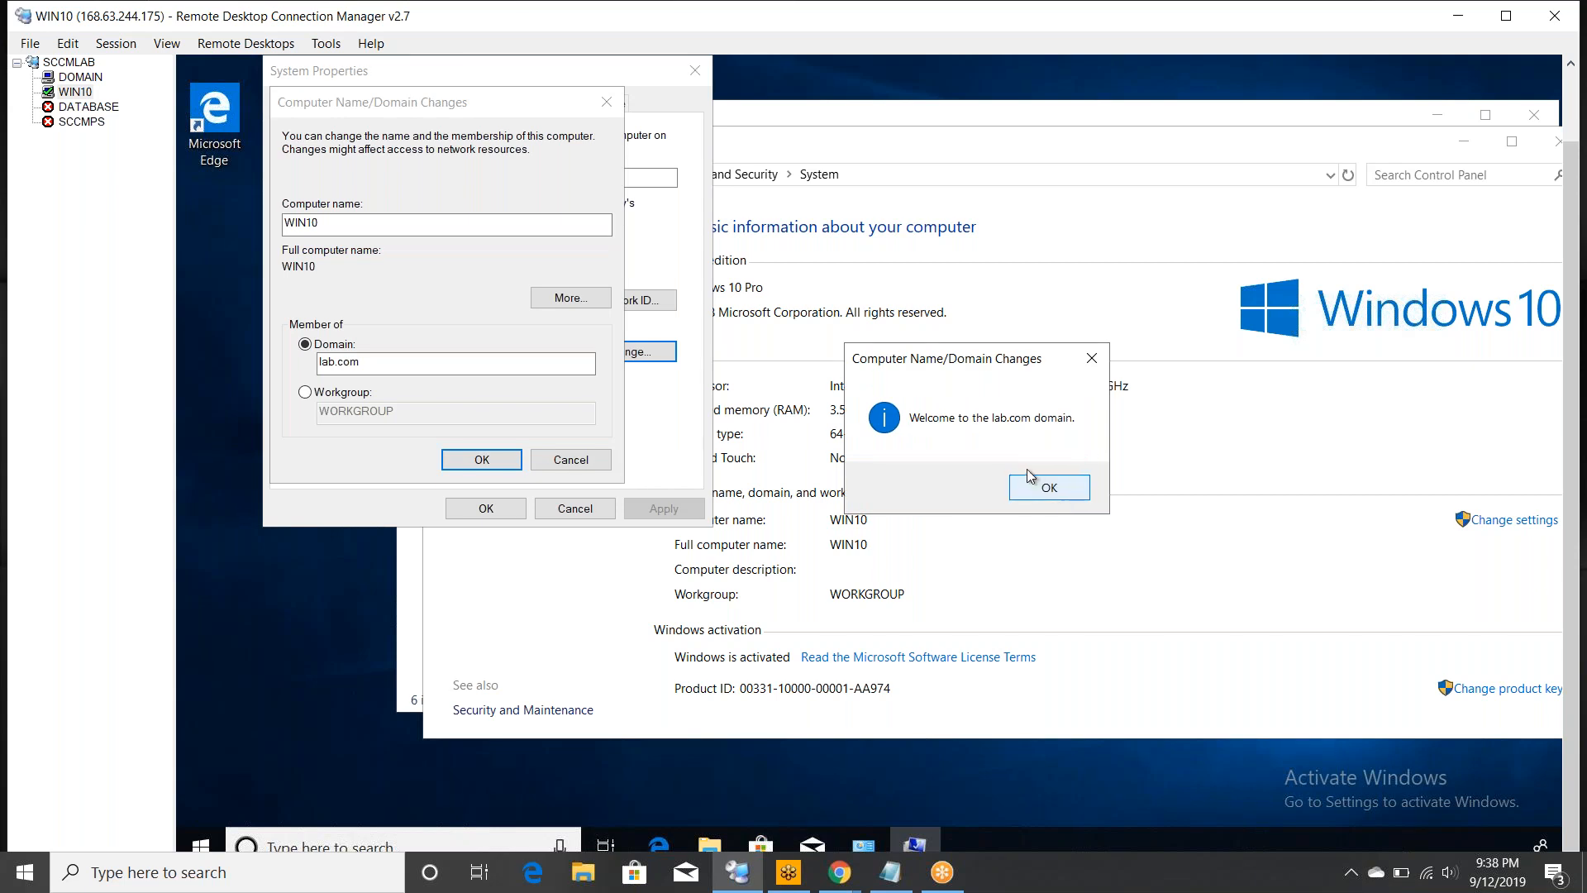
- Acknowledge the lab.com welcome and restart notices, then restart WIN10 now
left_click(1028, 480)
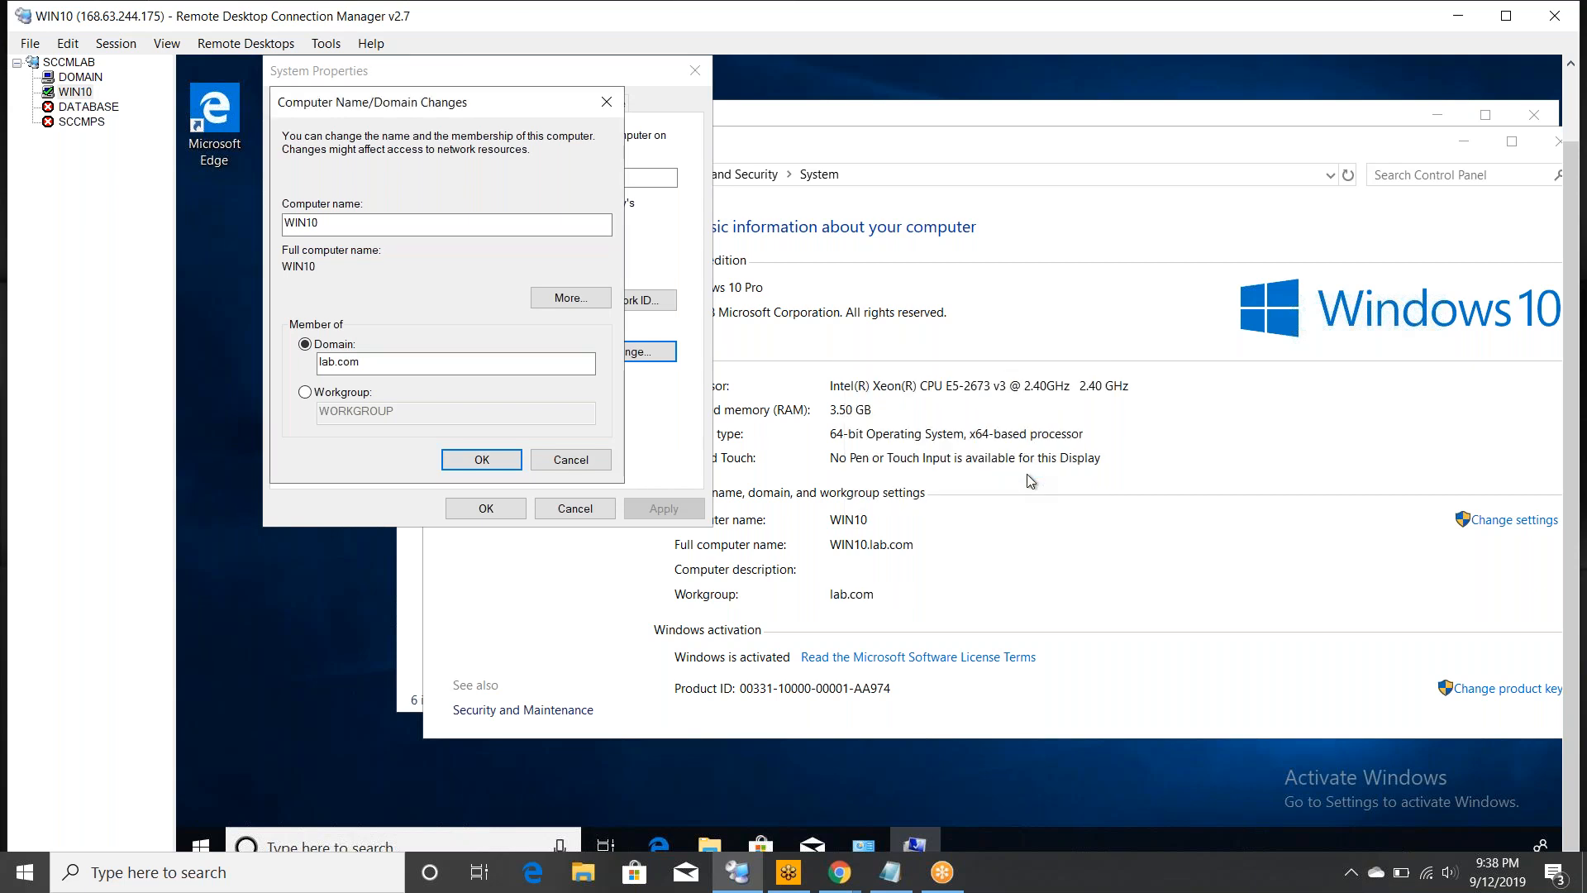
left_click(1088, 443)
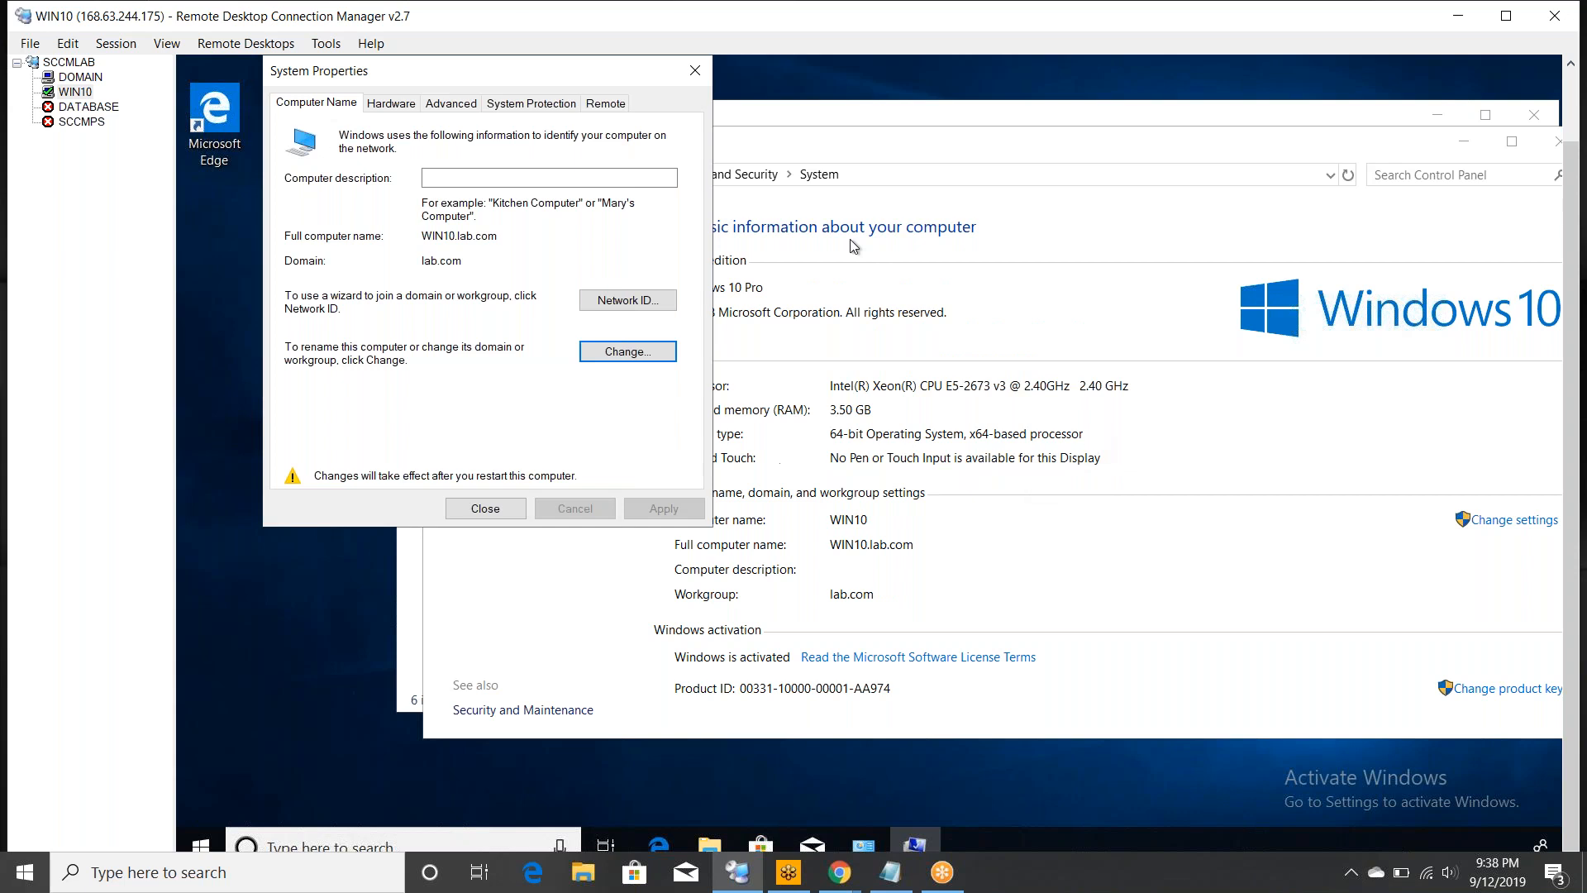
left_click(703, 73)
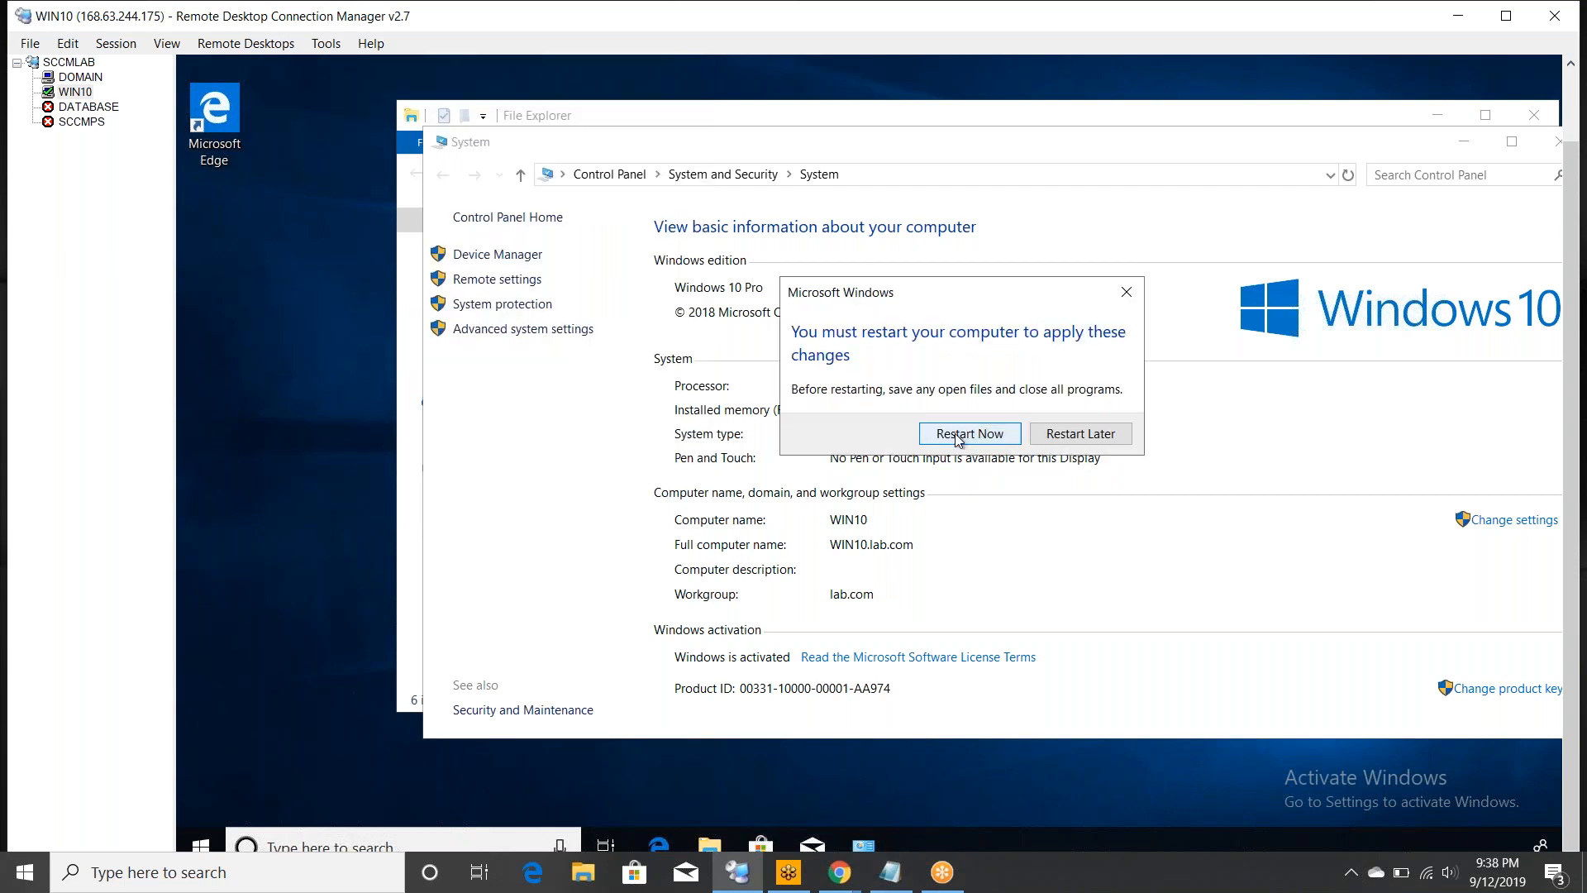
left_click(957, 435)
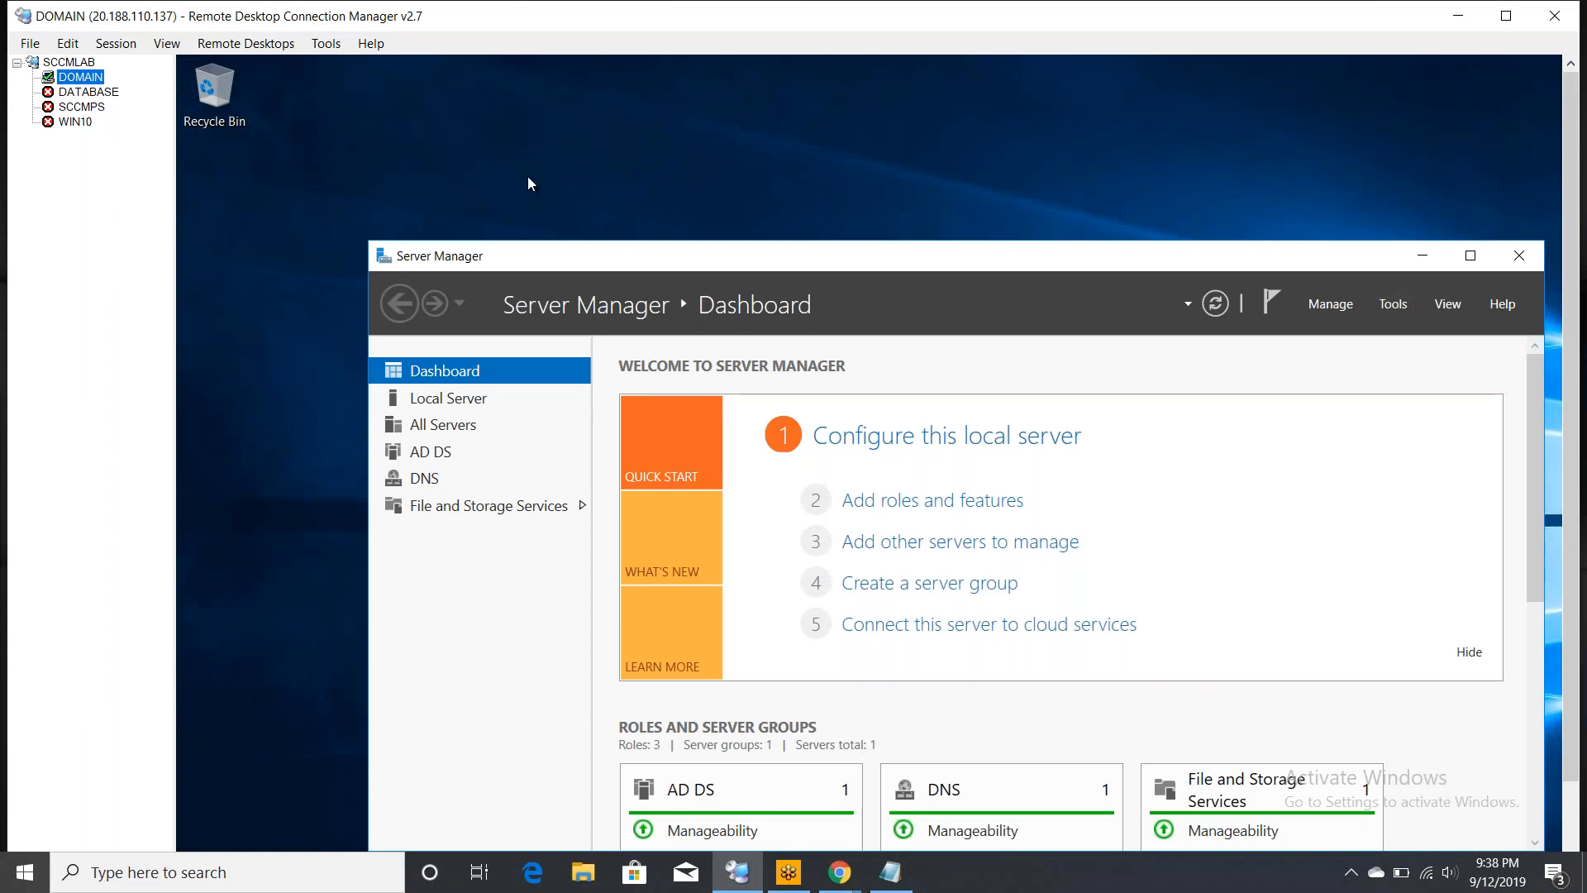
- Open the Tools menu in the DOMAIN server's Server Manager
left_click(1395, 304)
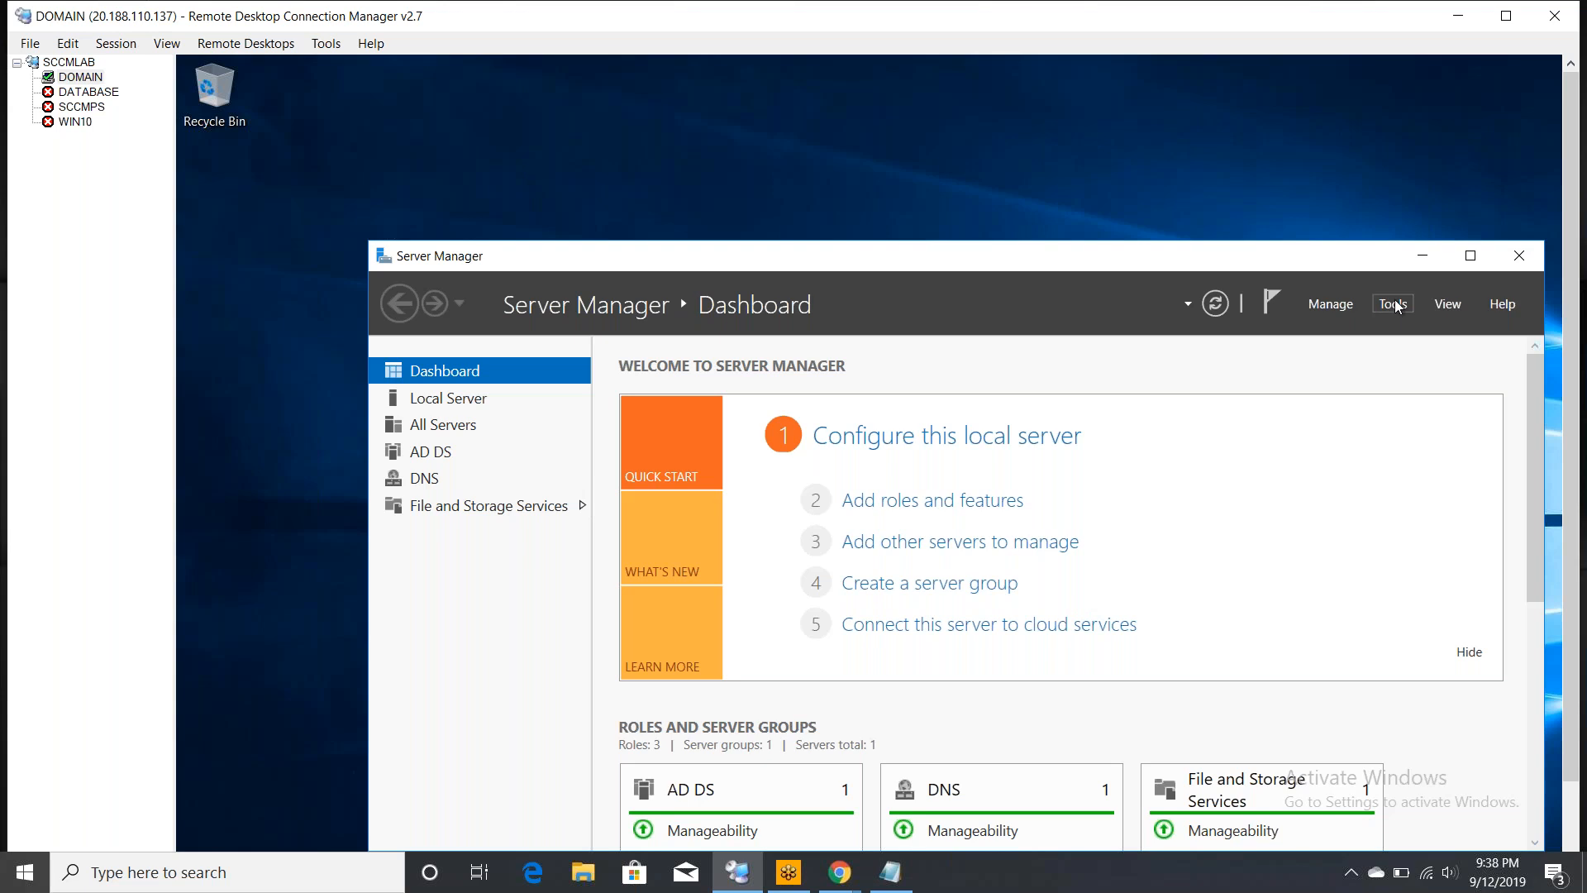
left_click(1395, 305)
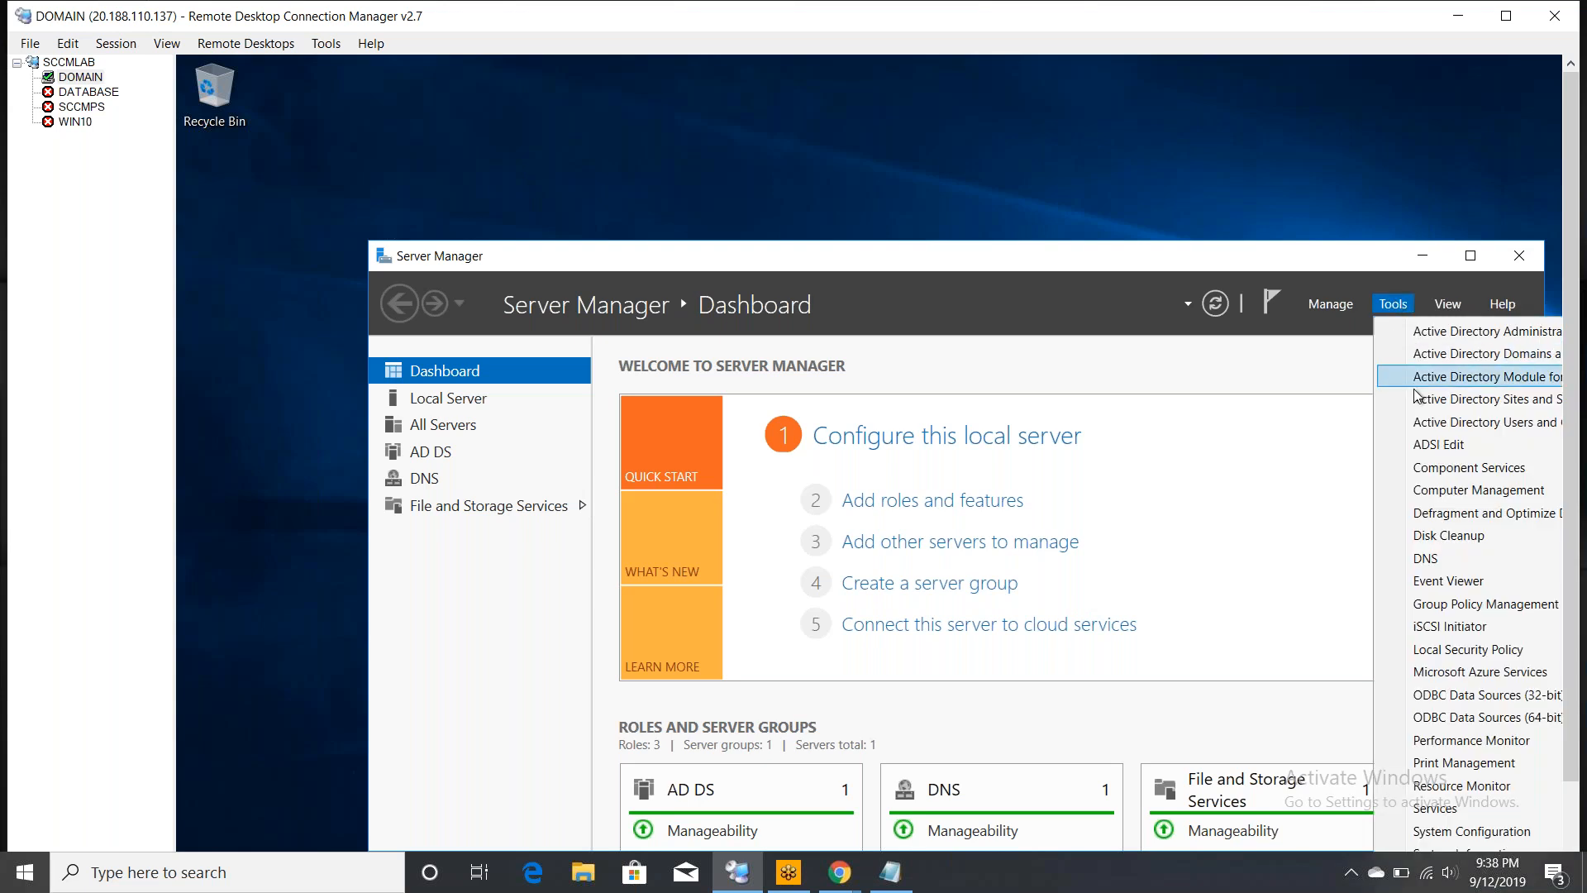
- Open Active Directory Users and Computers and view the Database and SCCMPS entries in lab.com's Computers container
left_click(1454, 423)
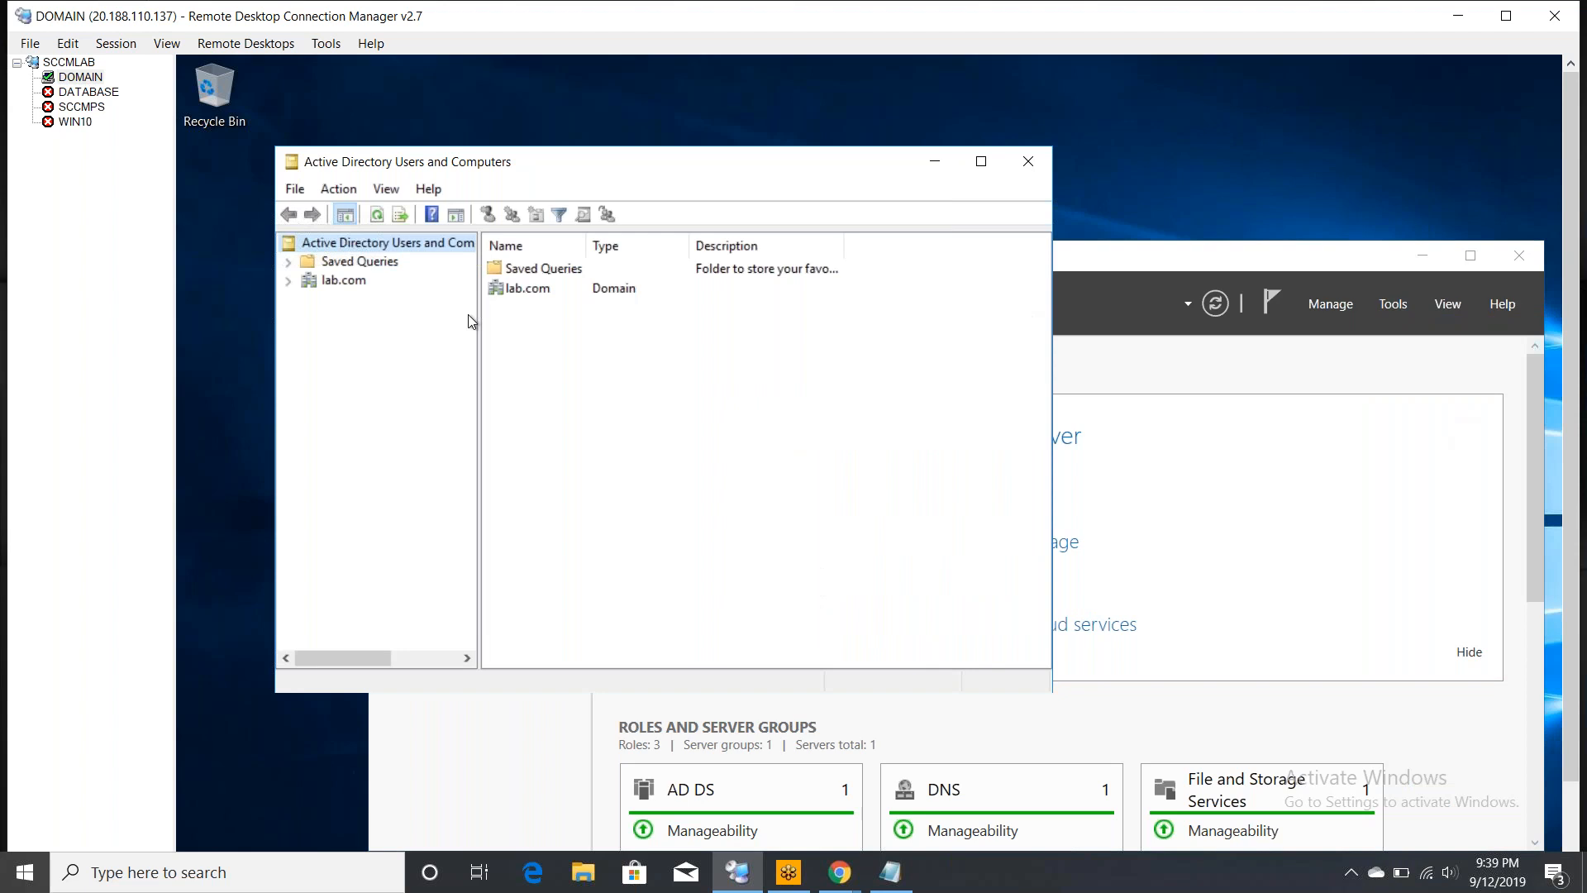
left_click(287, 281)
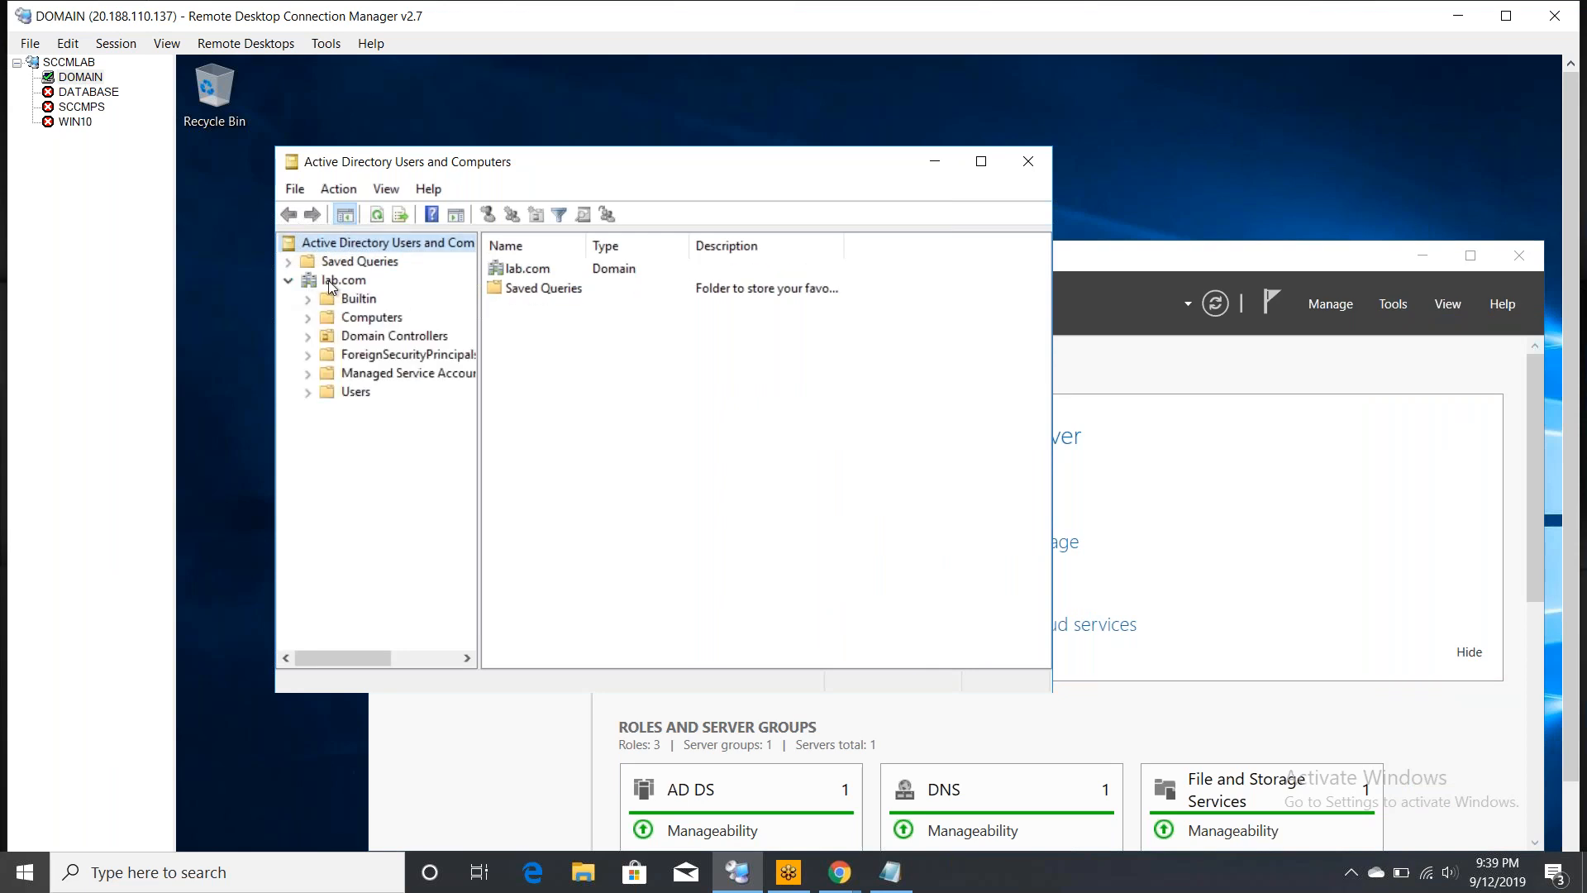
left_click(335, 281)
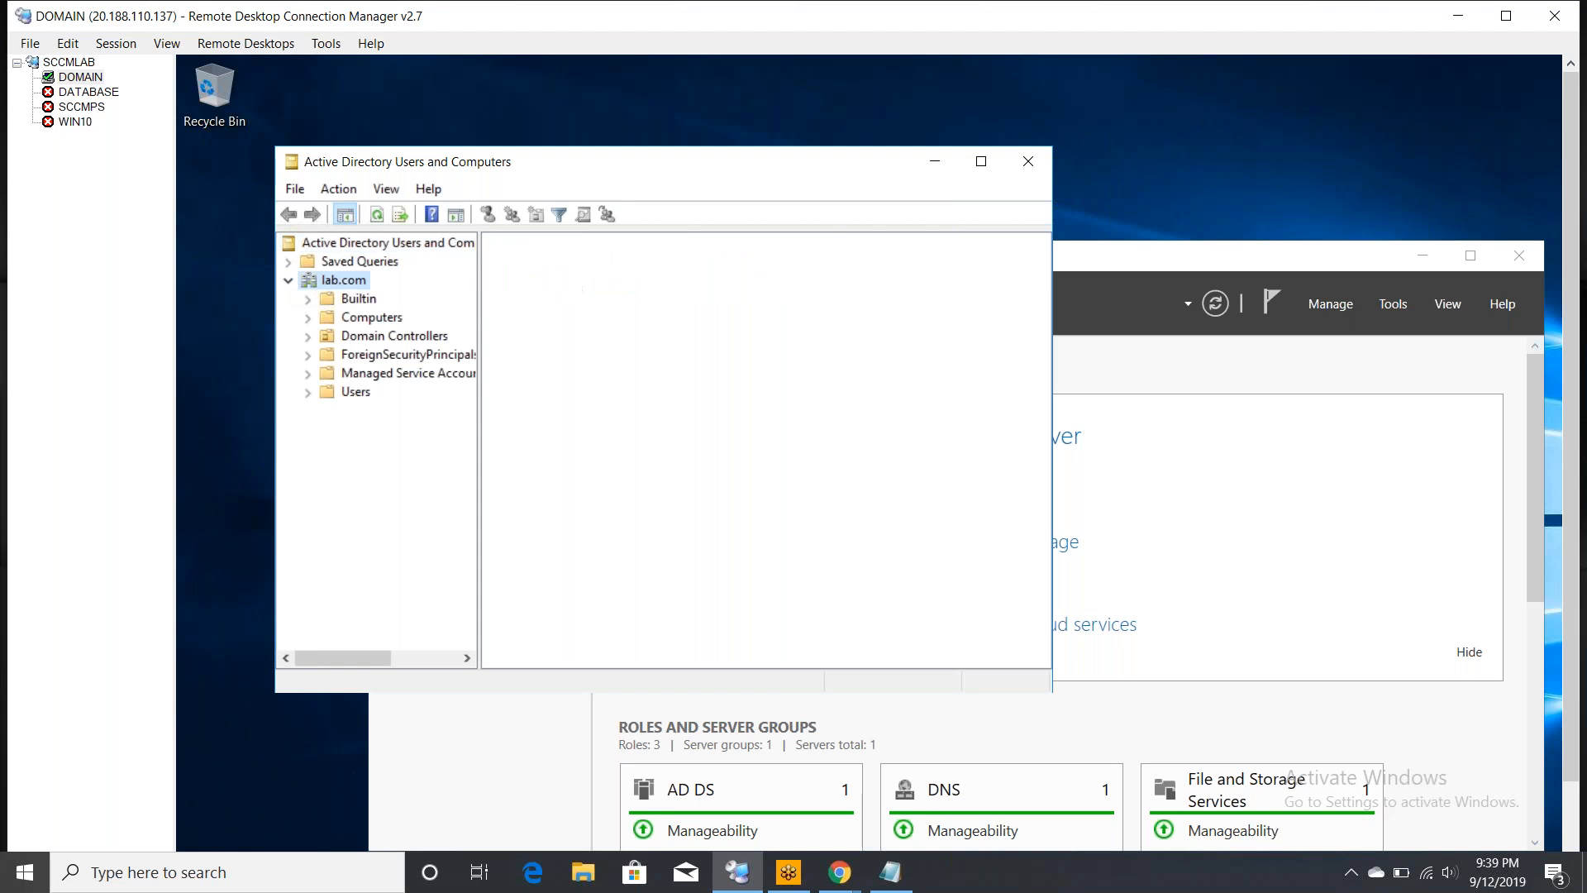
left_click(369, 321)
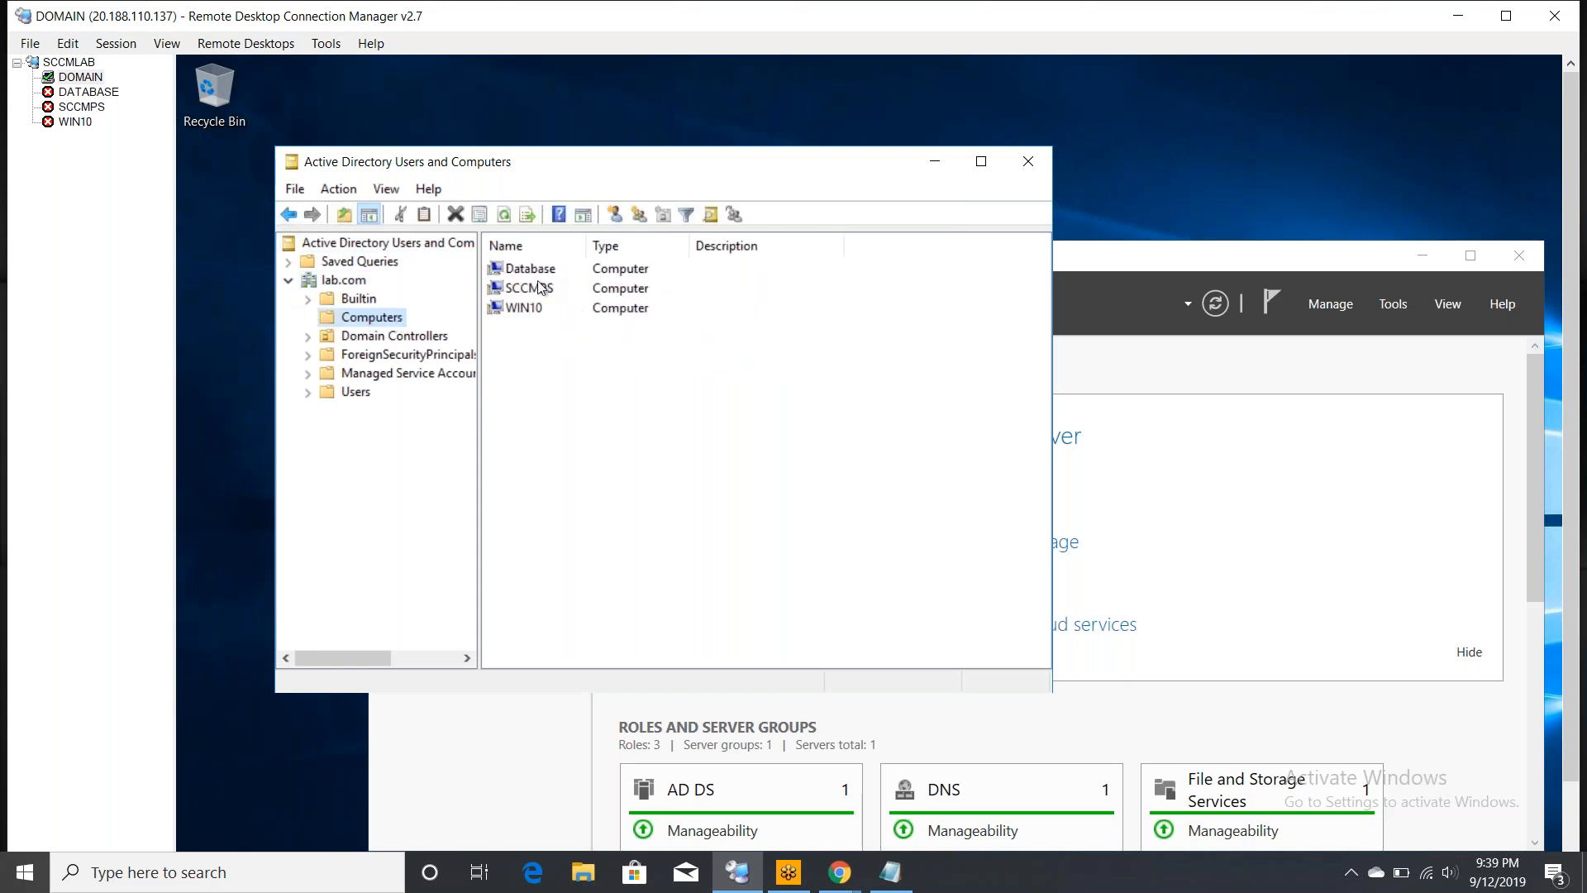
left_click(539, 271)
left_click(564, 295)
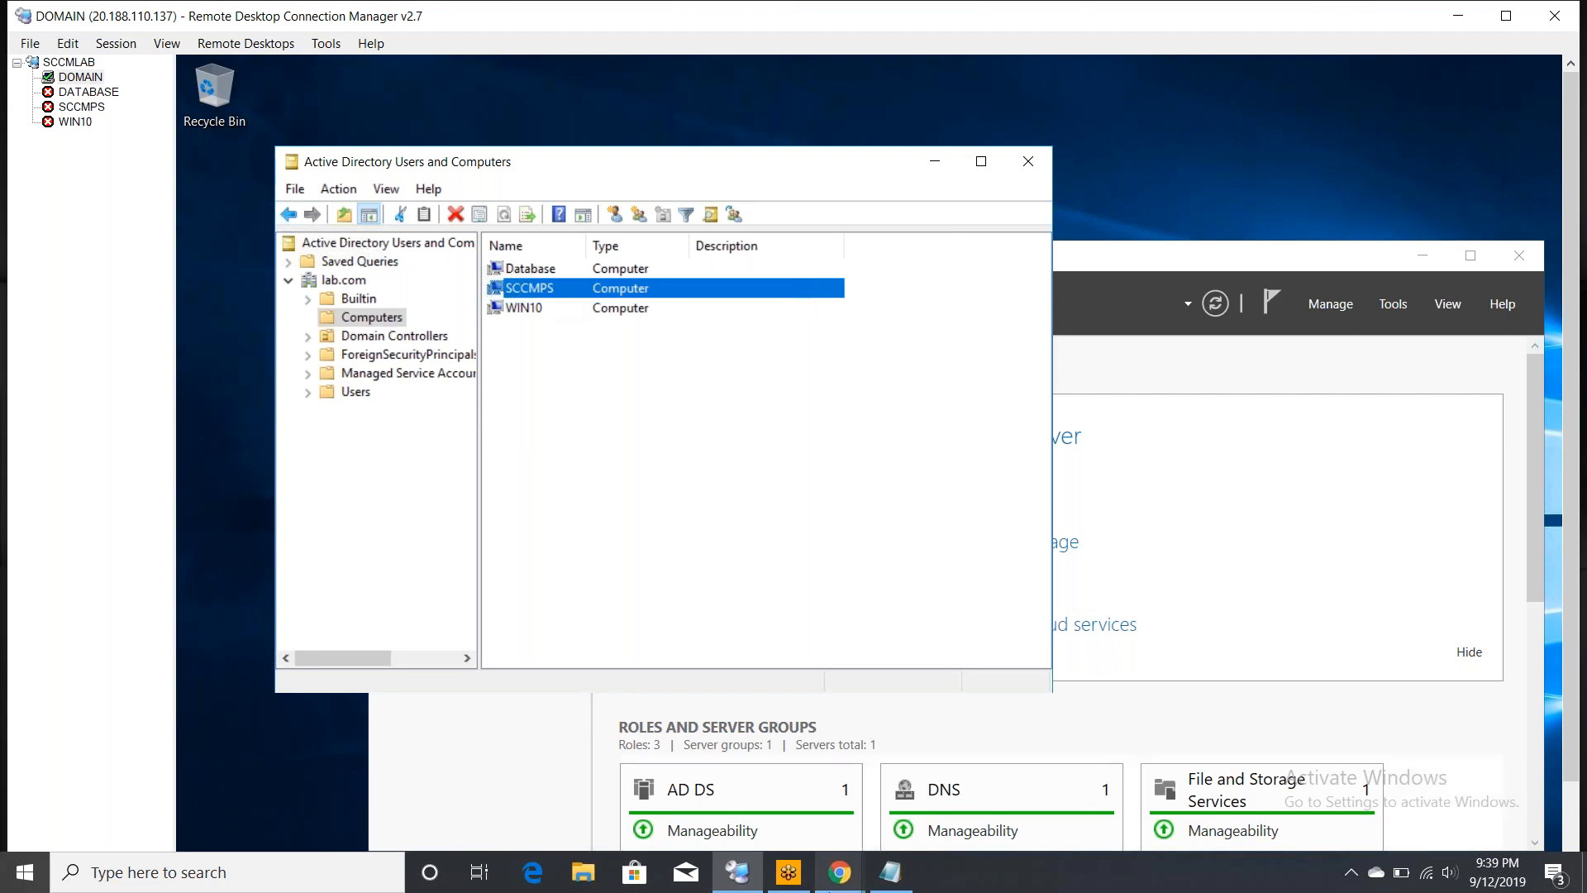
mouse_move(891, 878)
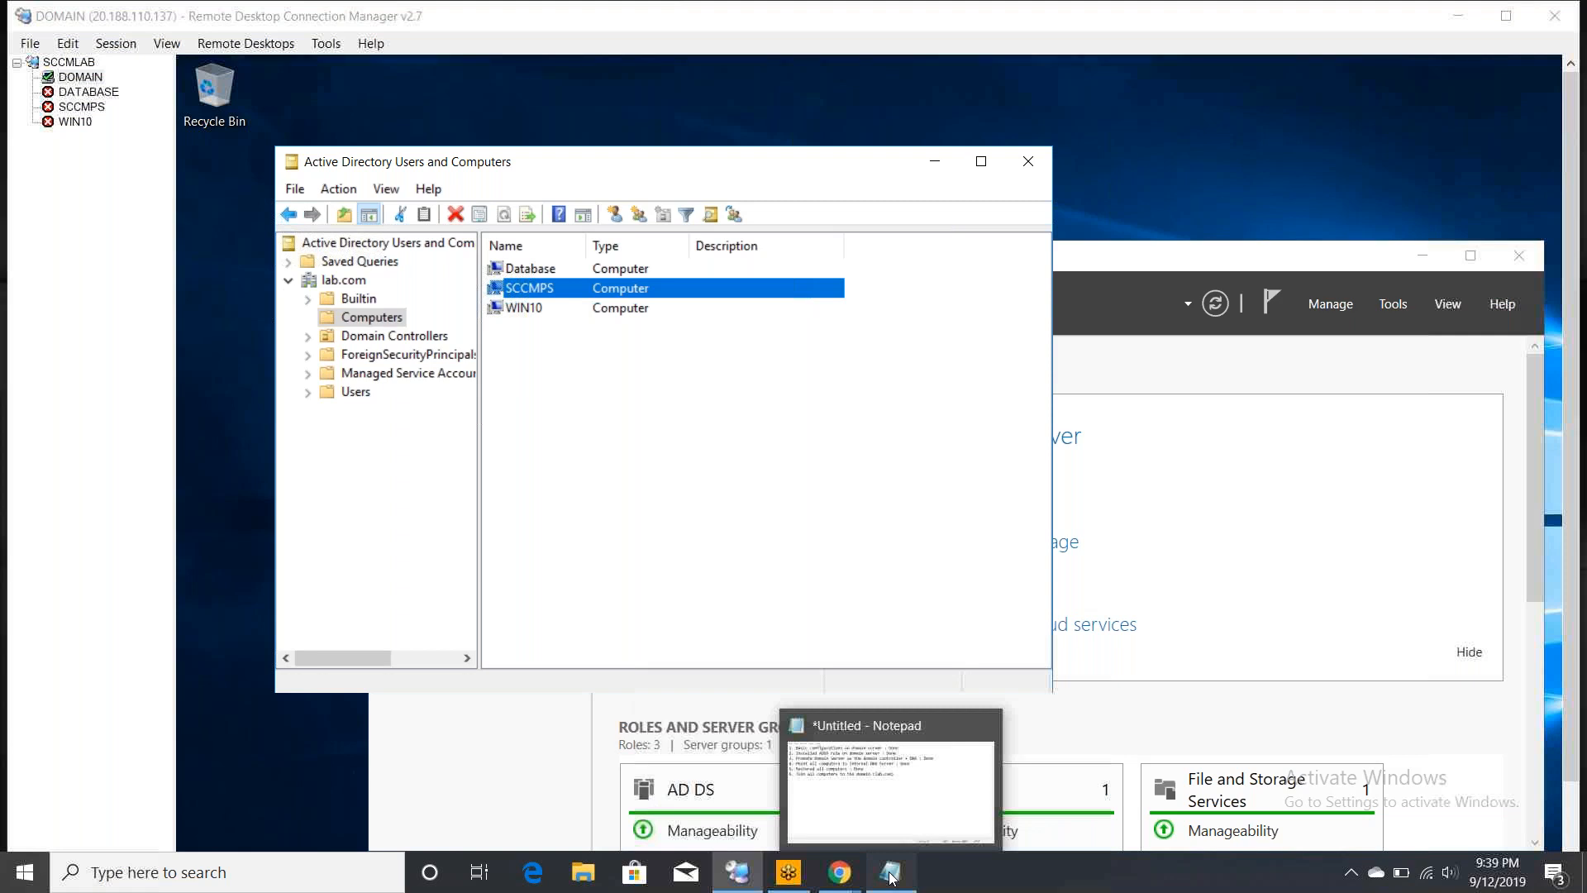
- Add checklist line '7. Create 3 accounts in Active Directory' listing sccmadmin, sqladmin and a third user
left_click(891, 877)
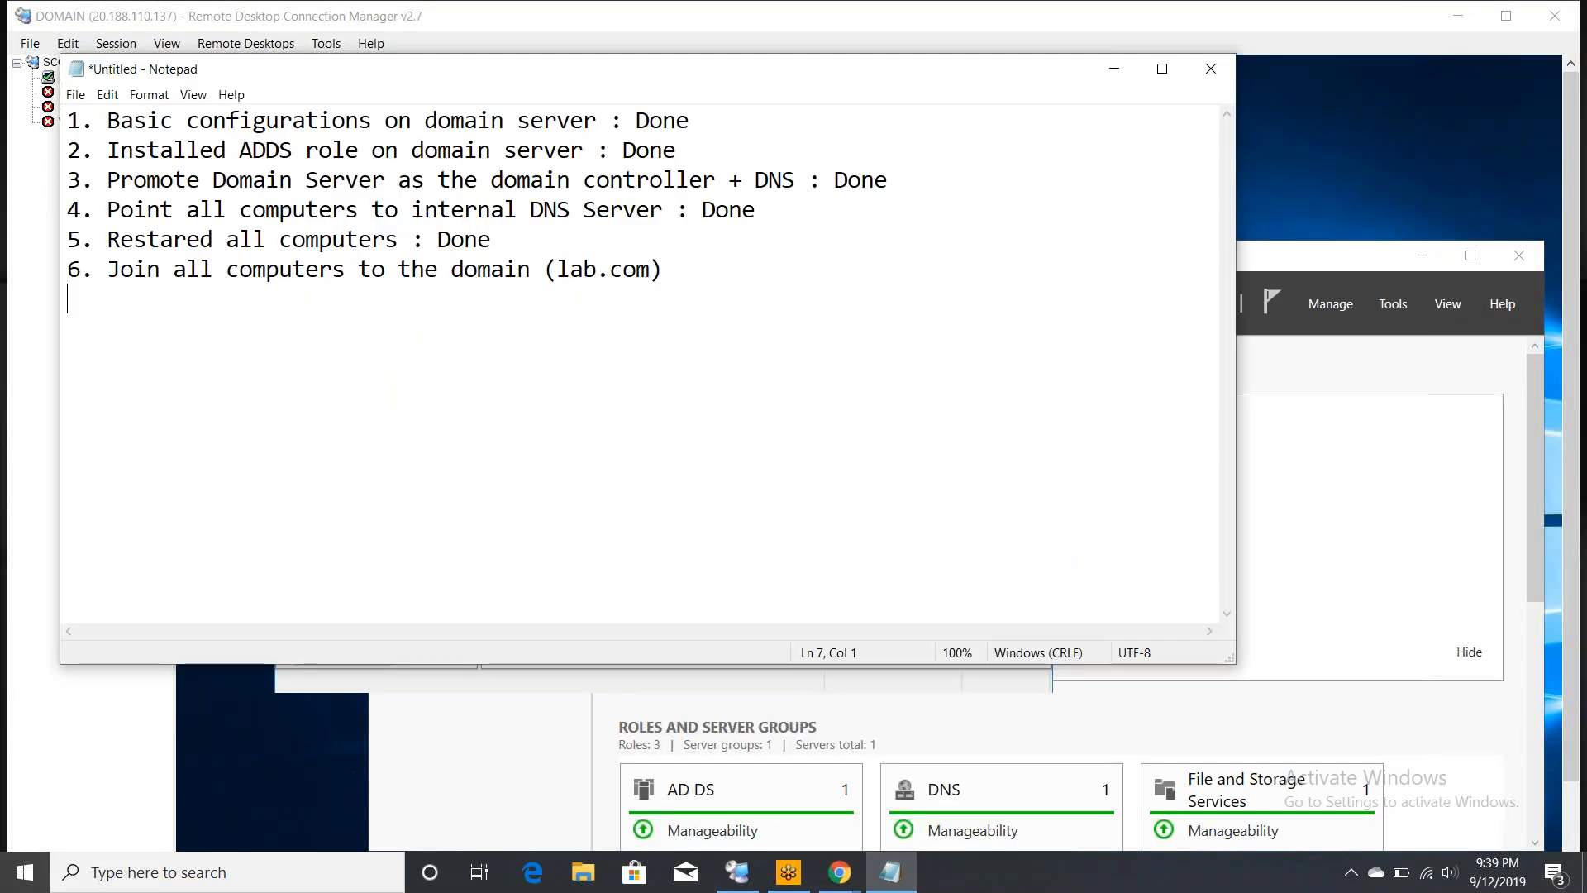
type("7. Create")
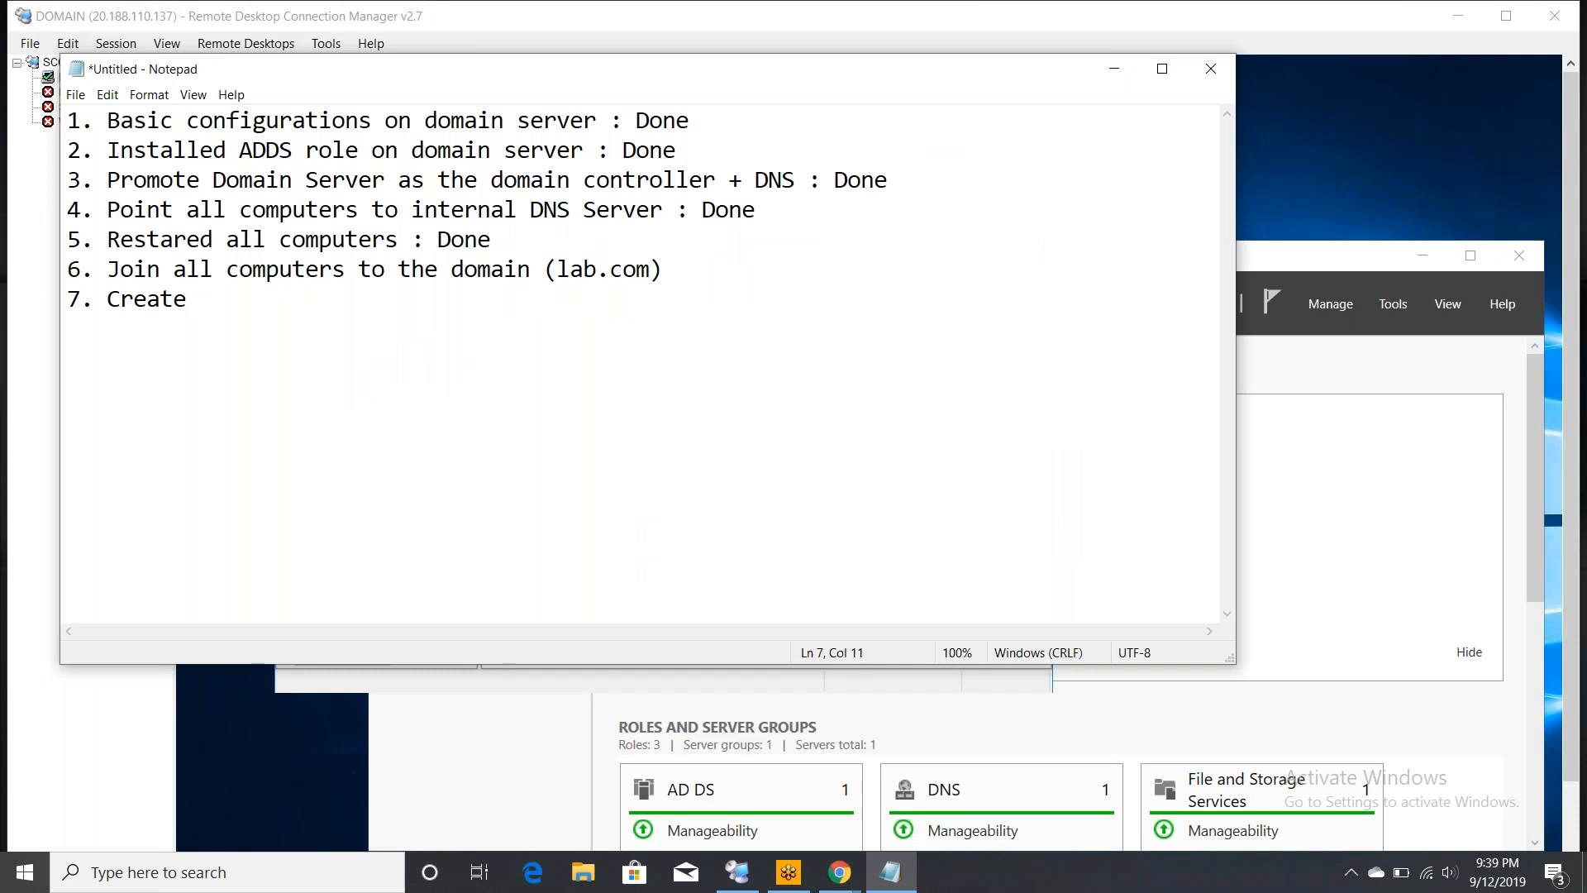
type(" 3 accounts in A")
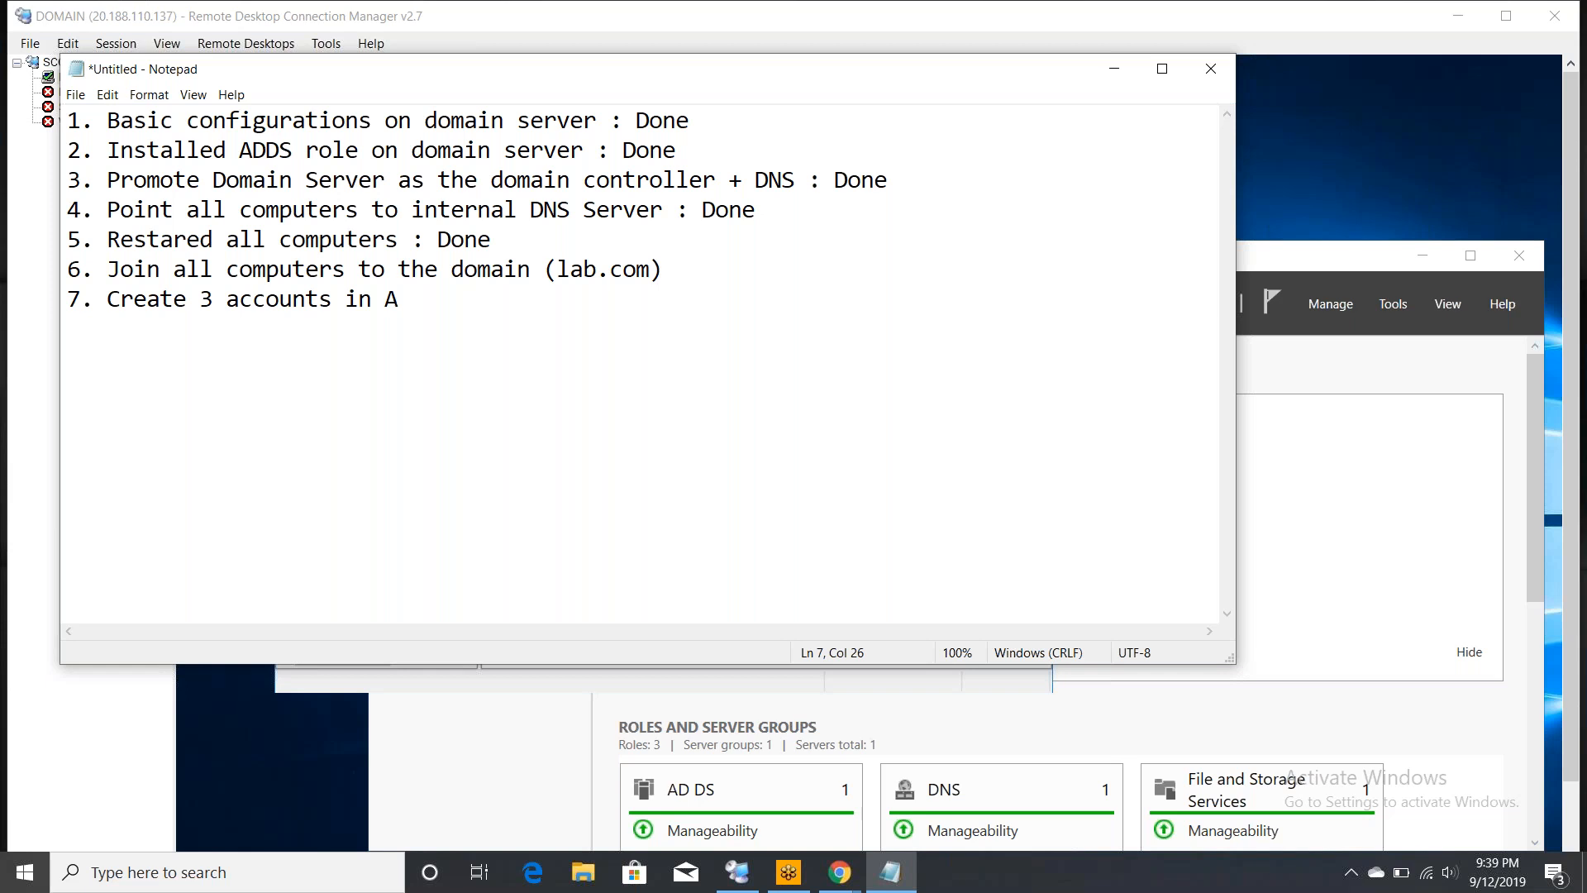
type("ctive Directory (")
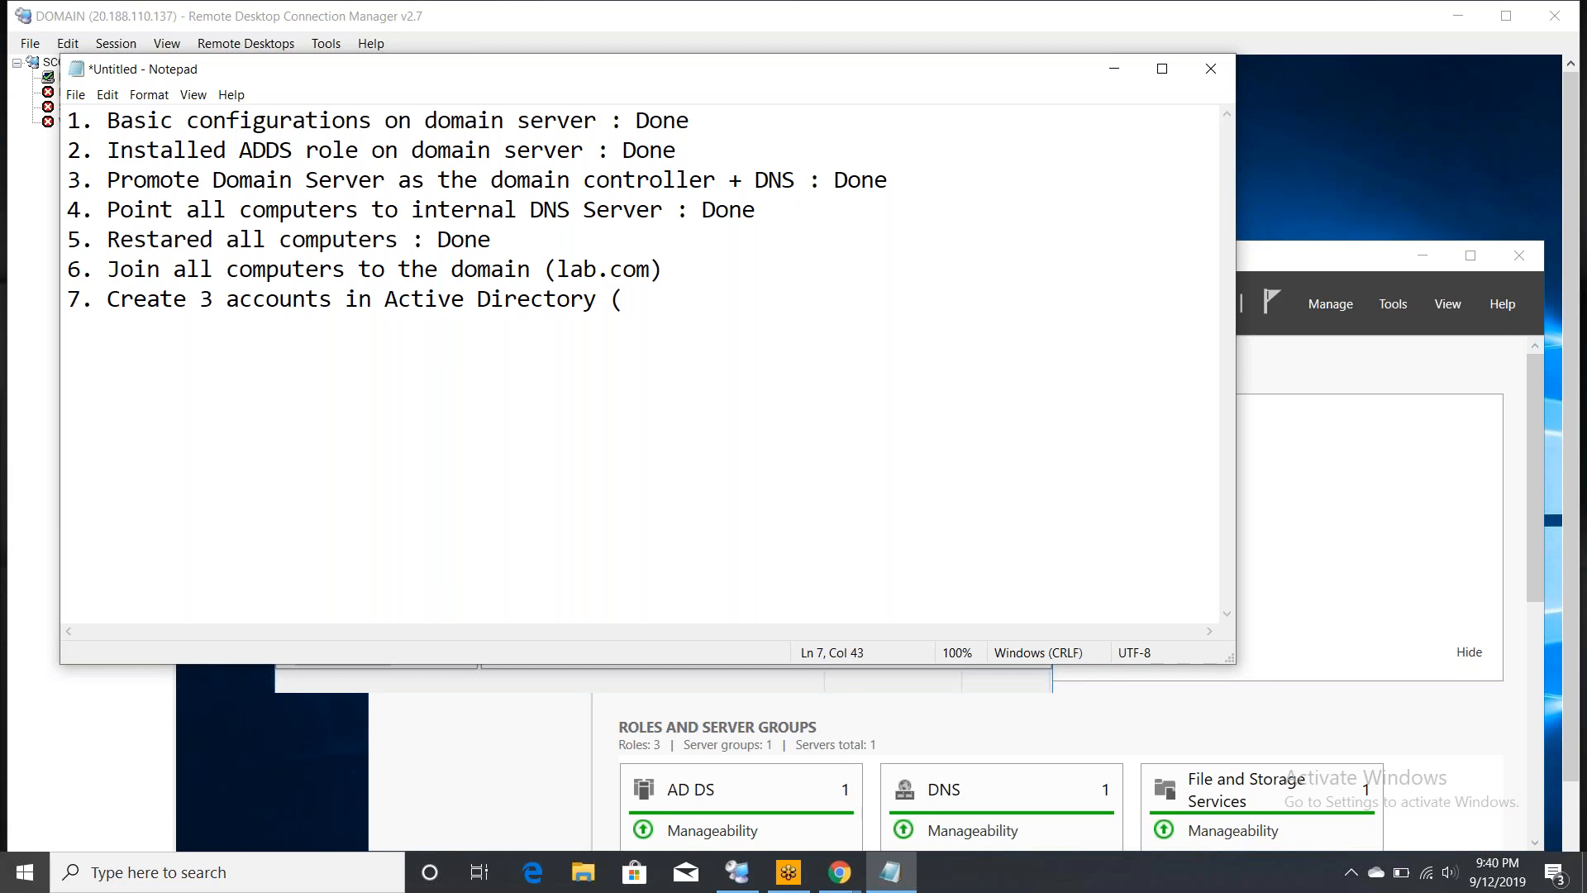
type("sccmadmin, ")
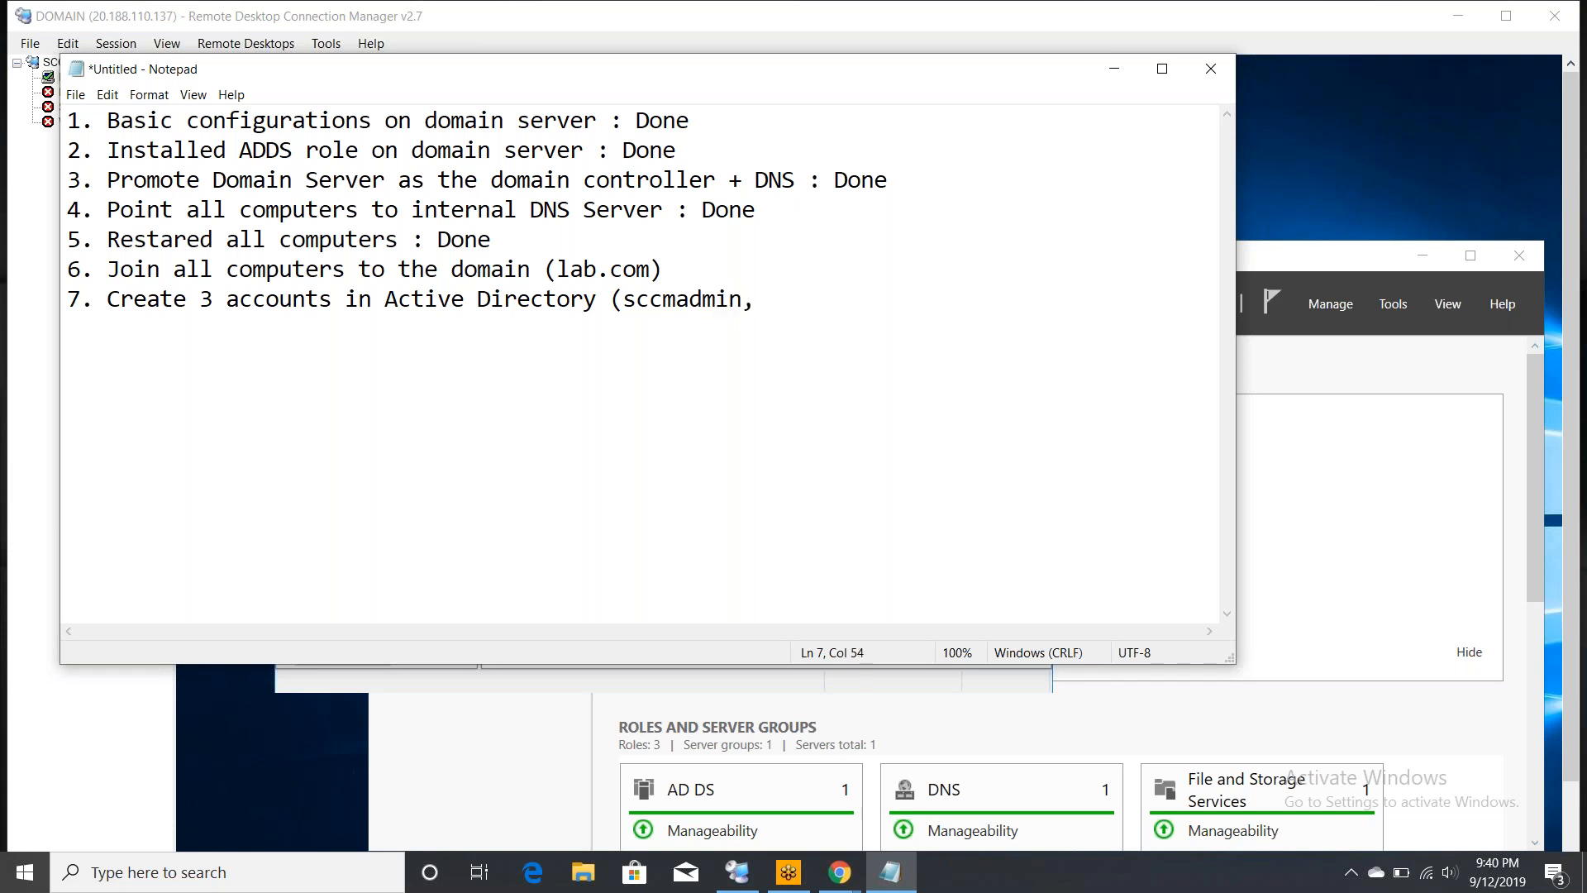
type("sqladmin,")
type("Peter")
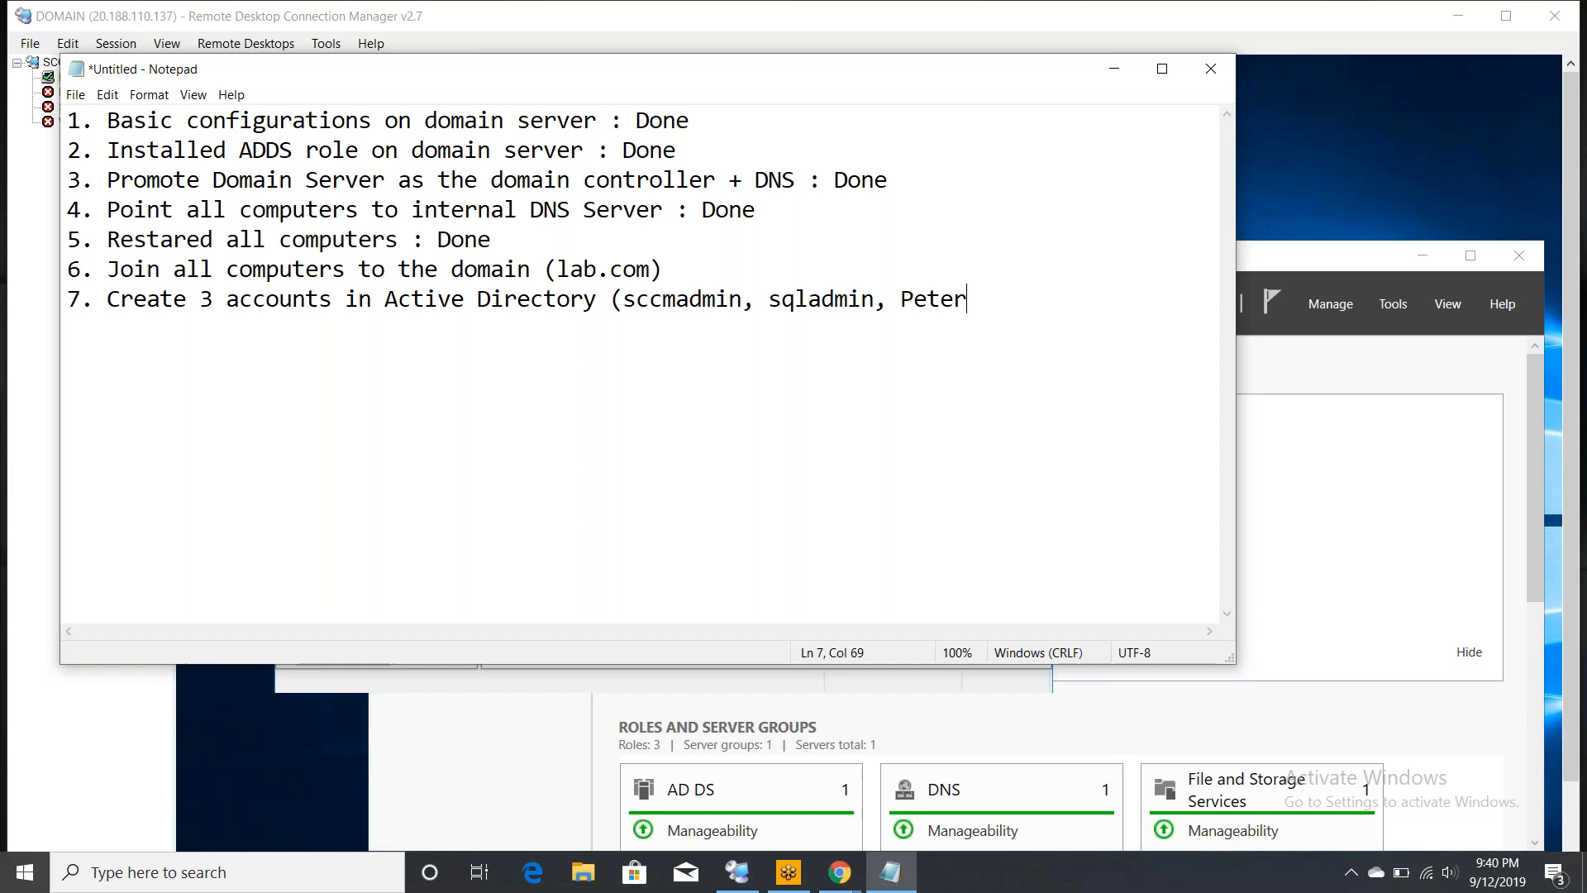
type(")")
- Create an organizational unit named SCCMLAB under lab.com and open it
left_click(27, 521)
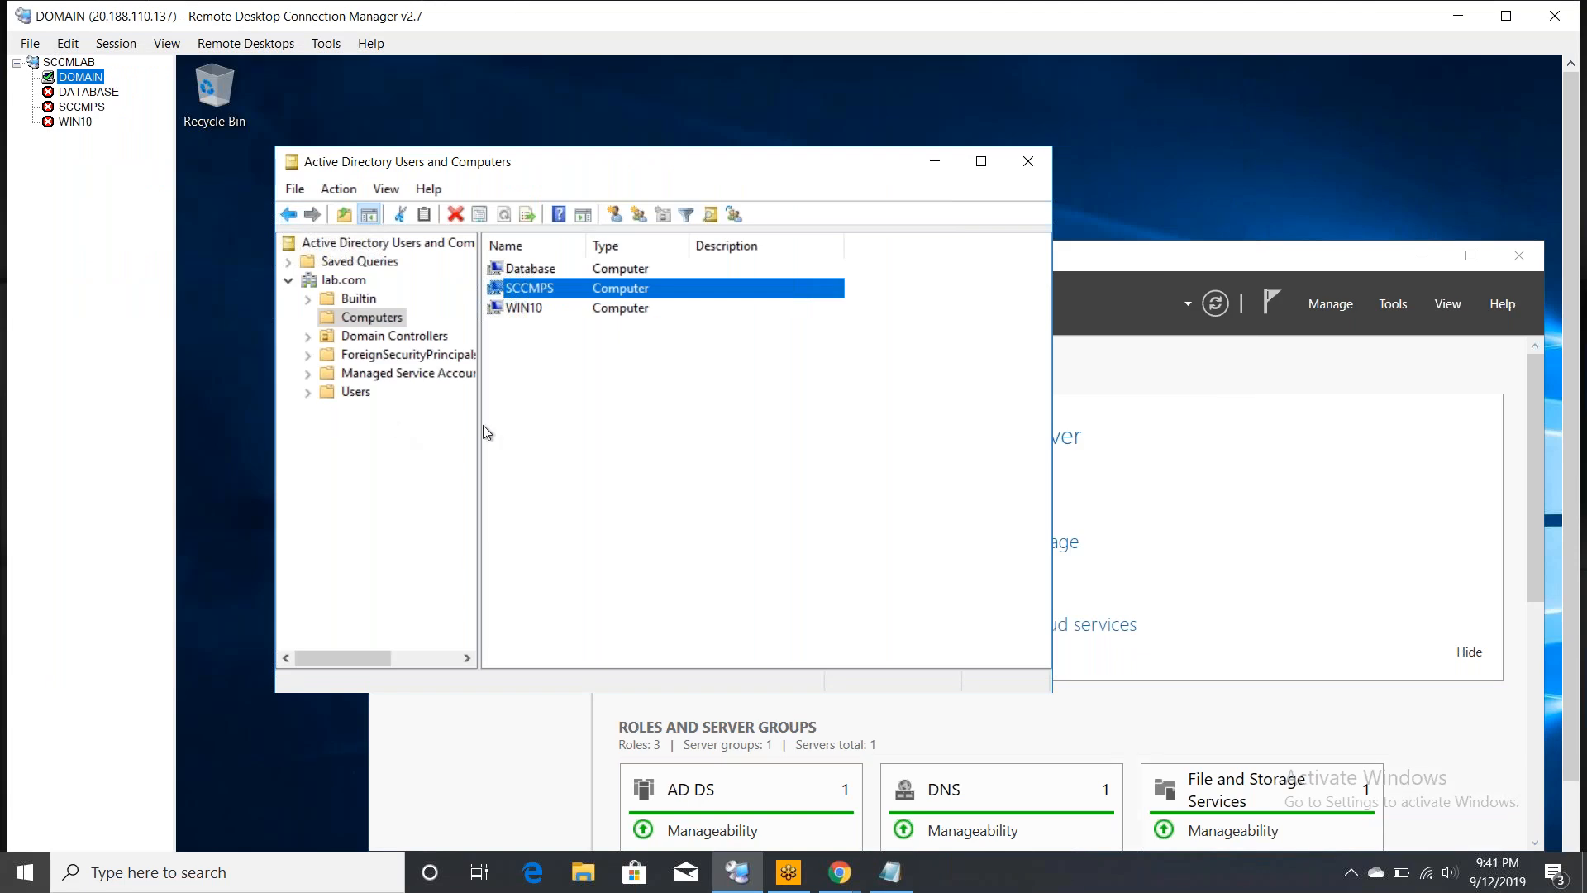
left_click(557, 467)
left_click(557, 474)
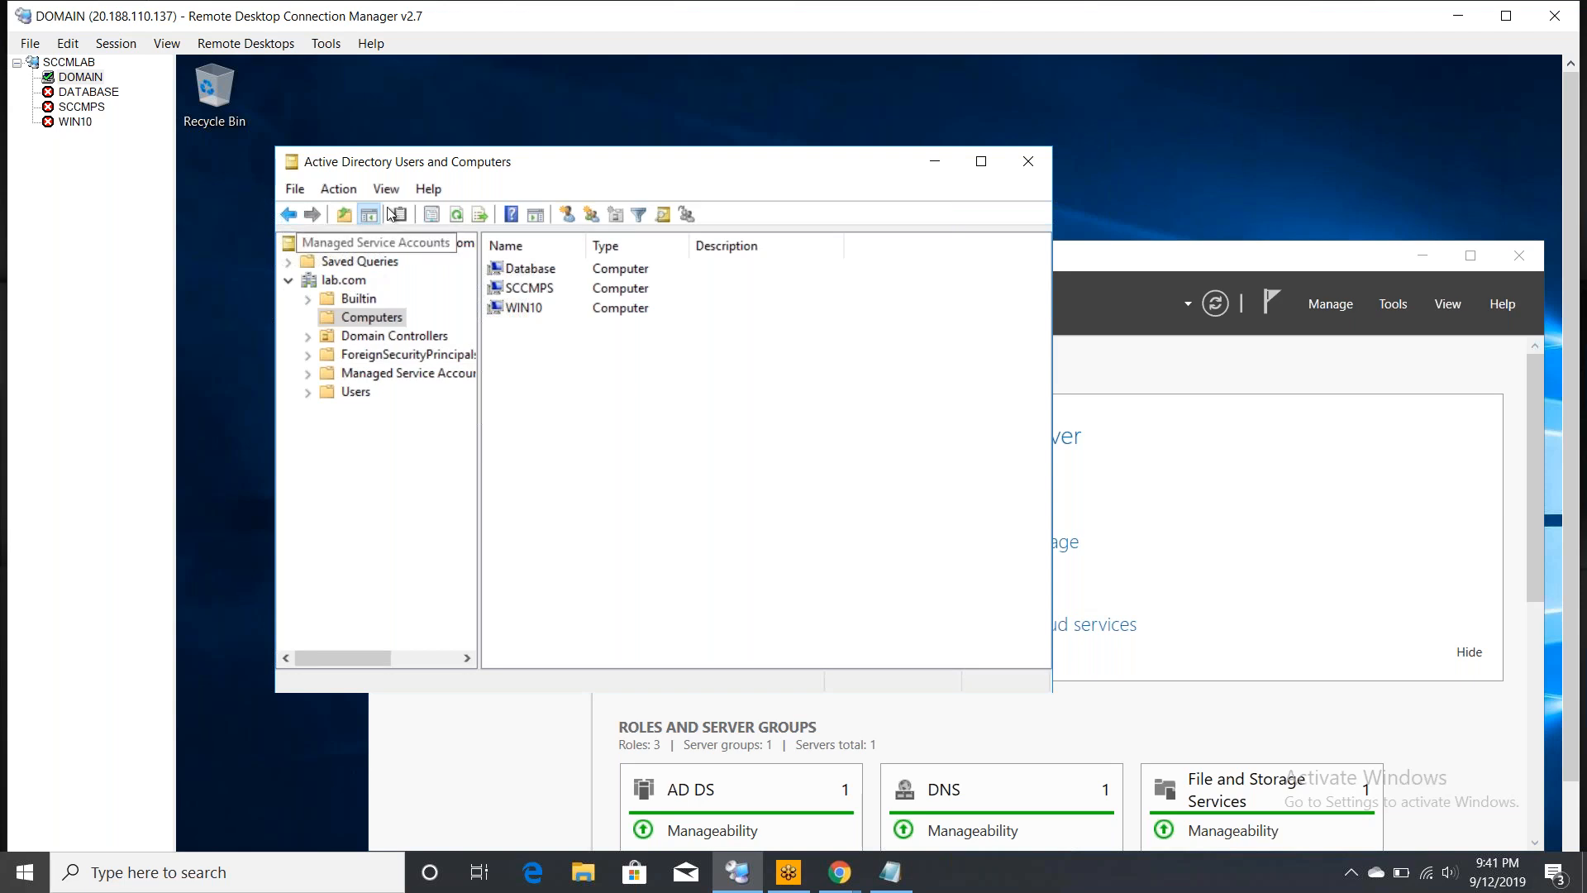
left_click(342, 281)
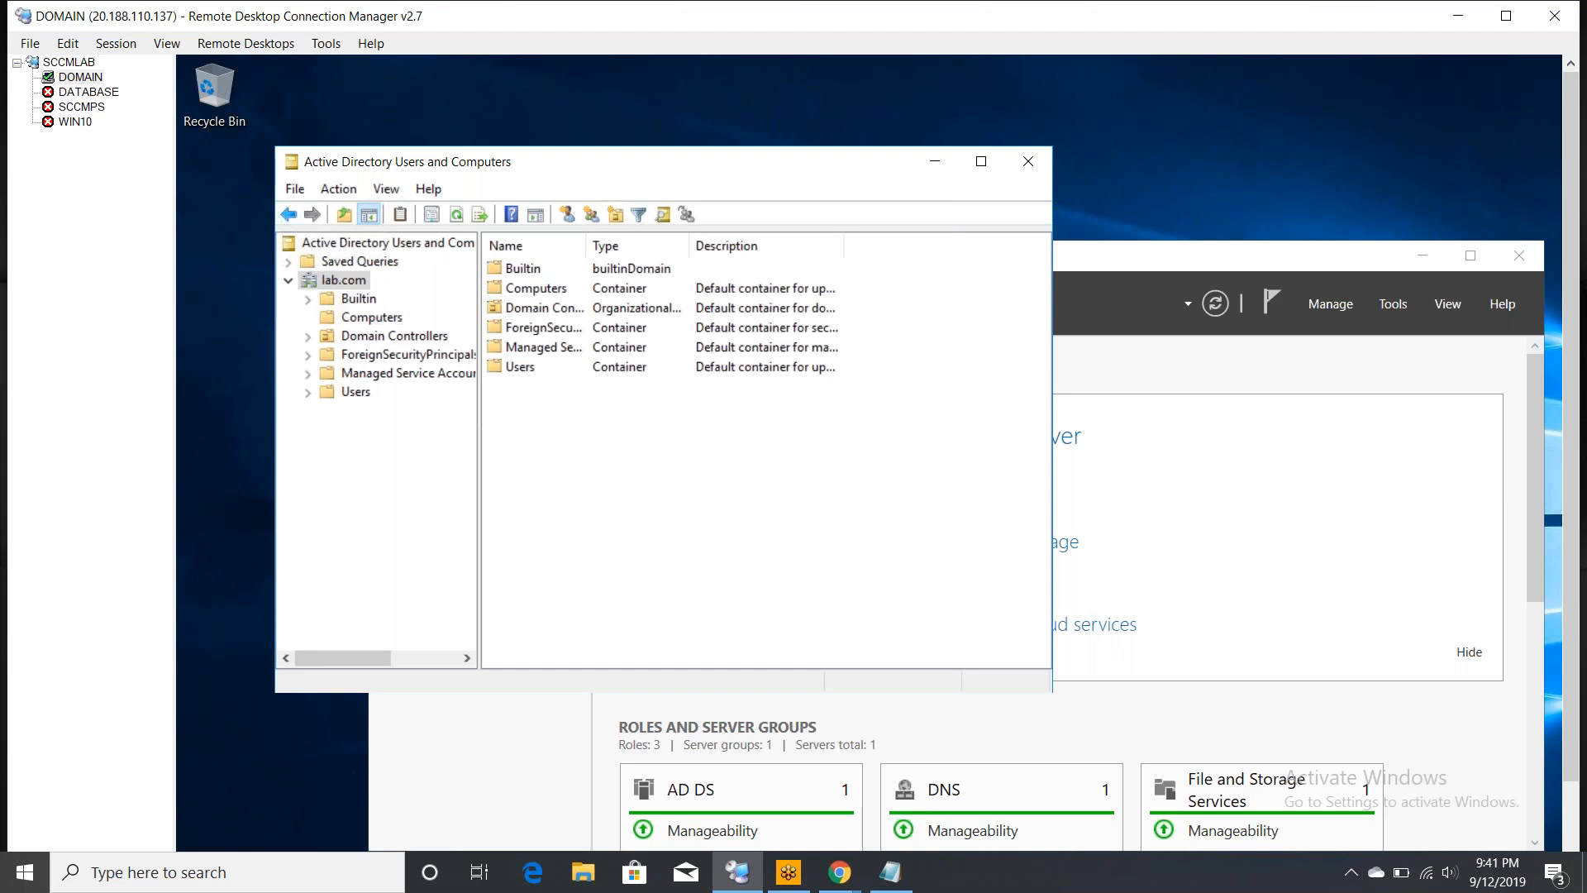
right_click(343, 282)
mouse_move(449, 437)
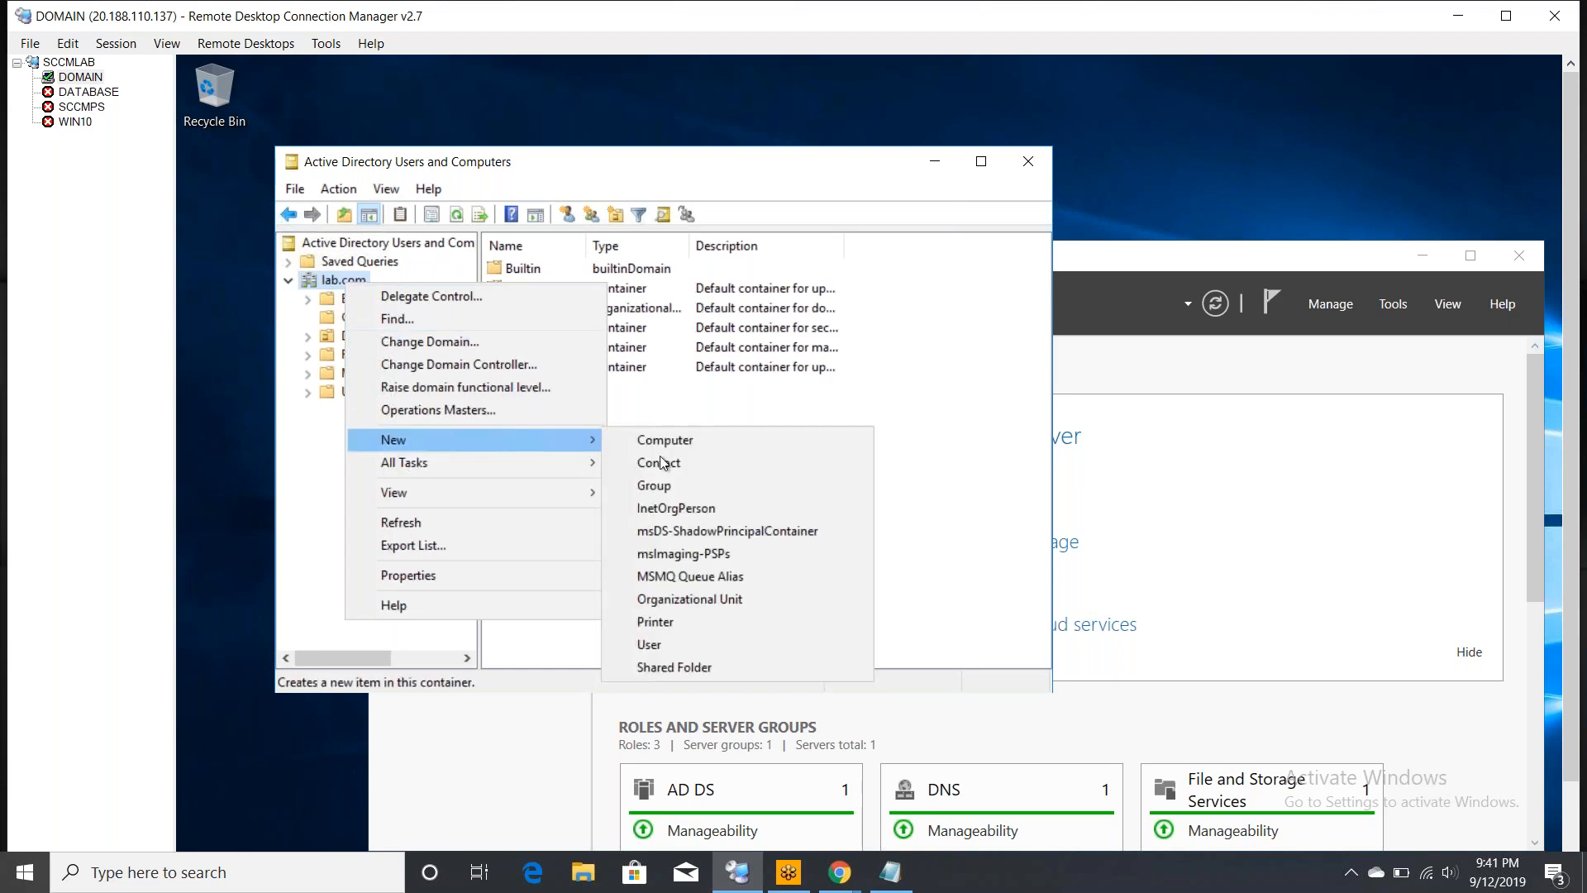
left_click(711, 598)
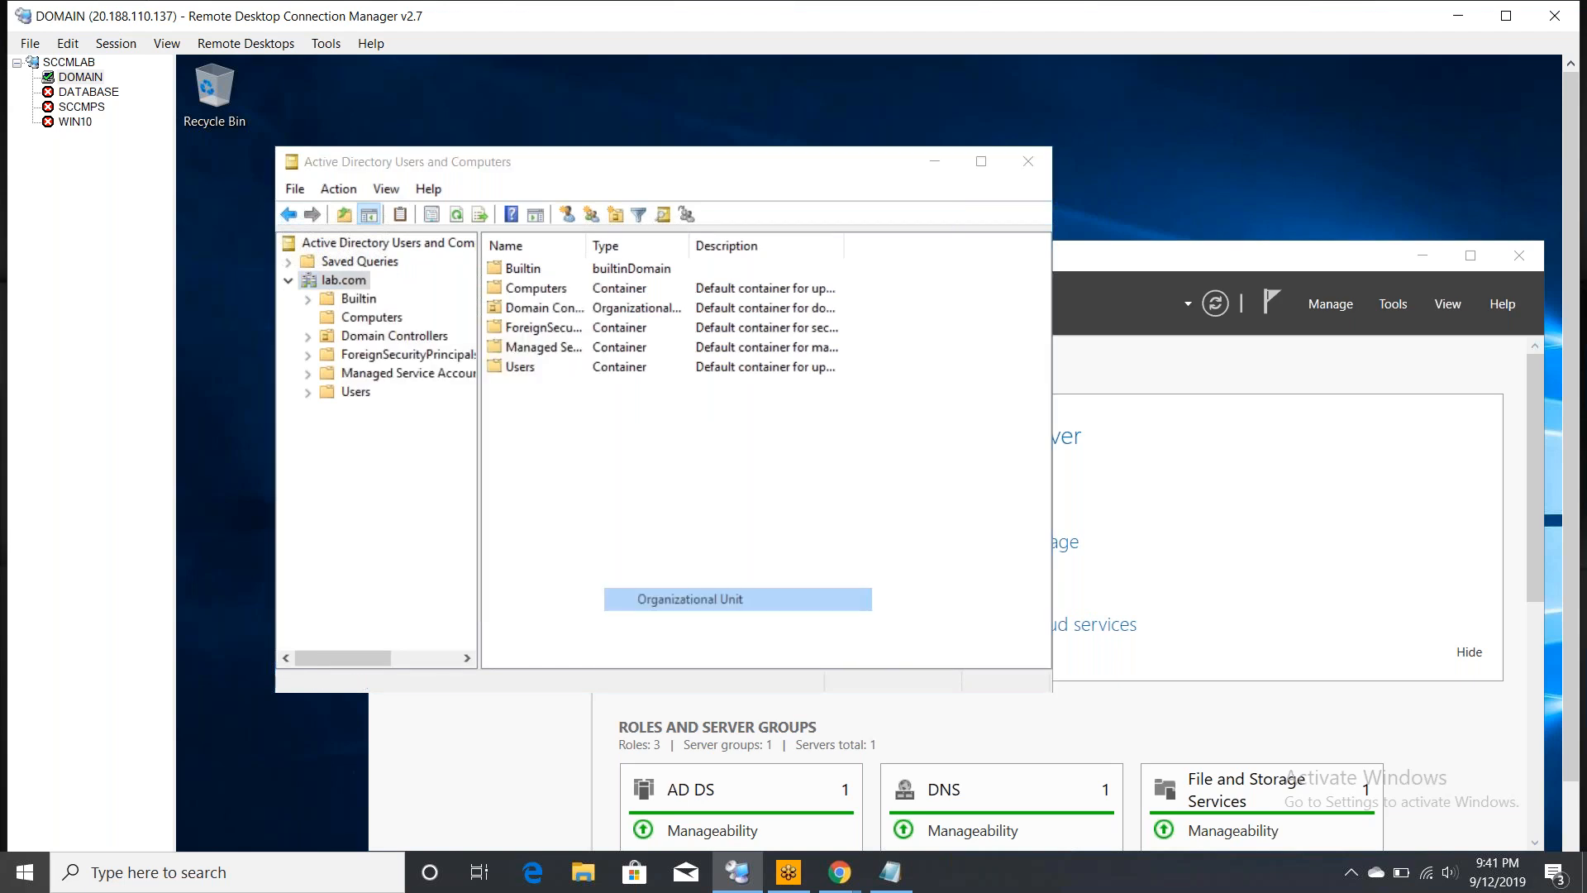
type("SCCM")
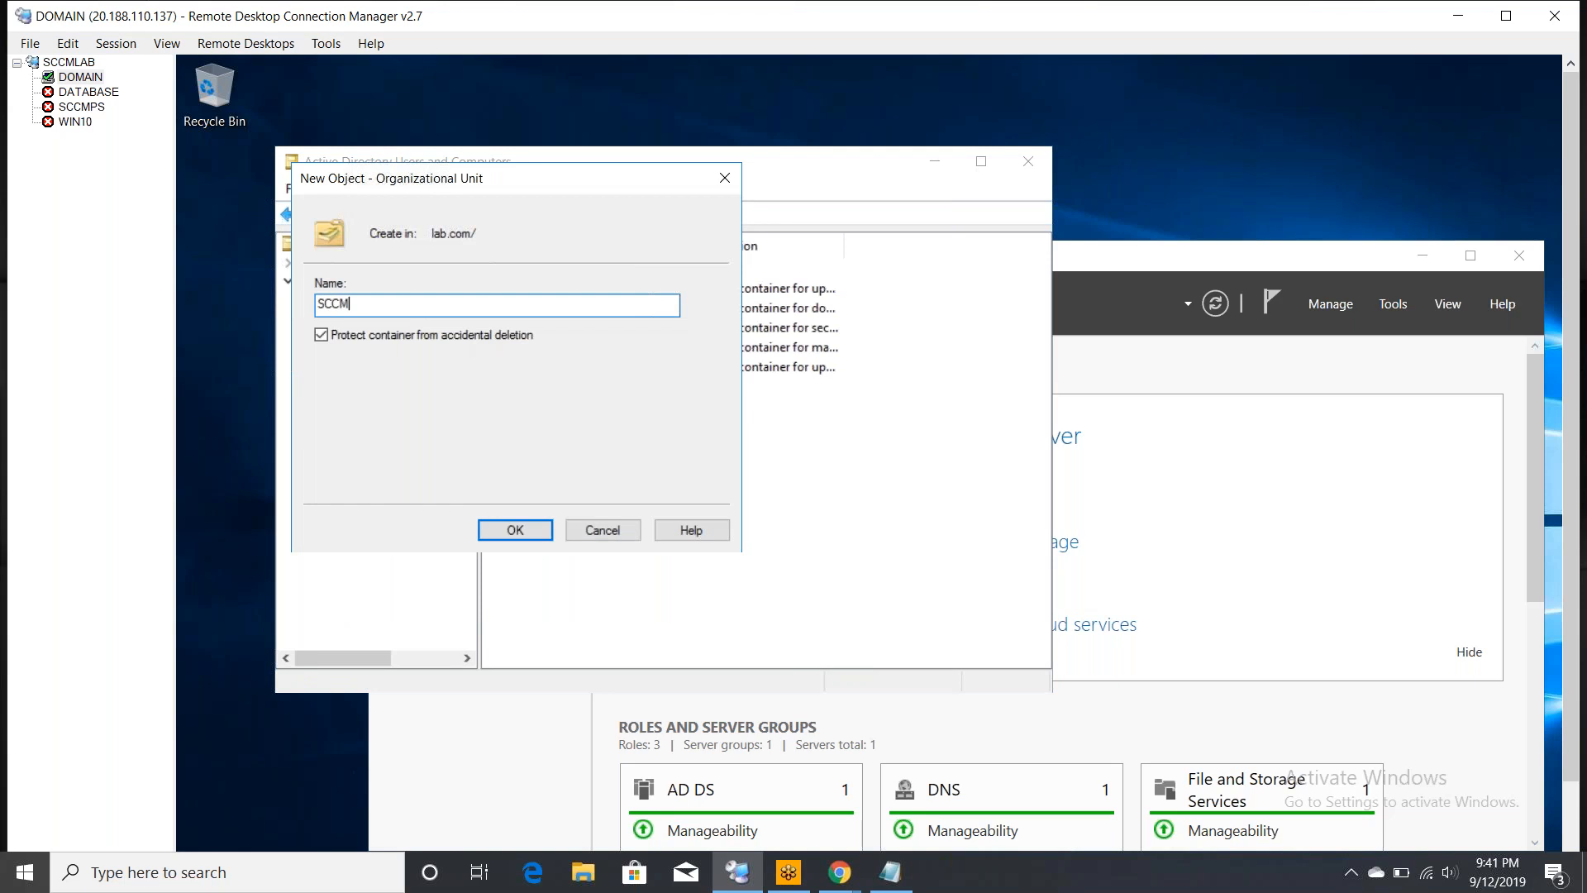
key("BackSpace")
type("LAB")
left_click(541, 533)
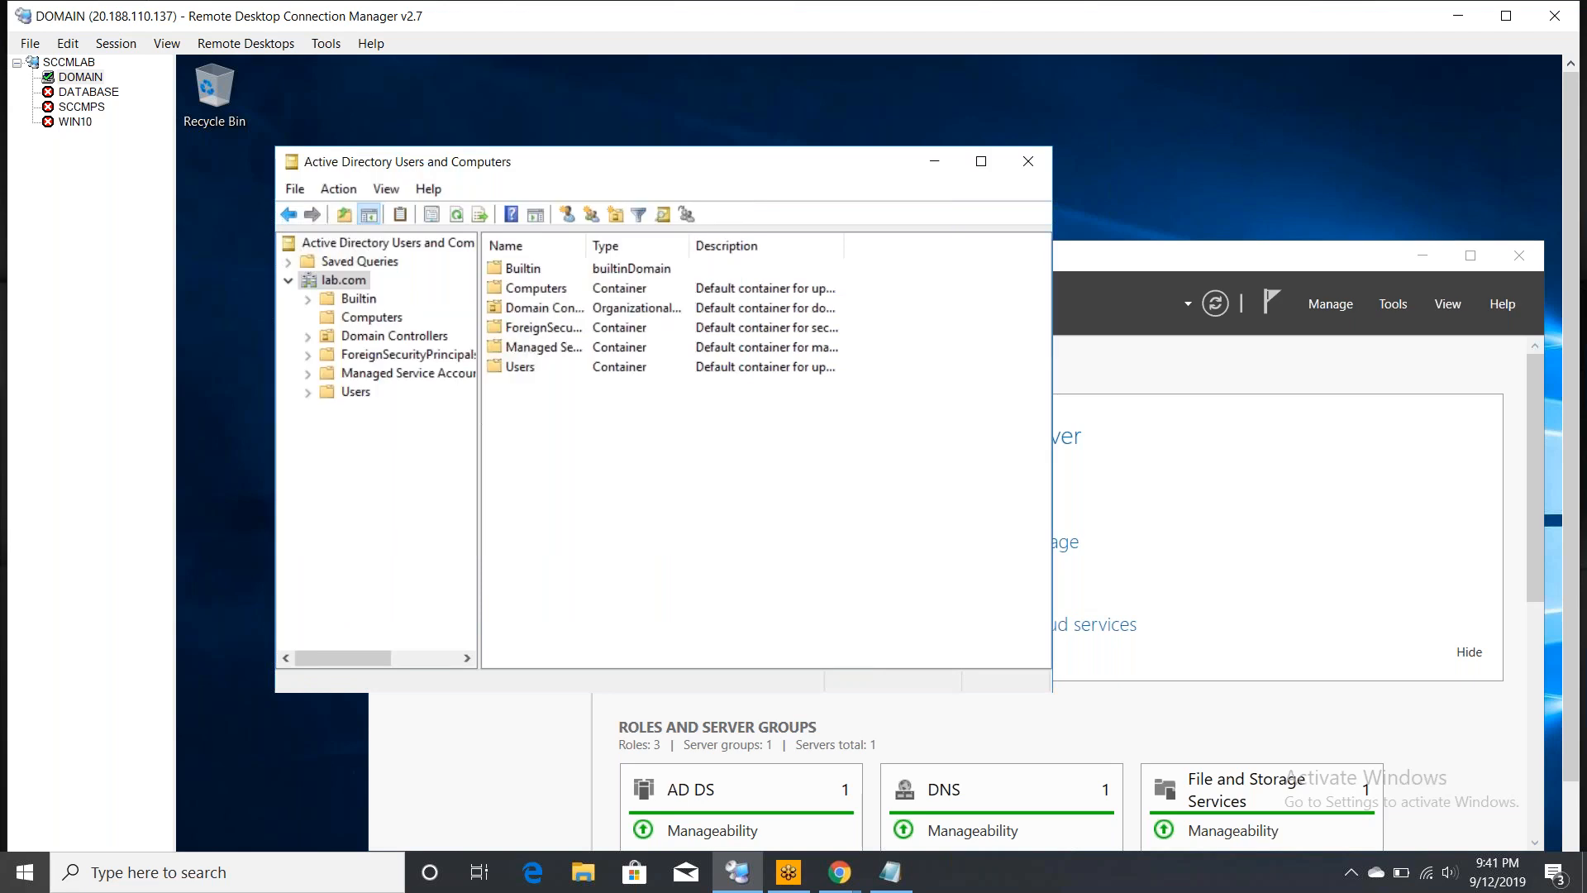
left_click(364, 410)
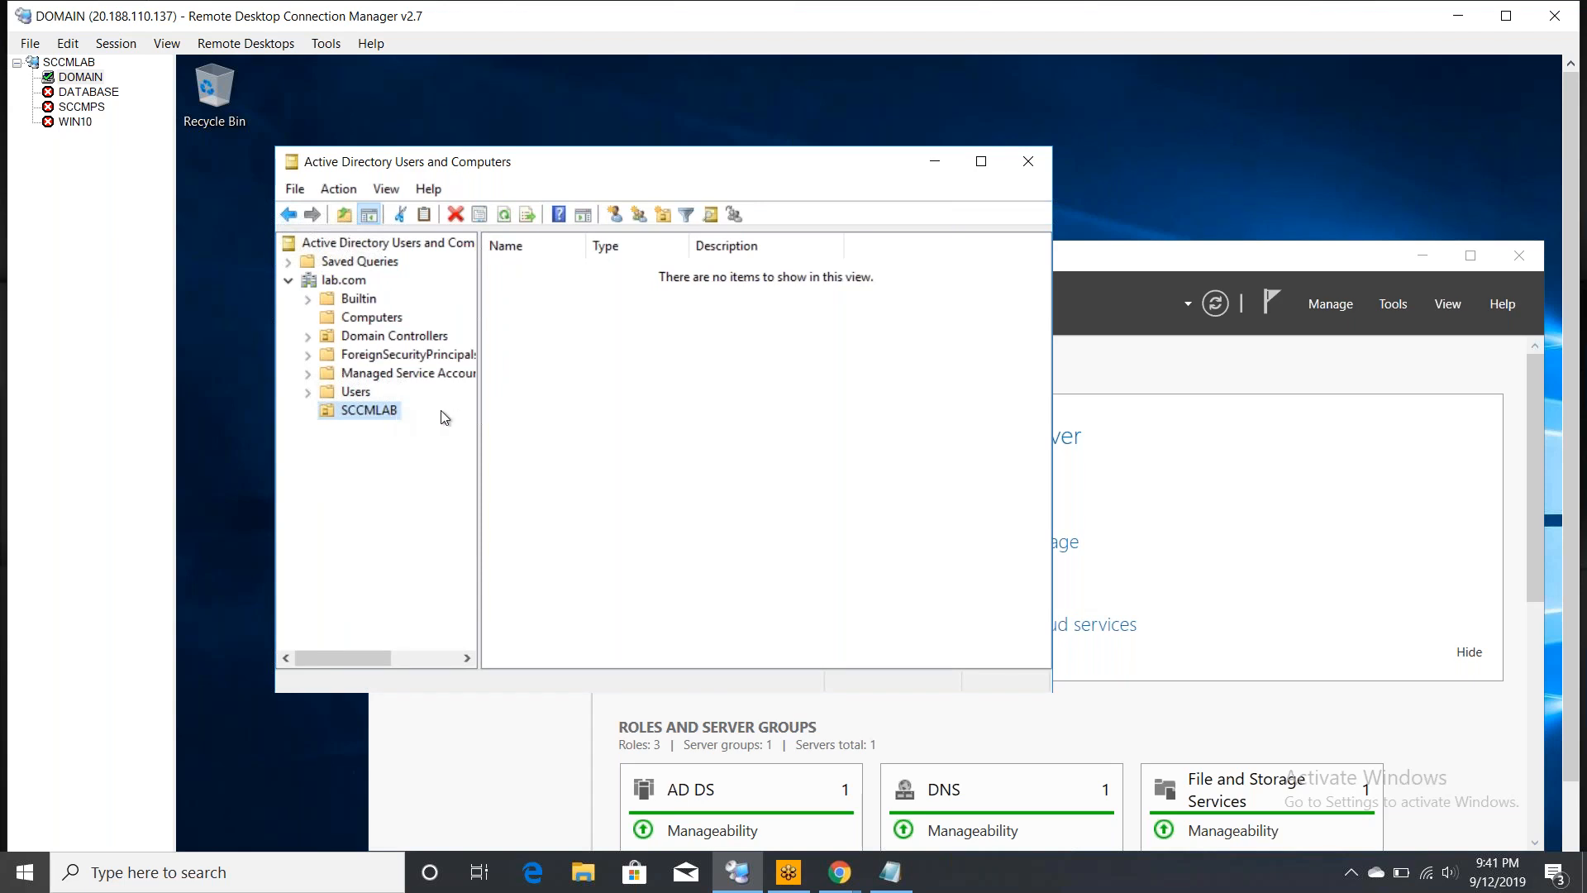
- Enable View > Advanced Features in Active Directory Users and Computers, then select the SCCMLAB OU
left_click(389, 193)
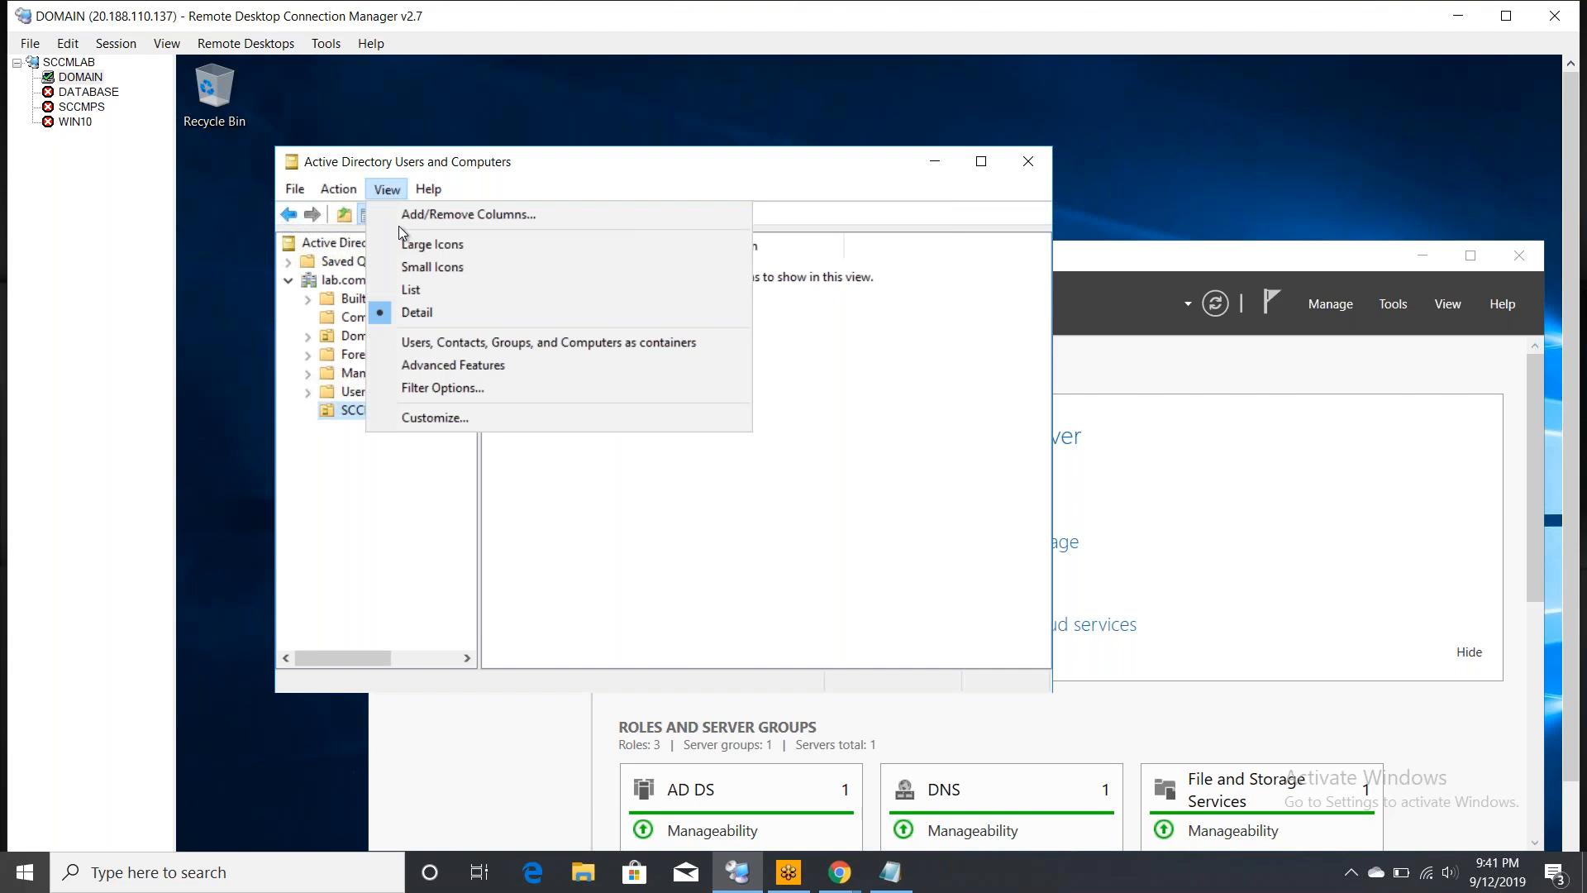
left_click(416, 366)
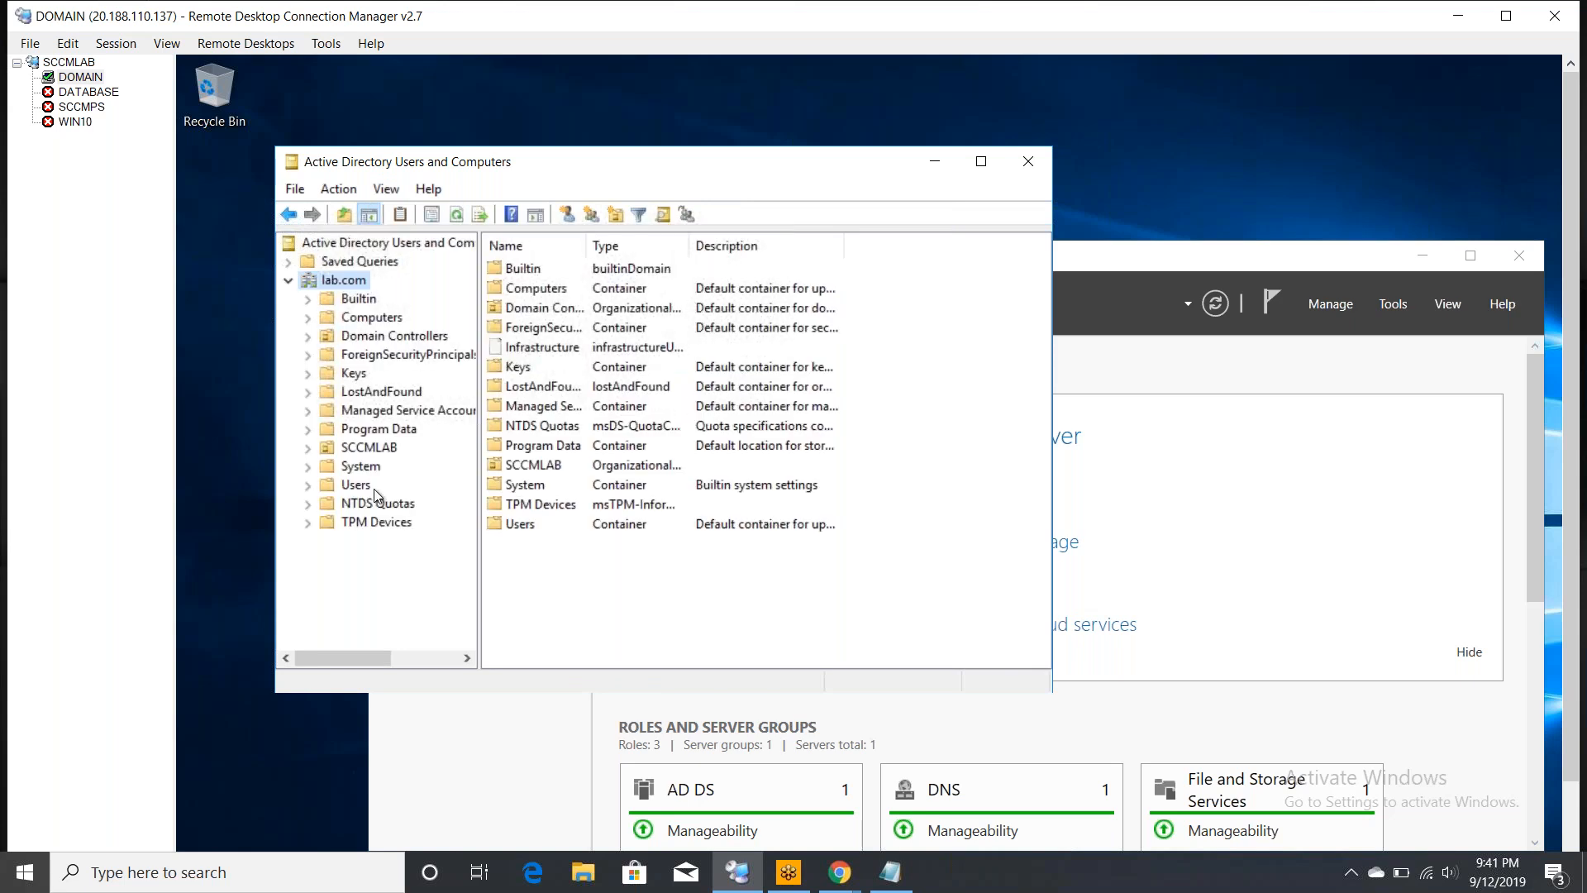
left_click(369, 447)
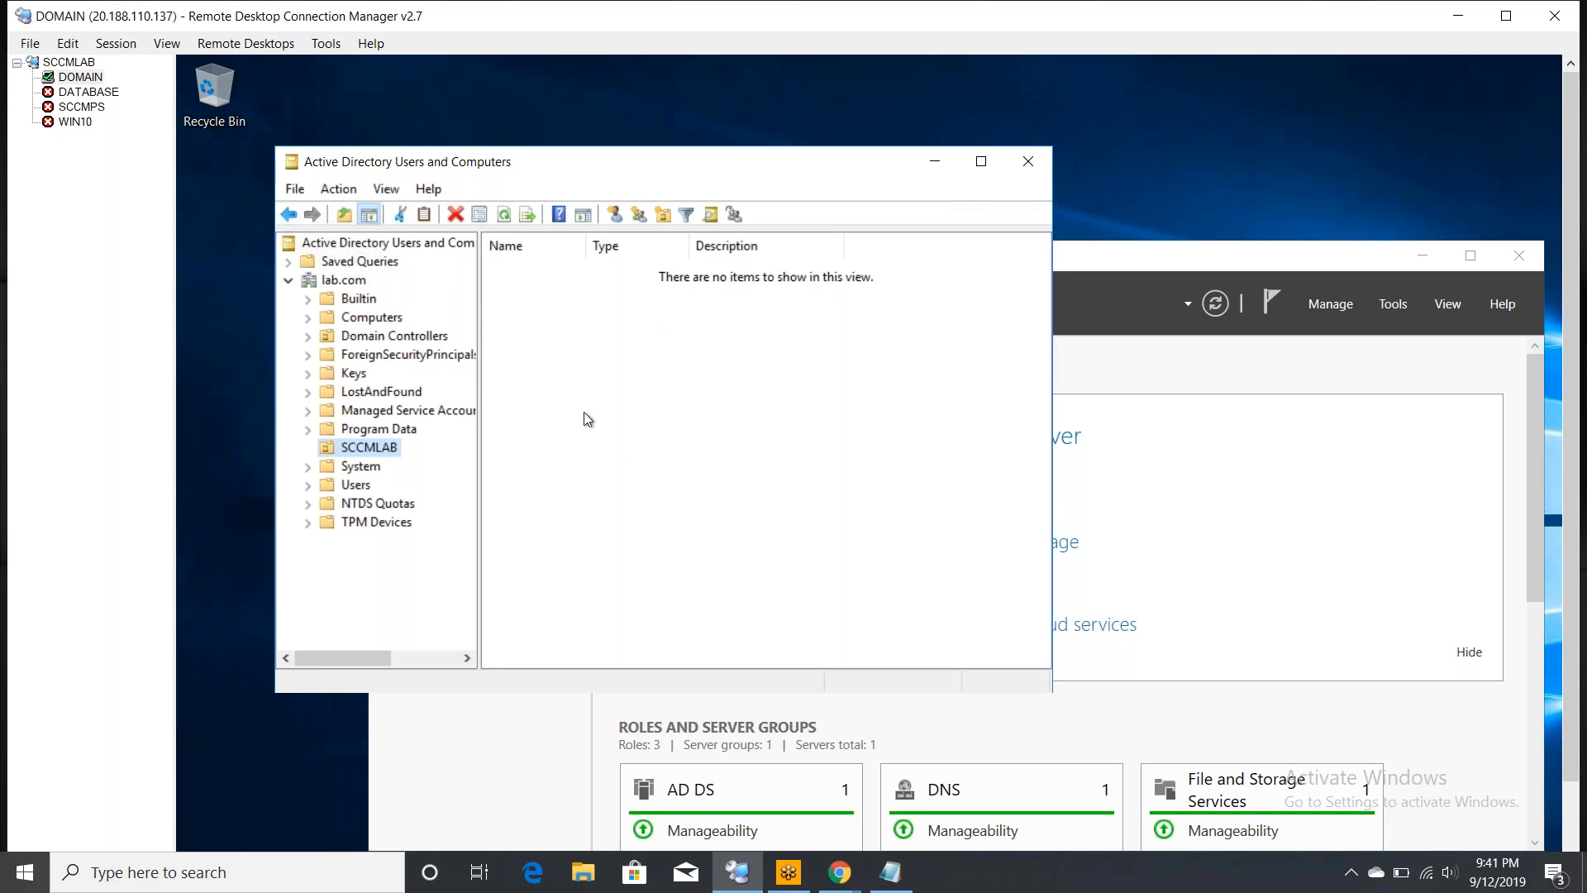
- Start a new user in SCCMLAB named SCCM Admin with logon name sccmadmin
right_click(357, 451)
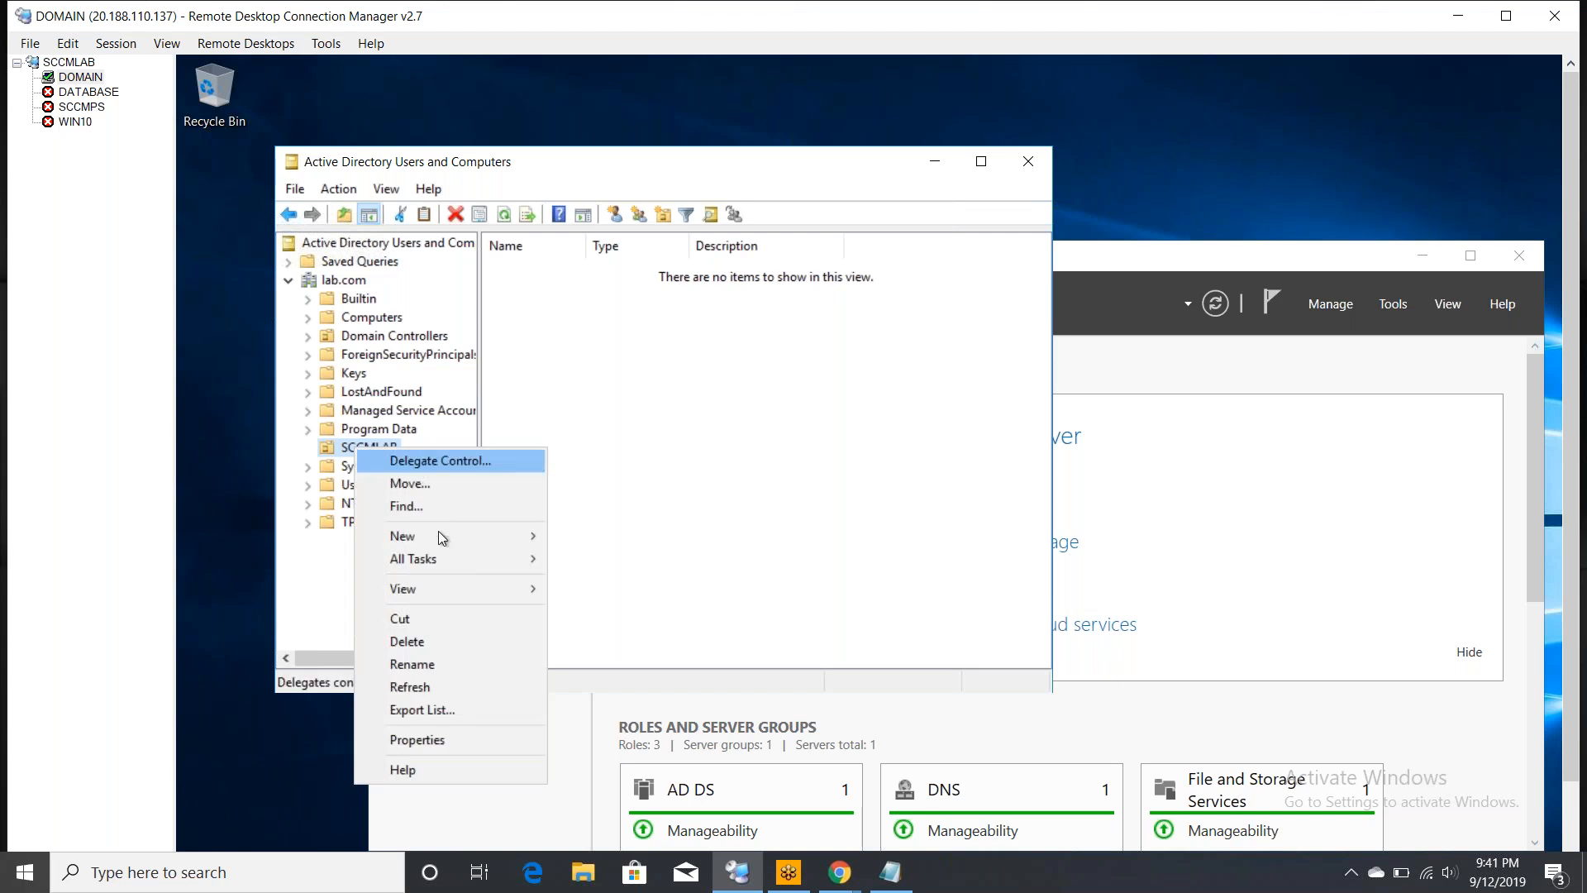
mouse_move(448, 535)
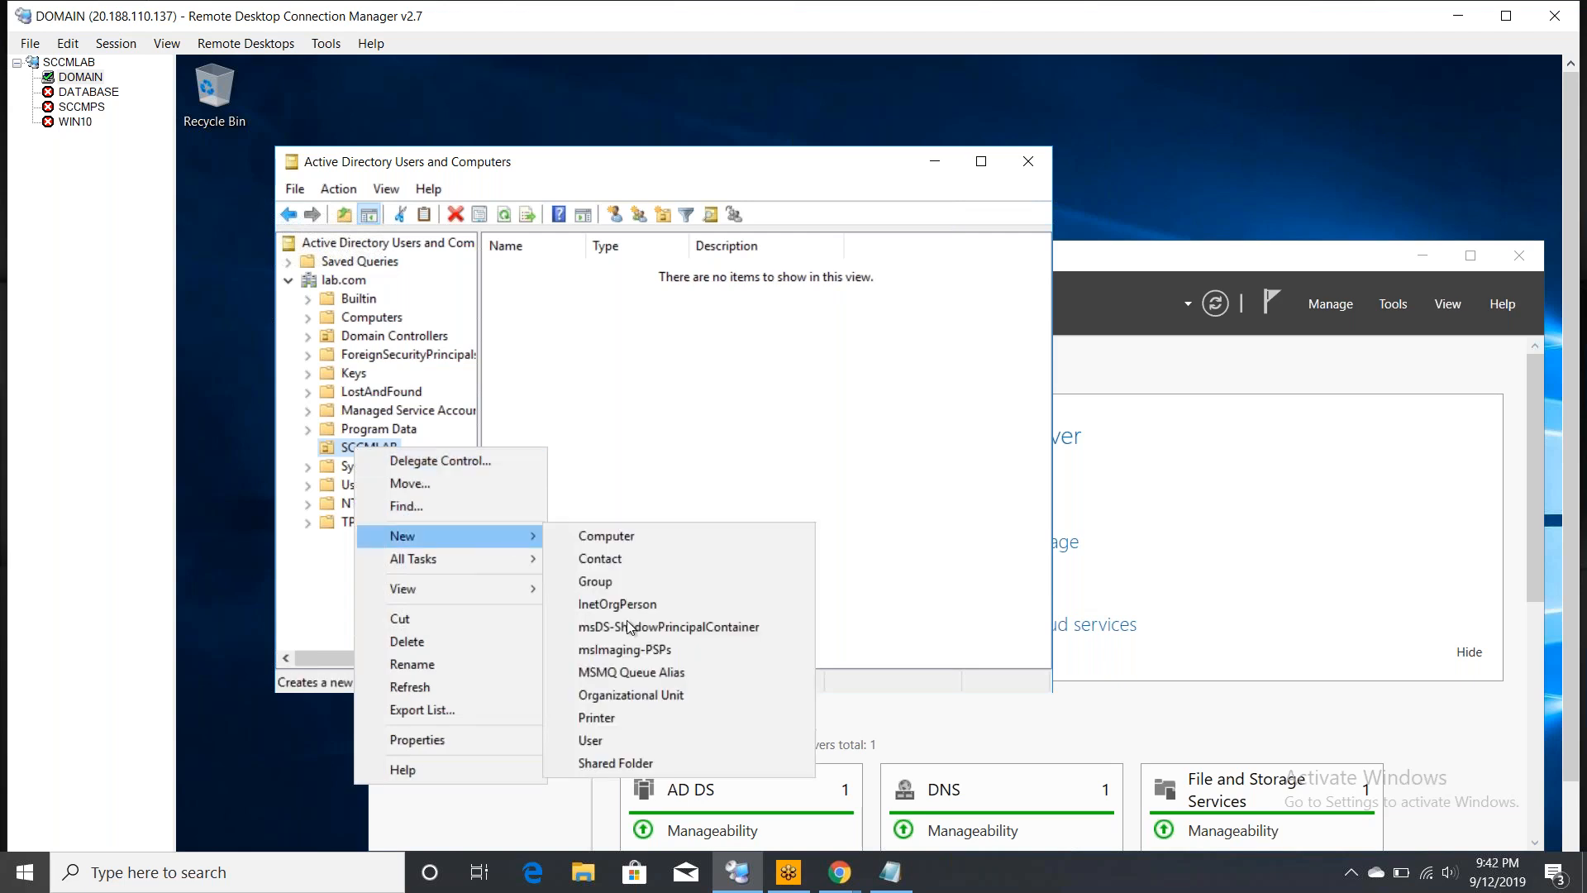
left_click(595, 740)
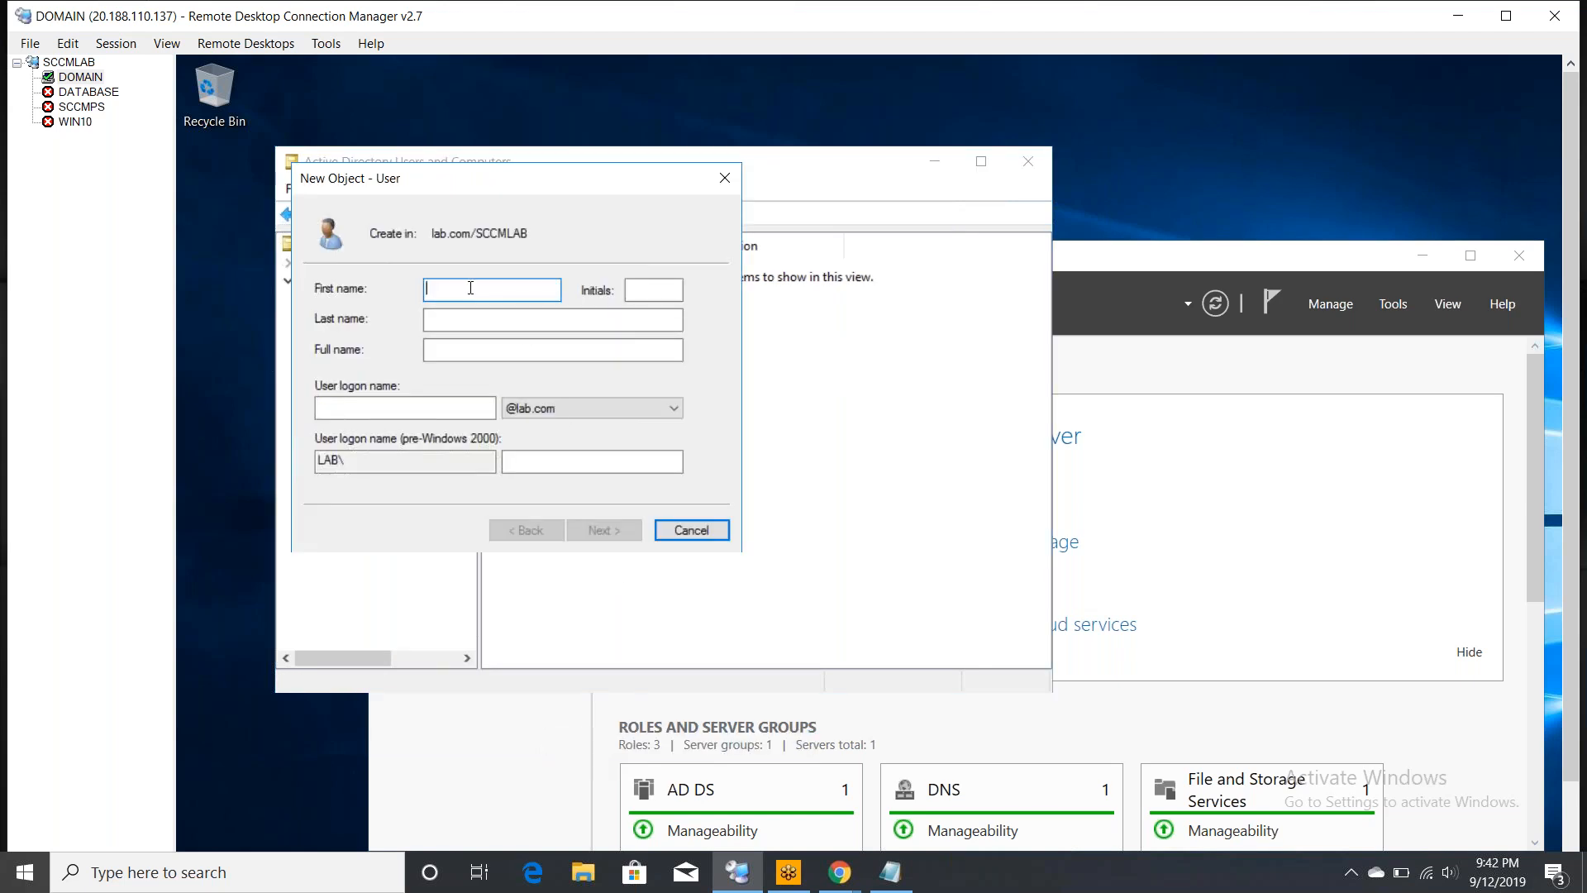
type("SCCM")
key("Tab")
key("Tab")
type("Admi")
type("n")
key("Tab")
key("Tab")
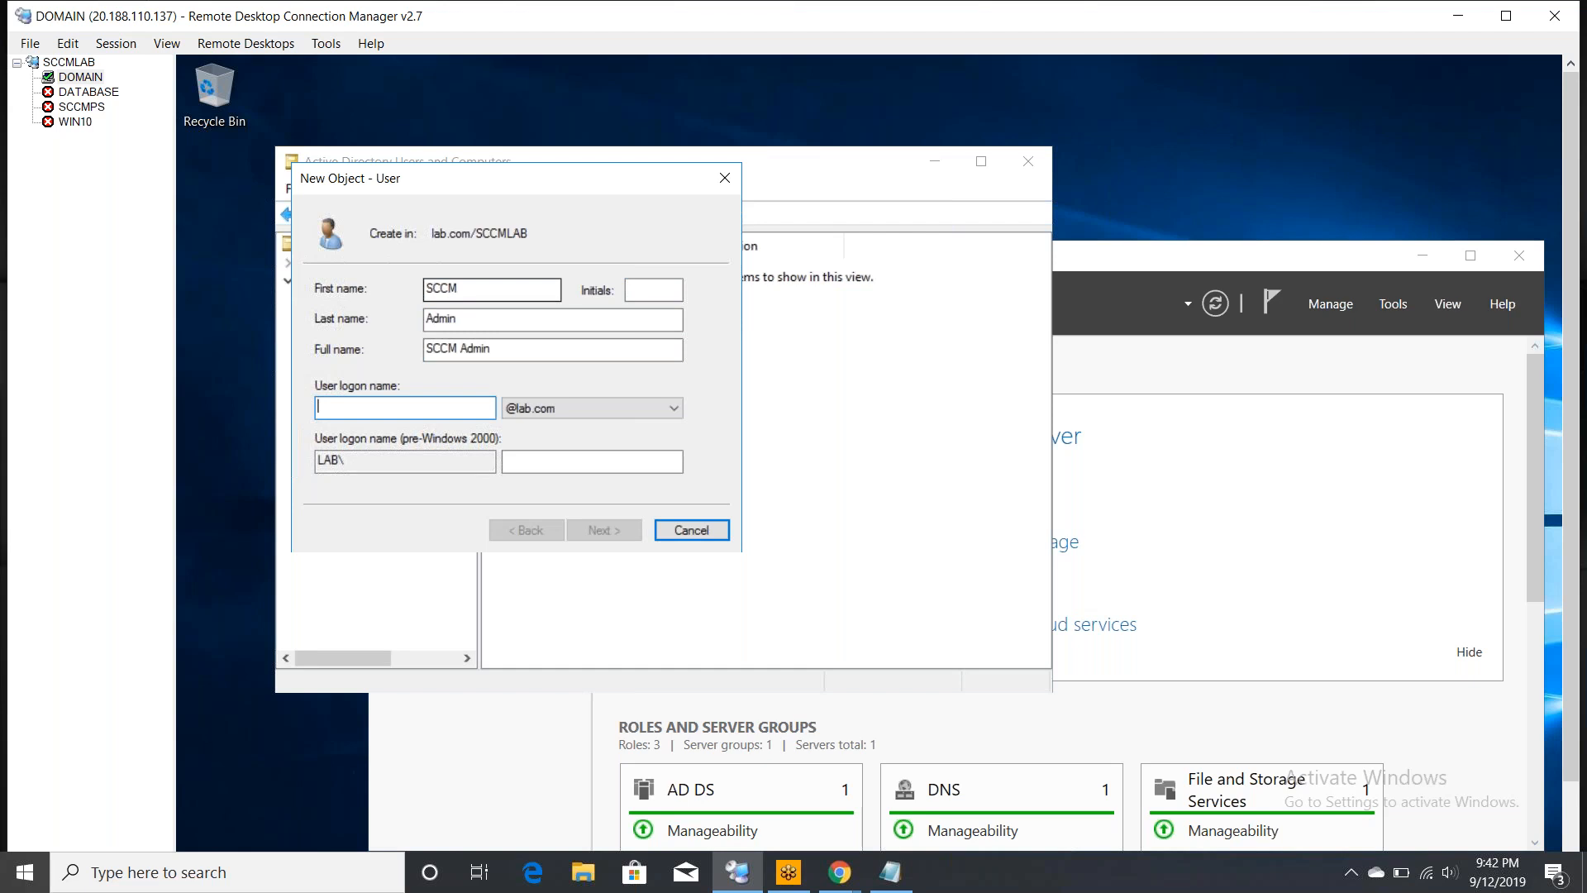
type("sc")
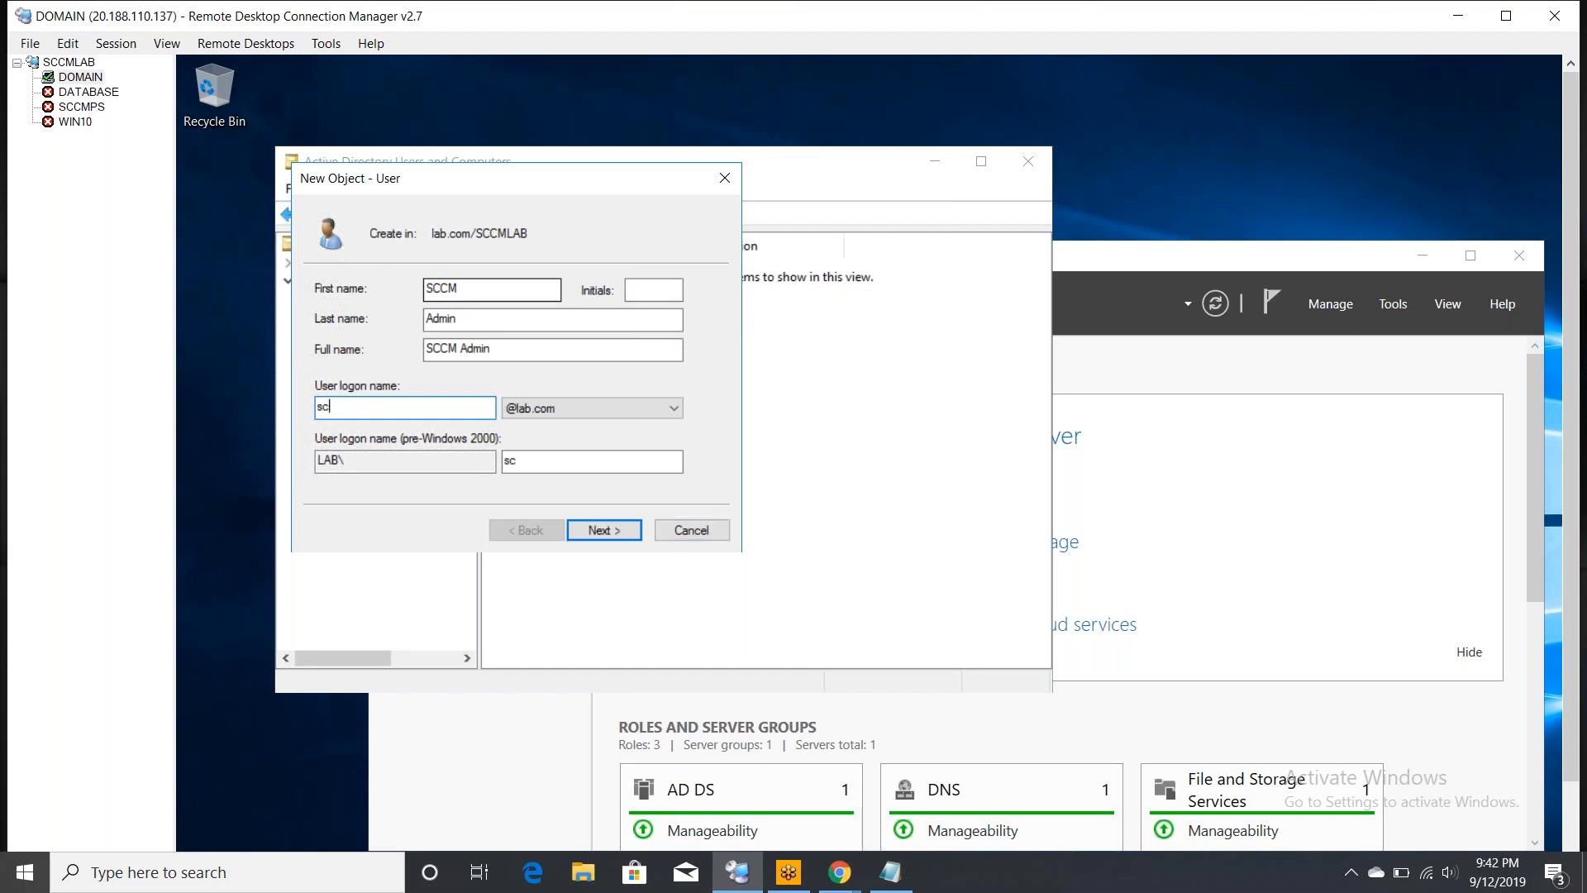
type("cmadmin")
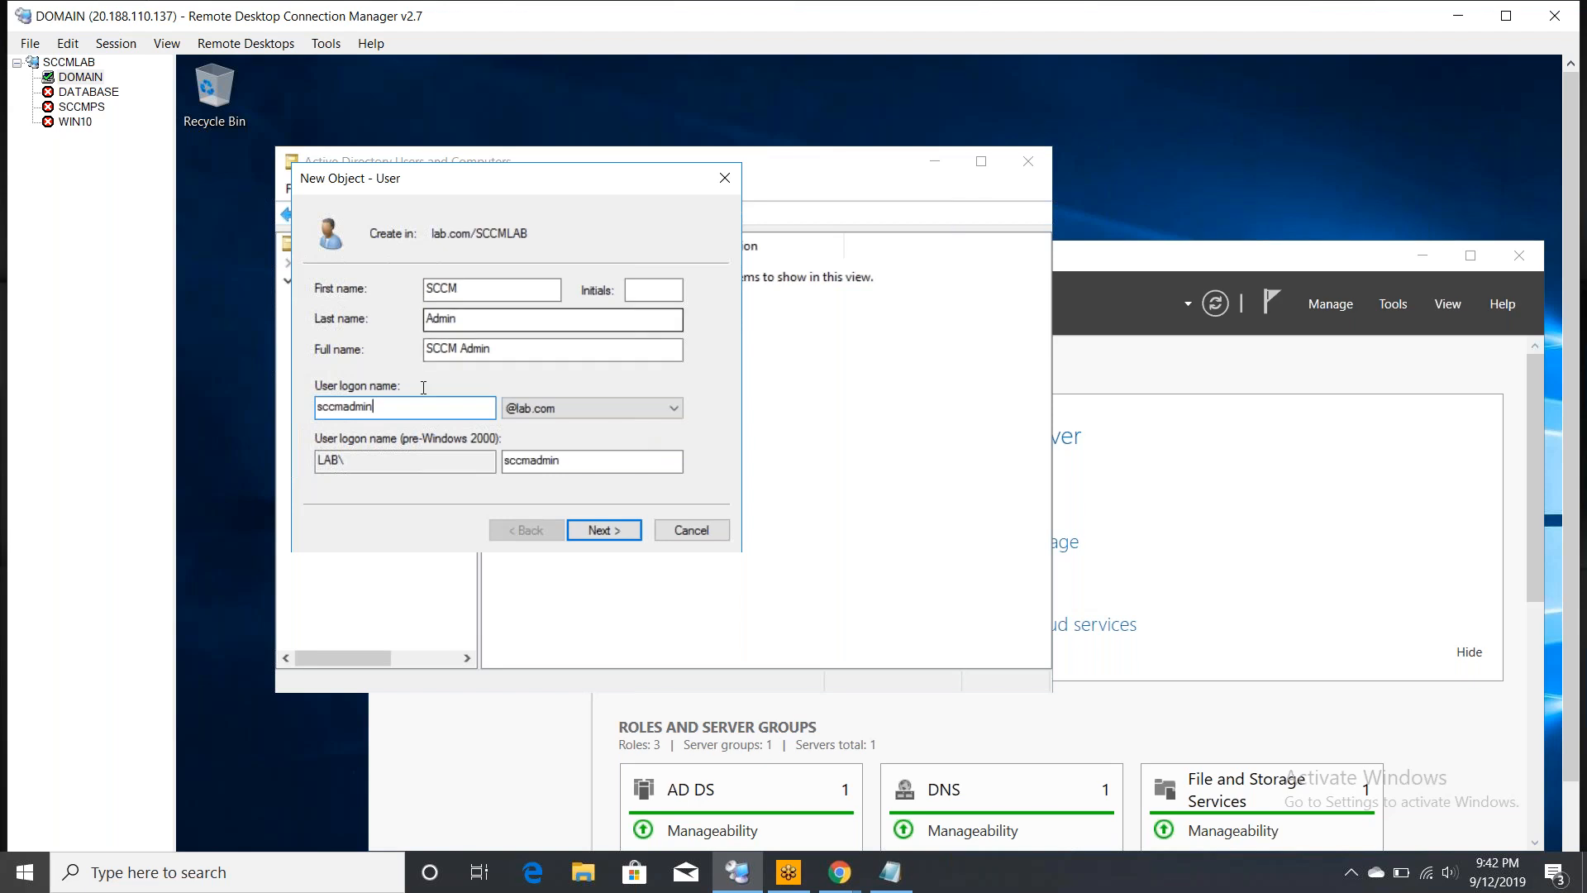
left_click(618, 534)
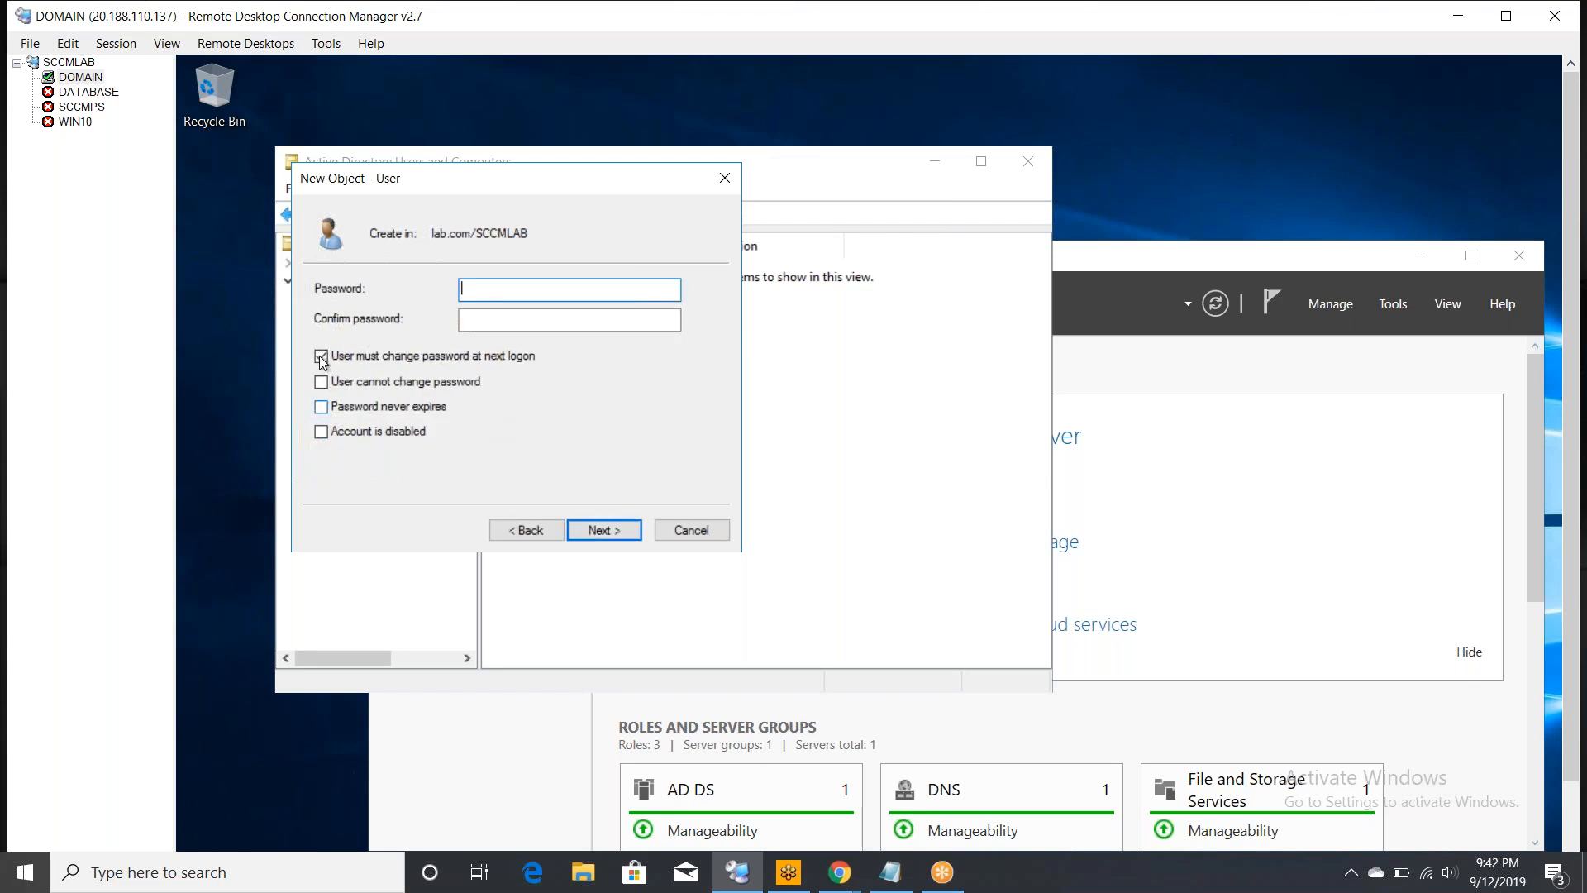
- Clear 'User must change password', tick 'Password never expires', and enter the password twice
left_click(322, 357)
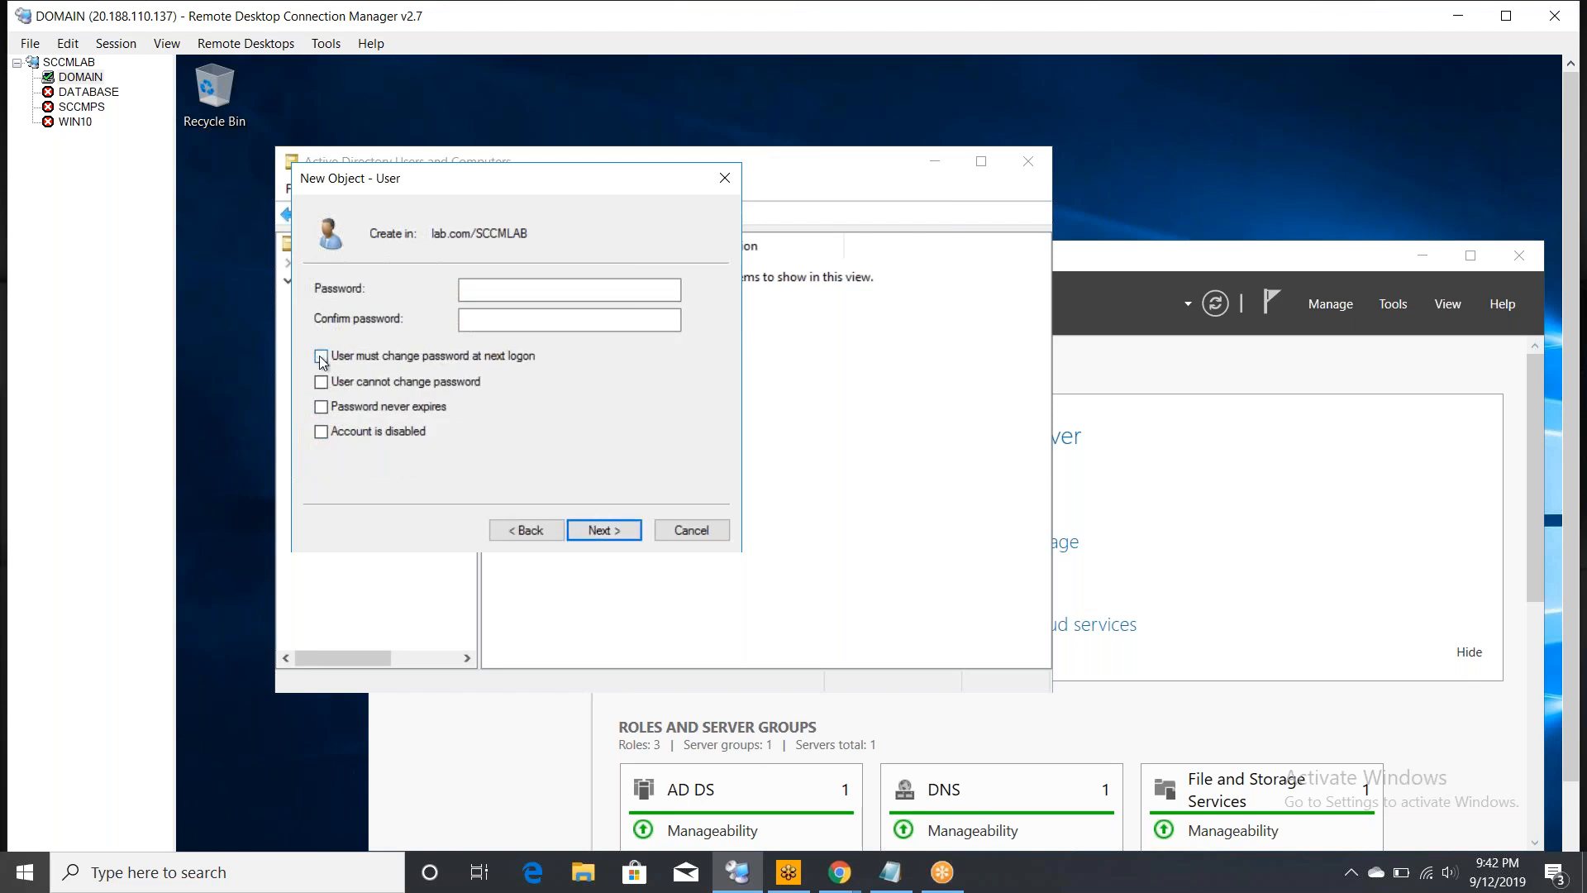
left_click(321, 408)
left_click(518, 287)
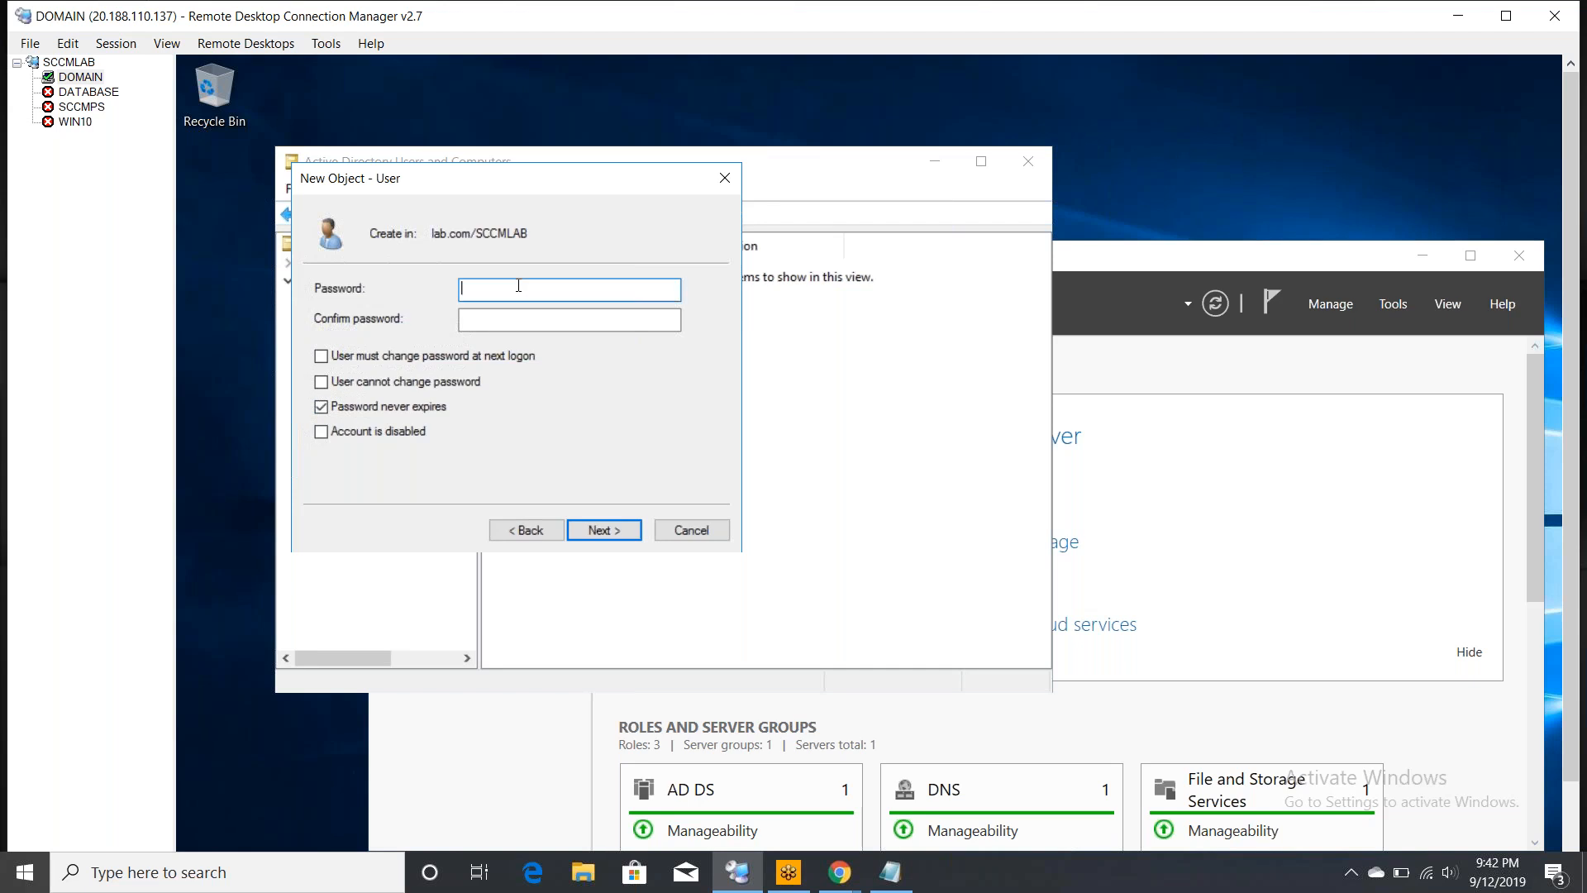
type("P")
type("•••••")
type("••••")
type("•")
type("•••")
type("•")
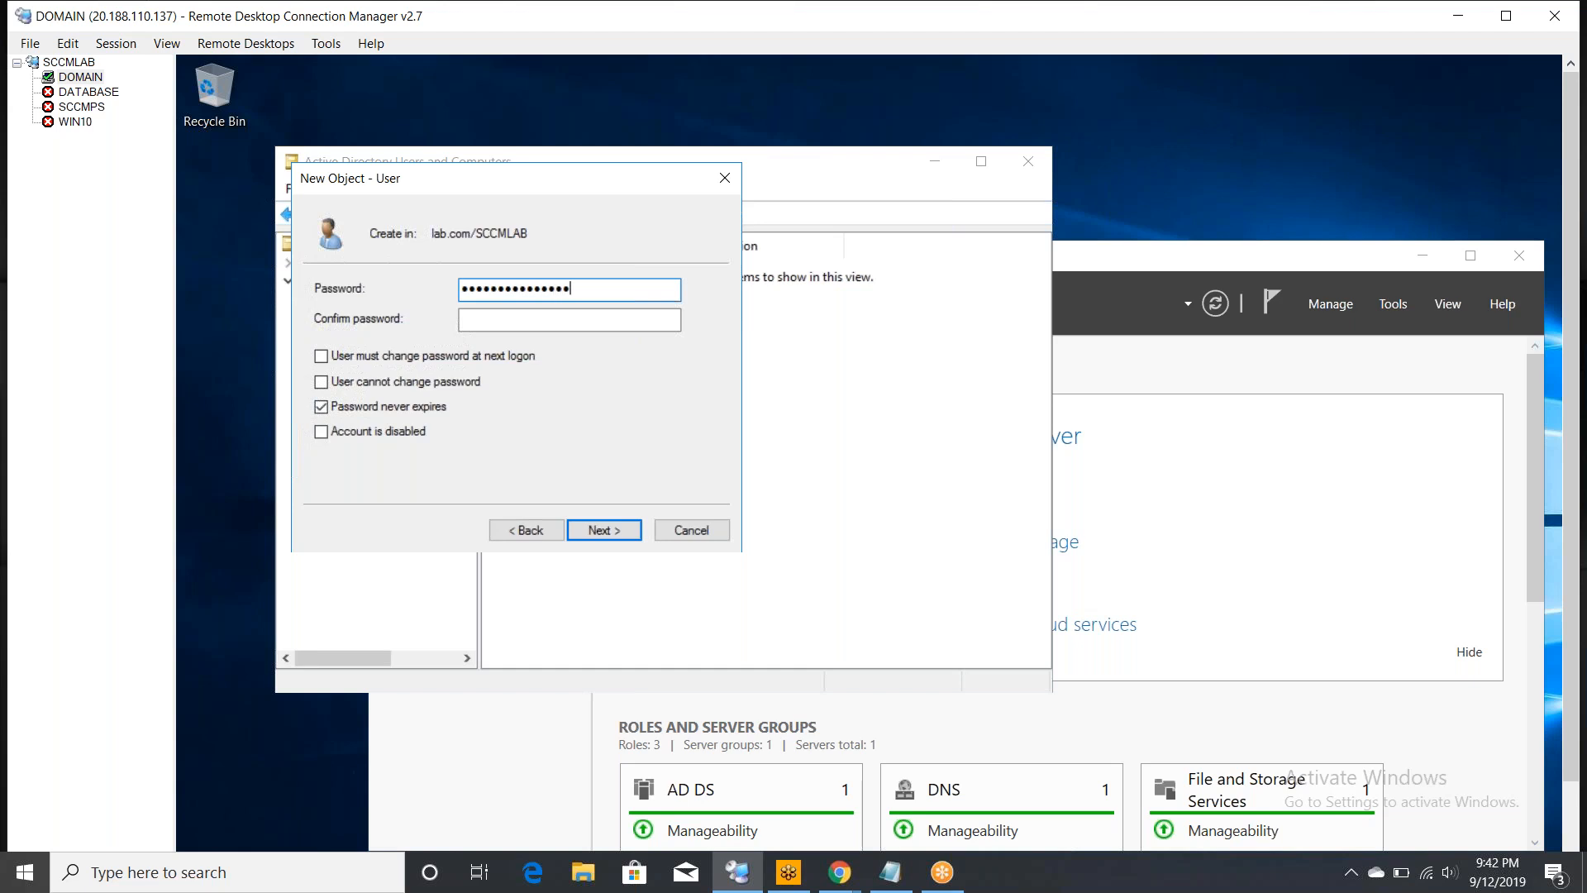
key("Tab")
type("••••••••••")
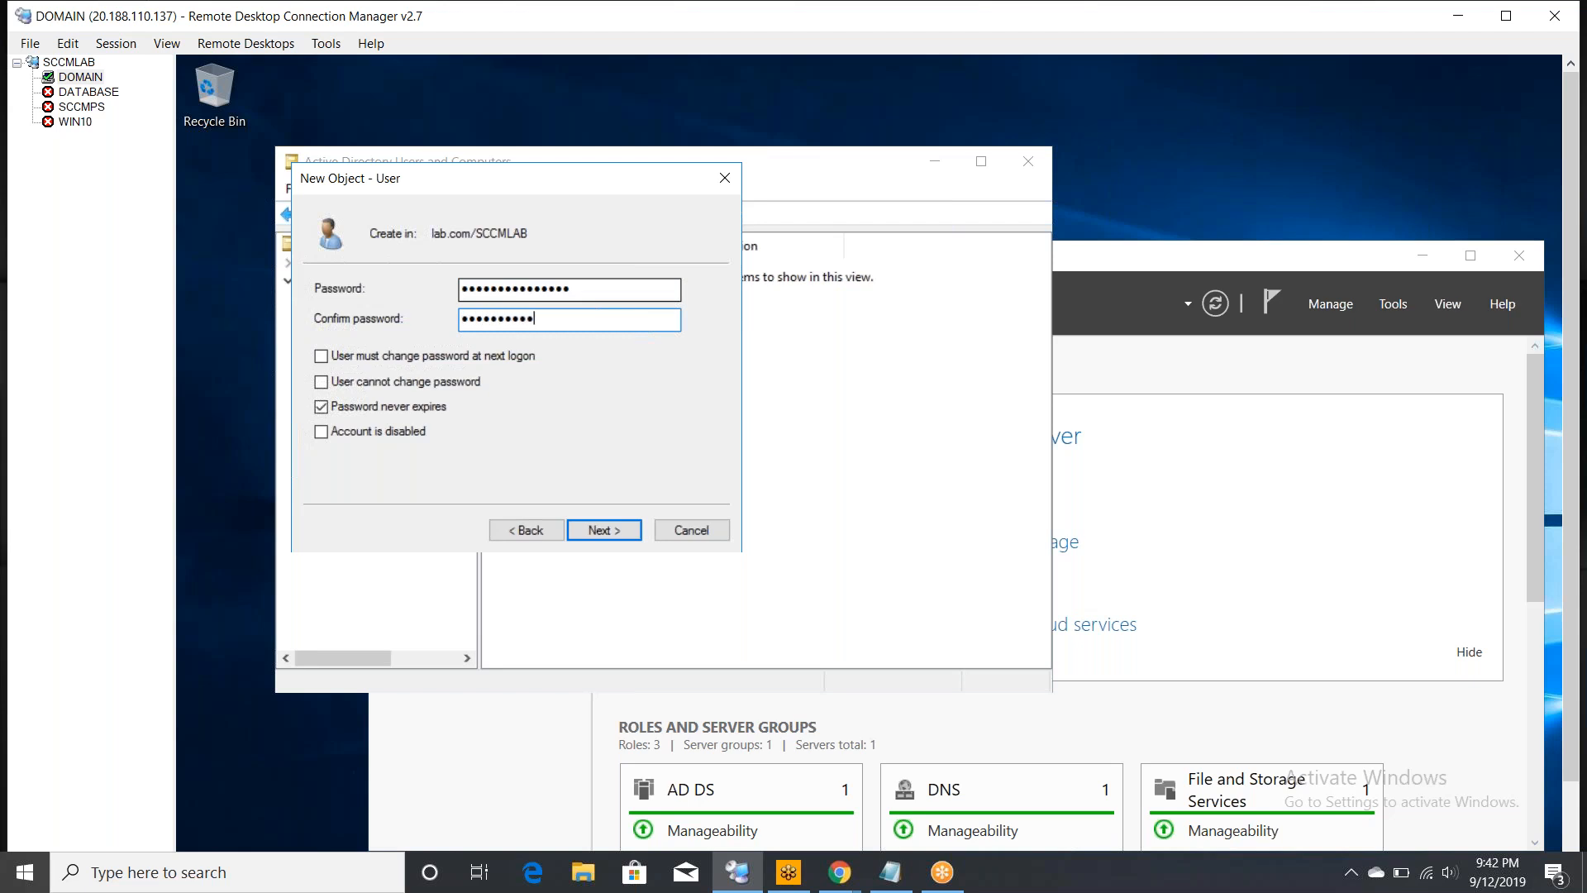
type("•••••")
left_click(605, 532)
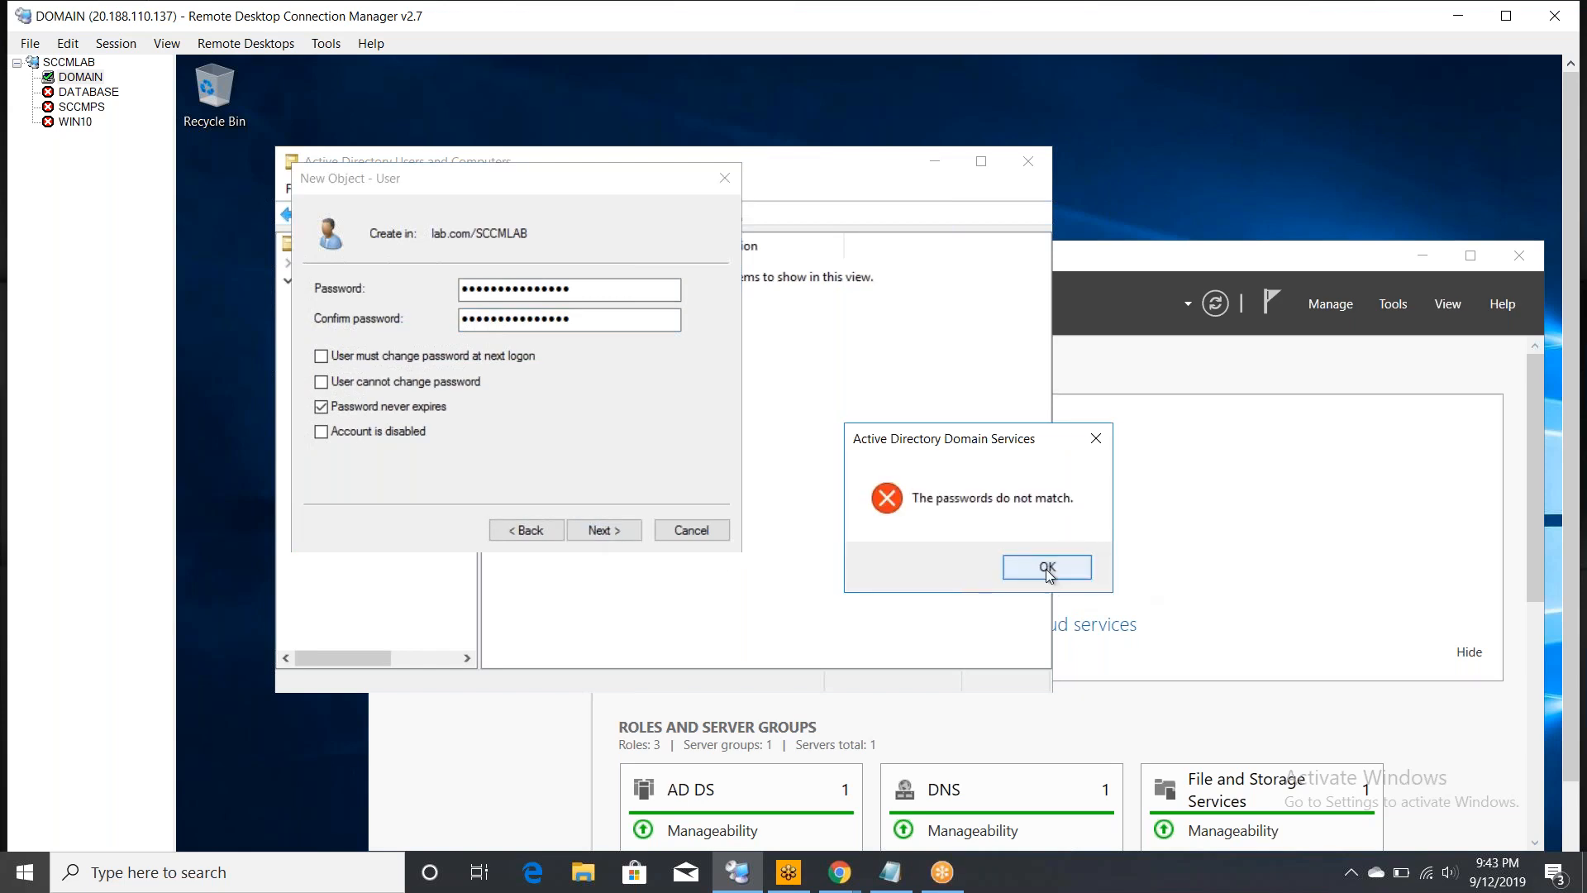
- Dismiss the password mismatch error, re-enter matching passwords, and continue to the summary
left_click(1046, 567)
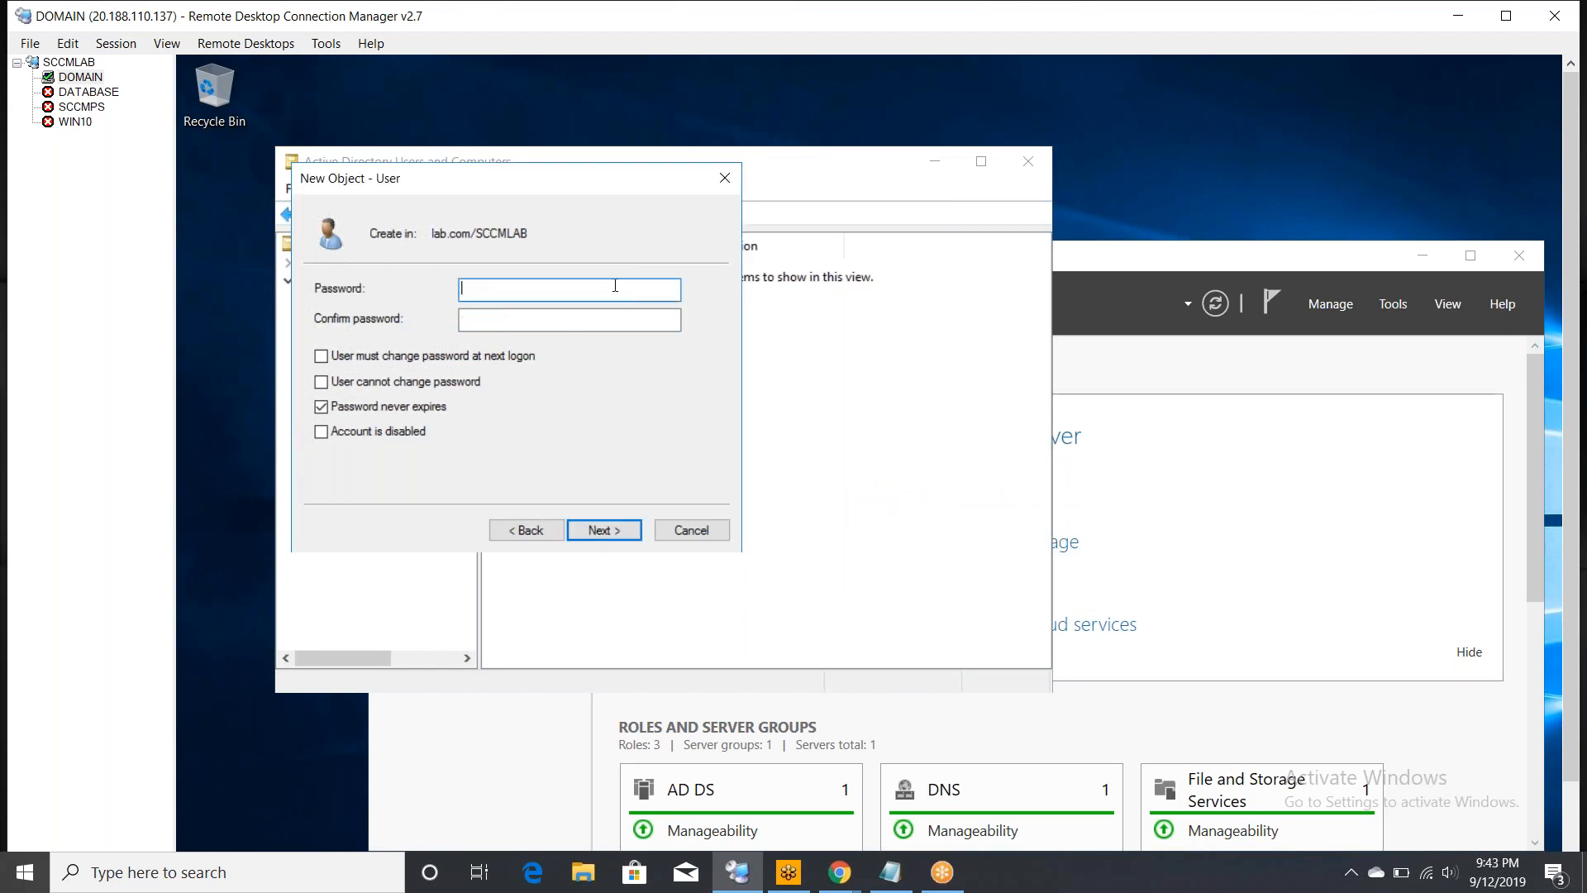
type("••••••••••••••••")
key("Tab")
type("•••••••••••••••")
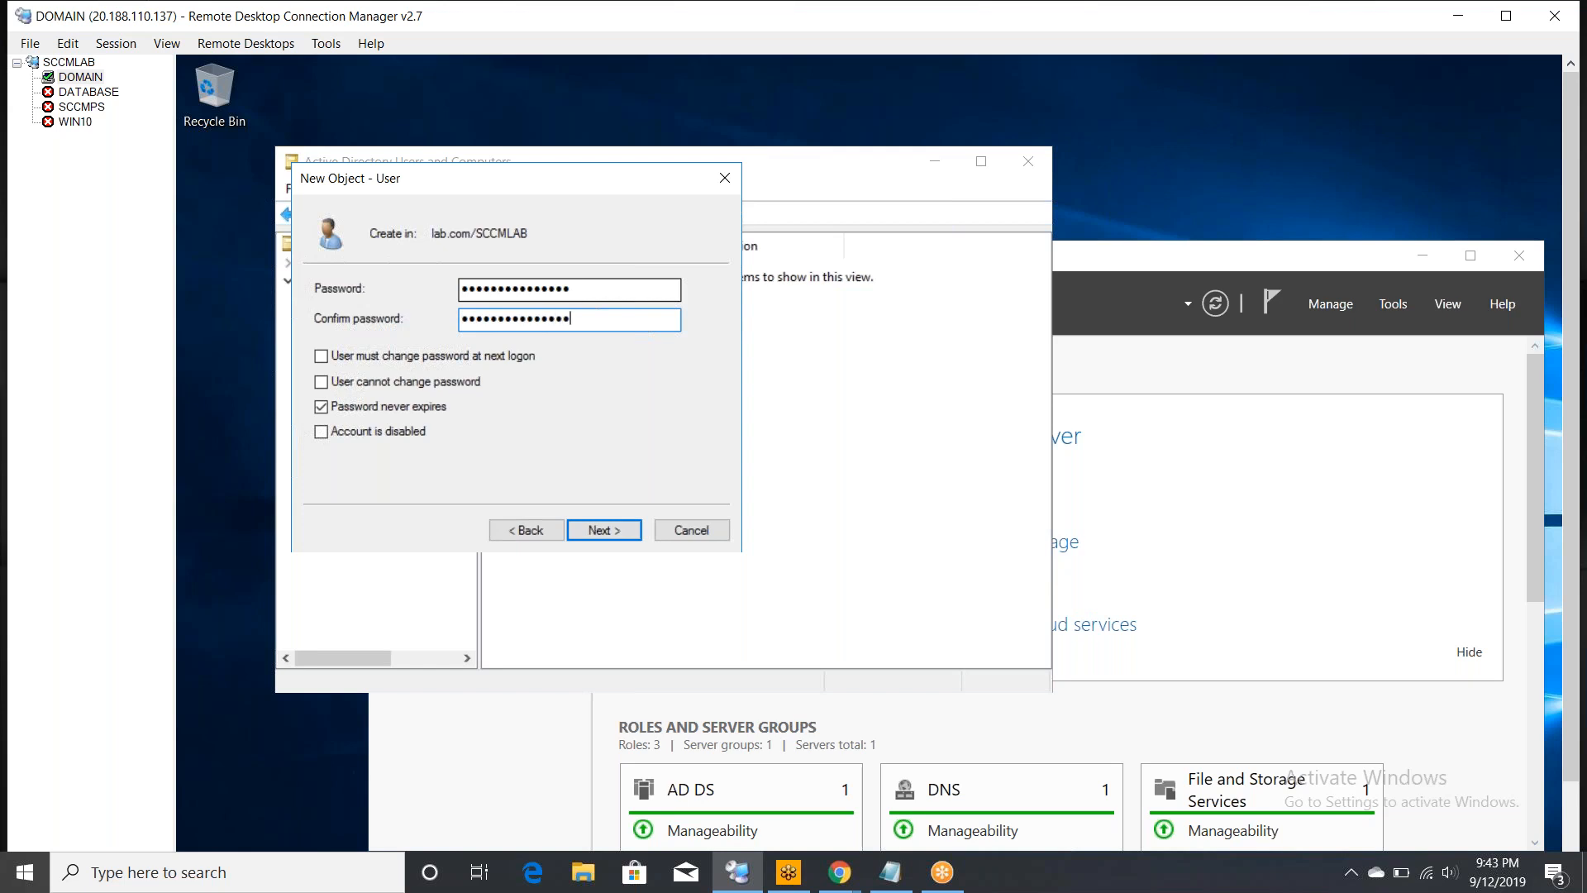
left_click(613, 531)
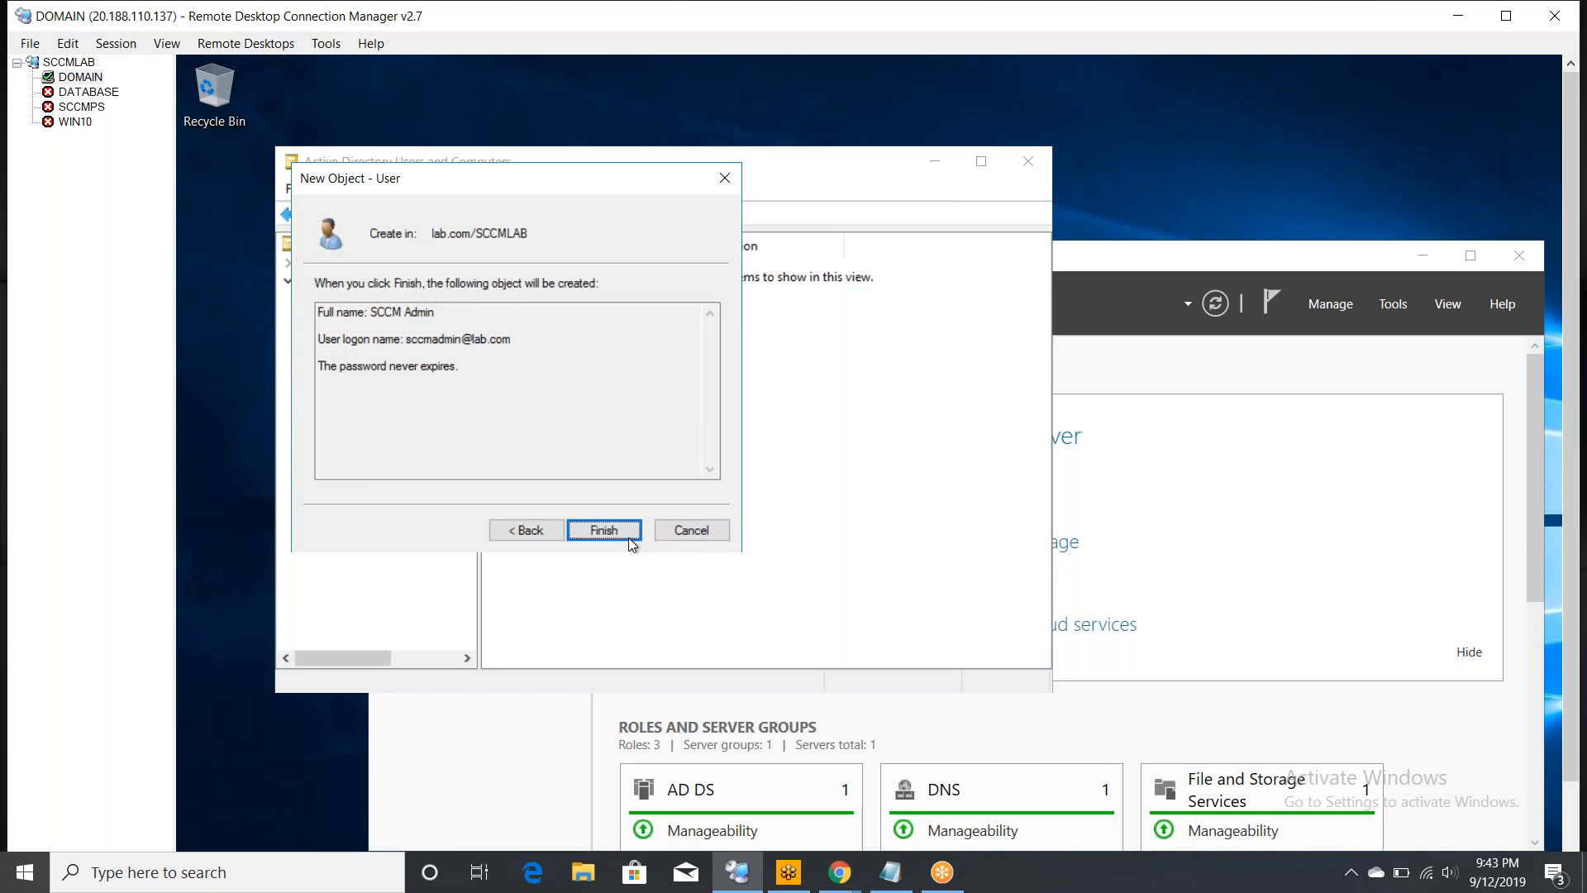
- Finish creating SCCM Admin, then start another new user in the SCCMLAB OU
left_click(633, 533)
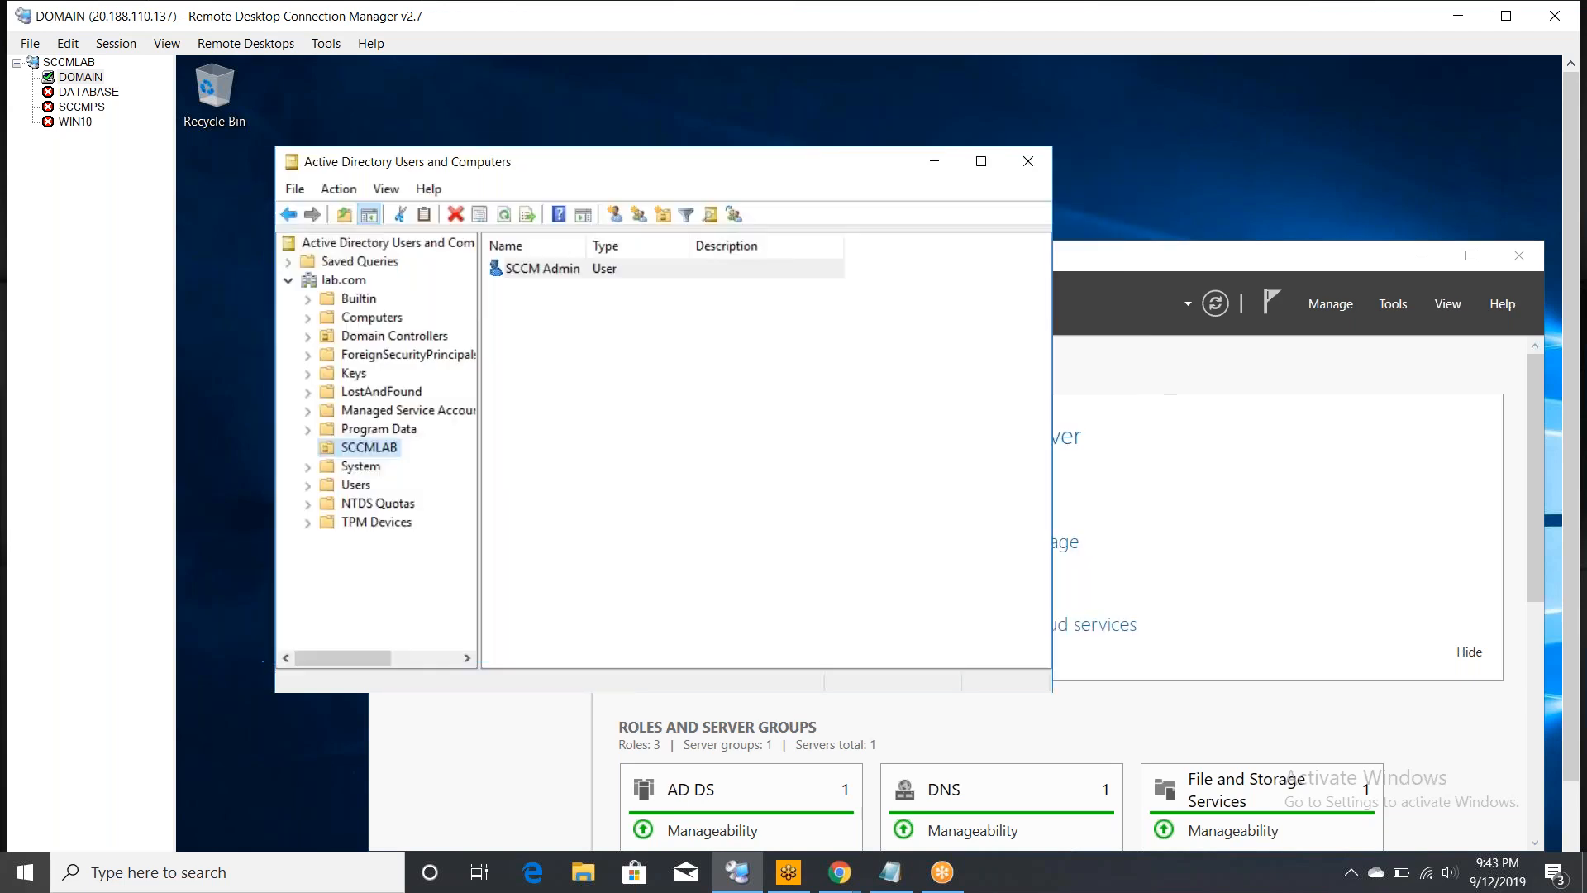
right_click(375, 447)
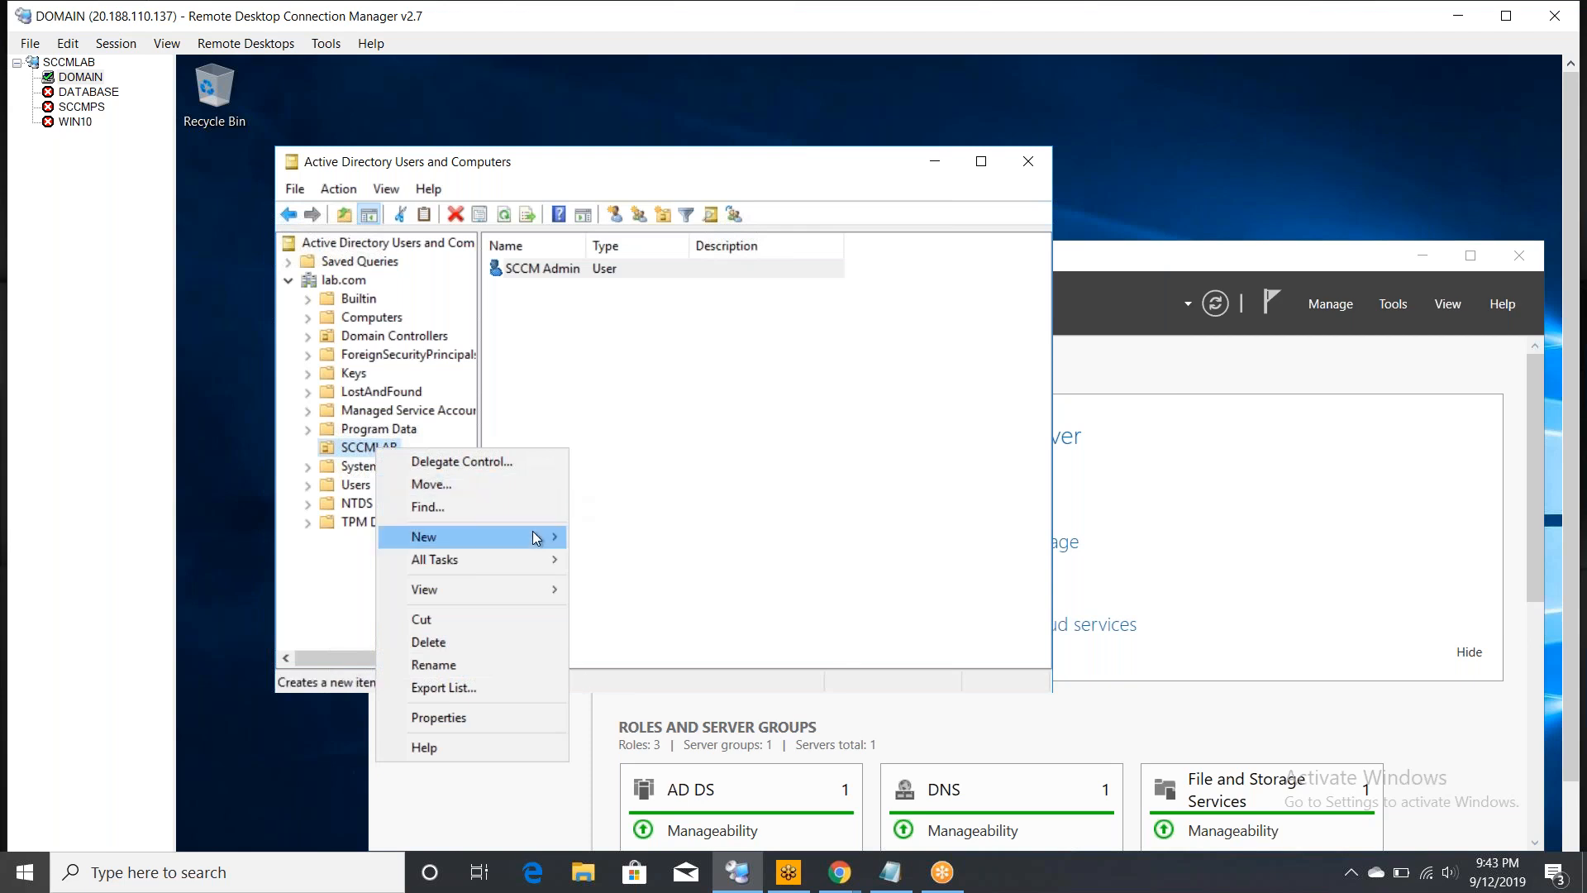
mouse_move(535, 537)
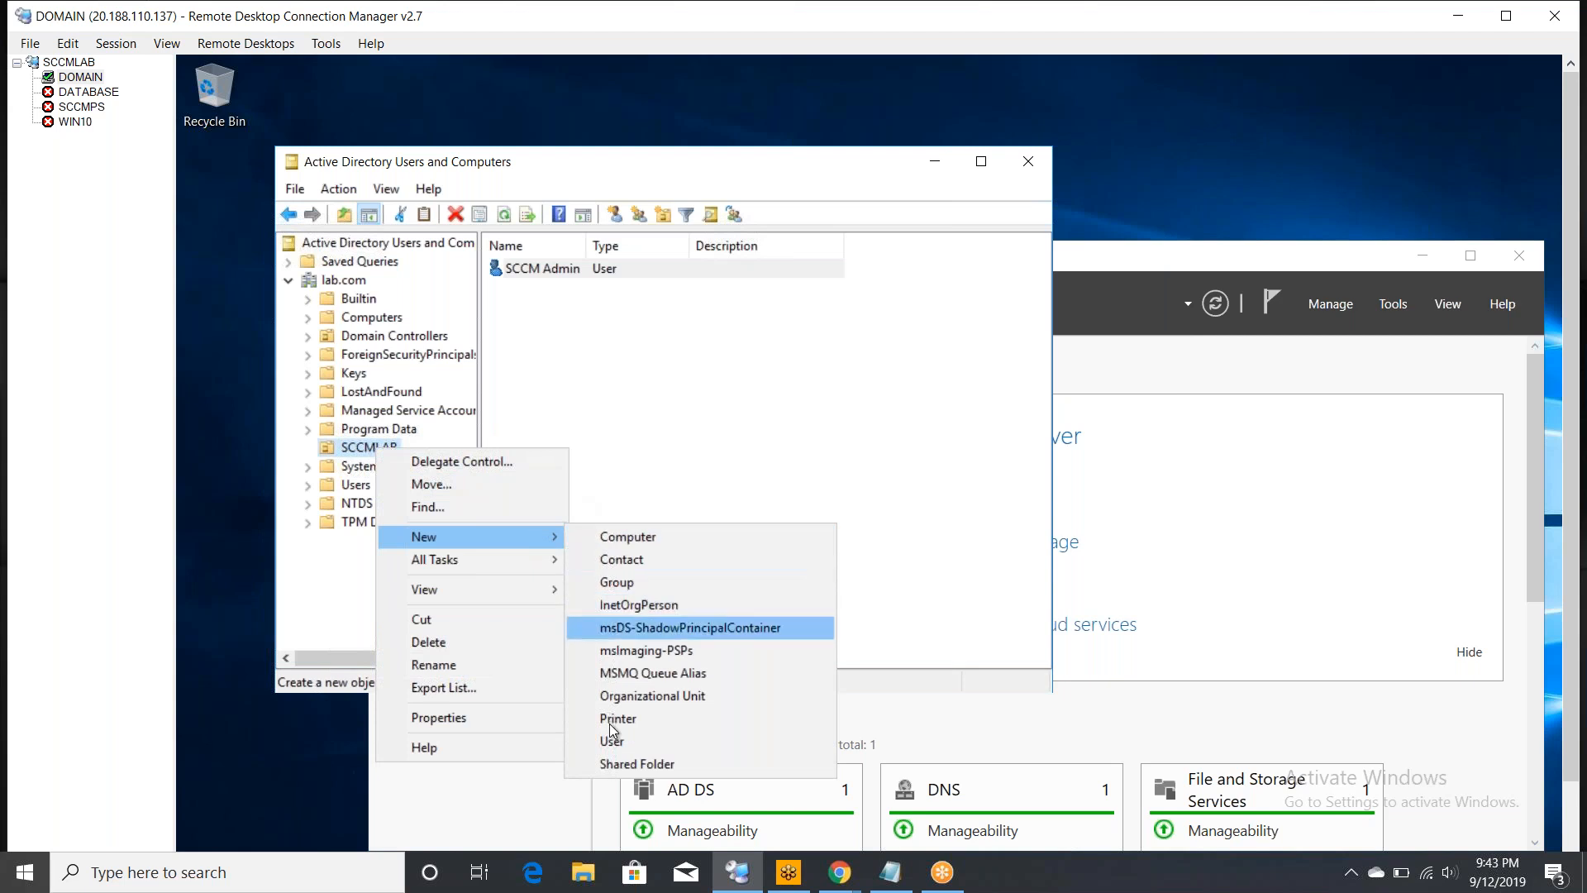
left_click(617, 743)
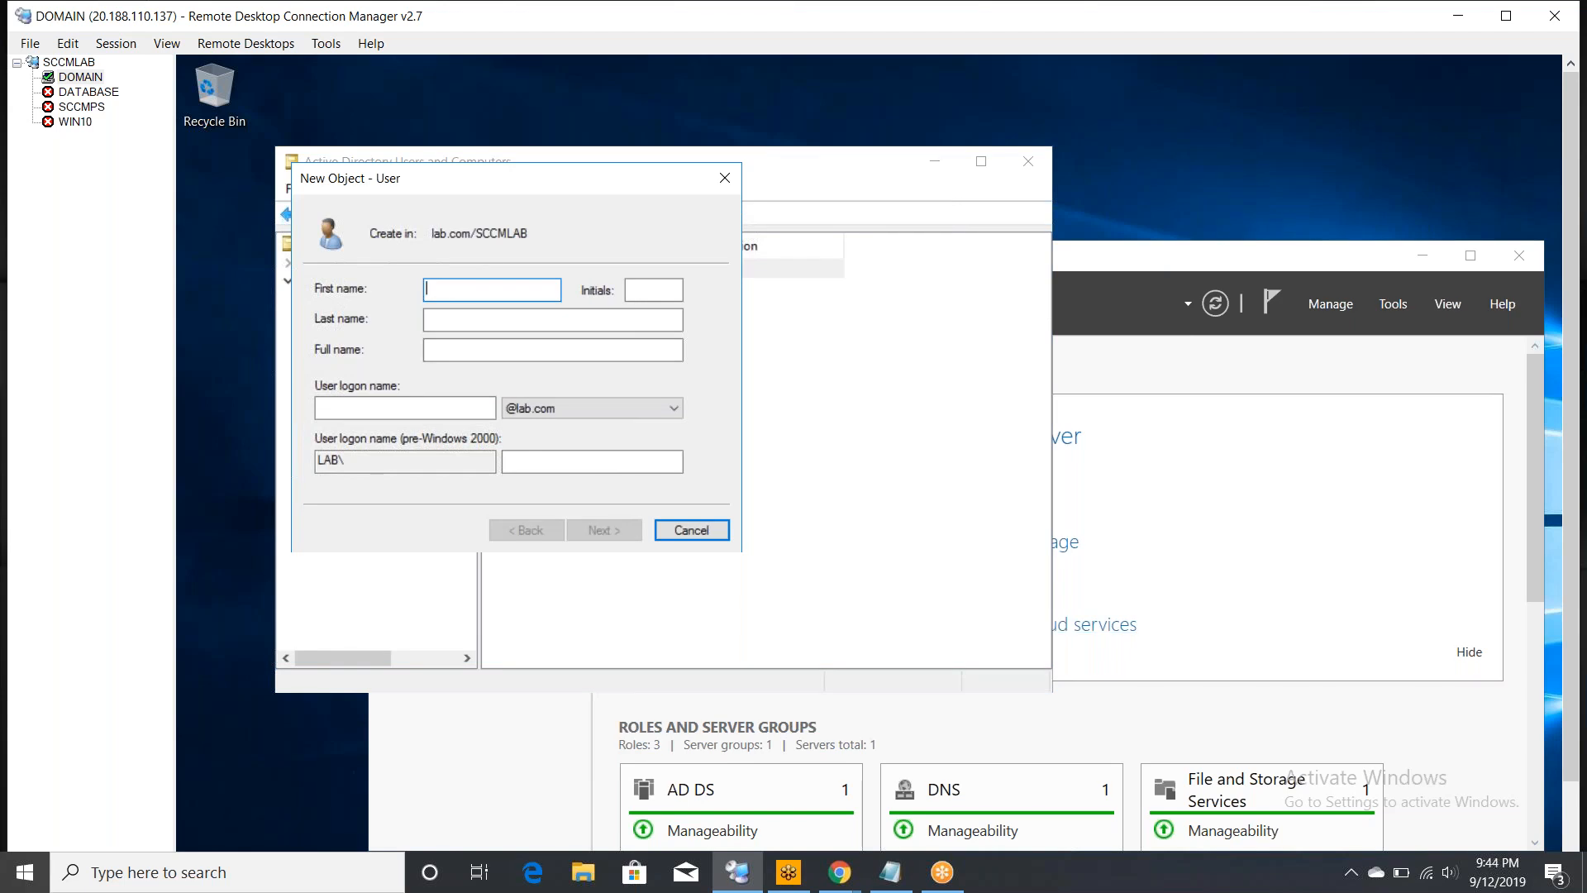
- Enter first name SQL, last name ADMIN and logon name sqladmin for the new user
type("SQL")
key("Tab")
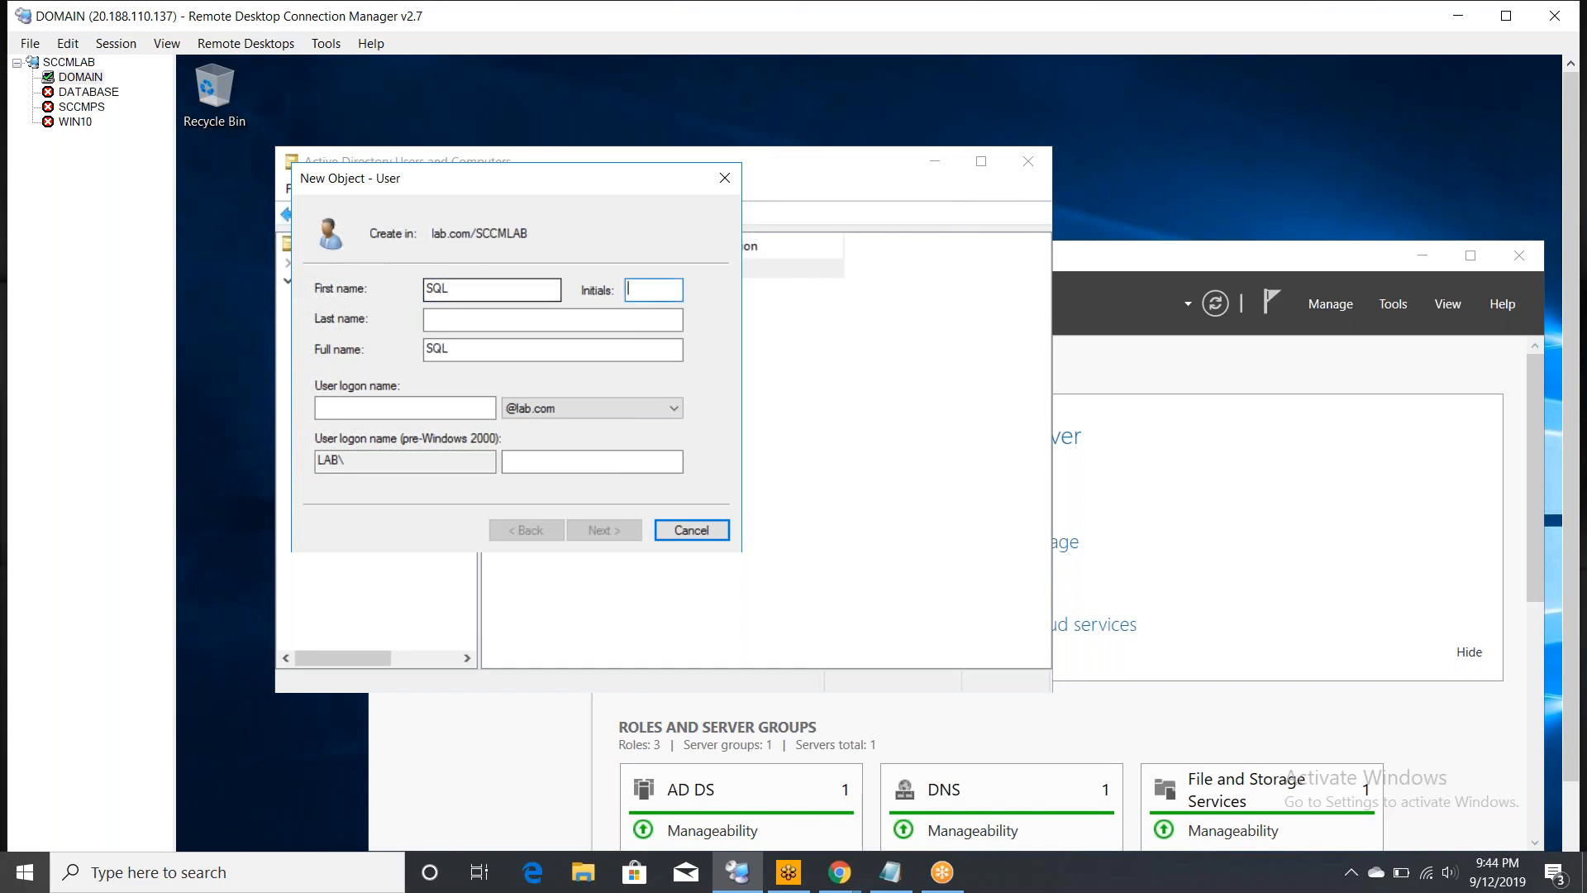
key("Tab")
type("A")
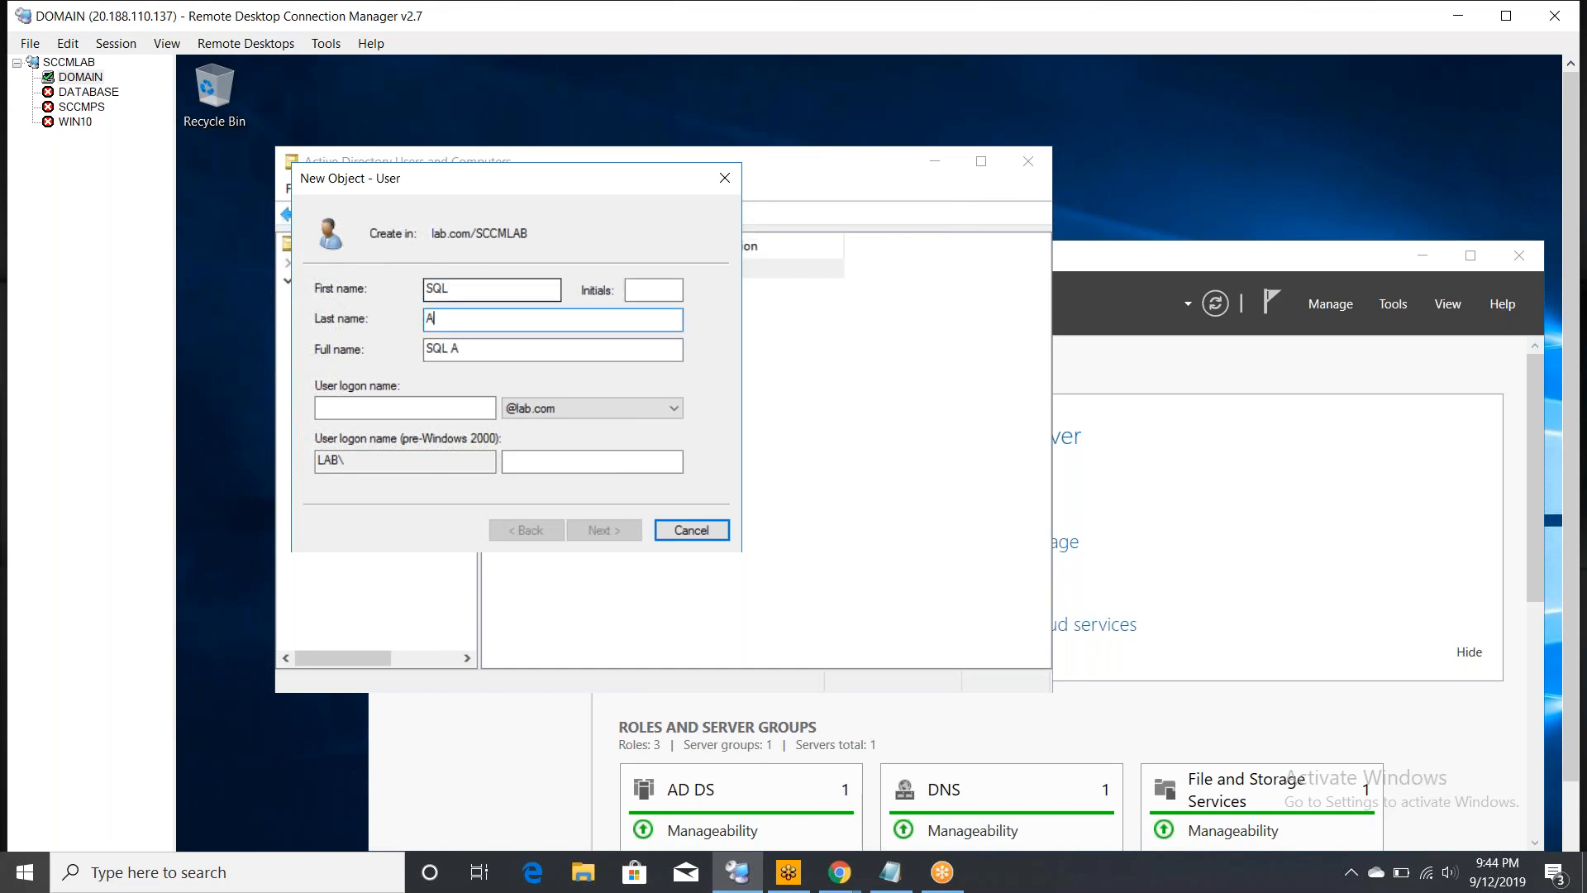
type("DMIN")
left_click(342, 406)
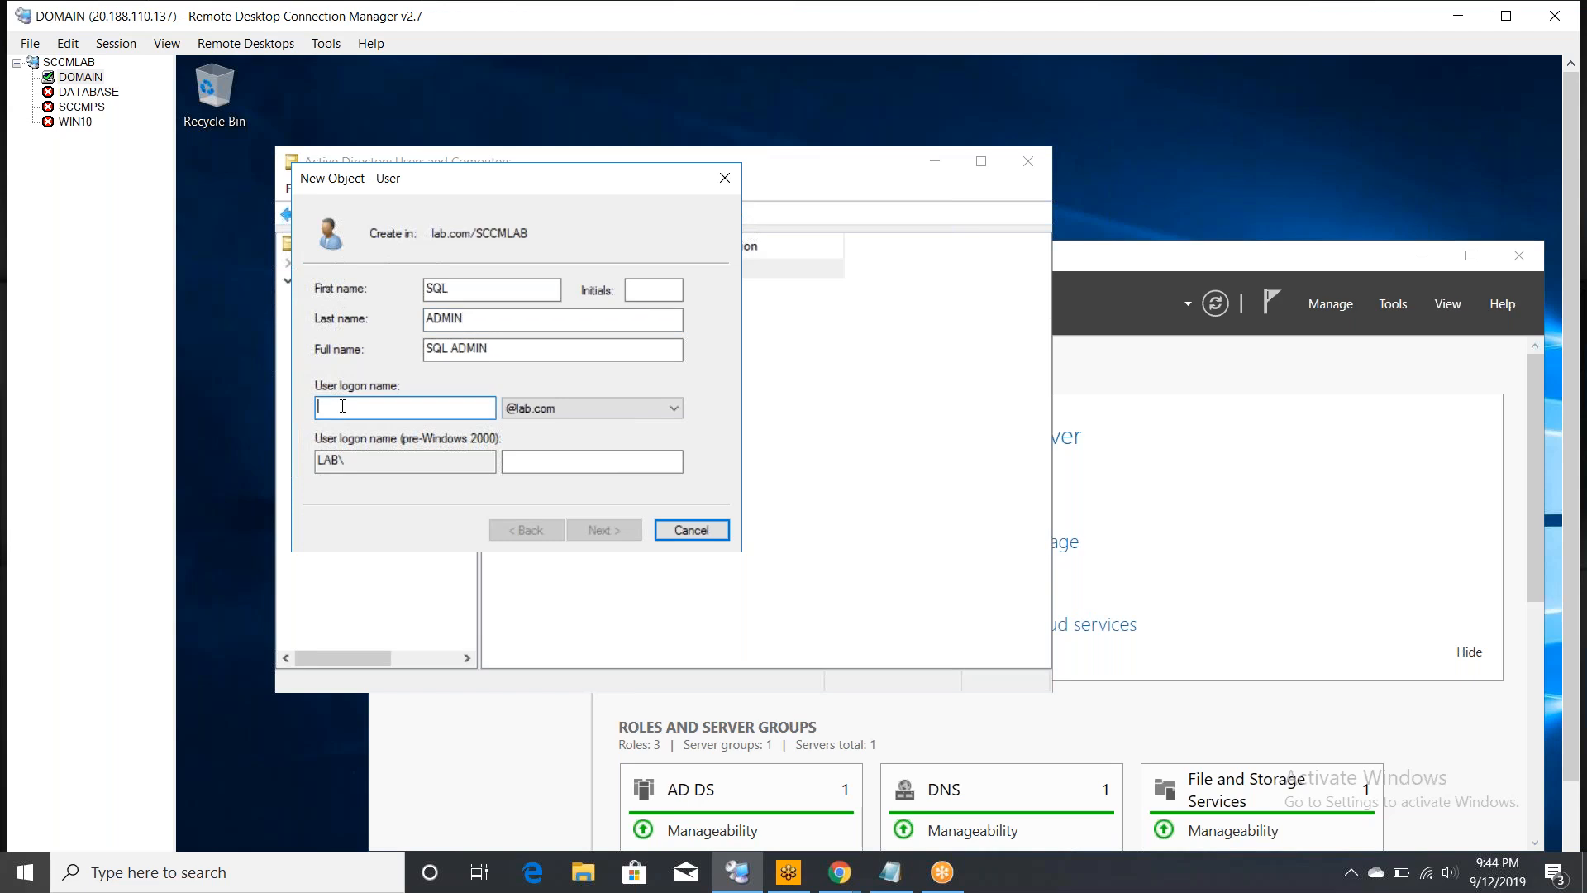
type("sq")
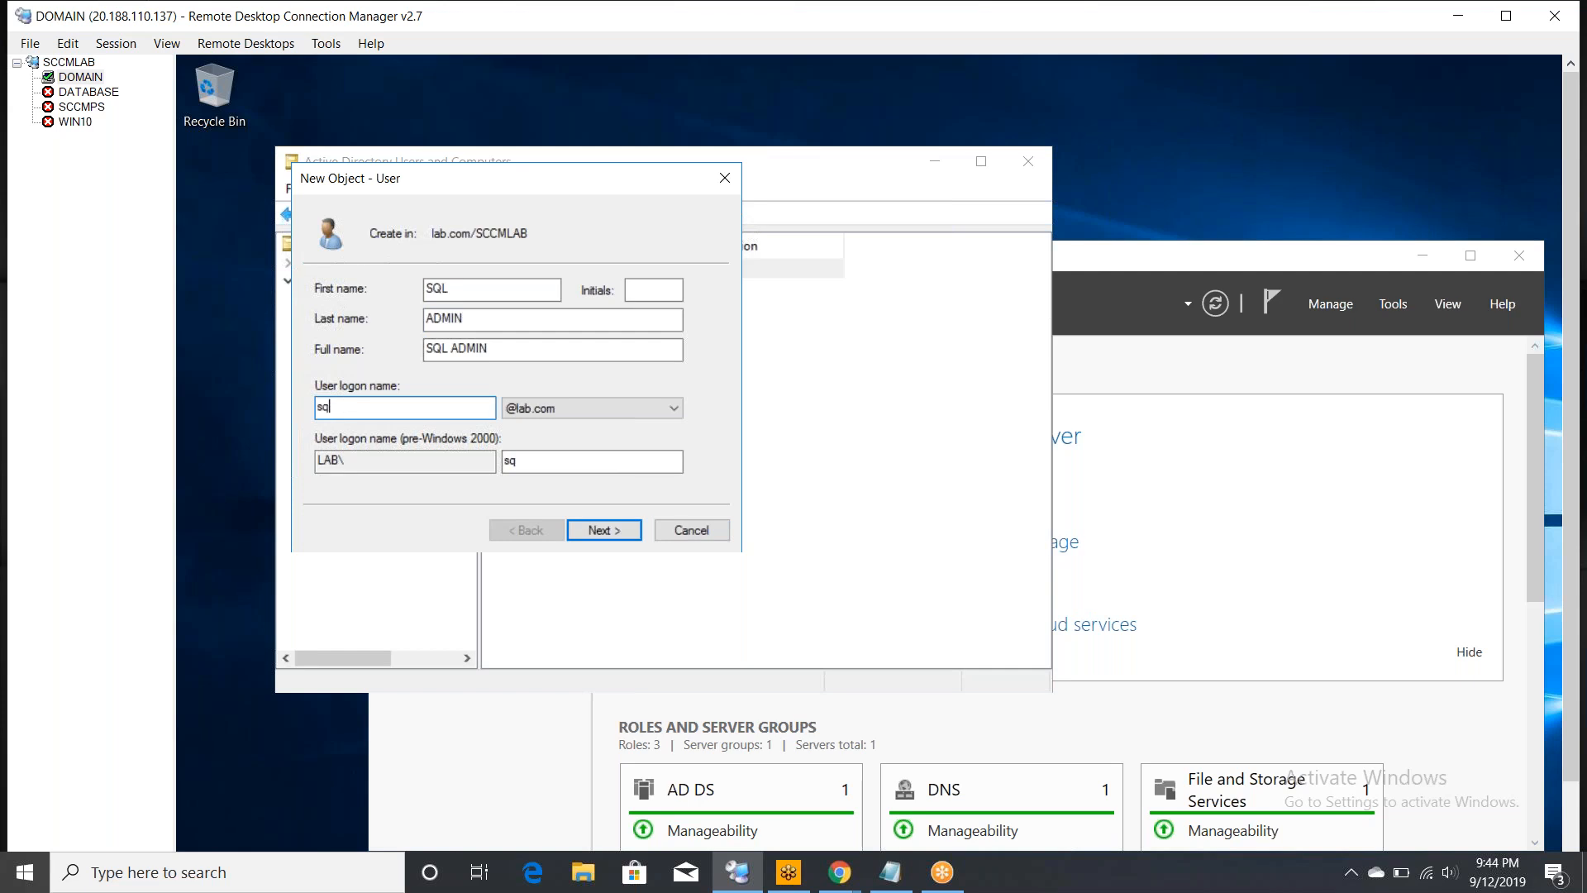
type("ladmin")
left_click(601, 531)
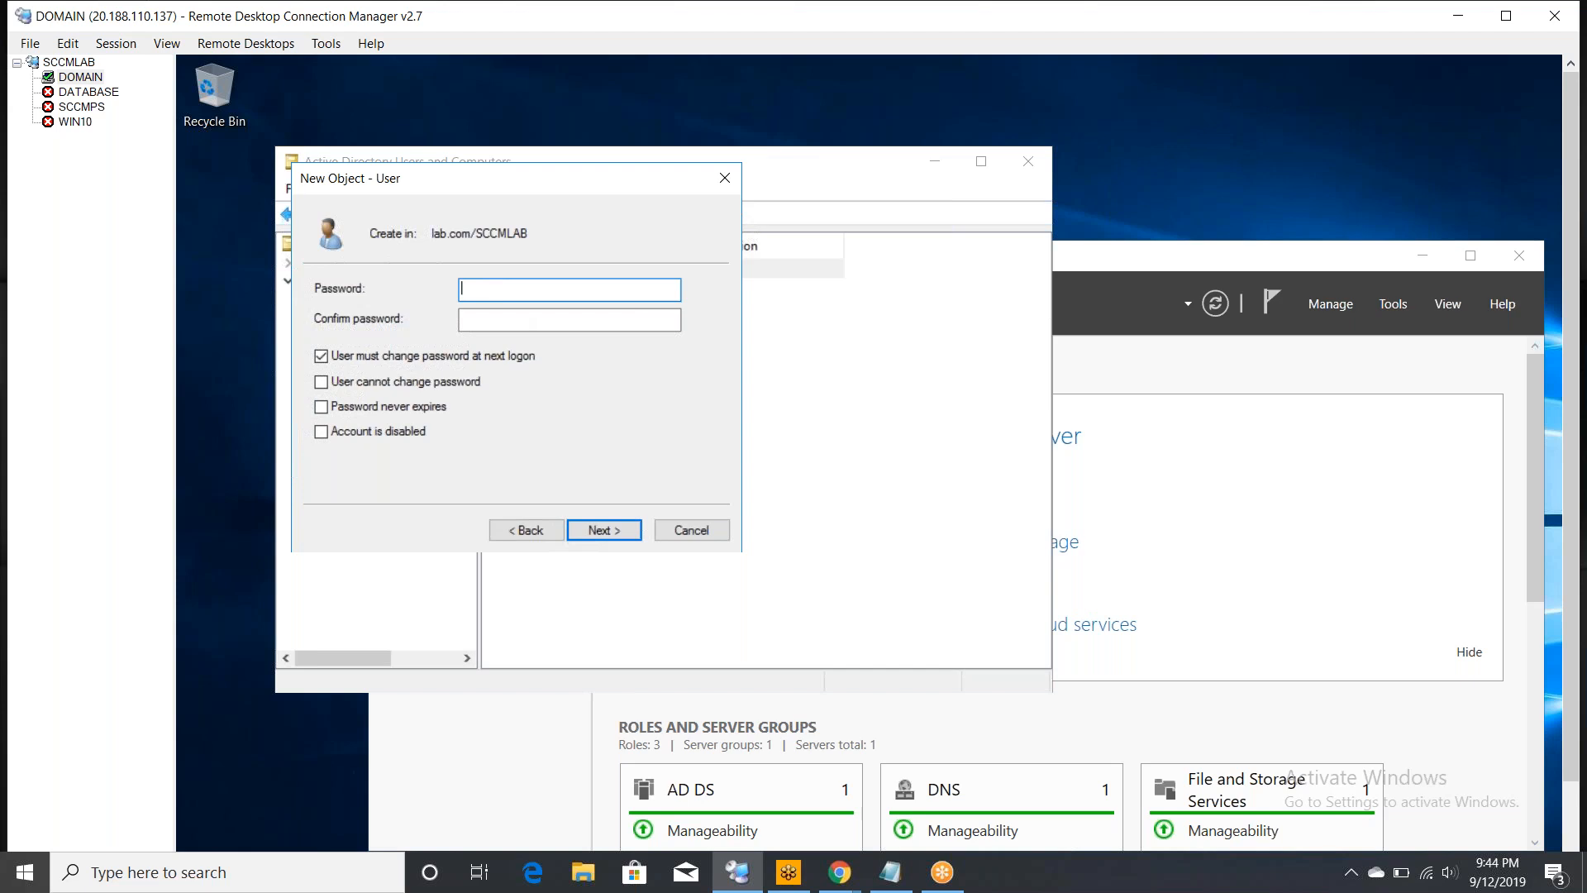
- Set a confirmed, never-expiring password with no forced change, and finish creating SQL ADMIN
type("•••••••••••••••")
key("Tab")
type("•")
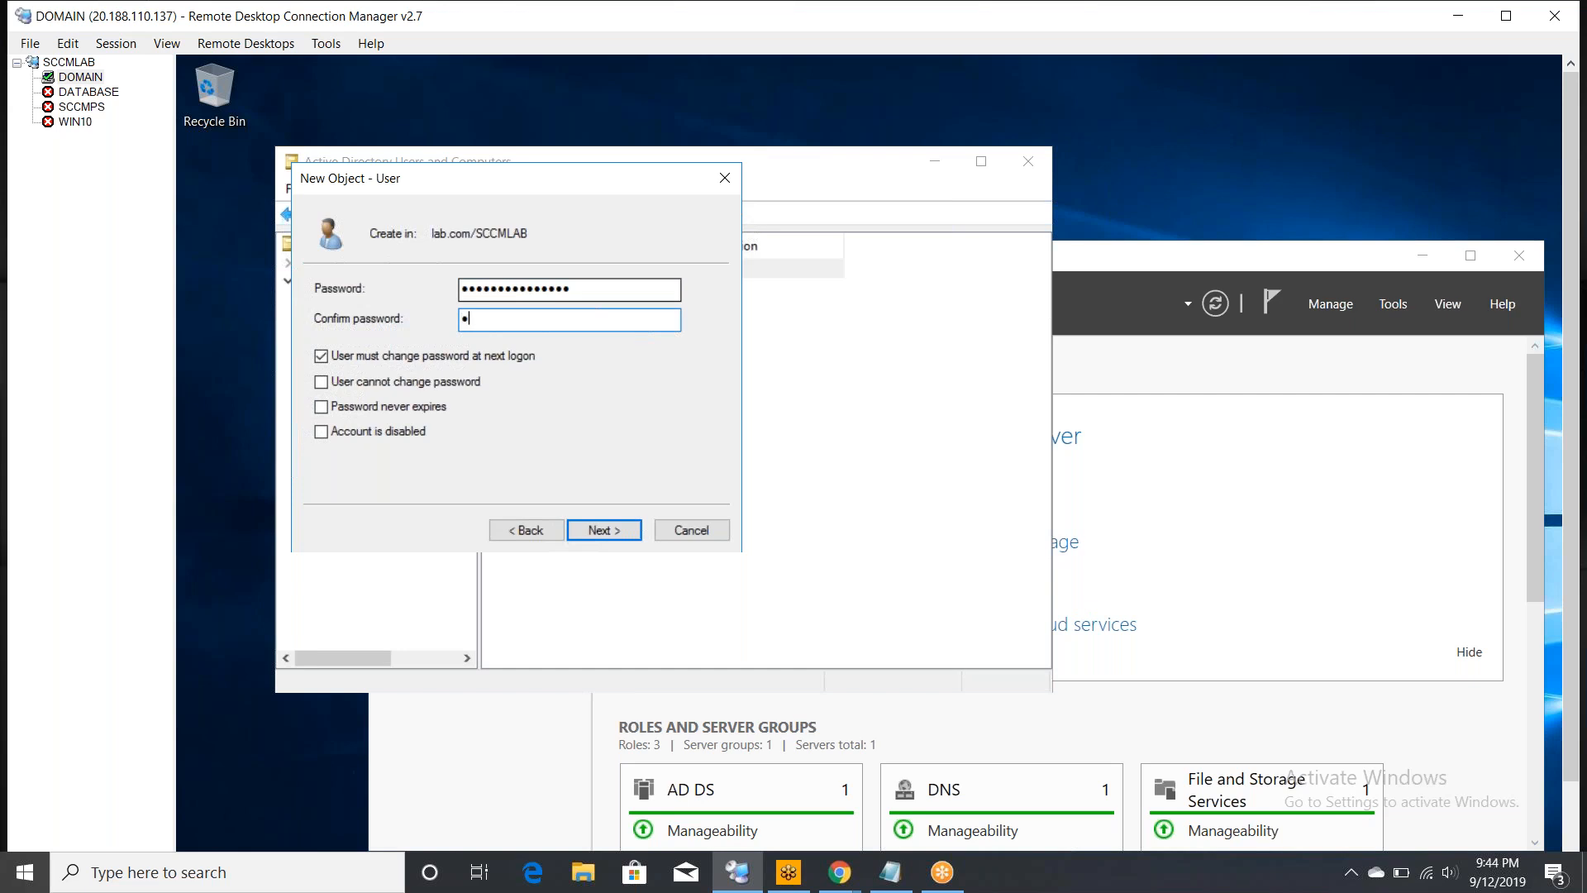
type("••••••••••••••")
left_click(321, 359)
left_click(322, 407)
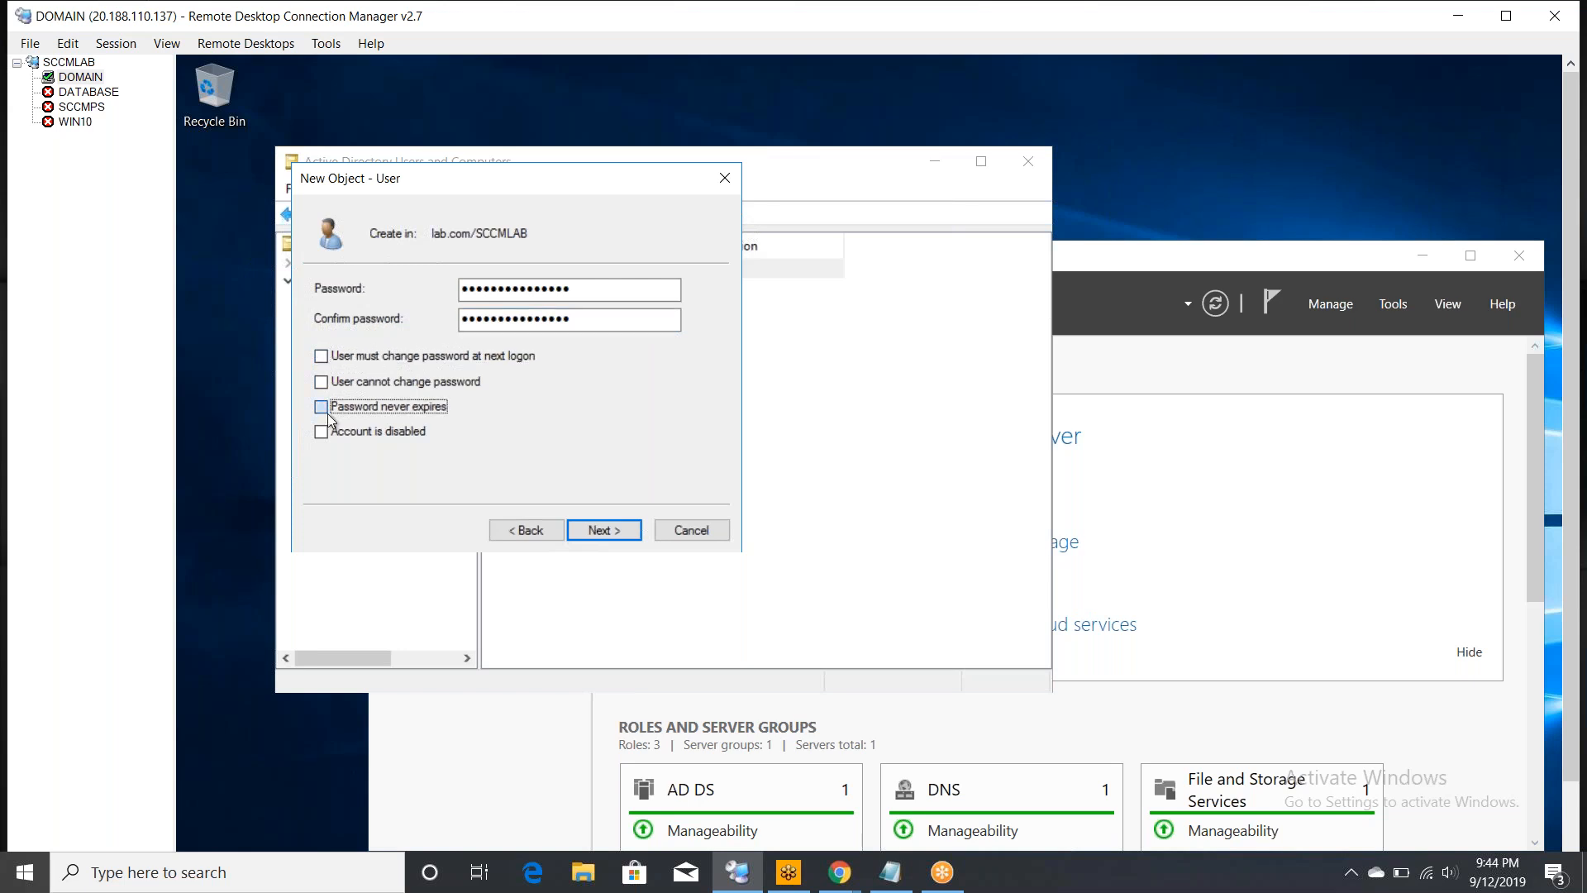
left_click(599, 531)
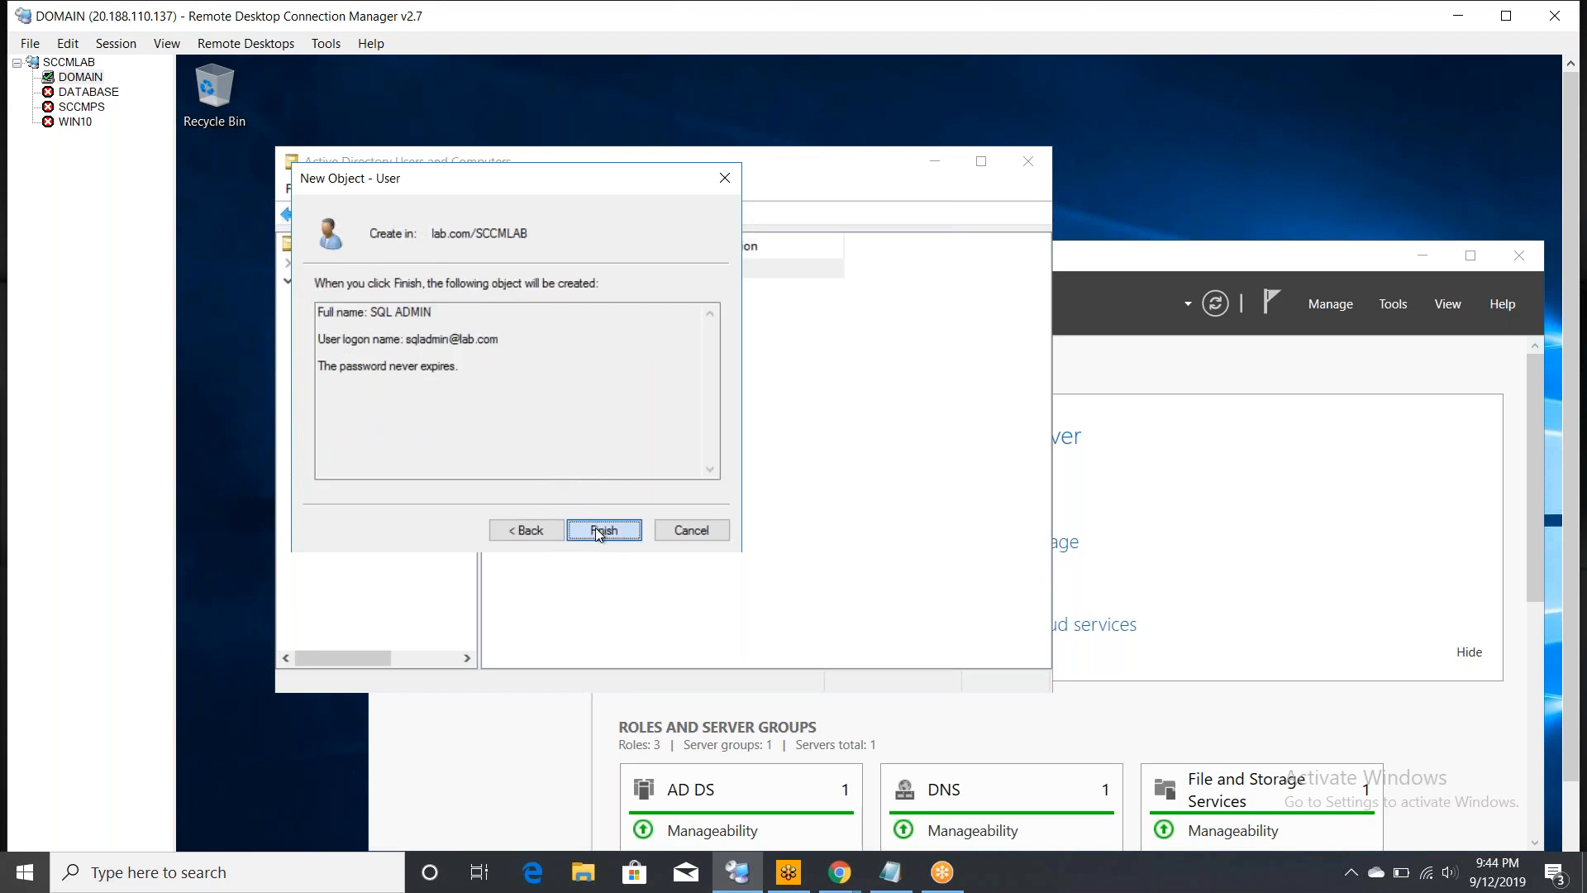
left_click(599, 532)
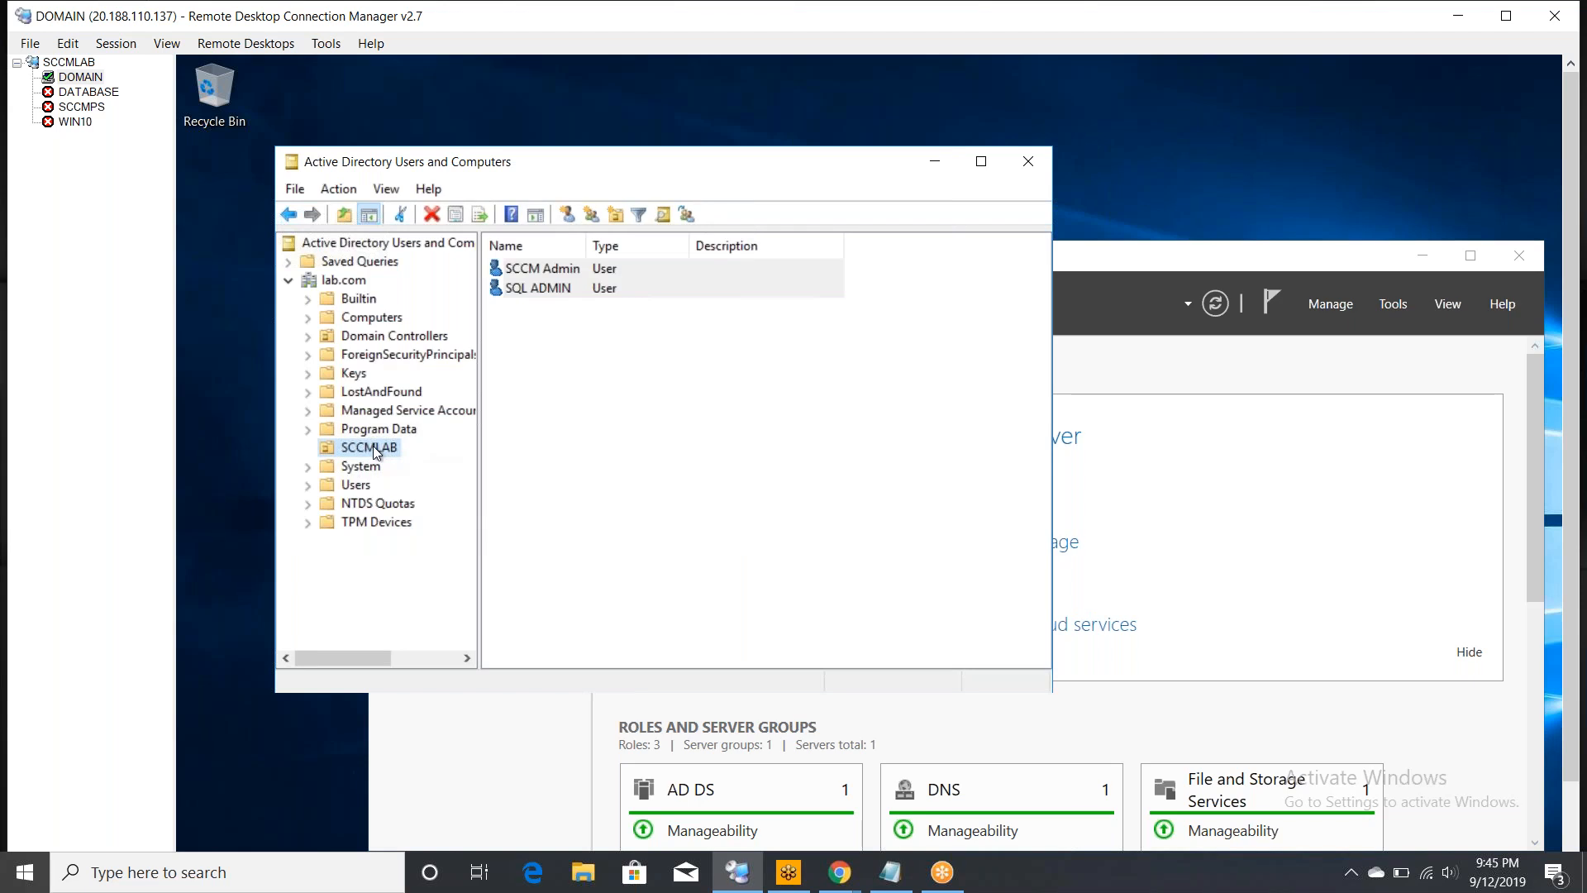
right_click(374, 446)
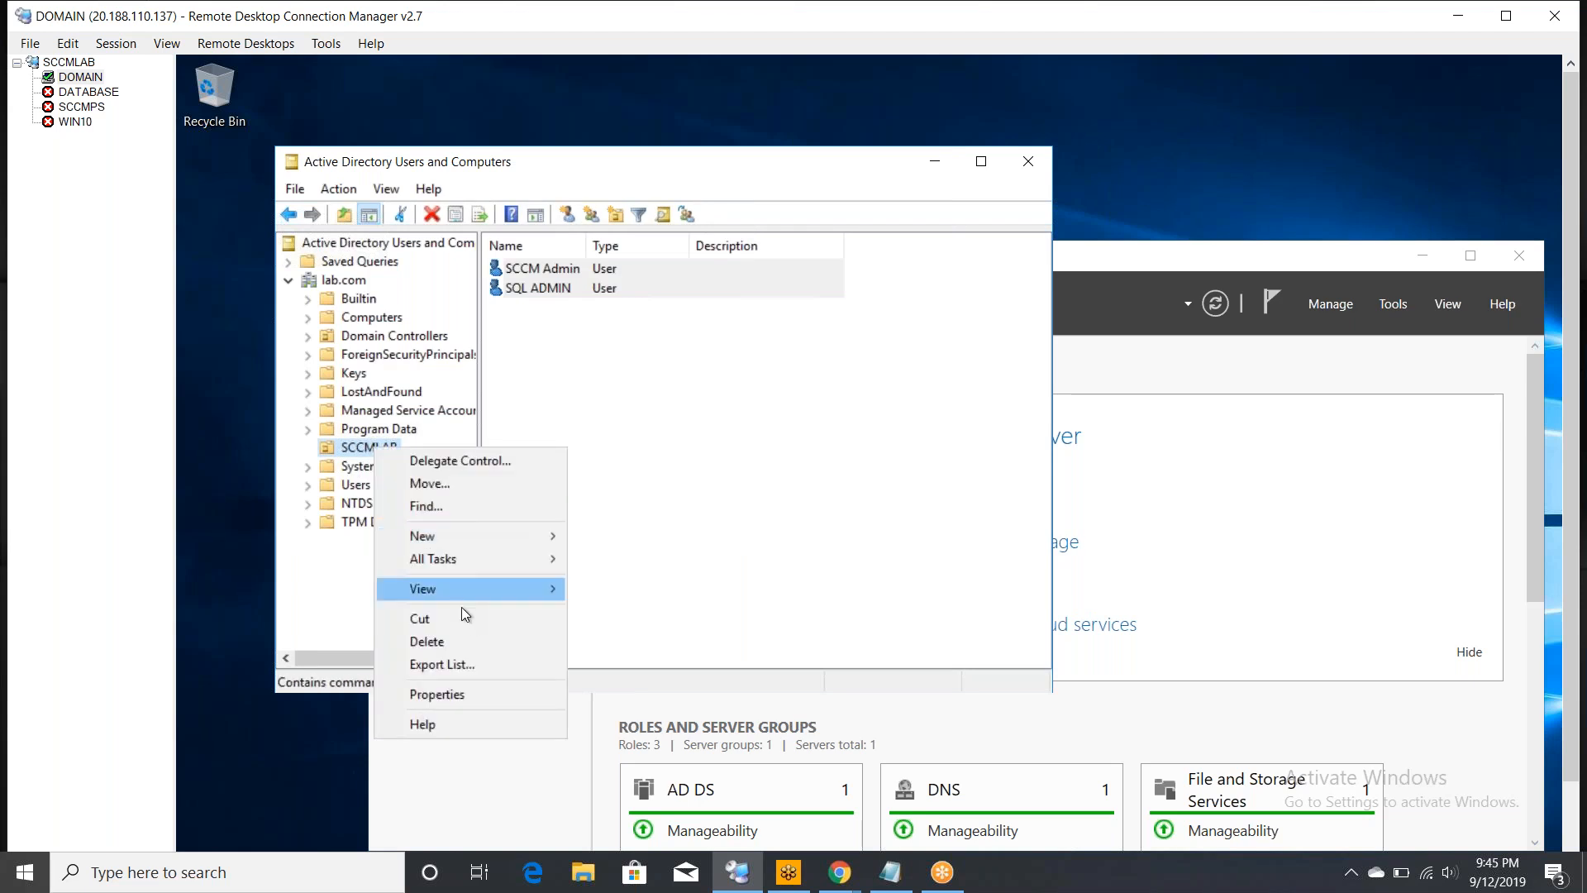
mouse_move(463, 529)
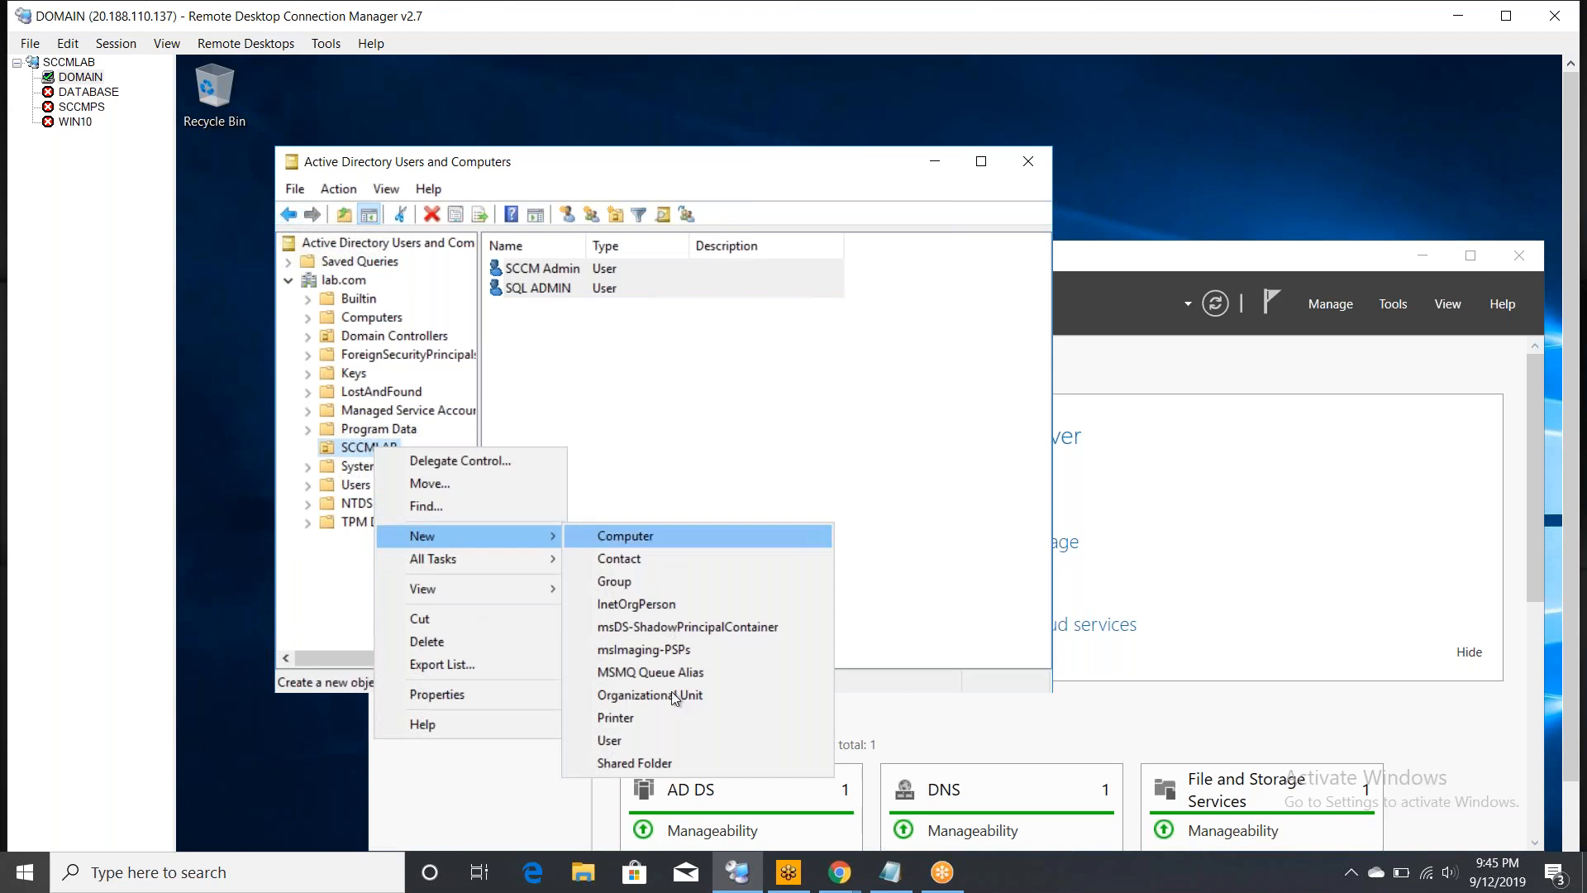
left_click(702, 746)
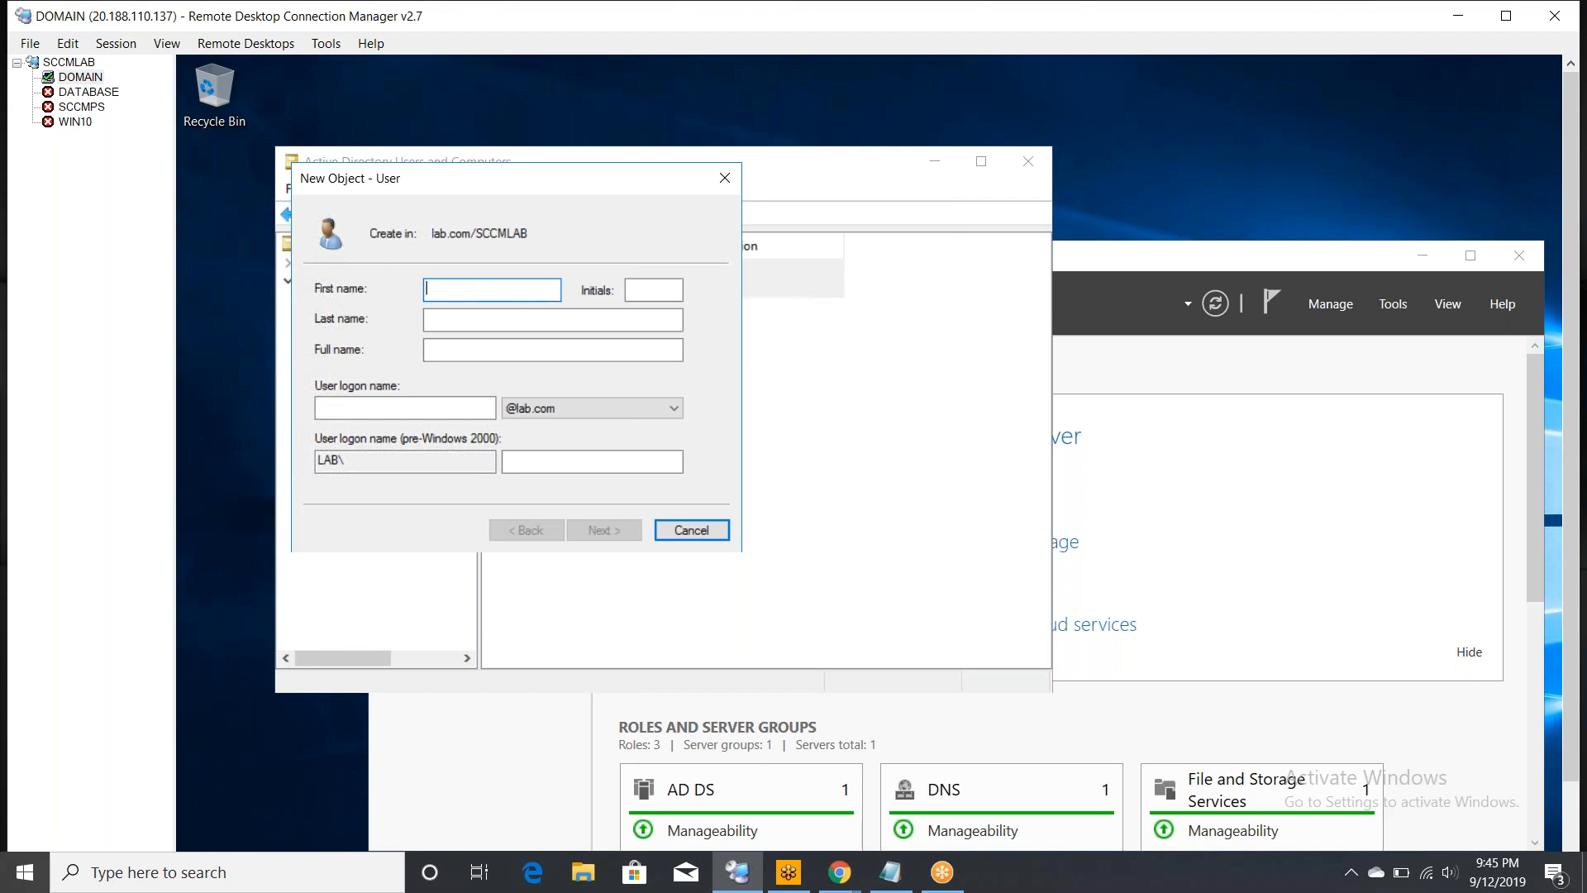
key("BackSpace")
key("BackSpace")
key("BackSpace")
key("BackSpace")
key("BackSpace")
key("BackSpace")
key("Tab")
key("Tab")
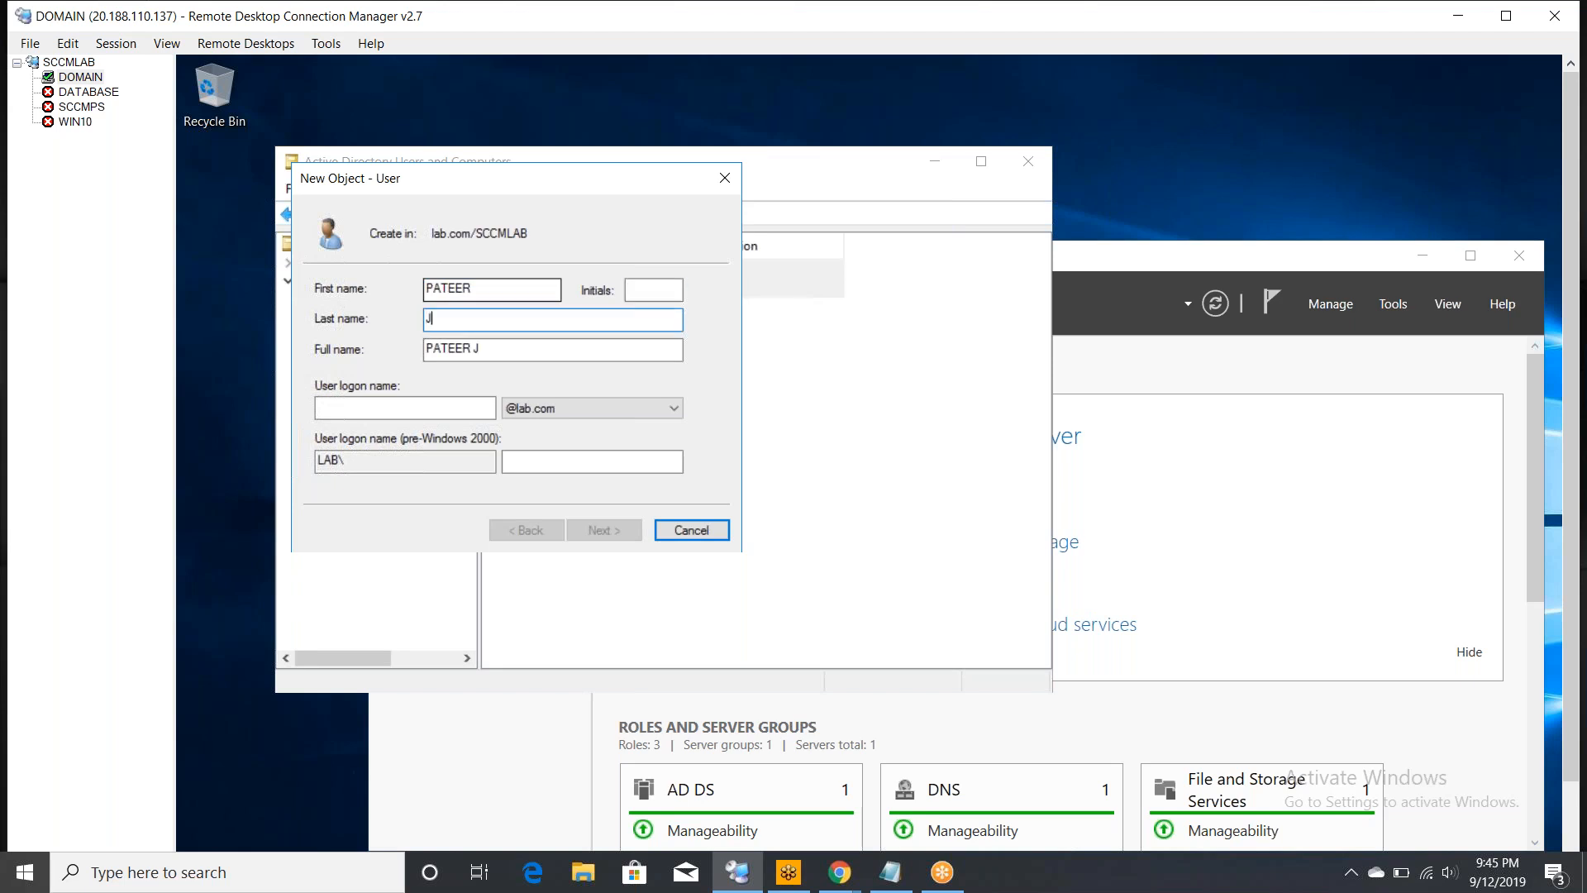
key("Tab")
key("Tab")
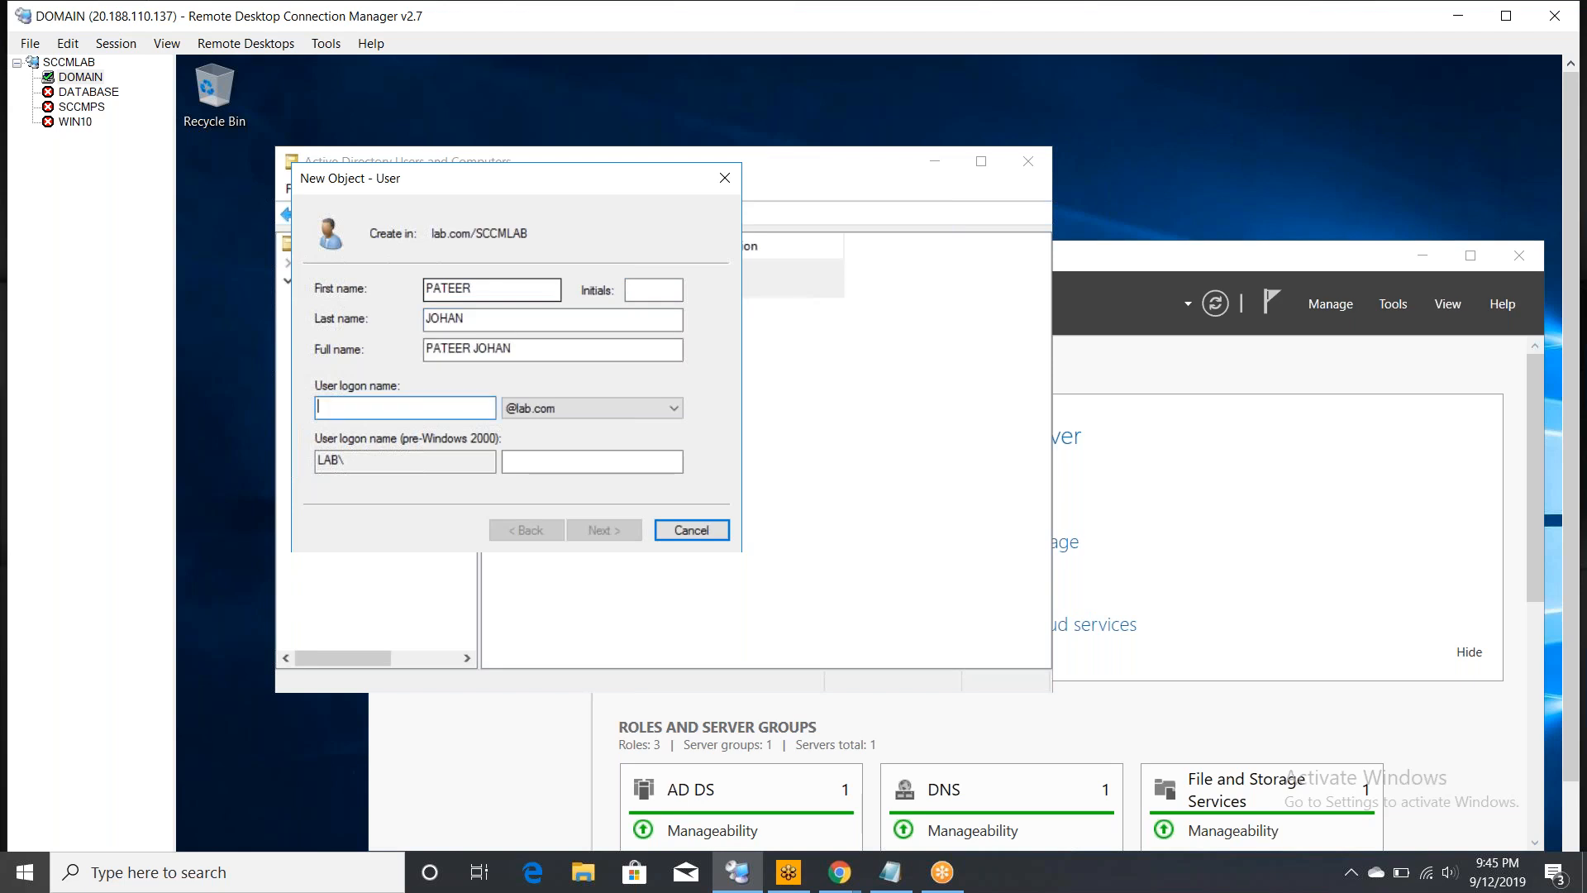
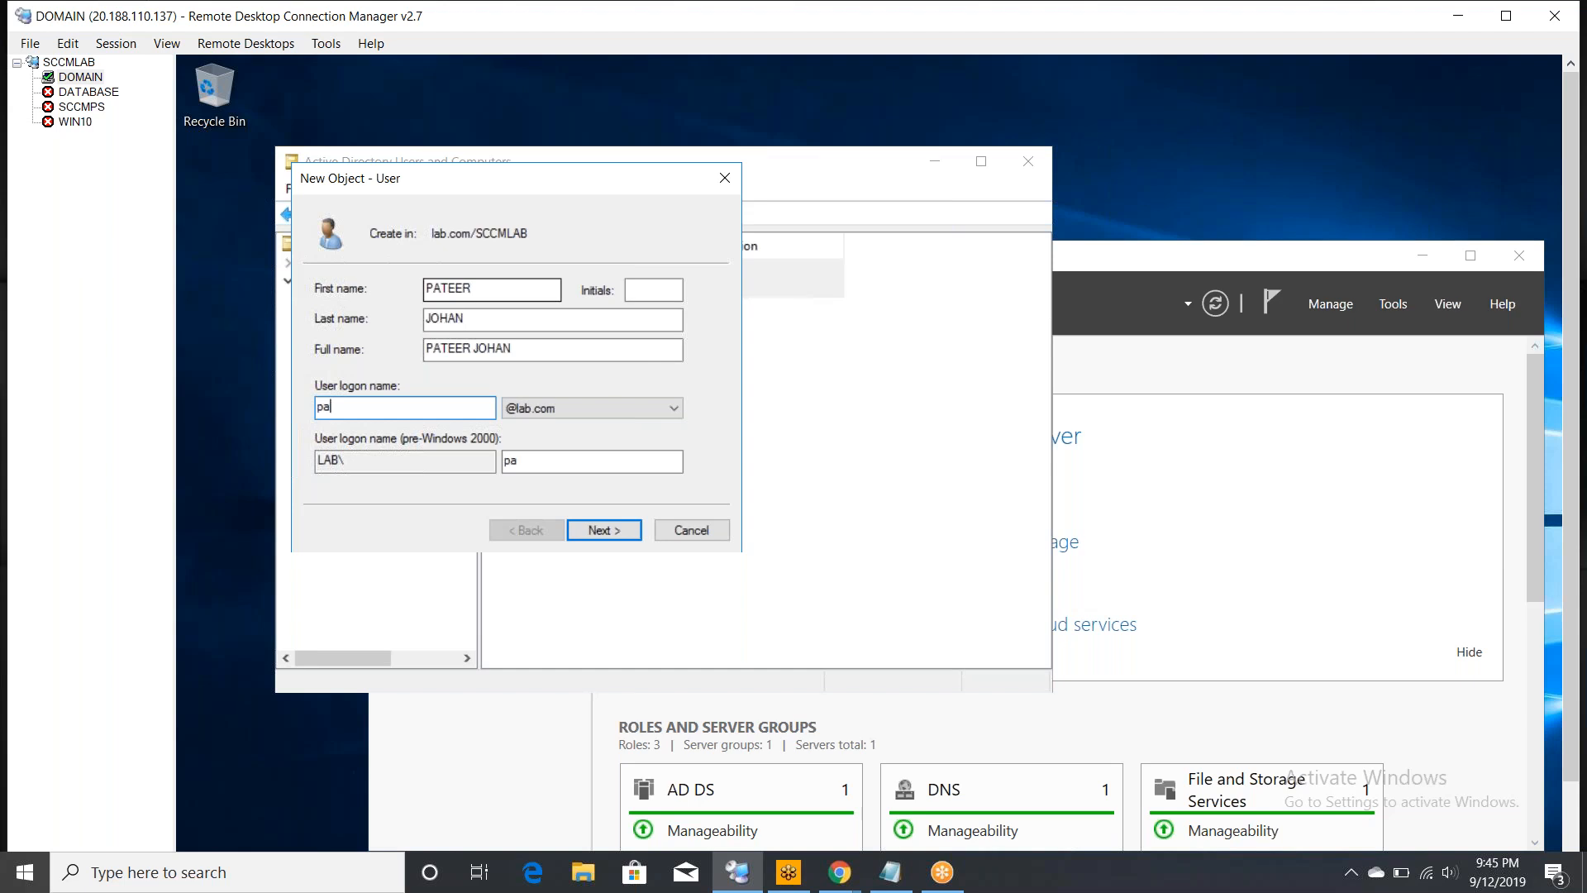
left_click(586, 531)
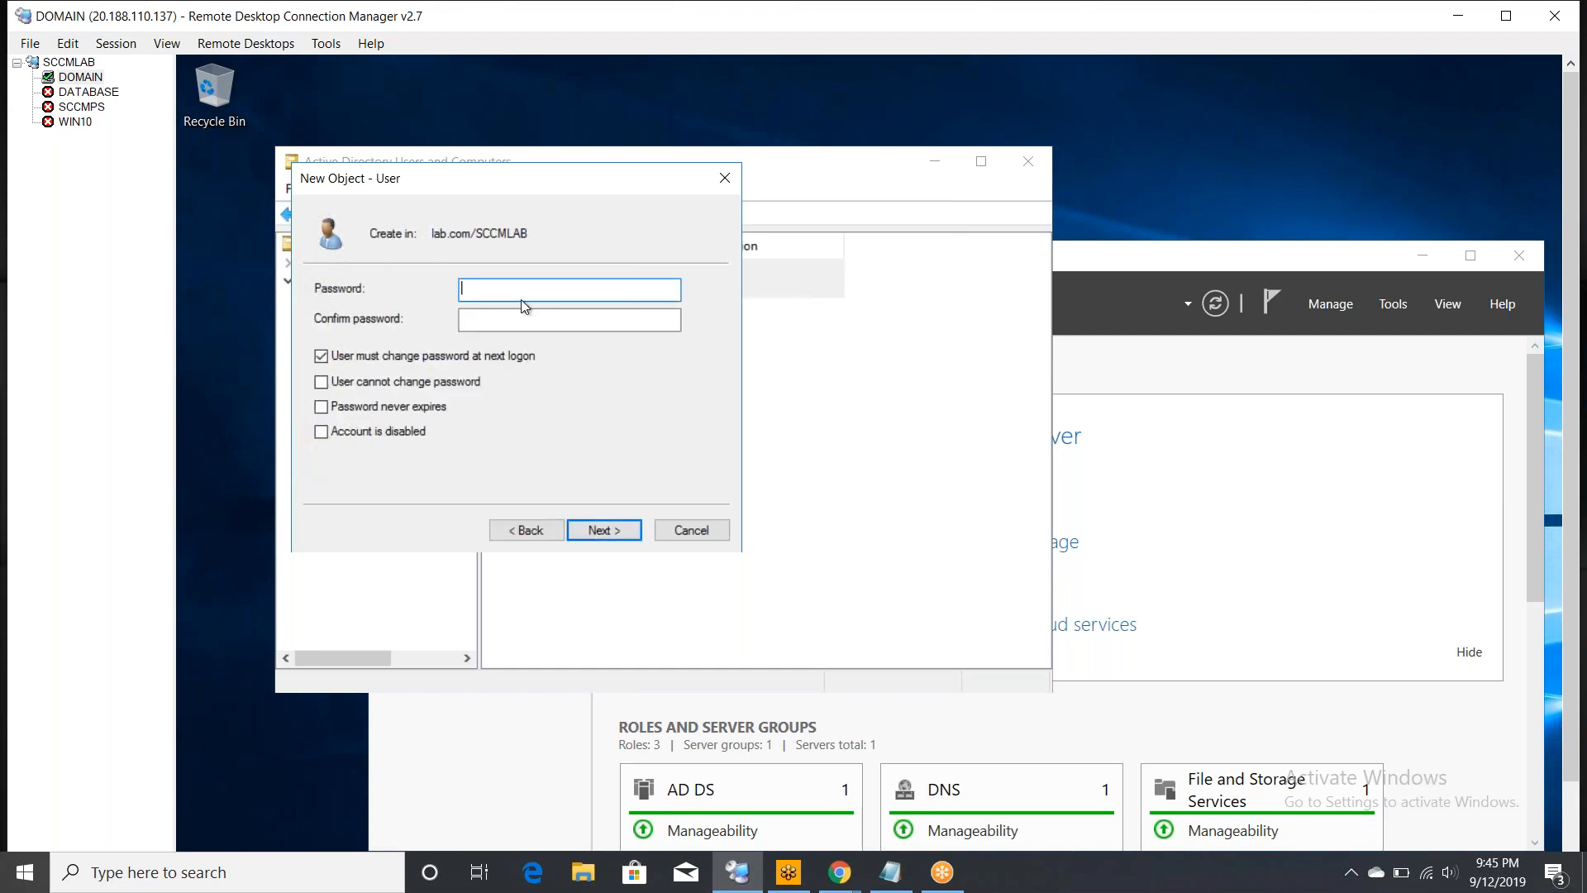
- Give the third user a confirmed, never-expiring password without a must-change requirement, and finish
type("***************")
key("Tab")
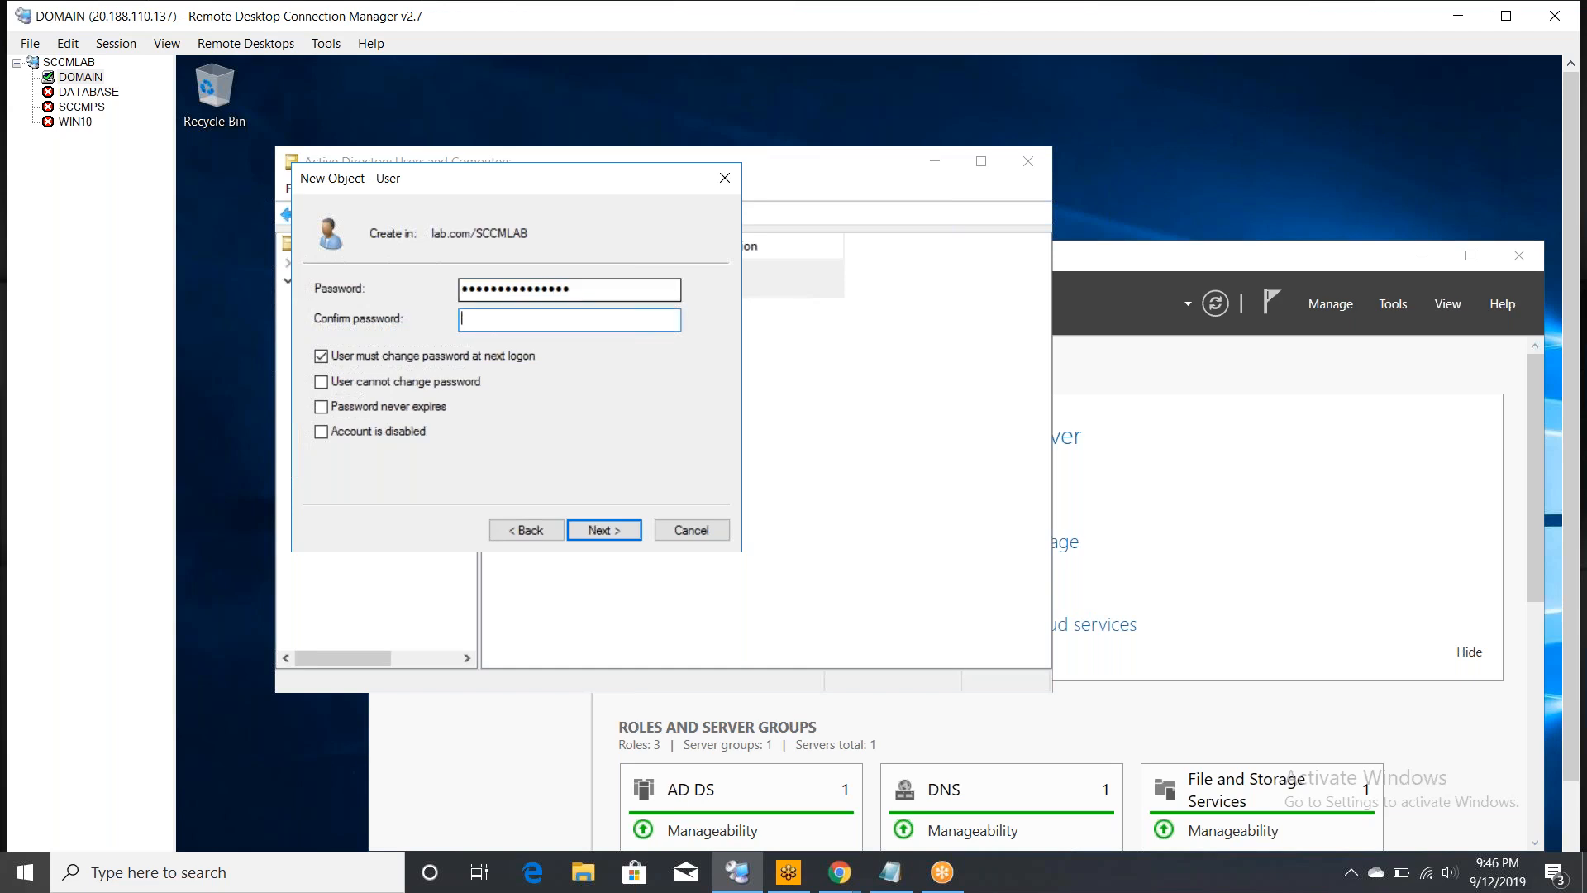
type("***************")
left_click(323, 406)
left_click(321, 357)
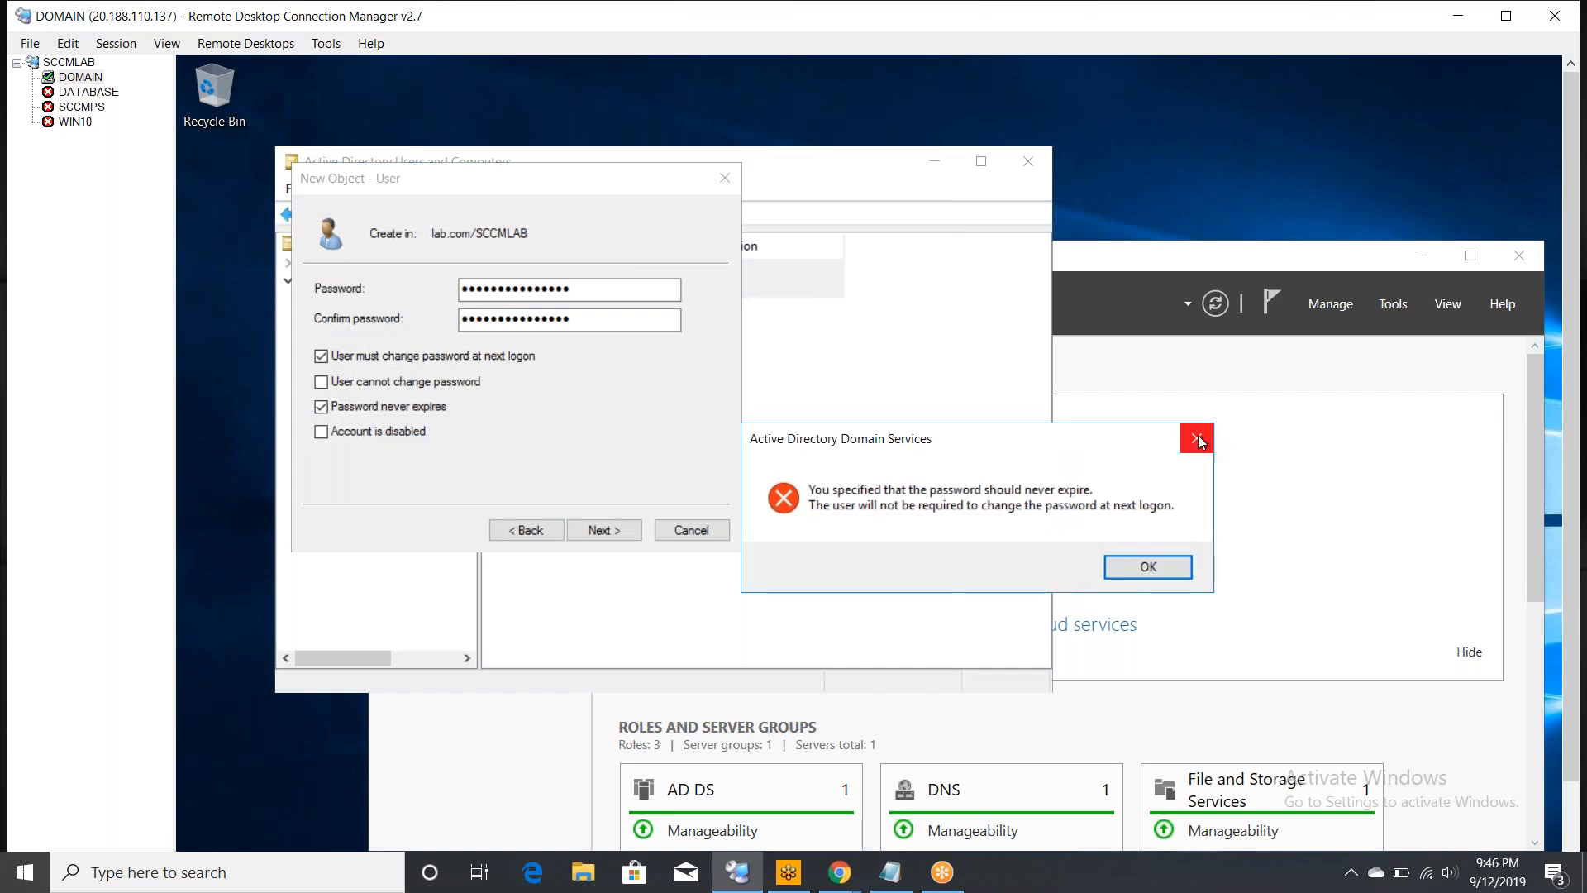
key("Return")
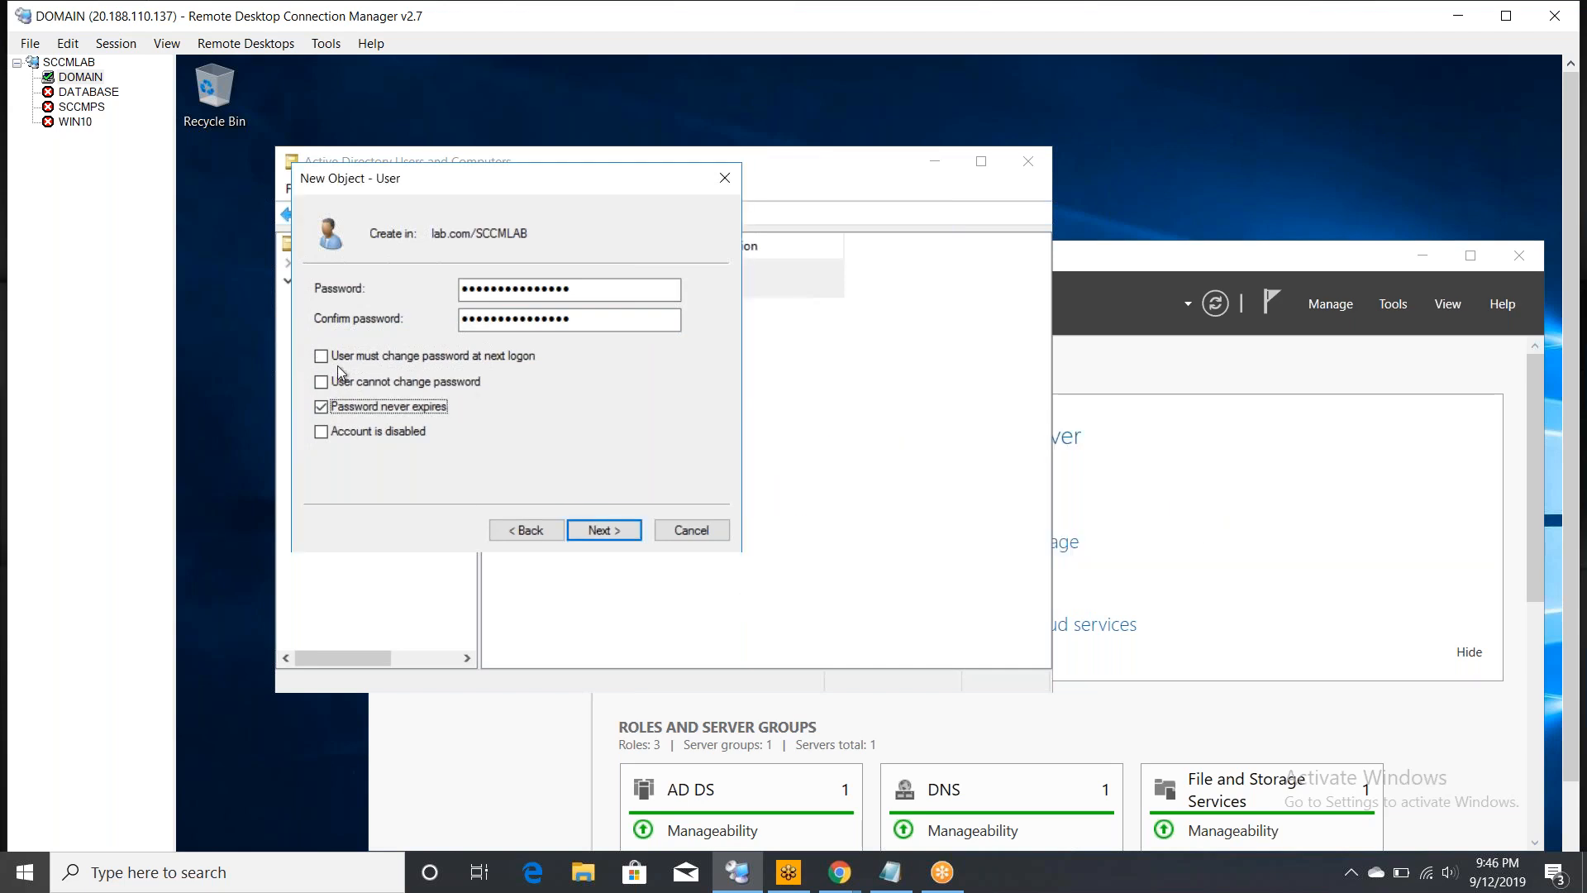
left_click(612, 531)
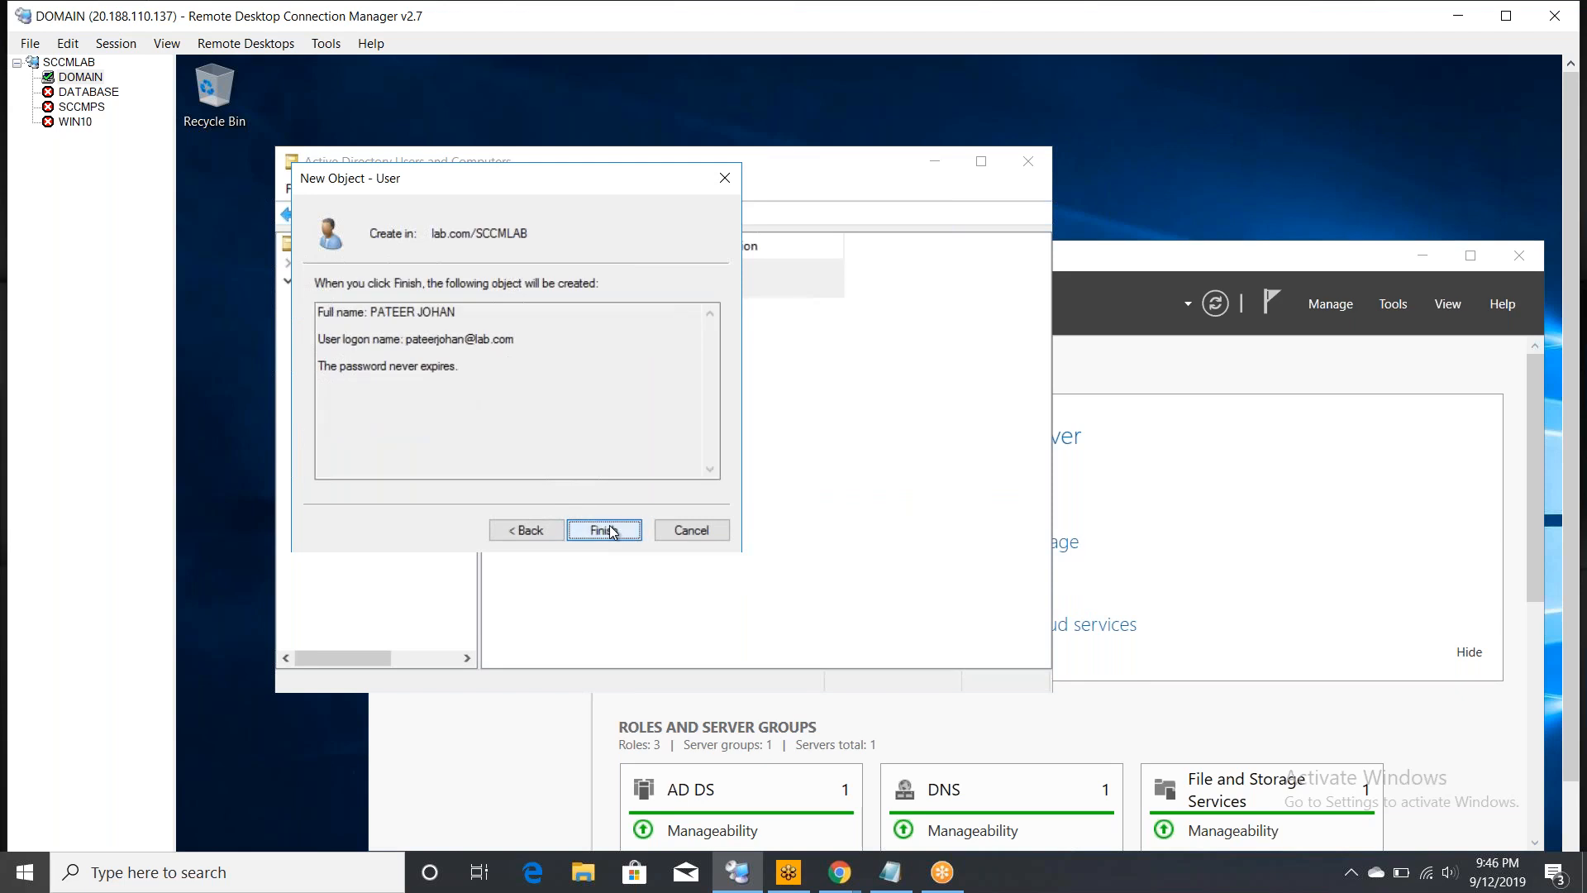
key("Return")
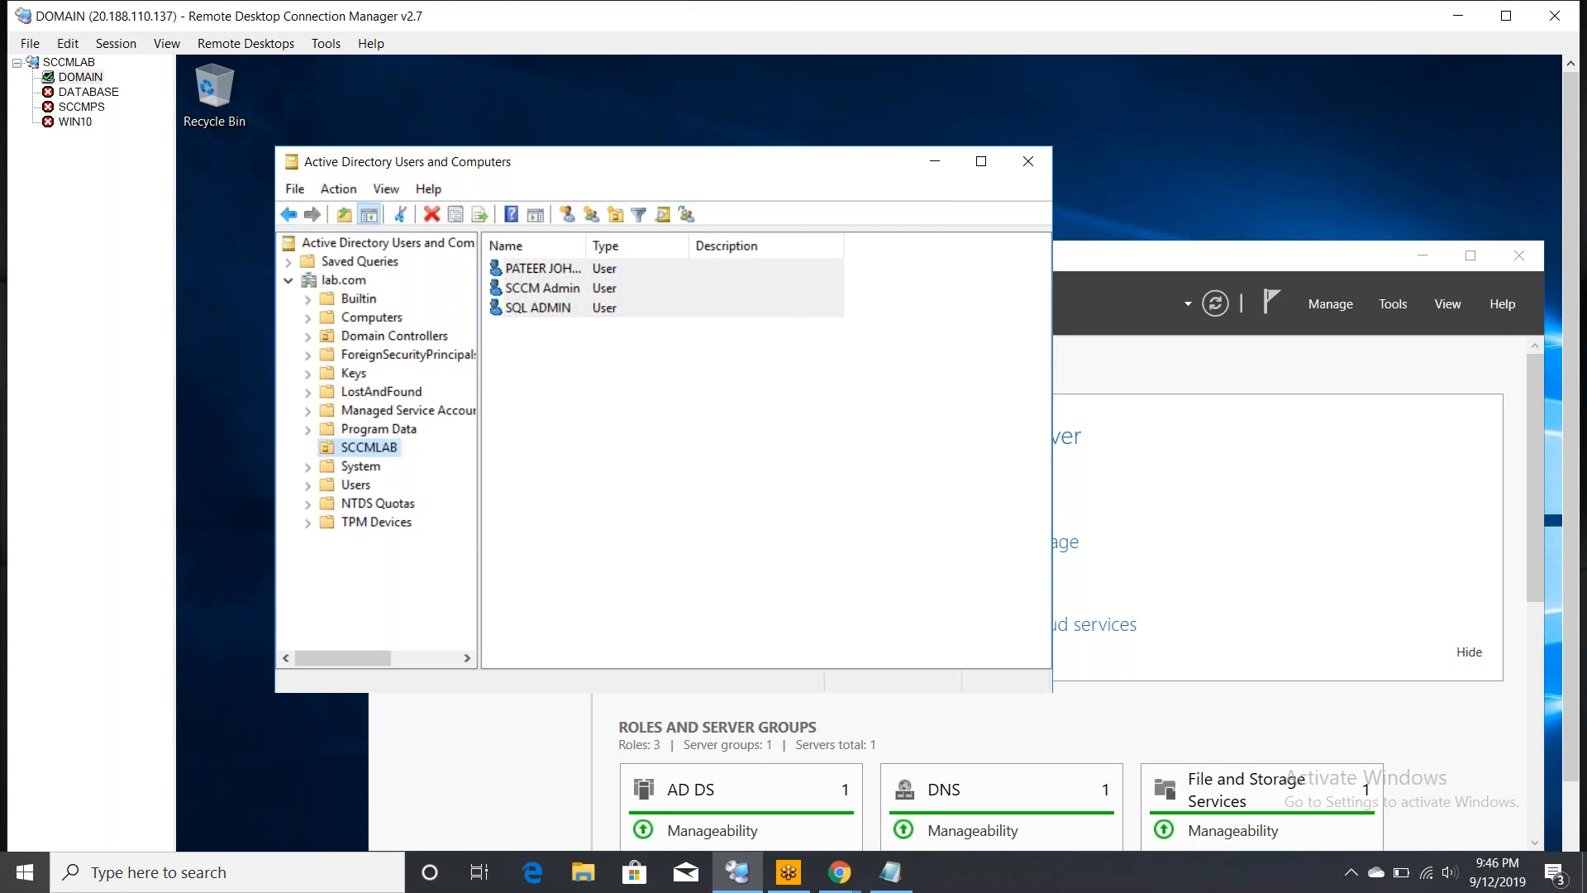
- Move the built-in administrator account from the Users container into the SCCMLAB OU
left_click(355, 485)
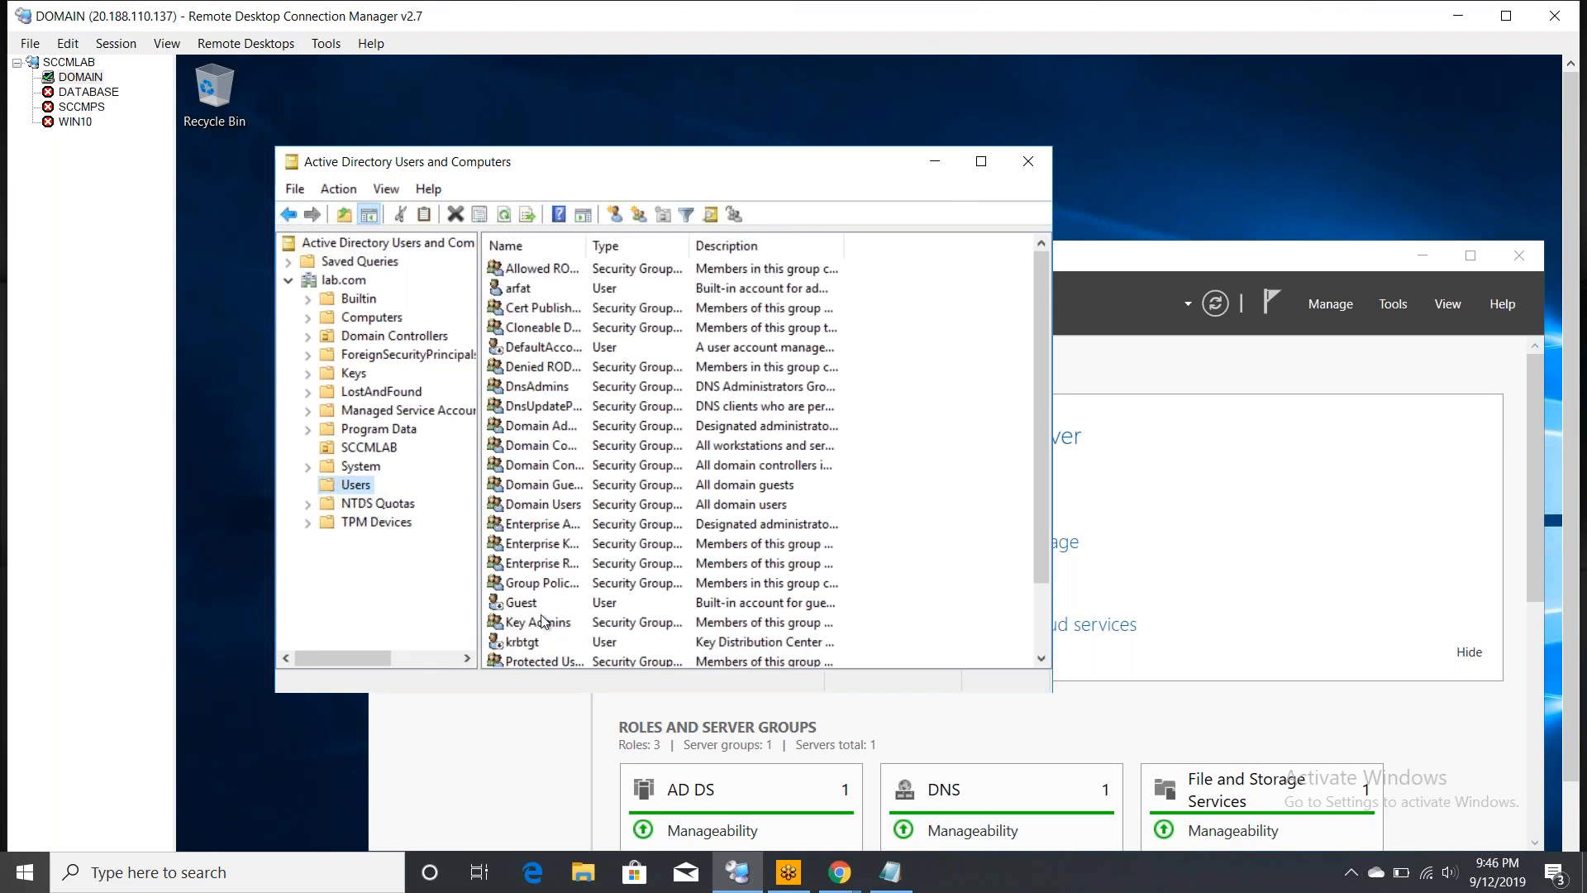
left_click(564, 288)
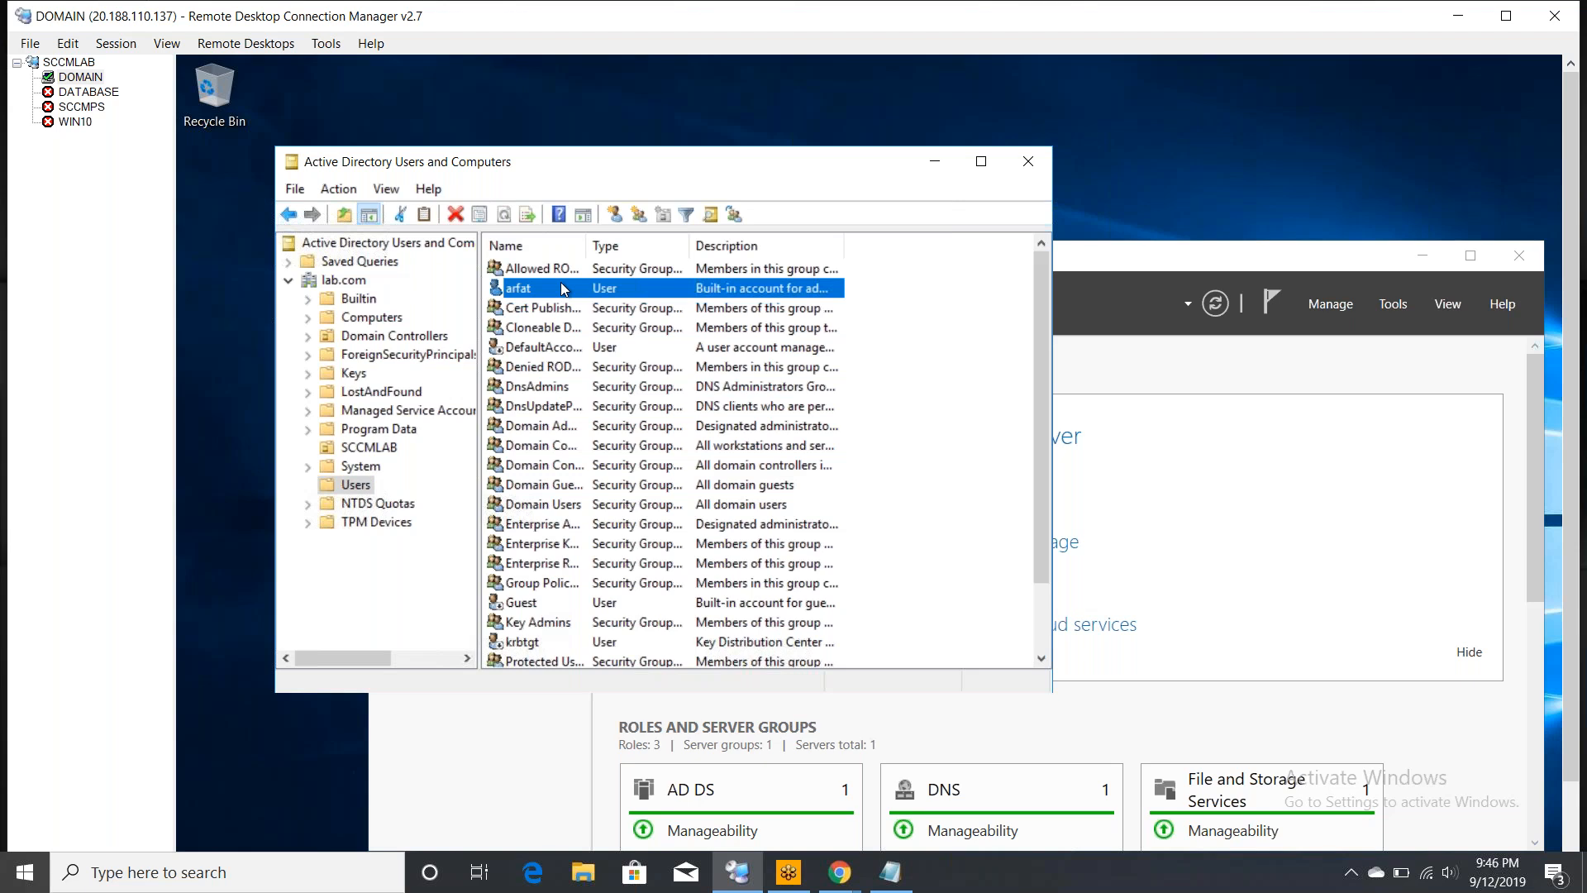
right_click(561, 283)
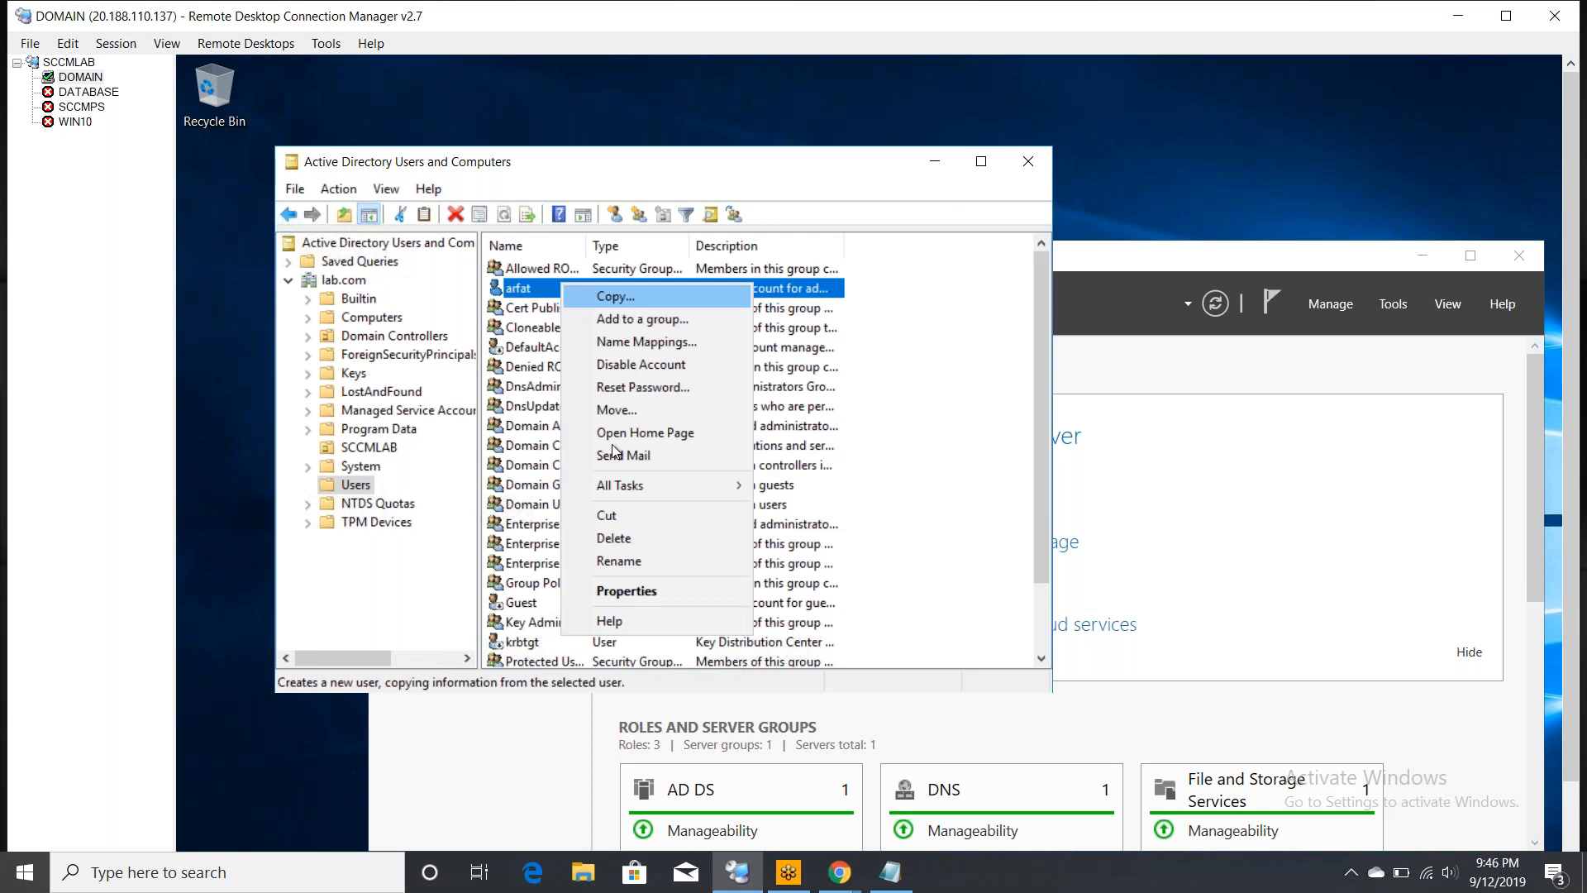
mouse_move(630, 489)
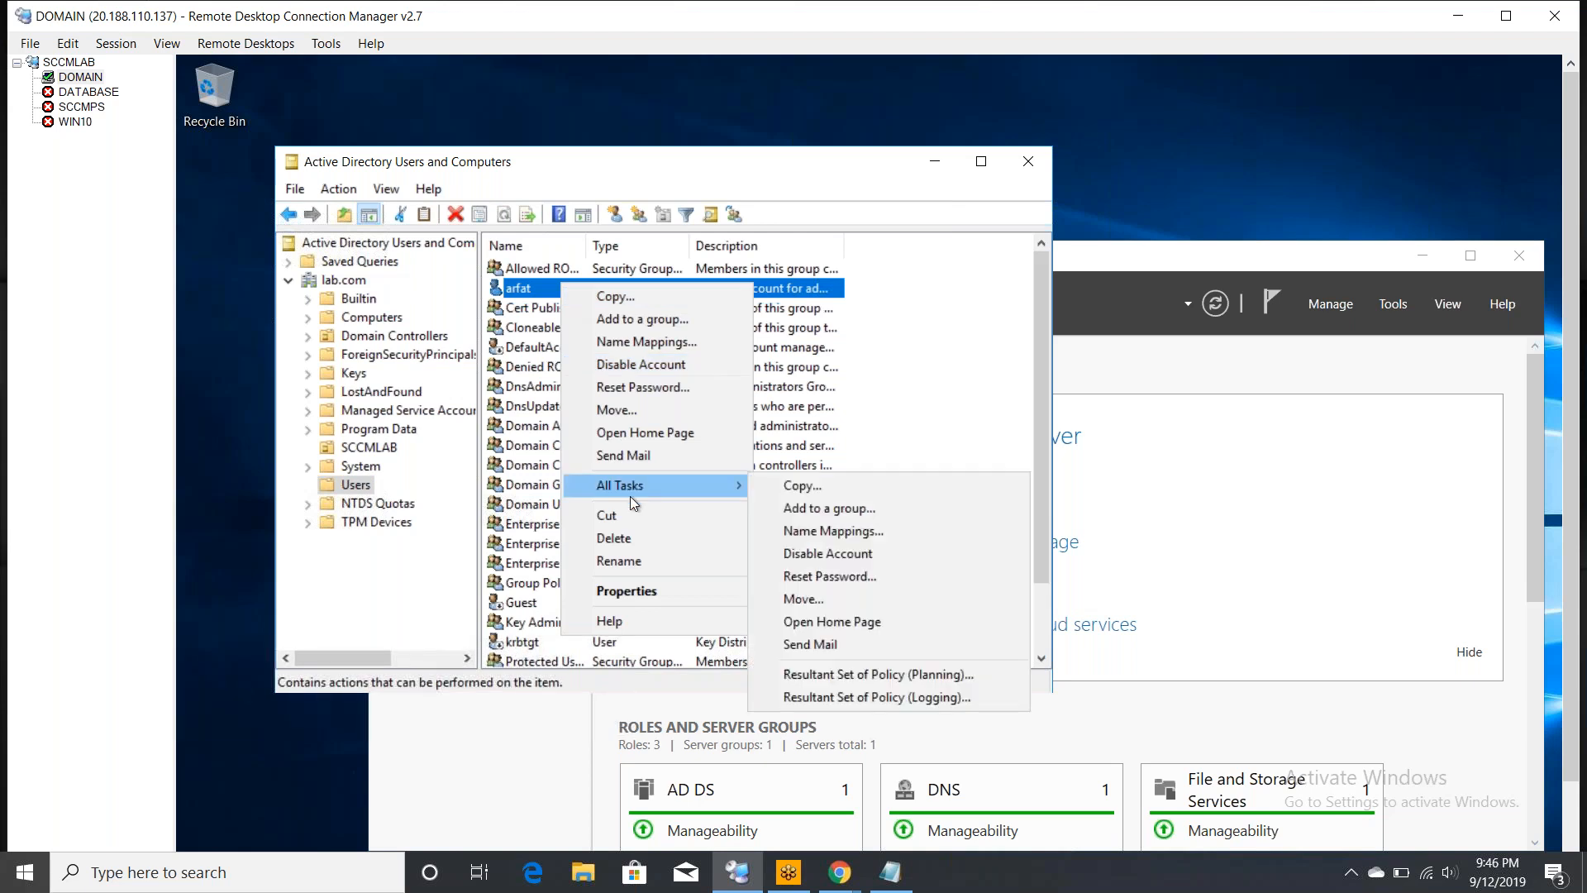
left_click(649, 411)
left_click(458, 471)
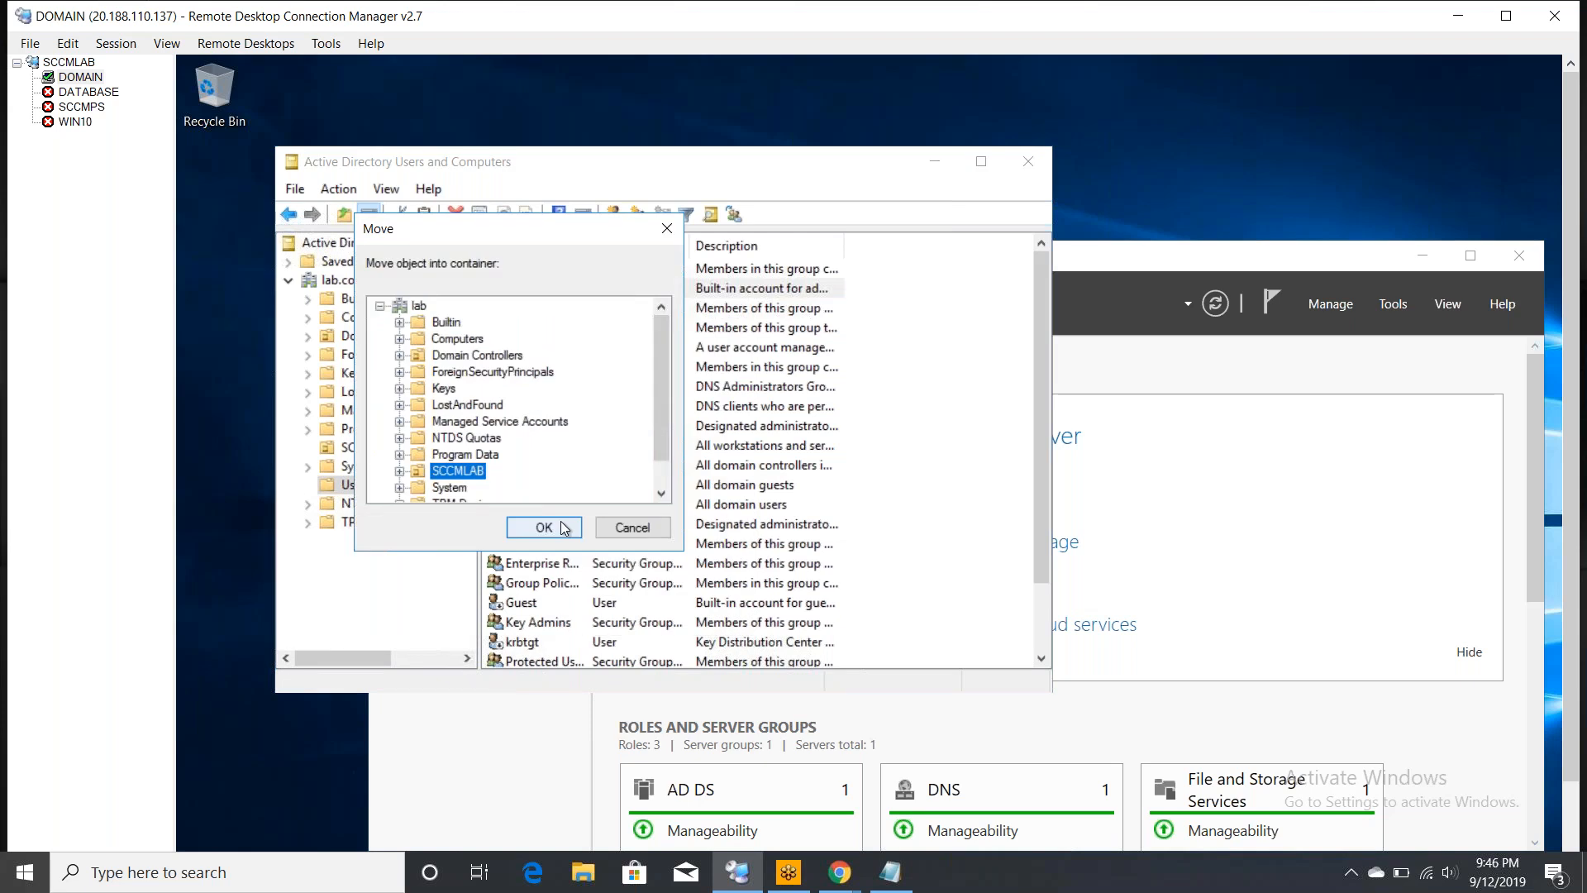
left_click(564, 528)
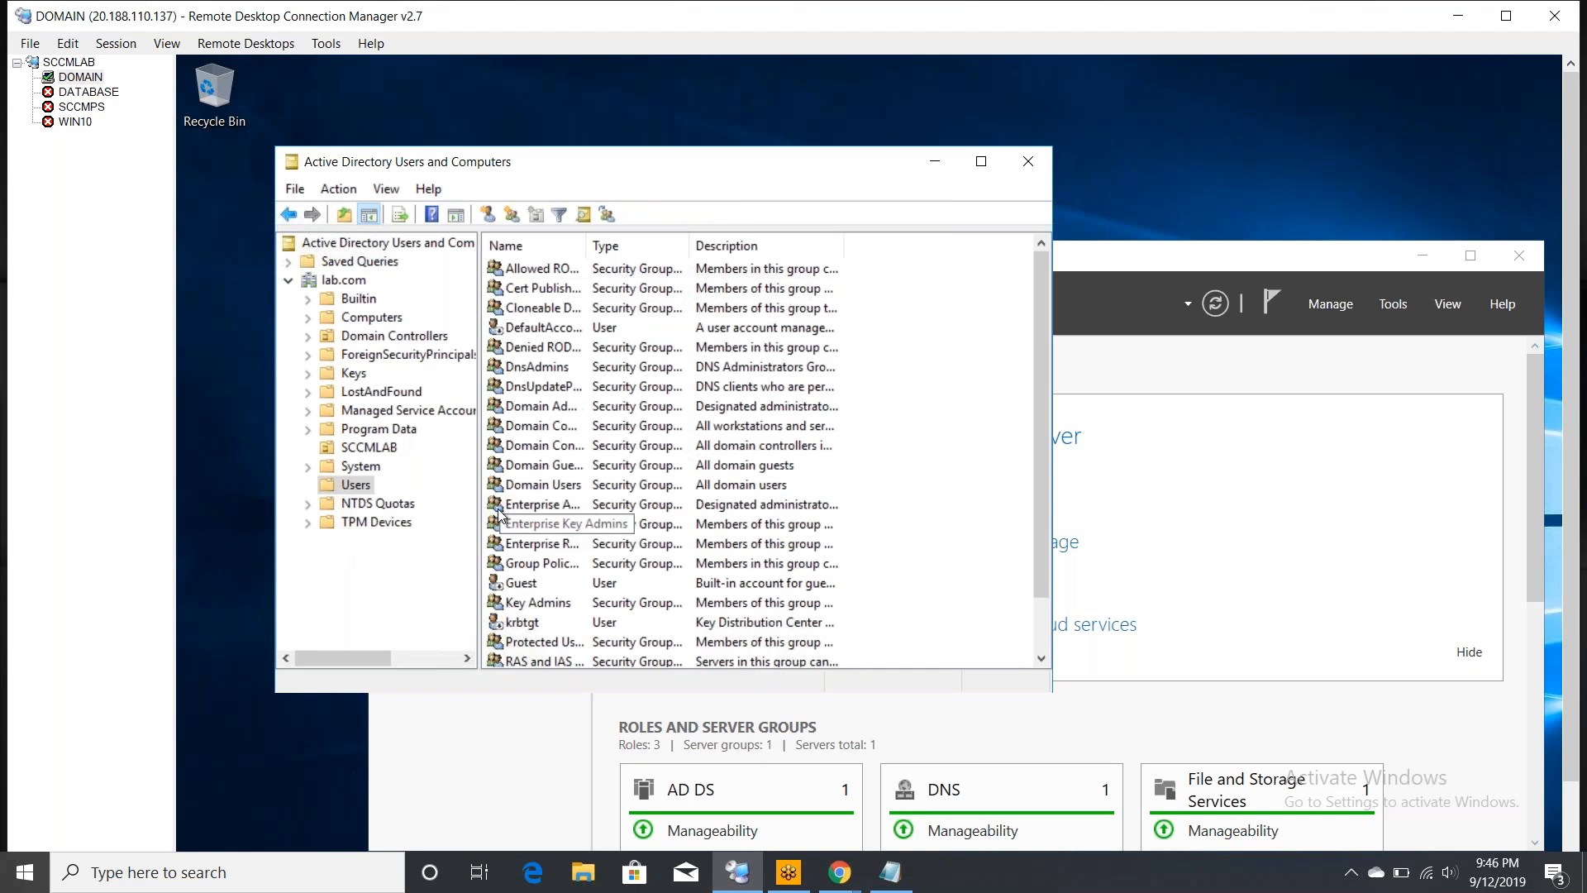
- Open SCCMLAB, check its four user accounts, and autofit the Name column
left_click(369, 447)
left_click(553, 270)
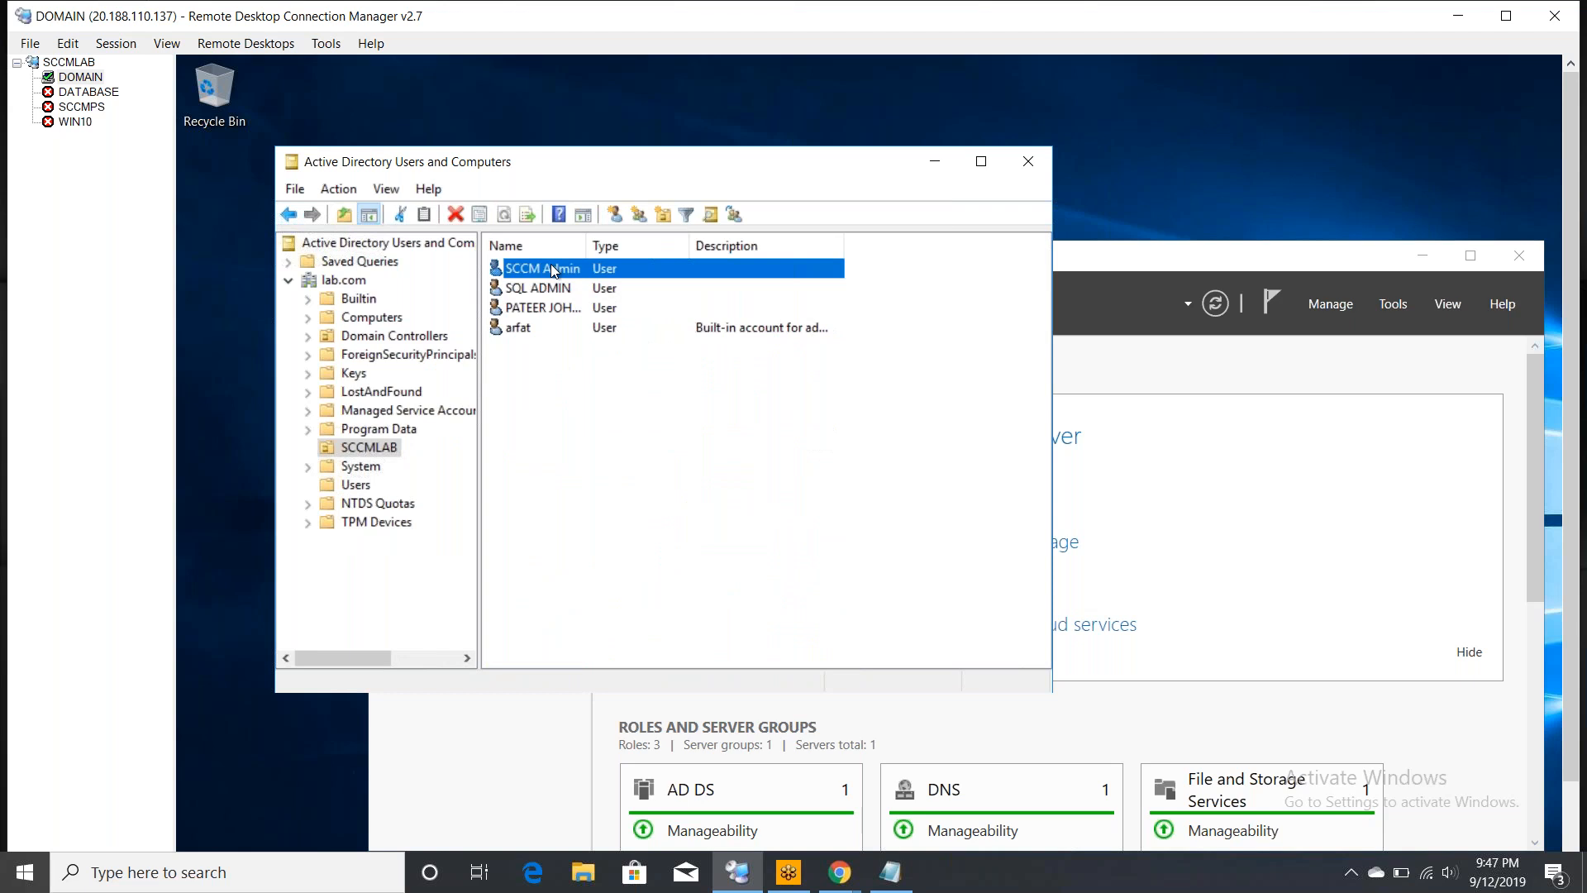
left_click(523, 290)
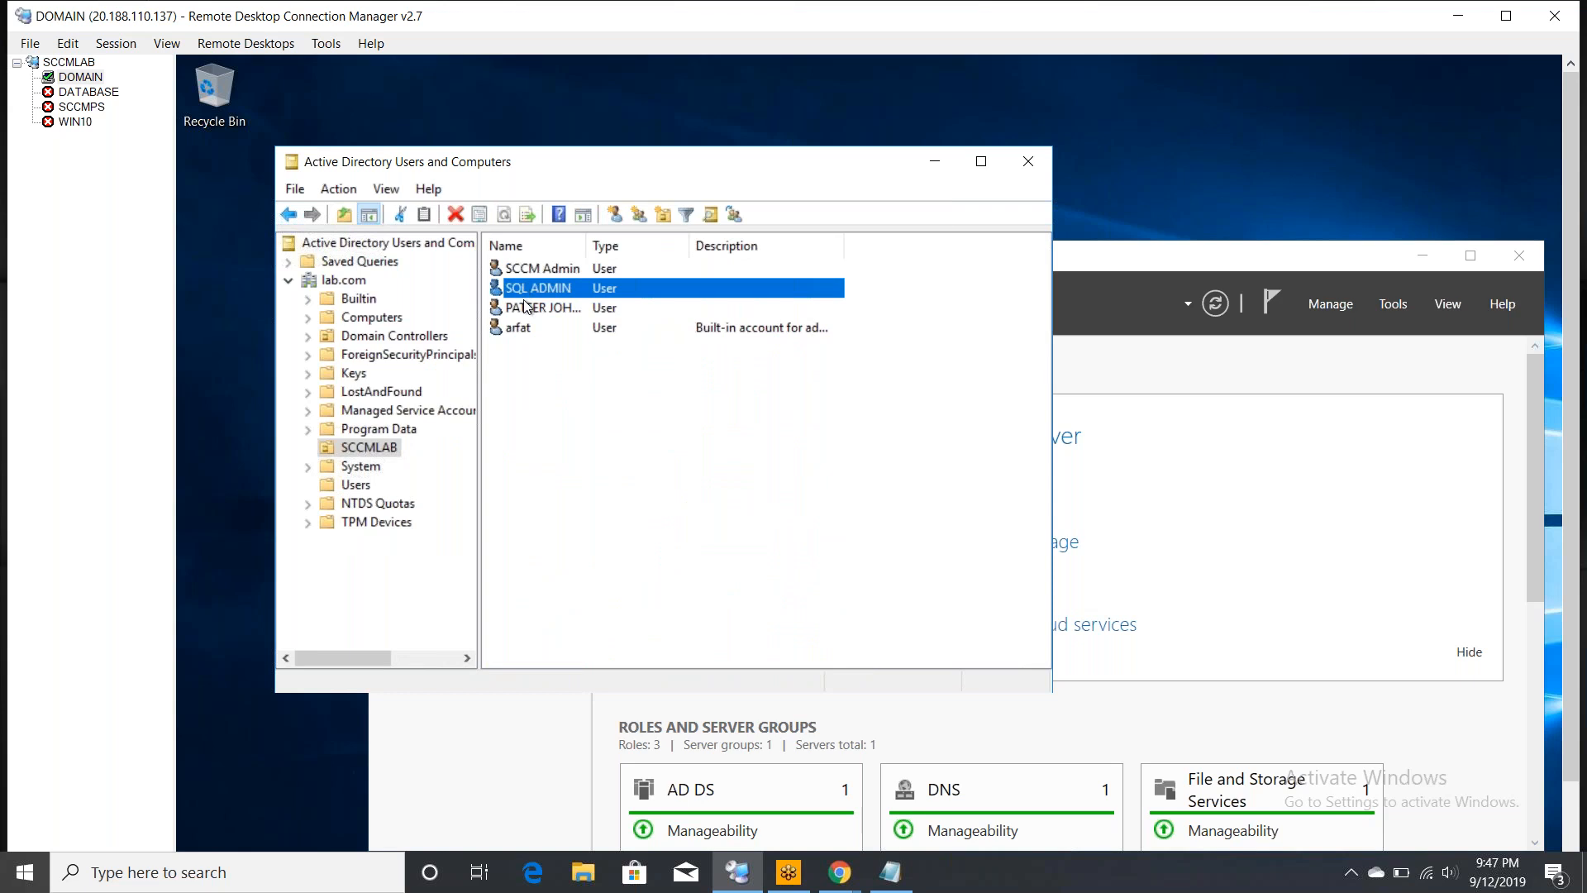
left_click(525, 307)
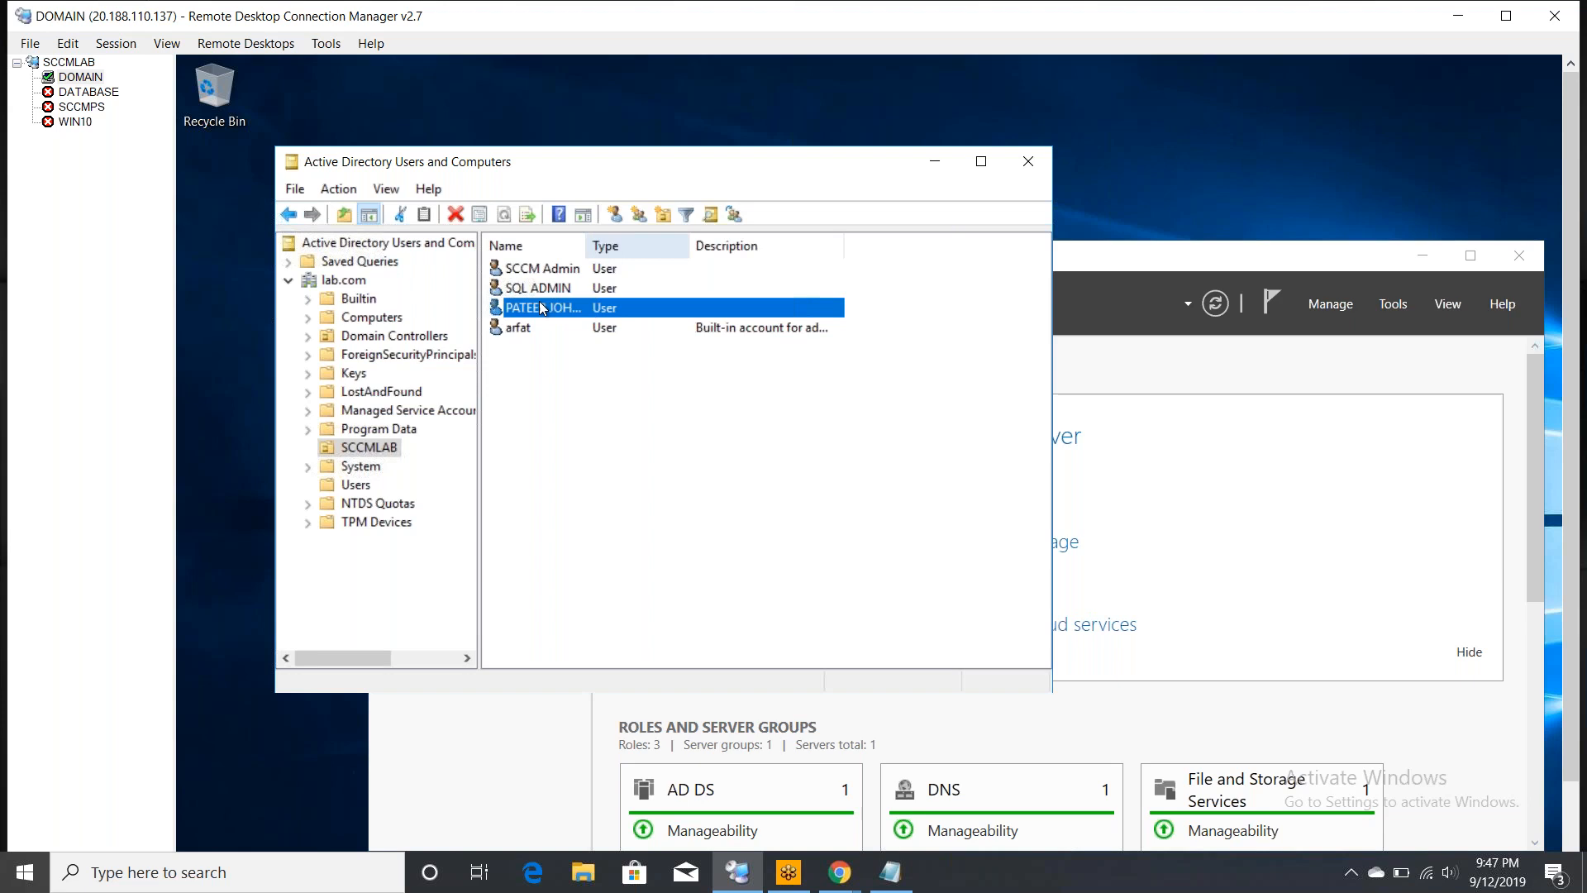
left_click(528, 322)
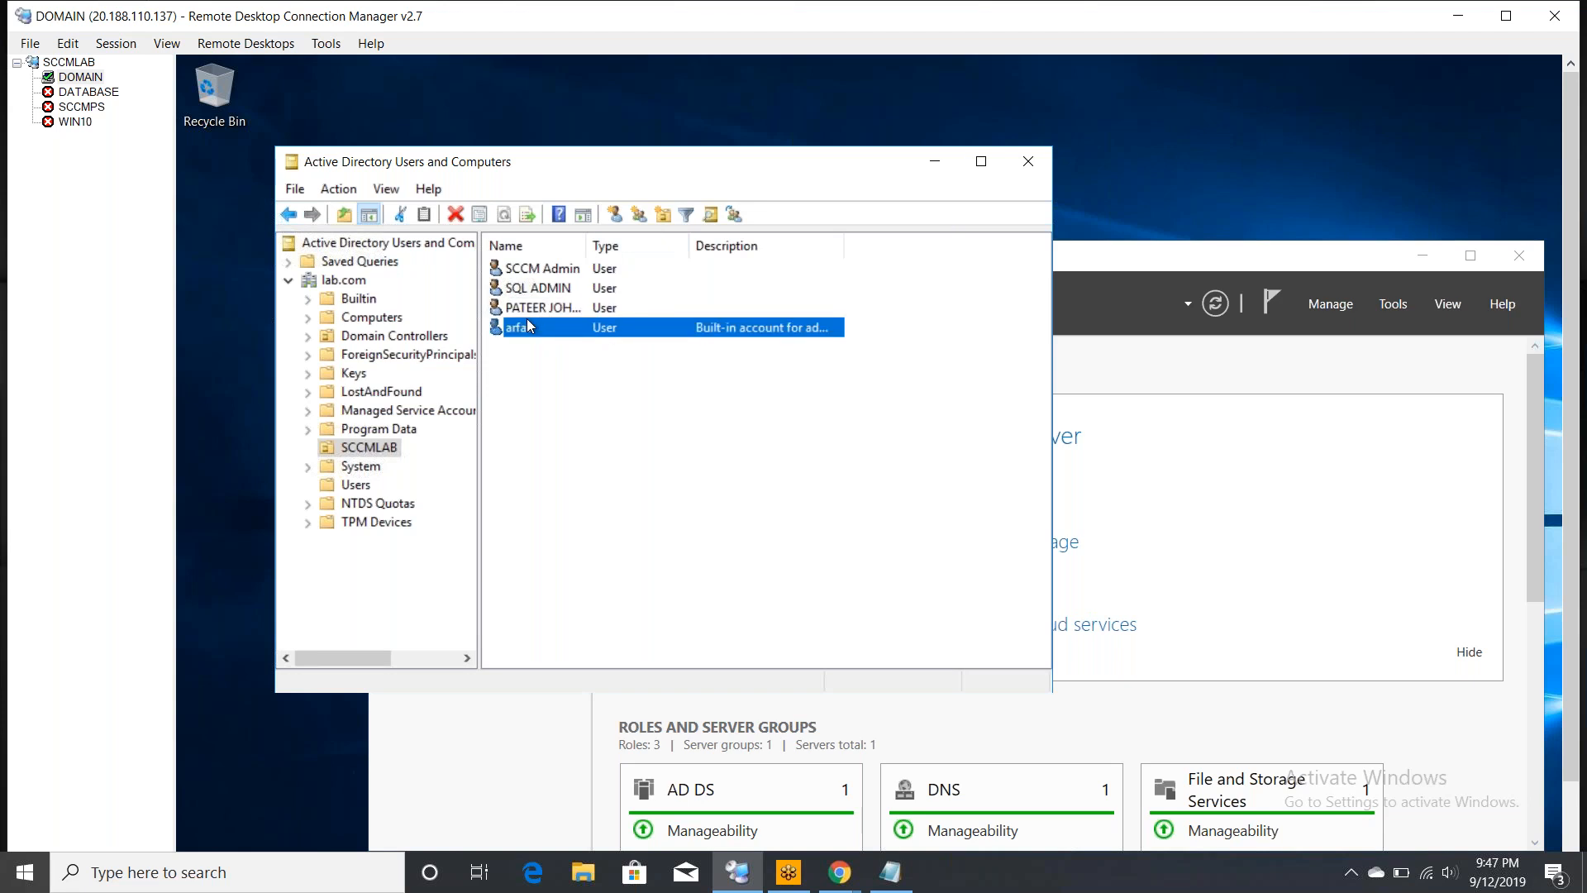
double_click(583, 241)
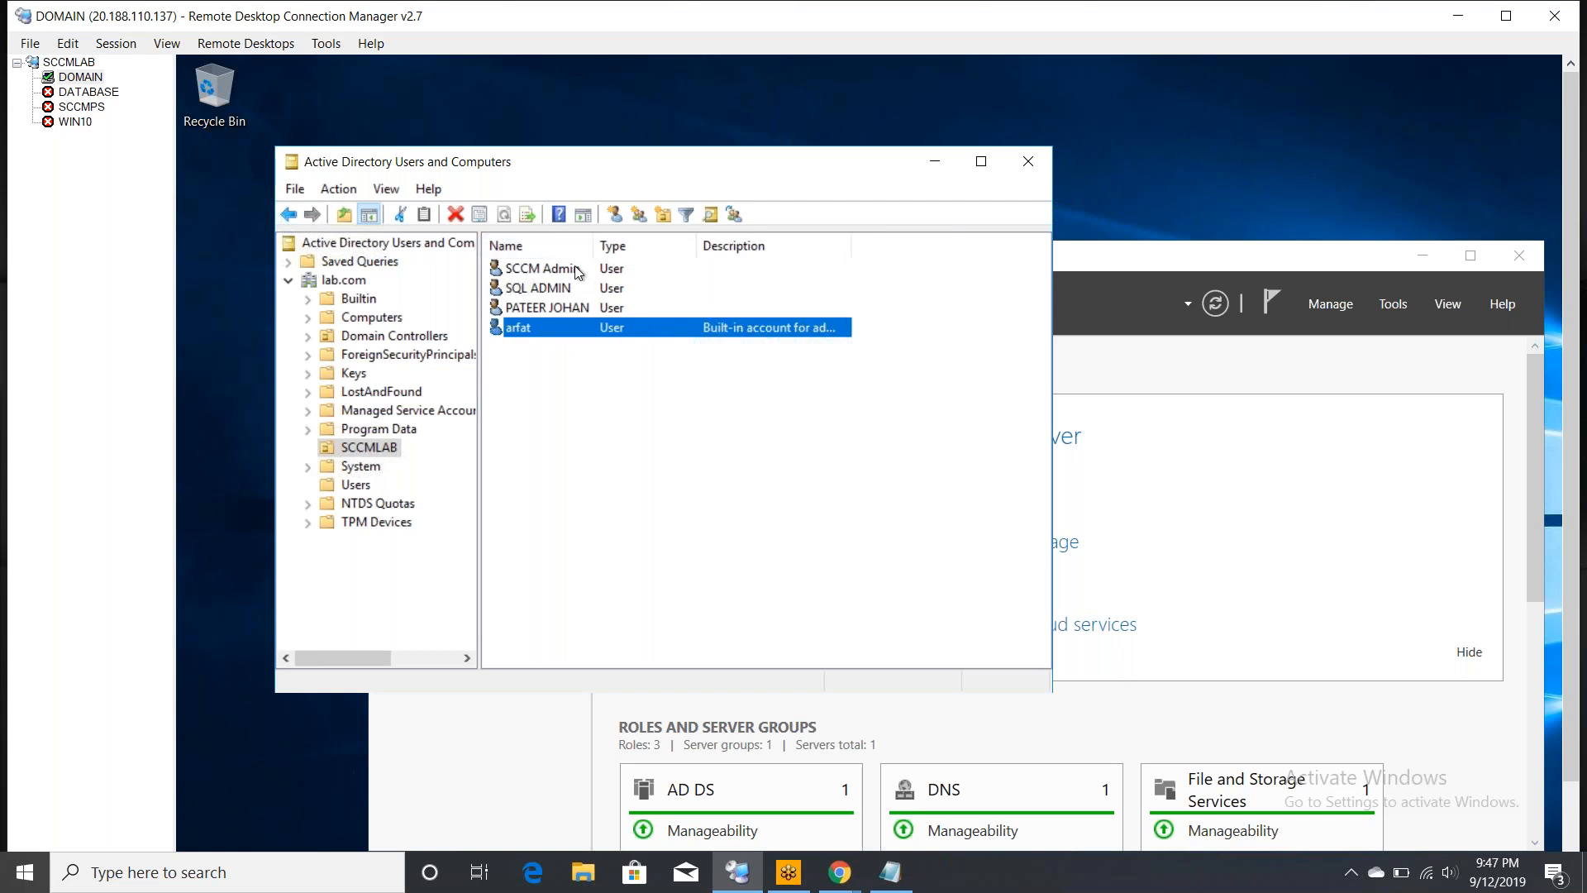
- Select SCCM Admin, SQL ADMIN and the third new user together
left_click(577, 271)
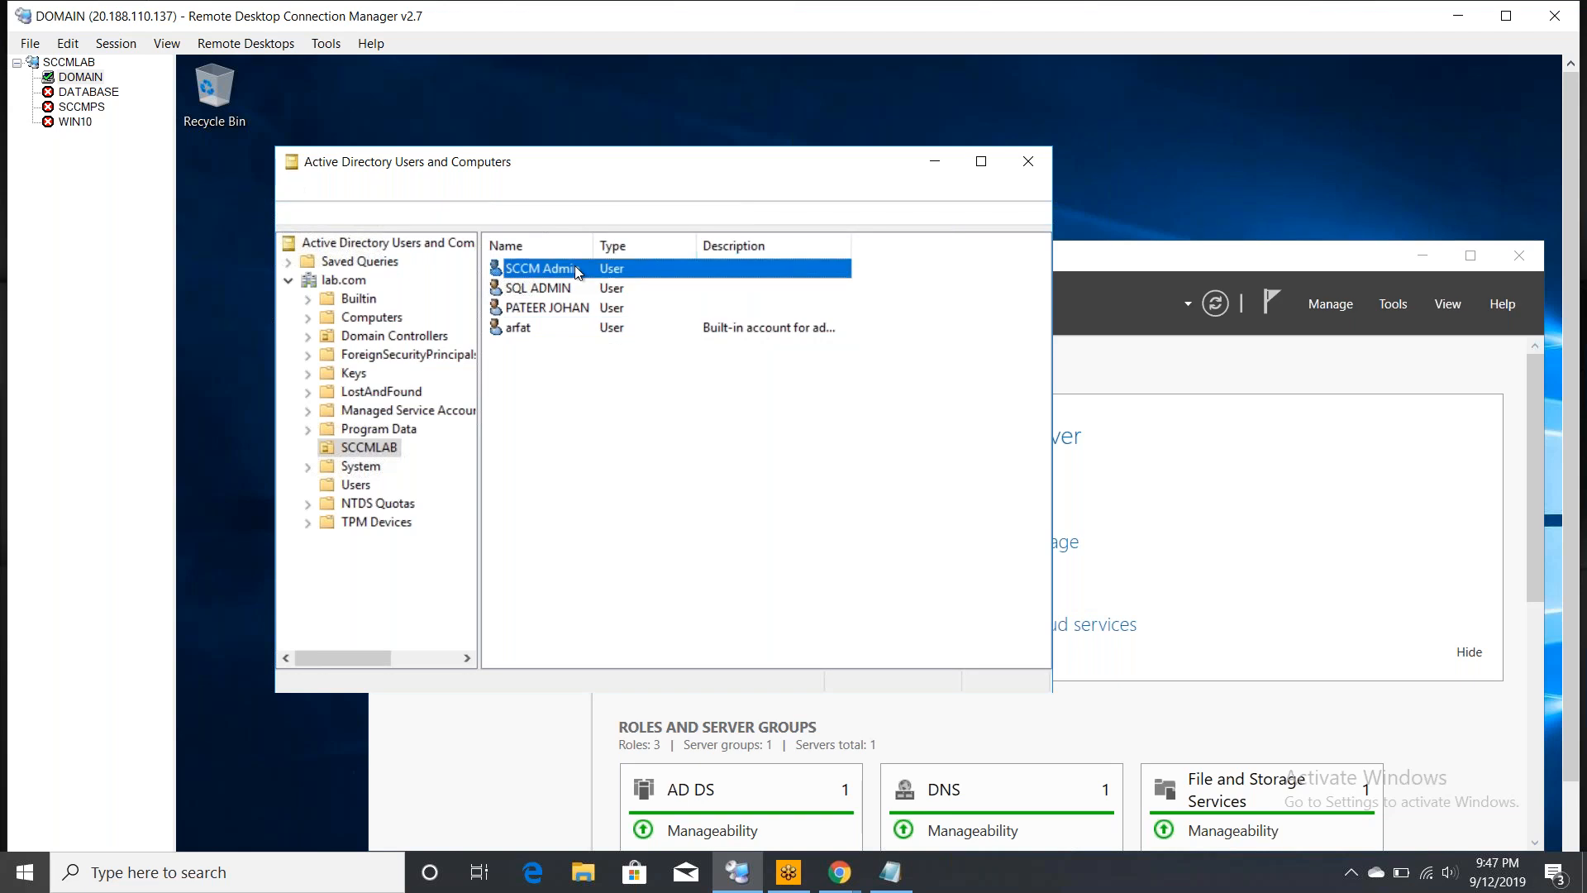
key("shift+Down")
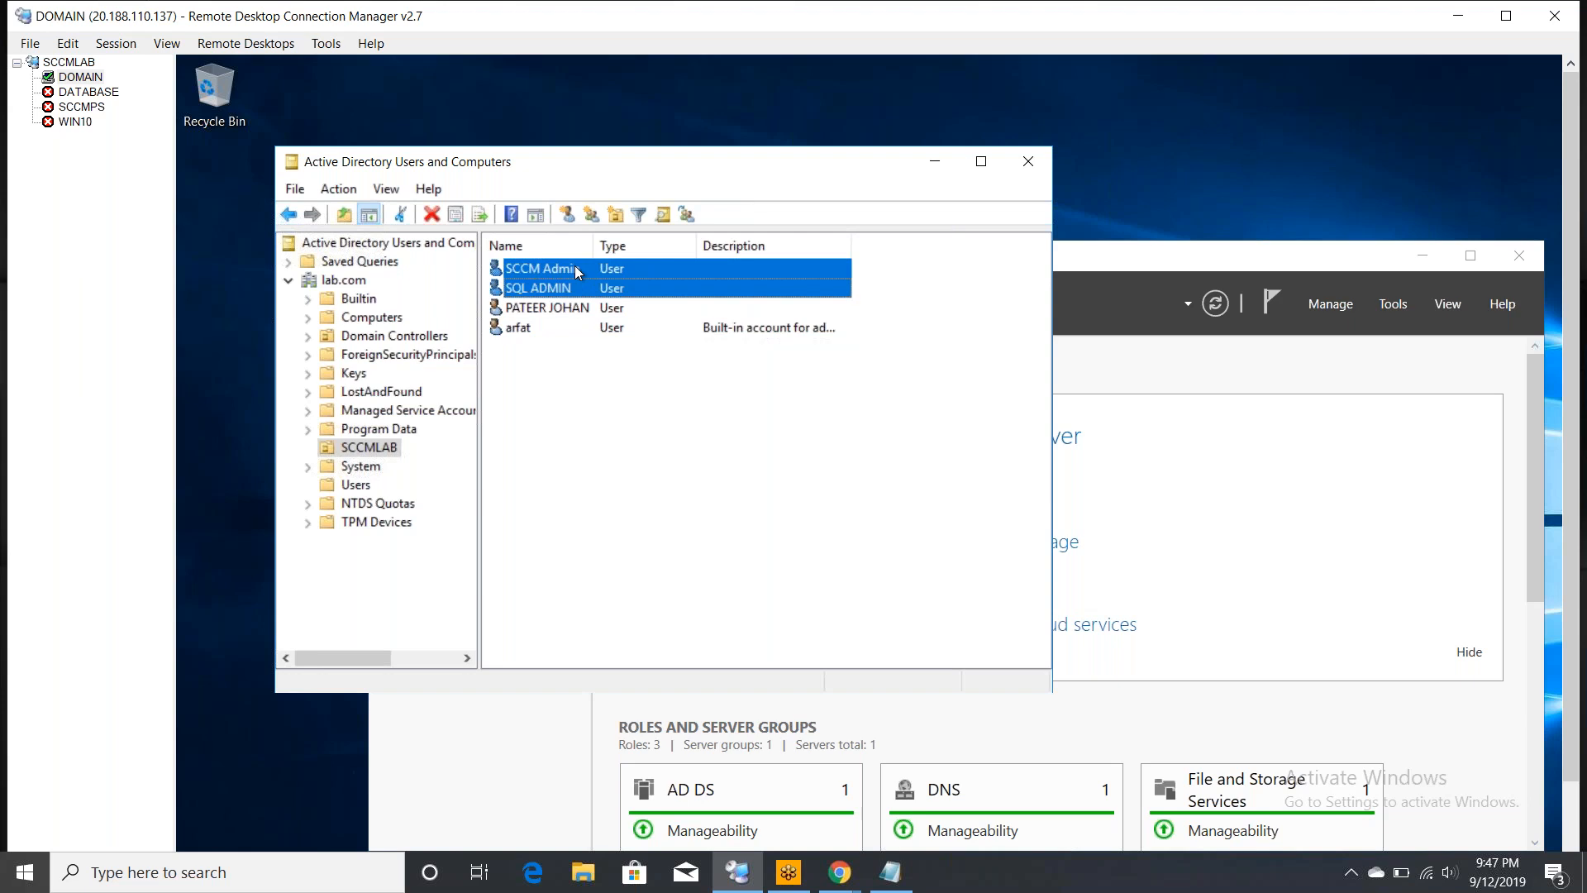
key("shift+Down")
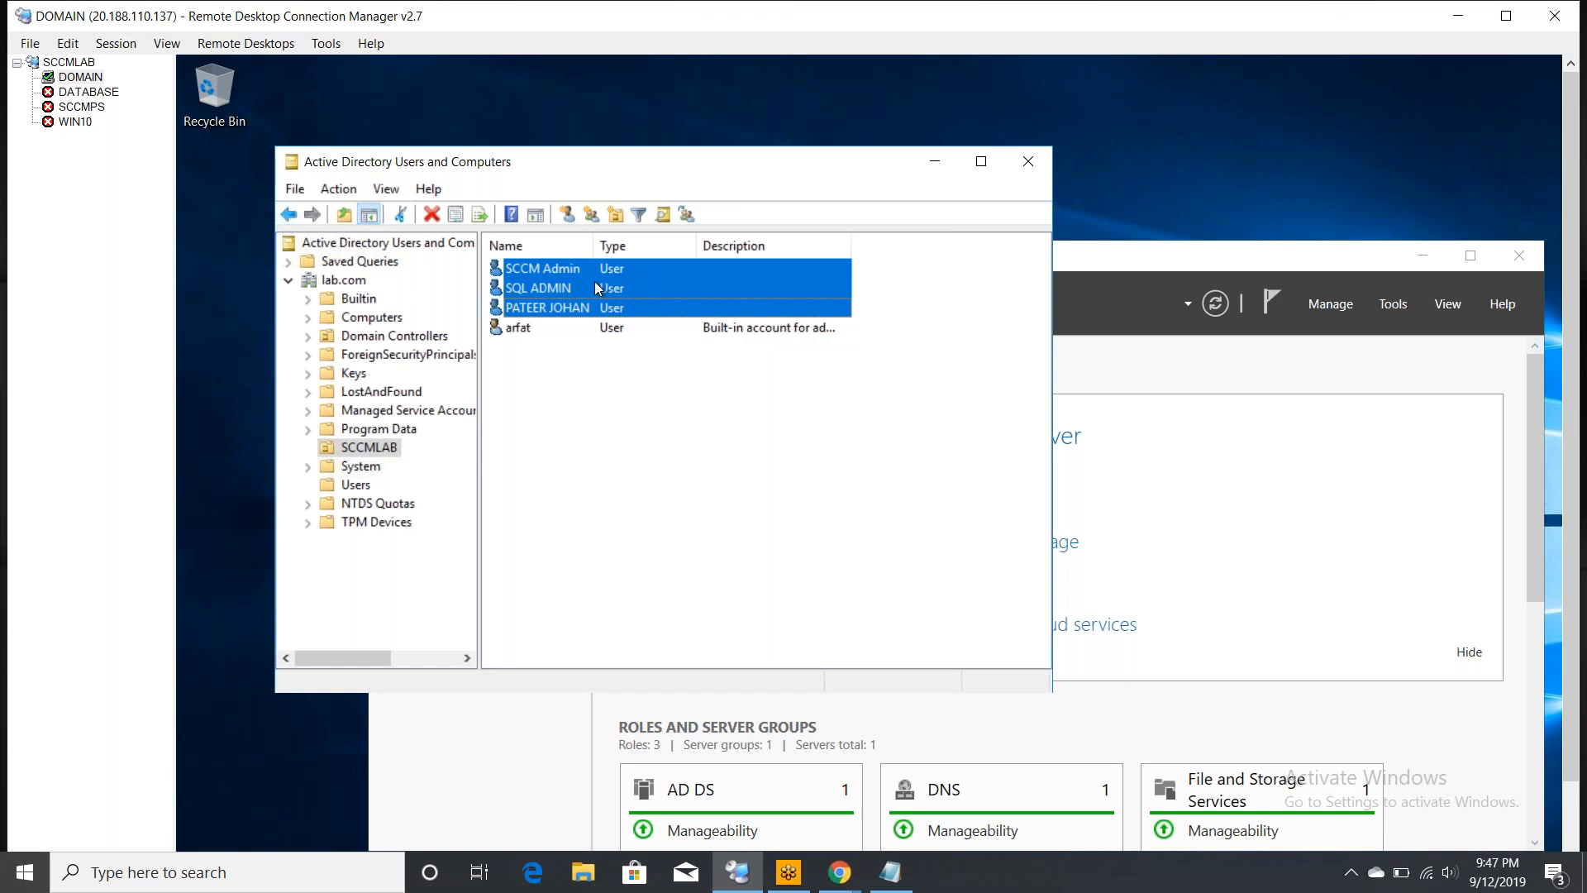
- Add the three selected users to Domain Admins, resolving 'domain ad' with Check Names
right_click(594, 282)
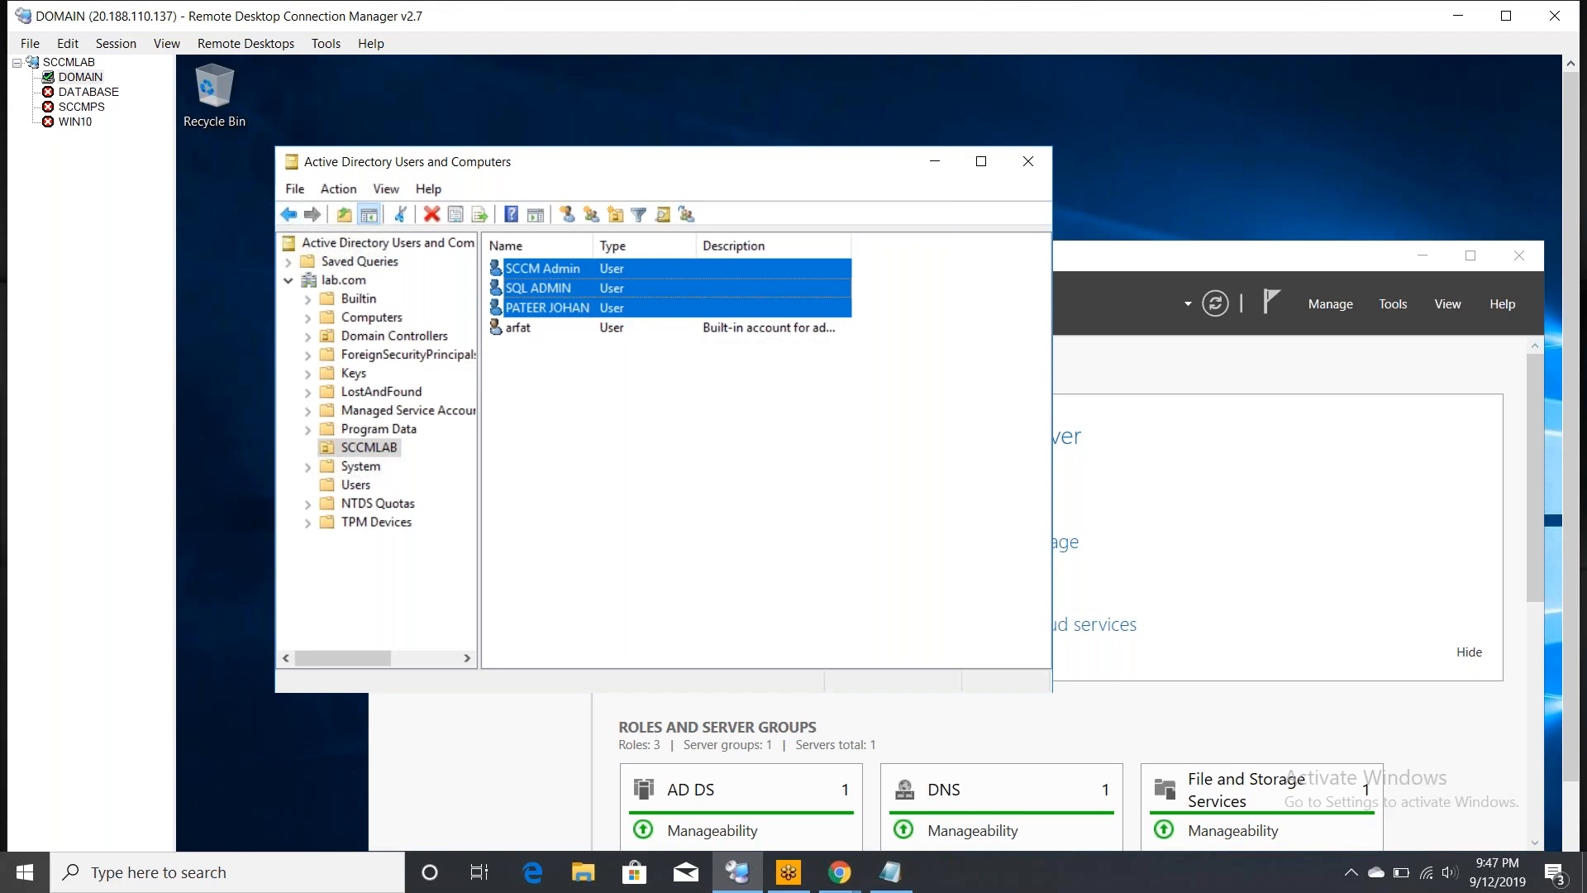
left_click(649, 297)
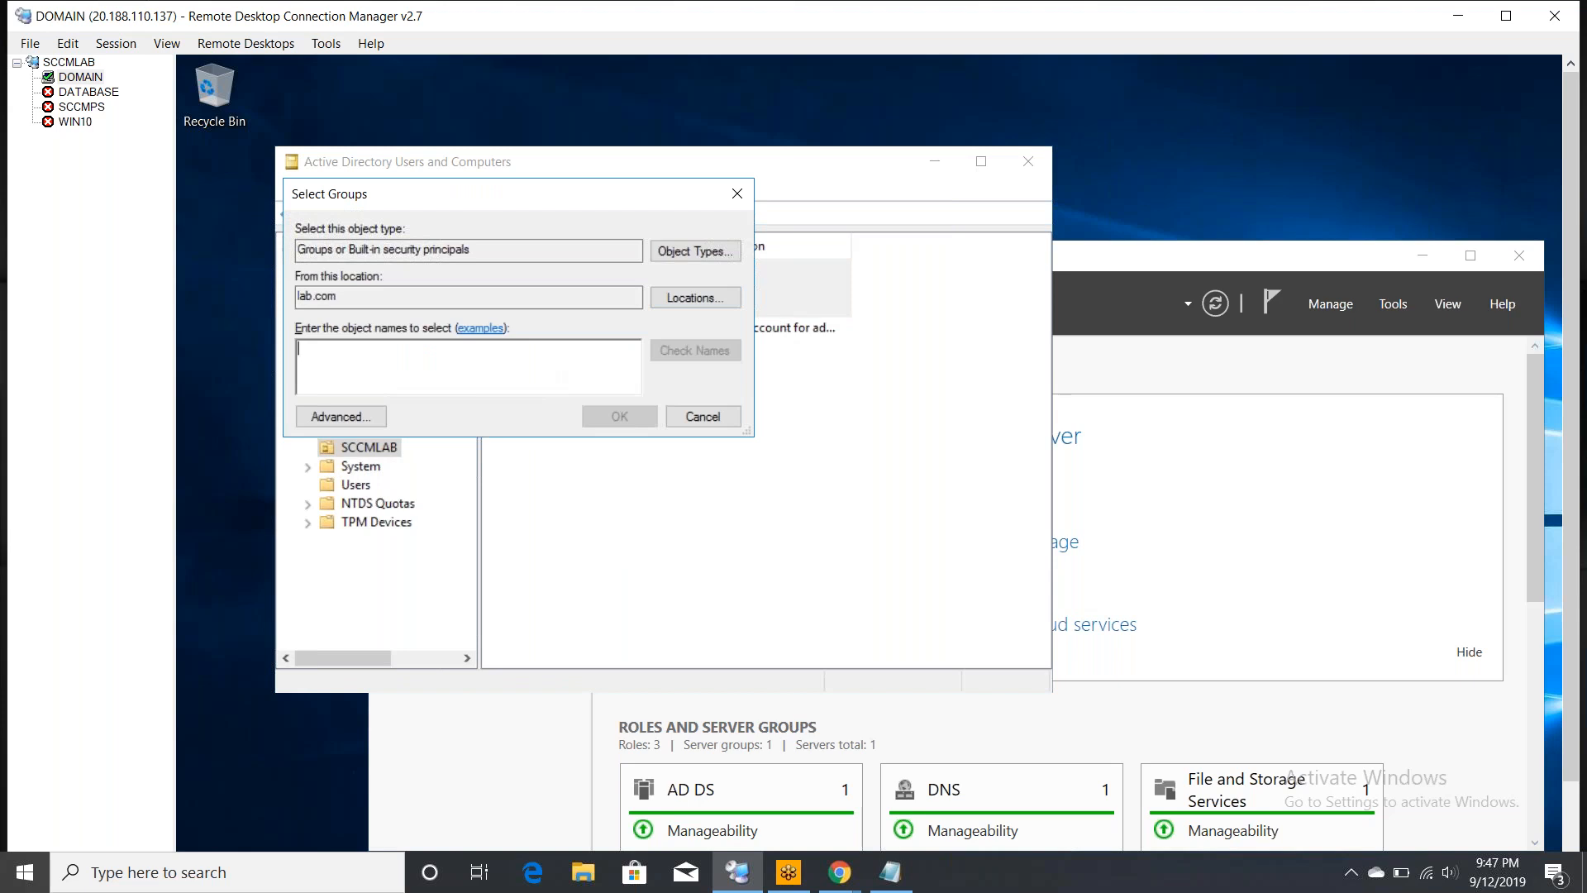
type("domain ad")
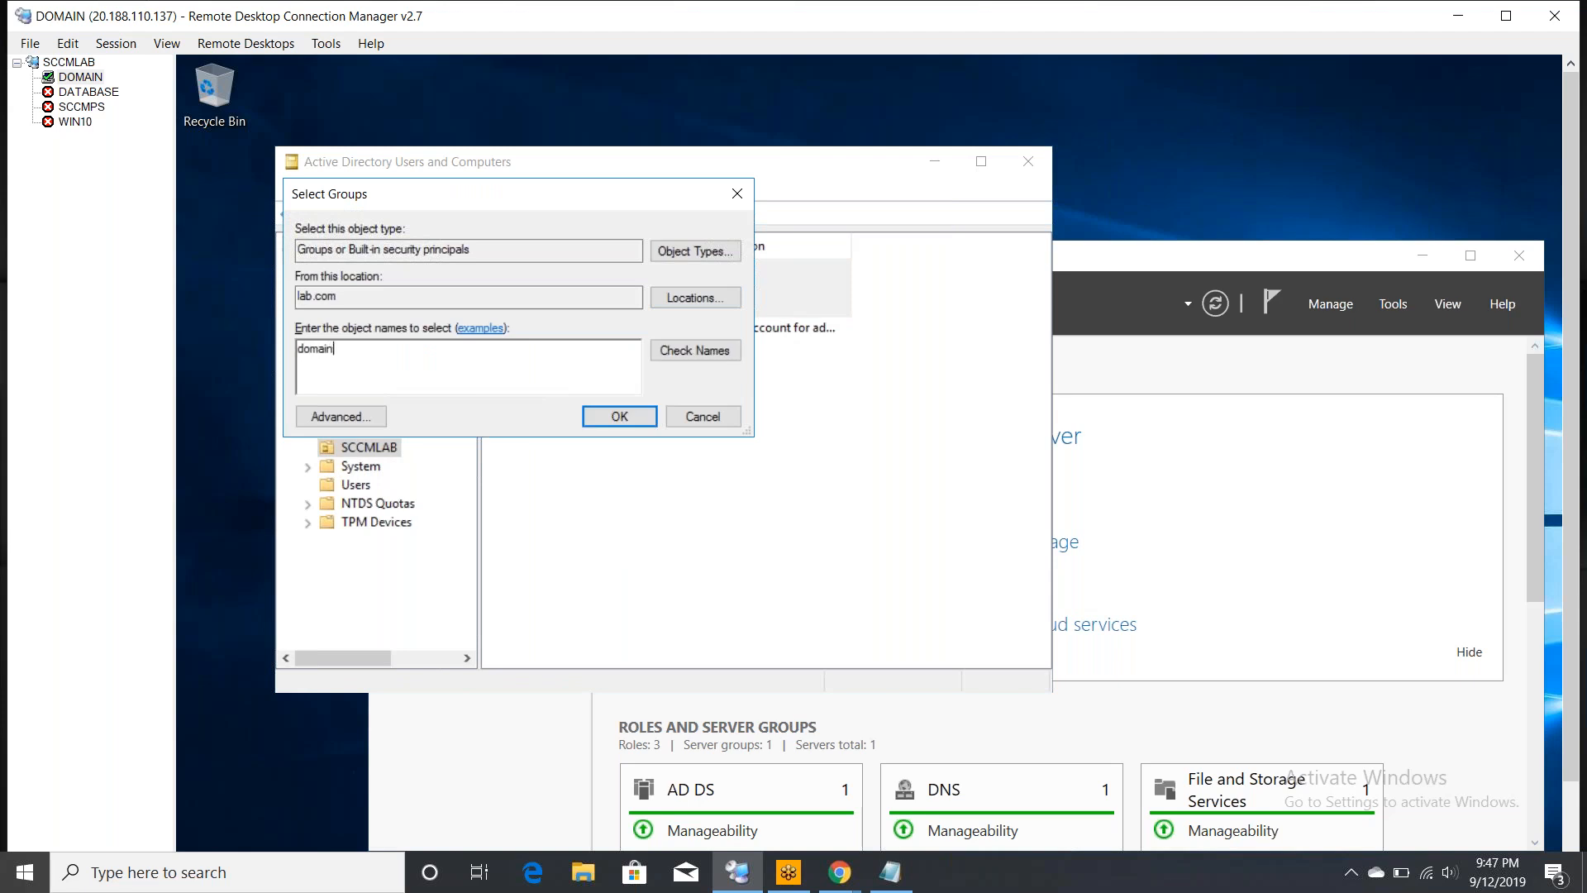
left_click(692, 349)
left_click(603, 419)
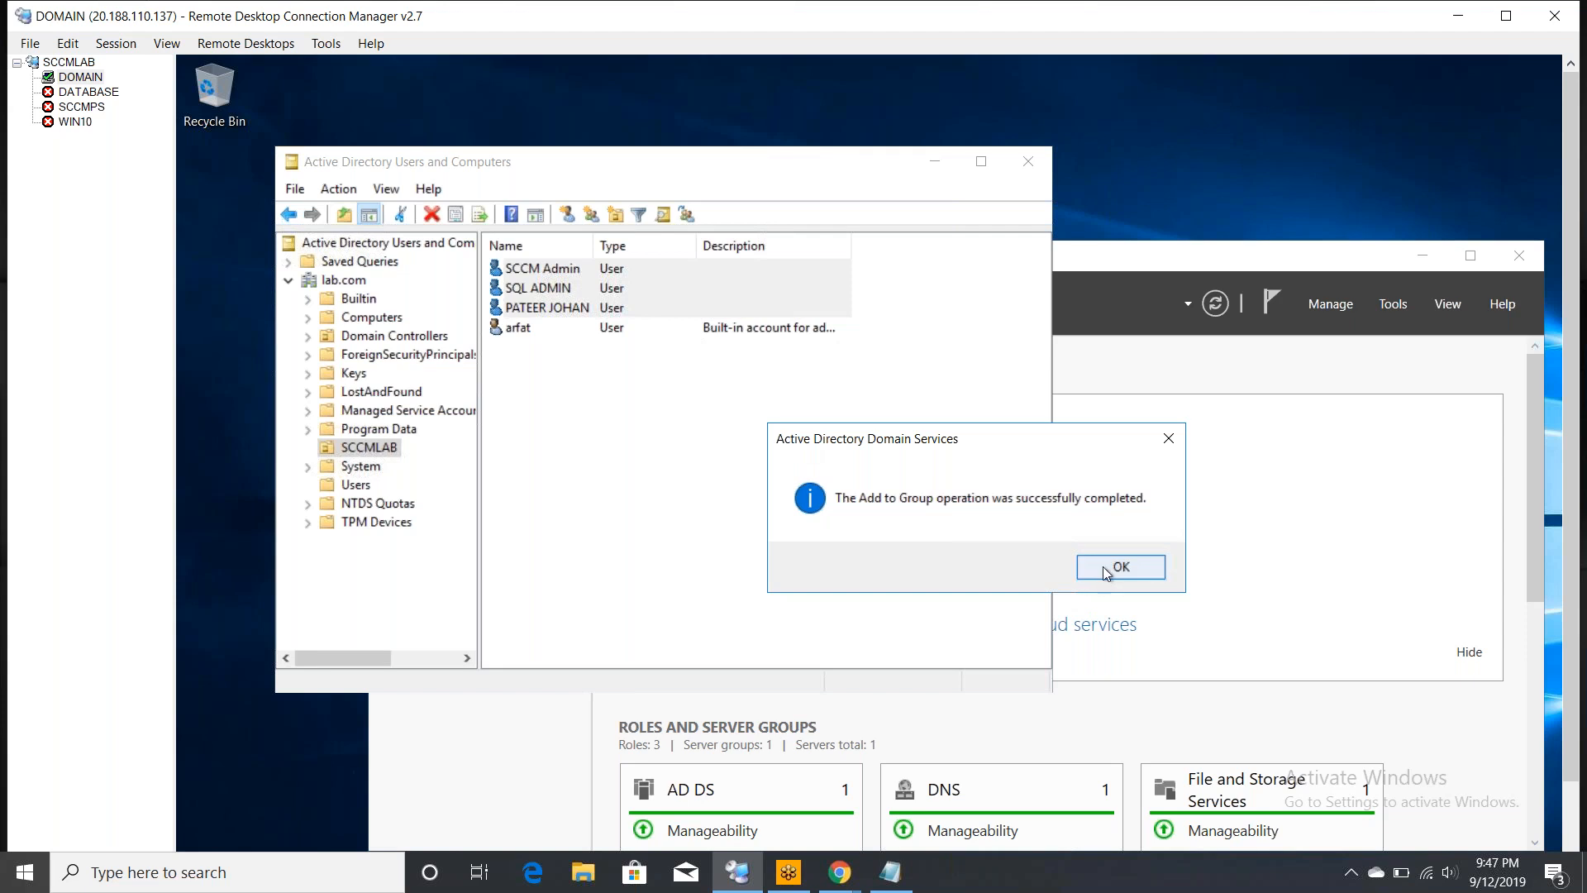
left_click(1102, 567)
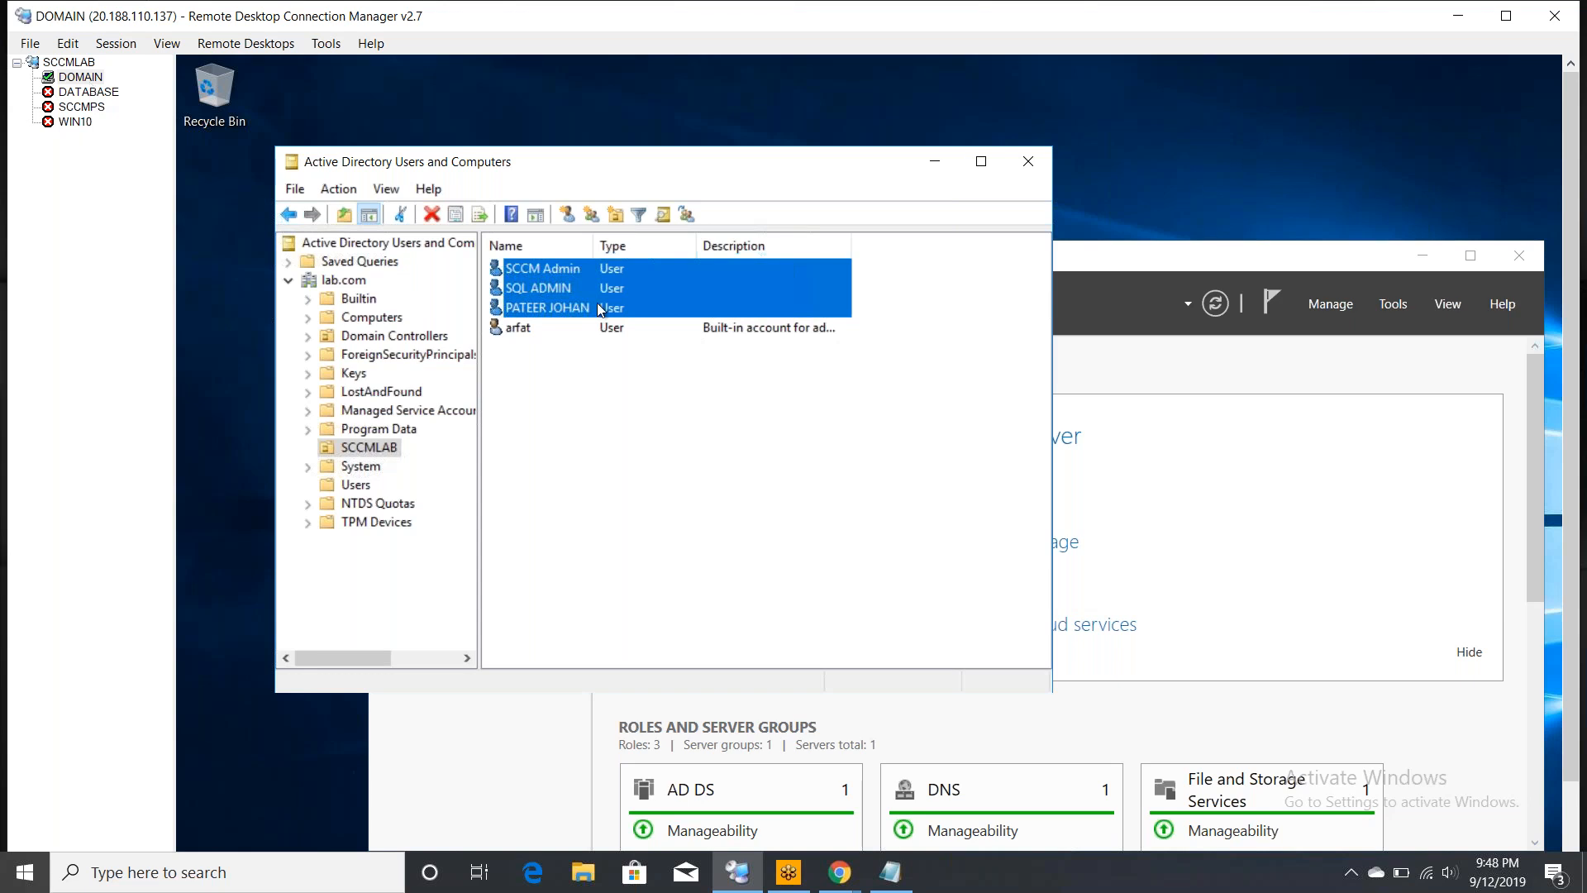
- Select the admin, SCCM Admin and third user accounts, then open the DOMAIN server's context menu
left_click(524, 332)
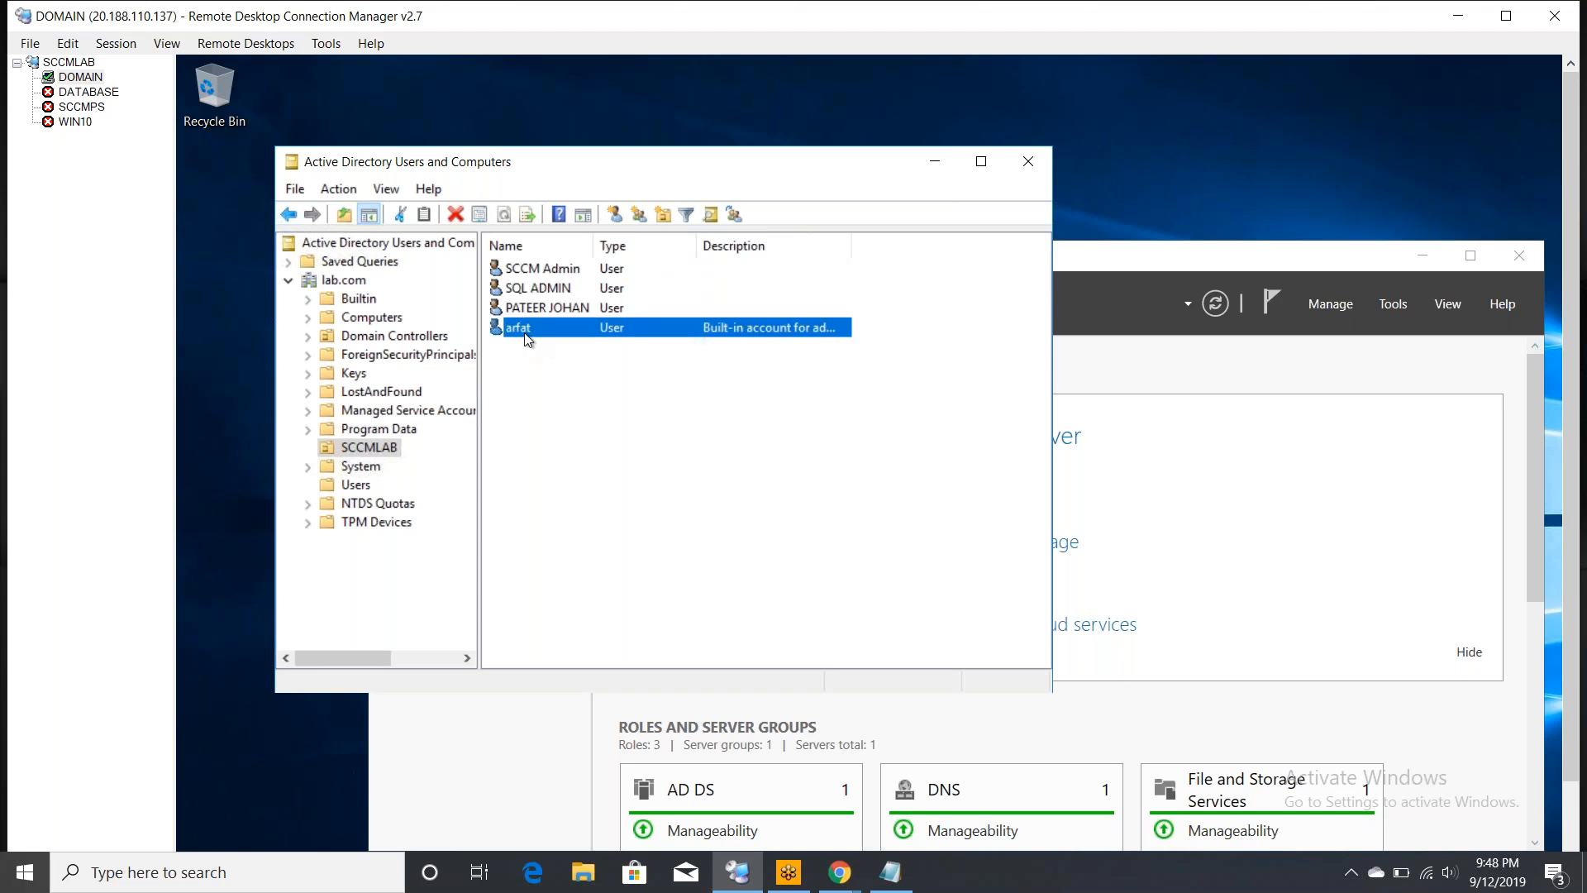
left_click(552, 273)
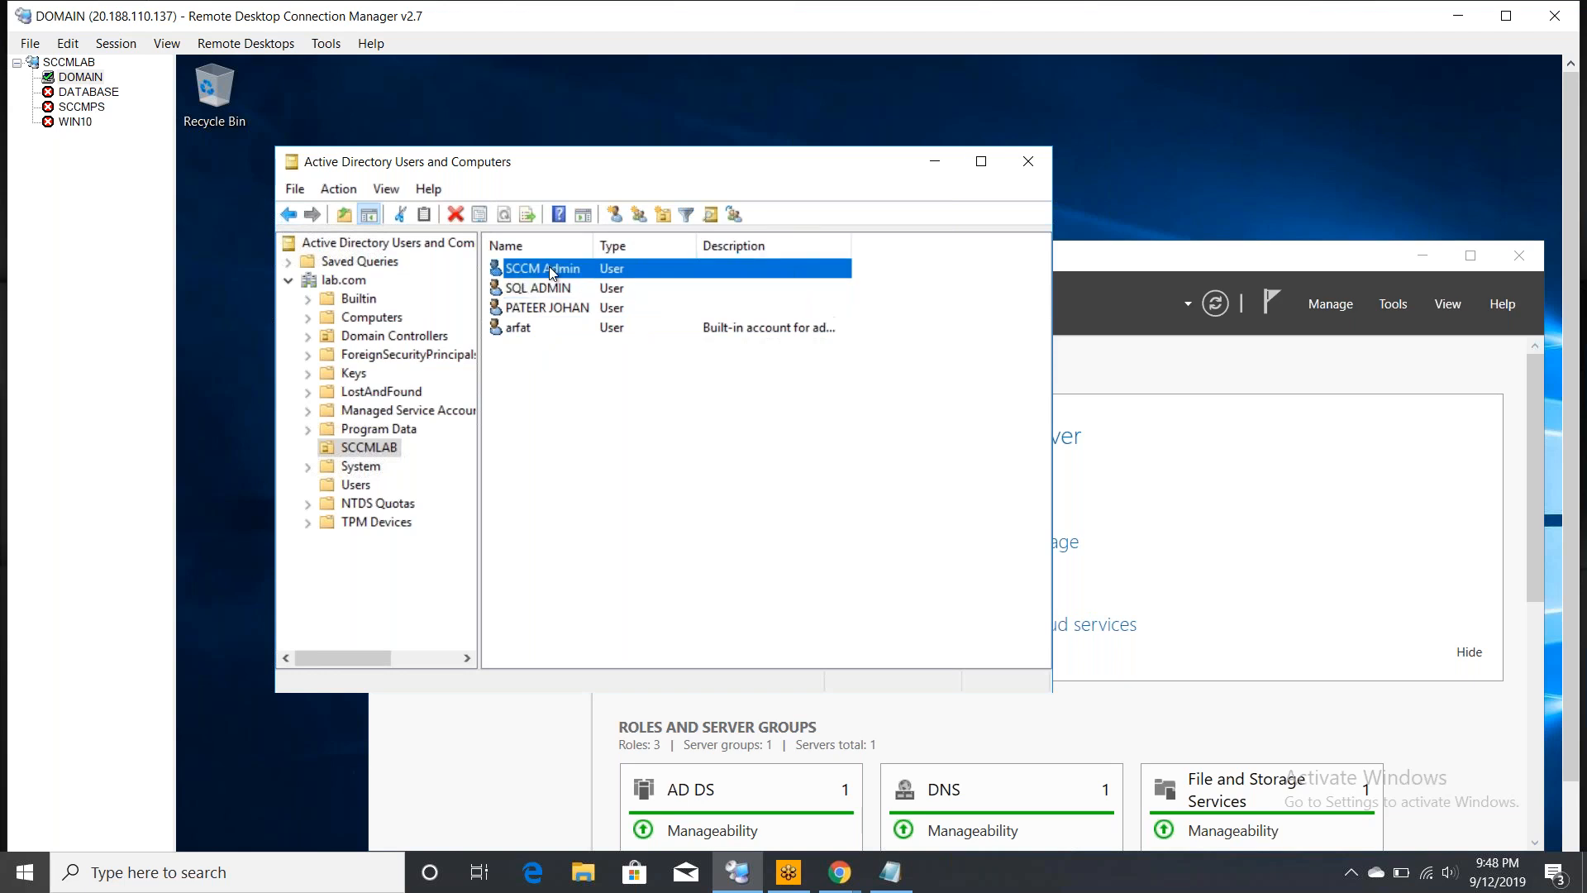
left_click(559, 312)
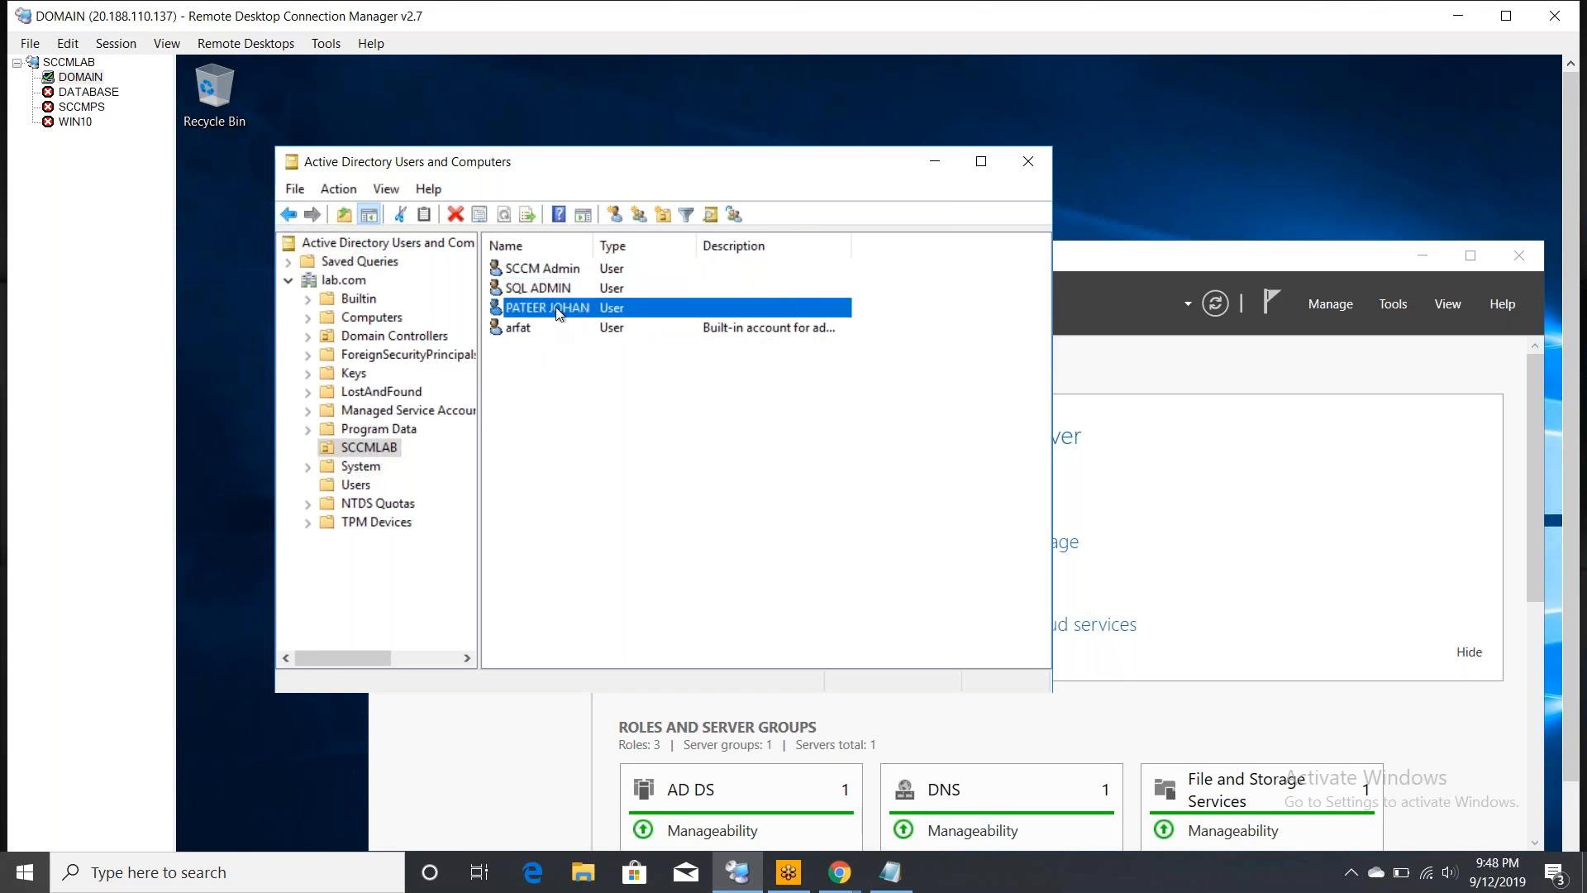
left_click(87, 78)
right_click(87, 78)
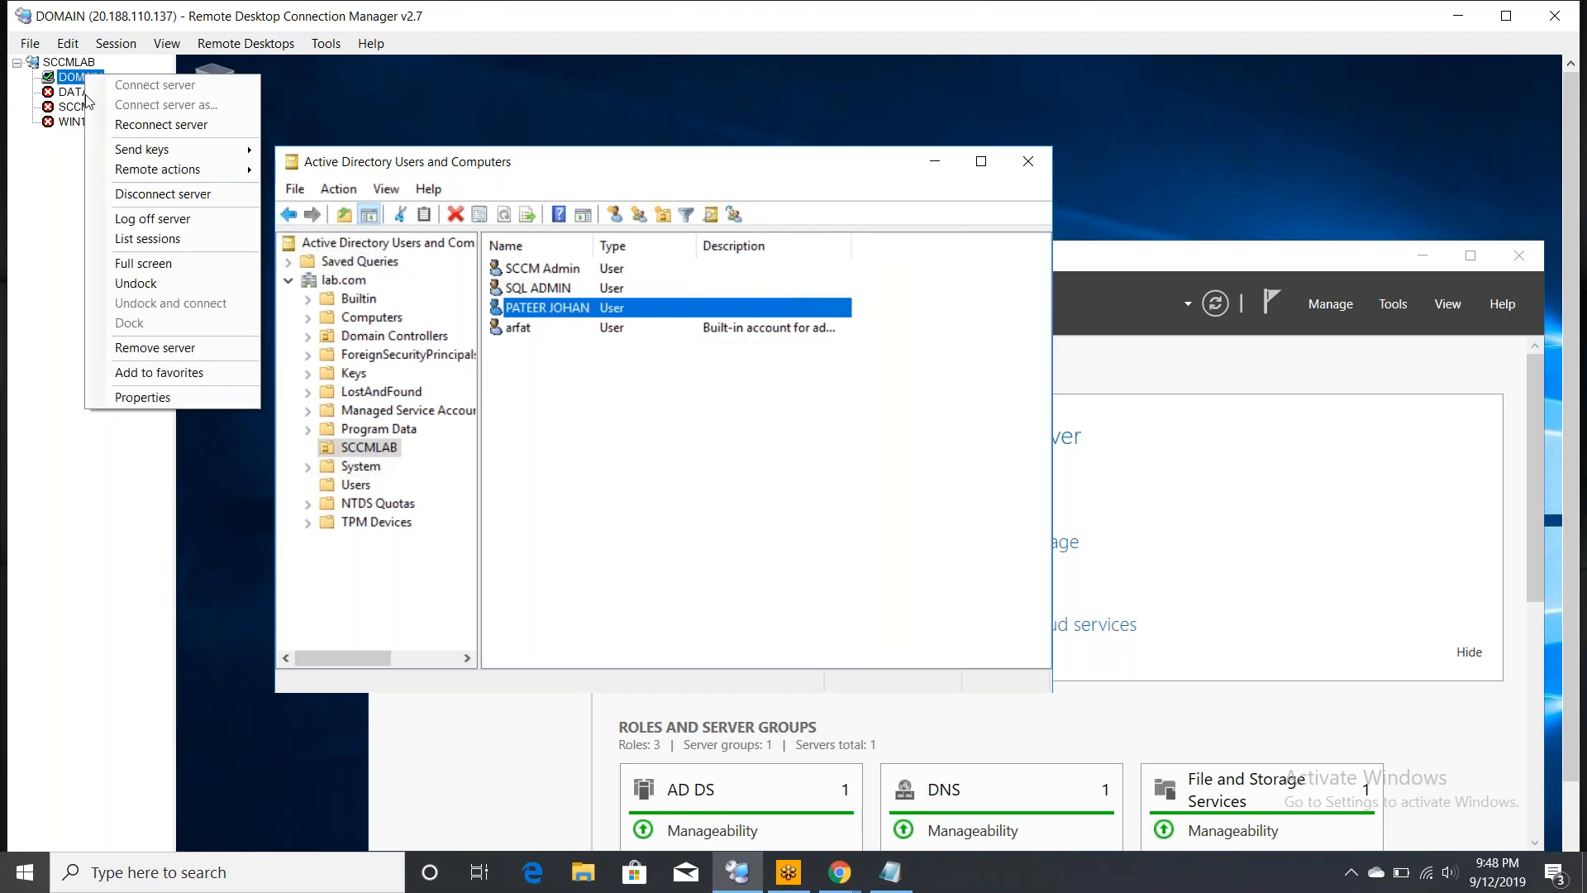
- Stop DOMAIN inheriting credentials; save the built-in admin's user name, its password and domain lab.com
left_click(169, 403)
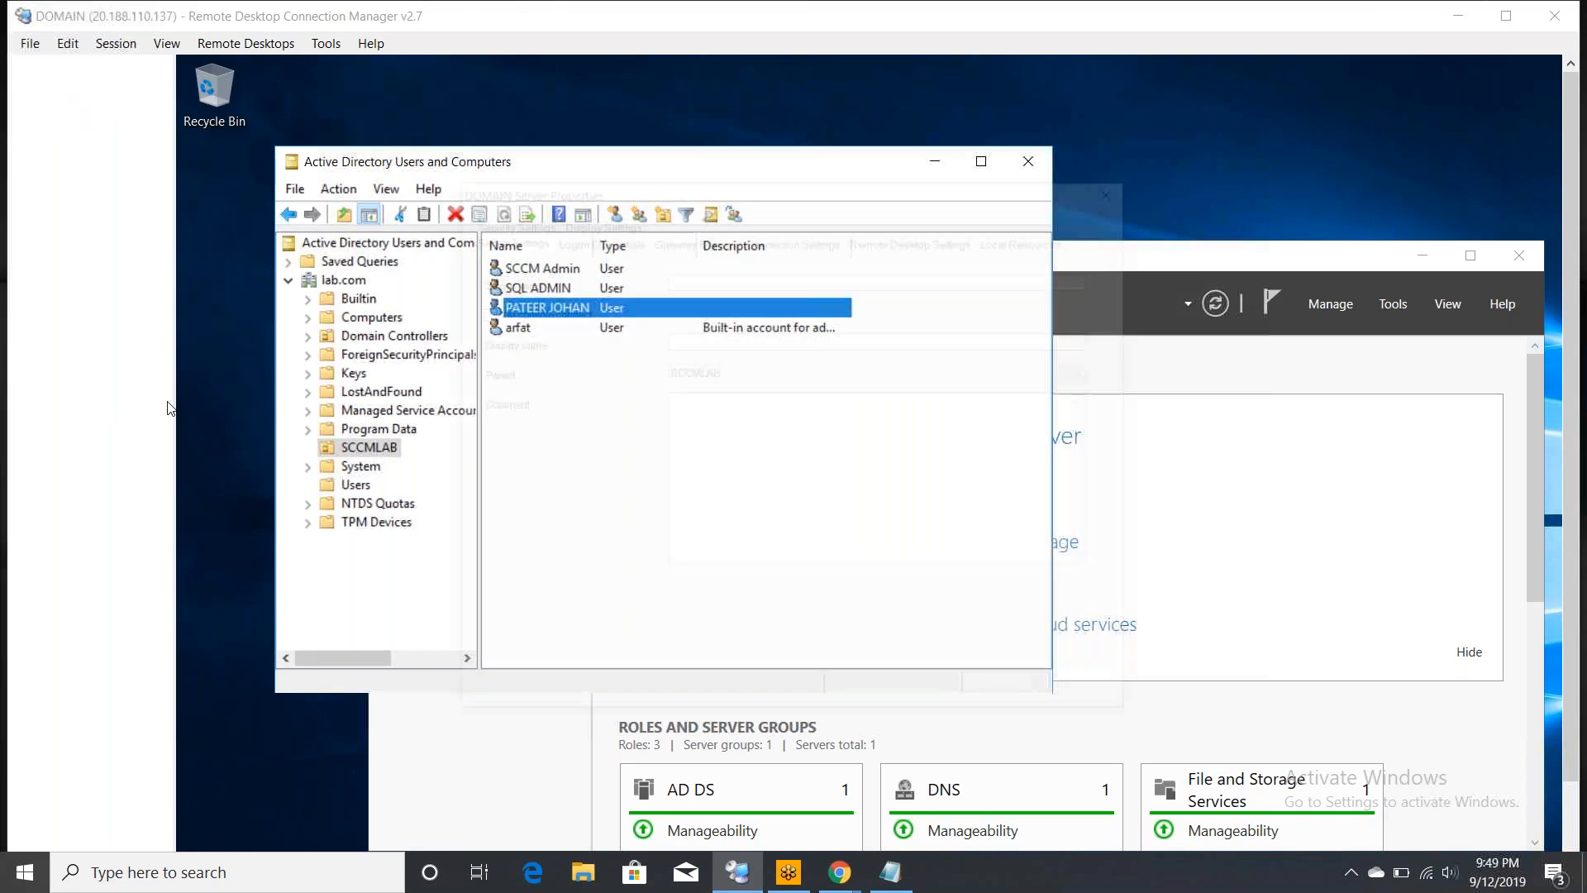
left_click(616, 240)
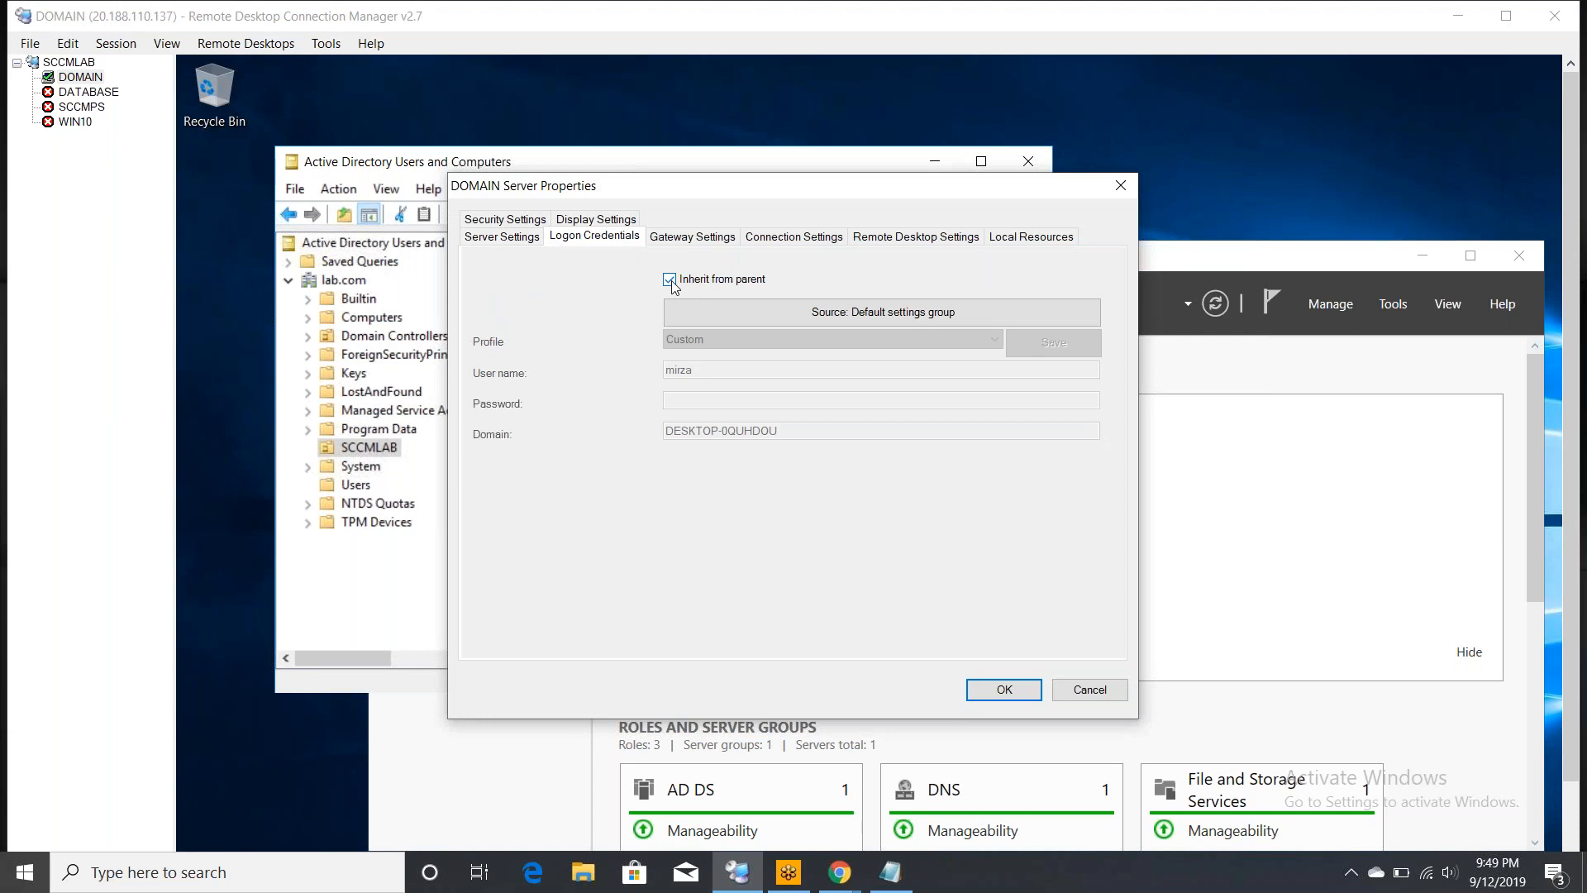
left_click(669, 280)
left_click(717, 369)
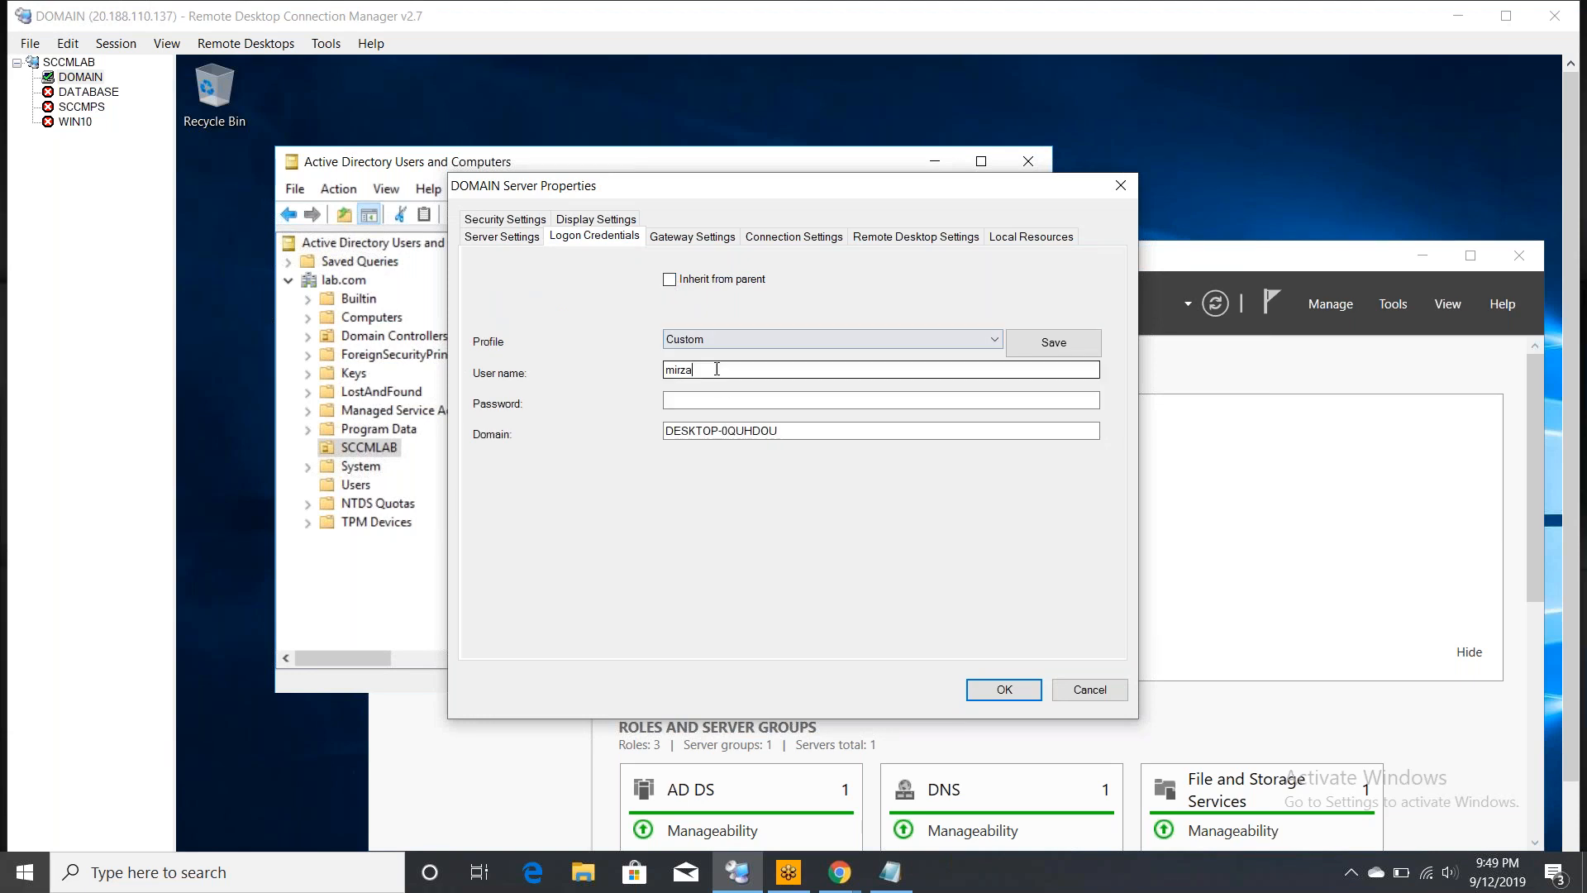
key("BackSpace")
key("BackSpace")
key("BackSpace")
key("BackSpace")
key("BackSpace")
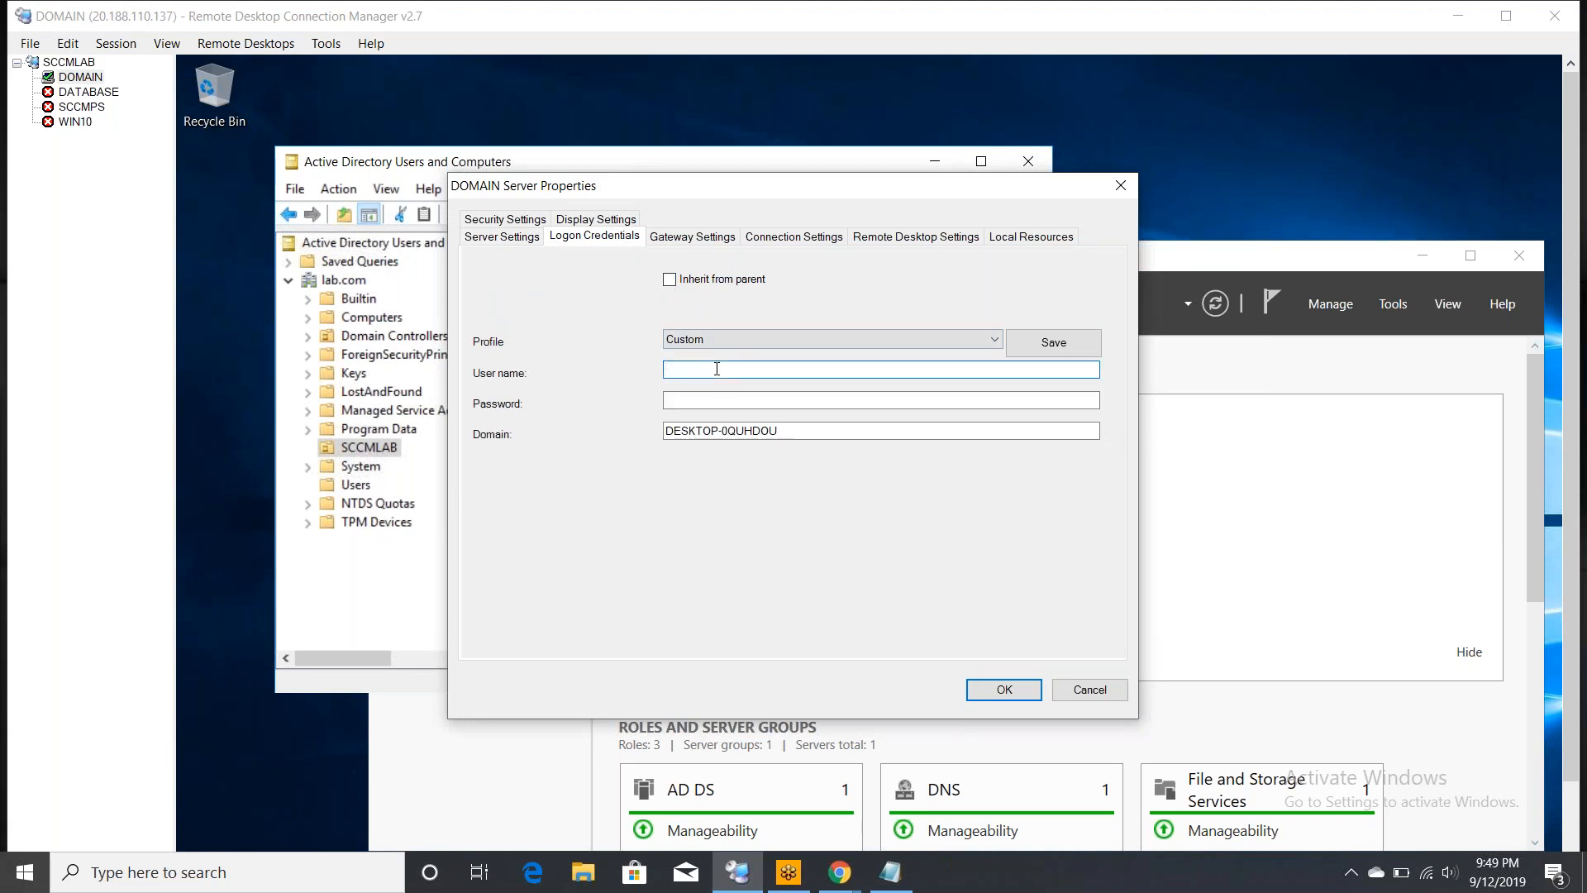
type("arfat")
key("Tab")
key("Tab")
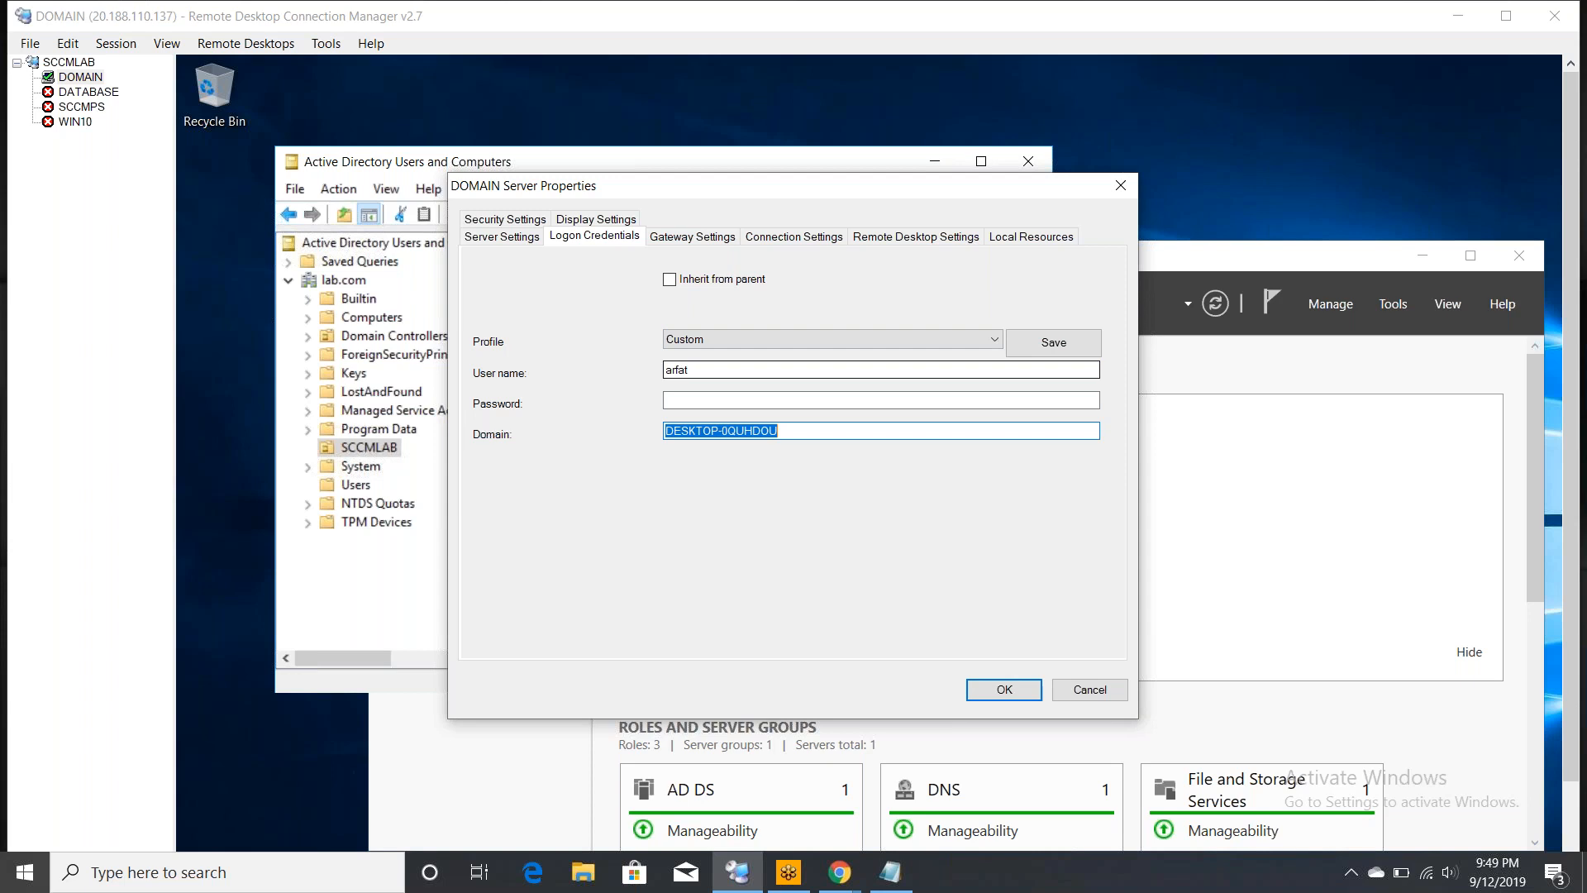
type("lab.com")
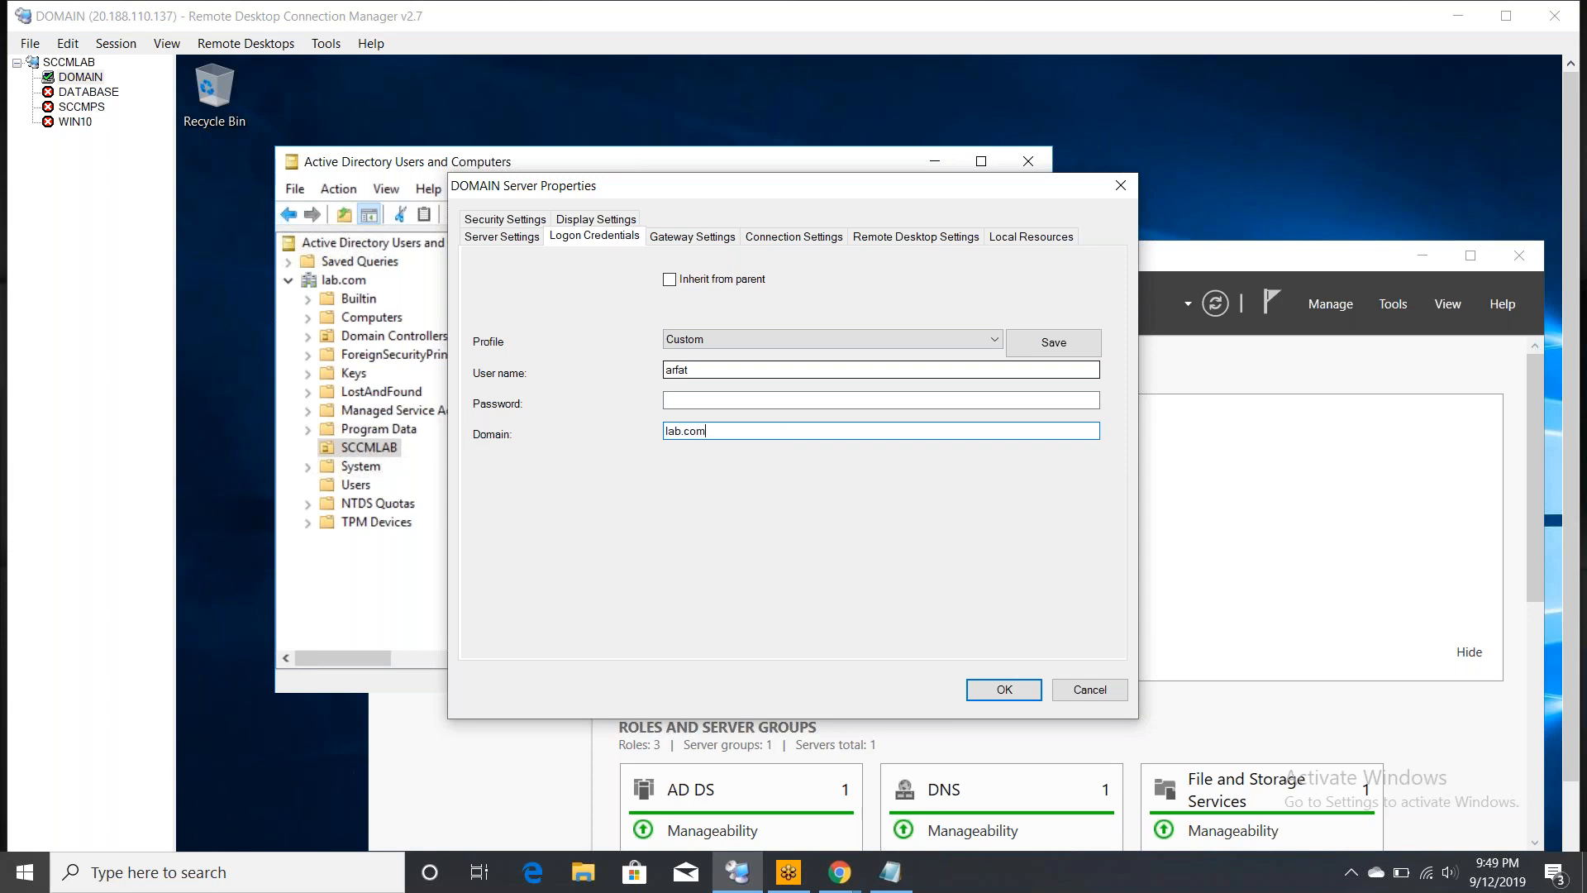
left_click(705, 400)
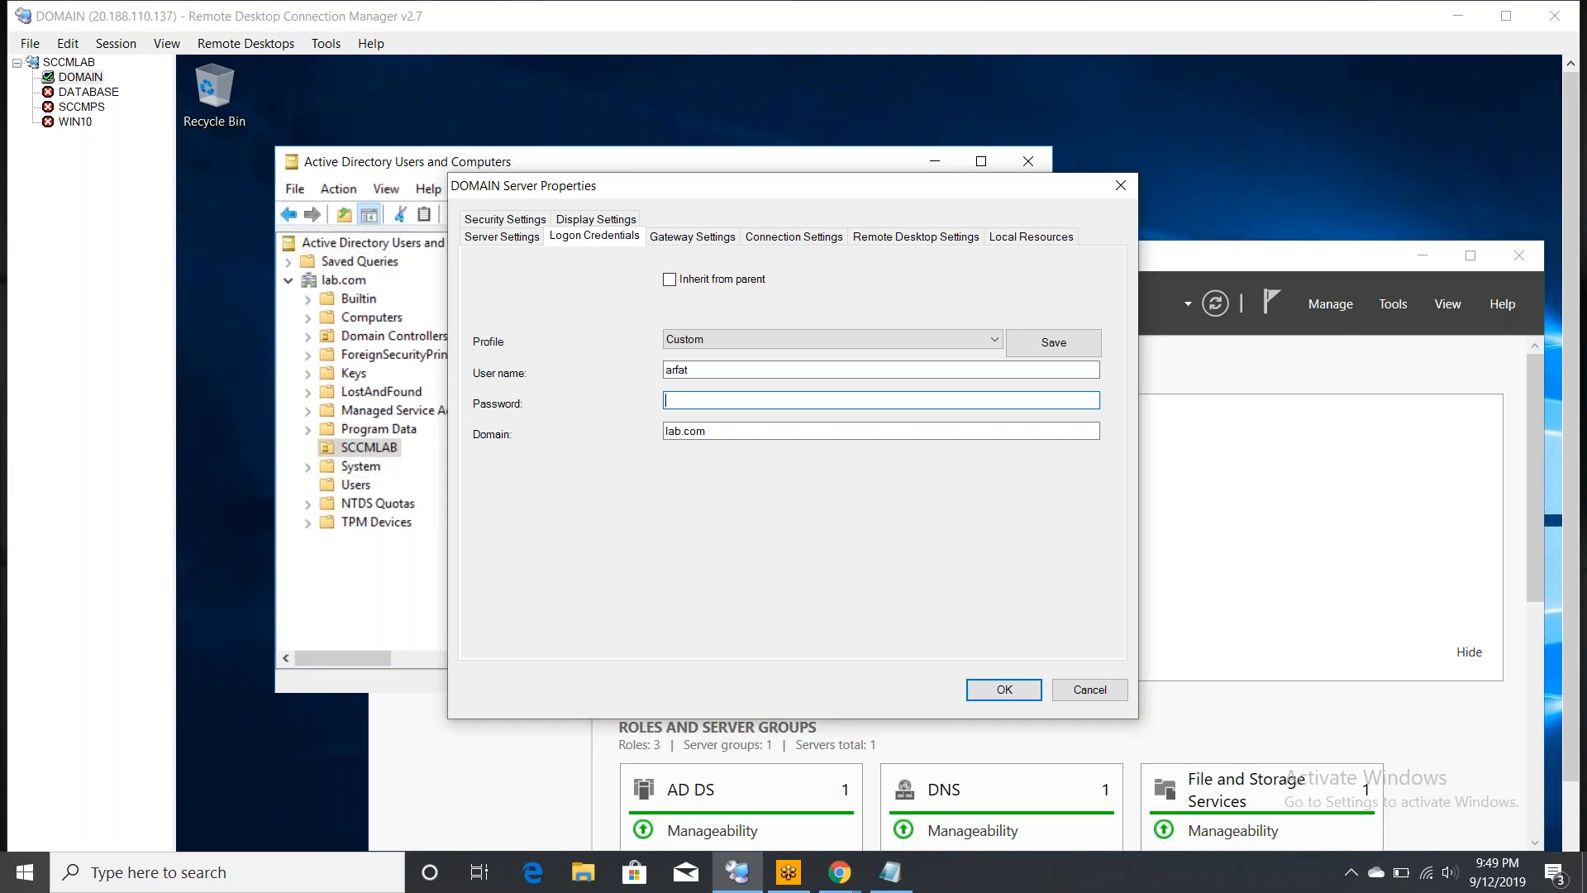
type("•••••••••••••")
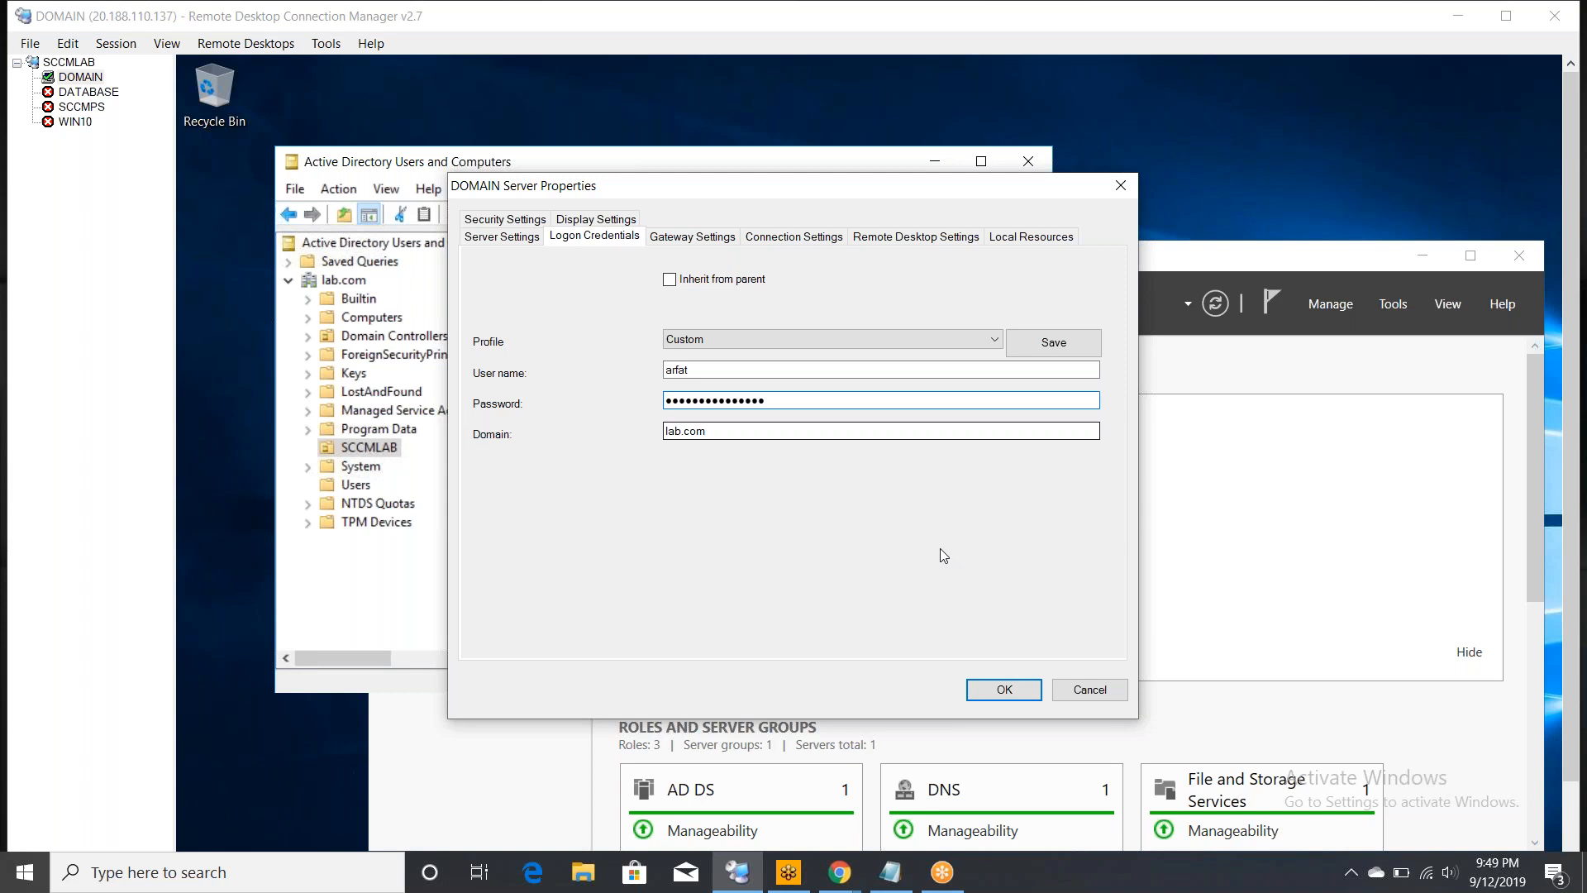
left_click(1036, 690)
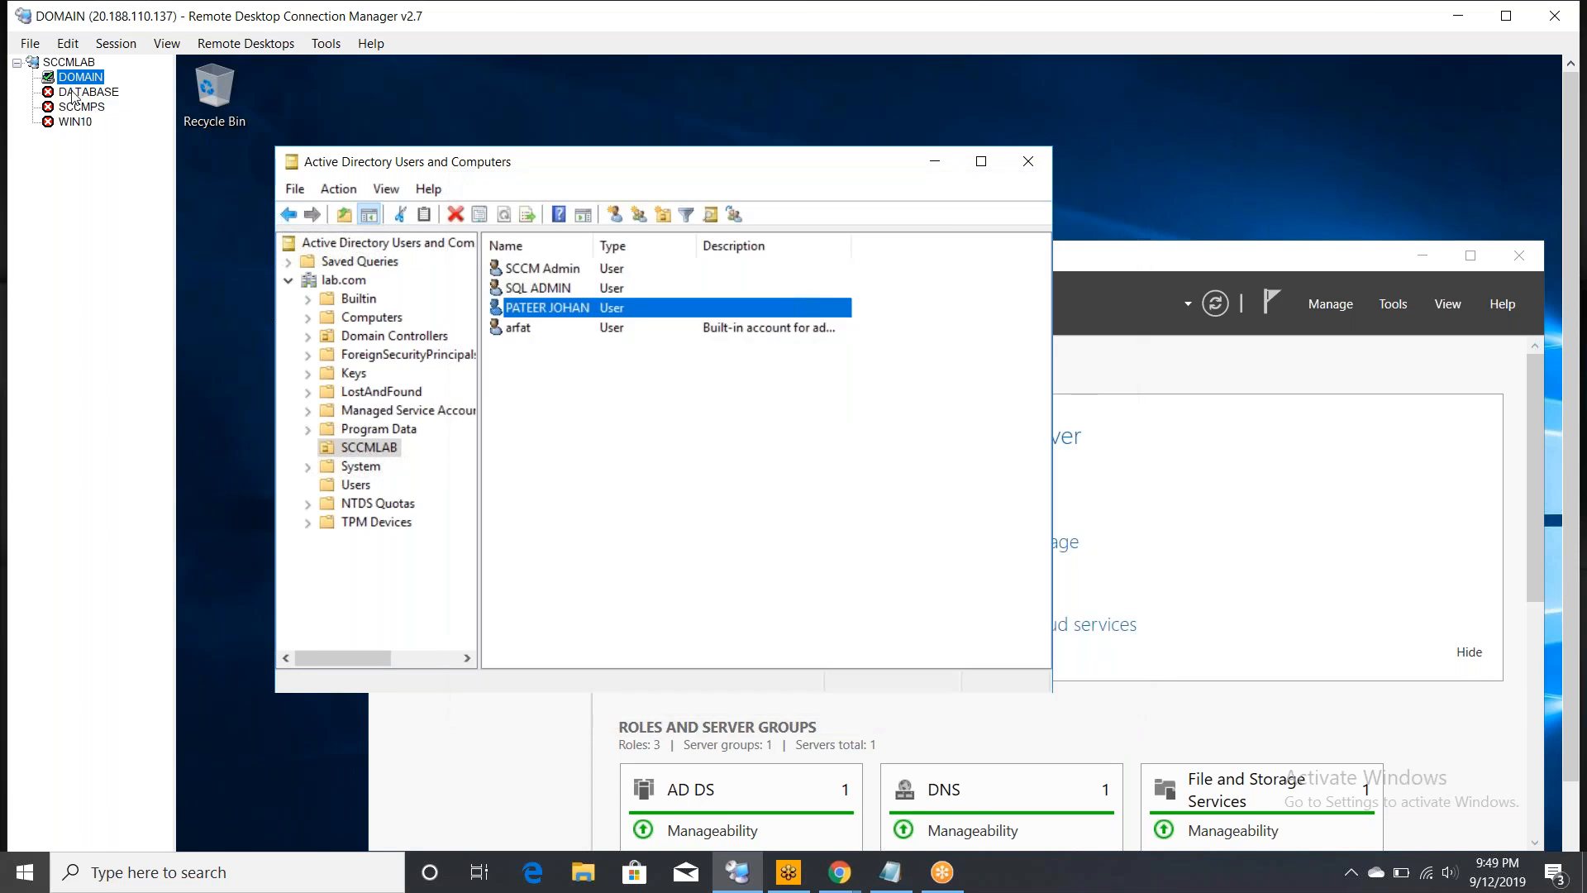
- Open the DATABASE server's logon credential settings, keeping the Custom profile
right_click(72, 97)
left_click(160, 419)
left_click(594, 235)
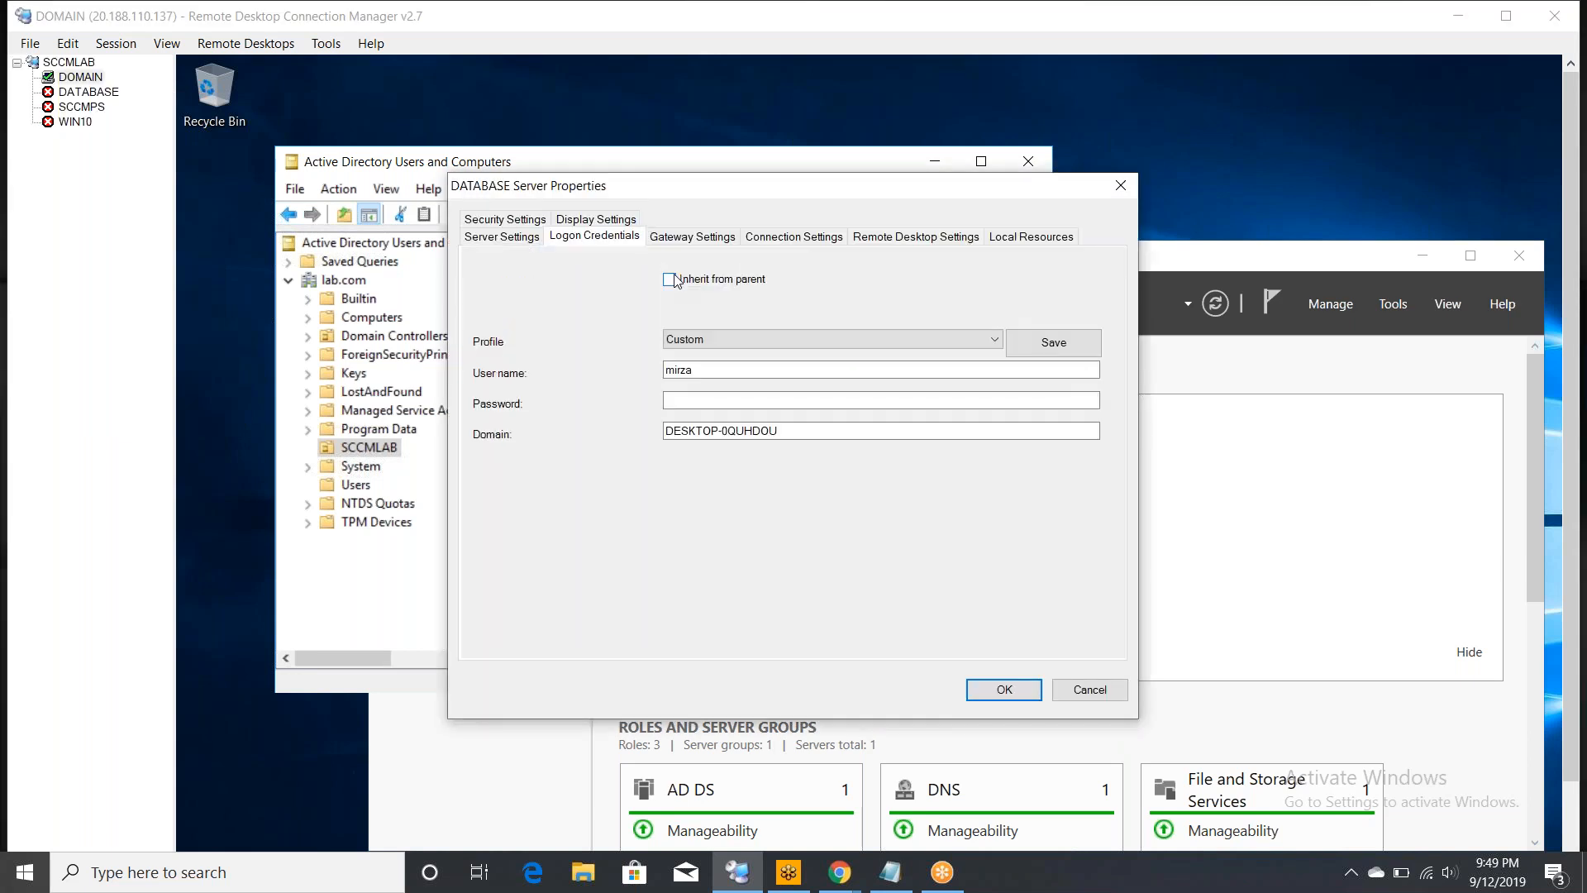
left_click(731, 340)
left_click(731, 349)
- Save user name sqladmin, its password and domain lab.com for DATABASE, then select SCCMPS
left_click(719, 370)
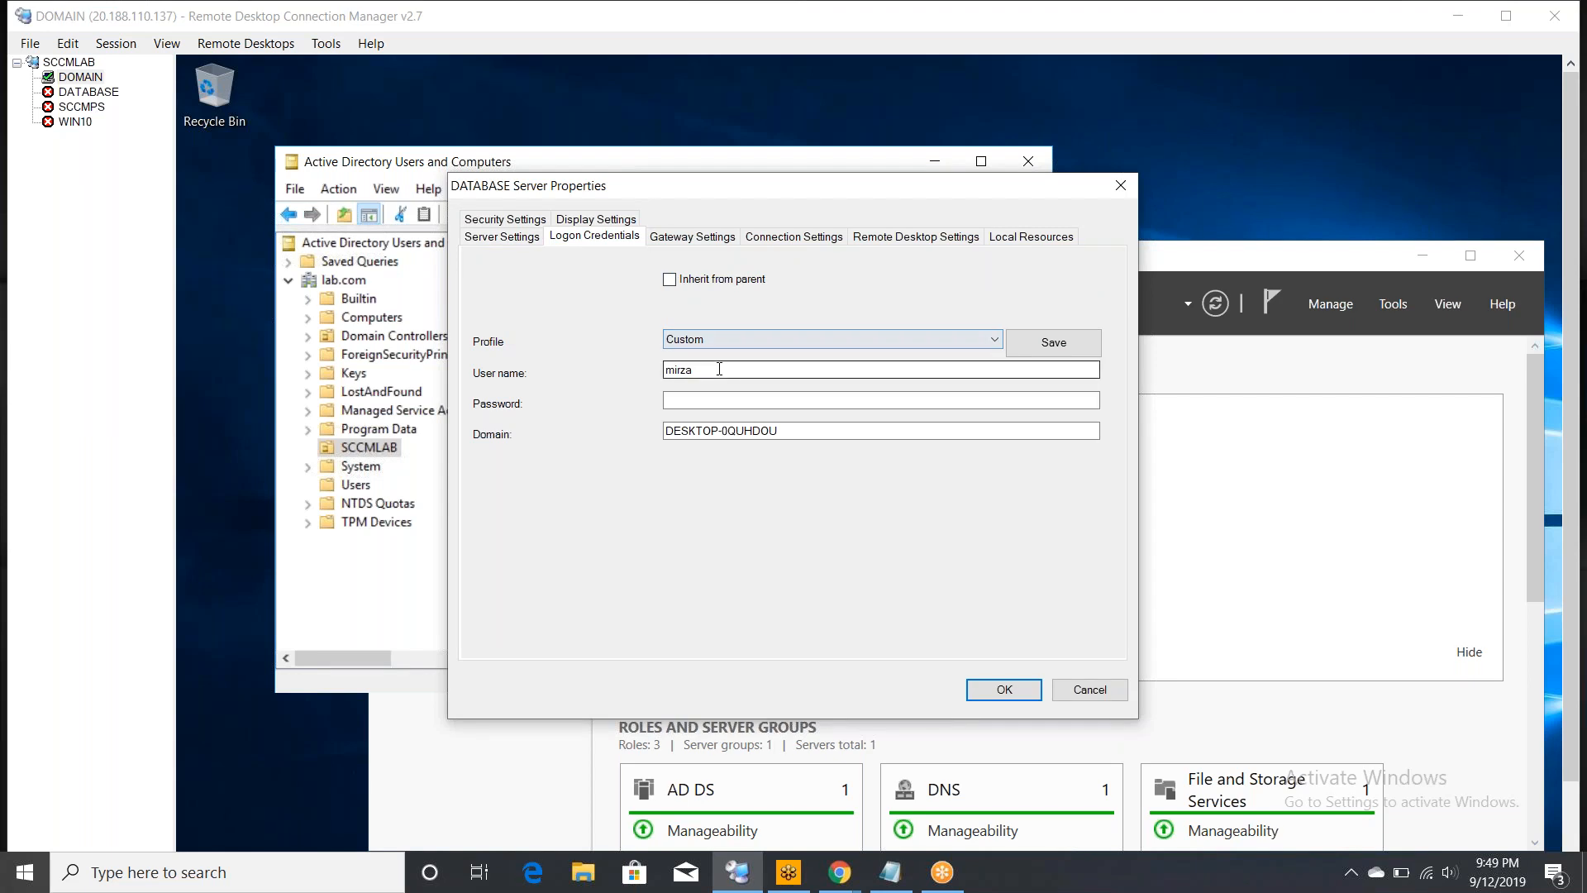
key("BackSpace")
key("BackSpace")
key("BackSpace")
key("BackSpace")
key("BackSpace")
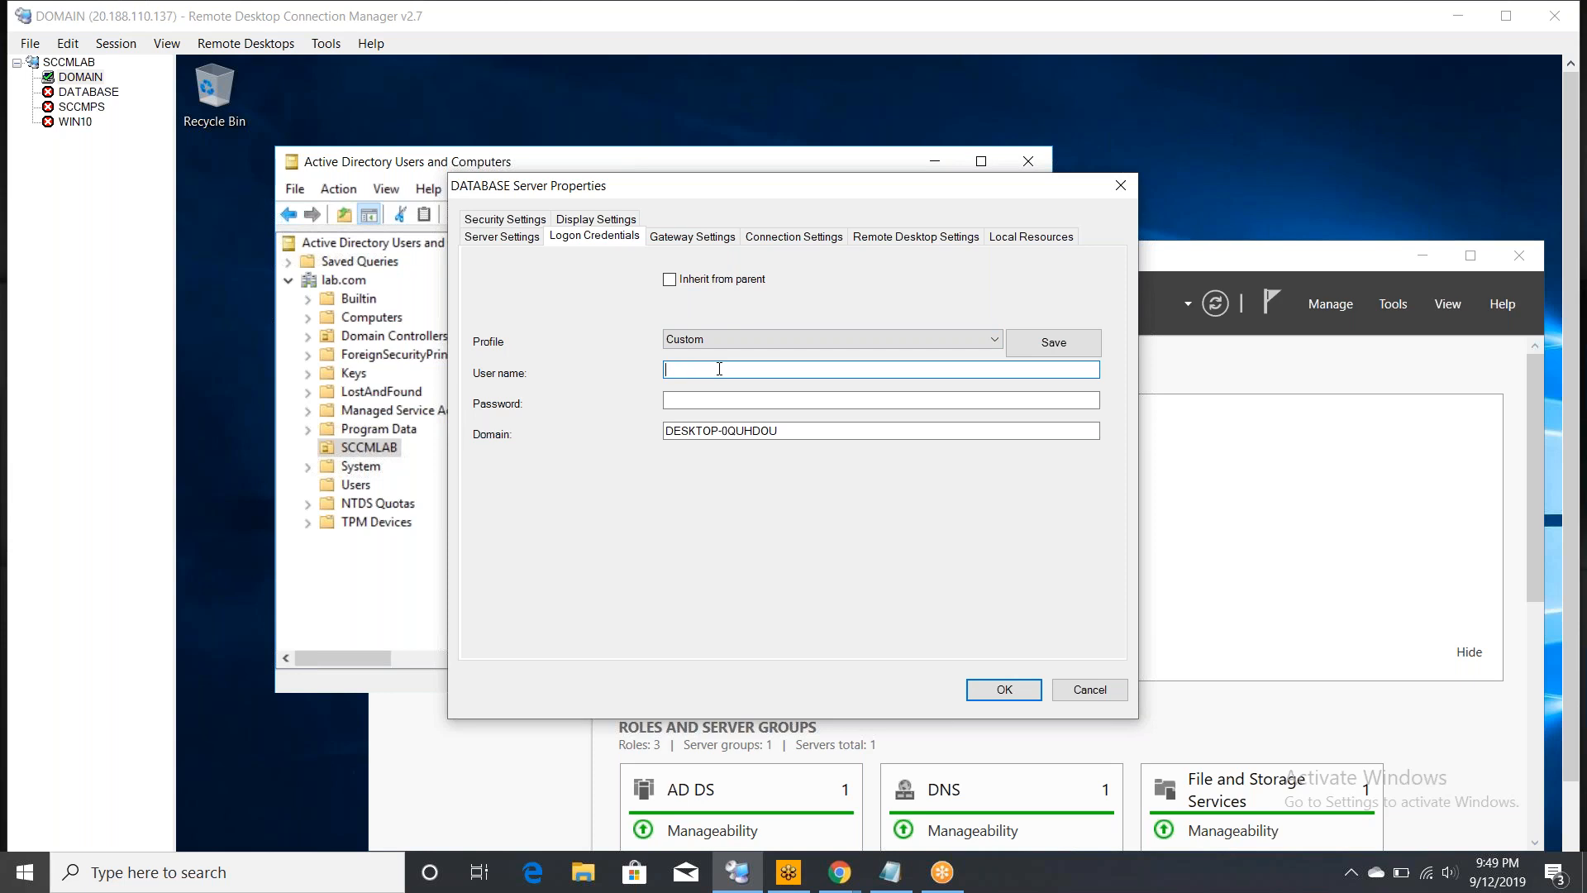
type("sqladmin")
key("Tab")
type("******")
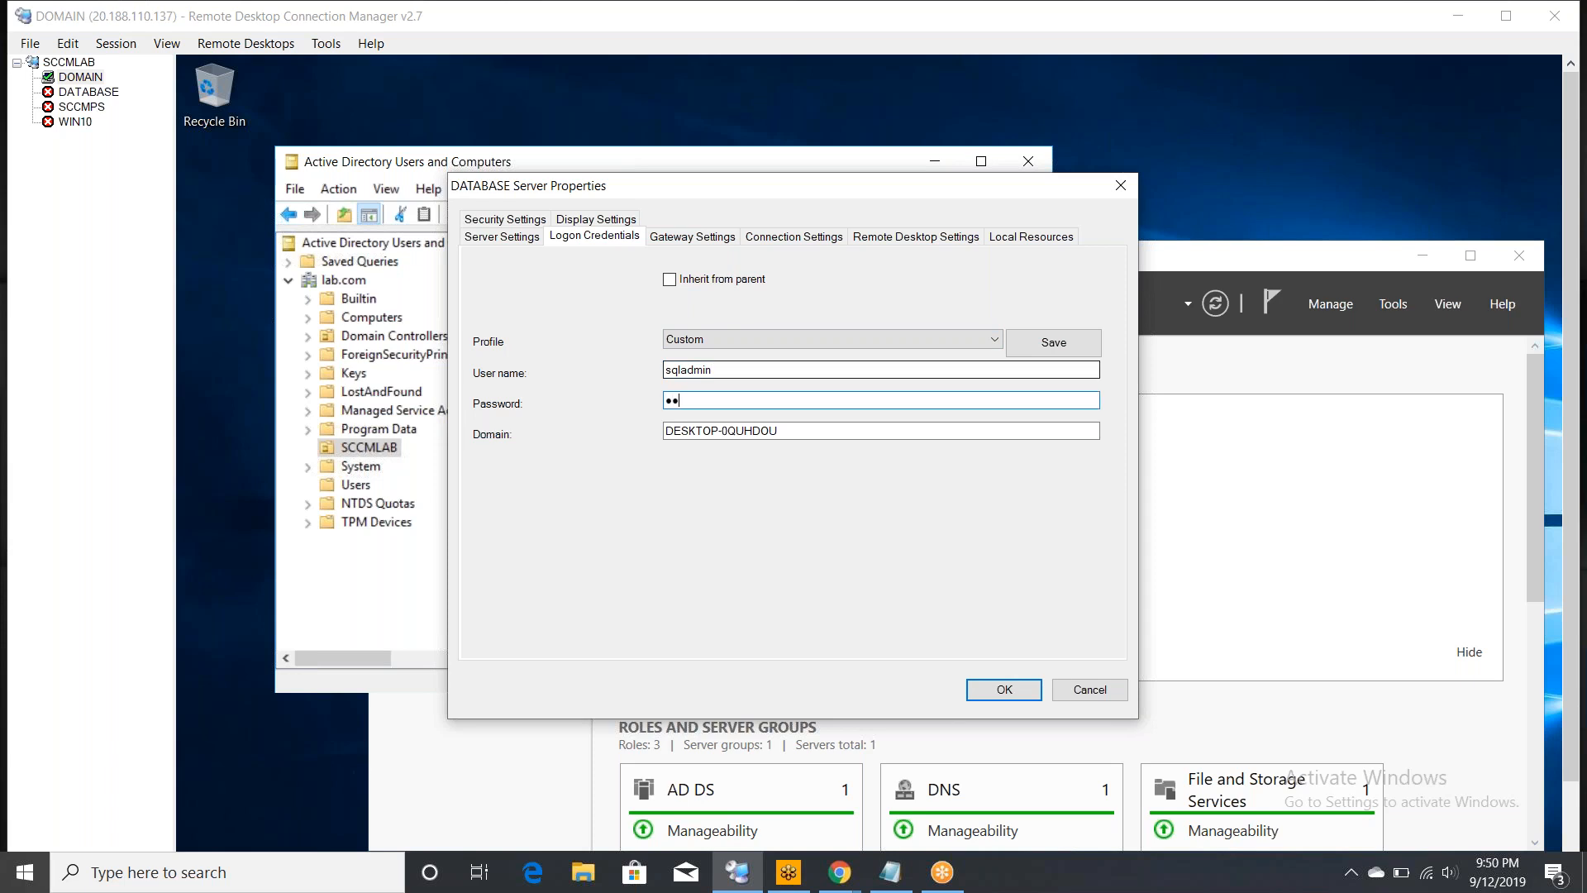
type("*********")
key("Tab")
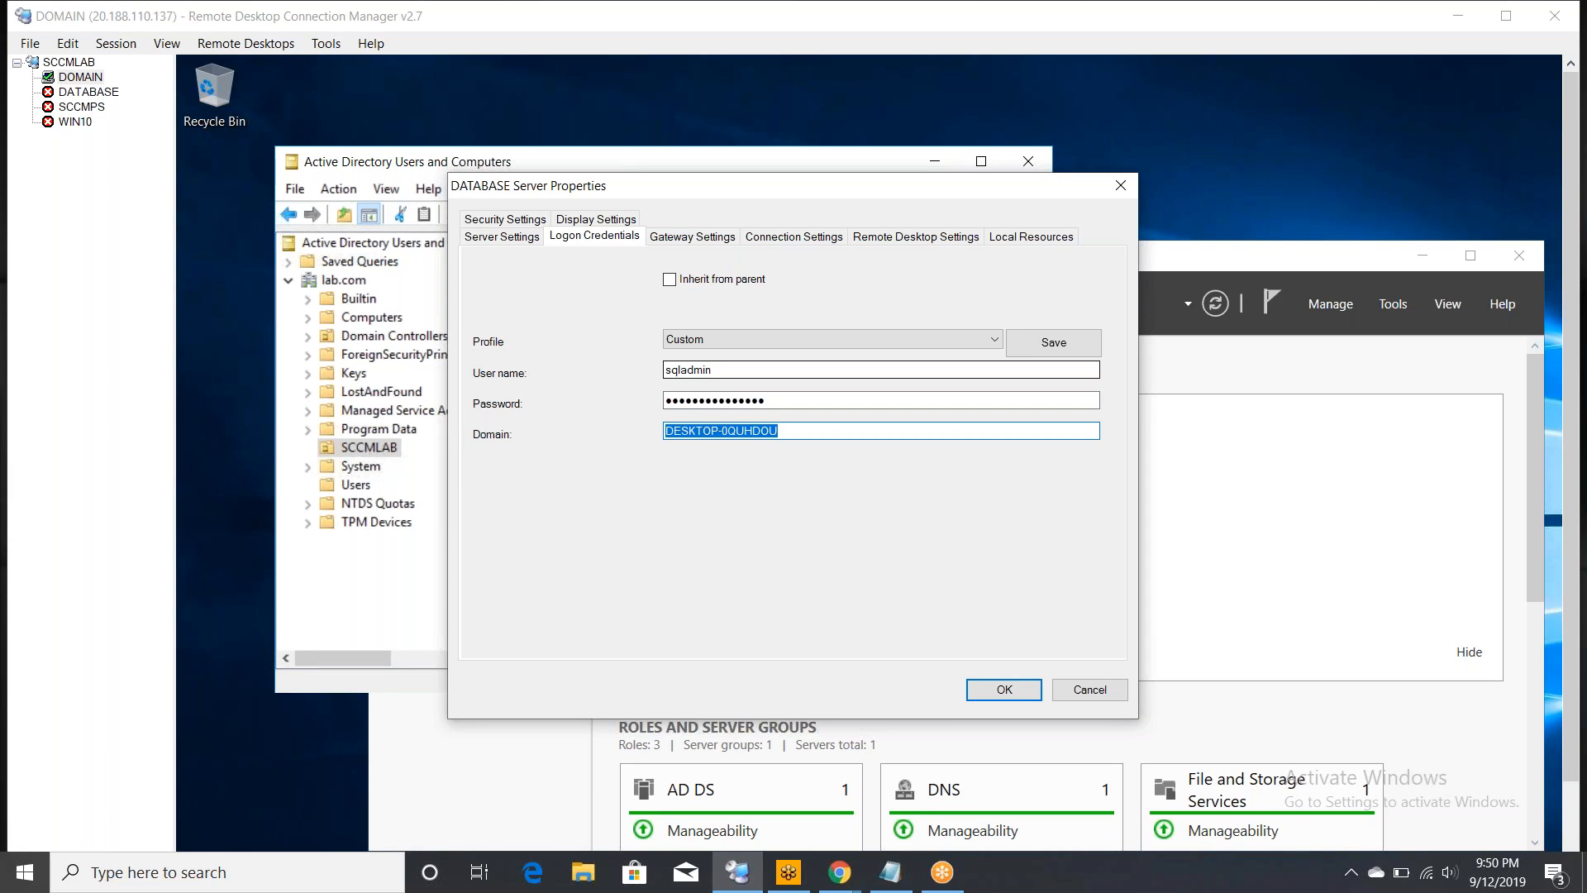
key("BackSpace")
type("lab")
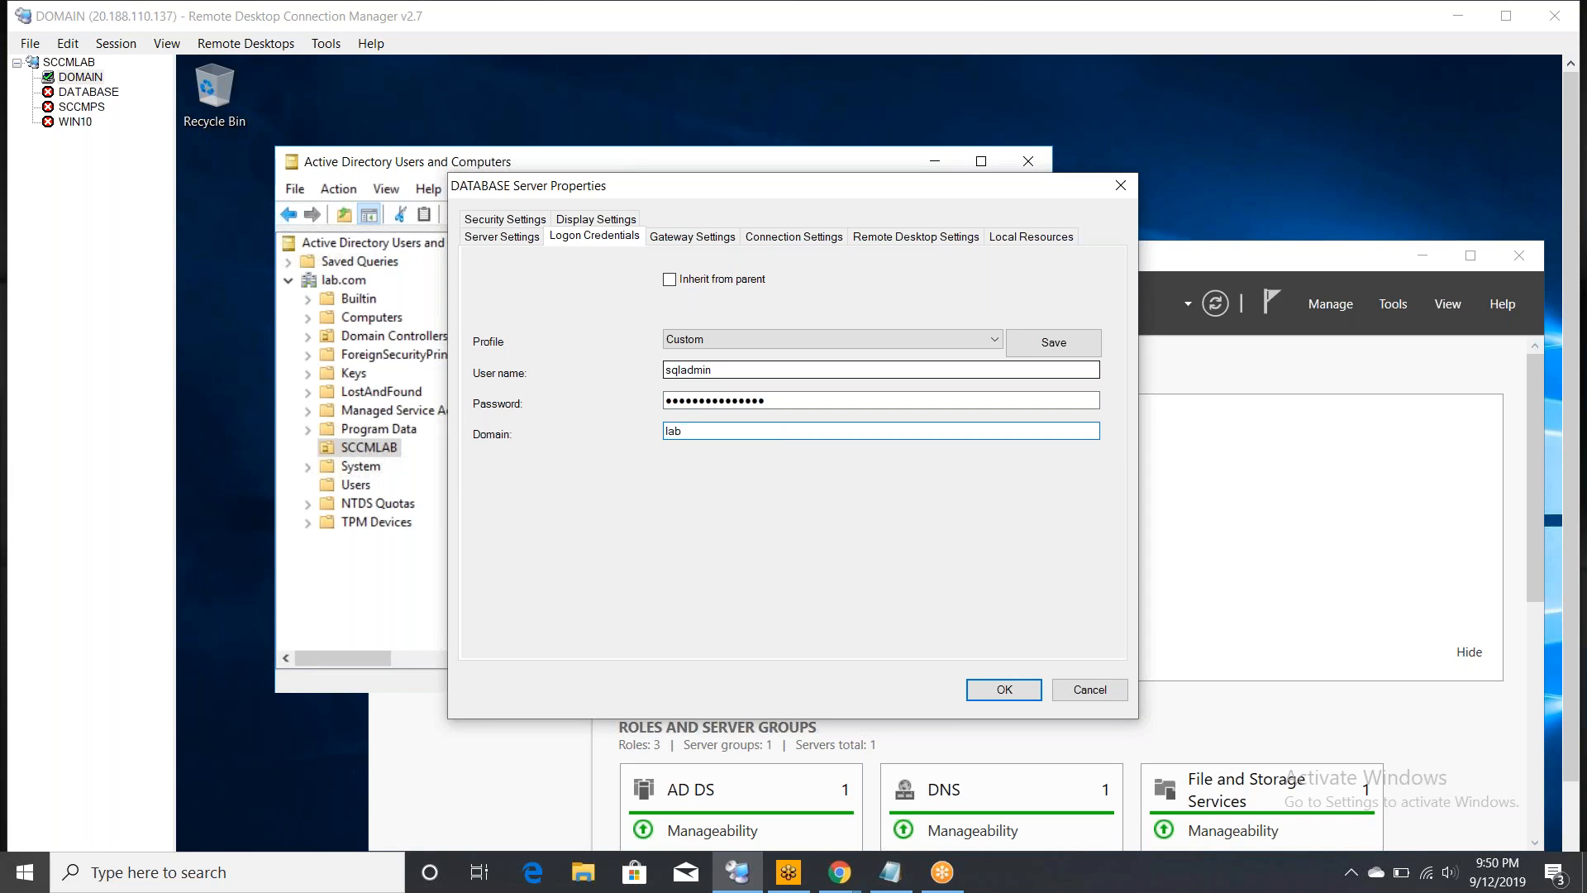
type(".com")
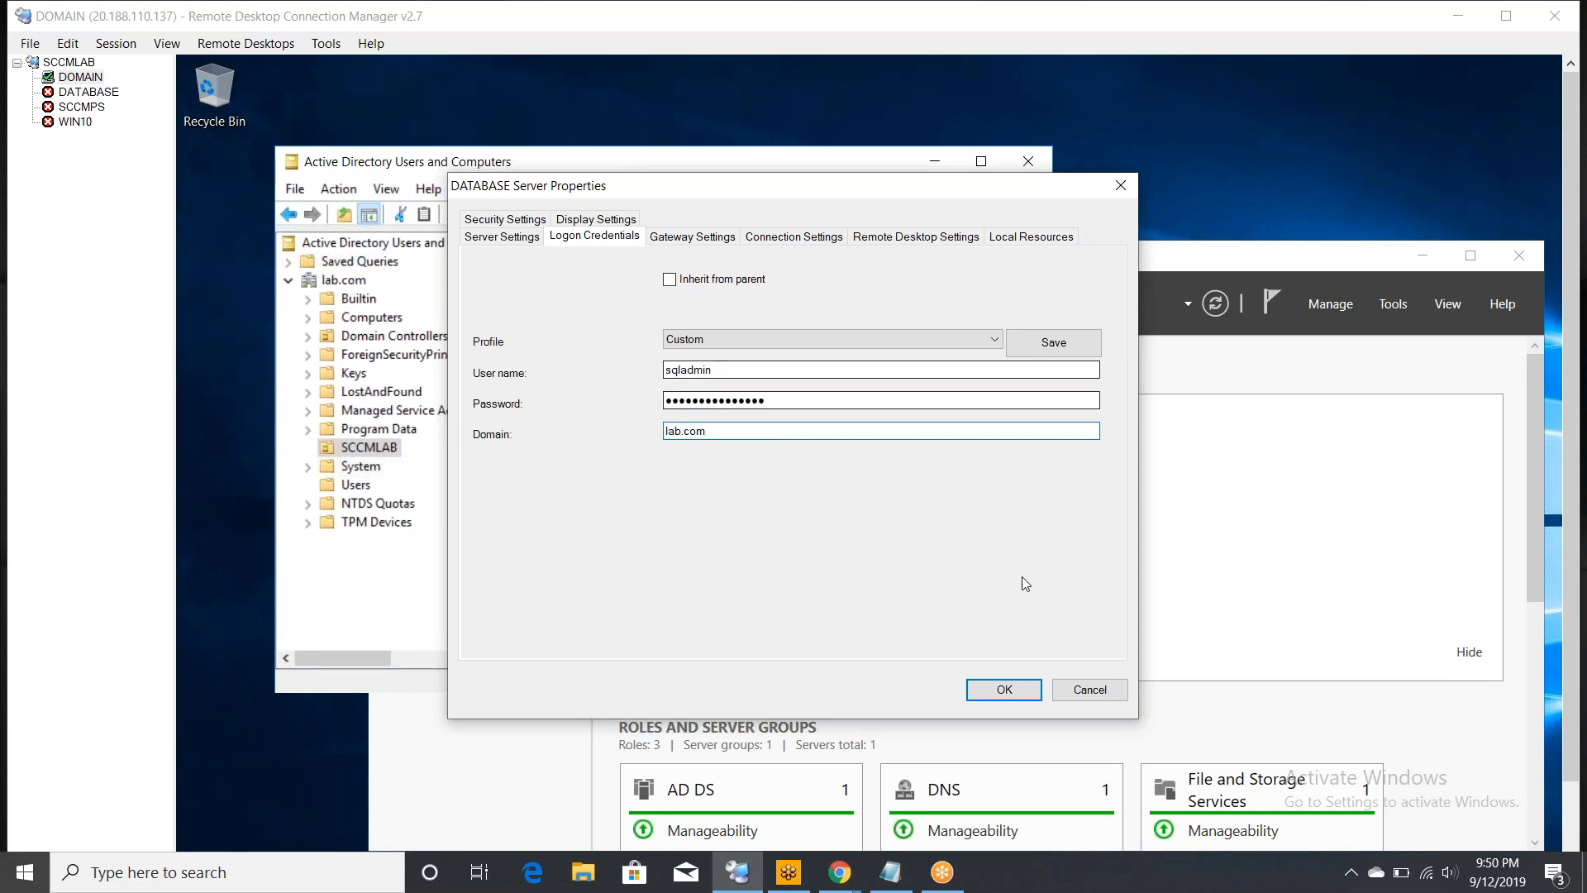
left_click(1015, 688)
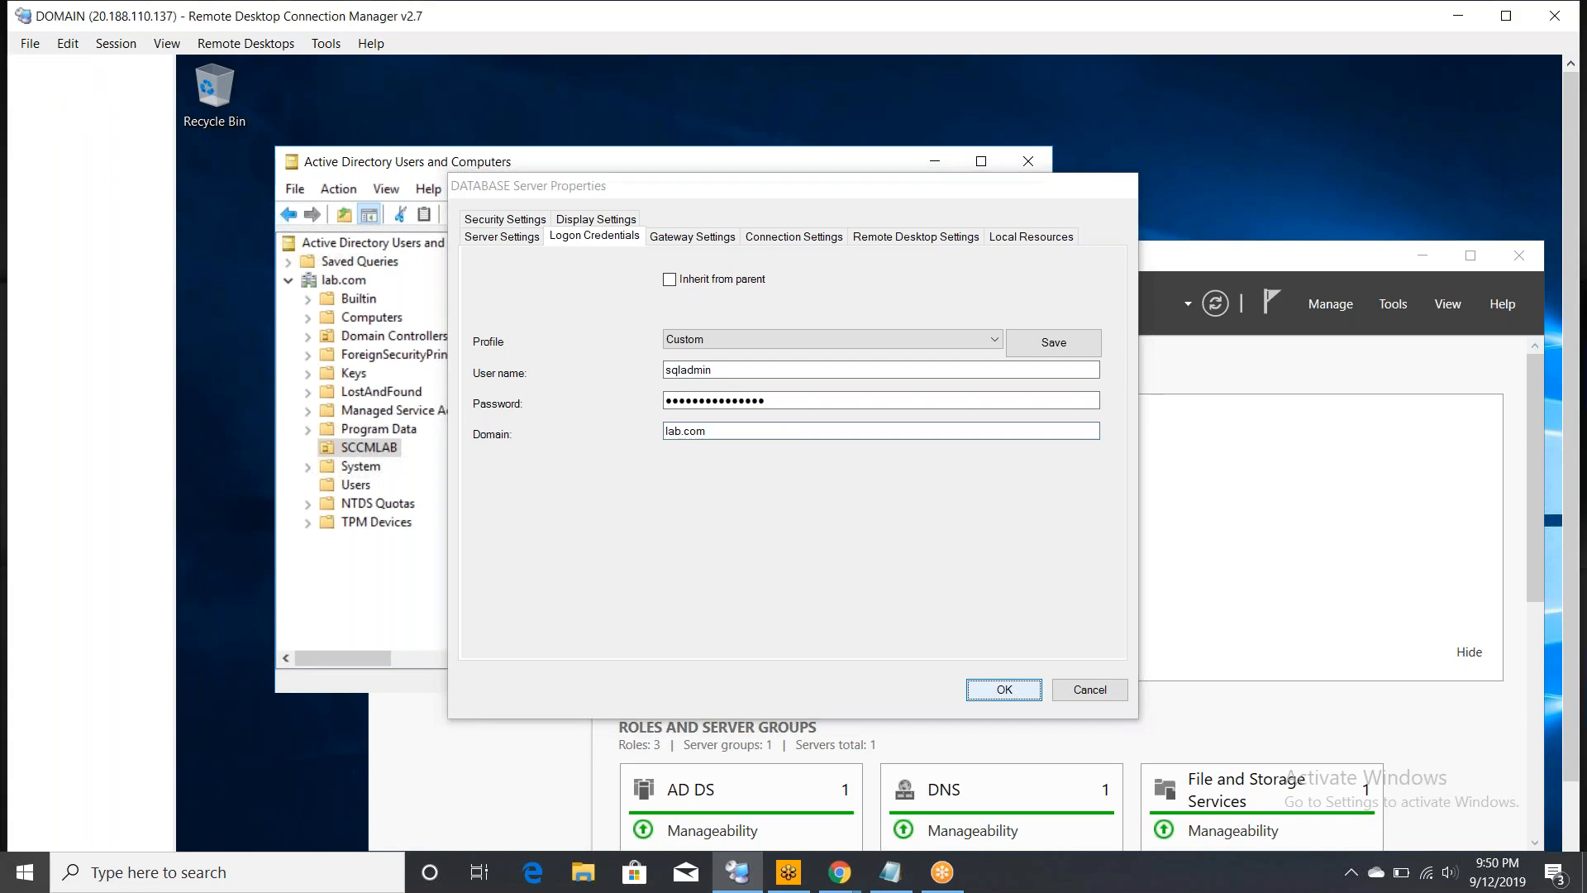
left_click(89, 108)
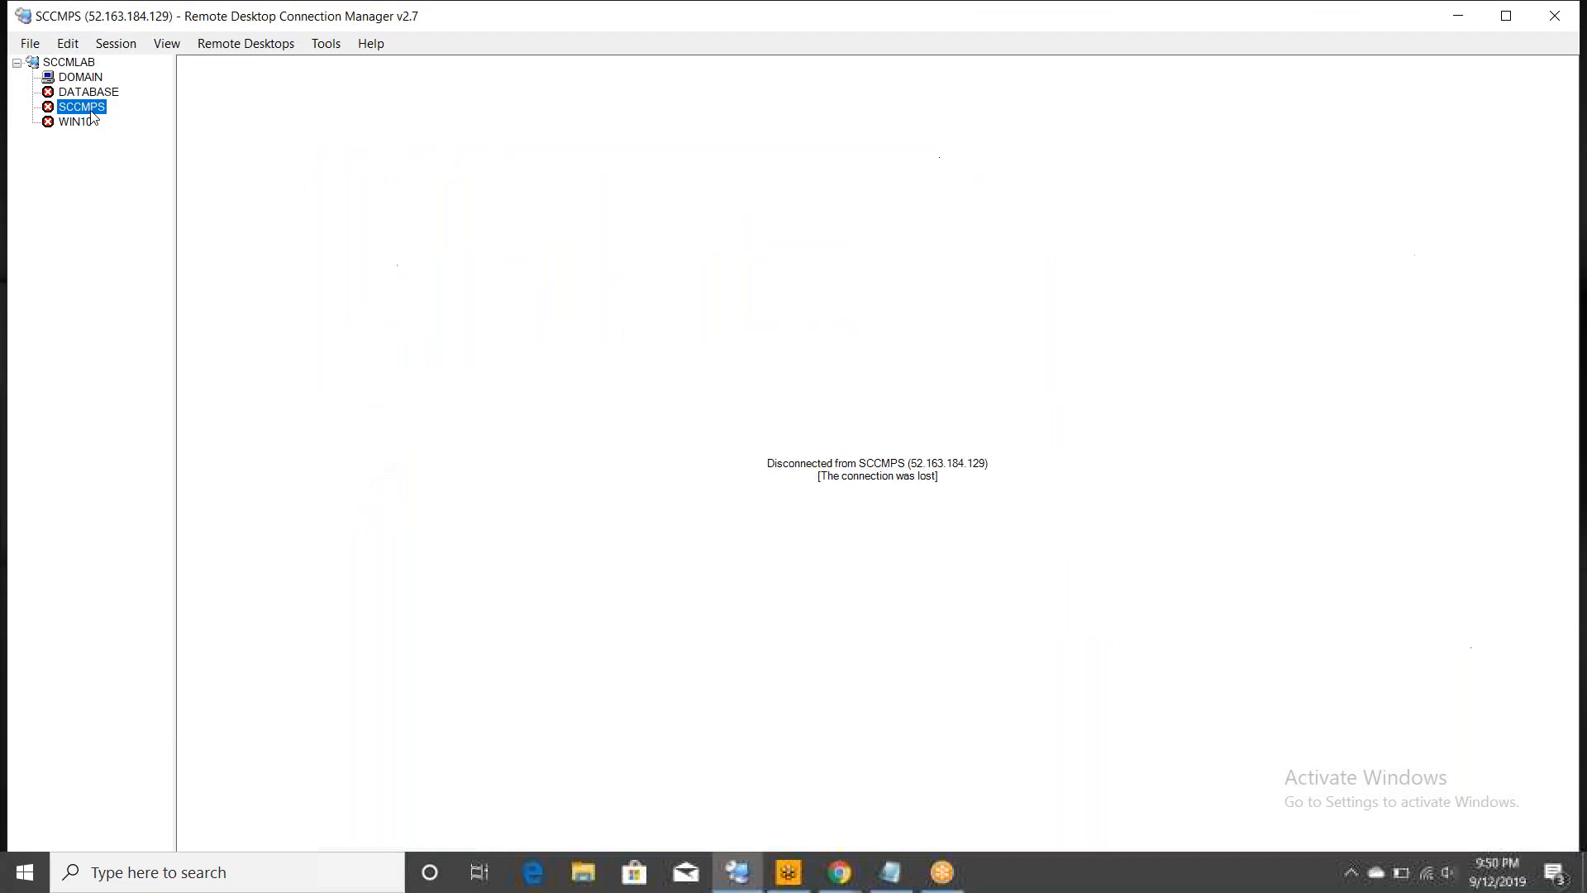
- In SCCMPS logon credentials, enter user name sccmadmin and its password, correcting a typo
right_click(89, 108)
left_click(180, 431)
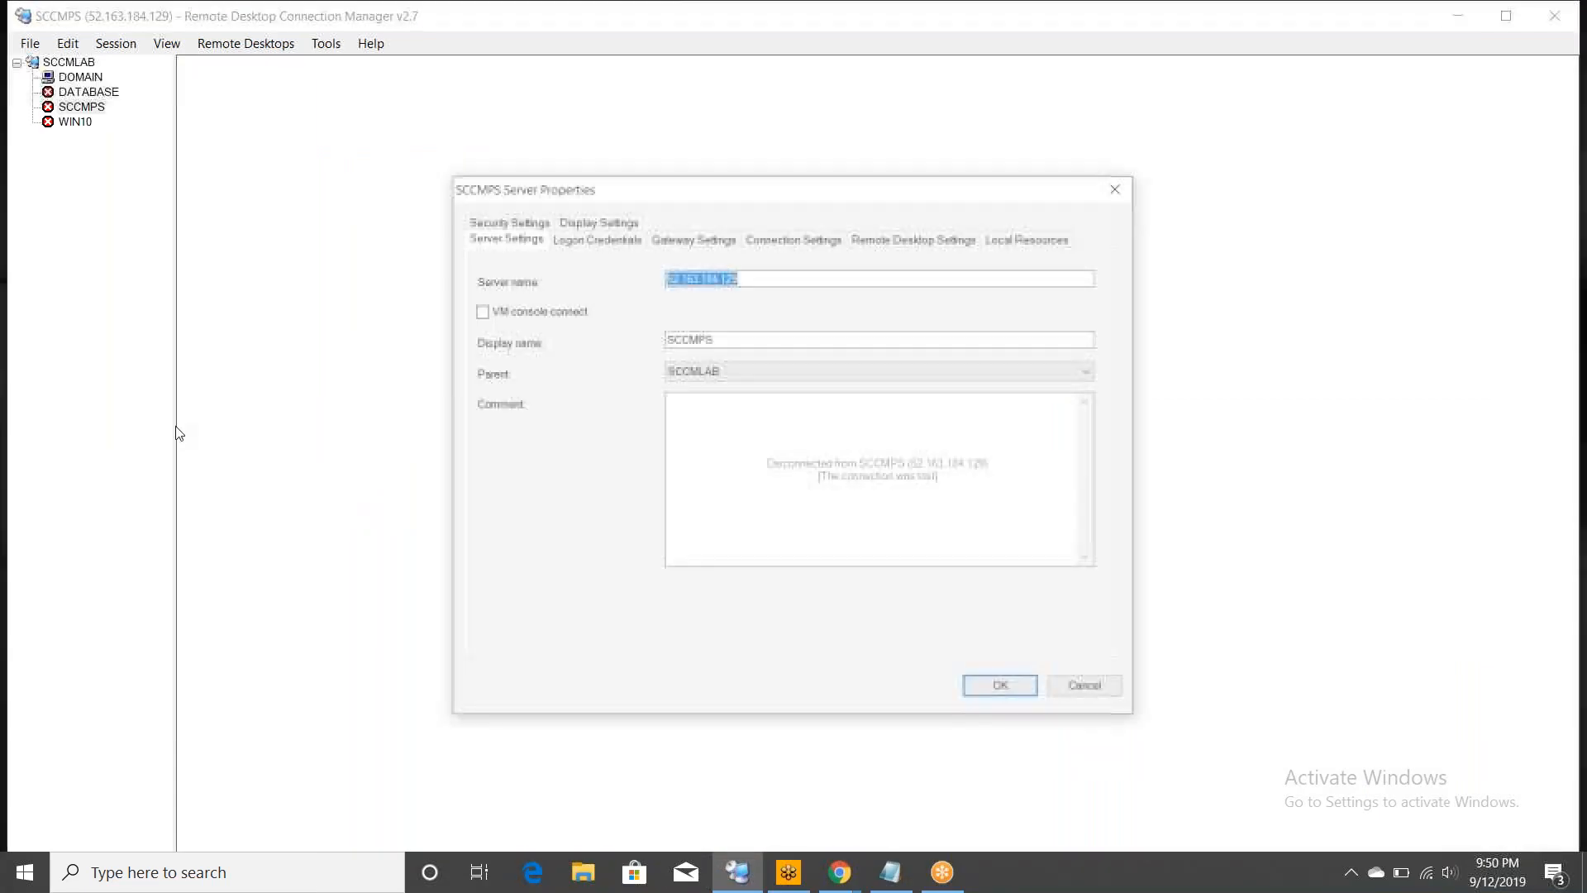
left_click(597, 239)
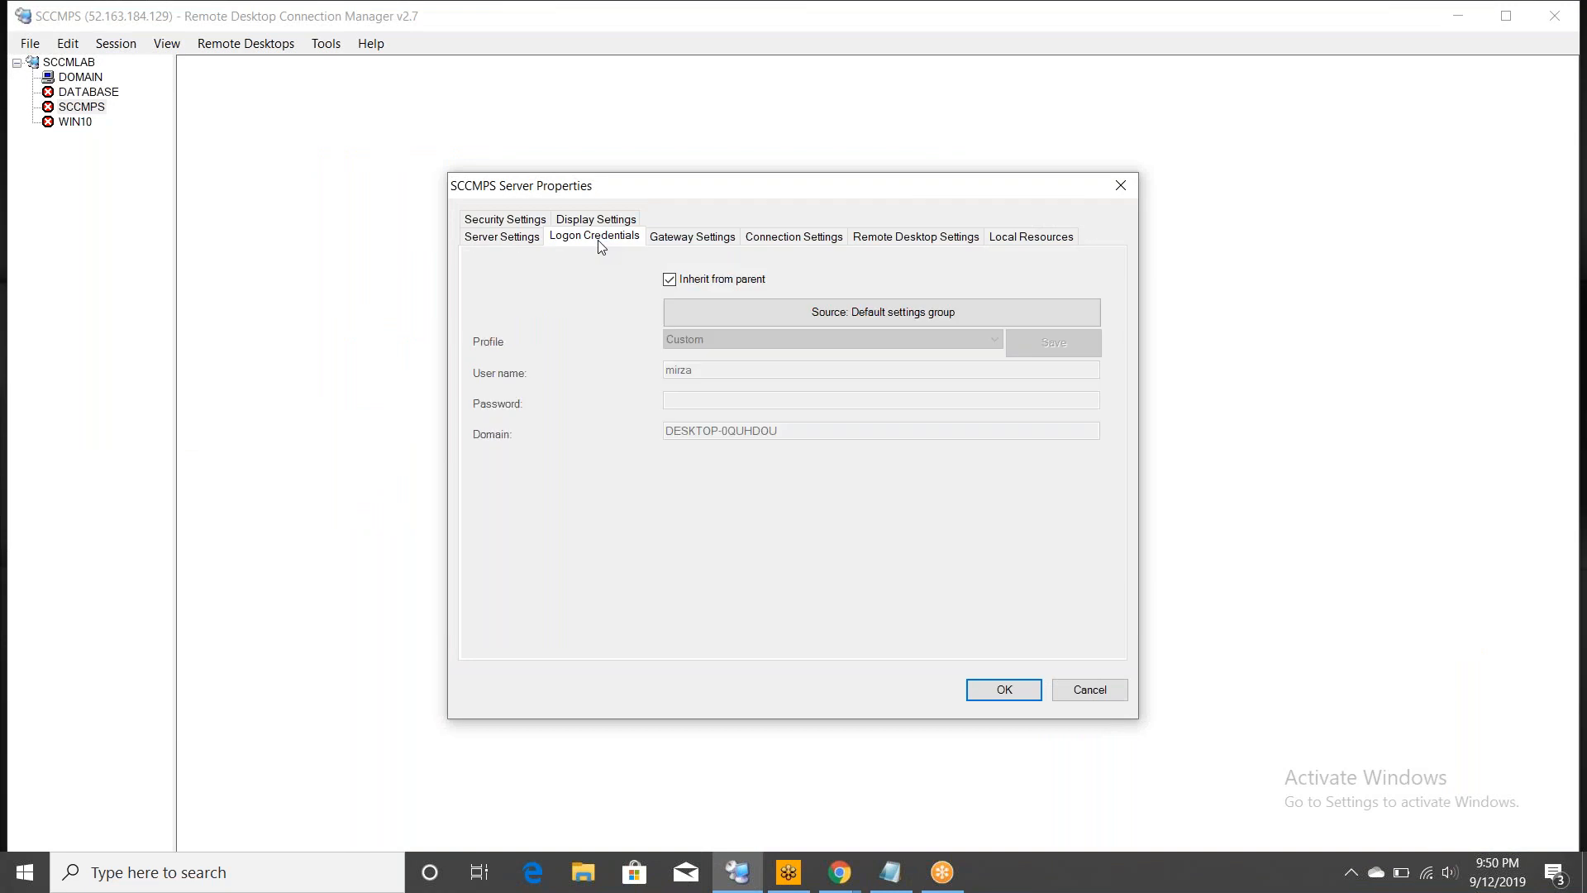
left_click(701, 376)
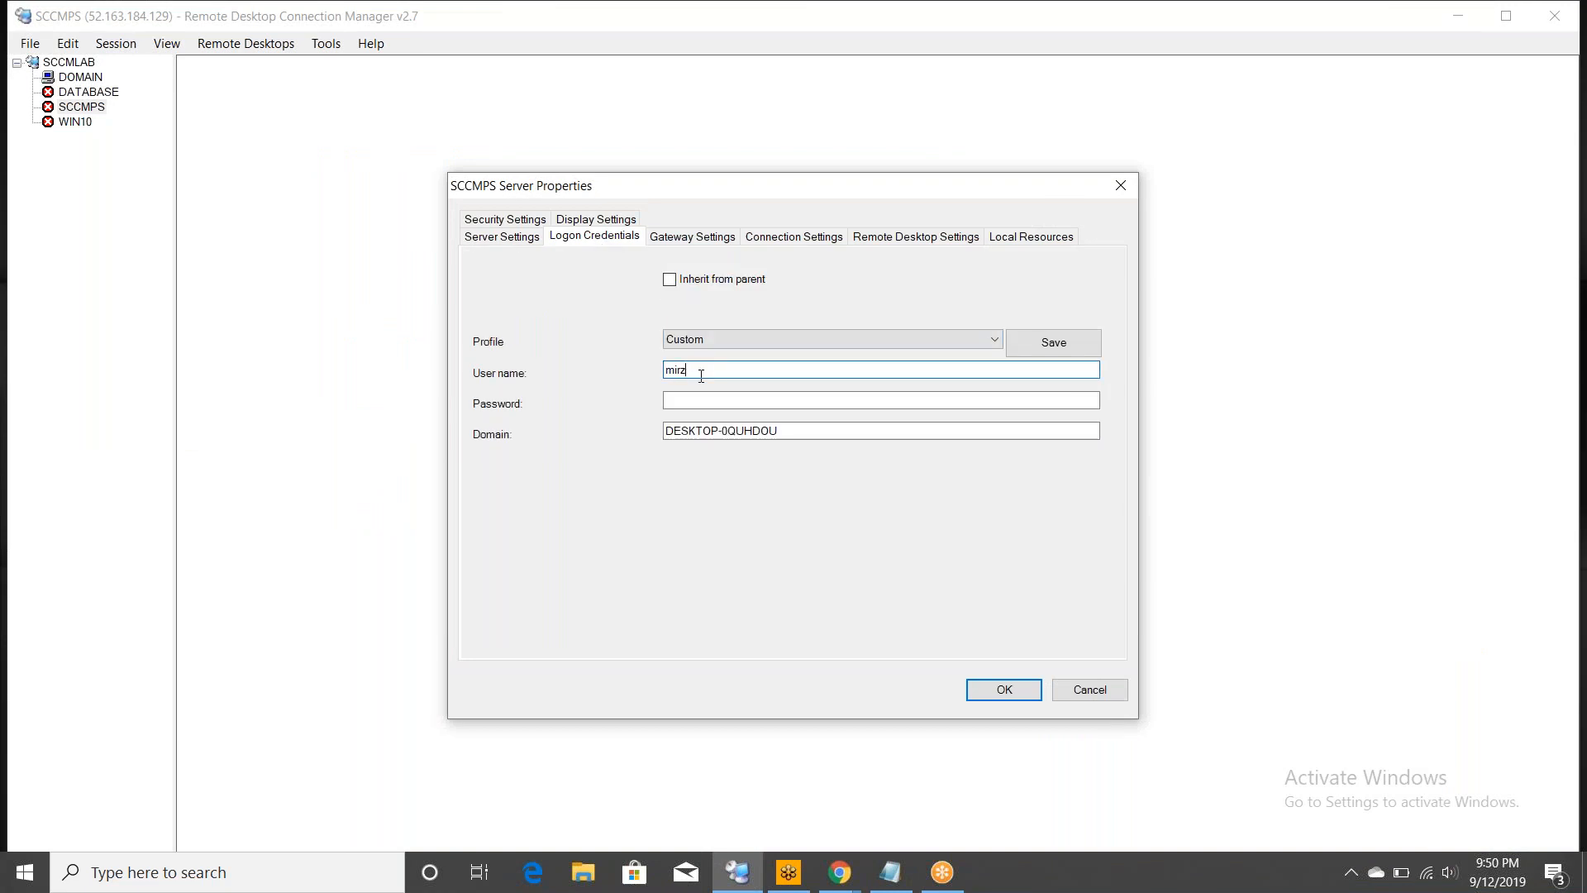
key("BackSpace")
key("BackSpace")
key("BackSpace")
key("BackSpace")
type("sccmadmin")
key("Tab")
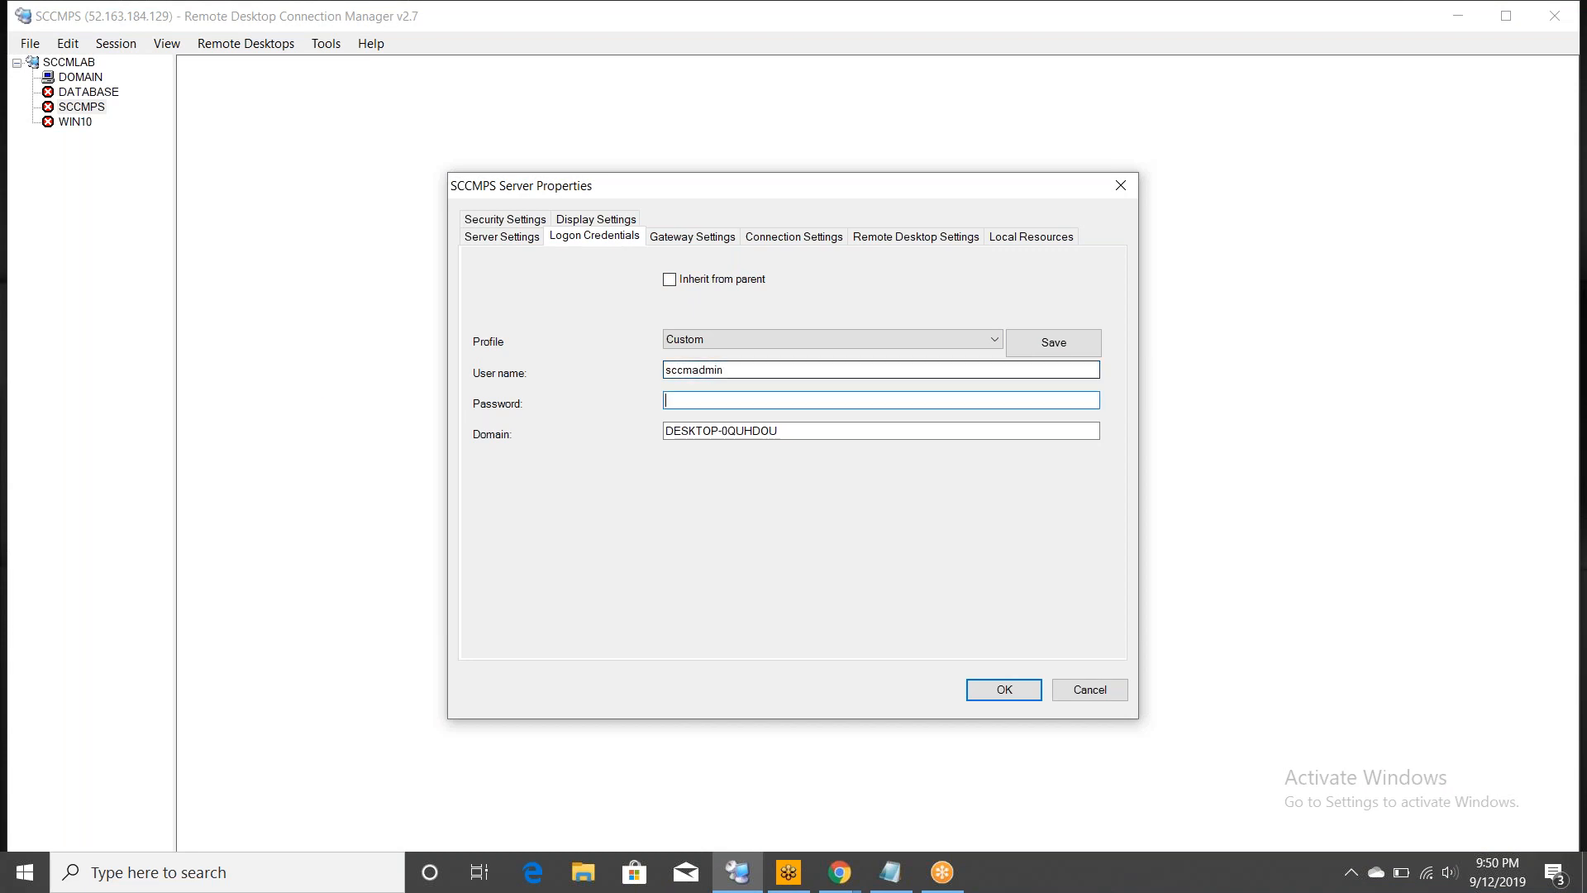
type("*******")
key("BackSpace")
key("BackSpace")
key("BackSpace")
key("BackSpace")
key("BackSpace")
key("BackSpace")
type("***************")
- Replace the SCCMPS domain with lab.com and confirm, then select WIN10
left_click(807, 433)
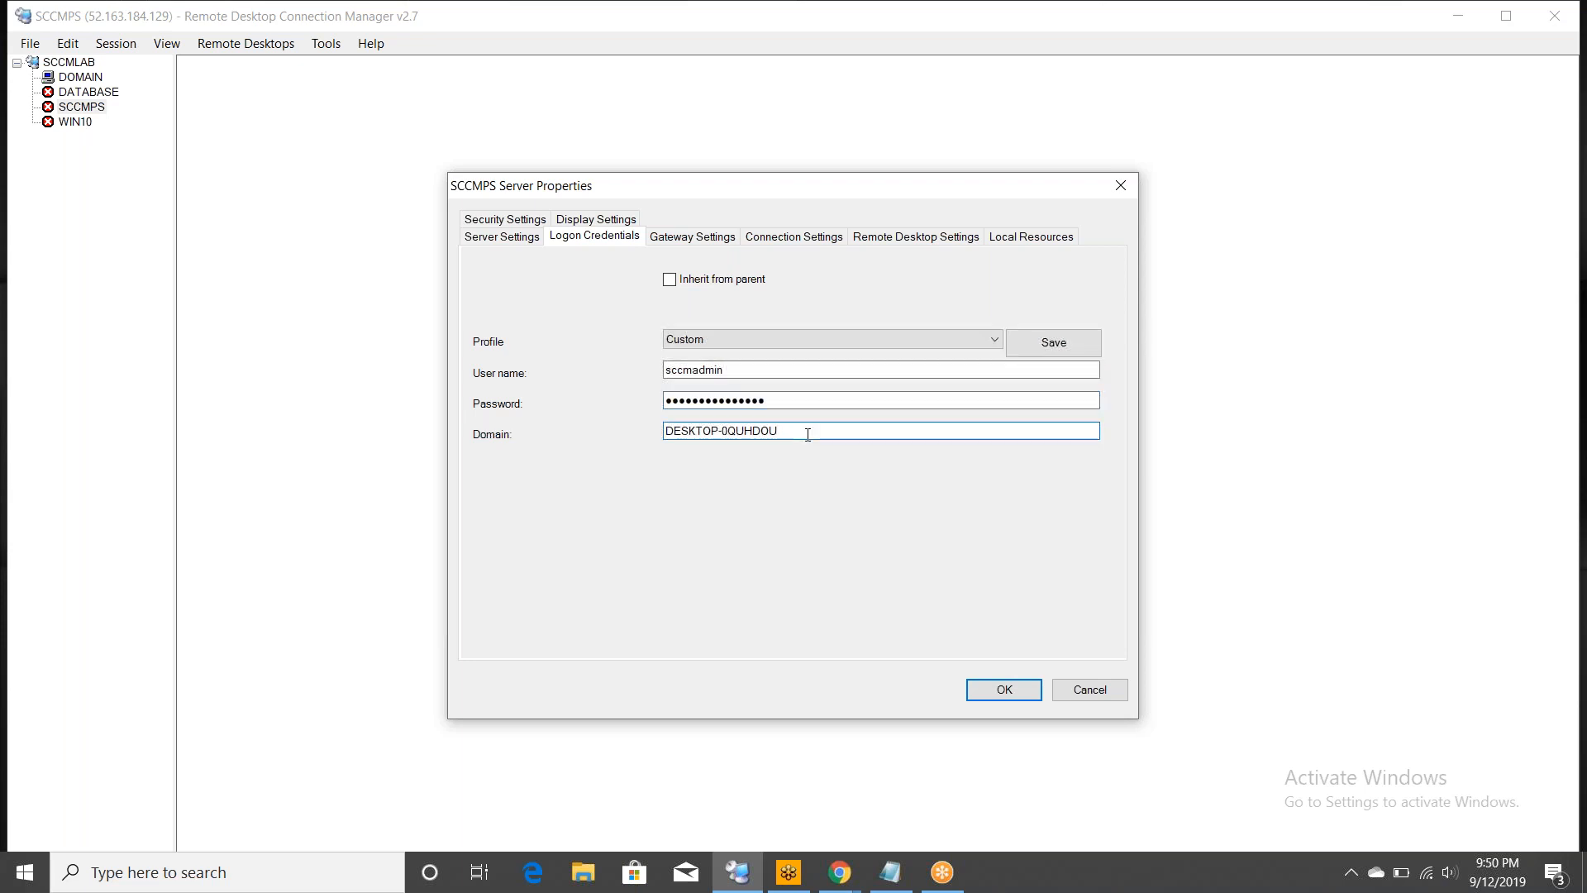
key("ctrl+a")
key("BackSpace")
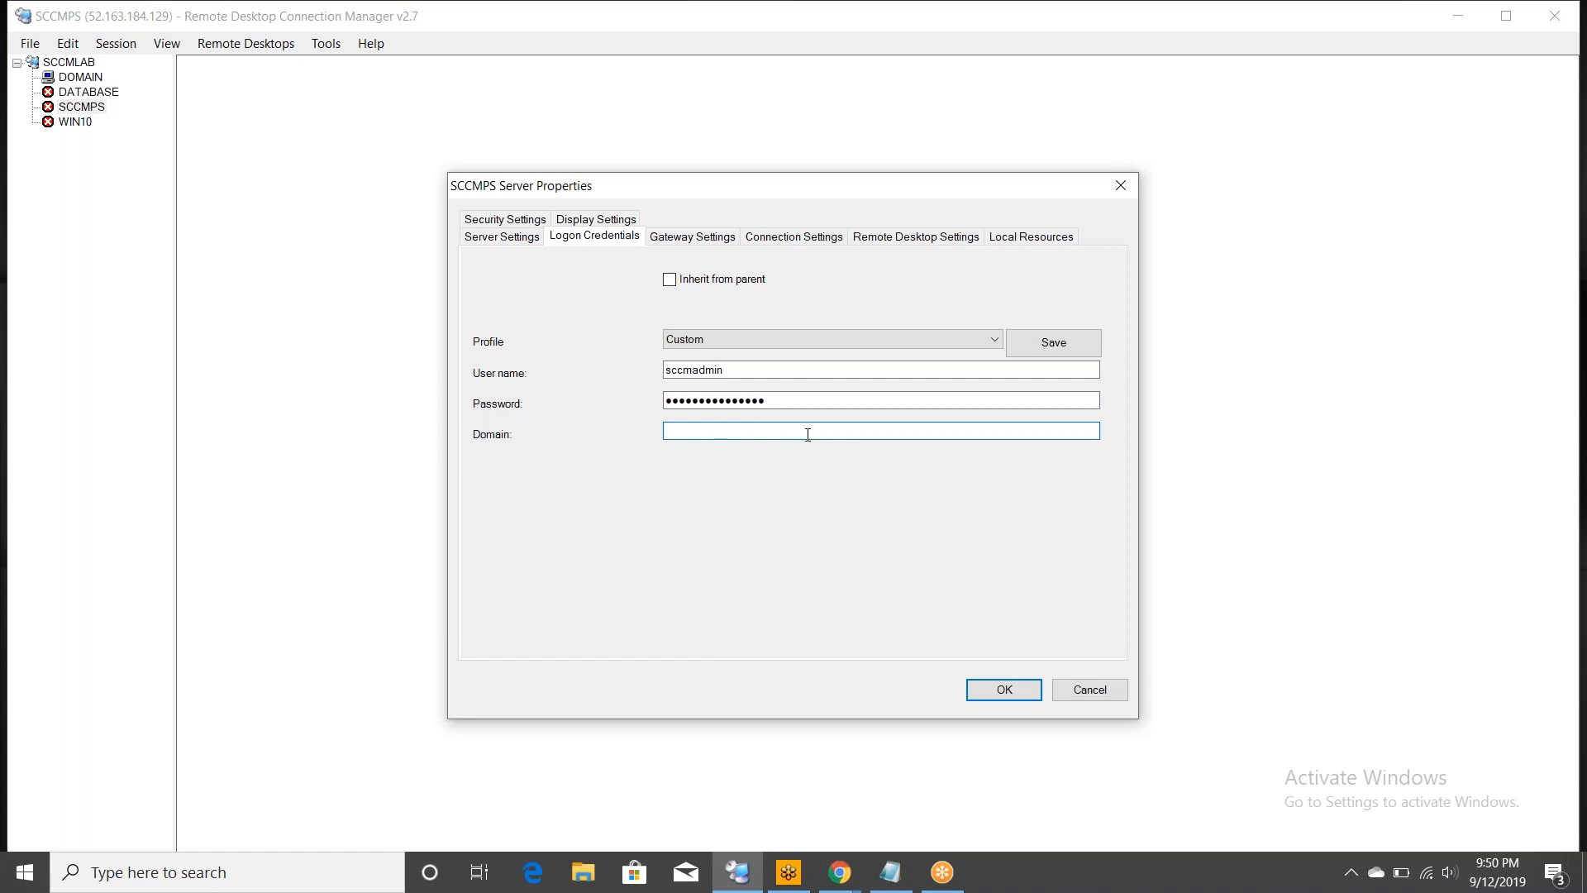
type("lab.com")
left_click(1009, 699)
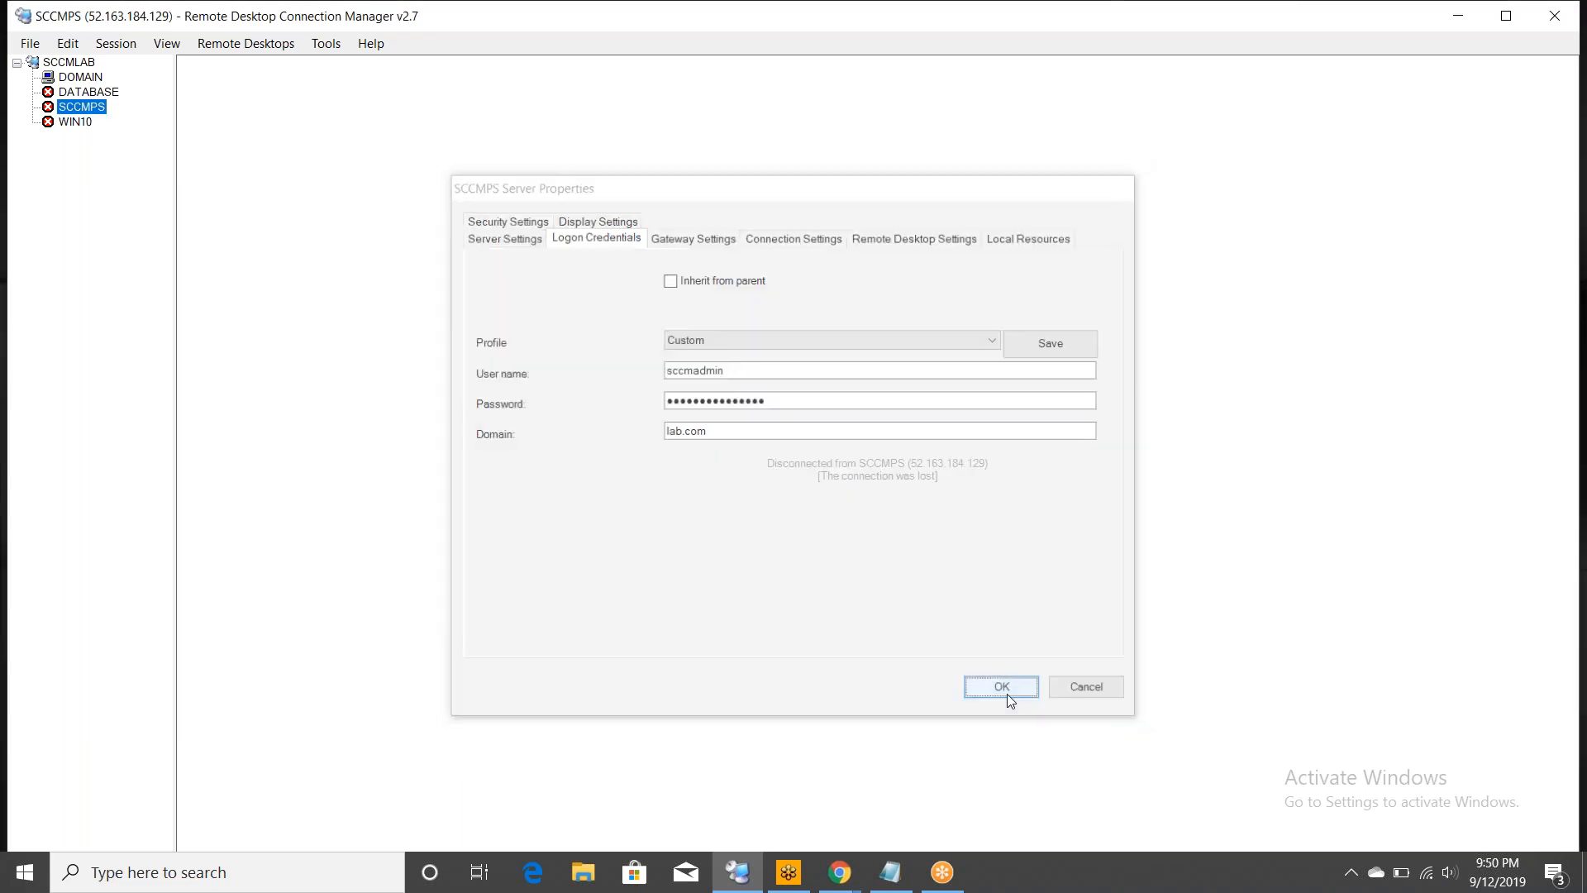
left_click(77, 123)
- Uncheck Inherit from parent for WIN10 and save the user's account name, password and domain lab.com
right_click(77, 123)
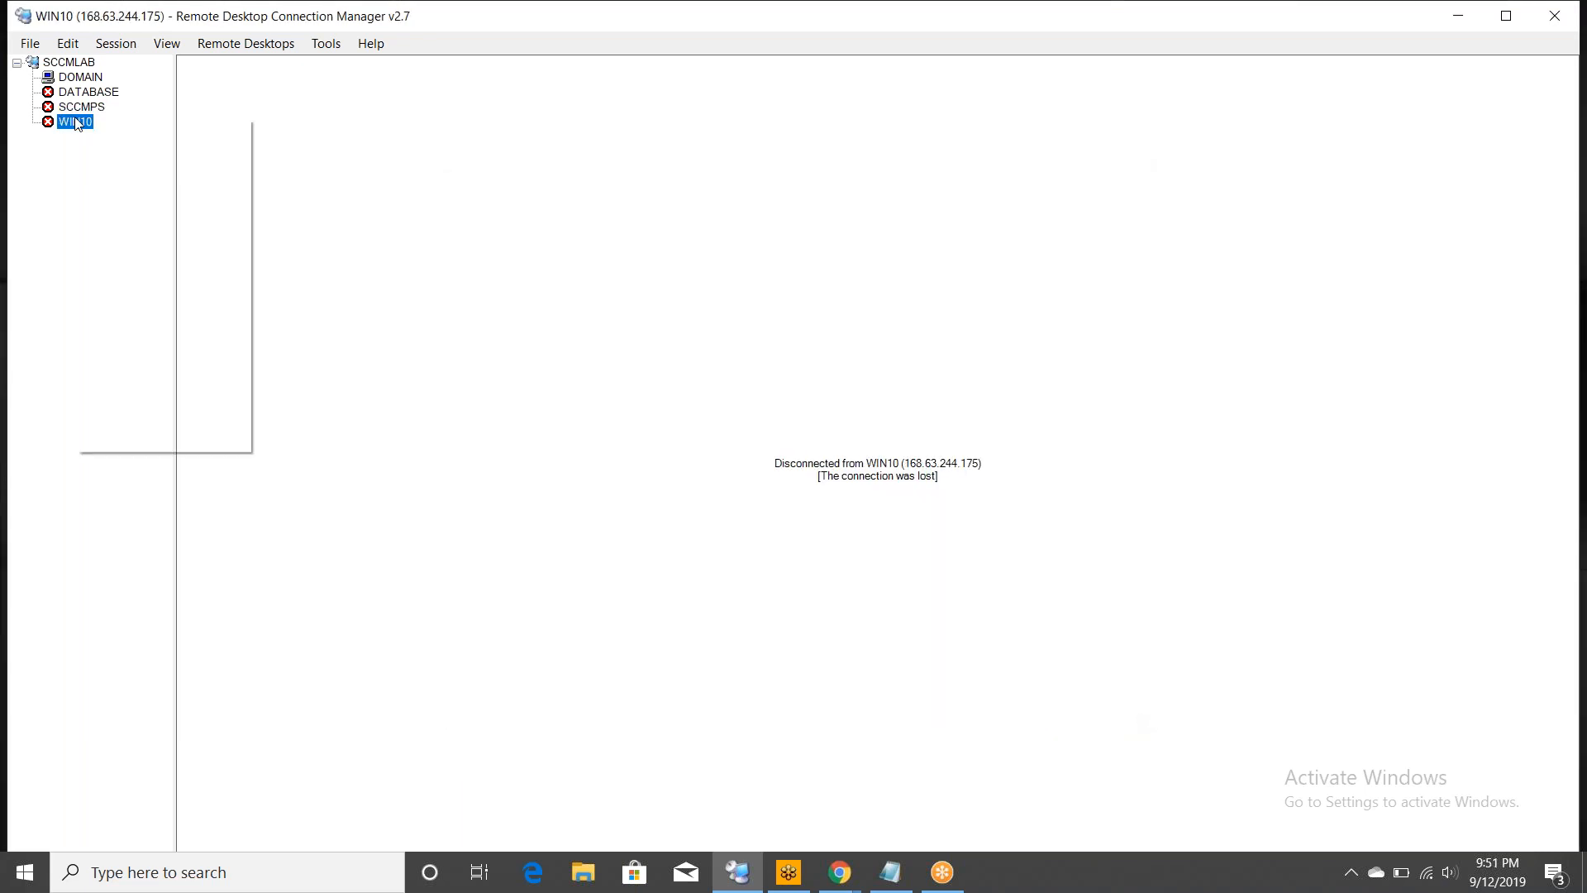
left_click(164, 444)
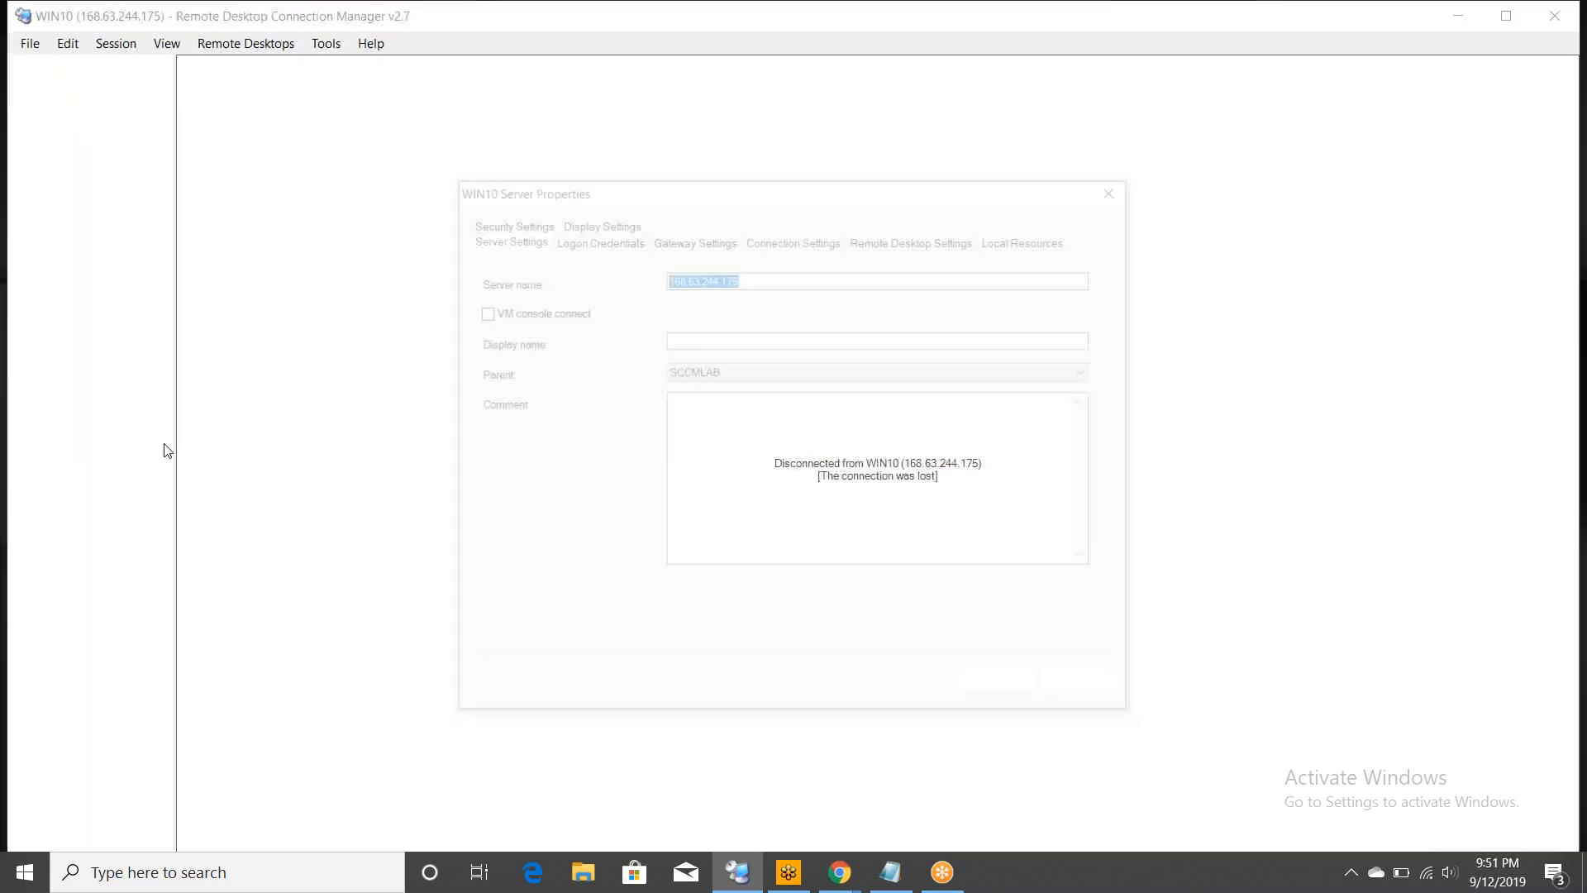
left_click(593, 237)
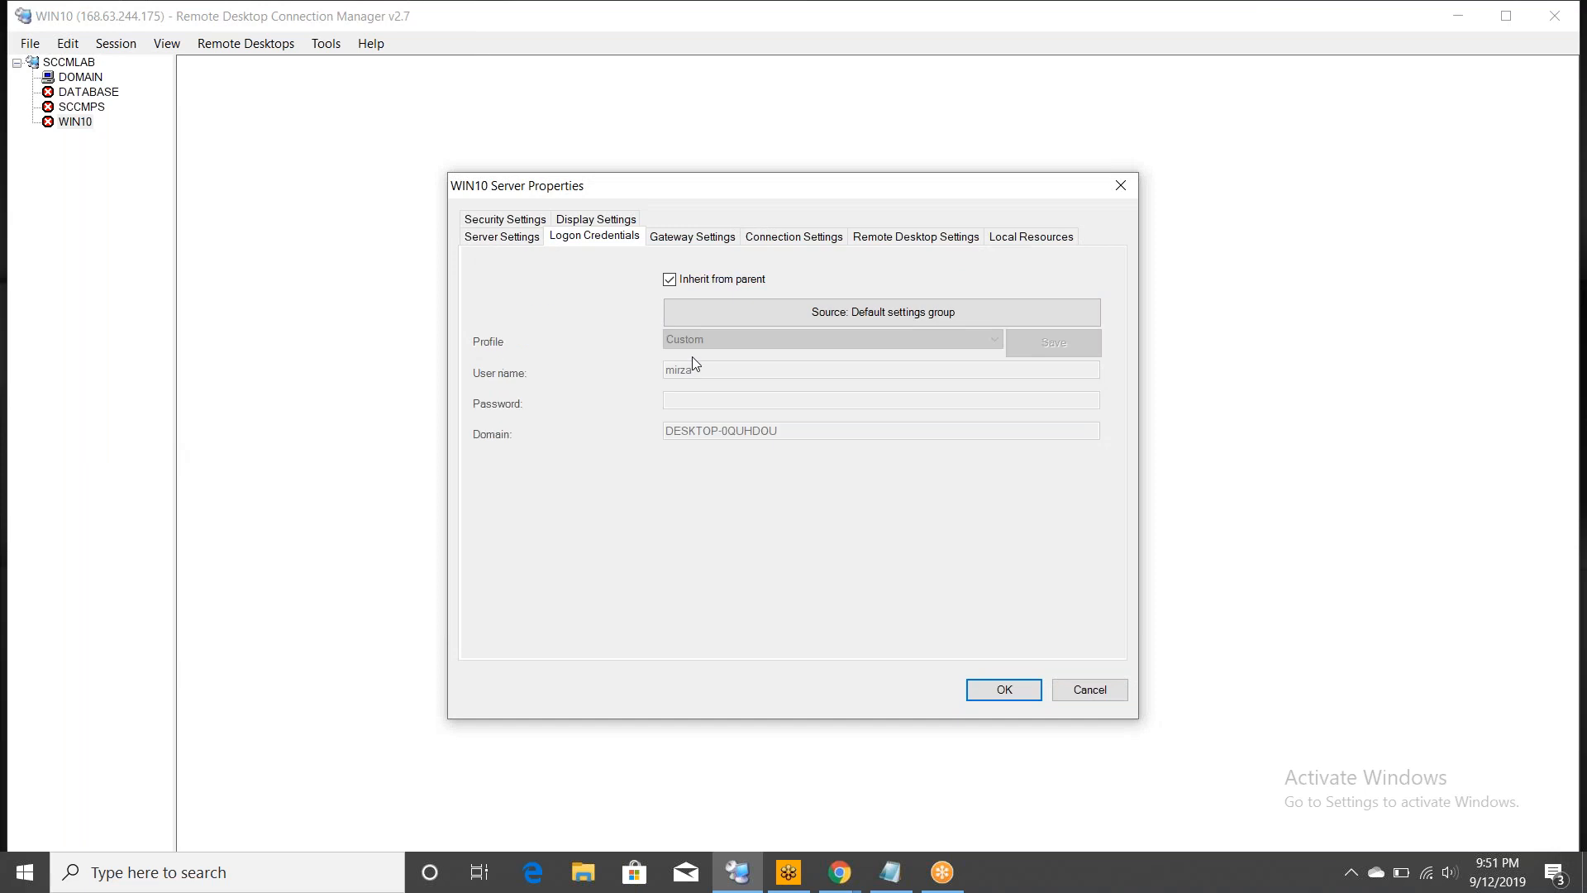
left_click(670, 279)
left_click(710, 371)
key("BackSpace")
key("BackSpace")
key("BackSpace")
key("BackSpace")
key("BackSpace")
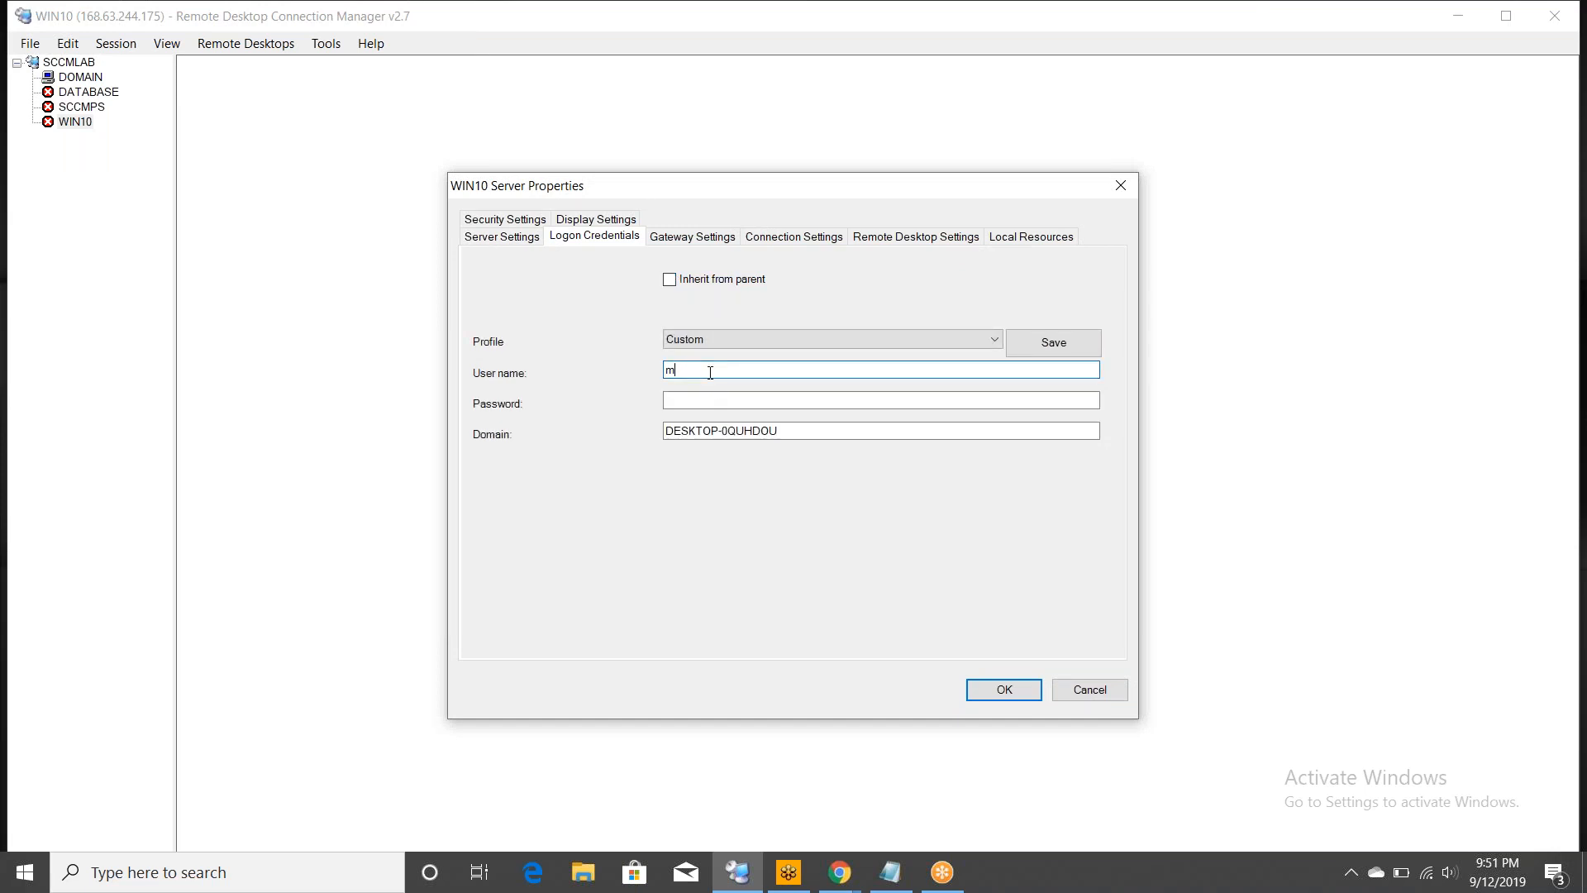
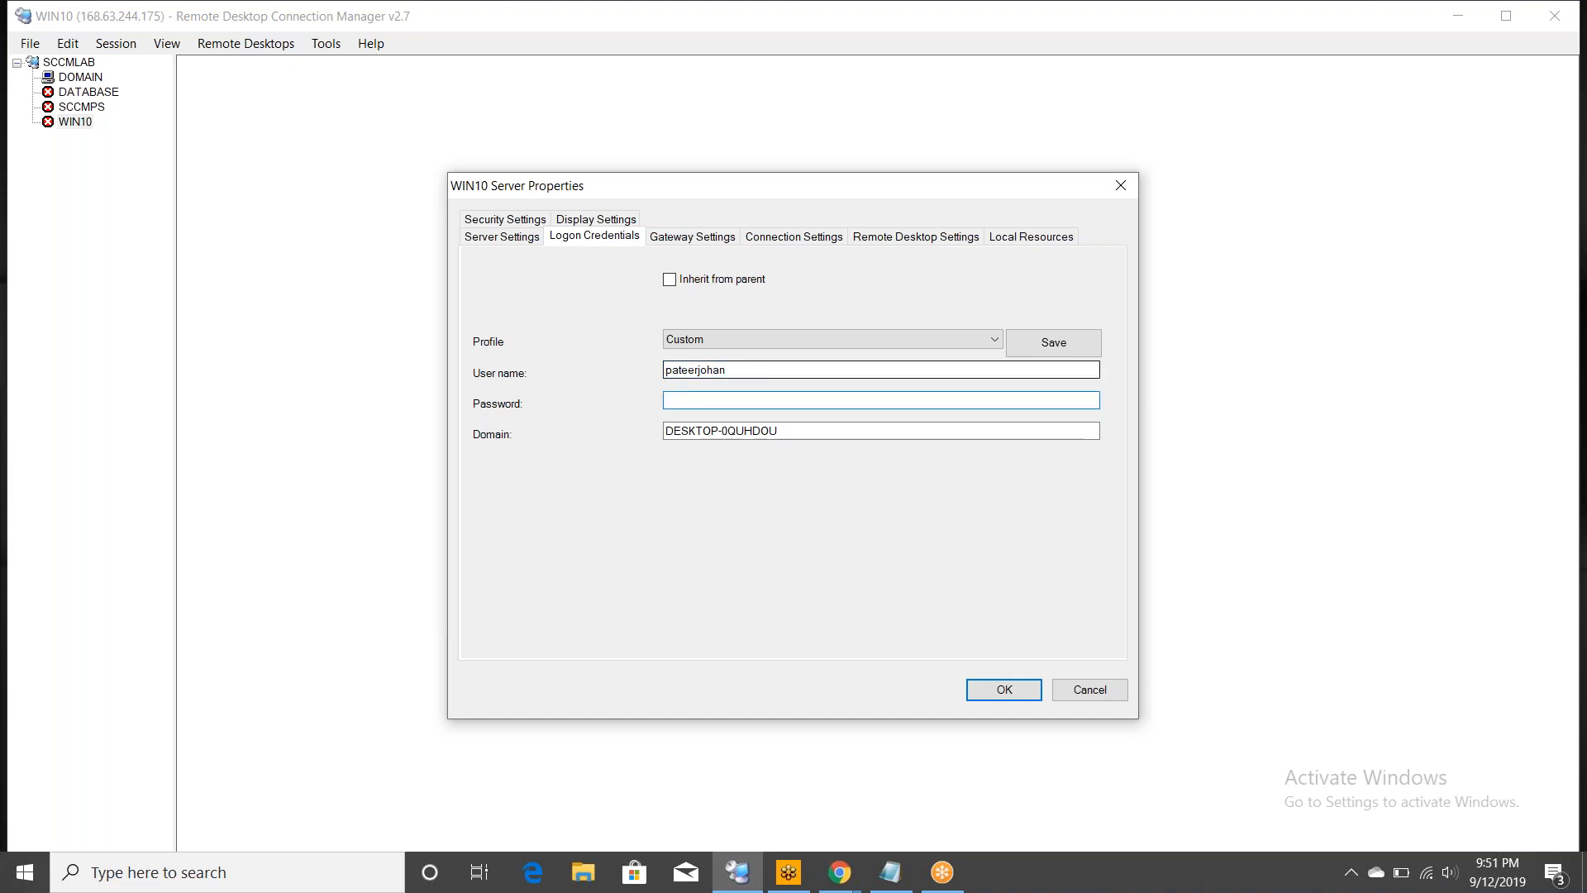
type("•••••••••••••••")
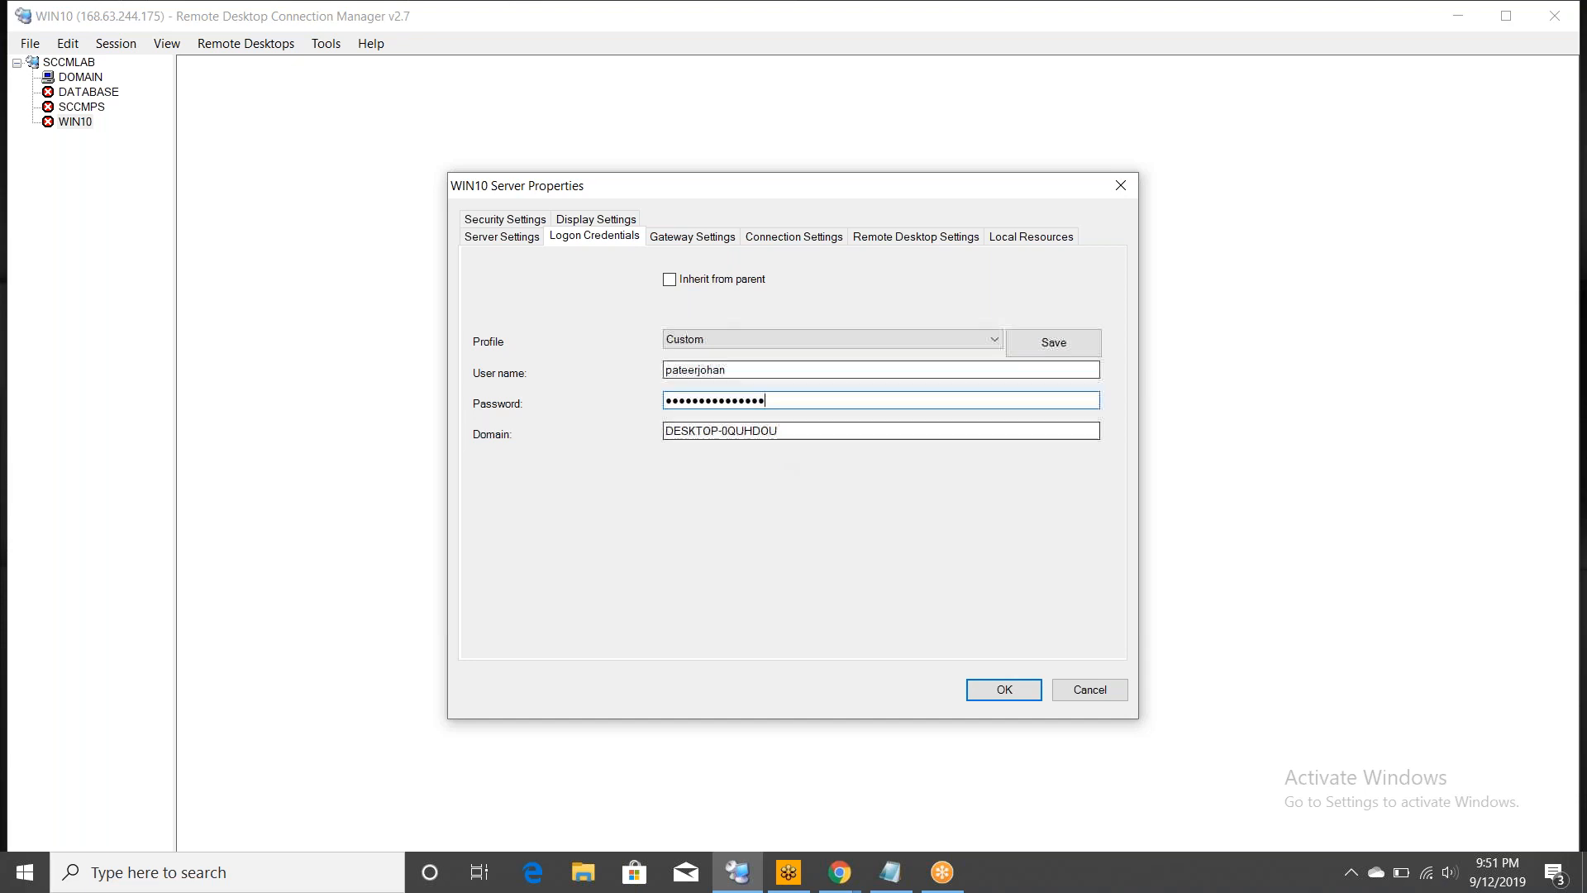
key("Tab")
type("lab.com")
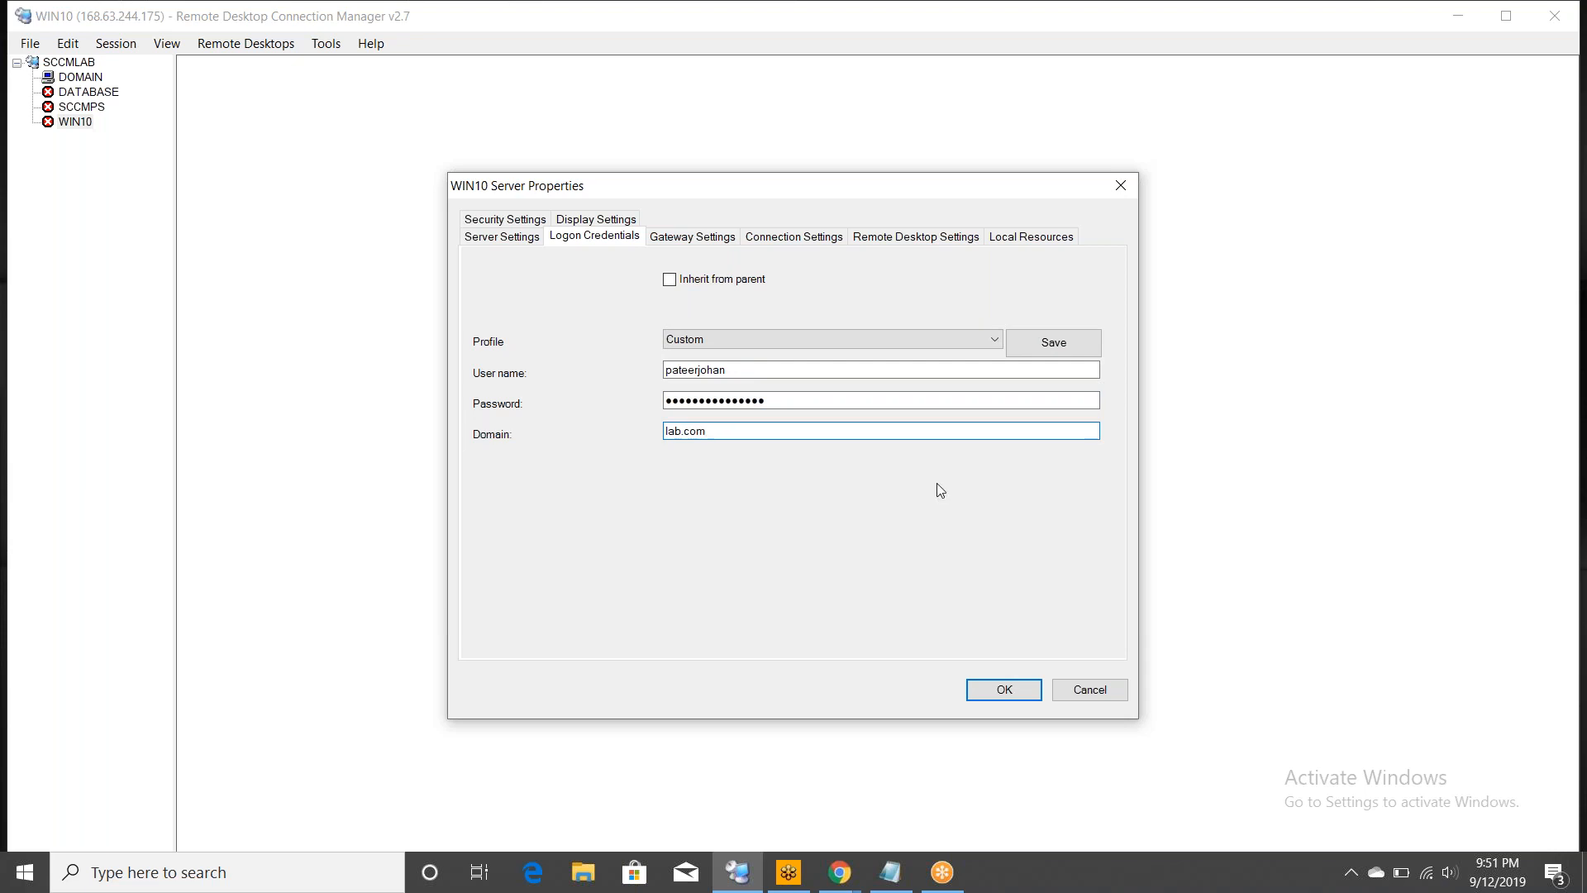
left_click(1006, 694)
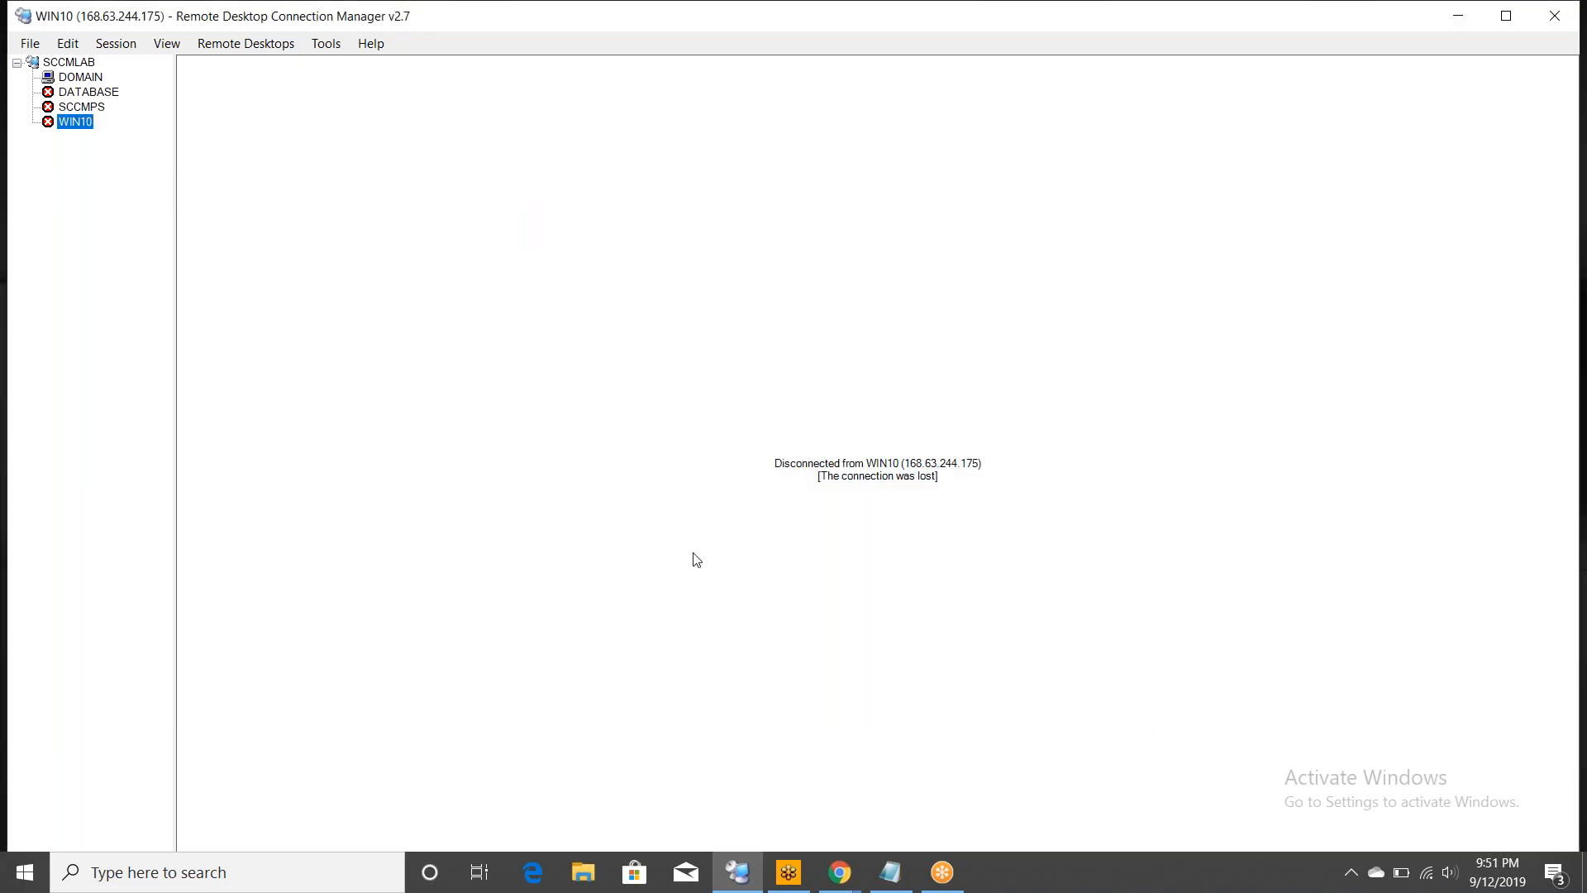
- Save the SCCMLAB.rdg group file from the File menu
left_click(35, 45)
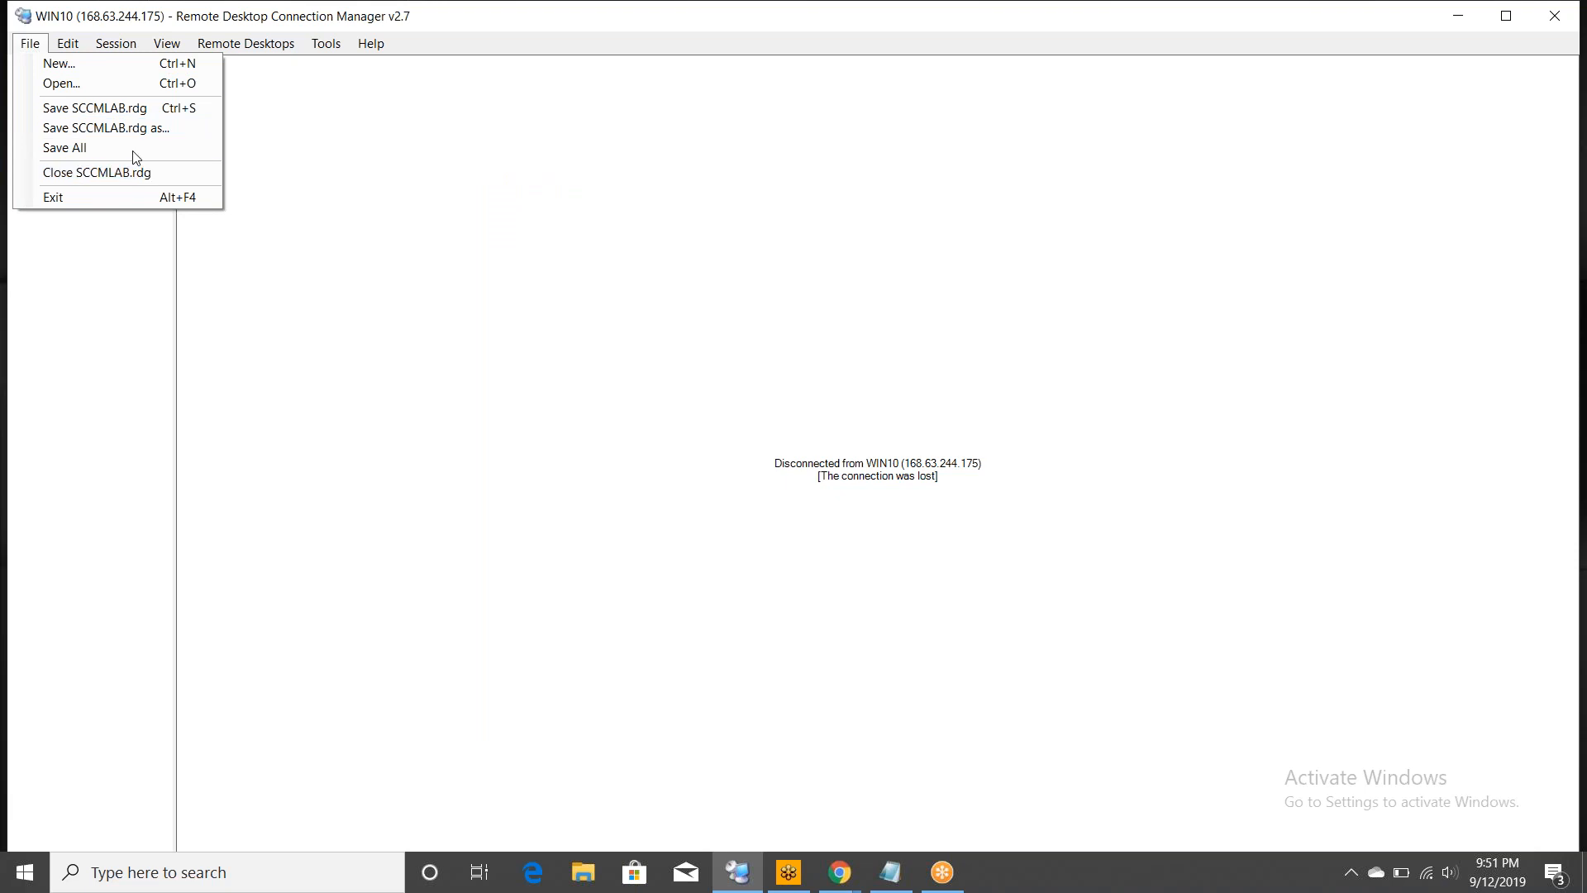
left_click(109, 107)
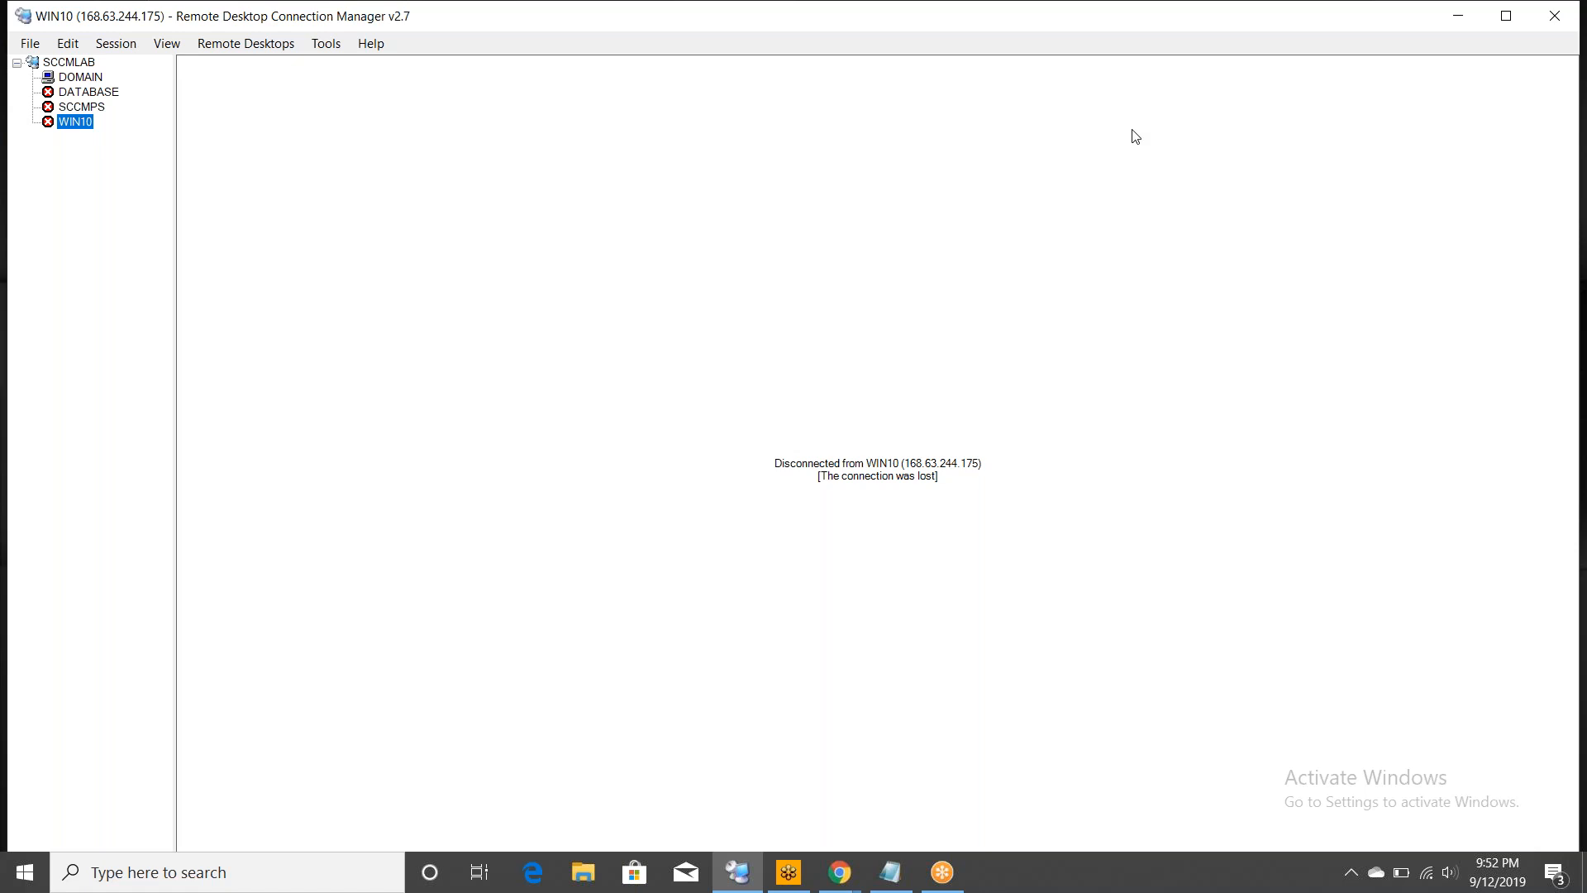
- Connect to DATABASE and SCCMPS, permanently trusting each server's certificate
double_click(92, 90)
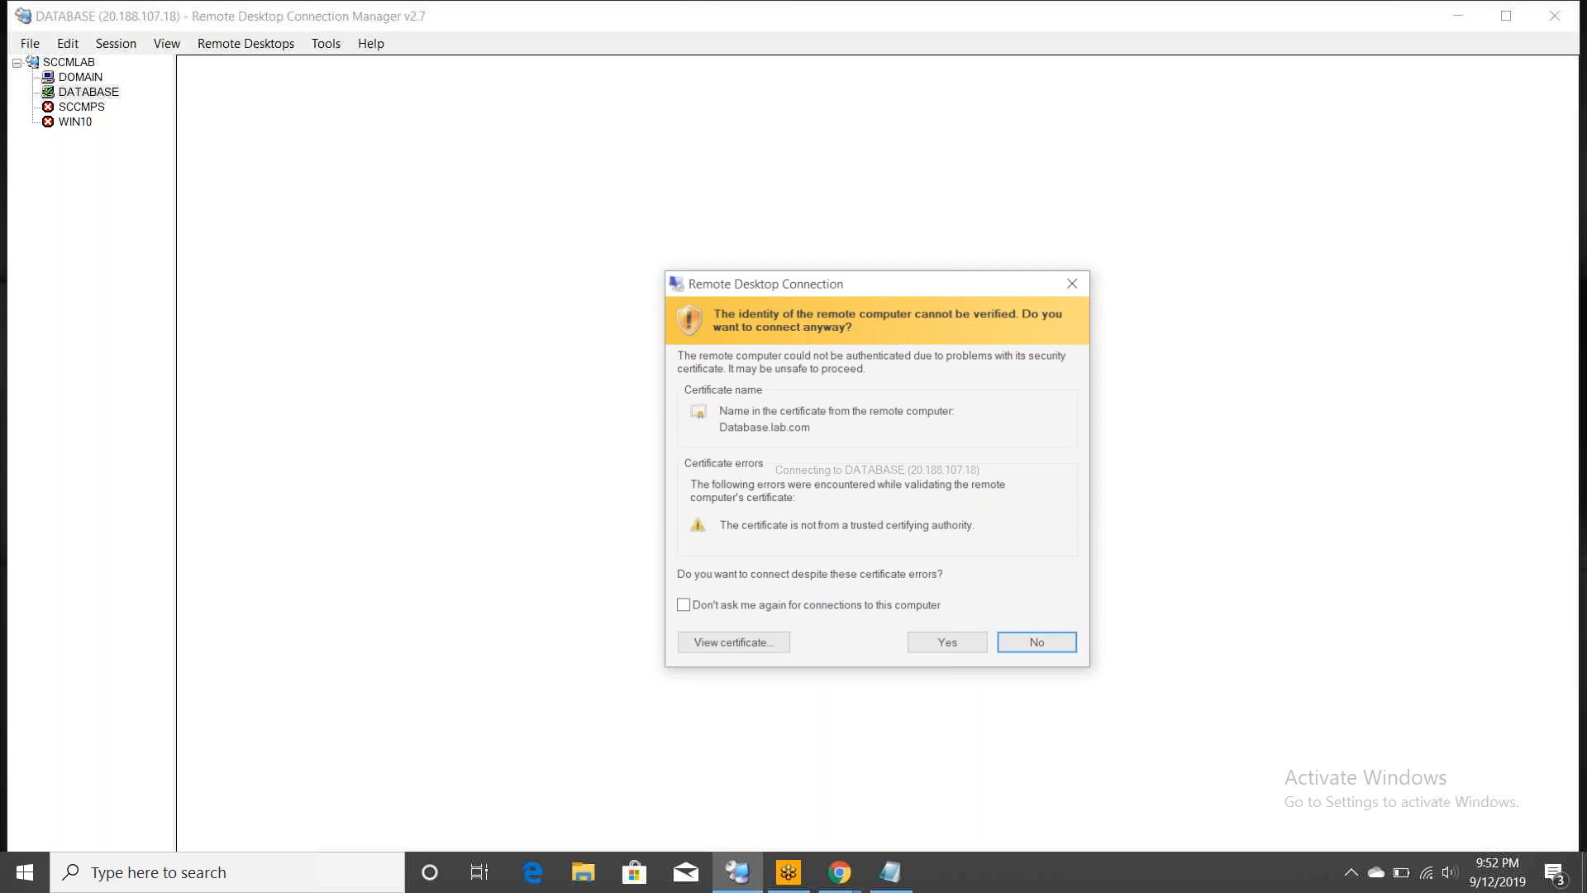
left_click(861, 607)
left_click(950, 648)
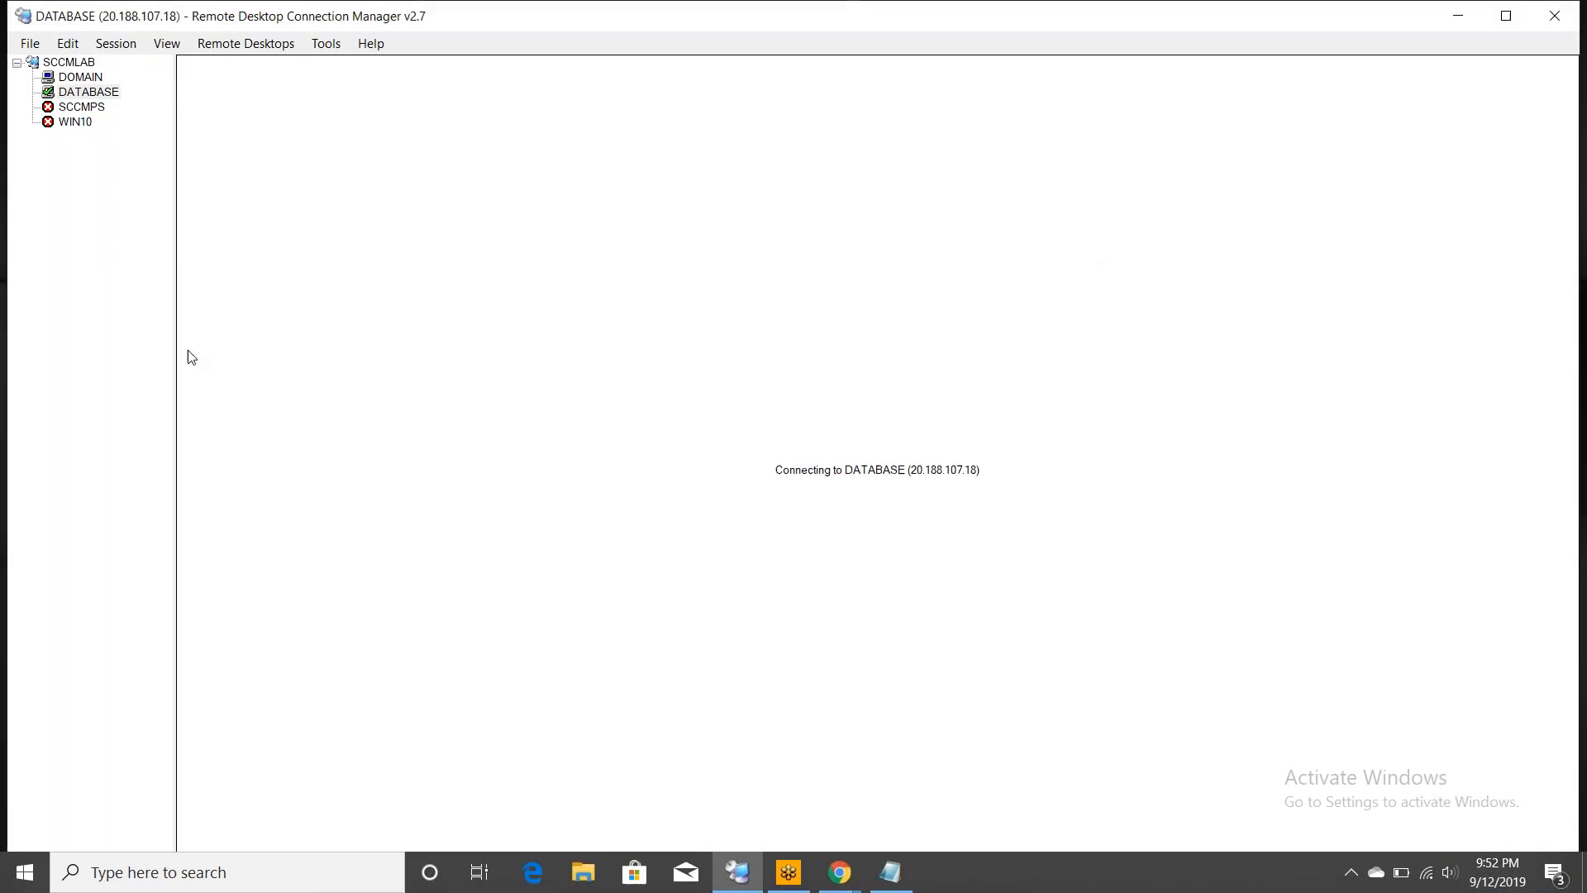
double_click(76, 106)
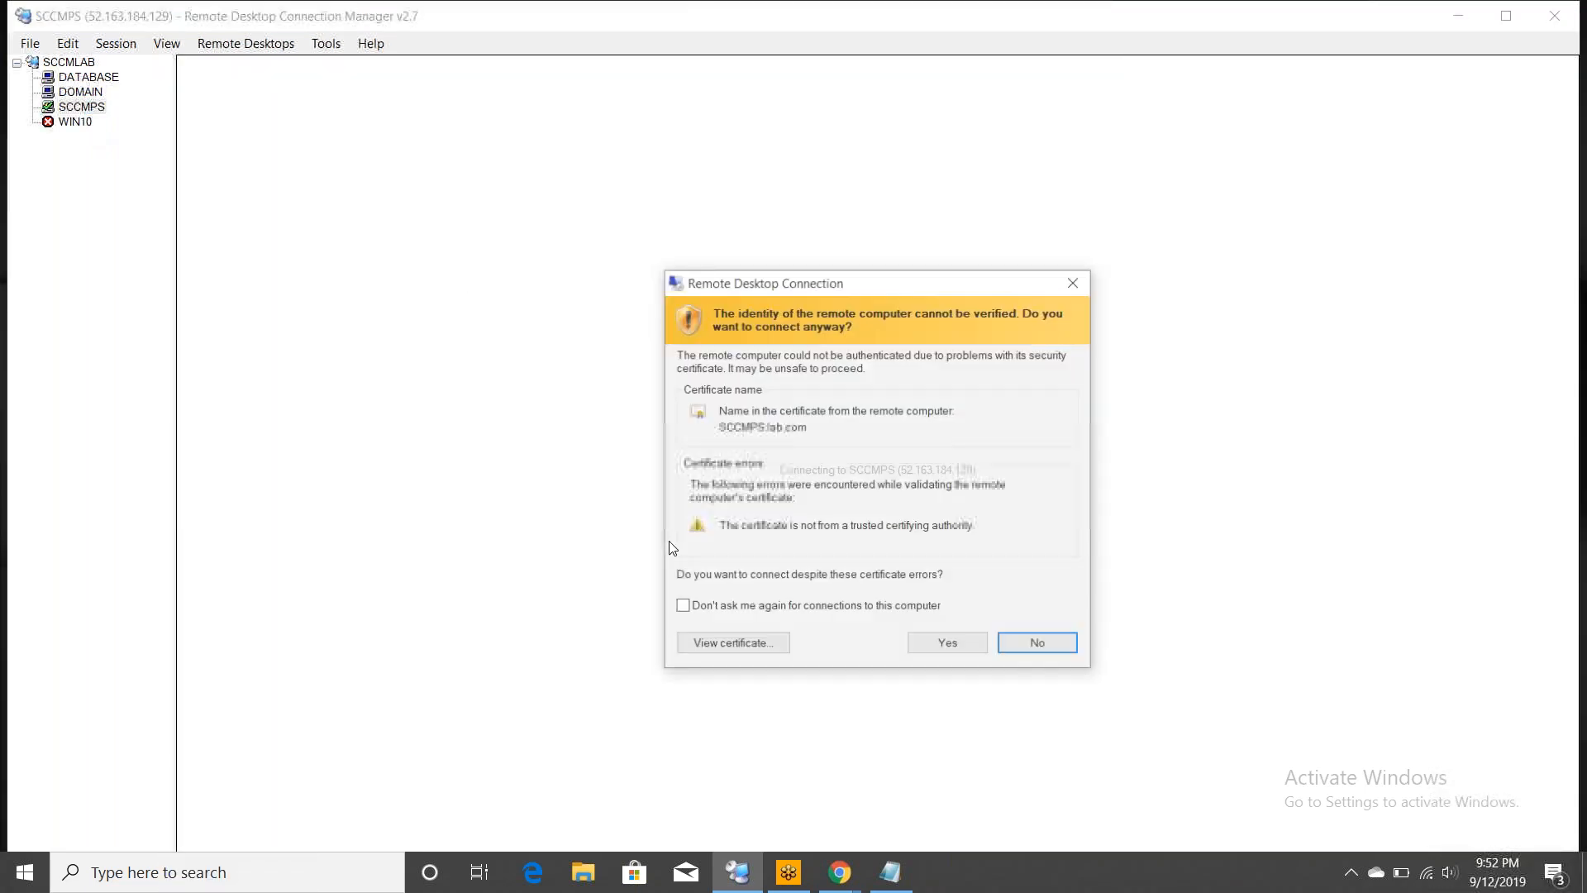
left_click(682, 605)
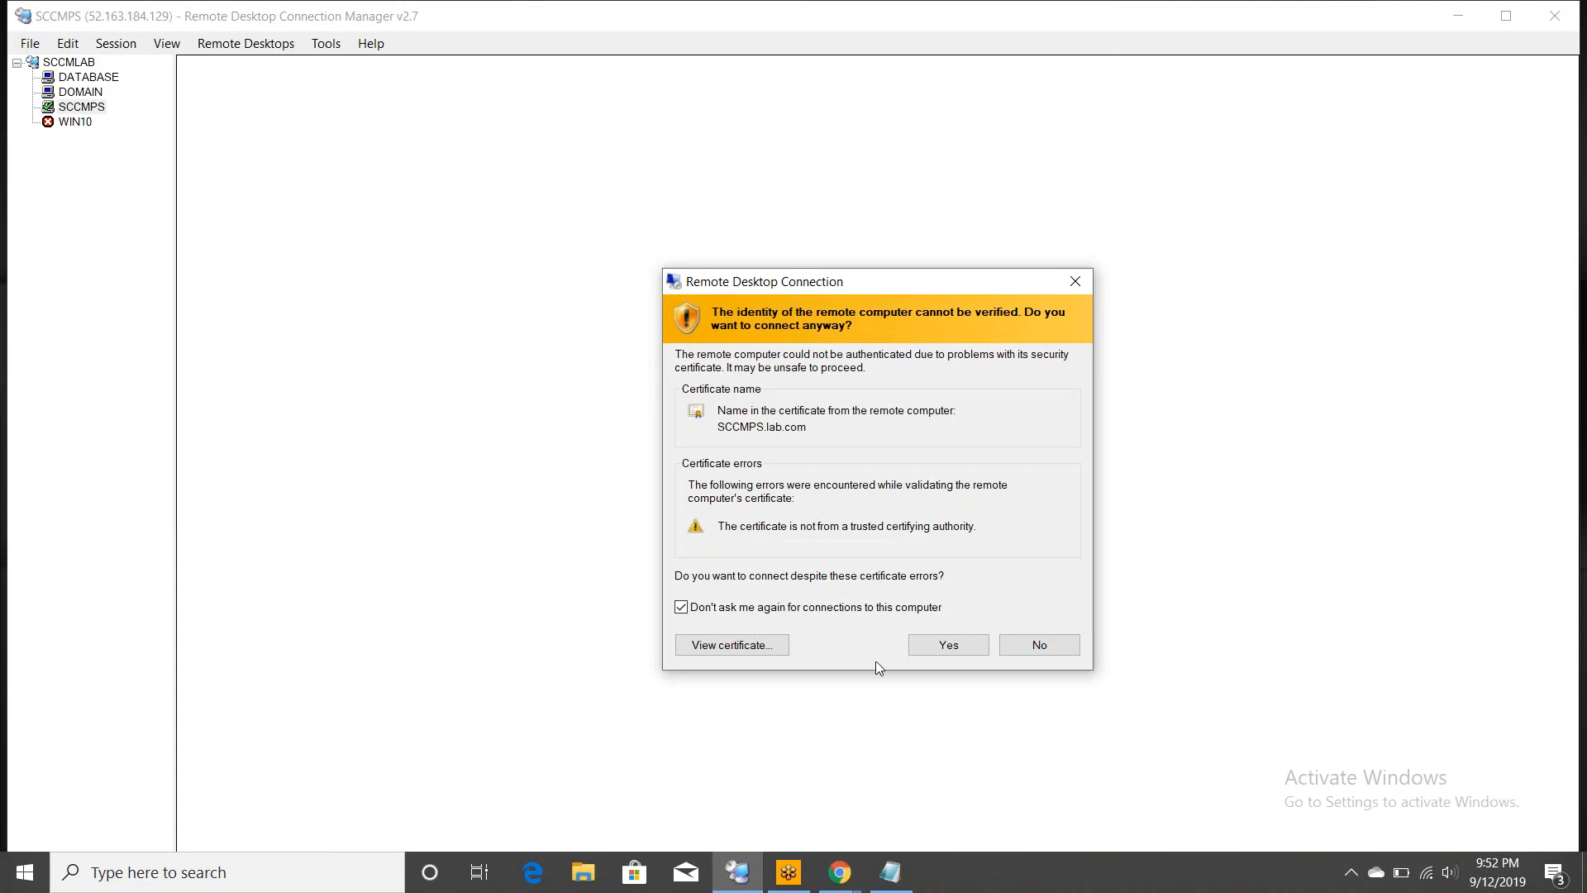
left_click(953, 643)
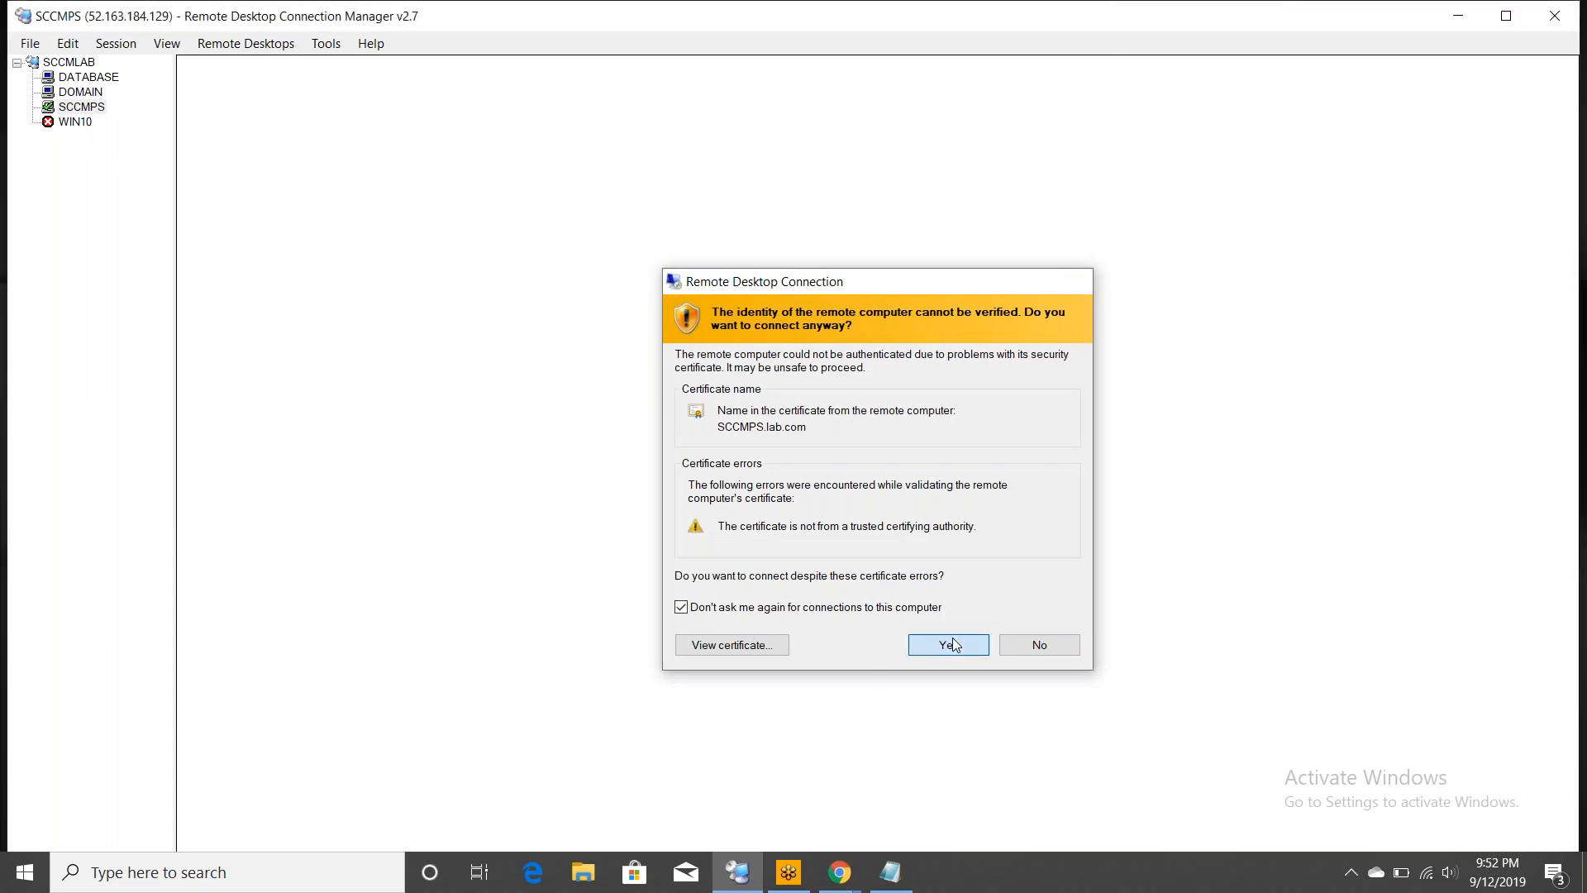
- Connect to WIN10, trusting its certificate, then view all four sessions under SCCMLAB
left_click(66, 123)
double_click(60, 124)
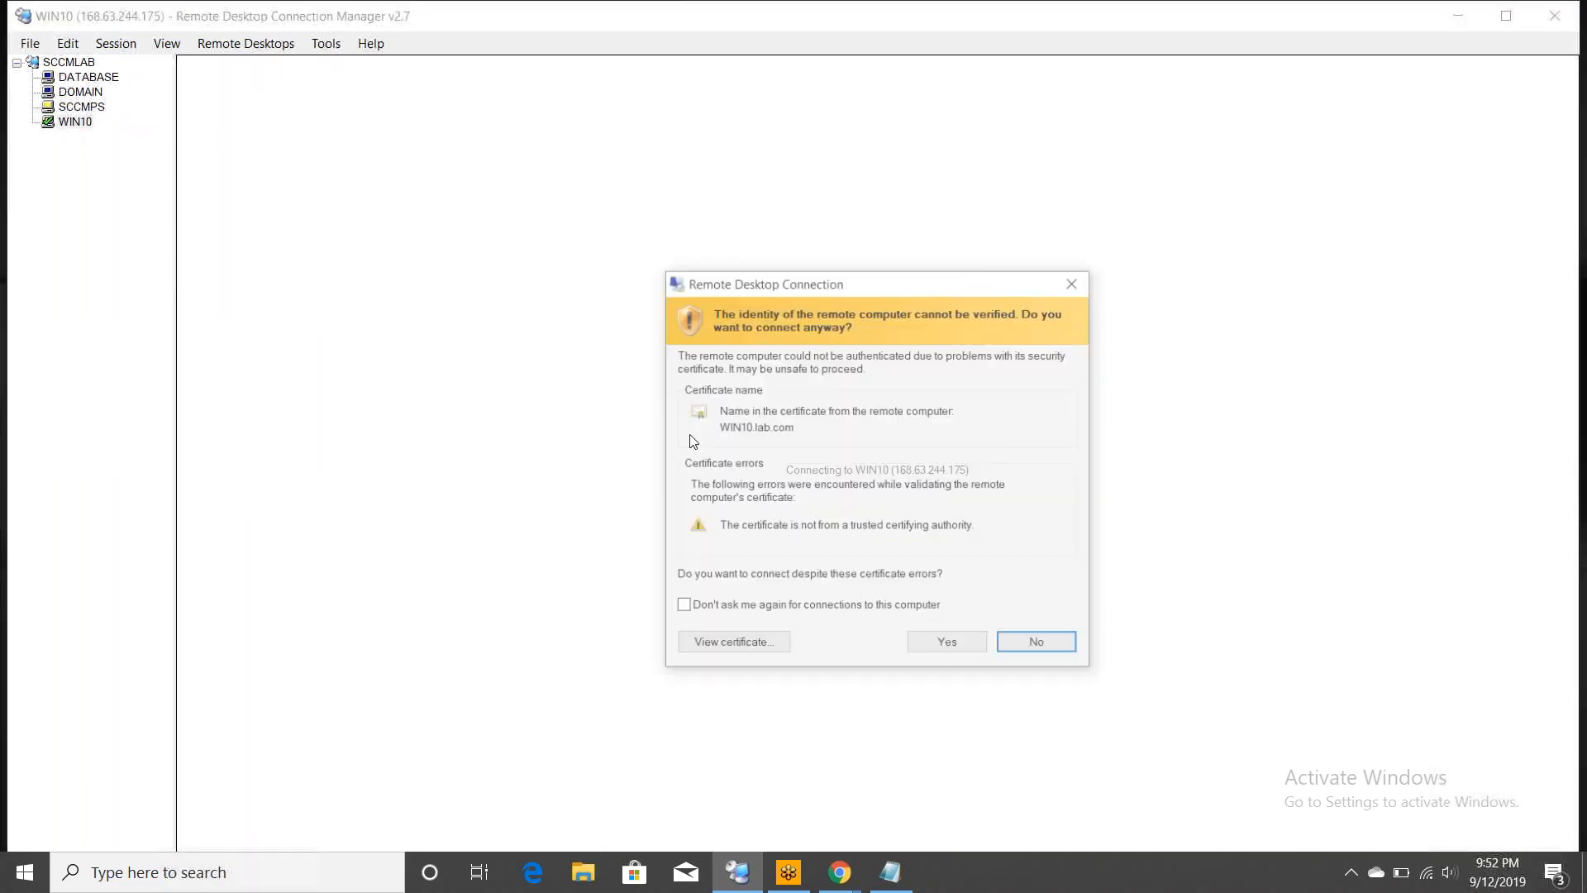
left_click(855, 612)
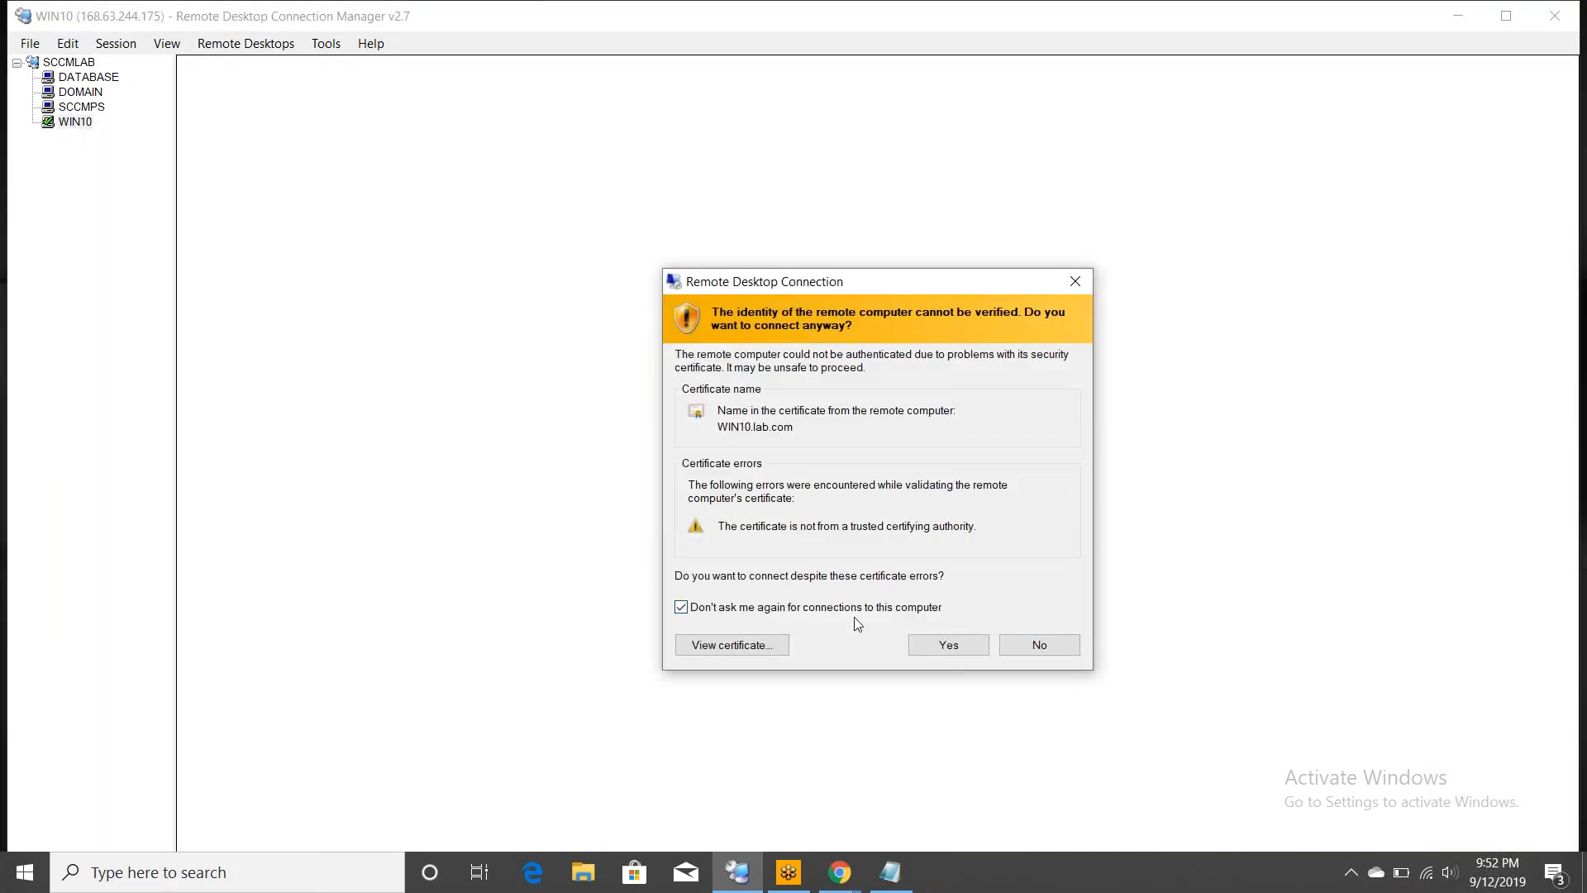
left_click(931, 638)
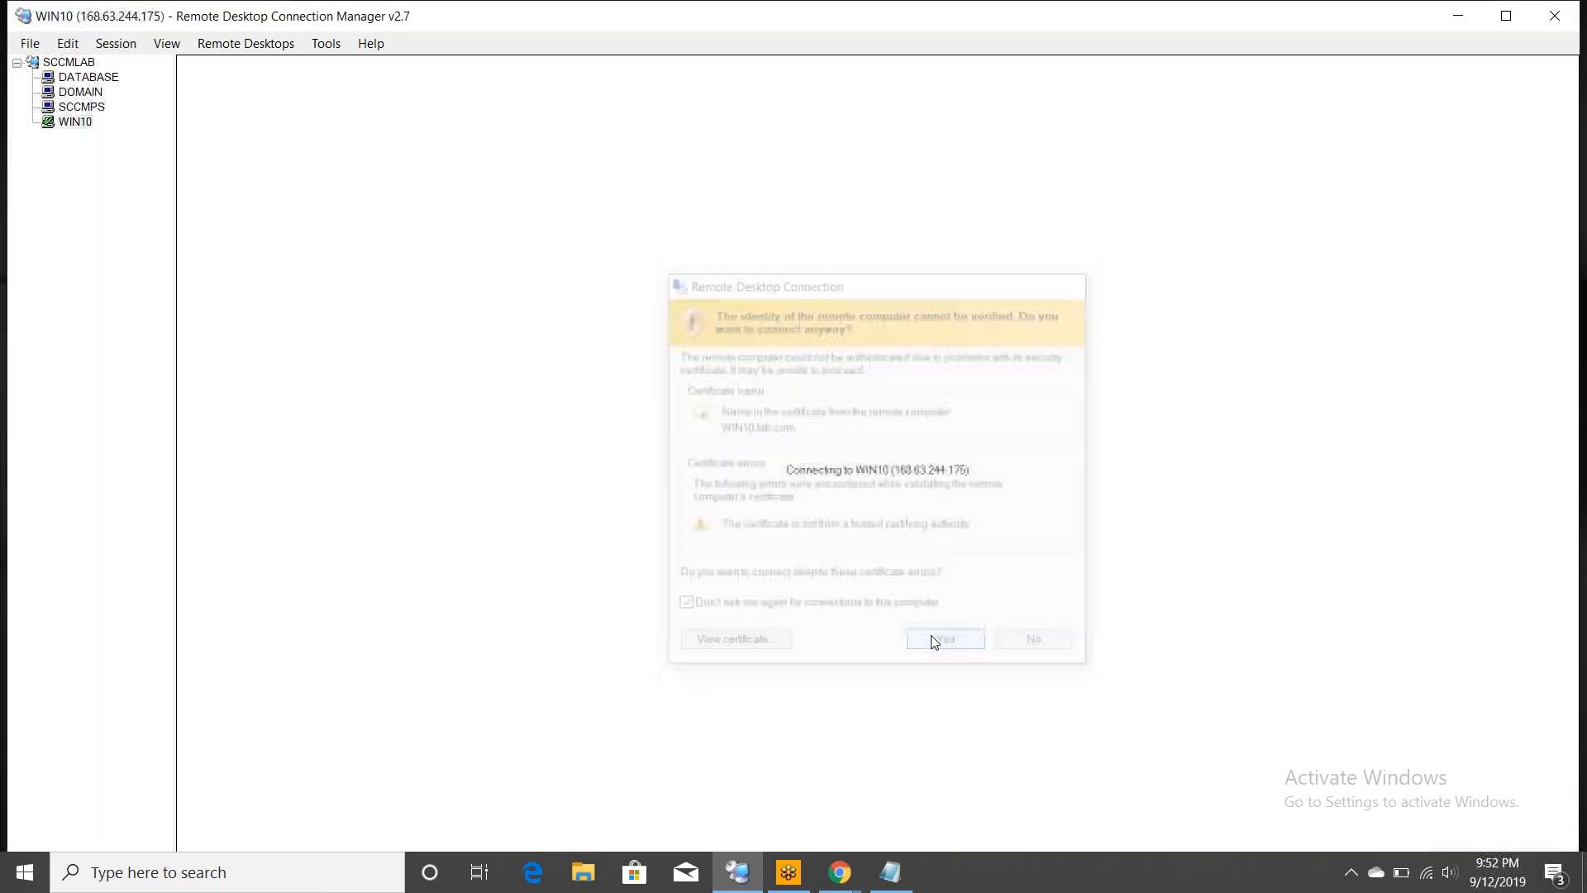
left_click(72, 81)
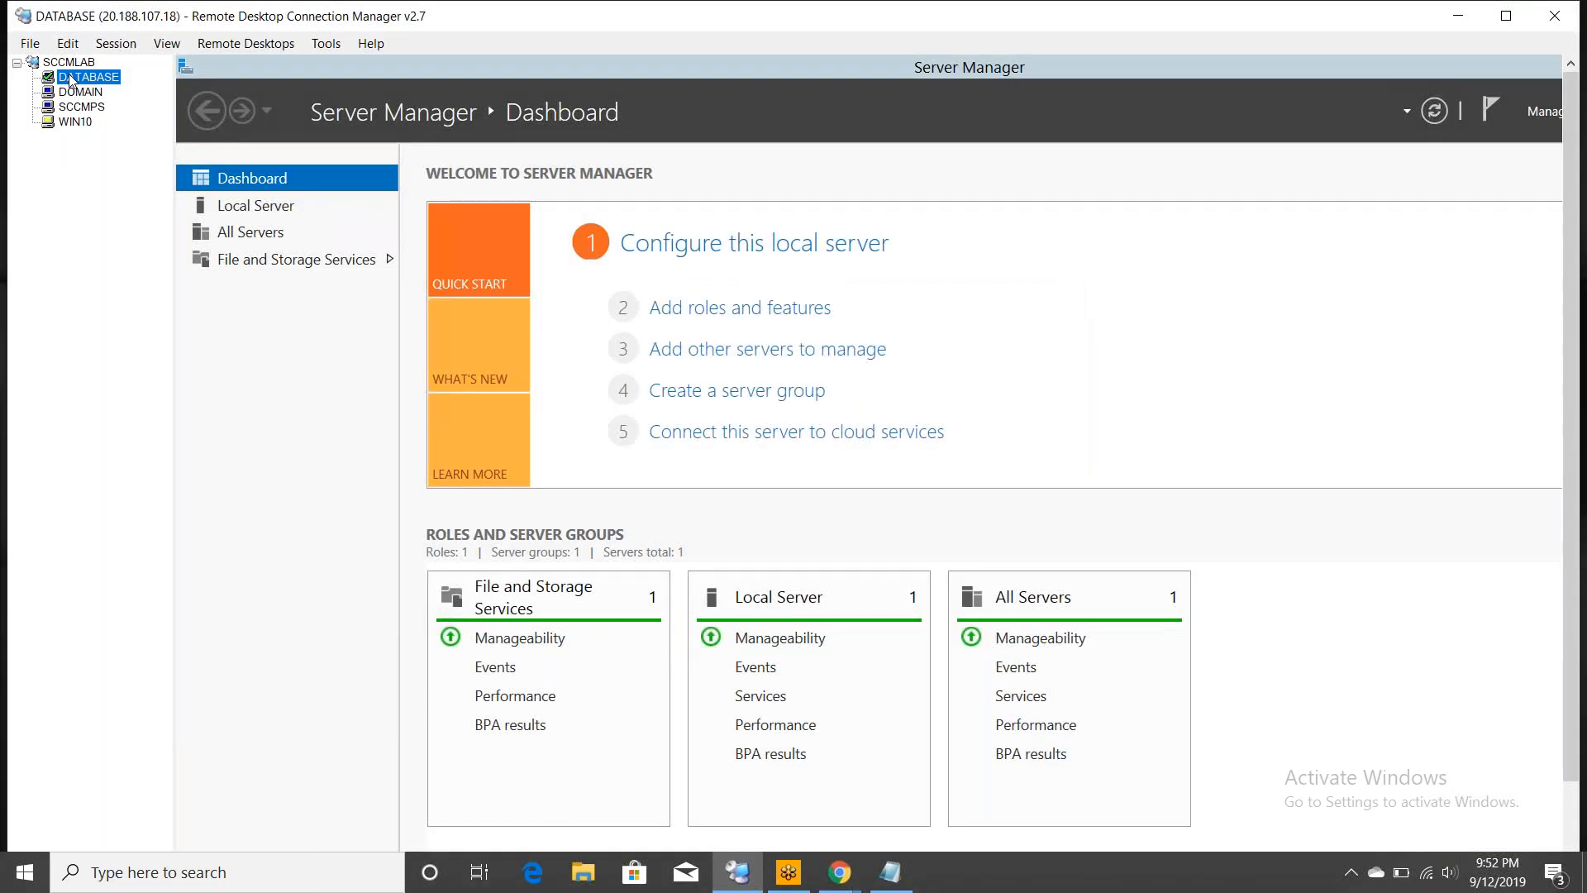
left_click(66, 63)
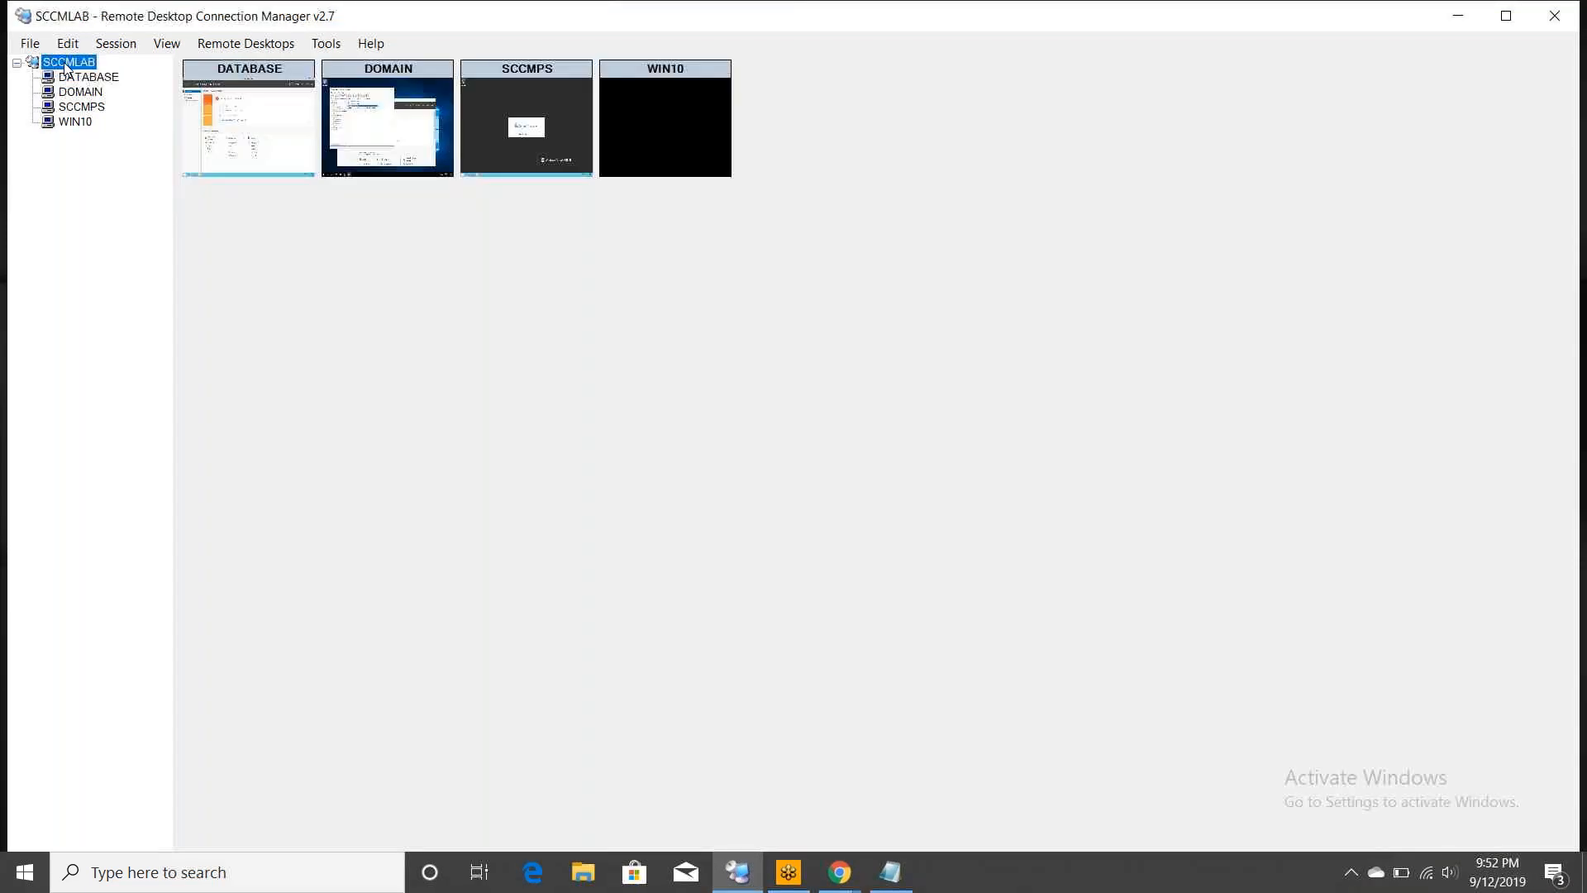
- Disconnect and reconnect all SCCMLAB servers, dismiss the failed logon, and view DOMAIN's disconnected session
right_click(66, 66)
left_click(99, 137)
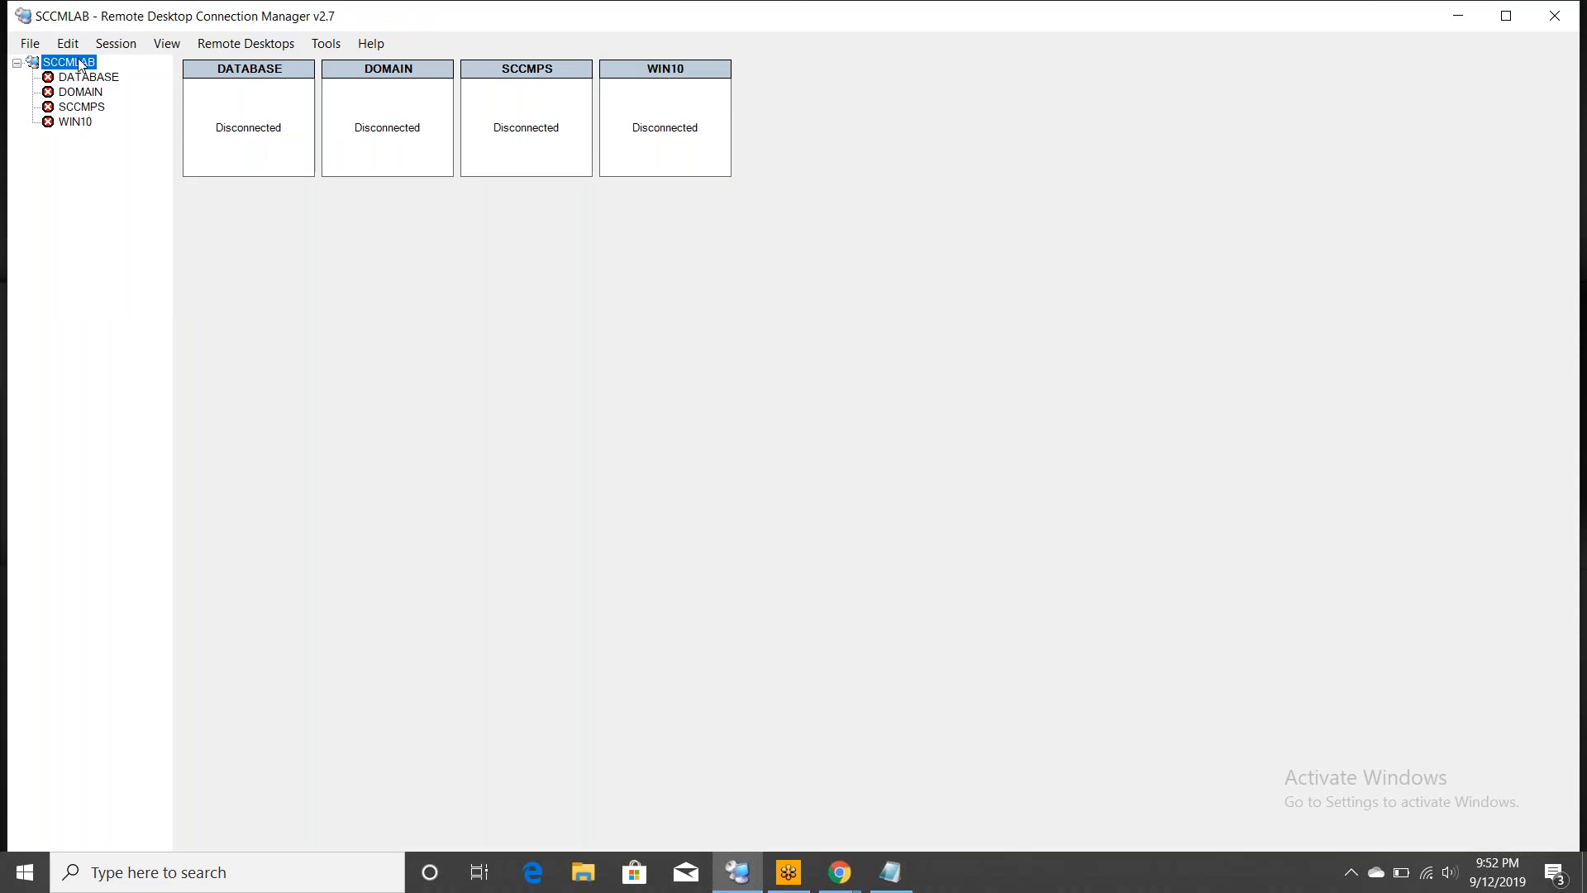
right_click(80, 66)
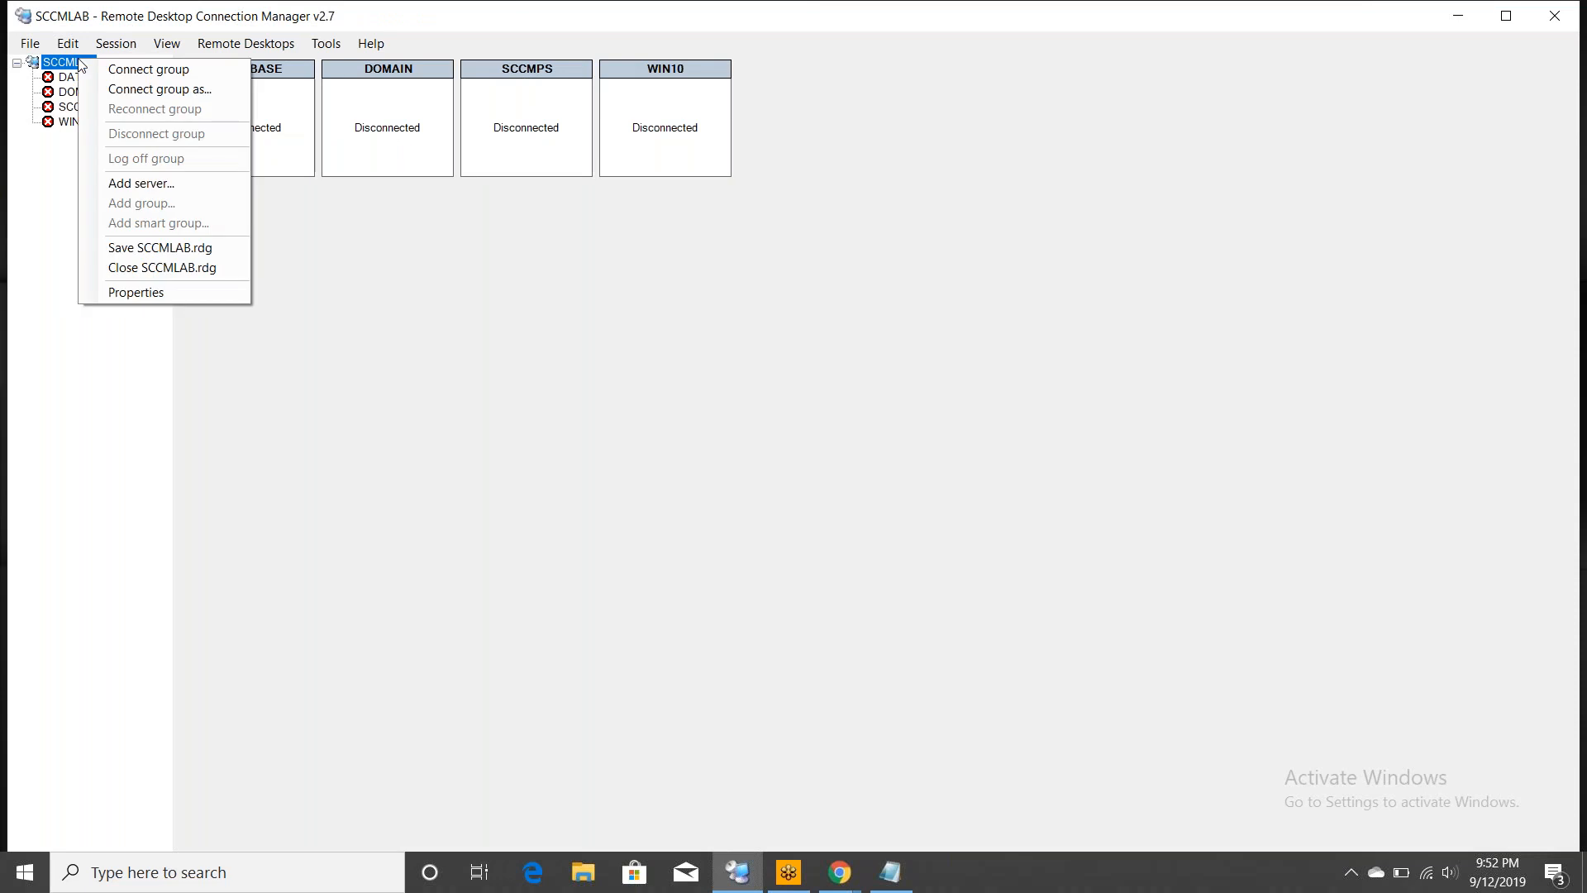
left_click(148, 74)
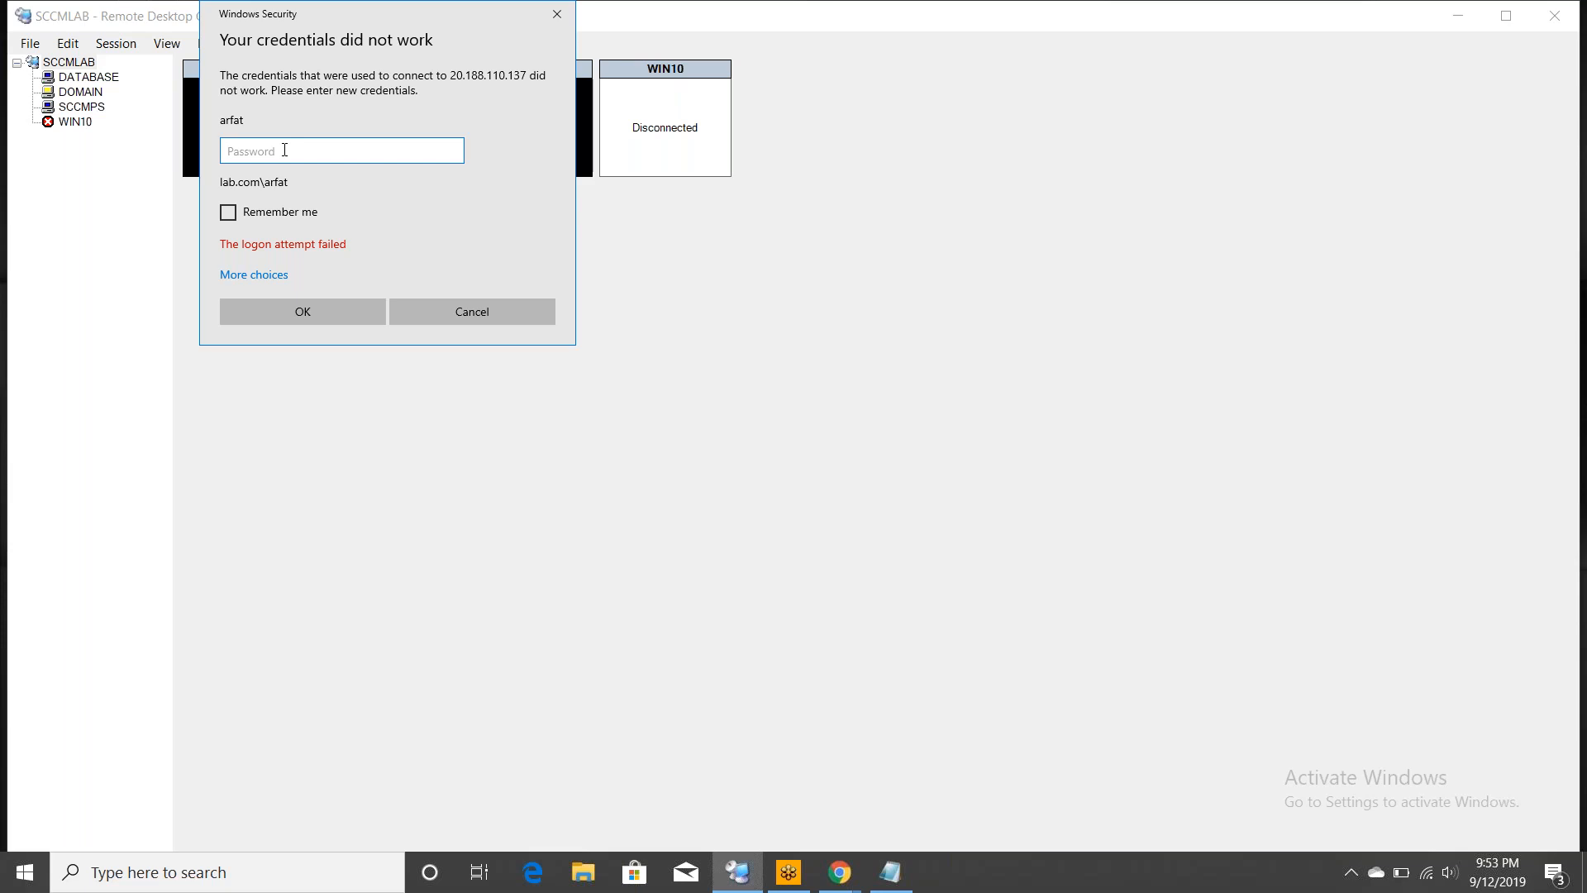
left_click(443, 310)
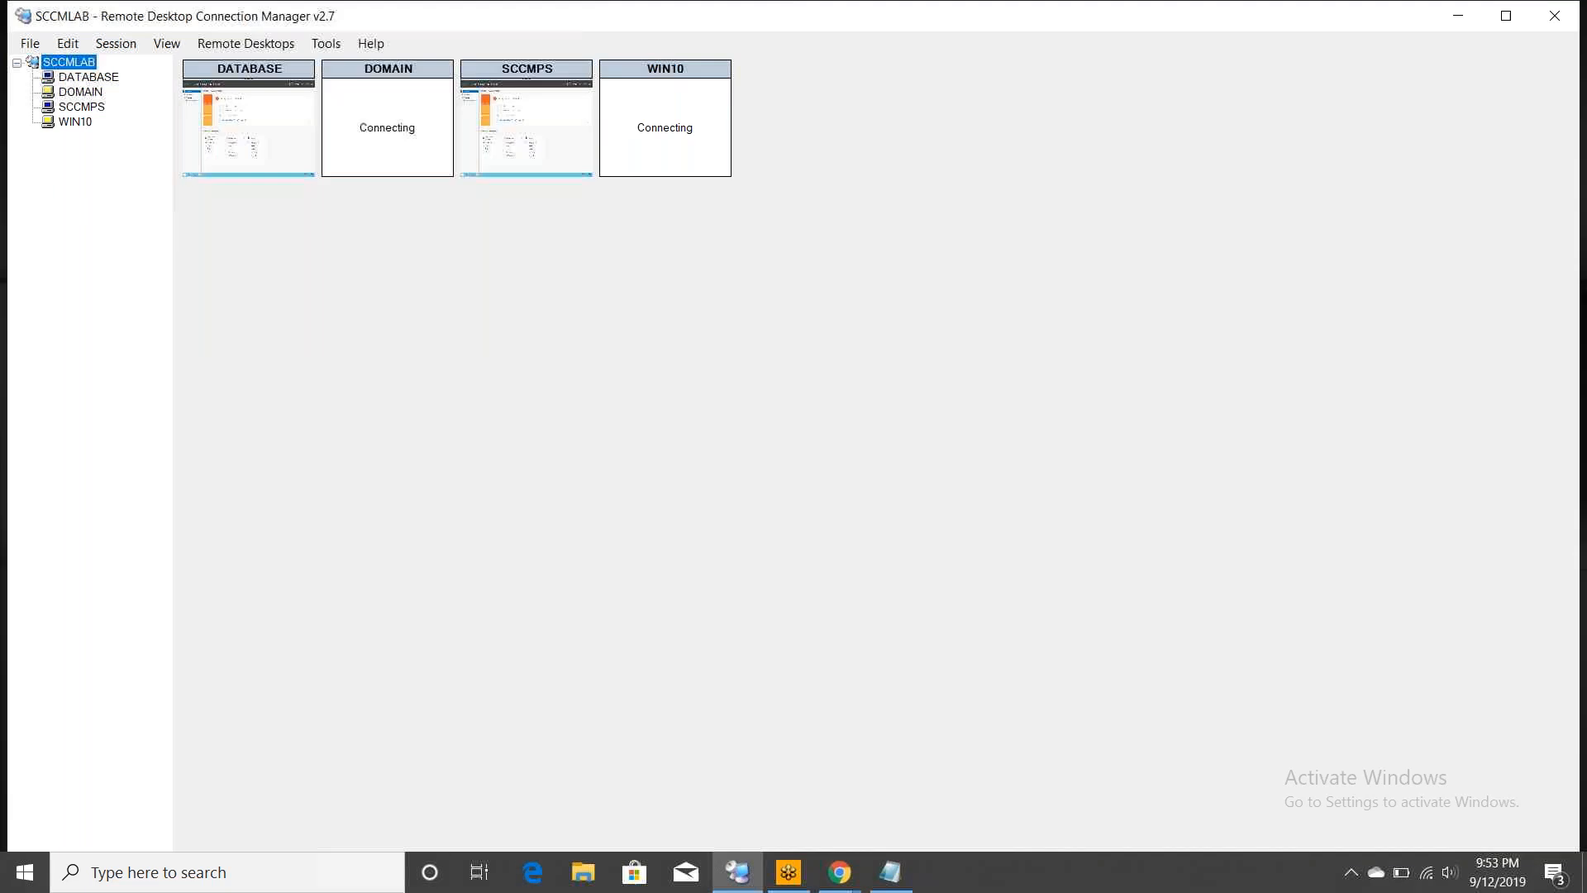
left_click(76, 91)
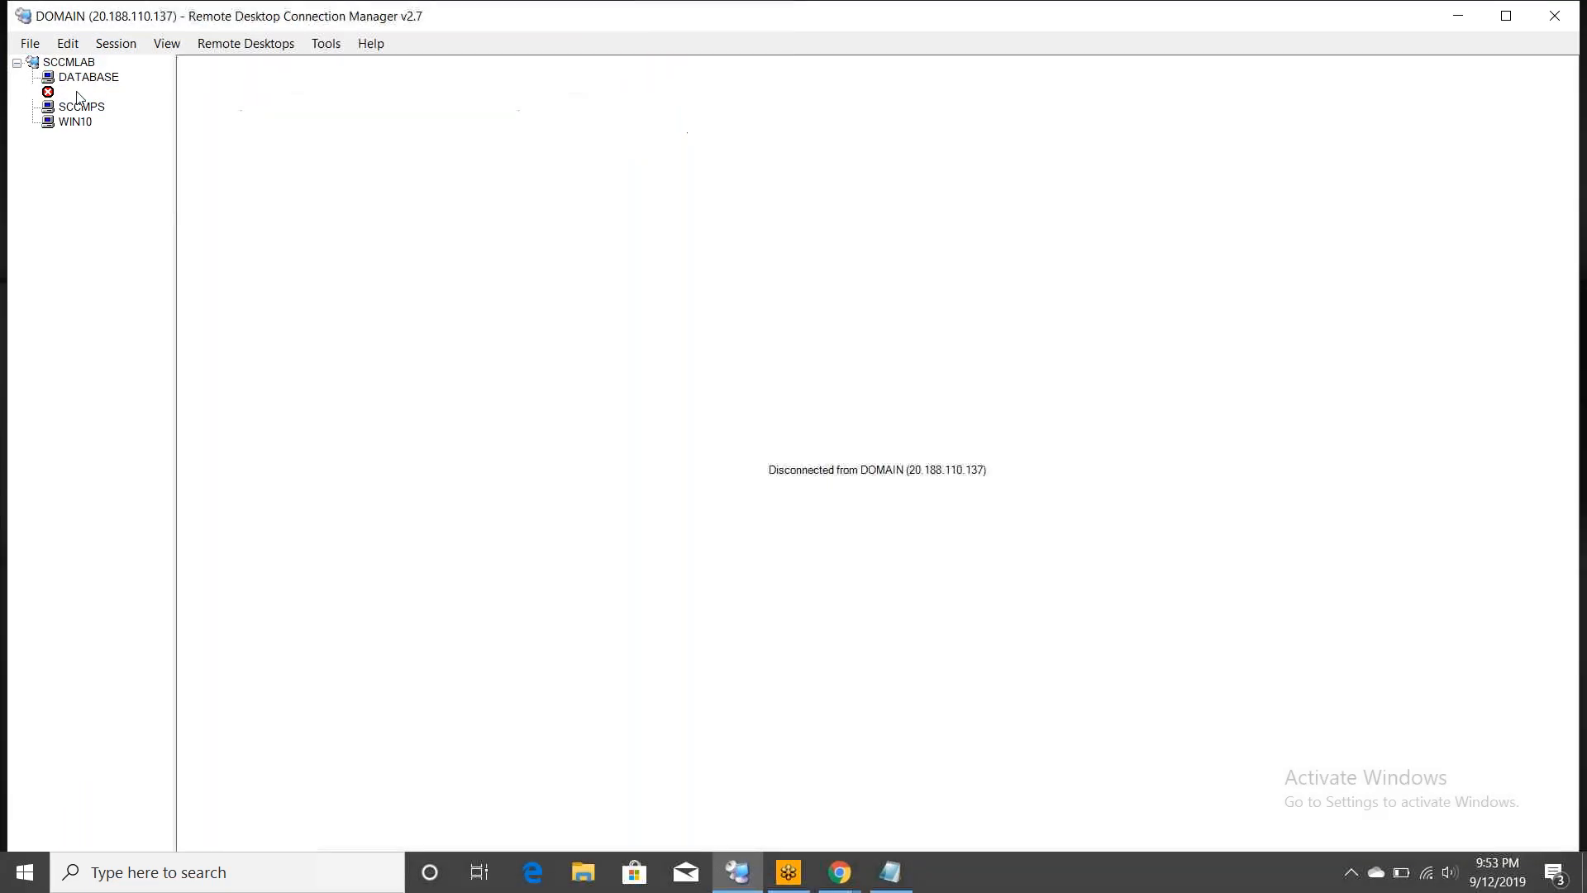
- Replace the stored logon password in the DOMAIN server's credentials and confirm
right_click(76, 91)
left_click(54, 124)
right_click(54, 125)
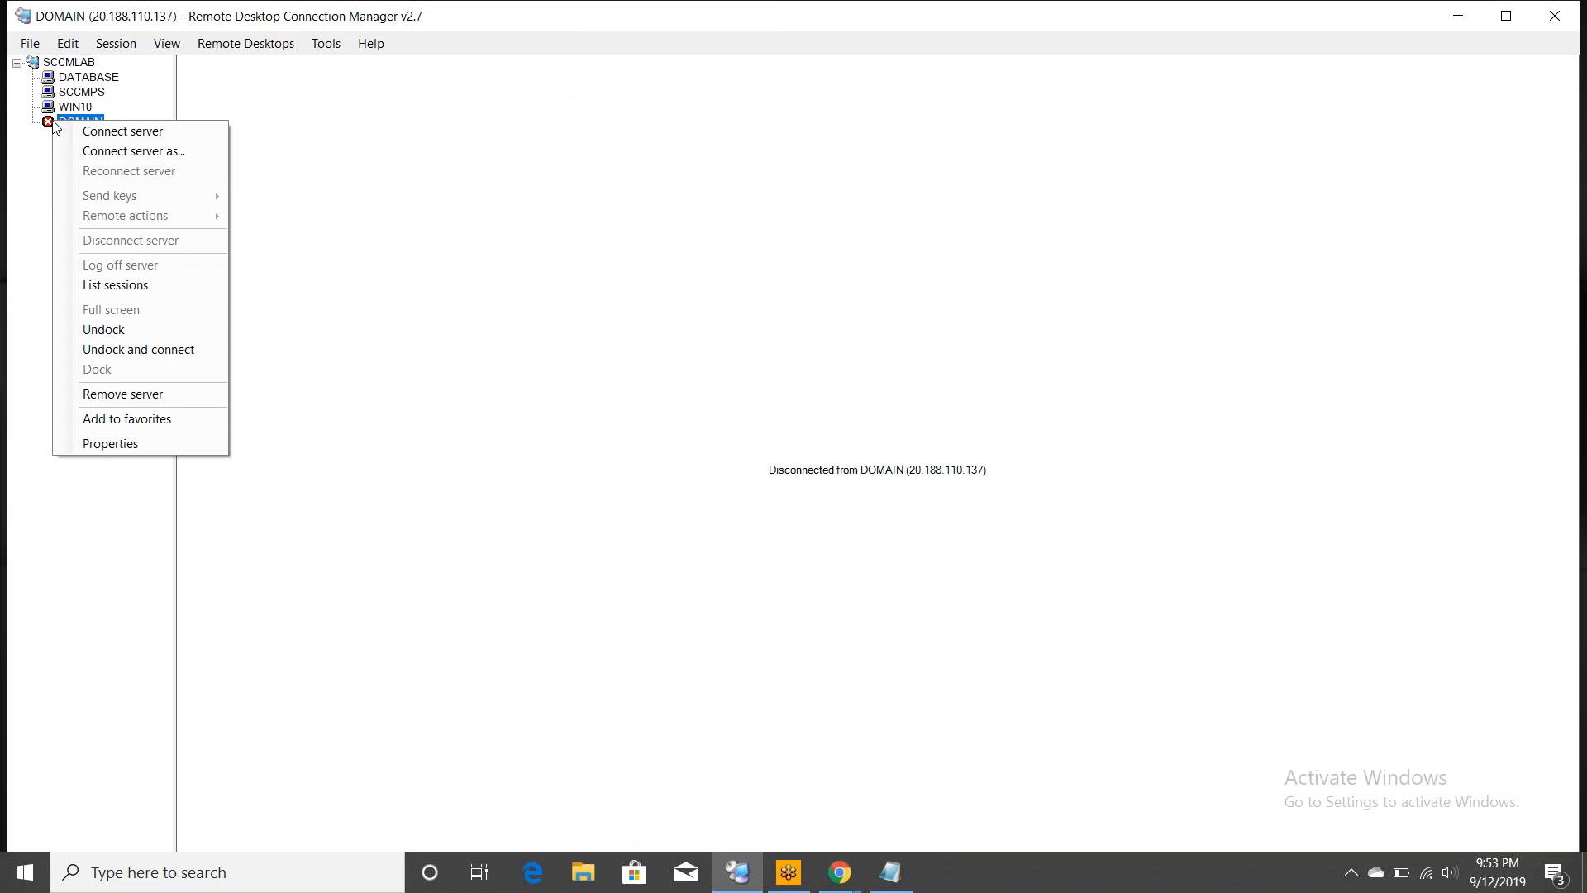
left_click(142, 443)
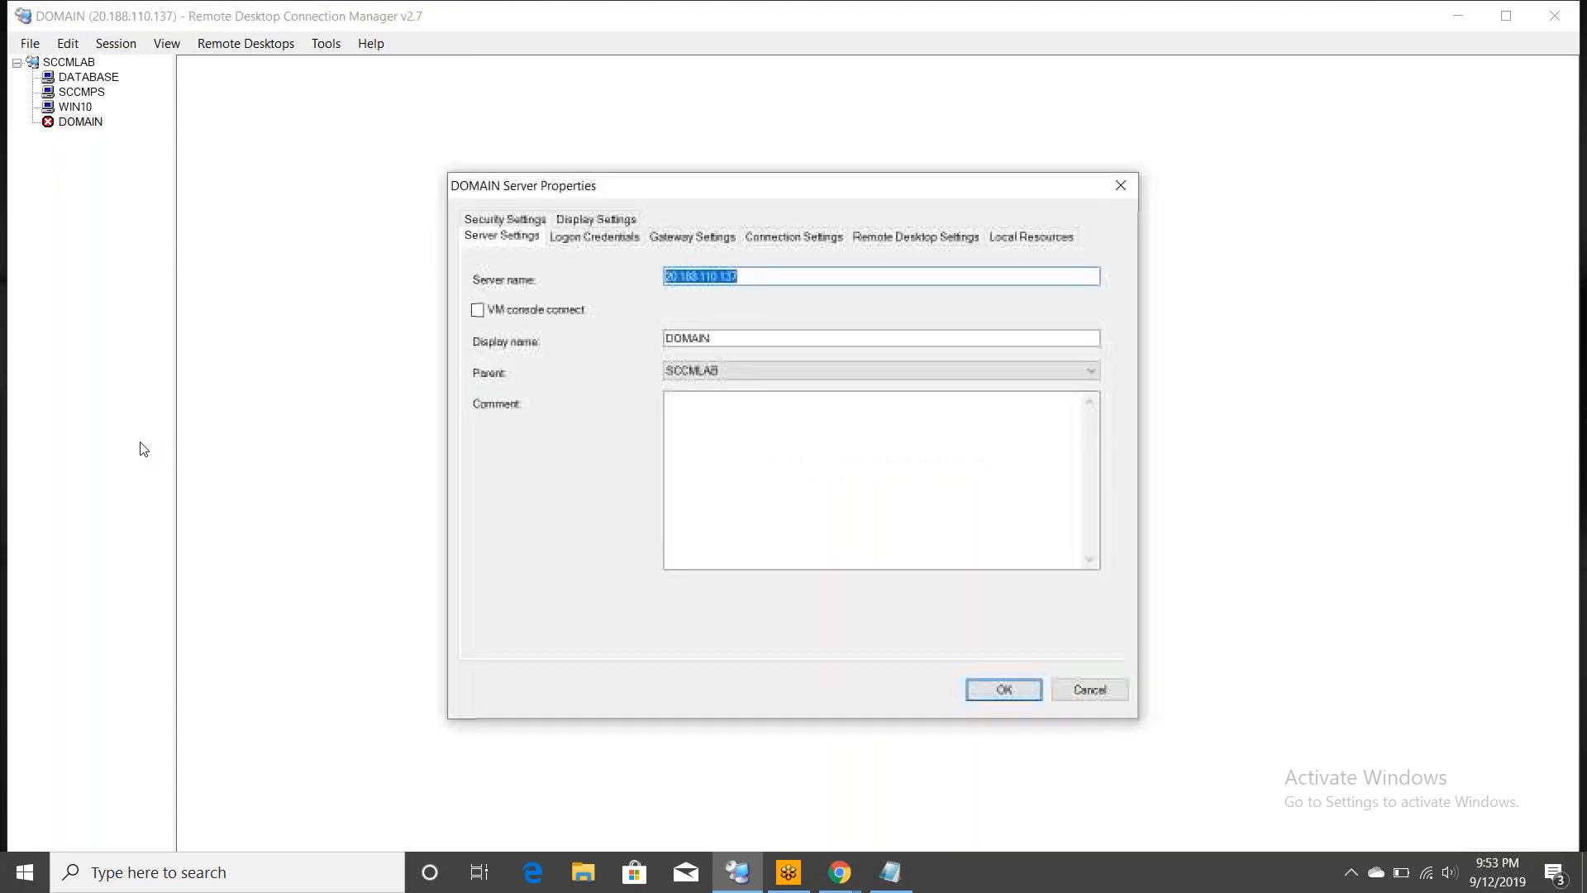
left_click(594, 238)
left_click(751, 401)
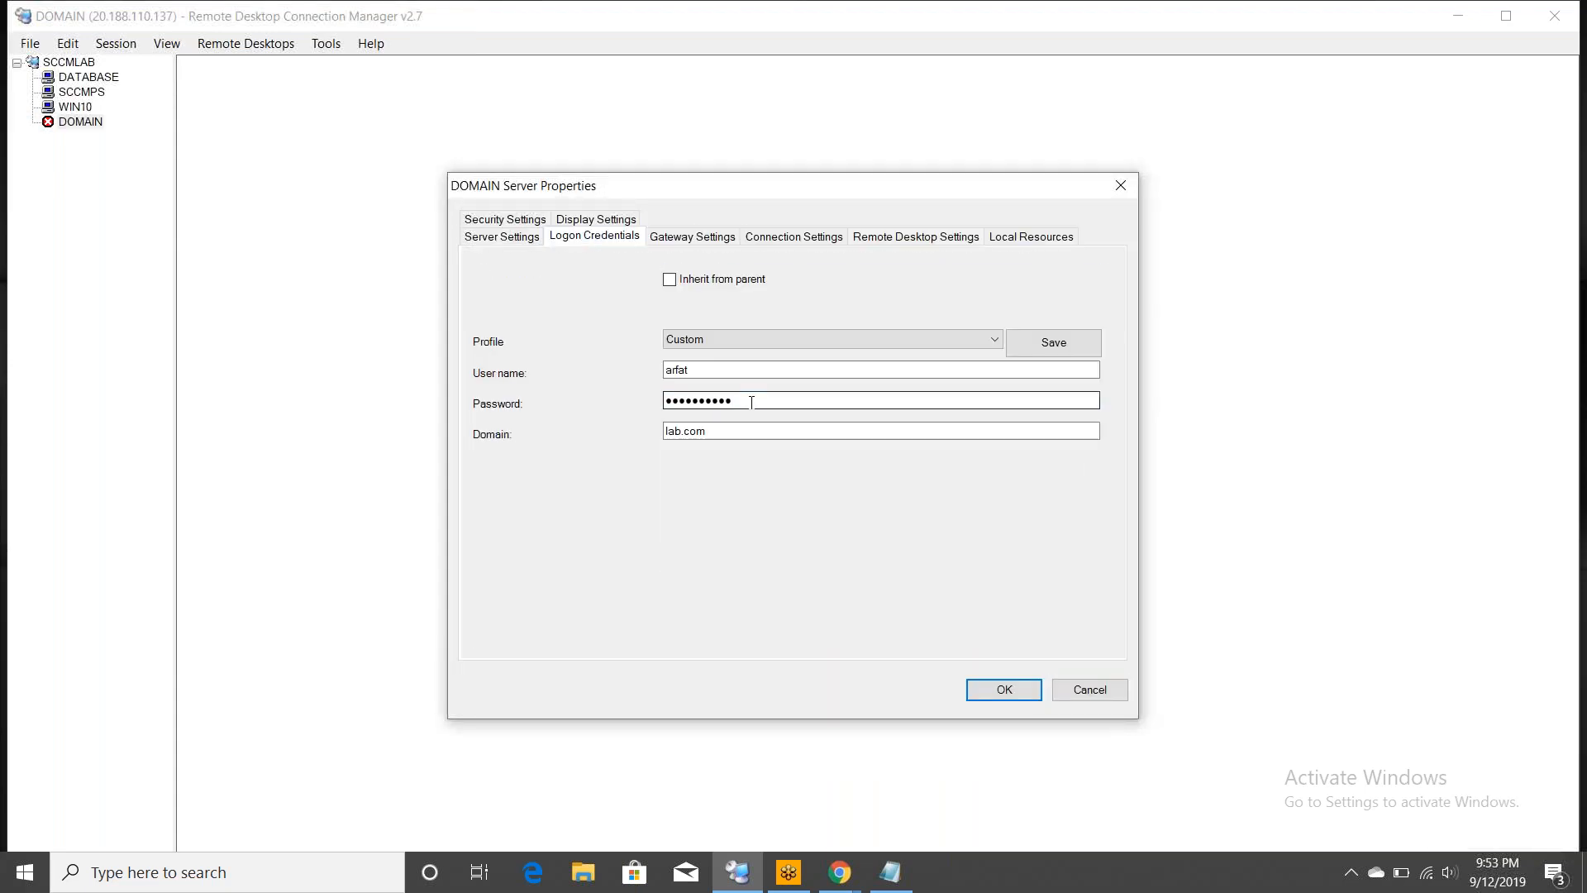
key("BackSpace")
key("BackSpace")
key("BackSpace")
key("BackSpace")
key("BackSpace")
key("BackSpace")
key("BackSpace")
key("BackSpace")
key("BackSpace")
key("BackSpace")
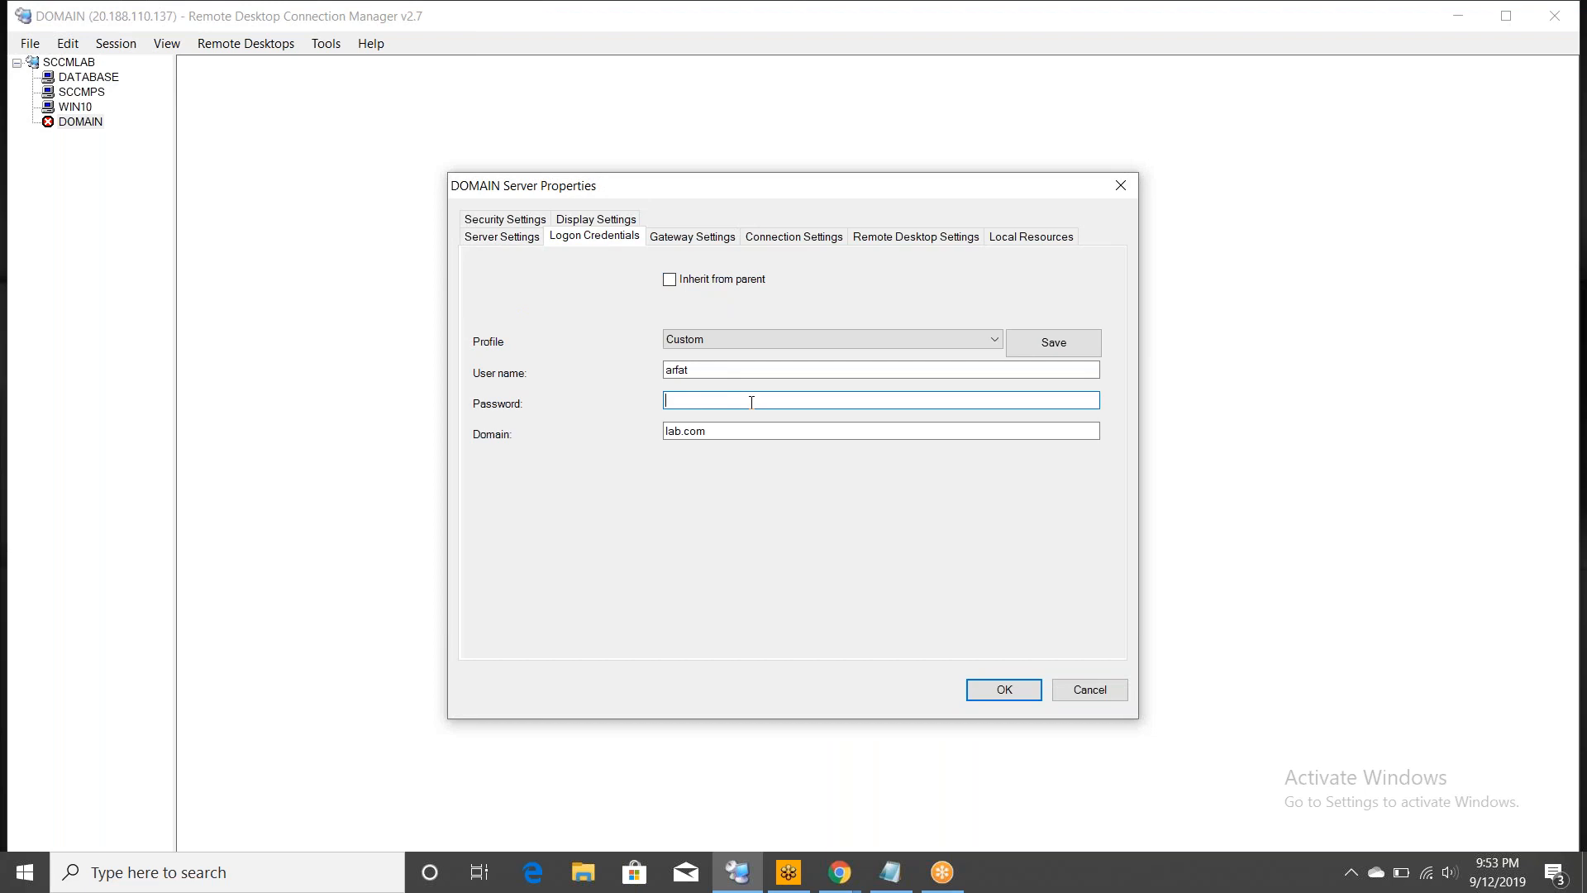
type("•••••••••••••••")
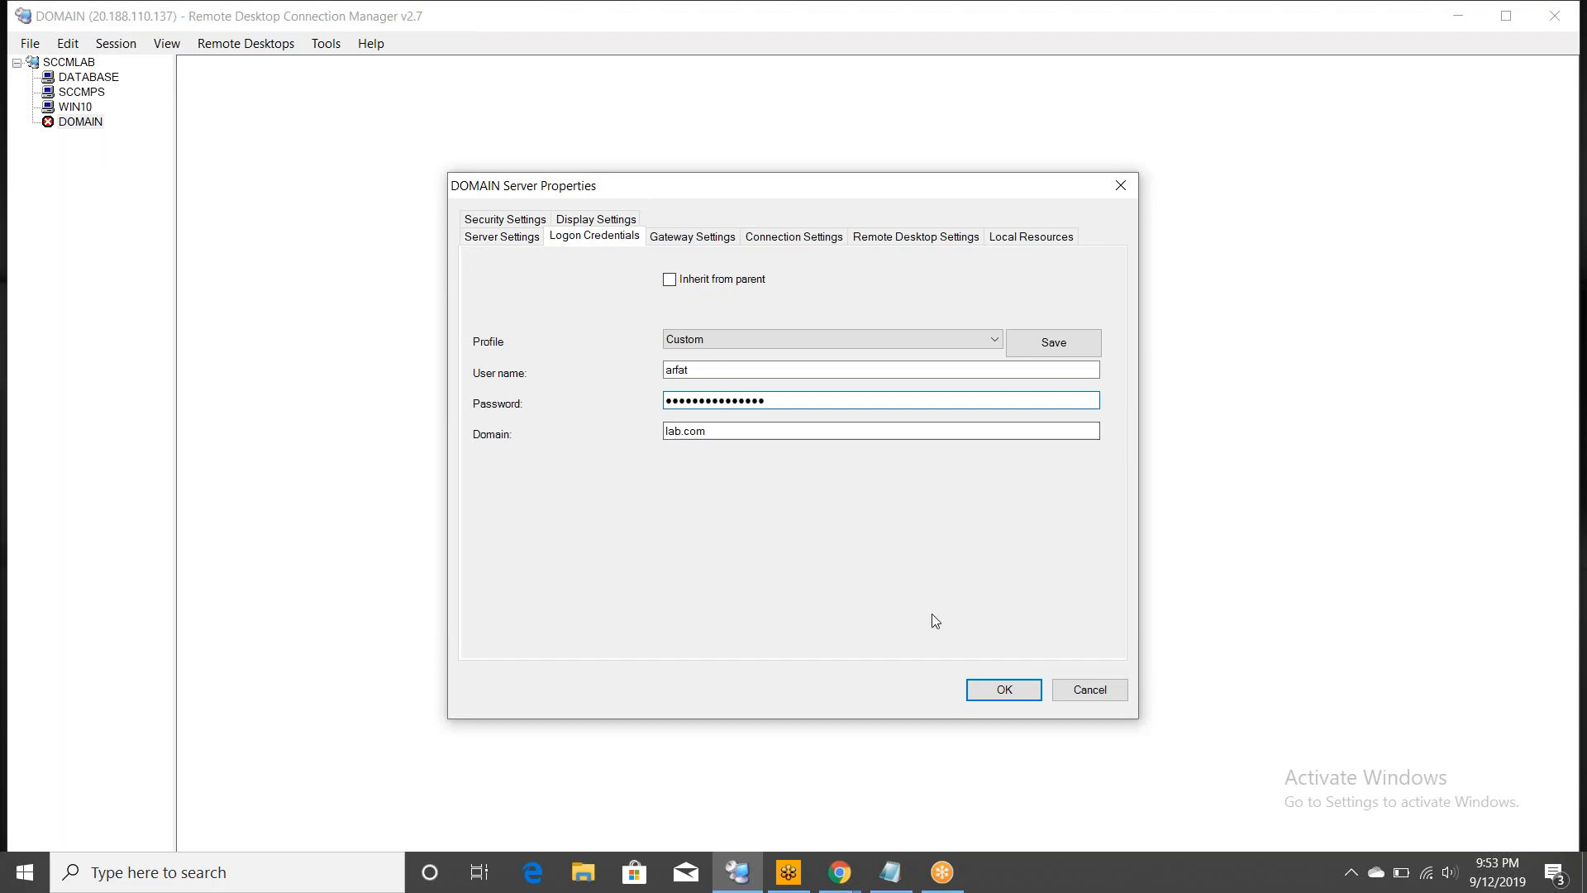
left_click(1005, 689)
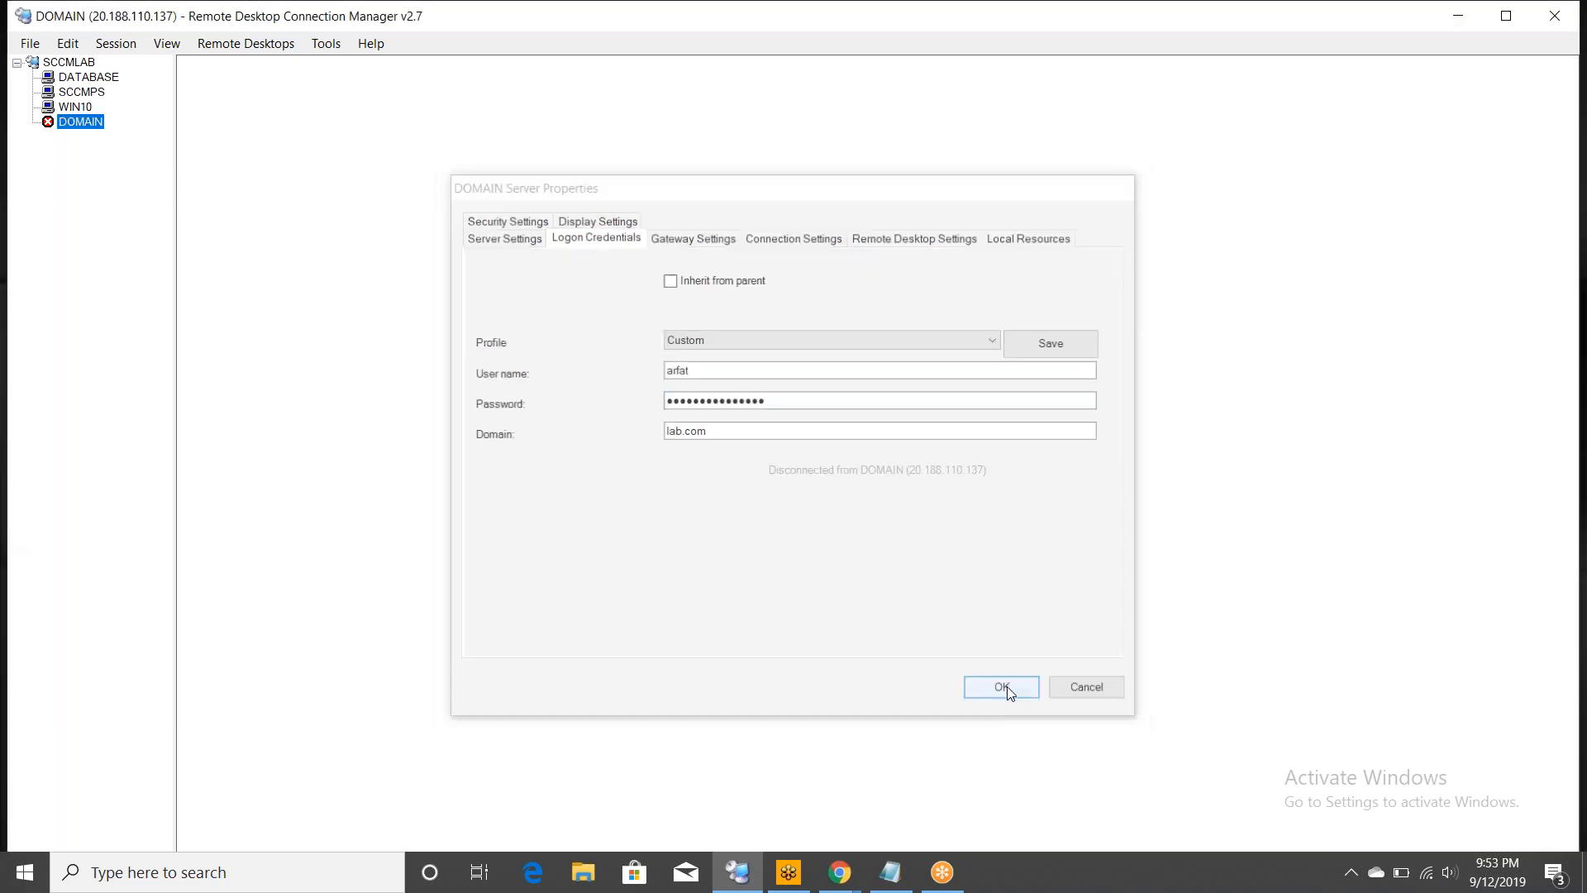
- Save the SCCMLAB connection file and reconnect to DOMAIN
left_click(29, 43)
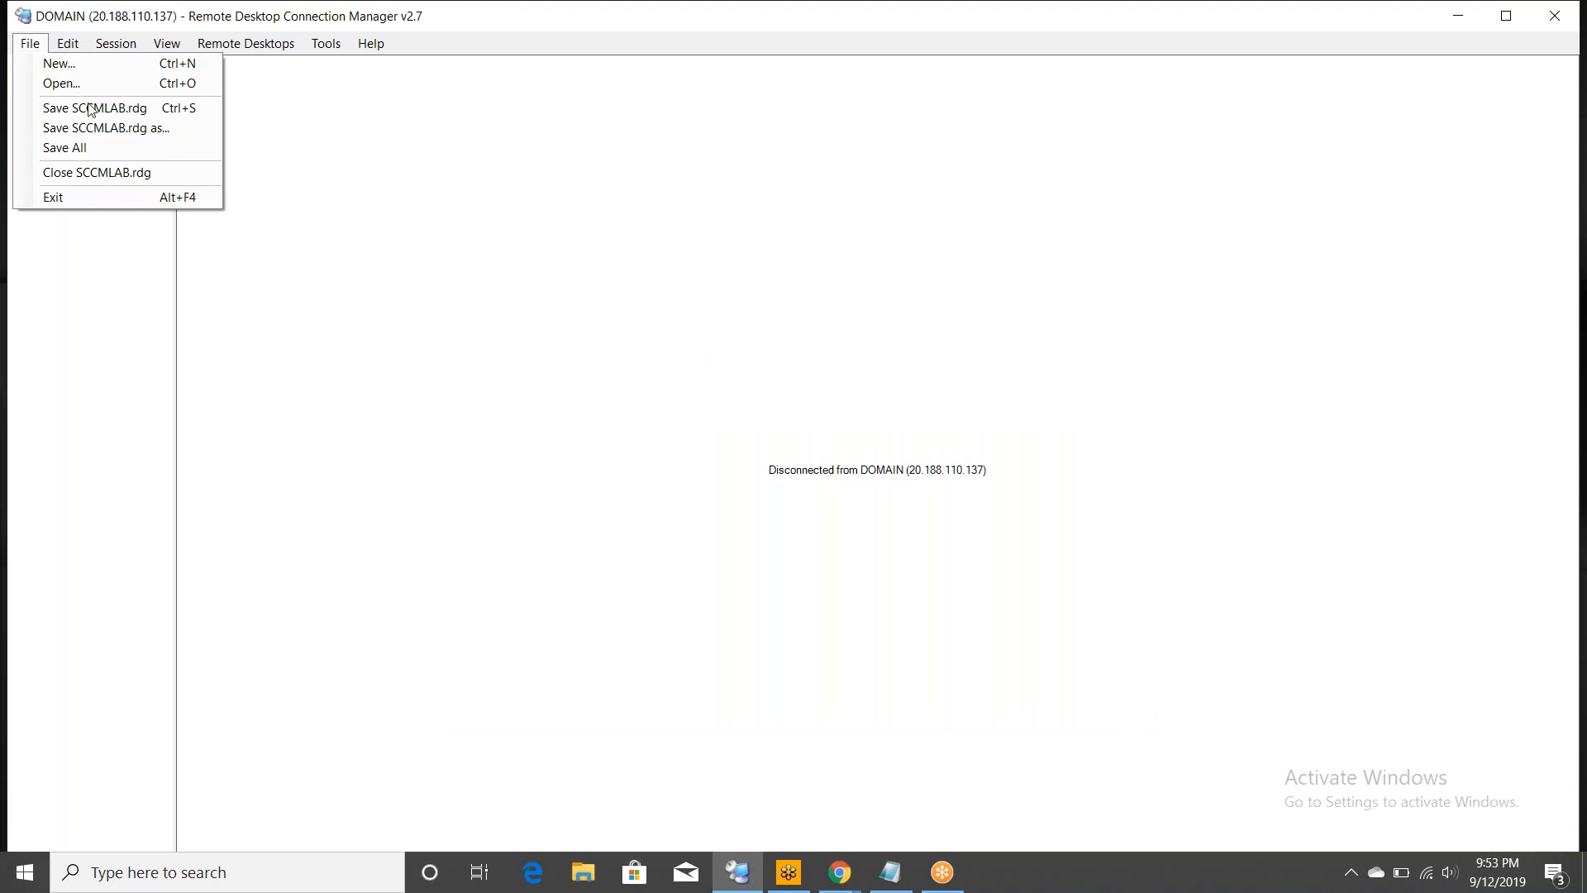
left_click(99, 109)
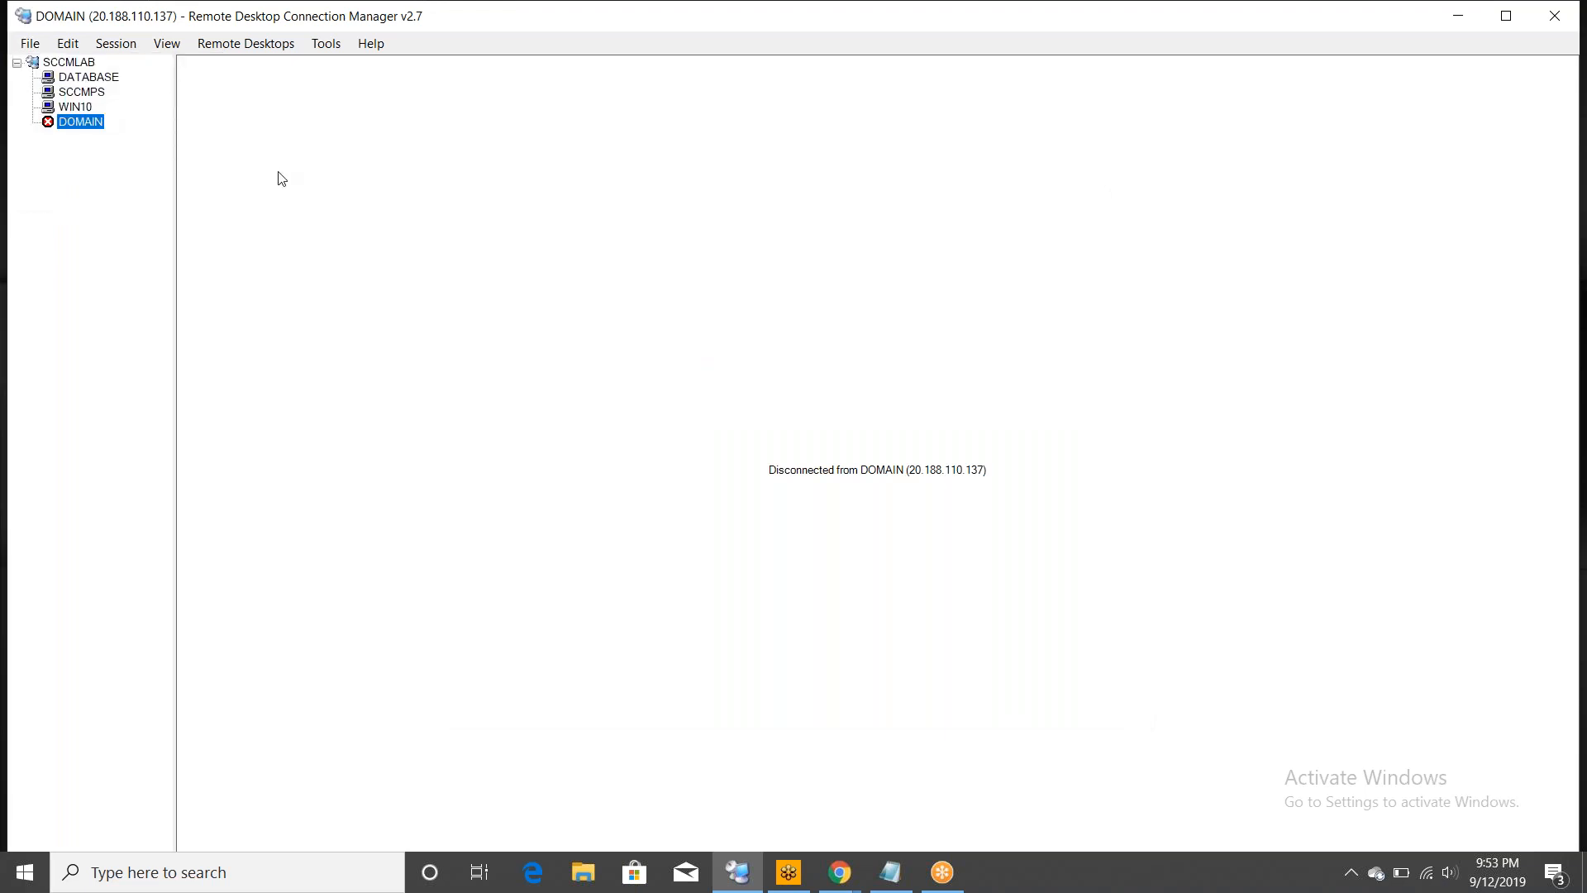
double_click(83, 122)
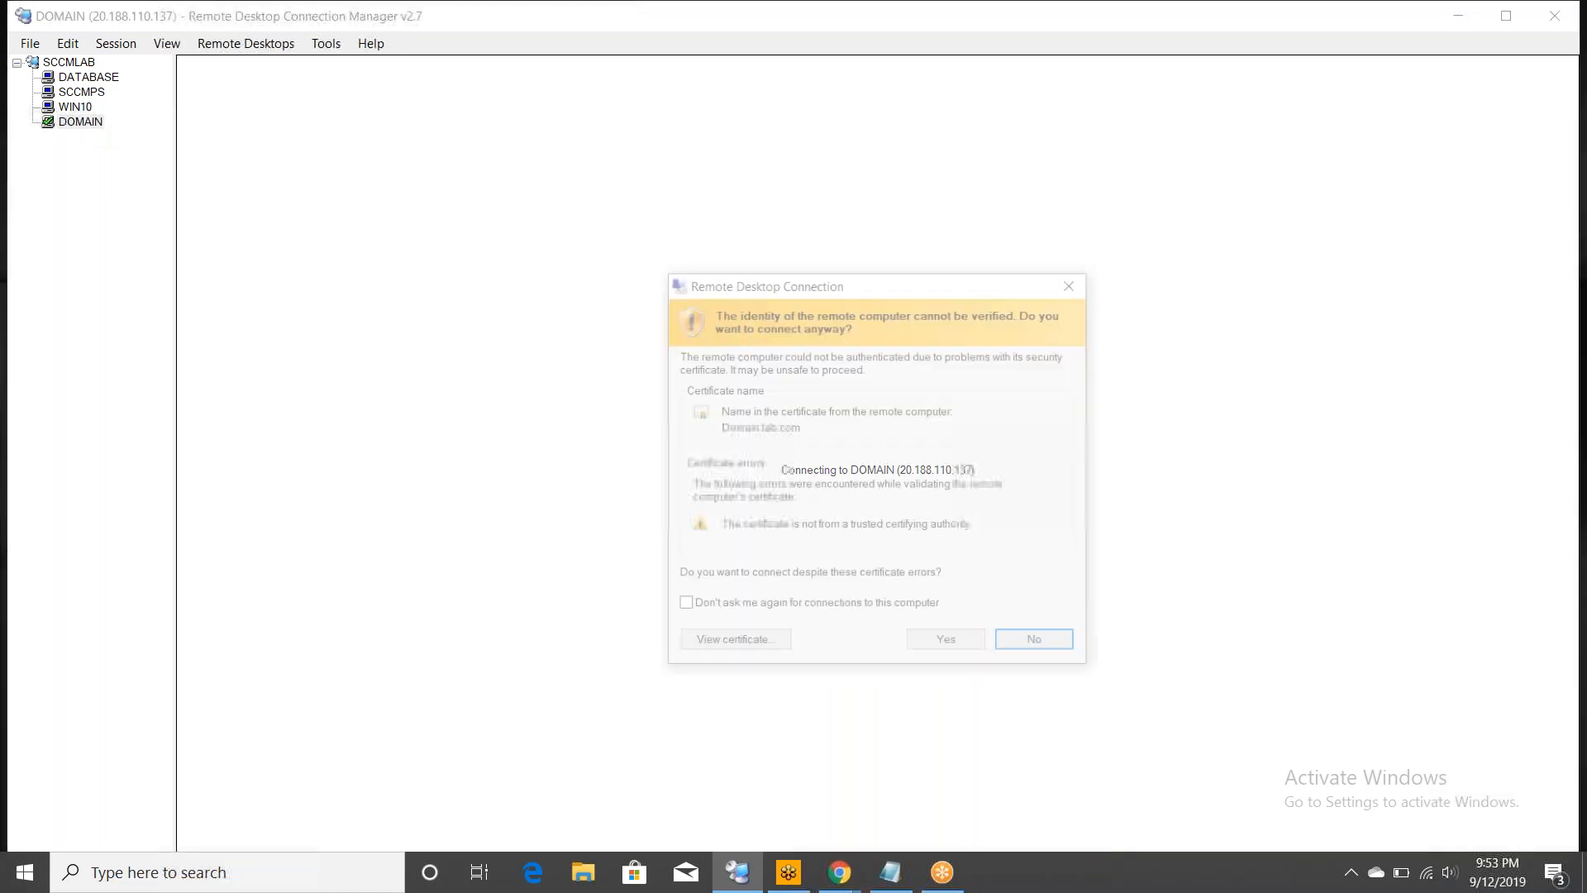
- Accept DOMAIN's certificate, then check the SCCMPS, WIN10 and DATABASE sessions are signed in
left_click(935, 639)
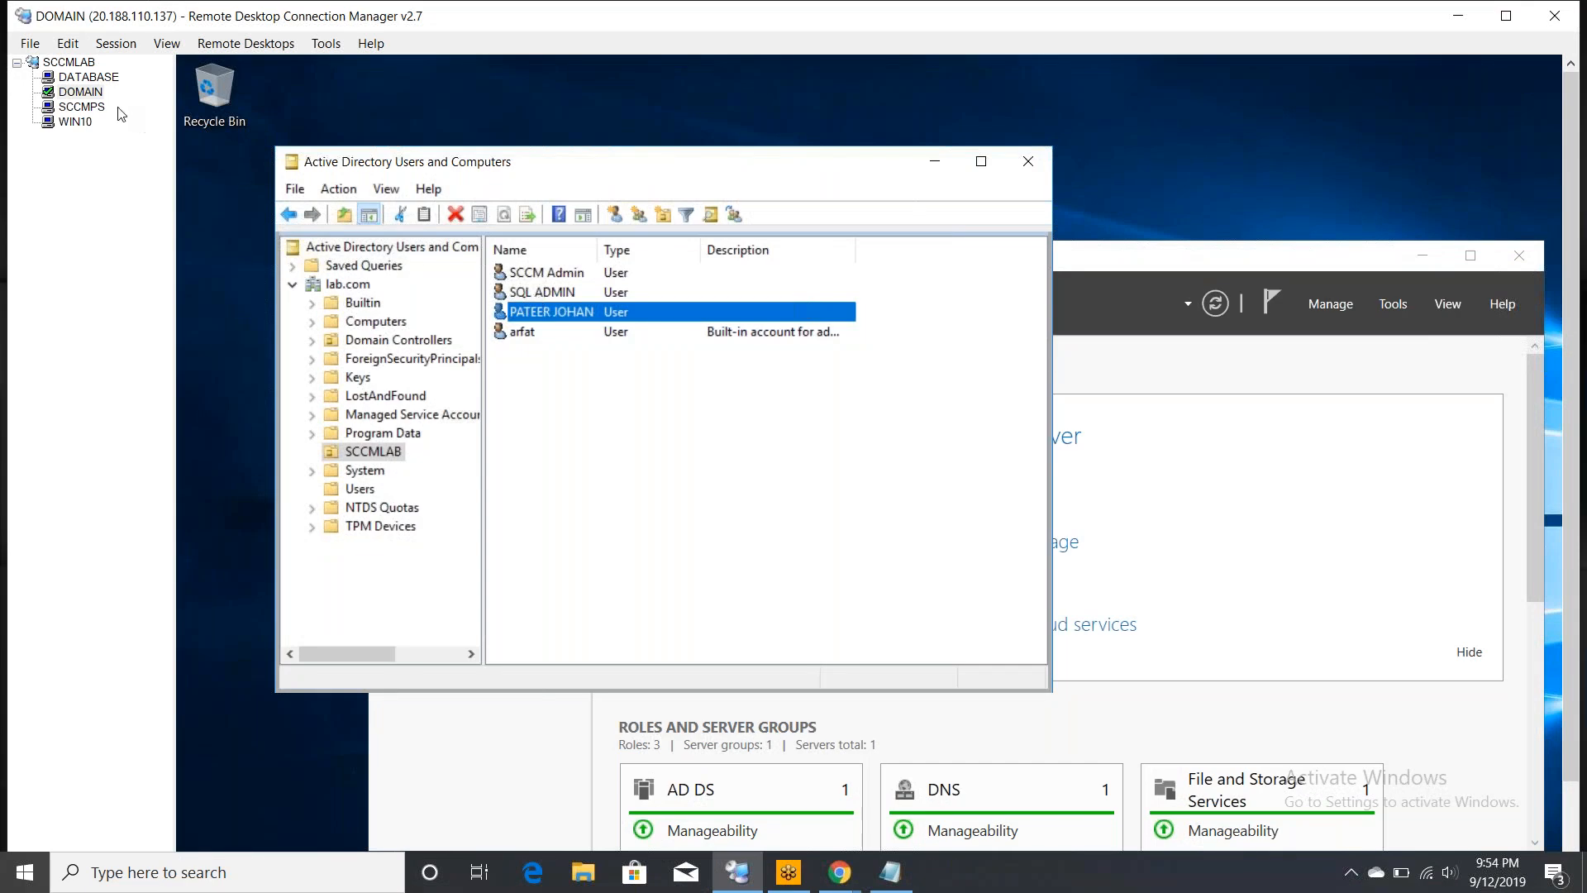
left_click(85, 108)
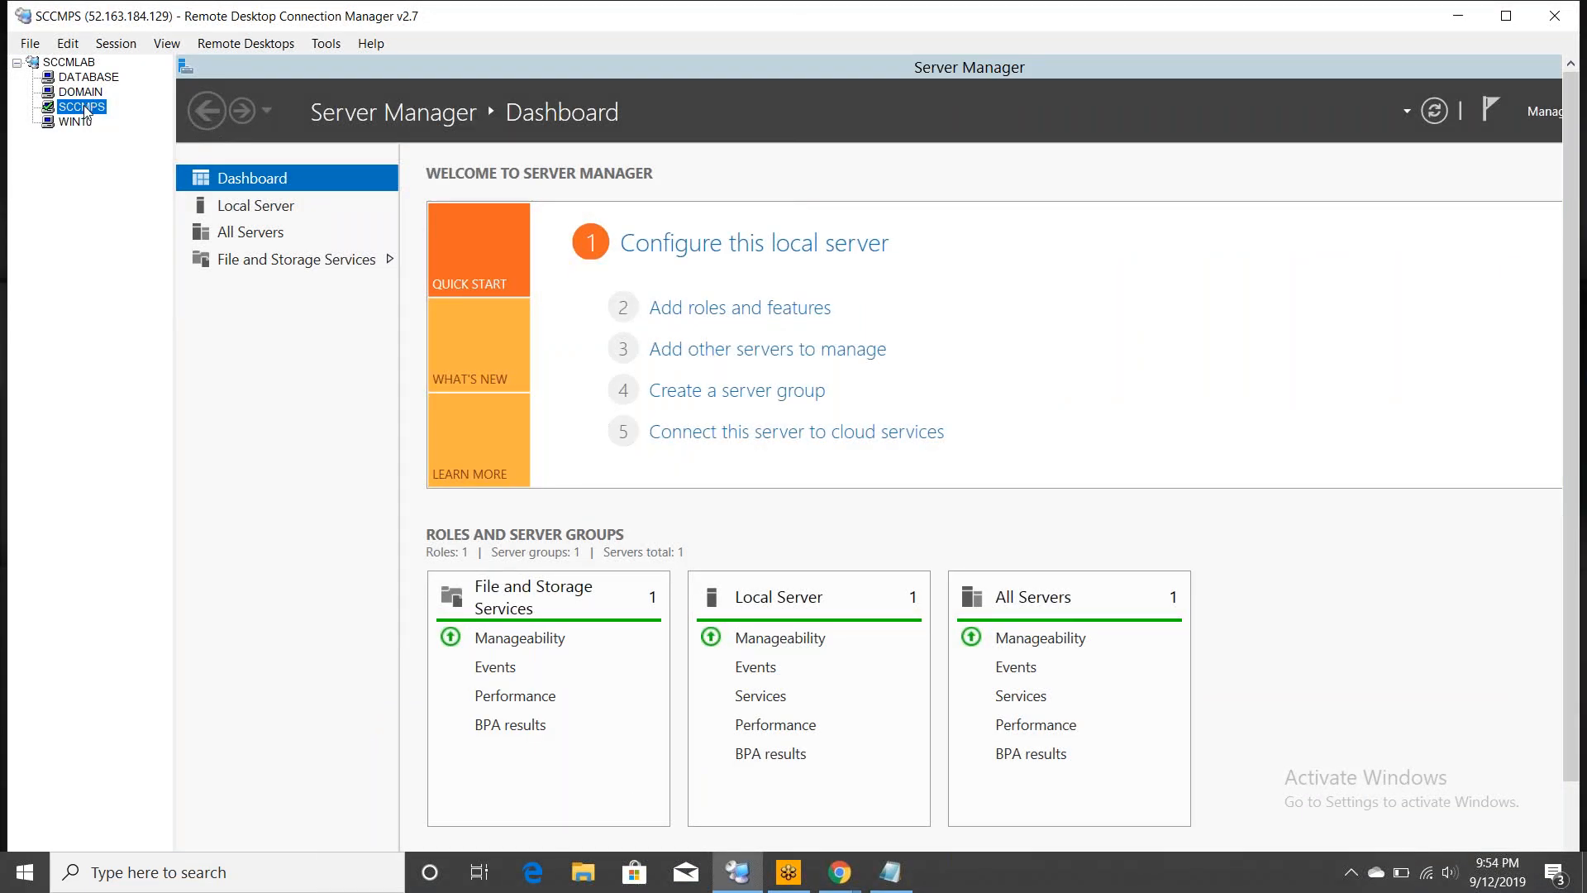
left_click(77, 124)
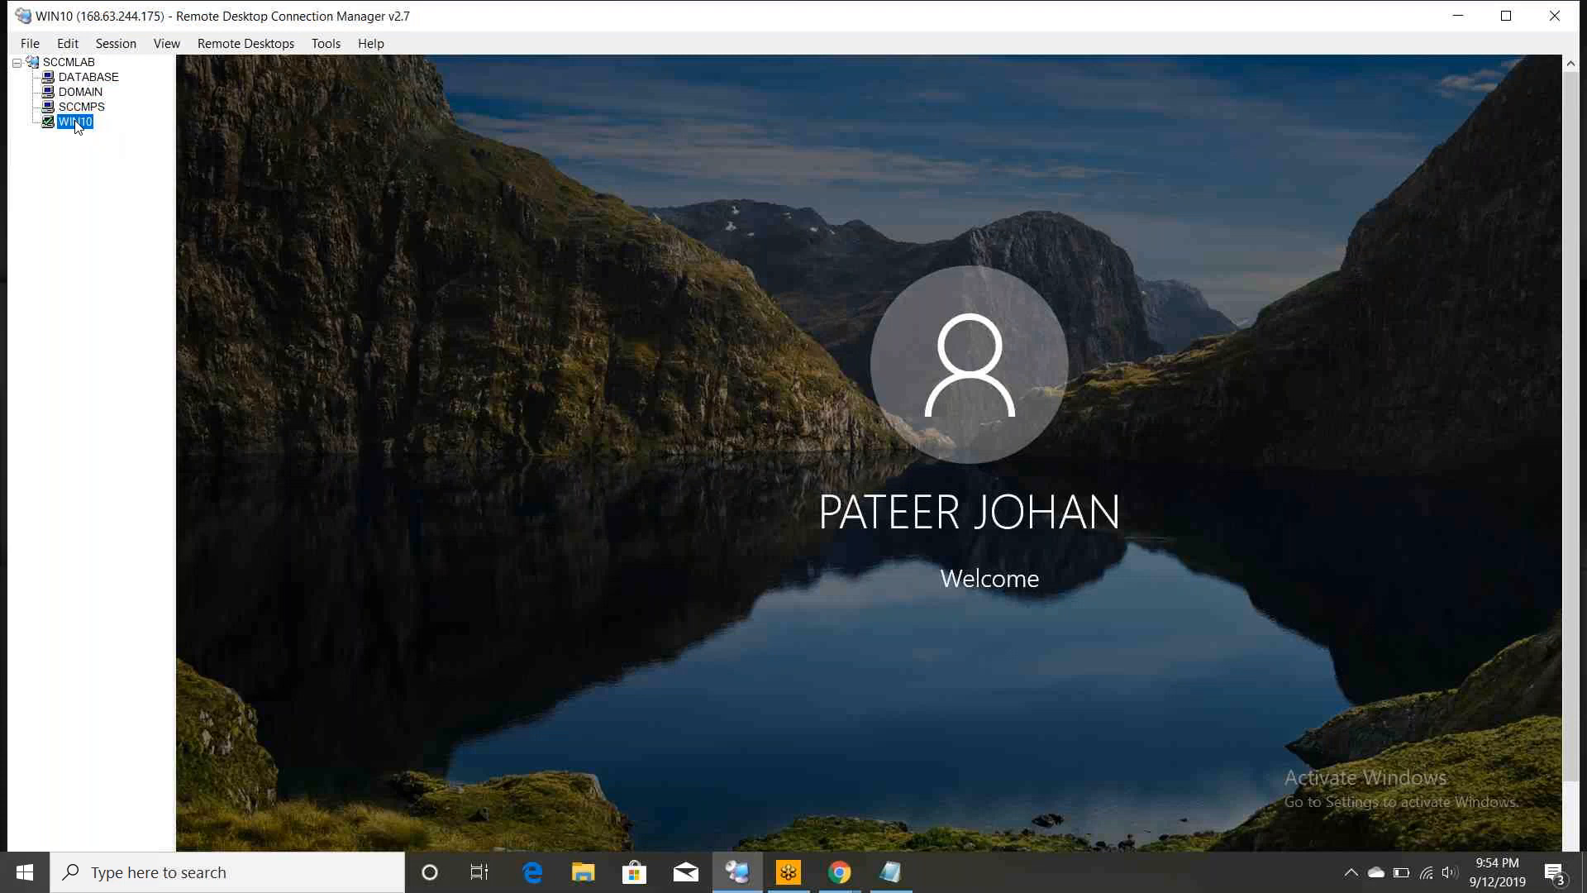
left_click(83, 77)
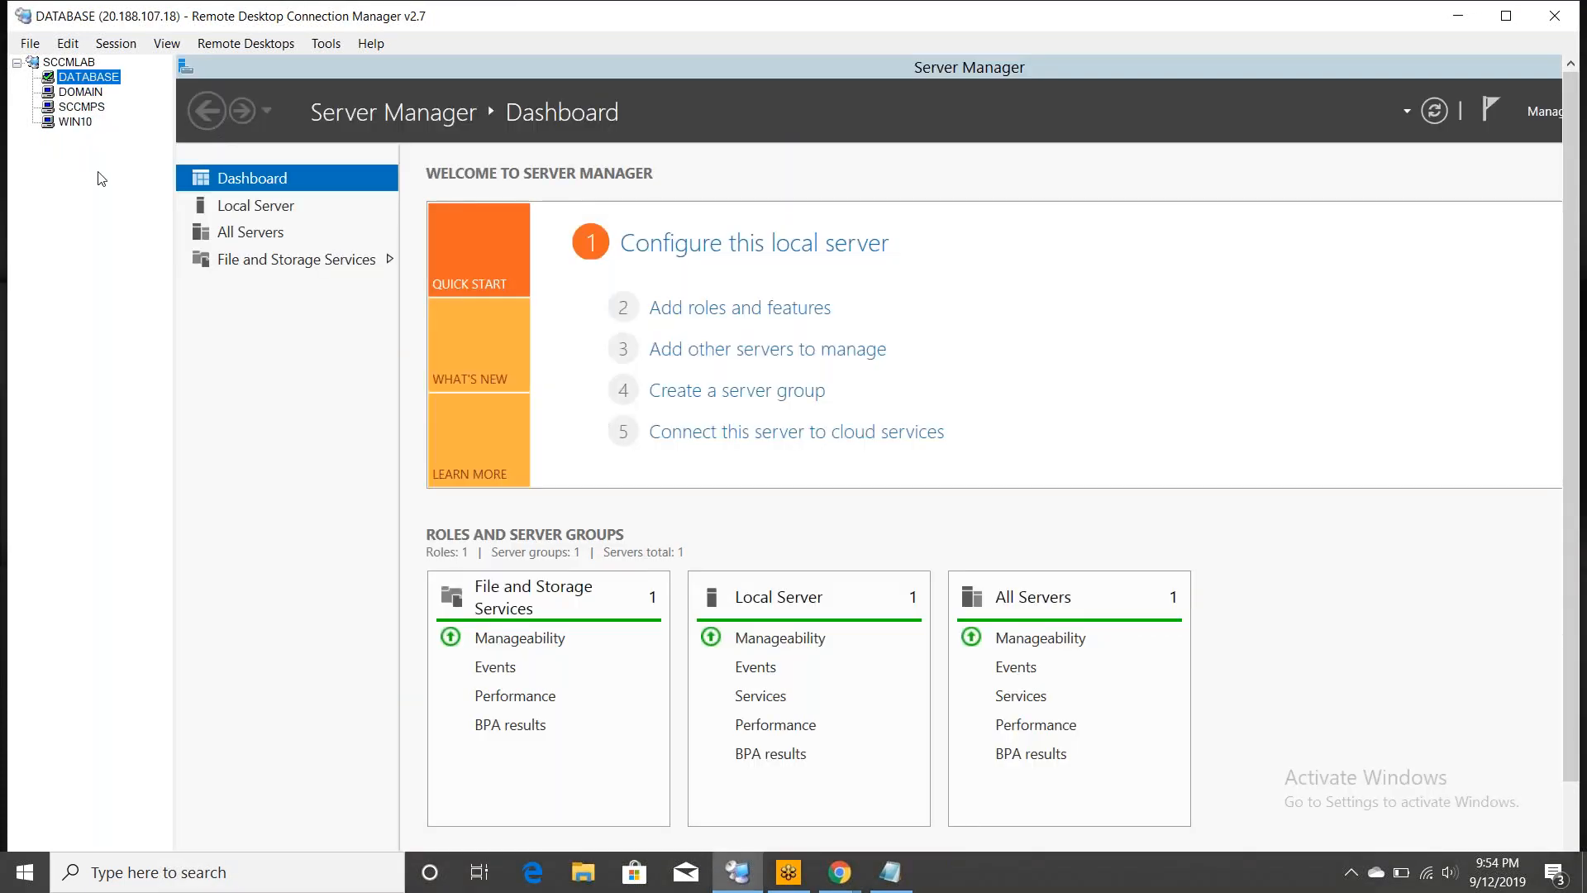
- Add checklist step 8, 'Add these accounts into domain admin group', marked ': Done'
left_click(888, 880)
key("Return")
type("8.")
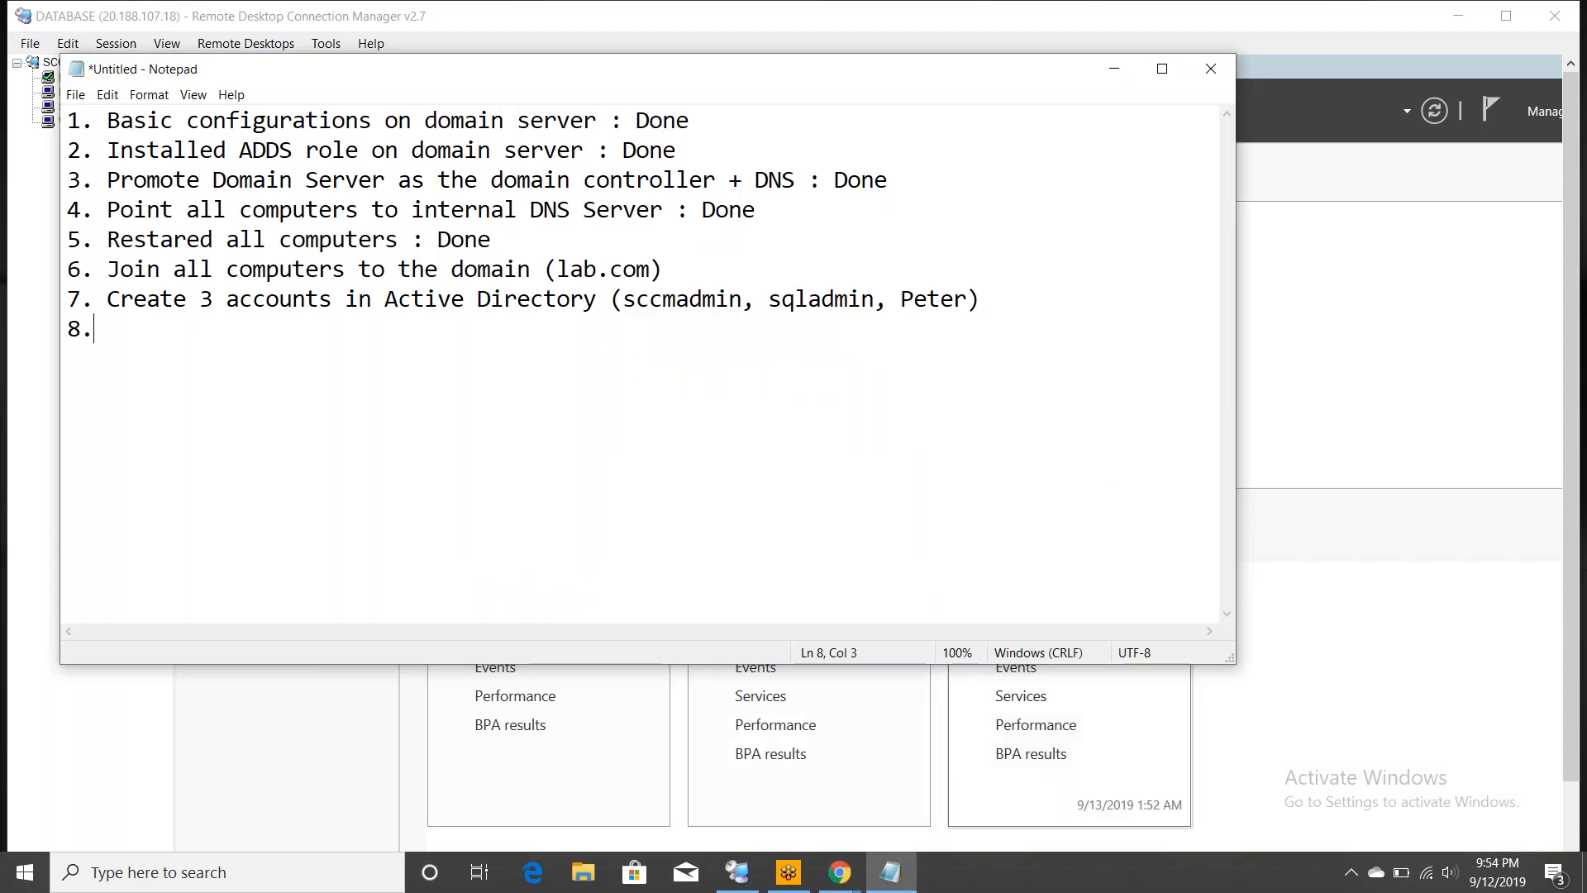
type(" Add these ac")
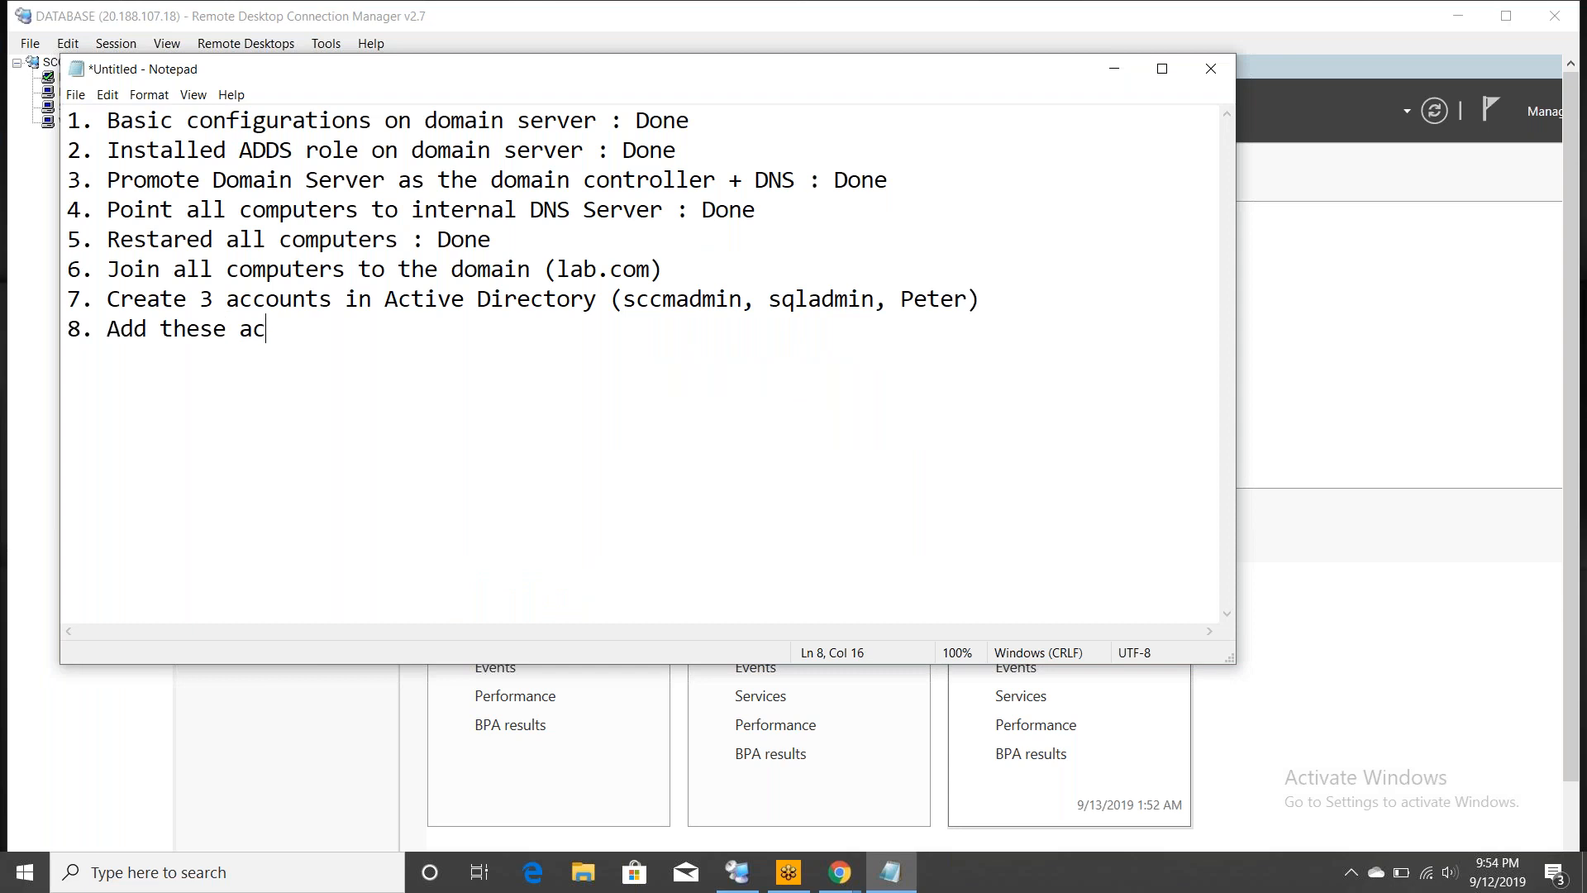
type("cou")
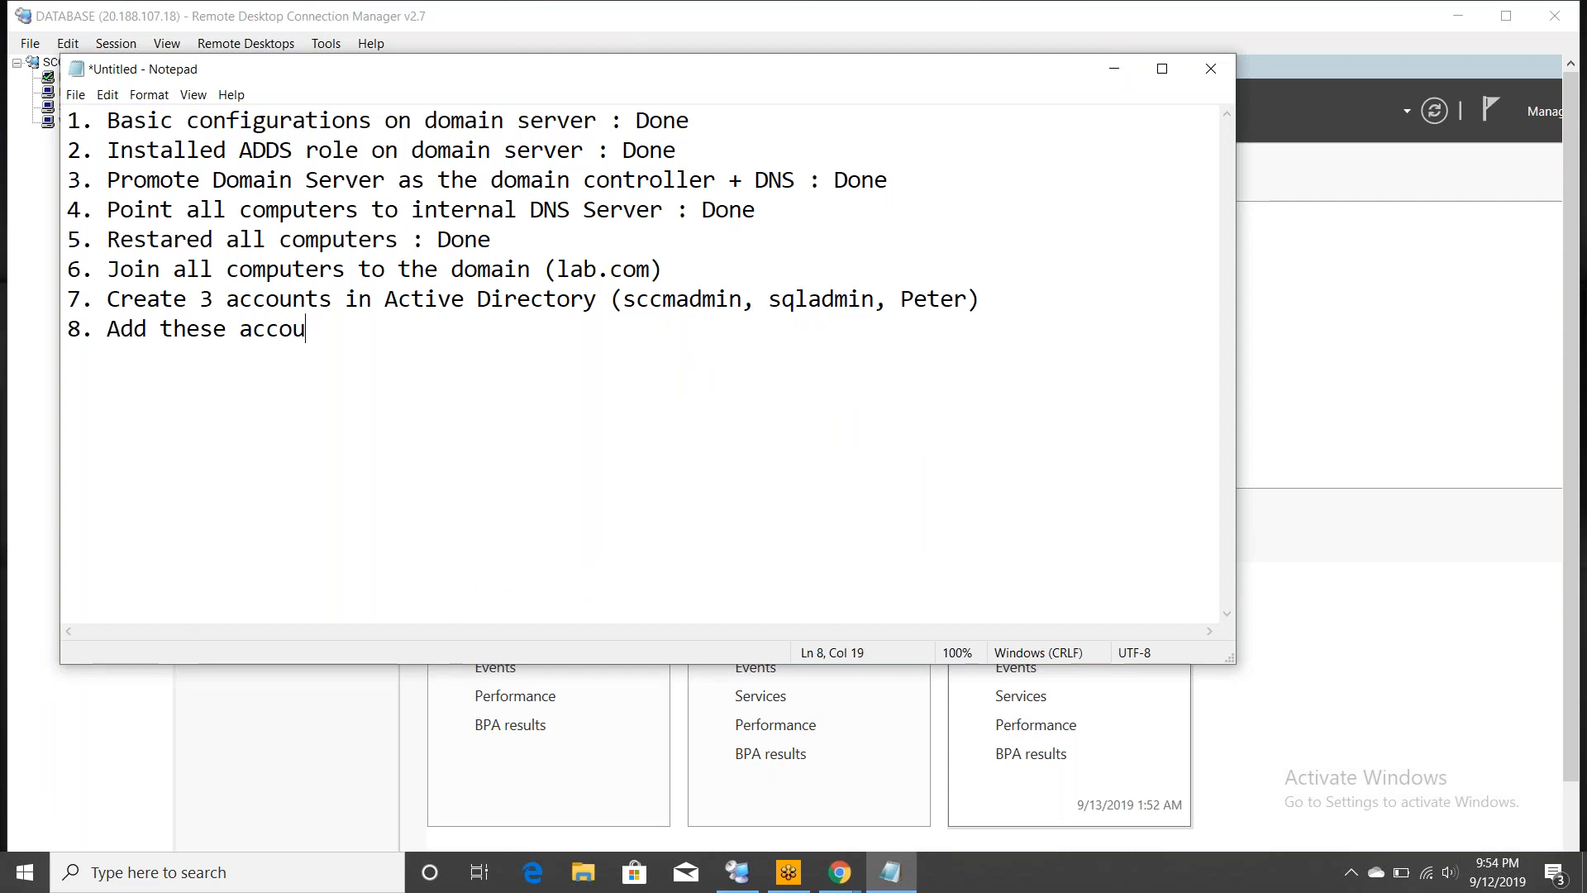
type("nts into domain admin group")
key("Return")
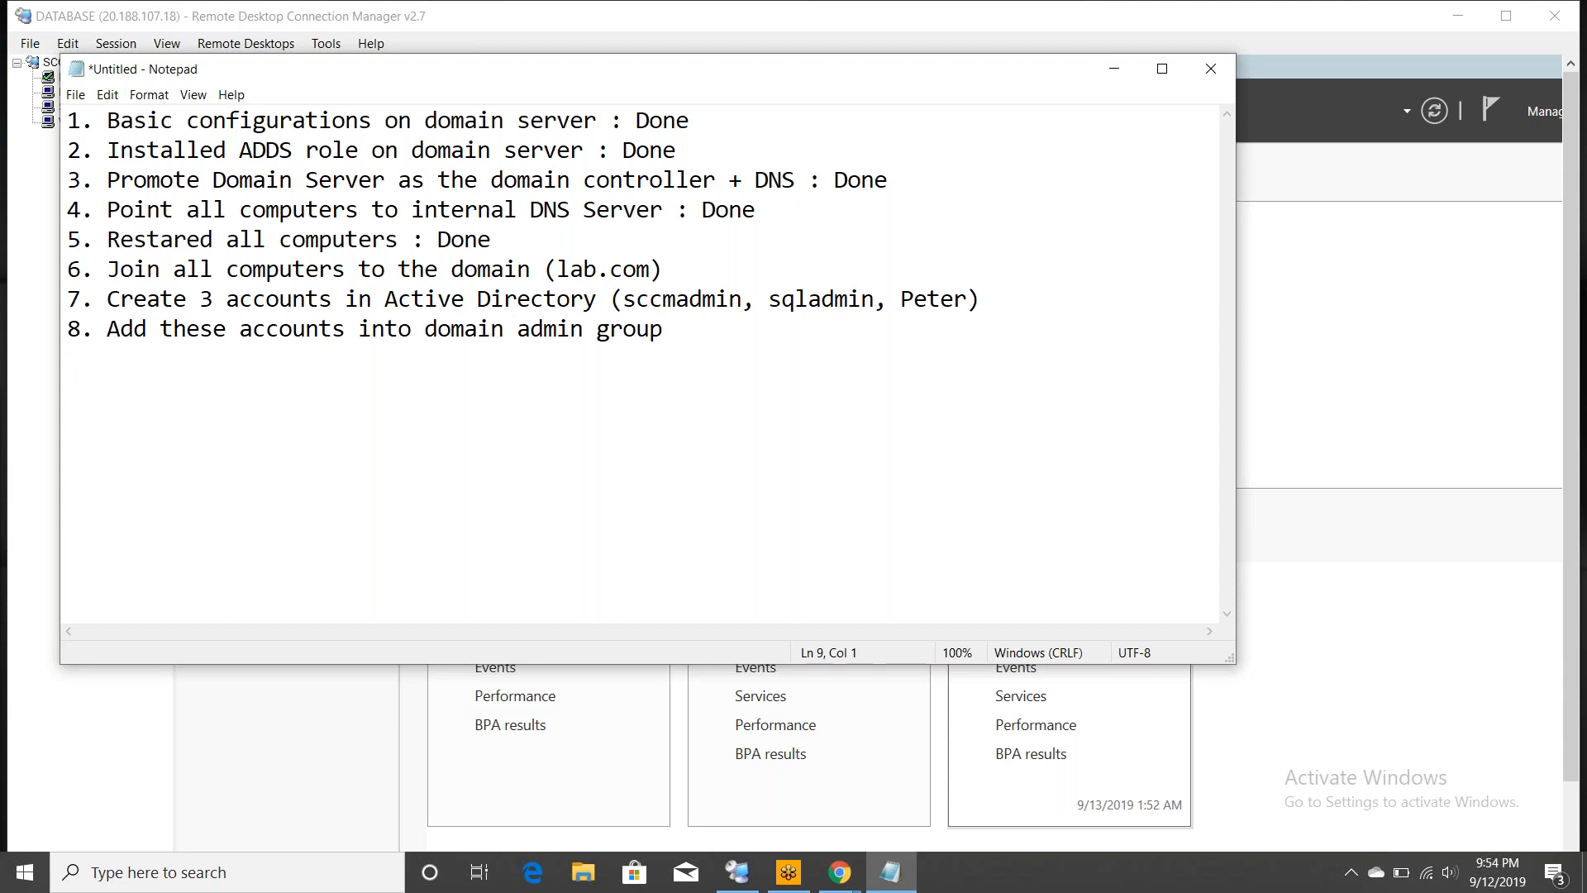
key("BackSpace")
type(": Done")
- Mark checklist steps 6 and 7 as ': Done'
left_click(719, 268)
type(": Done")
left_click(1027, 297)
type(": Done")
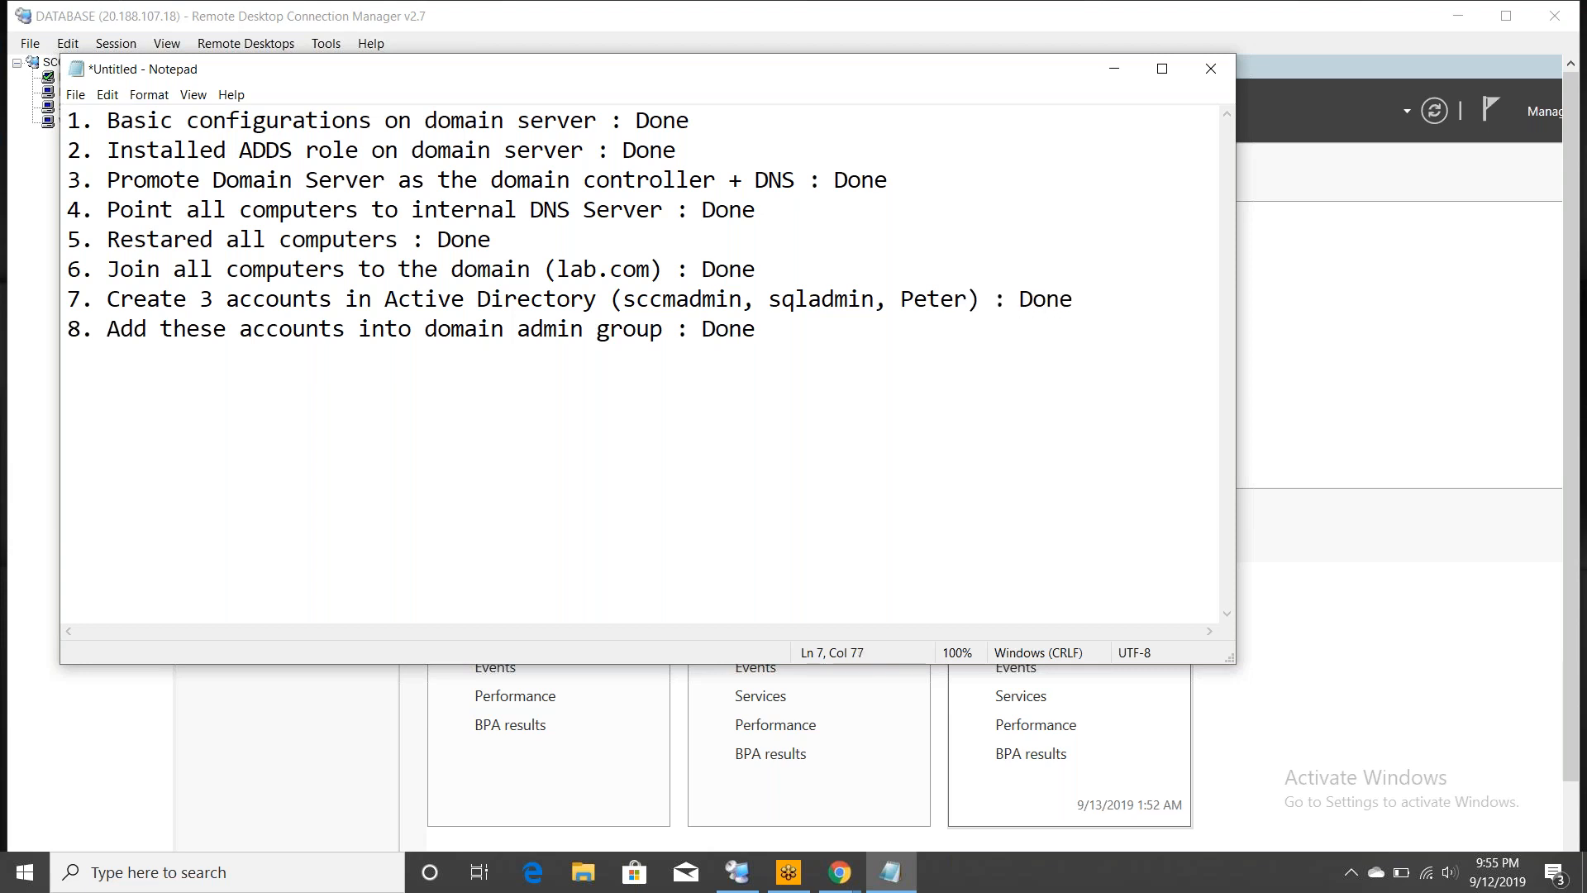
- Add step 9, 'Save userid and password in remote desktop connection manager : done'
left_click(755, 329)
key("Return")
type("9. Save userid and pa")
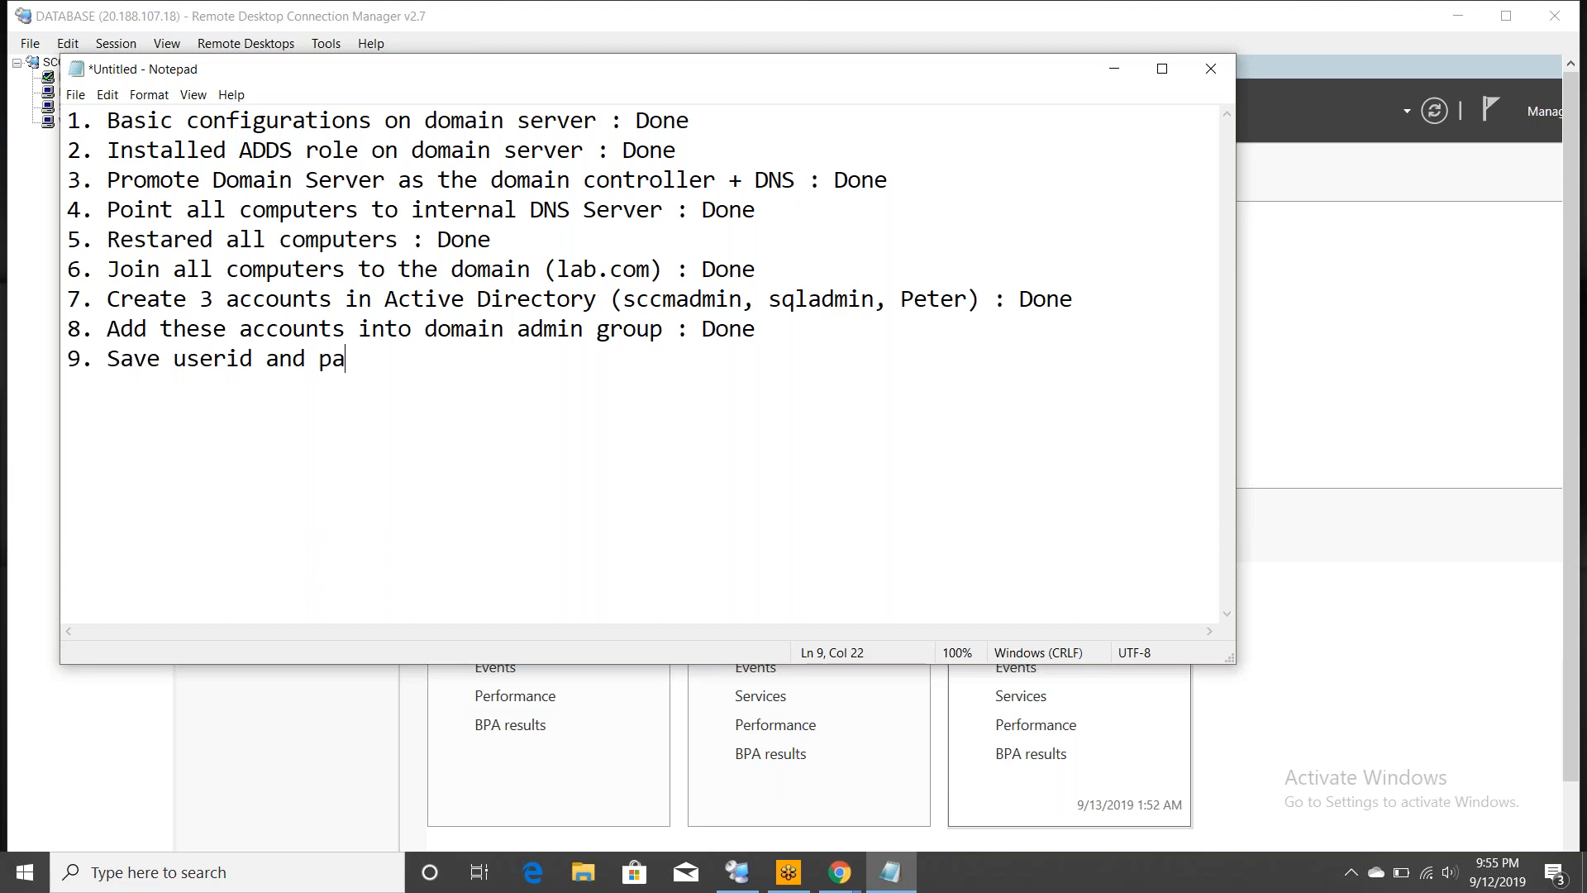
type("ssword in")
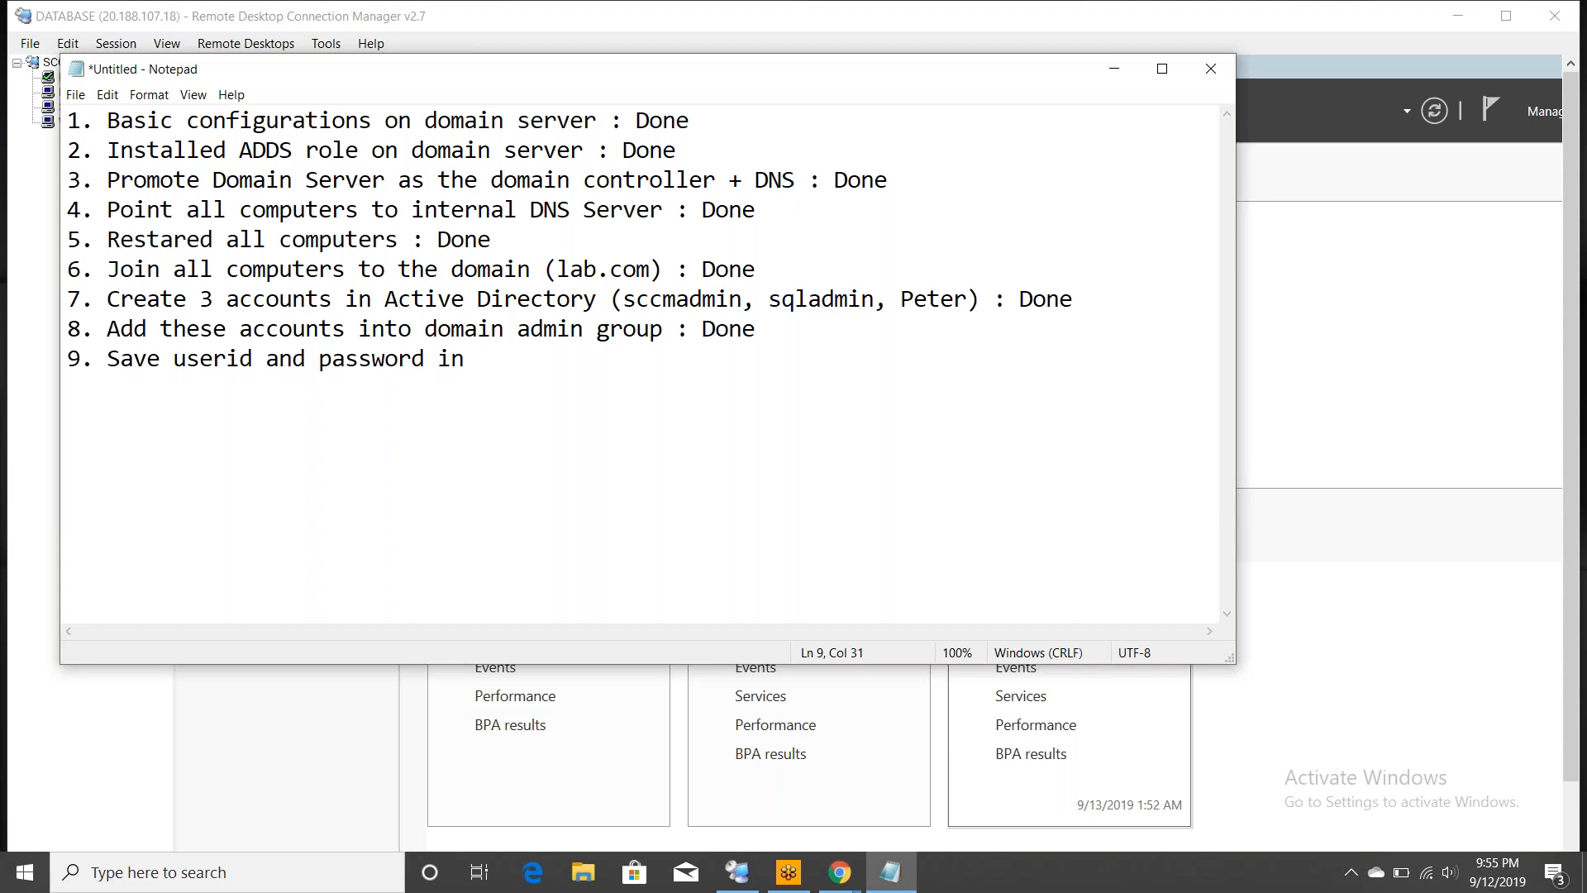
type("remote desktop conne")
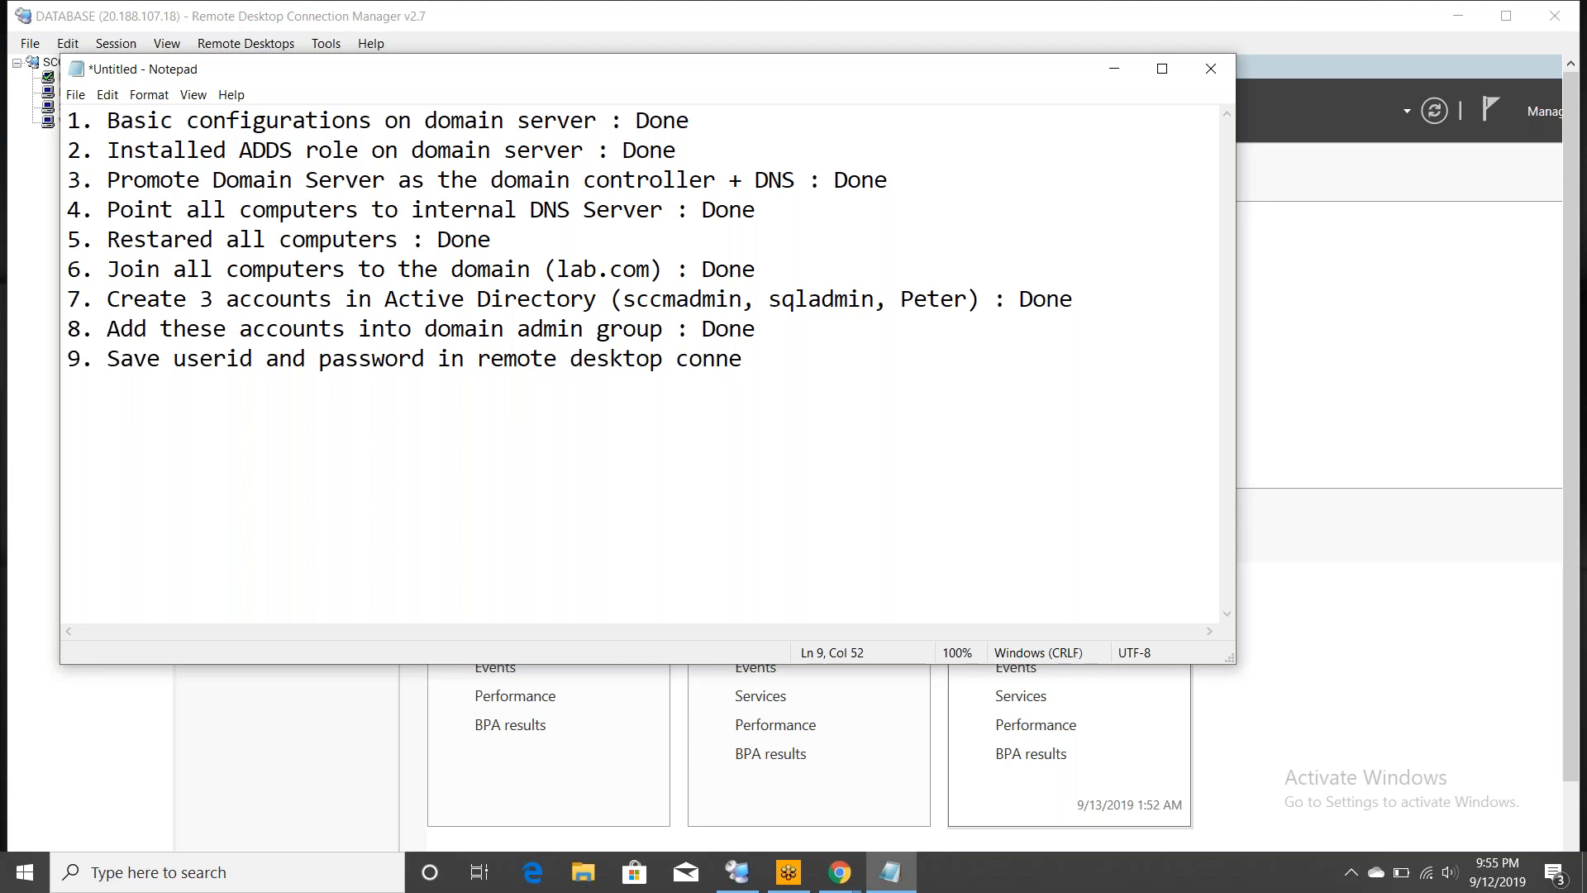
type("ction manager : done")
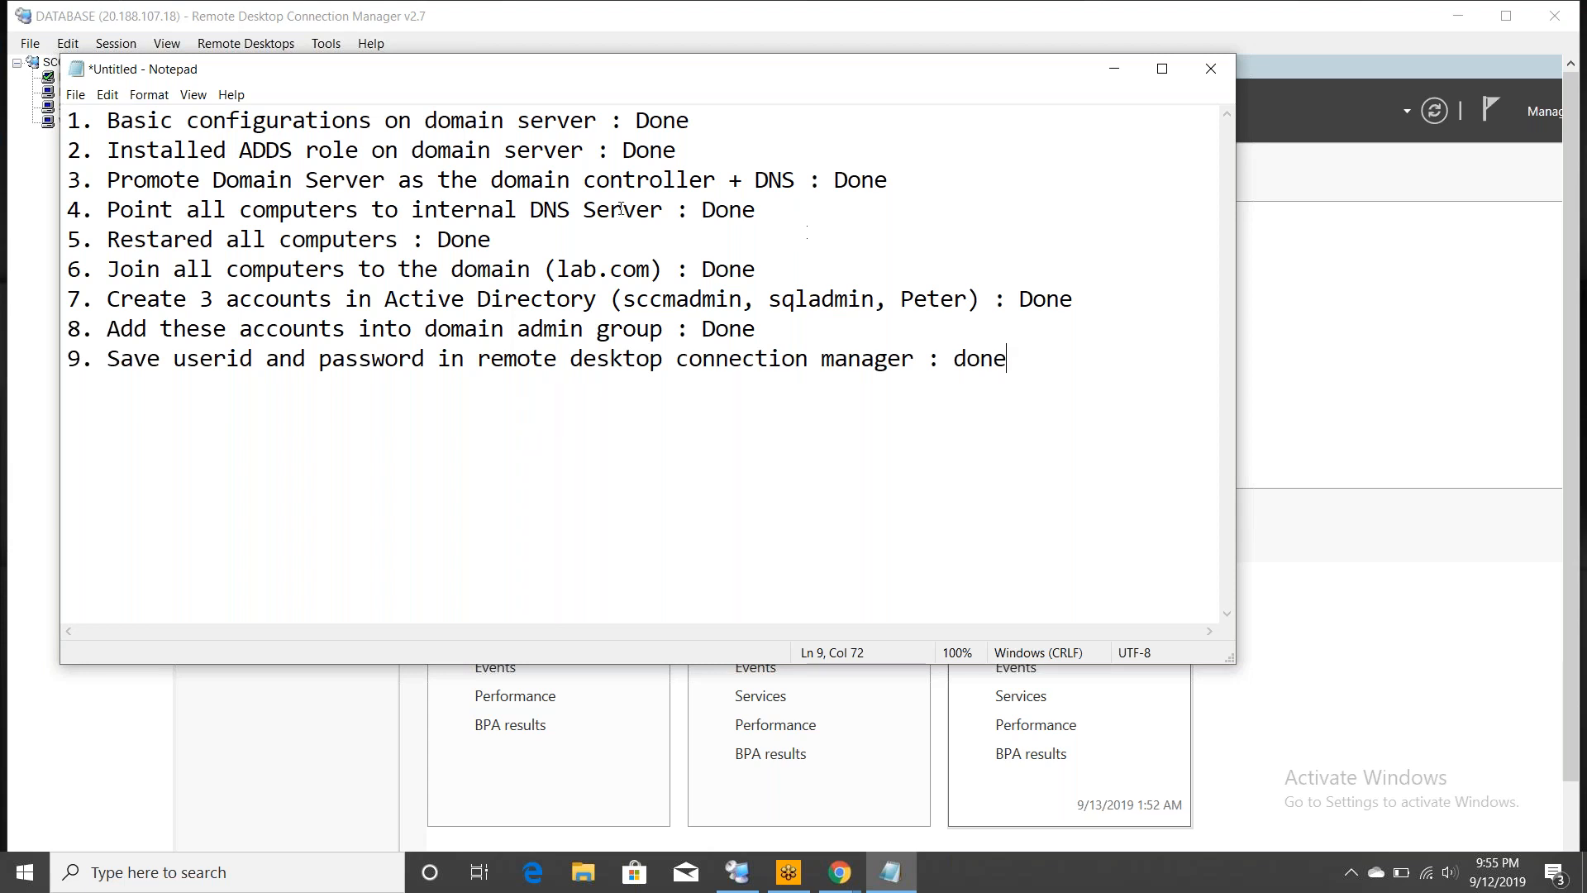
double_click(140, 123)
double_click(170, 148)
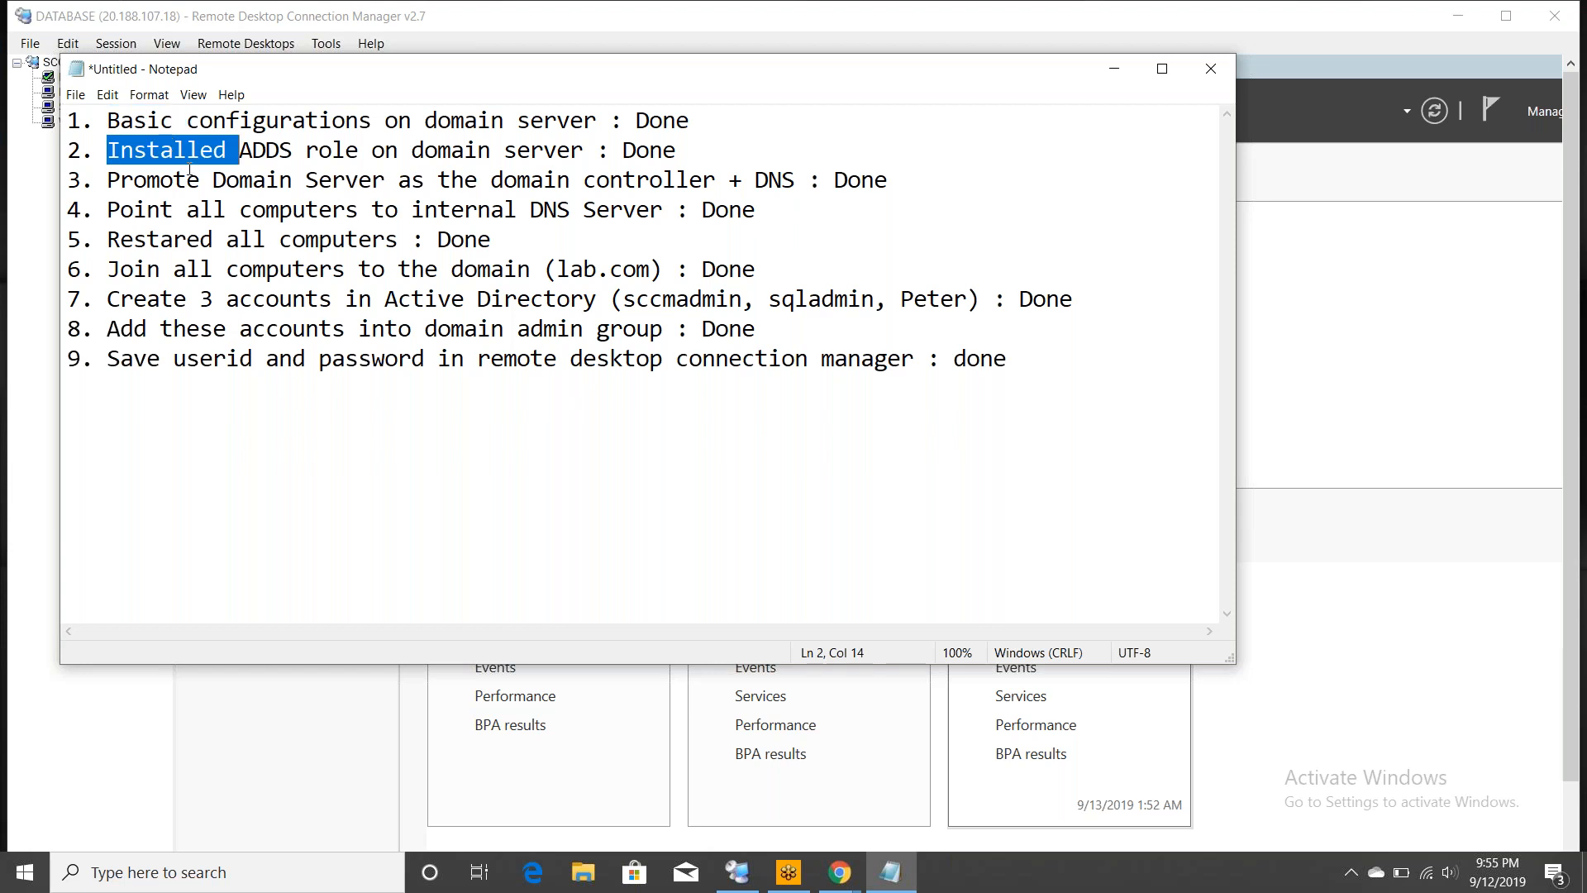
left_click(168, 183)
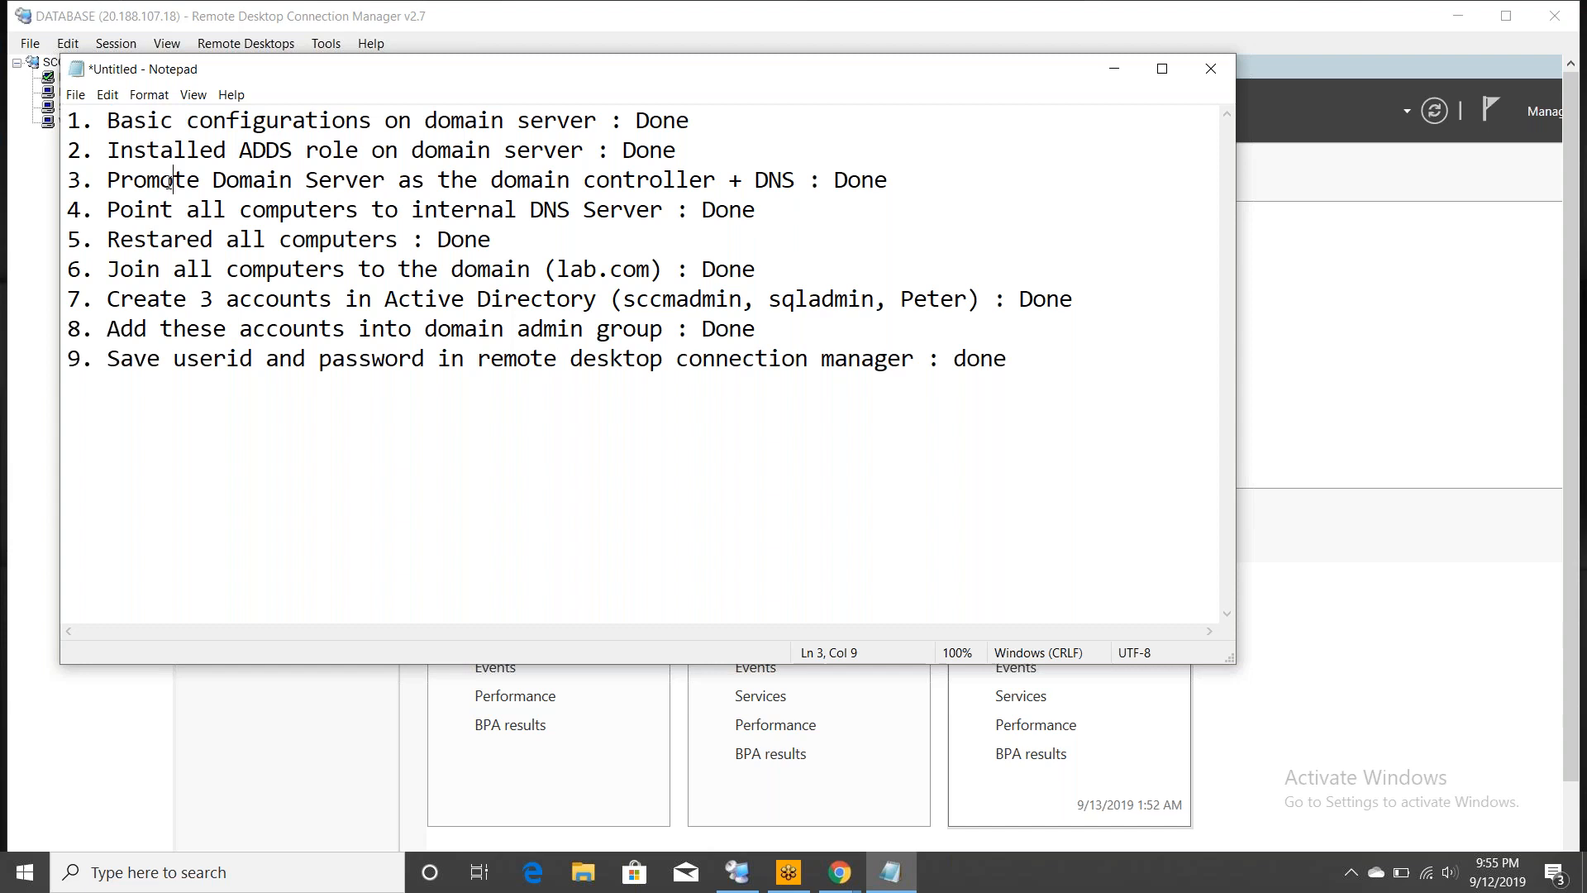
double_click(168, 182)
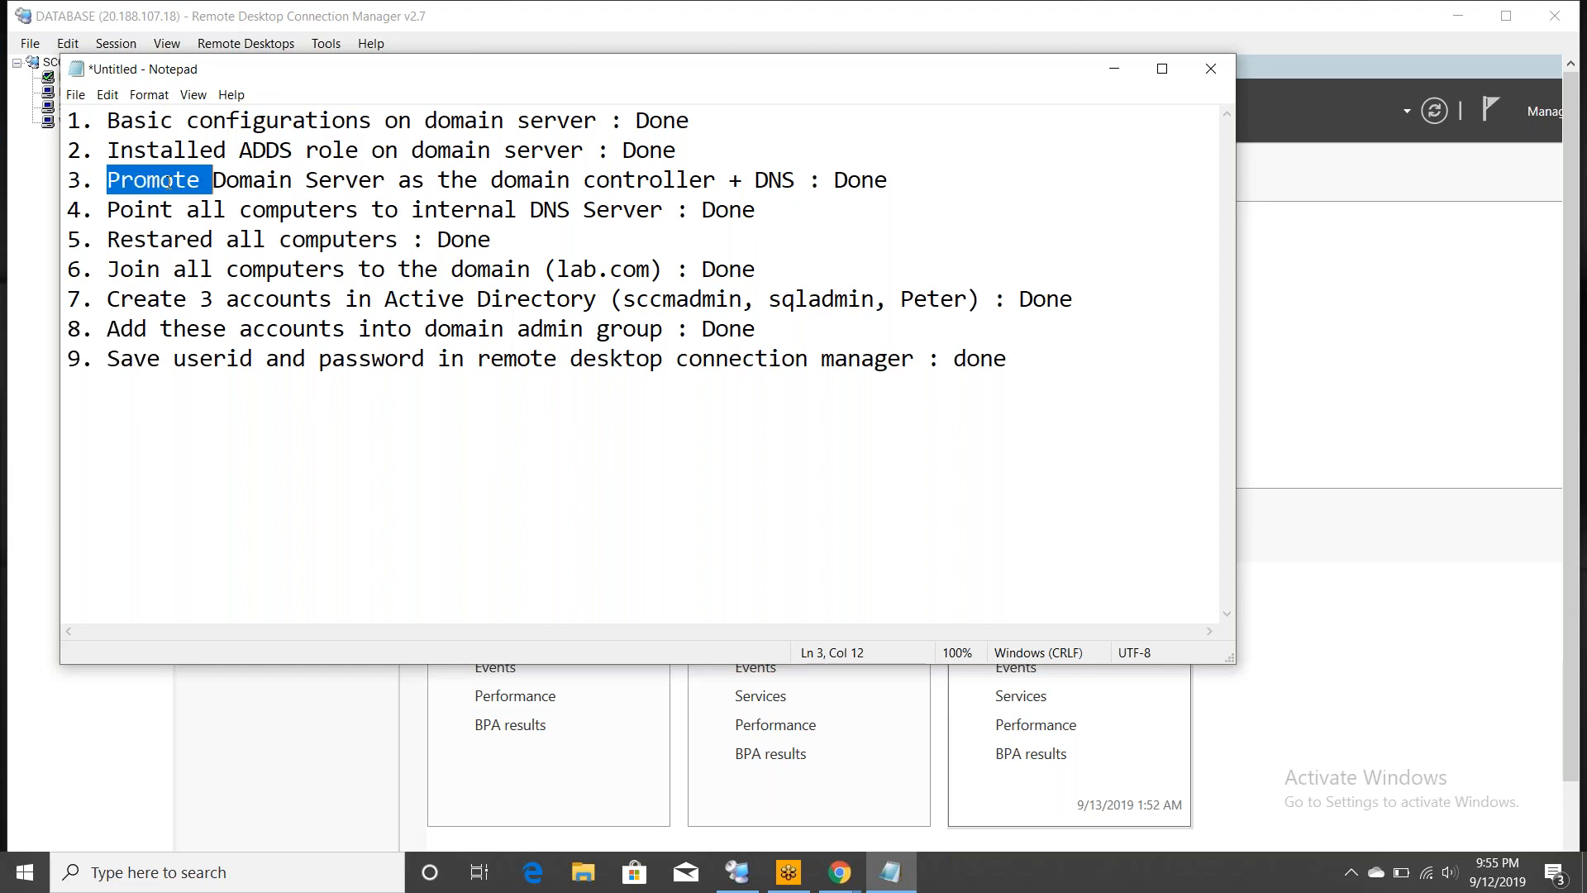
left_click(160, 209)
double_click(162, 209)
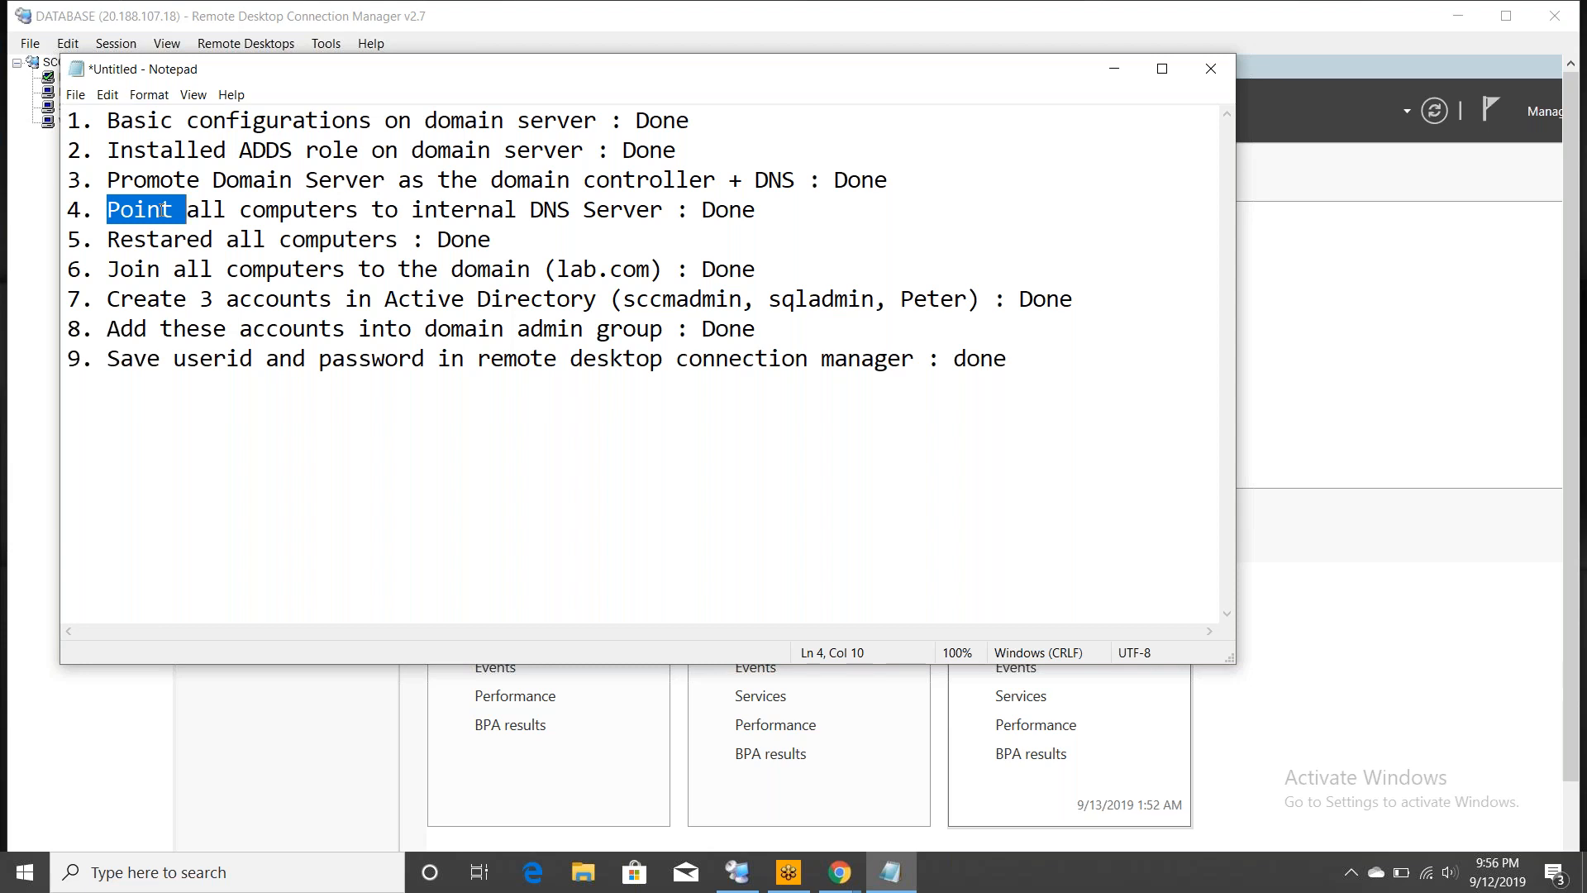
left_click(177, 239)
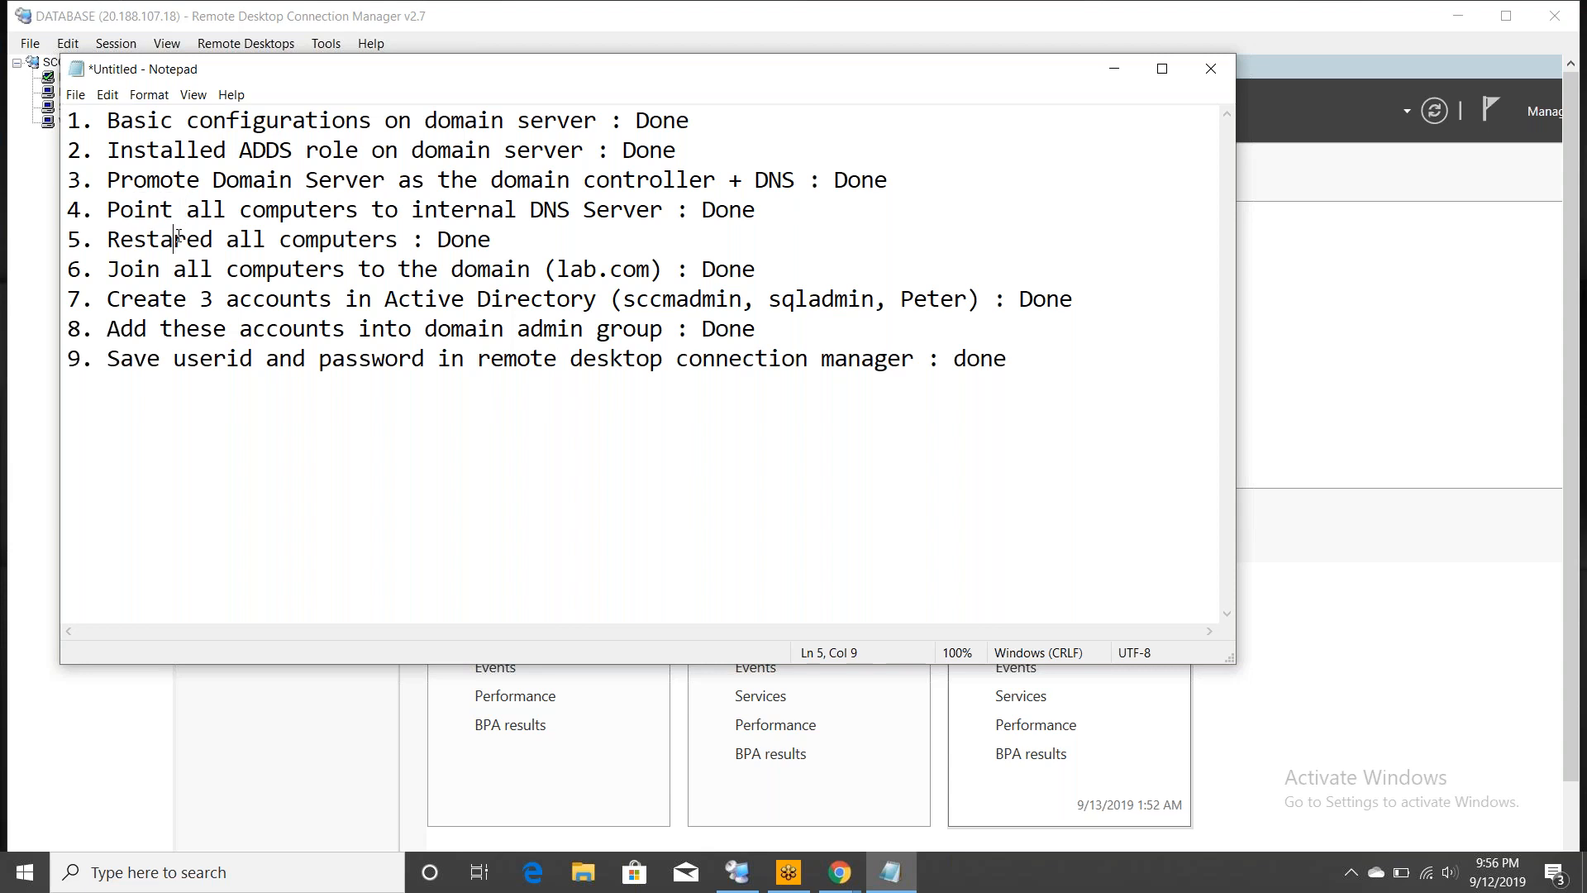
left_click(145, 268)
double_click(144, 270)
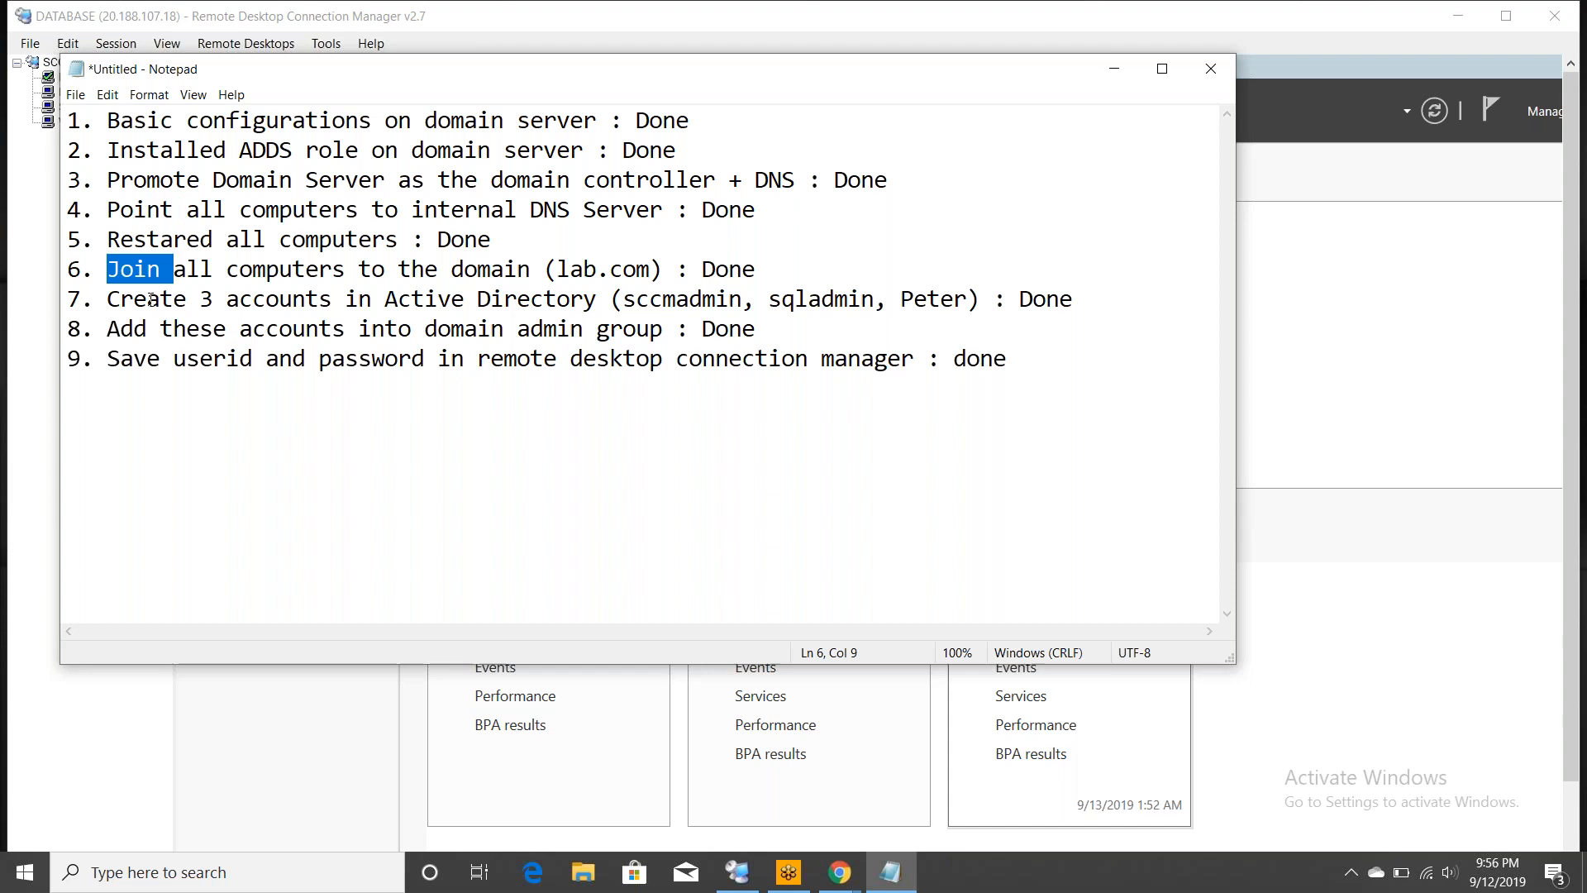
left_click(149, 299)
double_click(151, 299)
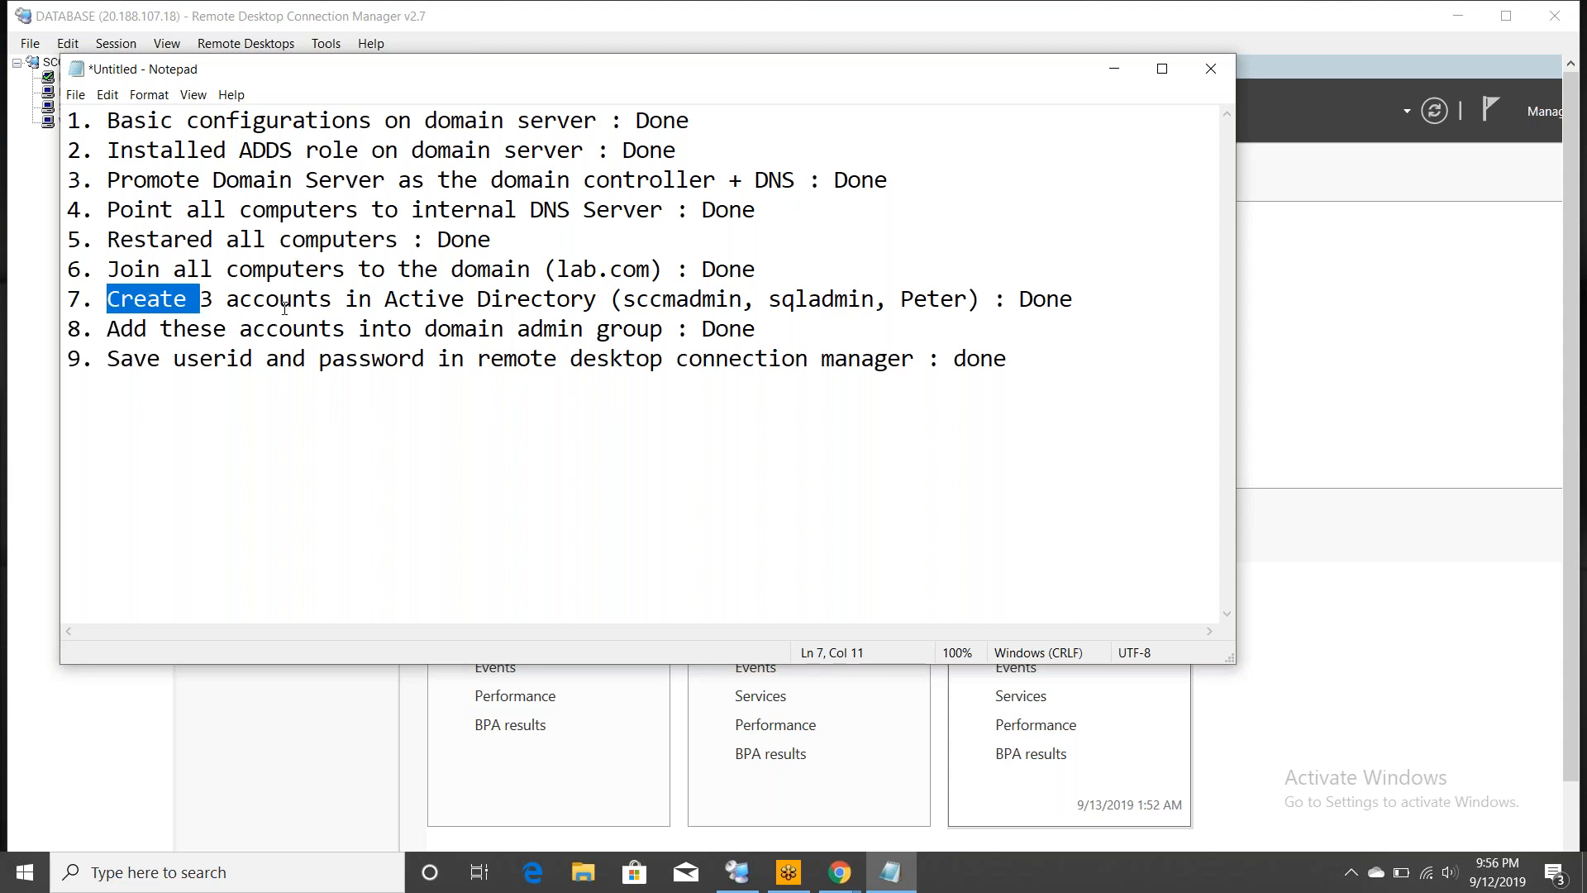
left_click(147, 329)
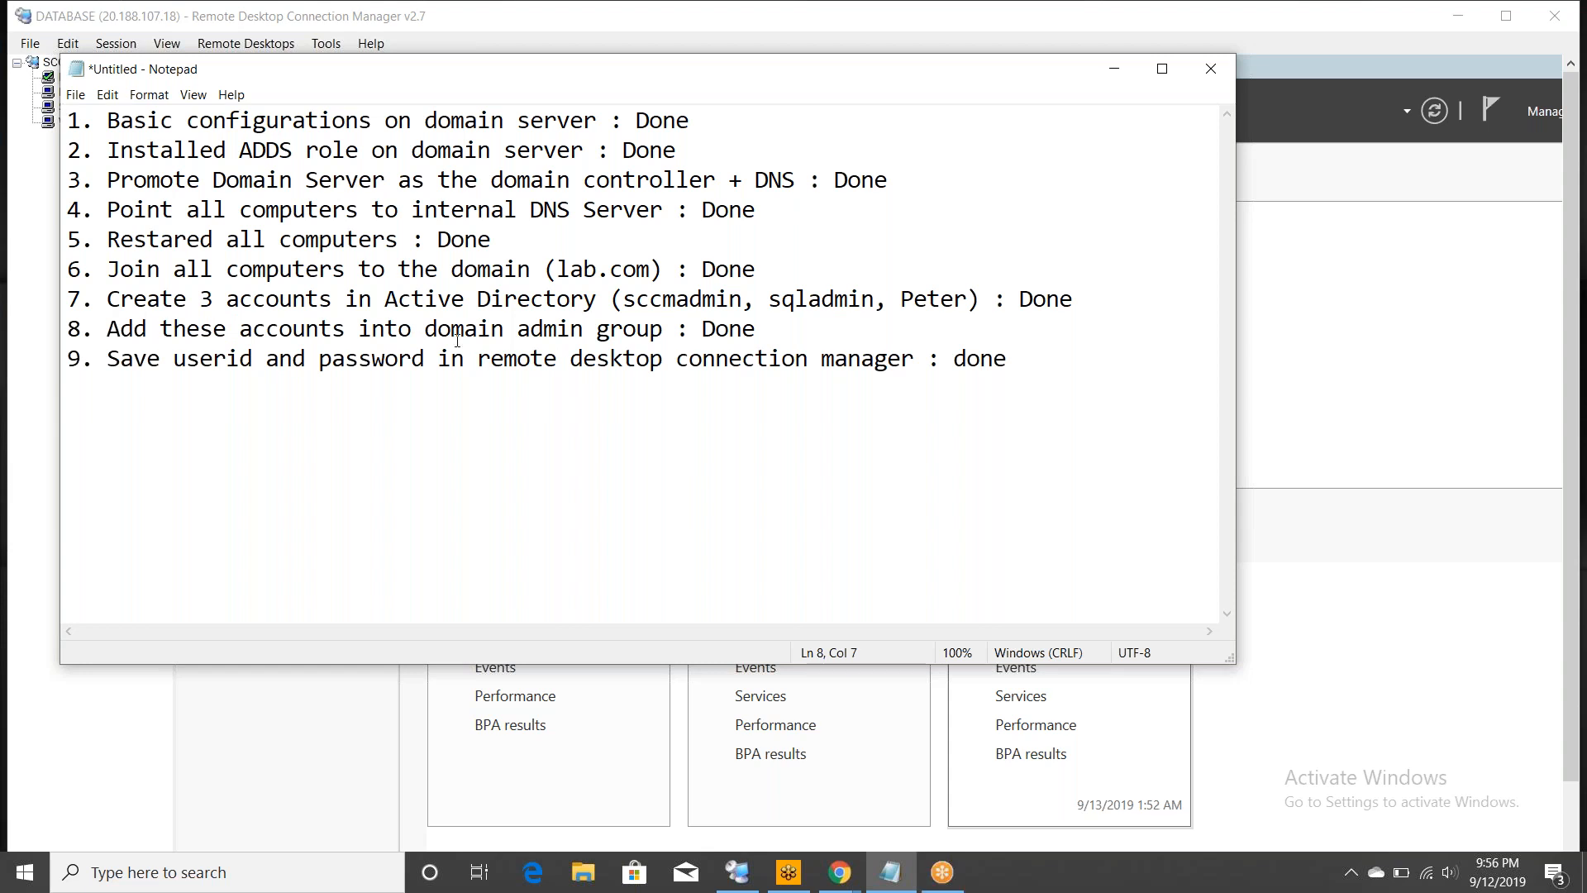
double_click(136, 358)
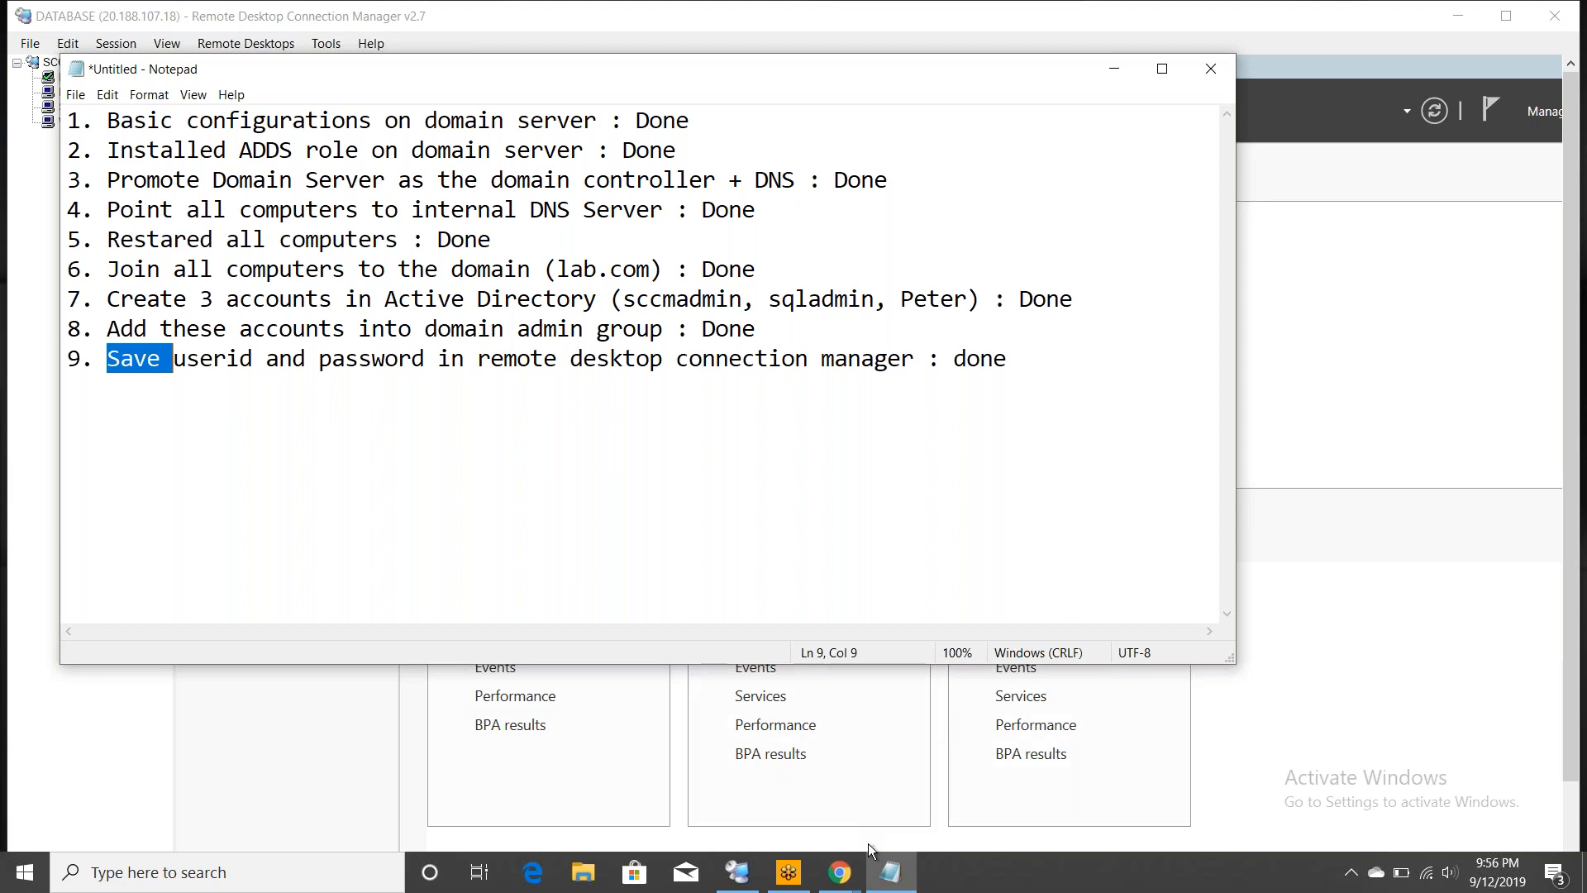
- Stop all four selected Azure lab VMs, confirming with Yes, then return to Notepad
left_click(833, 885)
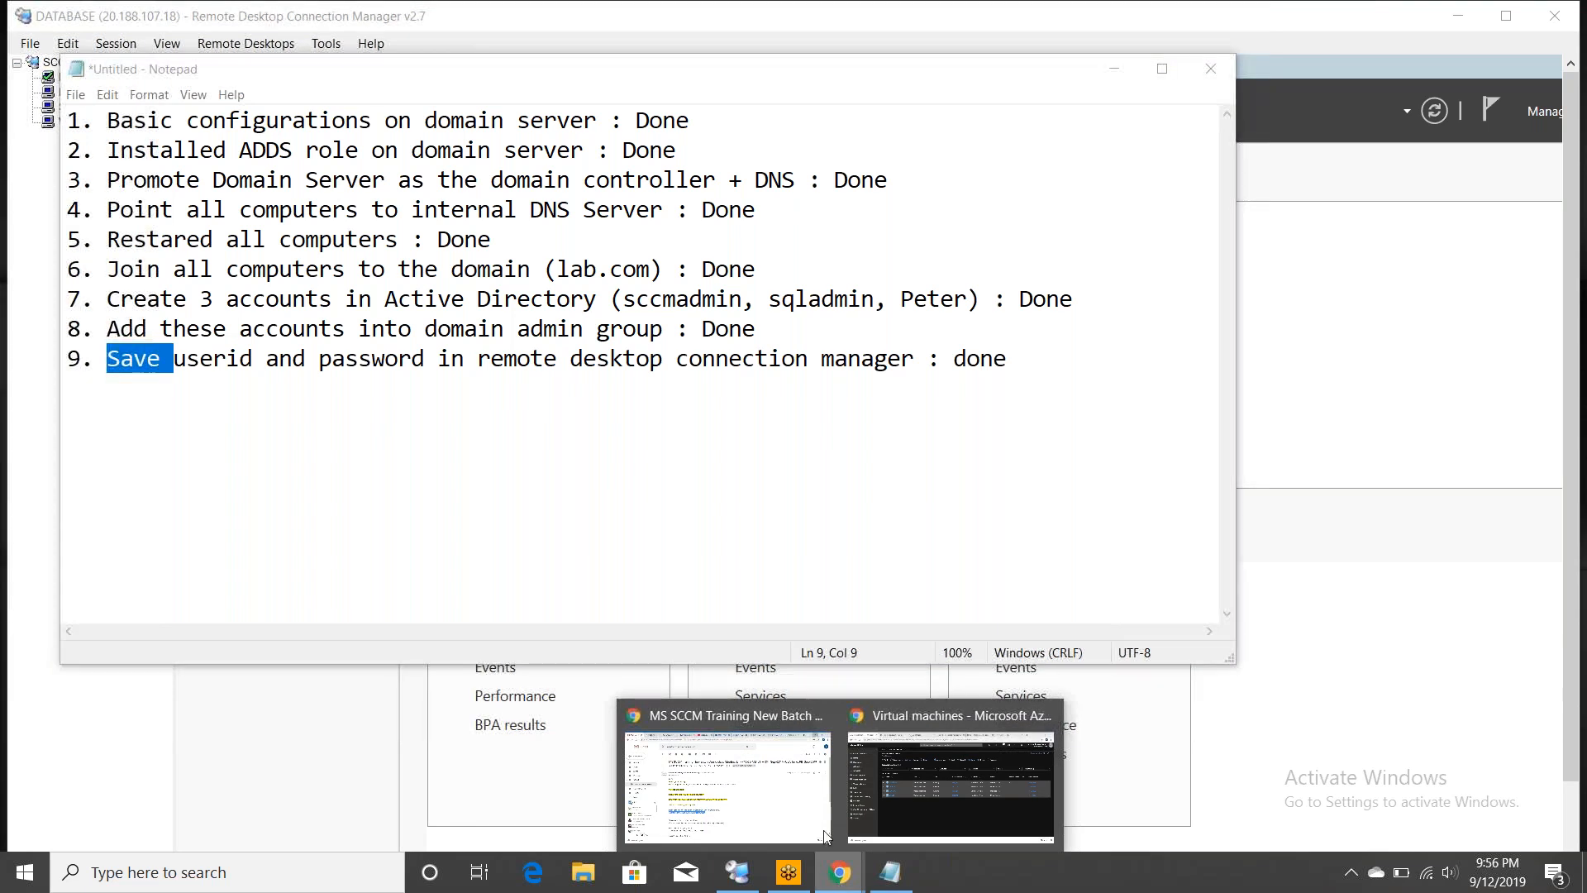
left_click(915, 776)
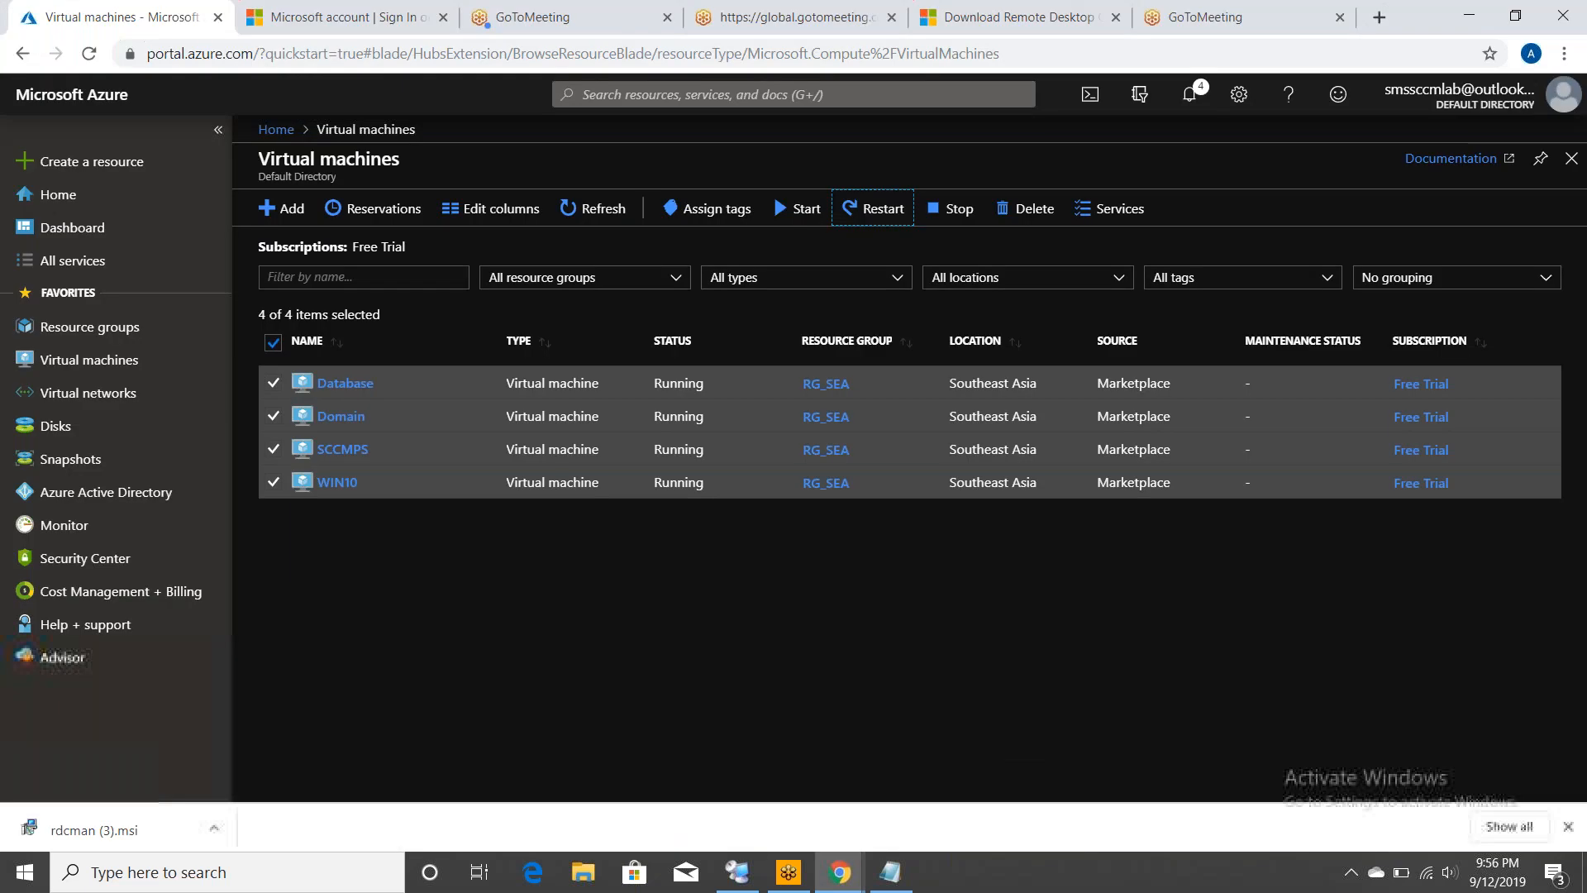
left_click(952, 208)
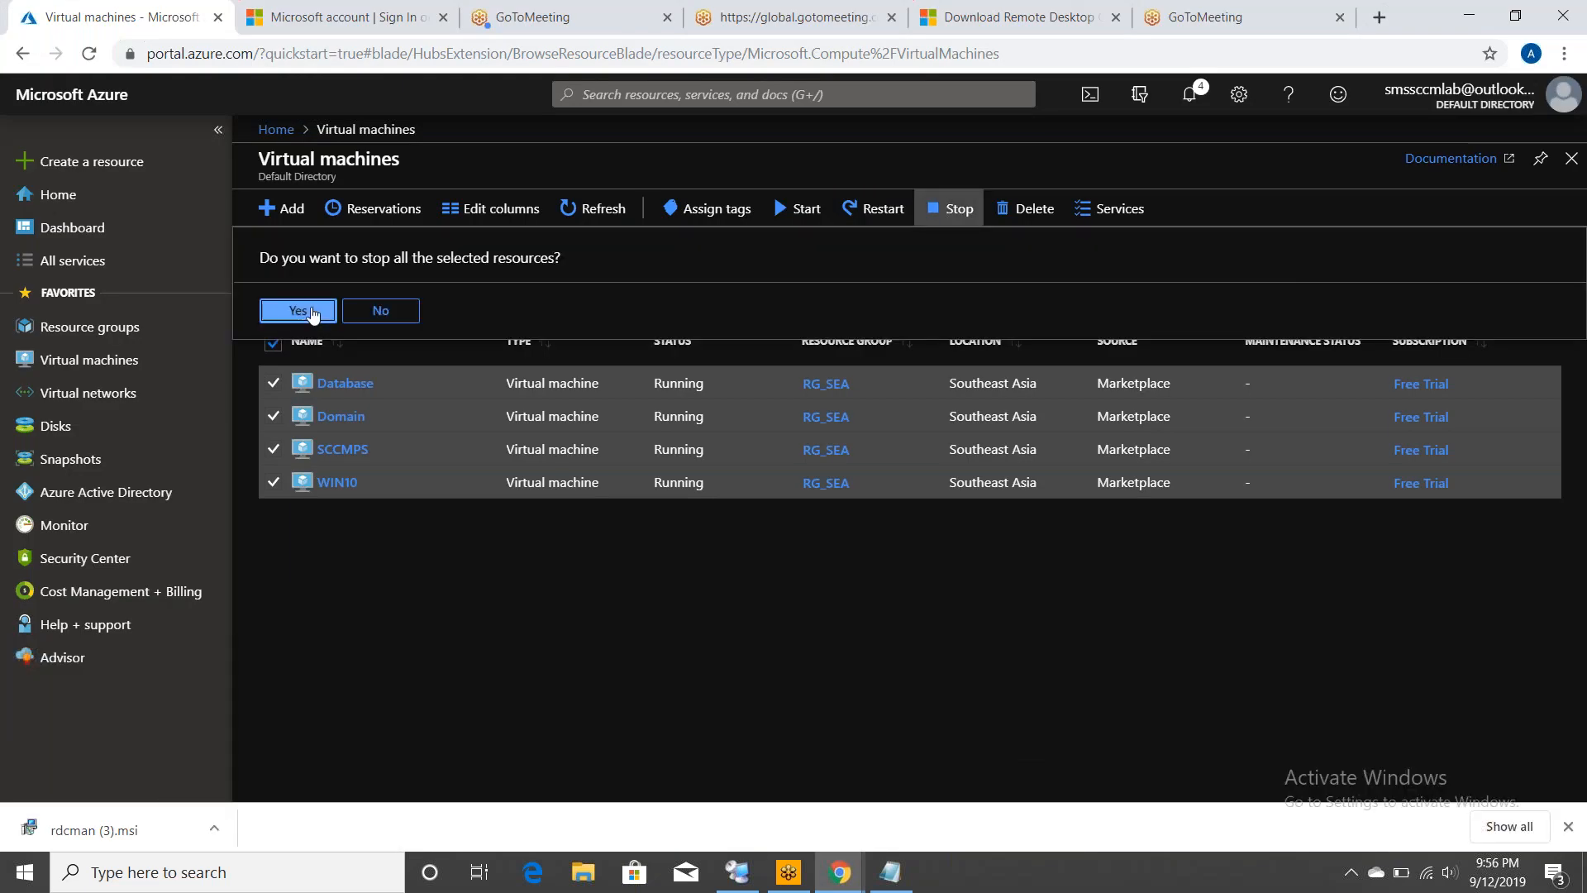
left_click(301, 312)
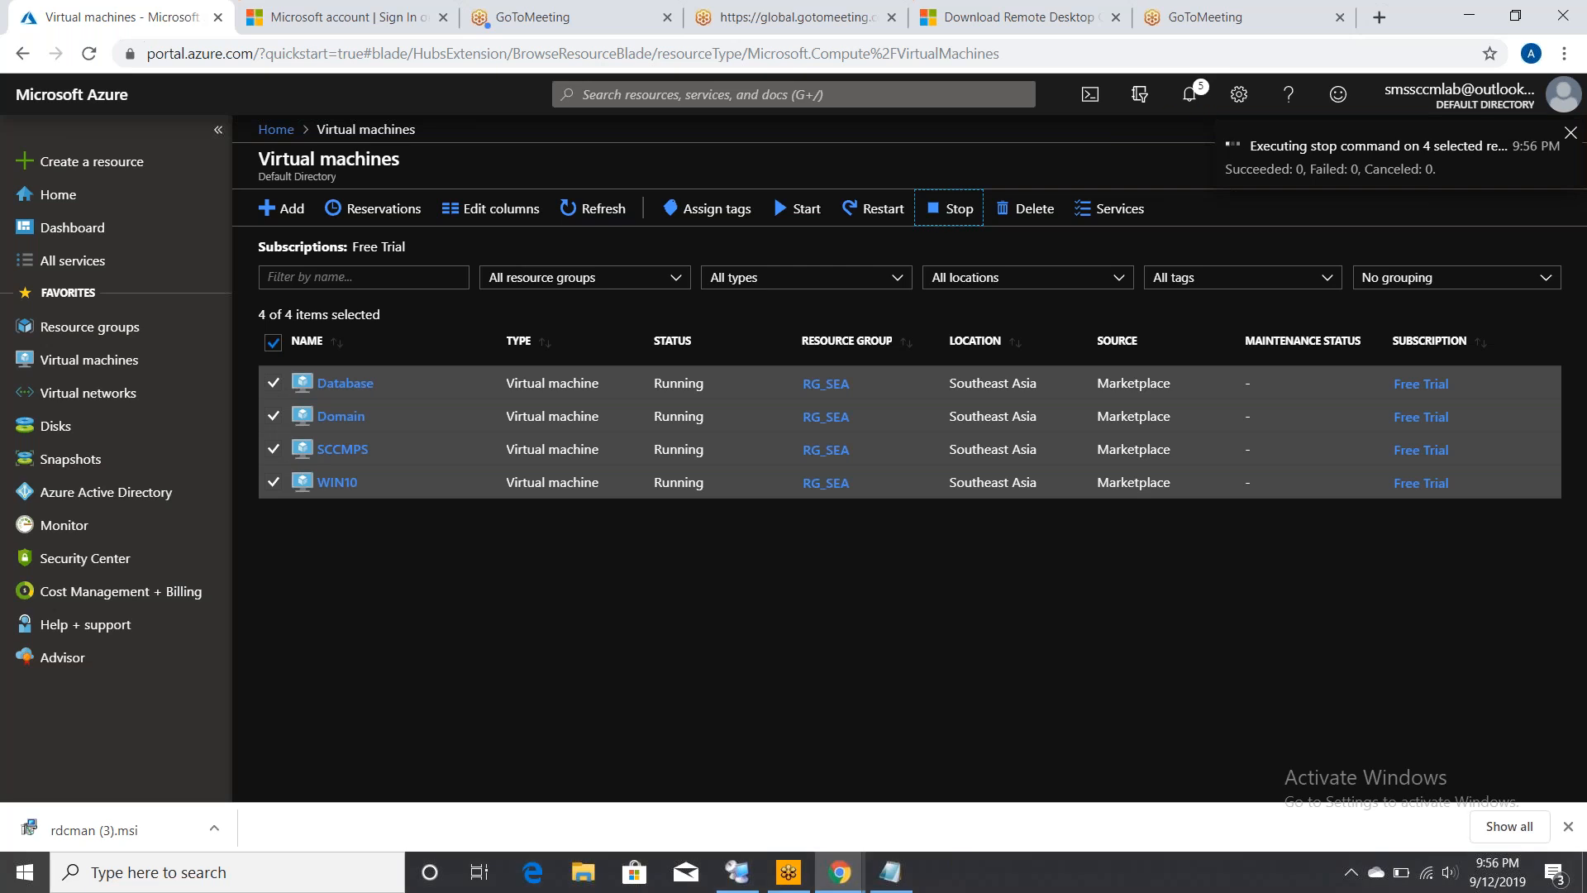
left_click(892, 872)
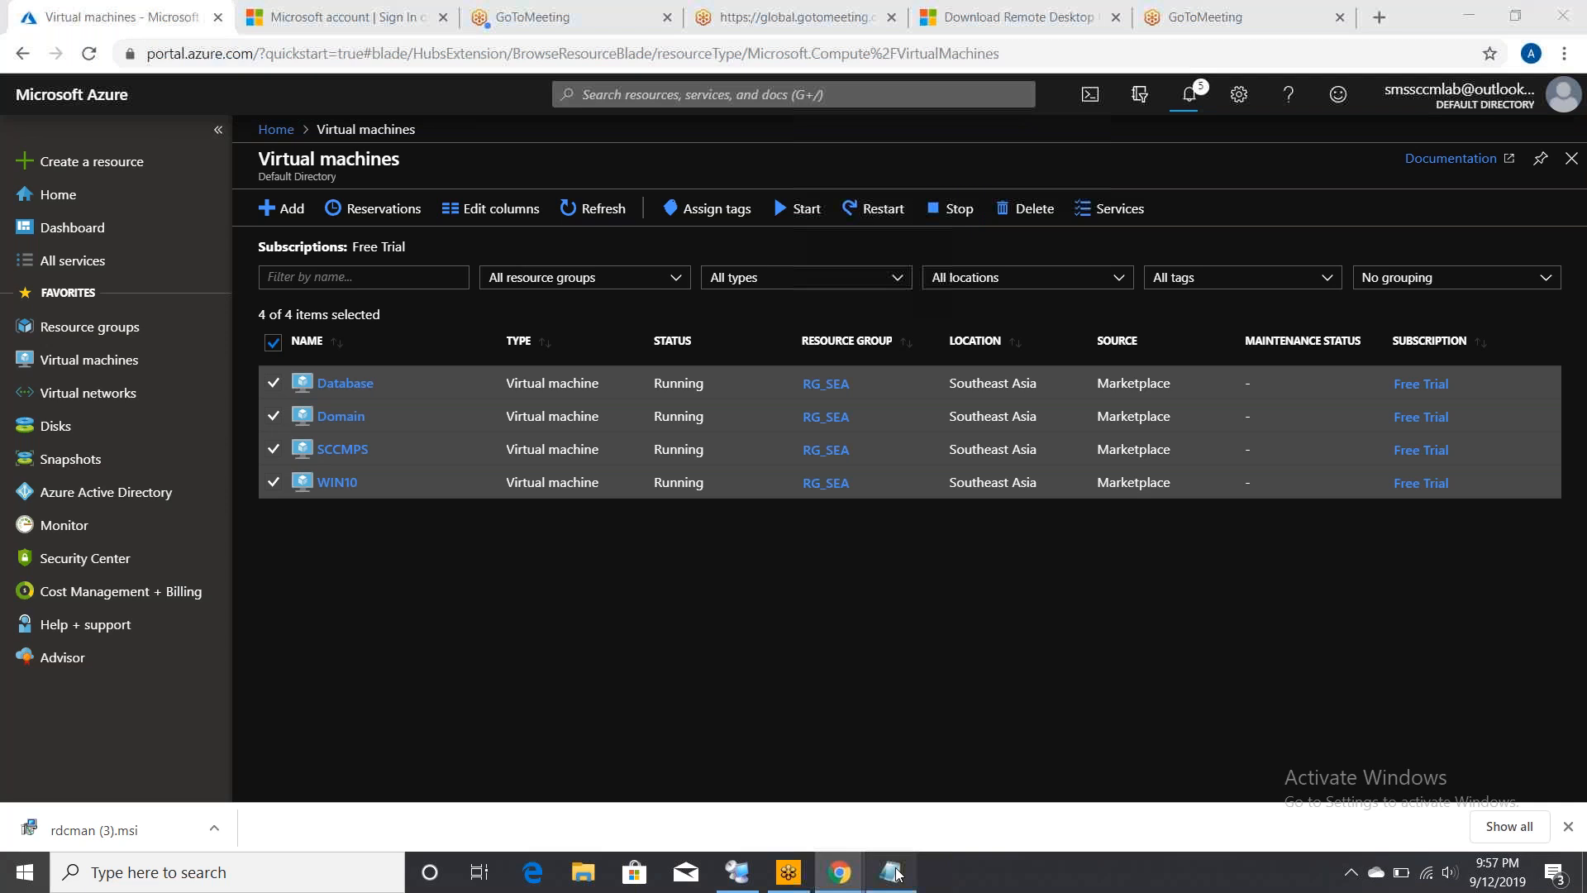
left_click(892, 872)
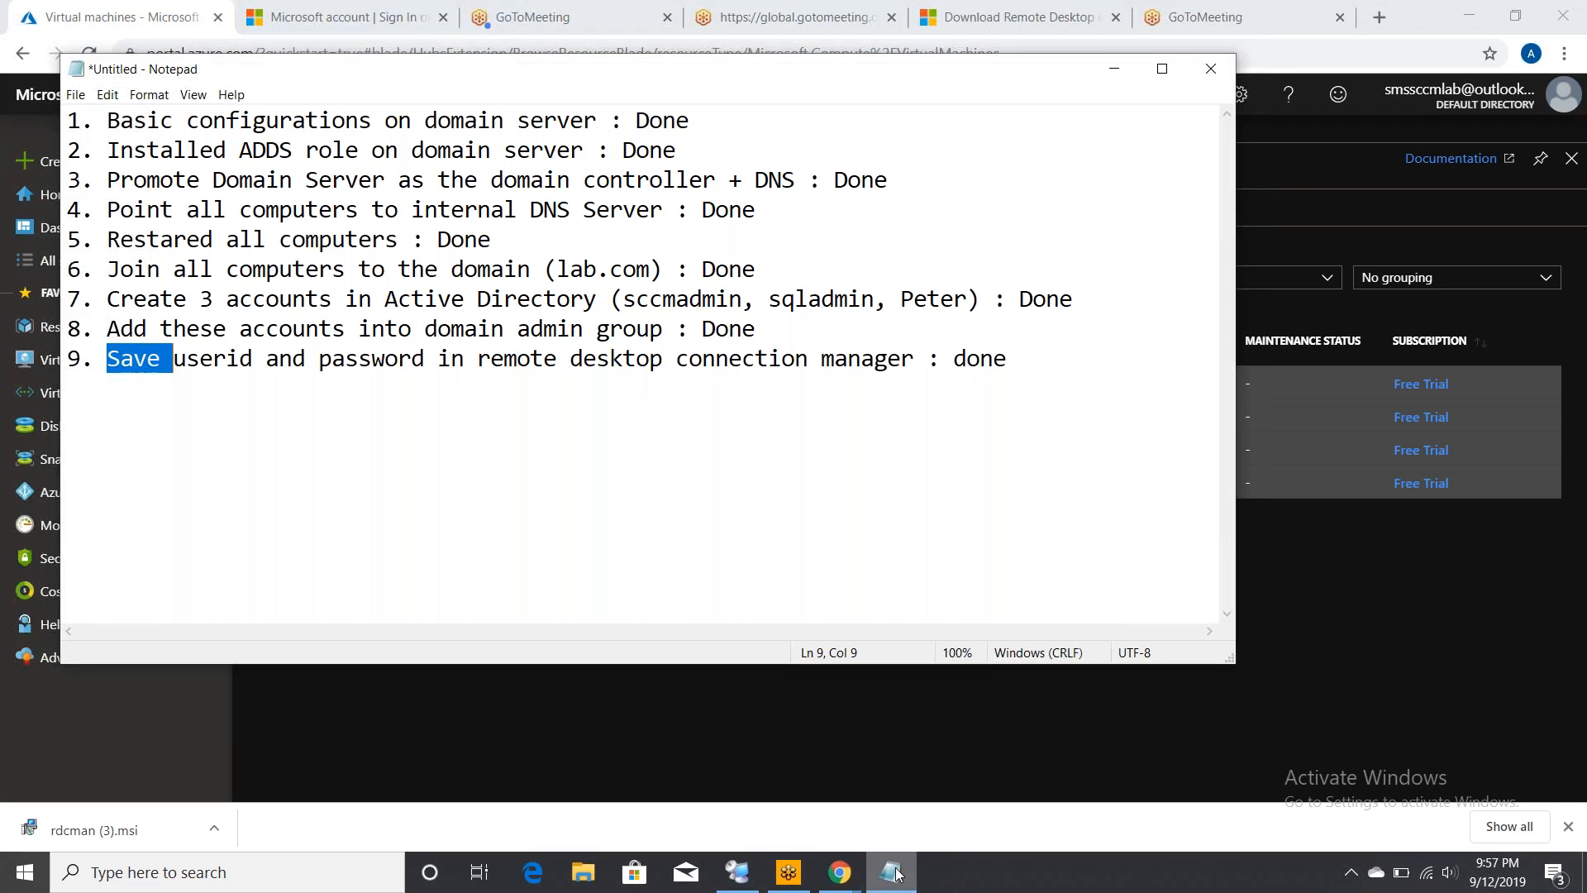
- Select the checklist text from line 1 through line 9
left_click(1089, 419)
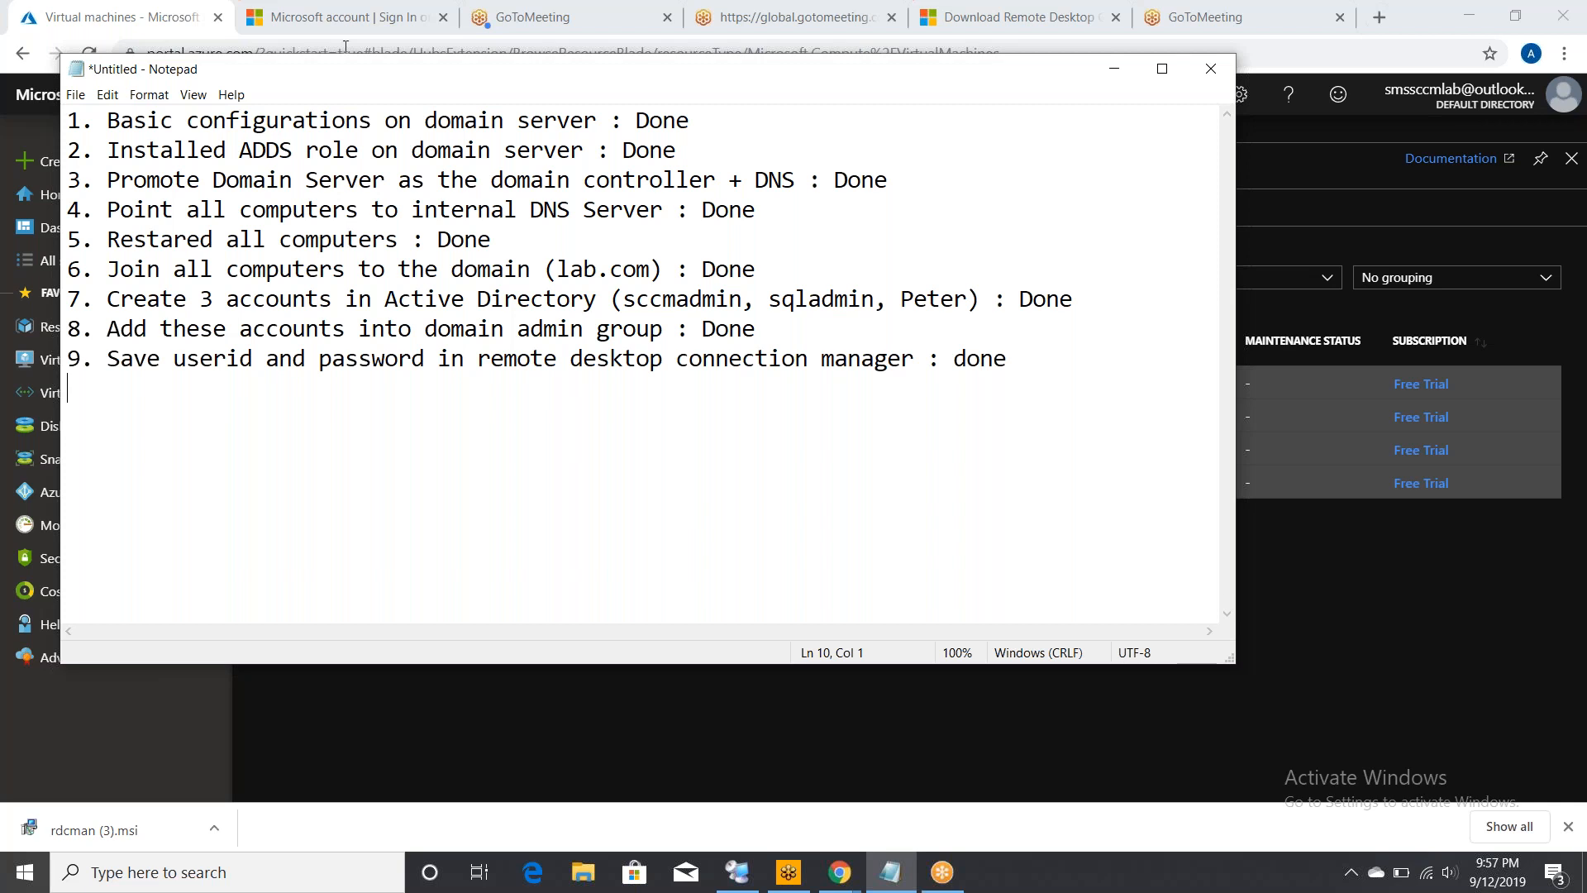
left_click(71, 121)
left_click_drag(71, 120, 909, 413)
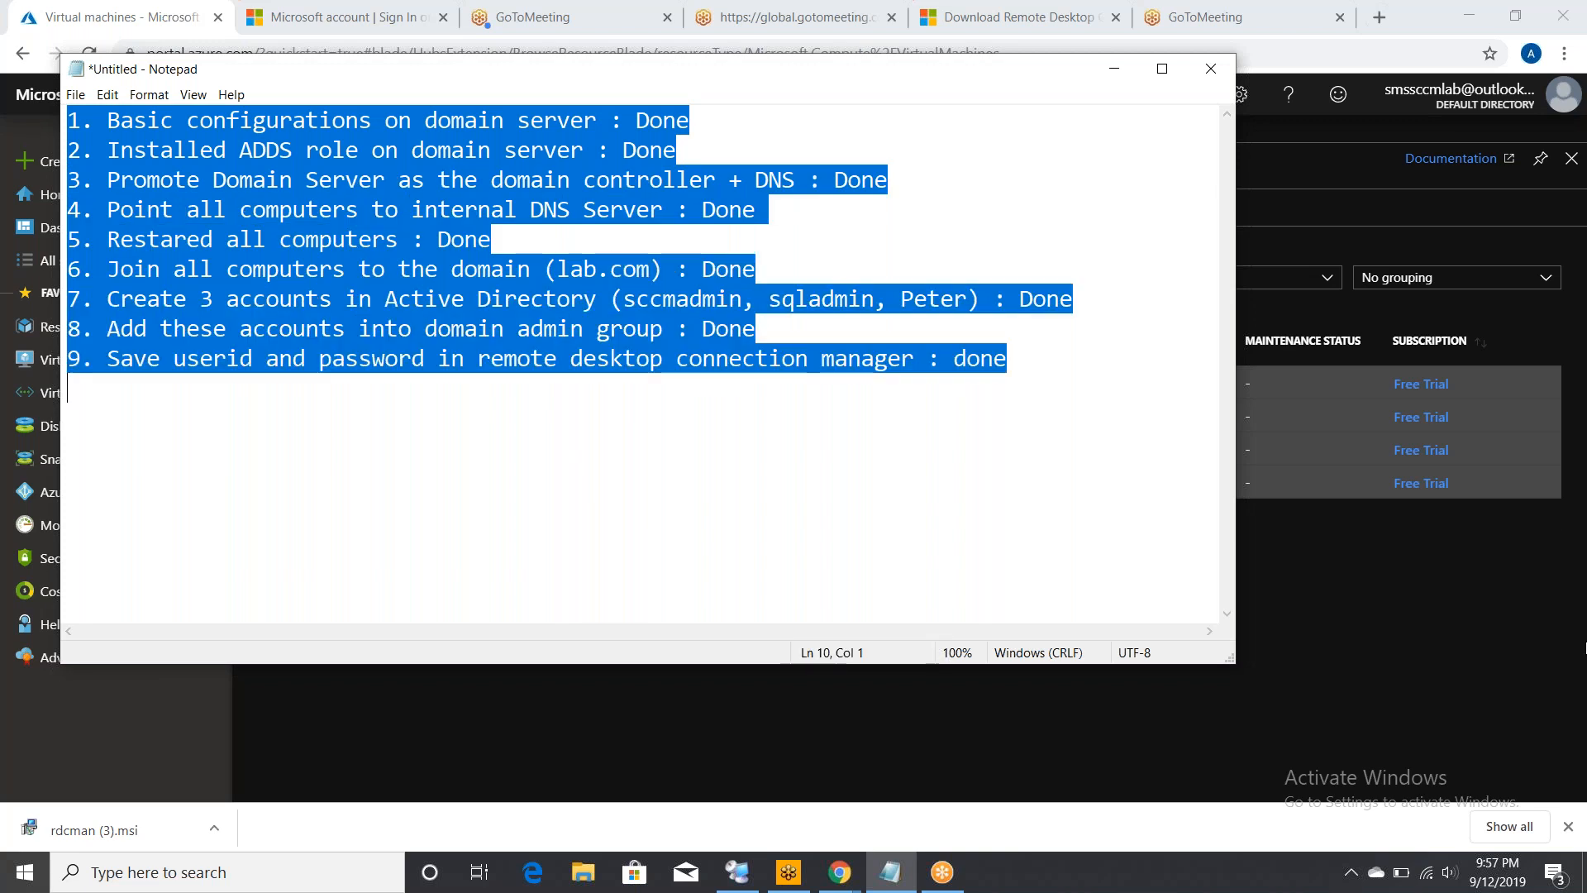
left_click(1566, 773)
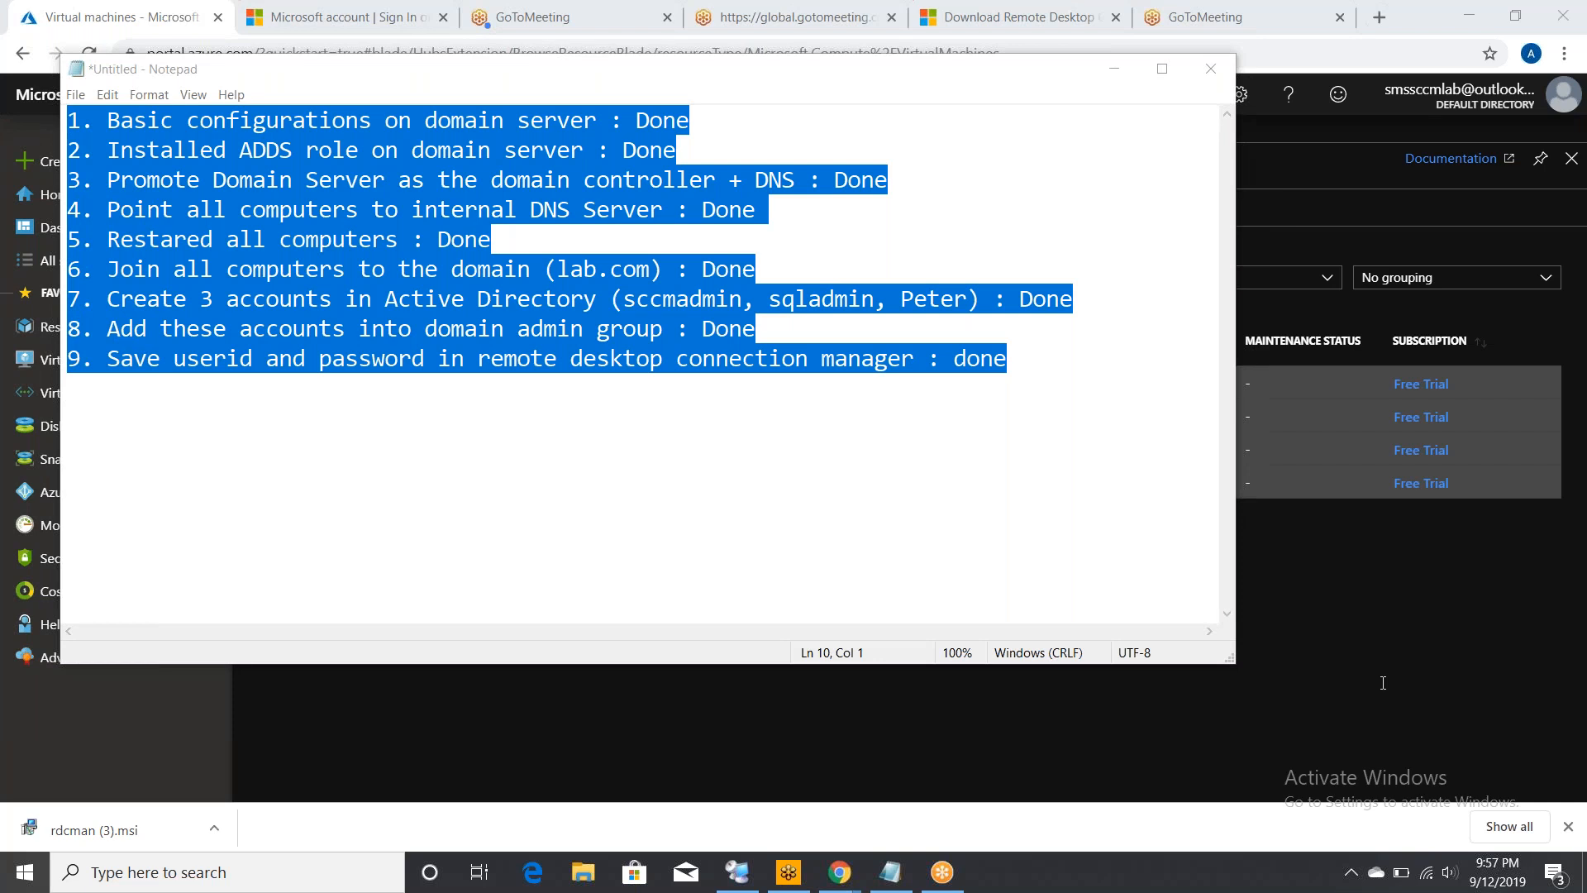
- Bring back the Azure Virtual machines page listing Database, Domain, SCCMPS and WIN10
left_click(1326, 686)
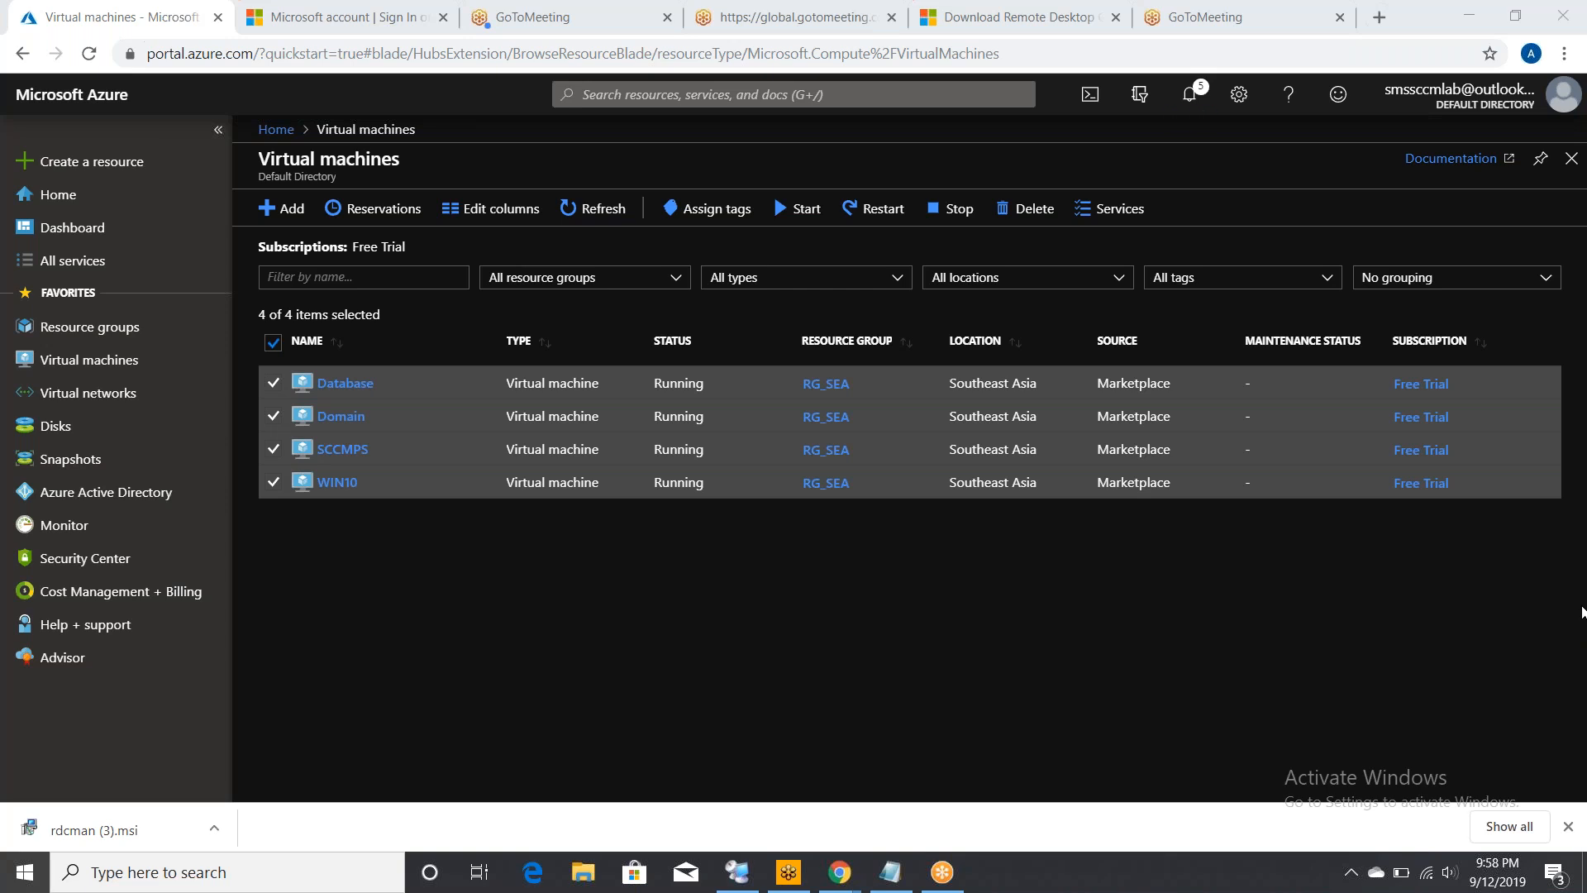
left_click(1568, 525)
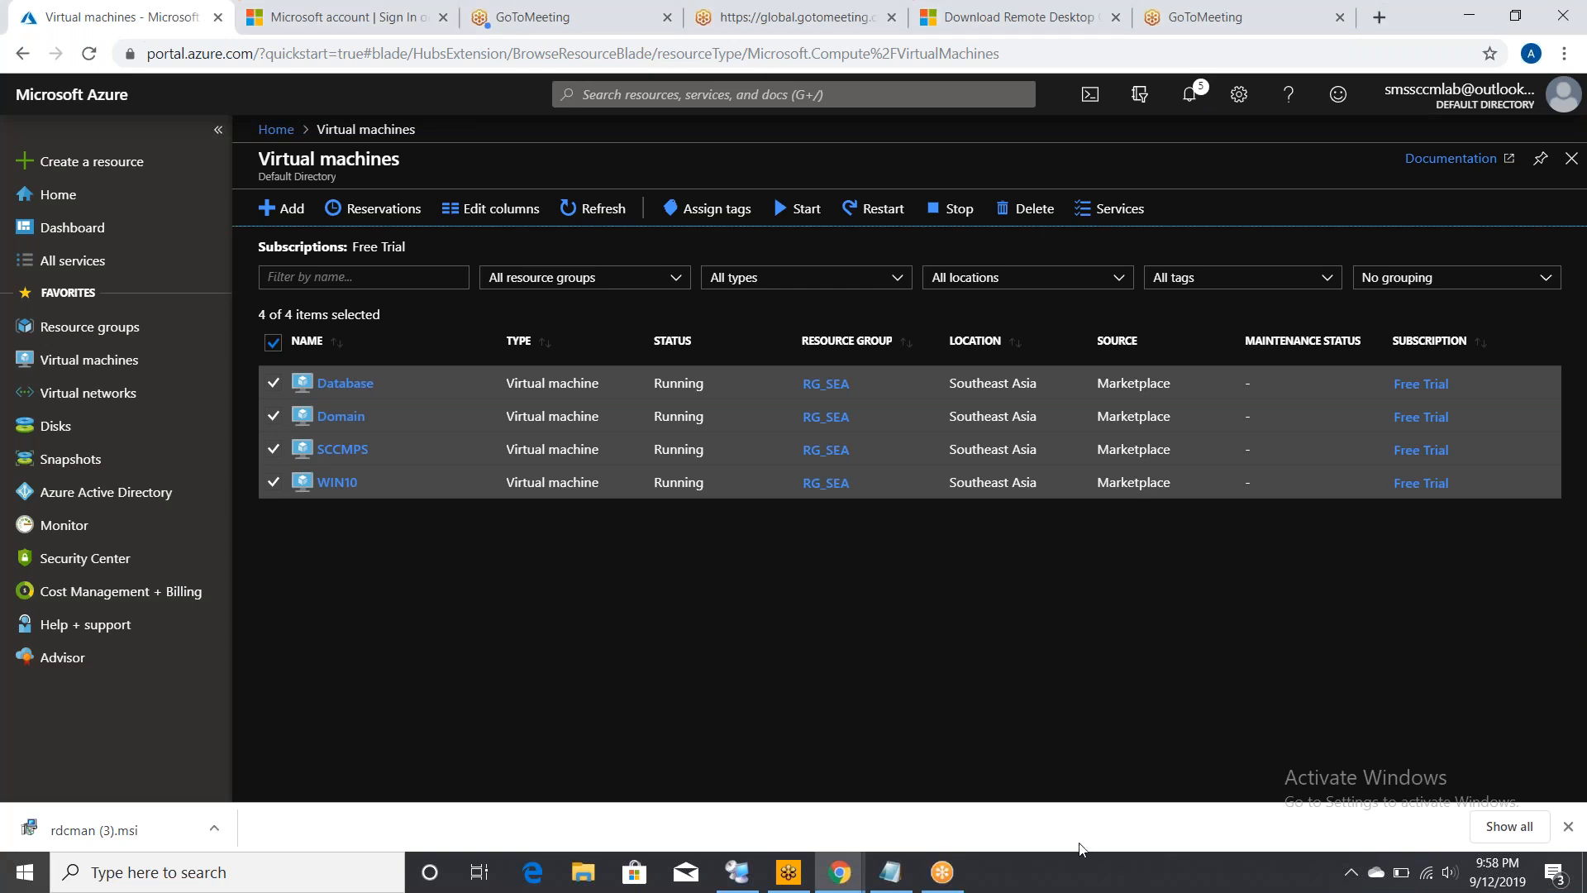
left_click(1085, 879)
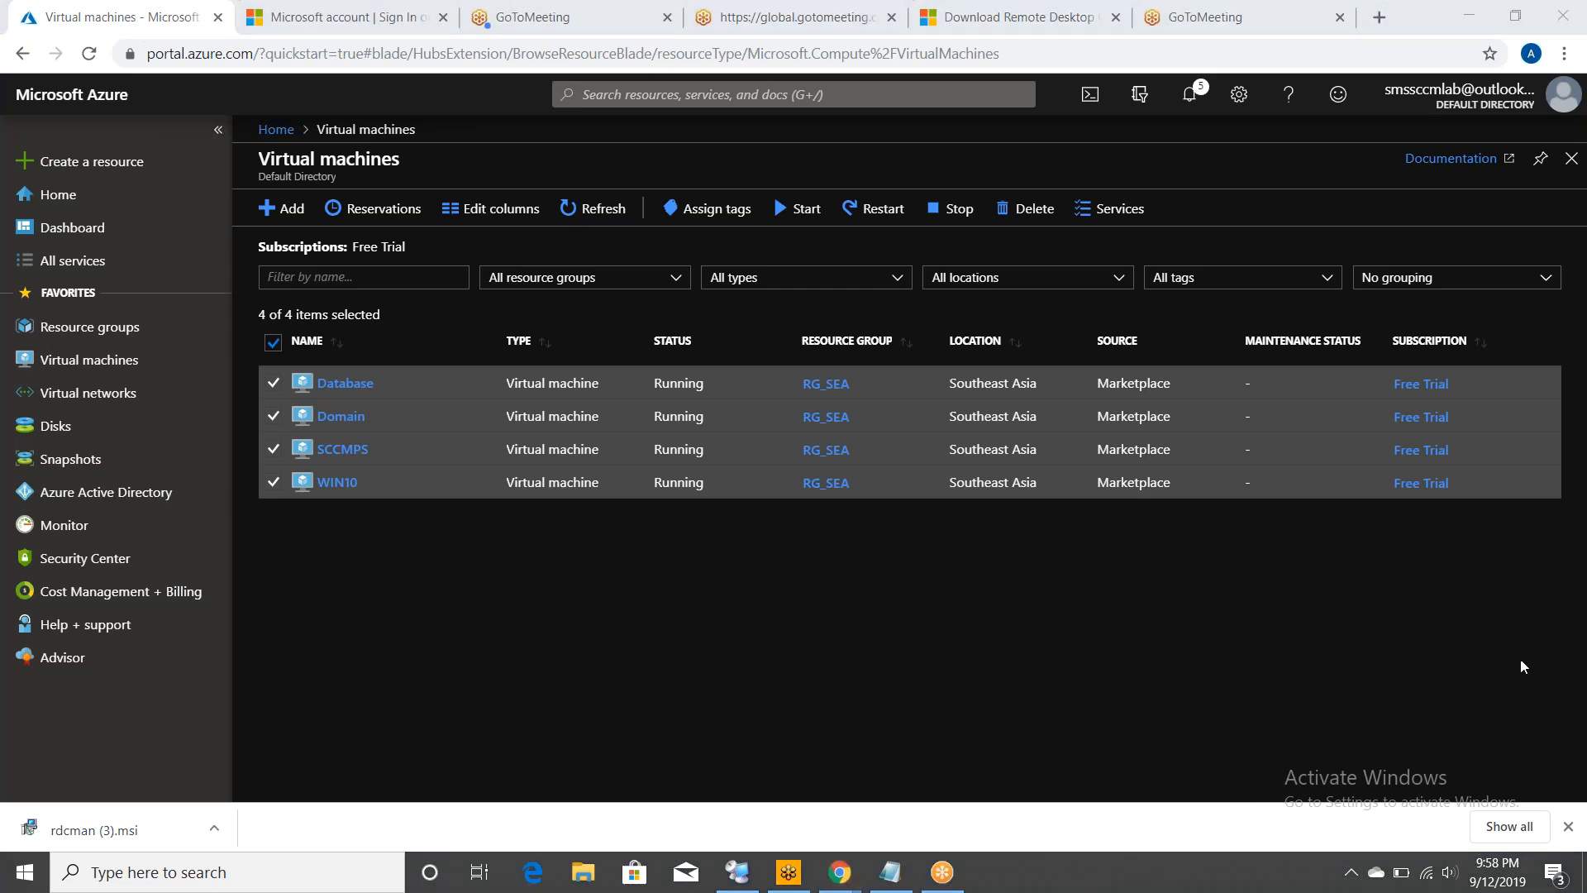
left_click(1582, 624)
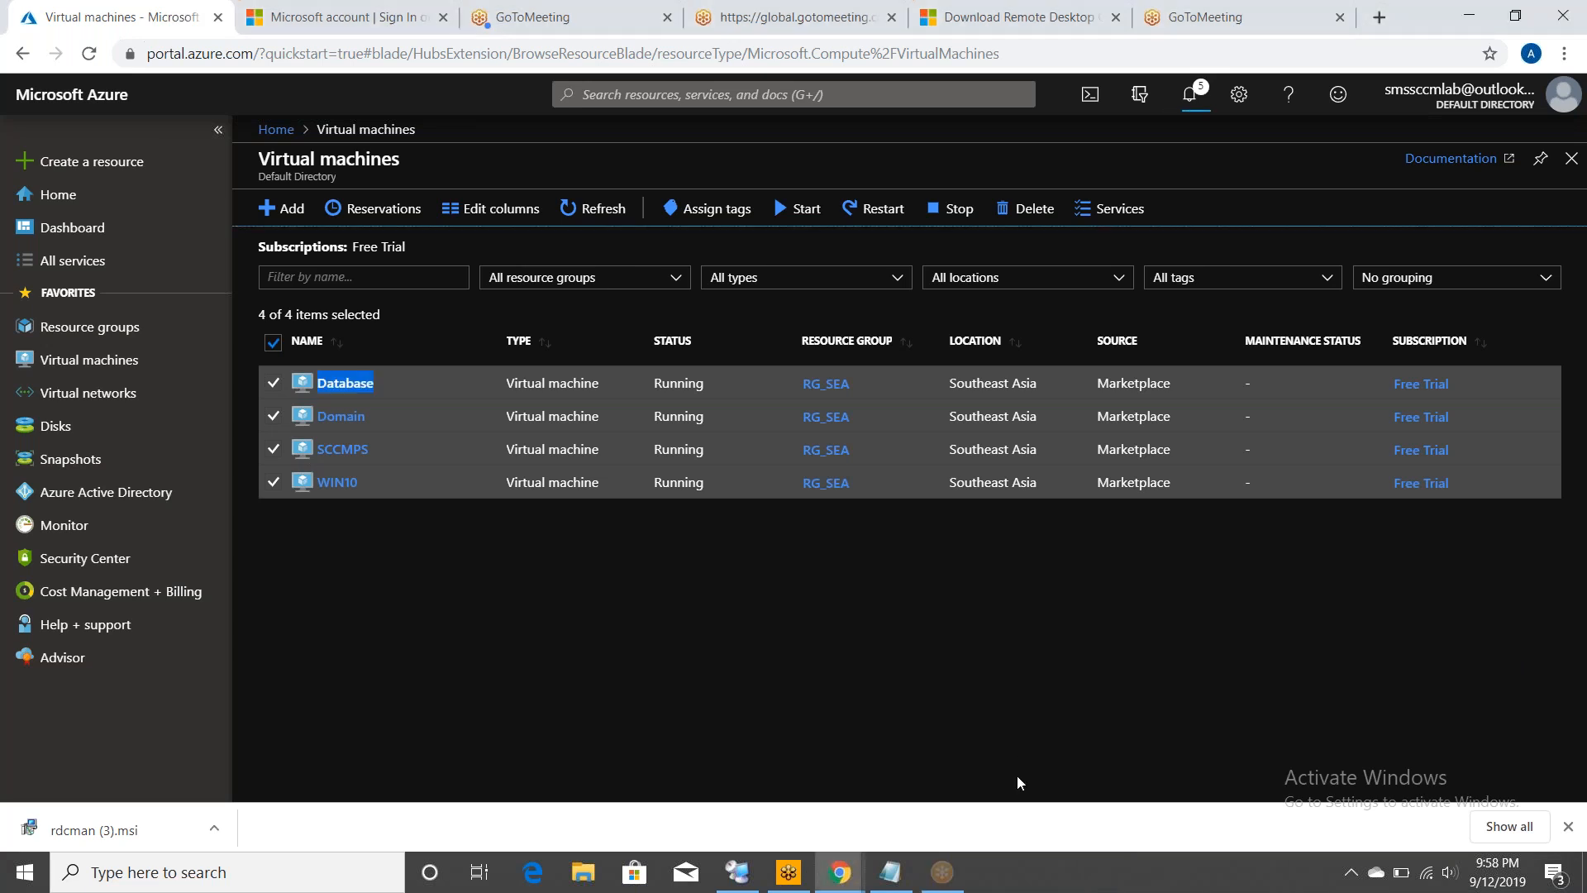
left_click(1581, 566)
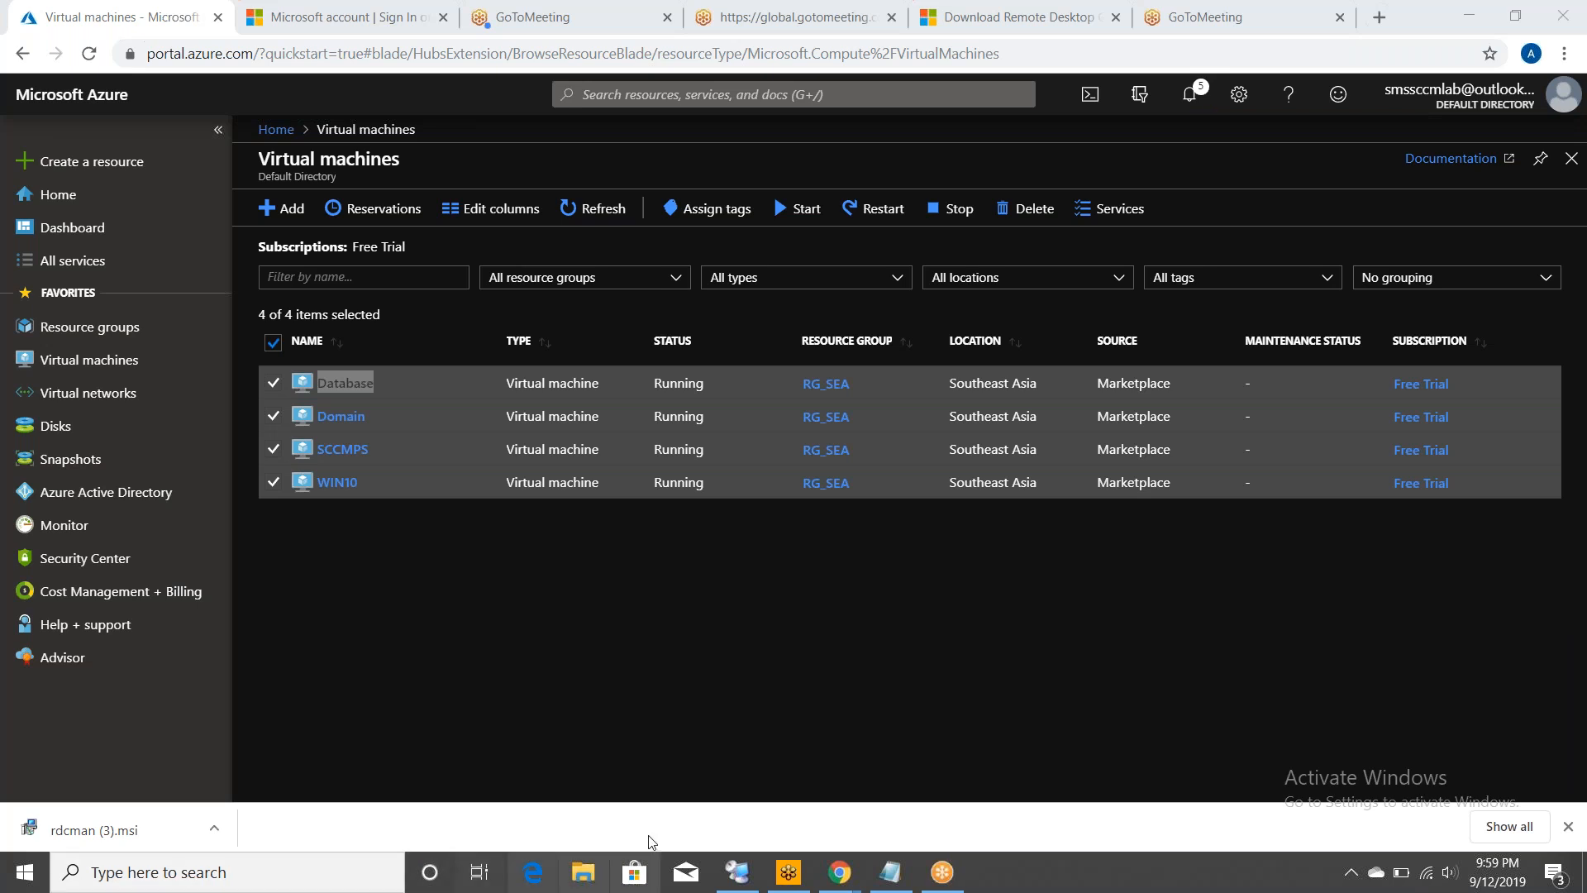
- Deselect the checklist, minimize Chrome and RDCMan, and maximize the Notepad window
left_click(874, 875)
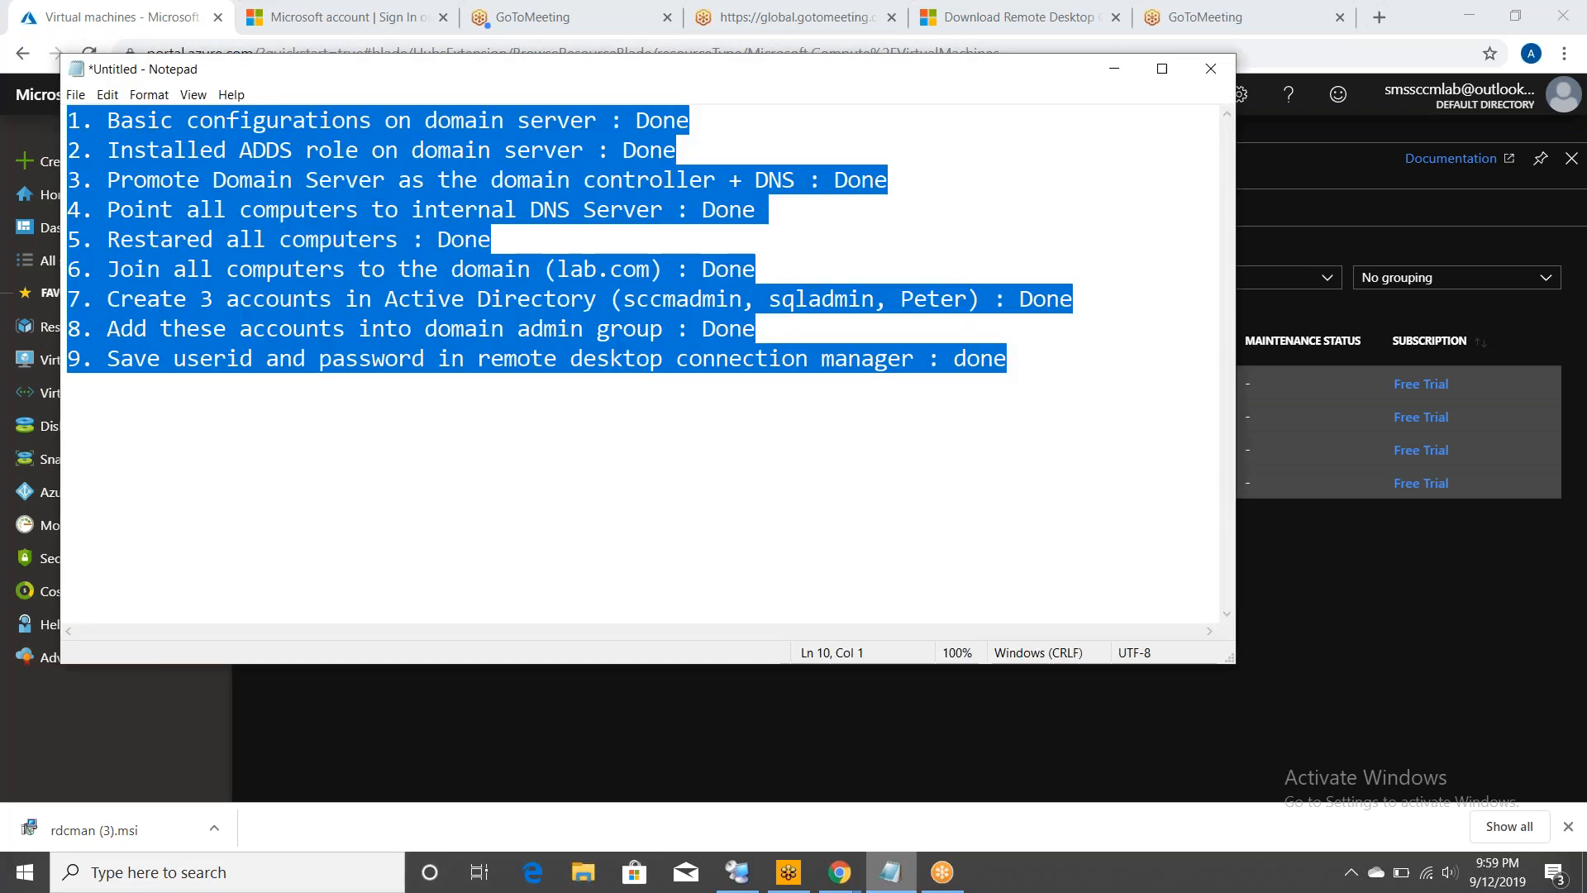
left_click(420, 488)
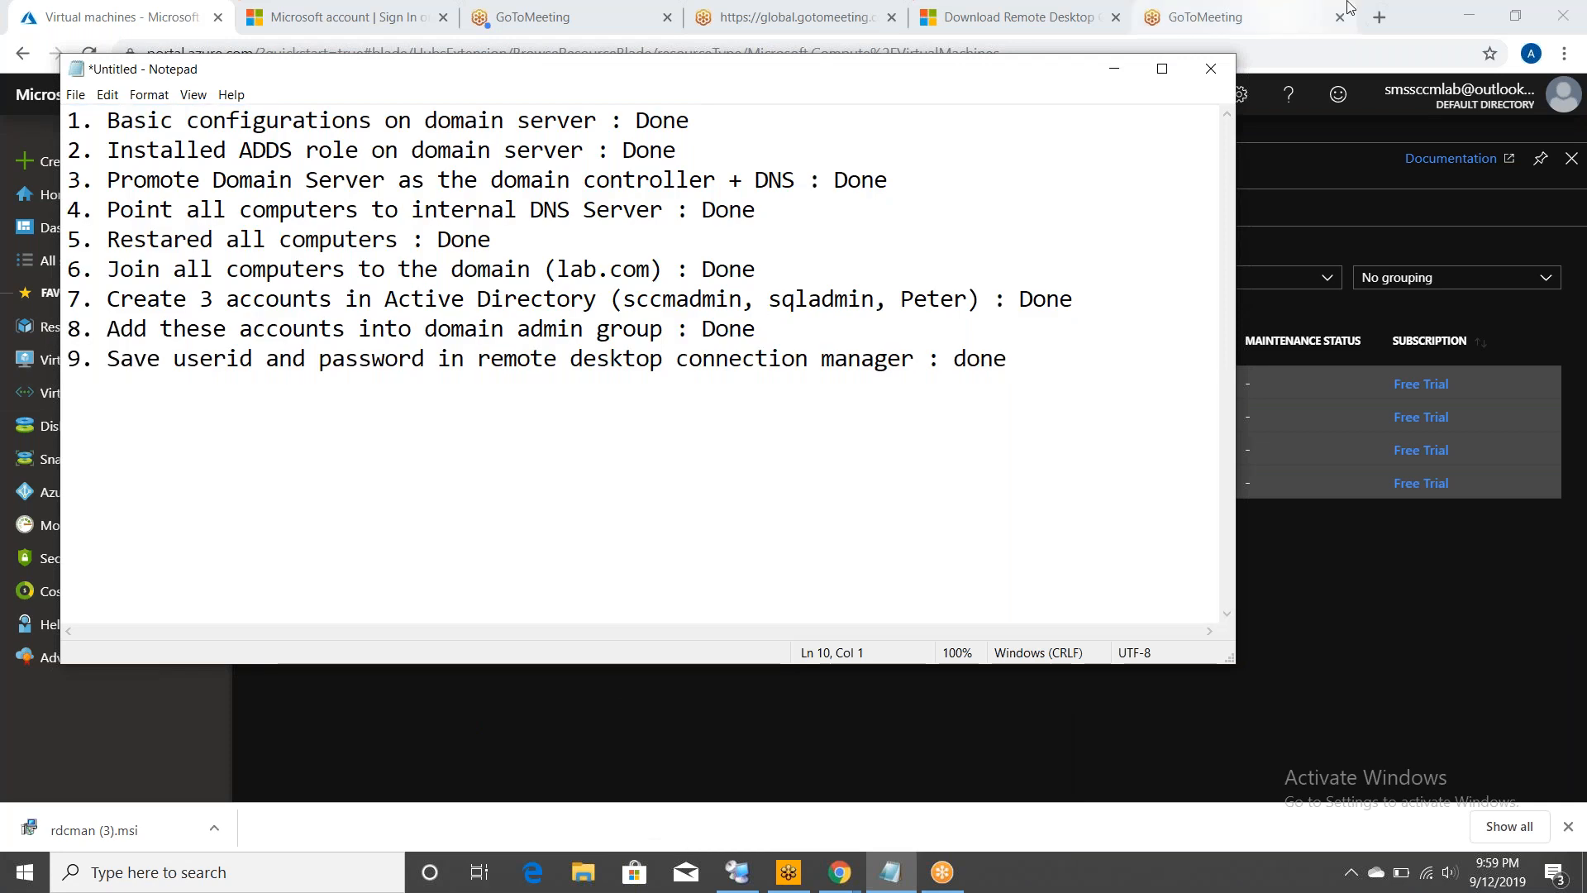
left_click(1465, 9)
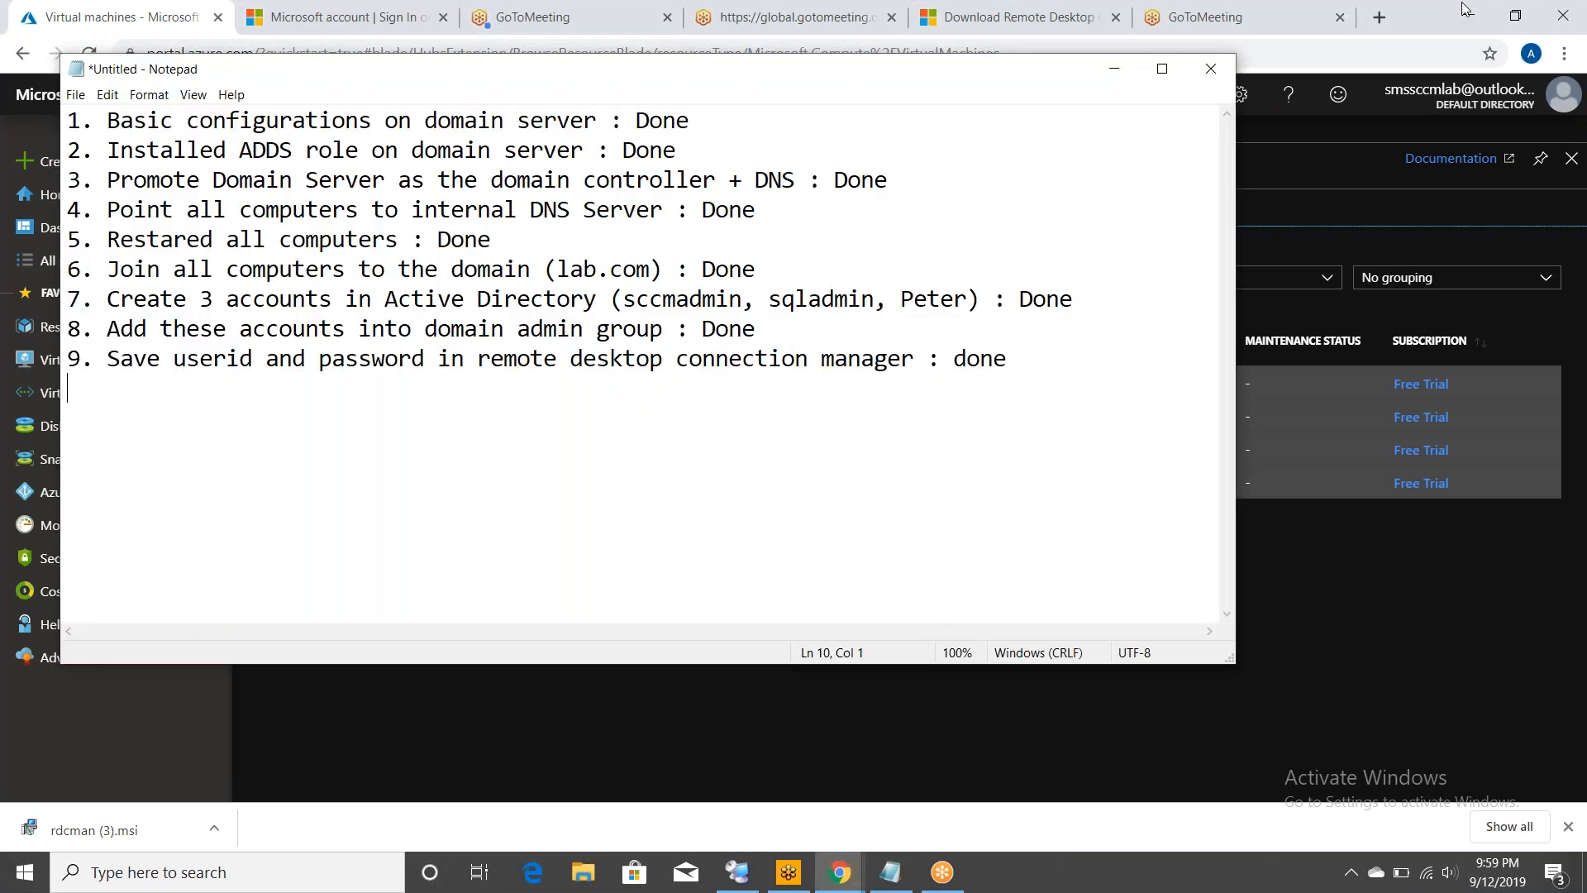
left_click(1465, 10)
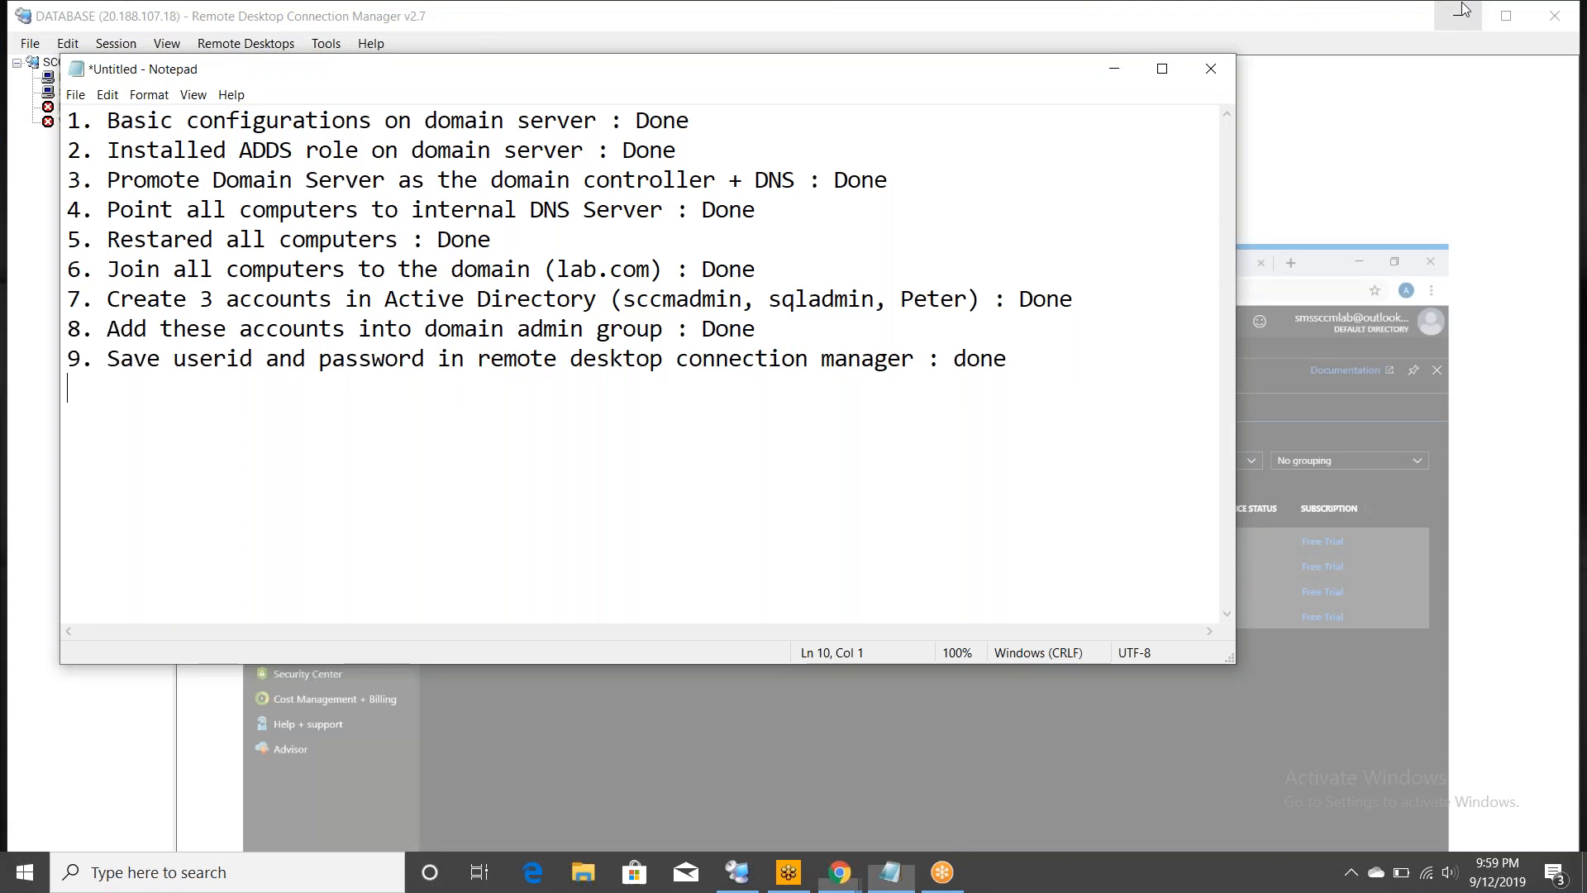
left_click(1462, 10)
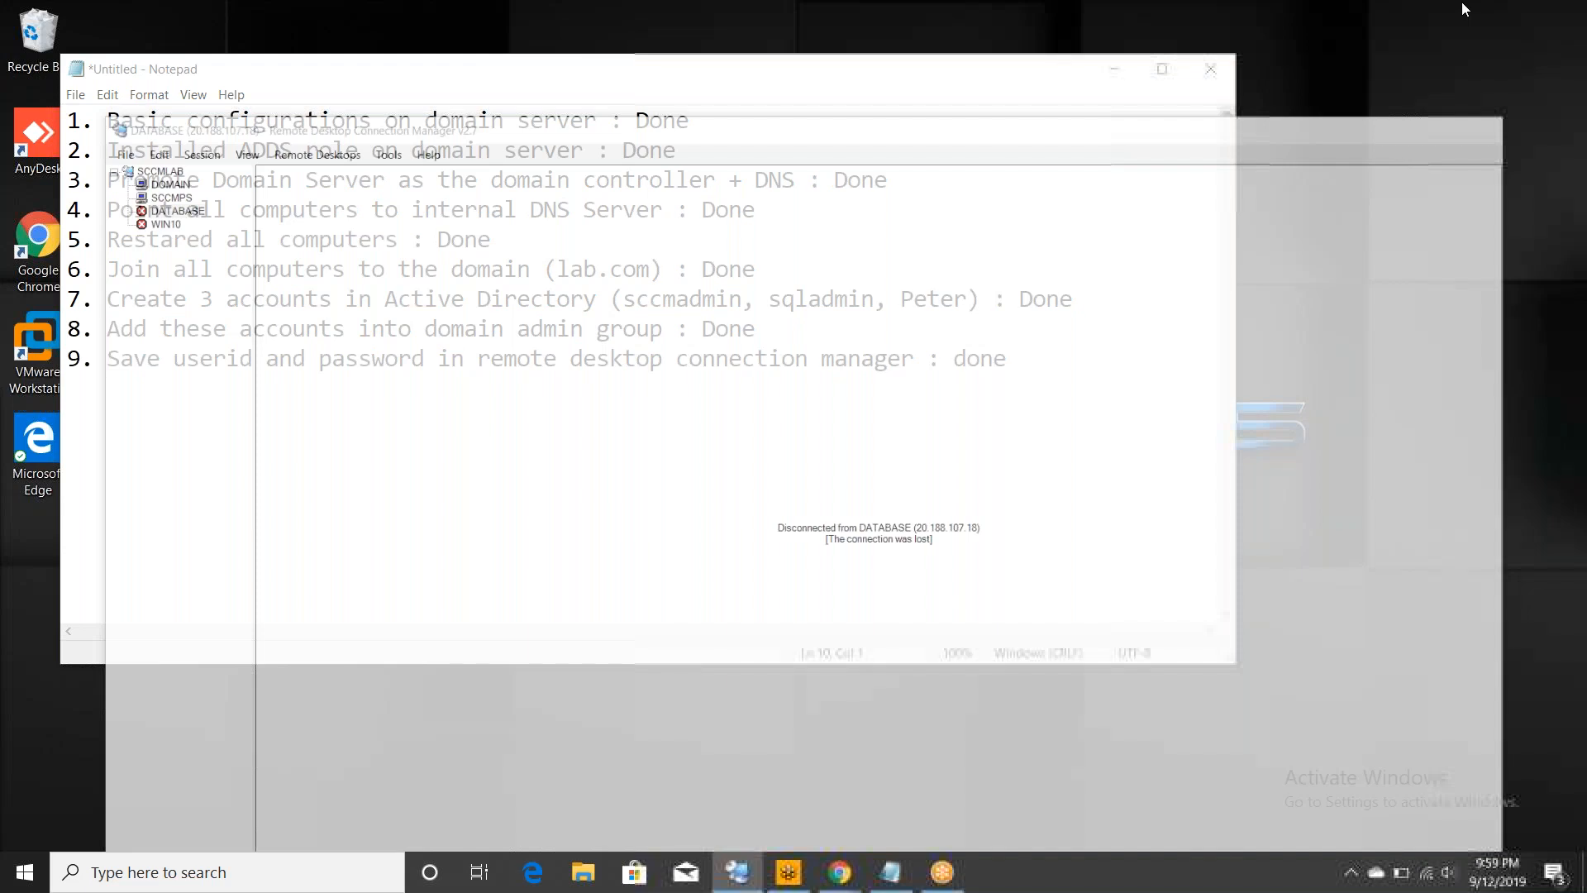
left_click(1162, 69)
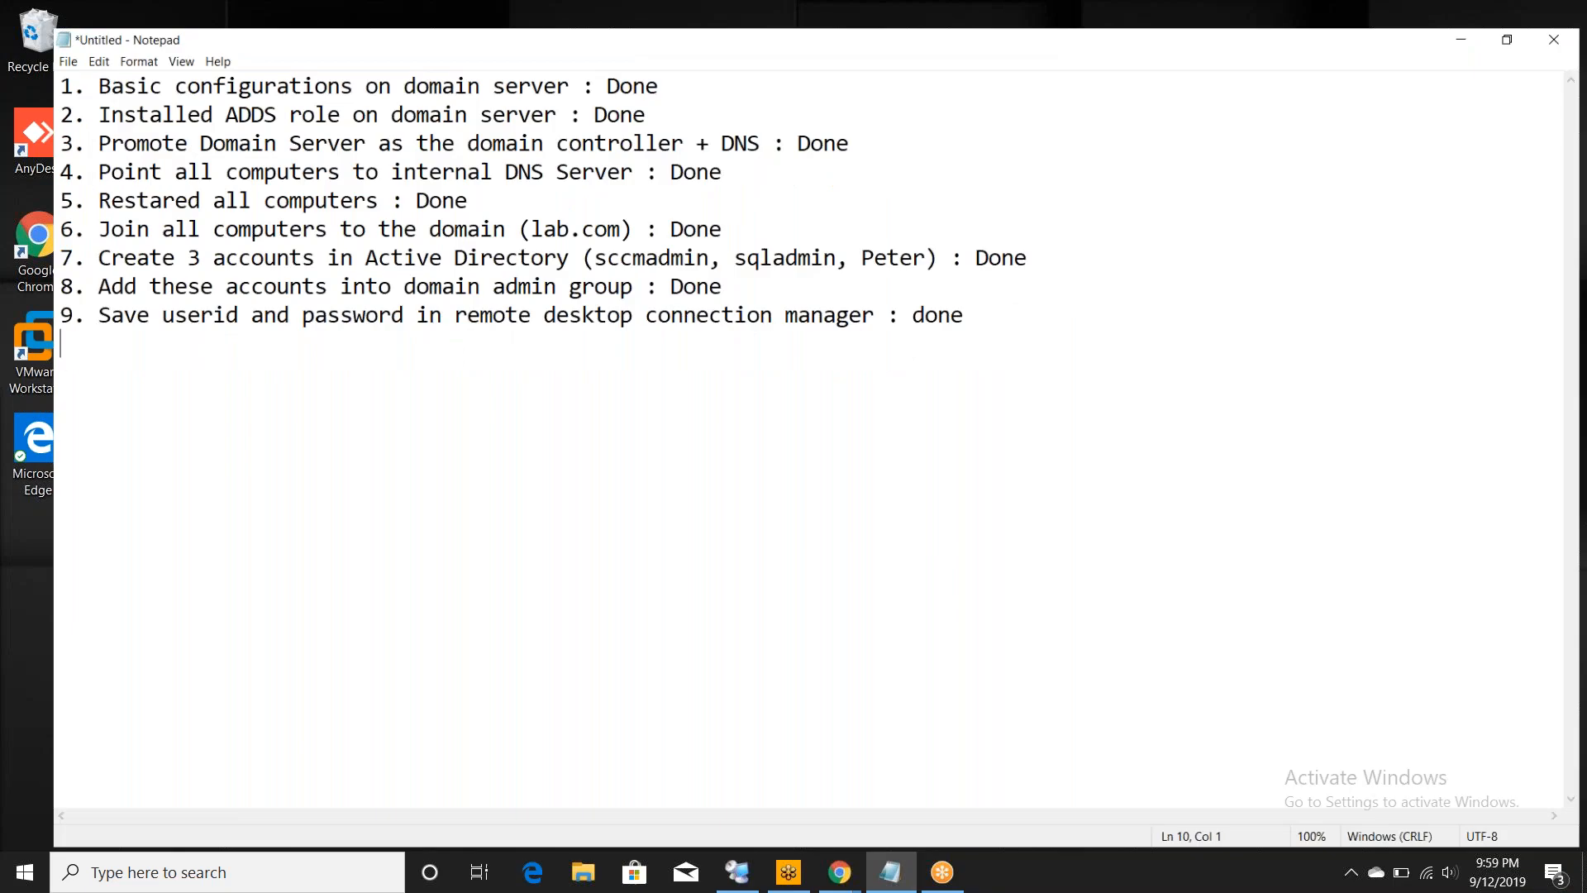